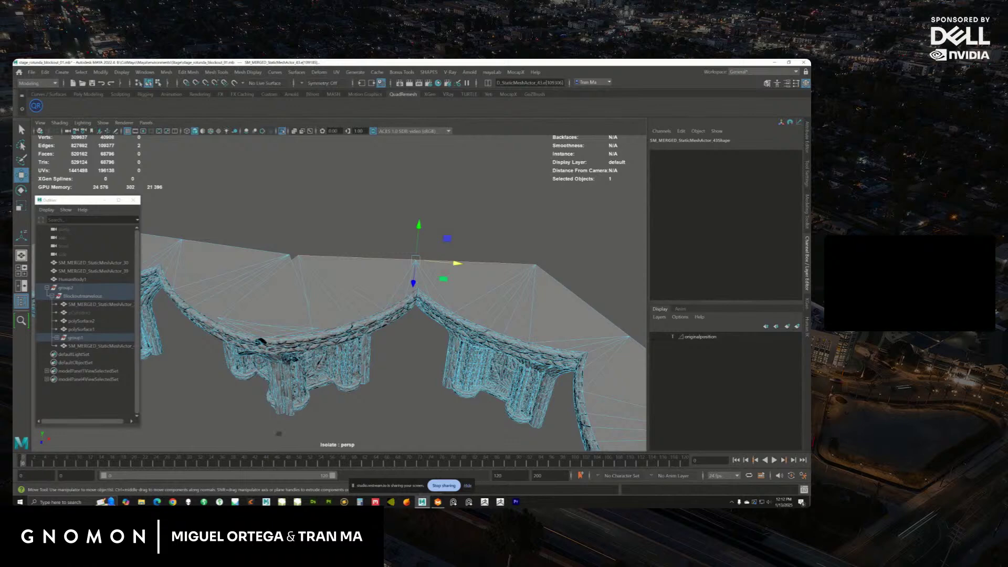
Show the full scene and extrude the two selected rear edges of the walkway floor back into the archway opening.
left_click(284, 131)
right_click_drag(411, 255, 483, 385, "alt")
left_click_drag(483, 385, 356, 313, "alt")
right_click(376, 297, "shift")
left_click(371, 318)
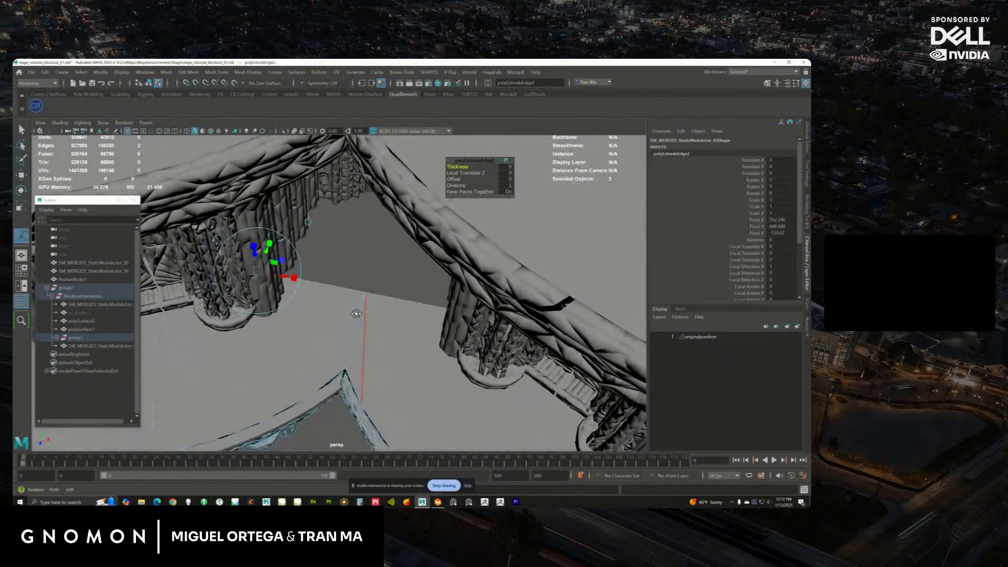
left_click_drag(264, 251, 298, 171)
left_click_drag(306, 266, 301, 259, "alt")
middle_click_drag(300, 258, 305, 283, "alt")
left_click_drag(306, 284, 412, 260, "alt")
Isolate the extruded floor-and-arcade mesh in the viewport and switch it to face selection.
key("q")
left_click(425, 345)
left_click(429, 275)
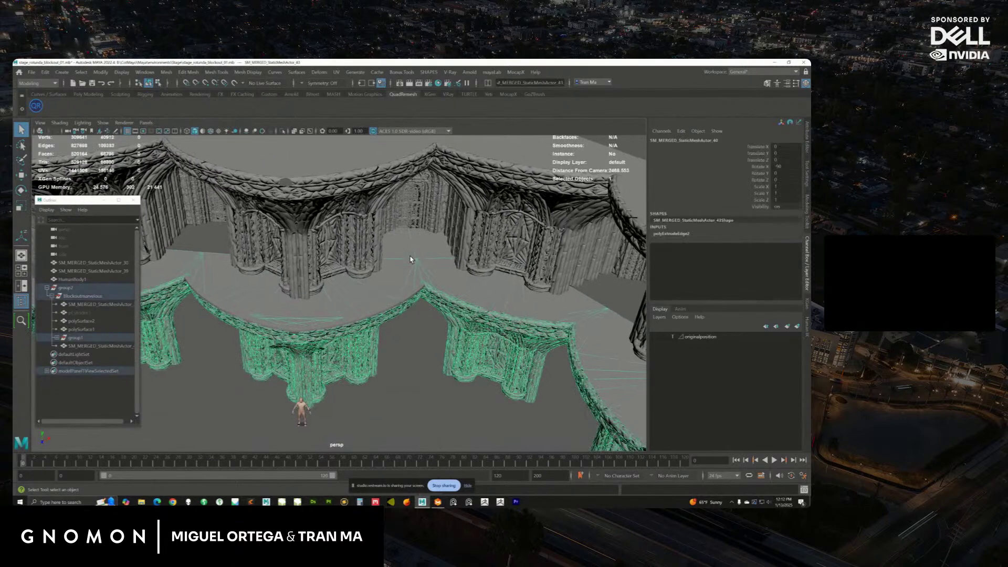
left_click(282, 131)
middle_click_drag(399, 281, 390, 272, "alt")
right_click_drag(381, 271, 377, 308)
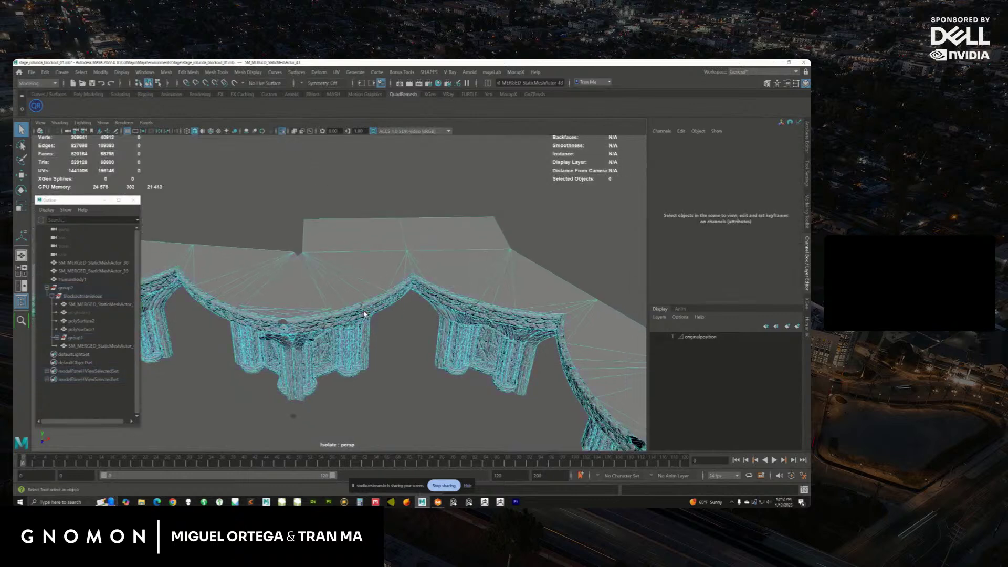
Select all the flat floor faces around the walkway, invert the selection, and delete the ornamental arcade faces beneath them.
left_click(367, 237)
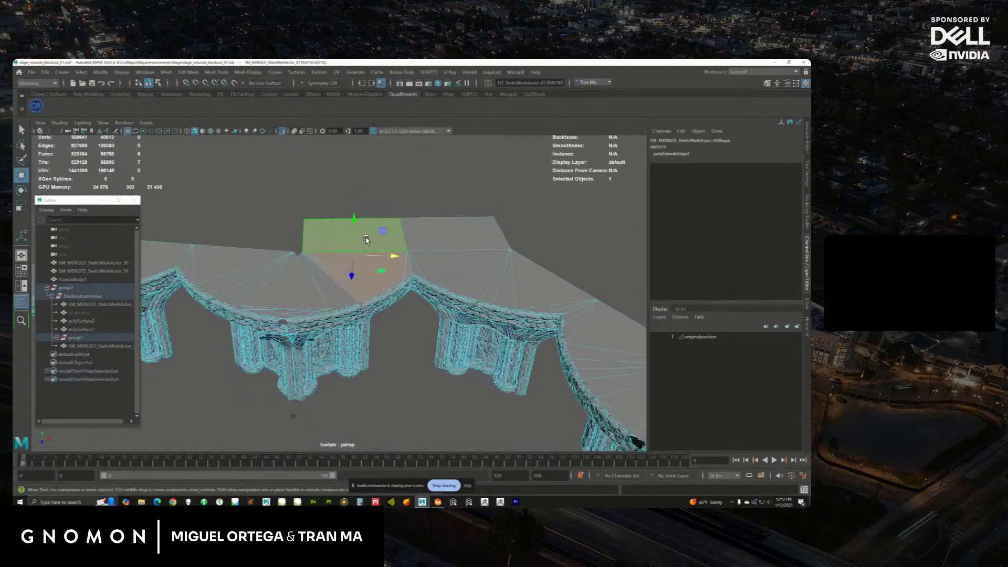
left_click(318, 263, "shift")
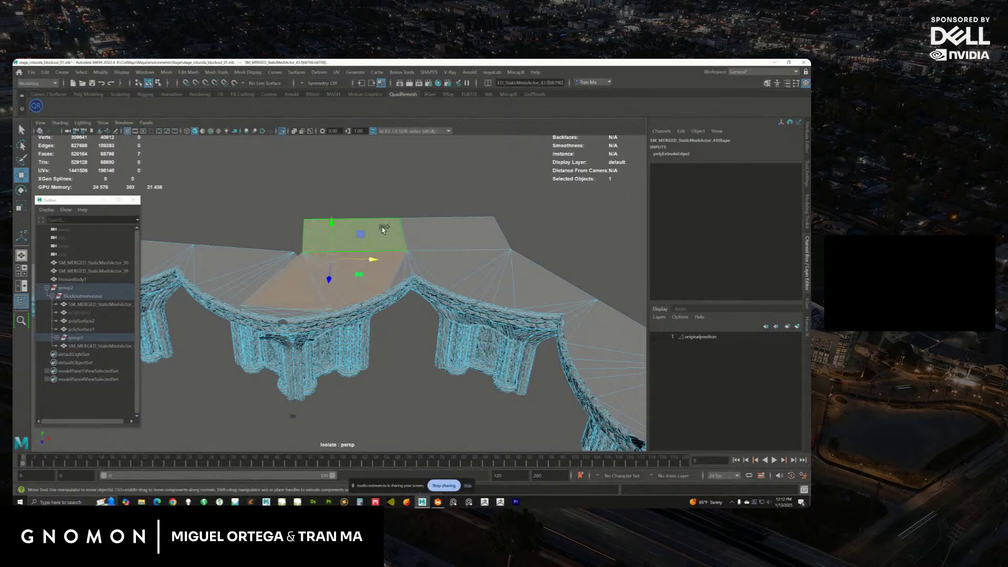
left_click_drag(383, 232, 436, 259, "shift")
middle_click_drag(493, 240, 442, 246, "alt")
left_click_drag(498, 278, 498, 277, "shift")
middle_click_drag(505, 319, 453, 307, "alt")
right_click_drag(452, 307, 538, 298, "alt")
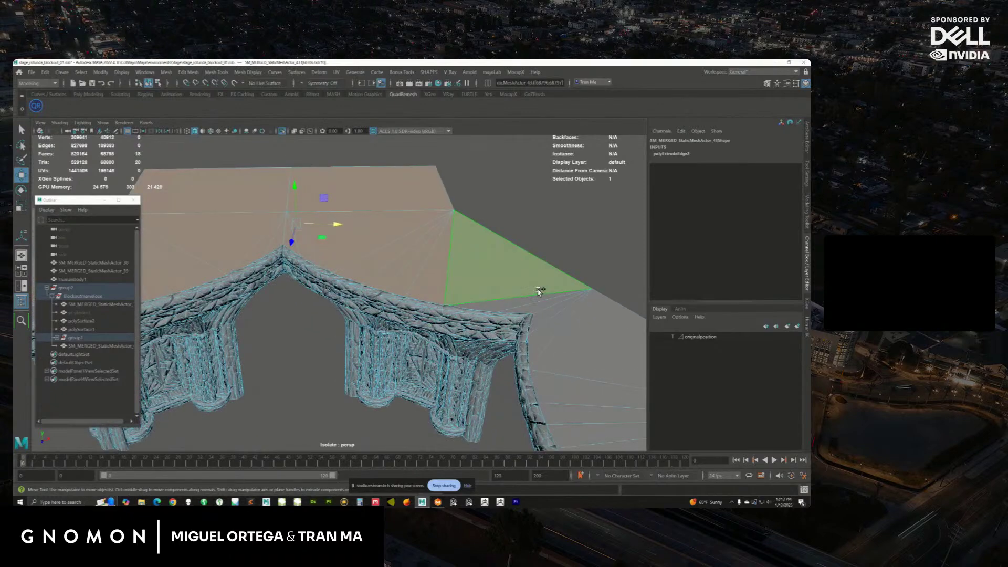
left_click_drag(553, 309, 479, 288, "alt")
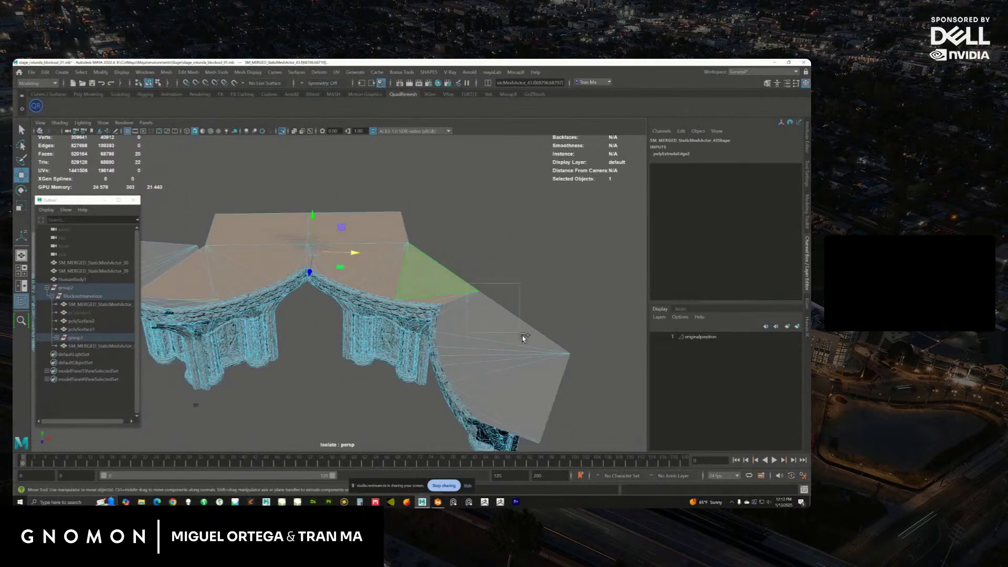
left_click_drag(556, 362, 558, 363, "shift")
middle_click_drag(546, 338, 513, 279, "alt")
left_click_drag(513, 279, 530, 278, "alt")
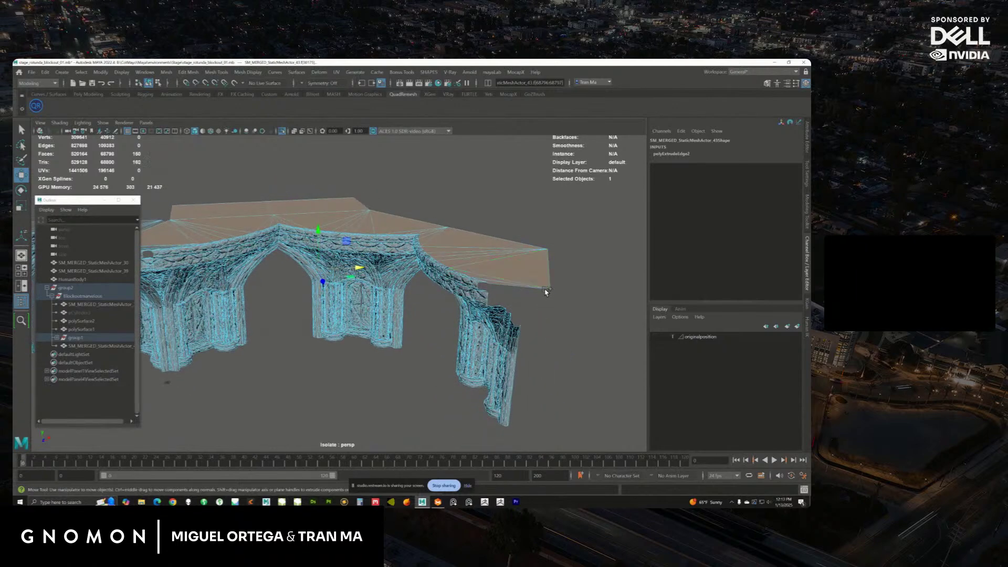
right_click_drag(481, 267, 541, 284, "alt")
left_click_drag(540, 283, 283, 239, "alt")
left_click(426, 255, "shift")
left_click_drag(476, 282, 475, 283, "shift")
left_click_drag(346, 315, 371, 255, "alt")
left_click(331, 276, "shift")
middle_click_drag(345, 250, 445, 319, "alt")
right_click_drag(445, 319, 331, 284, "alt")
middle_click_drag(331, 283, 395, 279, "alt")
left_click_drag(322, 216, 407, 250, "shift")
middle_click_drag(270, 273, 429, 258, "alt")
left_click_drag(308, 206, 435, 269, "shift")
left_click_drag(368, 270, 462, 278, "alt")
middle_click_drag(416, 288, 488, 274, "alt")
left_click_drag(308, 230, 371, 283, "shift")
middle_click_drag(297, 279, 445, 252, "alt")
left_click_drag(273, 216, 324, 273, "shift")
right_click_drag(324, 273, 412, 315, "alt")
left_click_drag(157, 220, 604, 405, "shift")
middle_click_drag(395, 313, 270, 310, "alt")
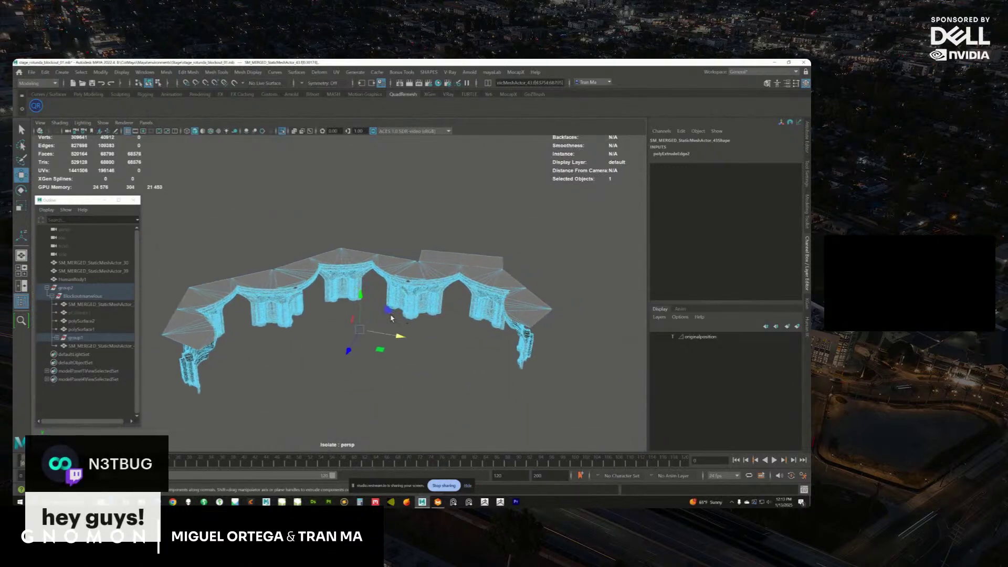
key("Delete")
Merge the two vertices flanking the middle of the floor's curved front edge into one central point.
right_click_drag(270, 310, 359, 265, "alt")
left_click(359, 264)
left_click_drag(359, 264, 351, 329, "alt")
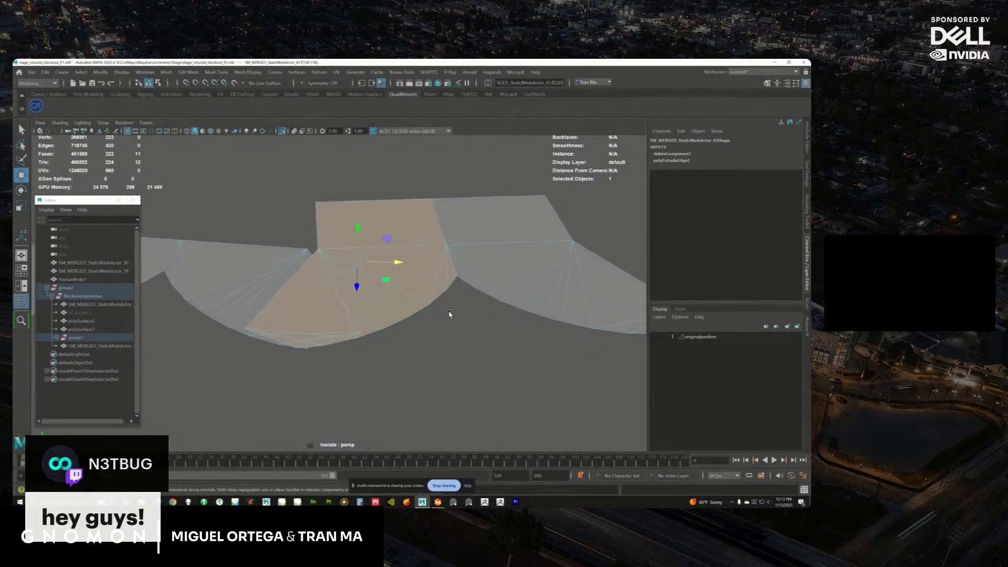
left_click_drag(486, 231, 385, 298, "alt")
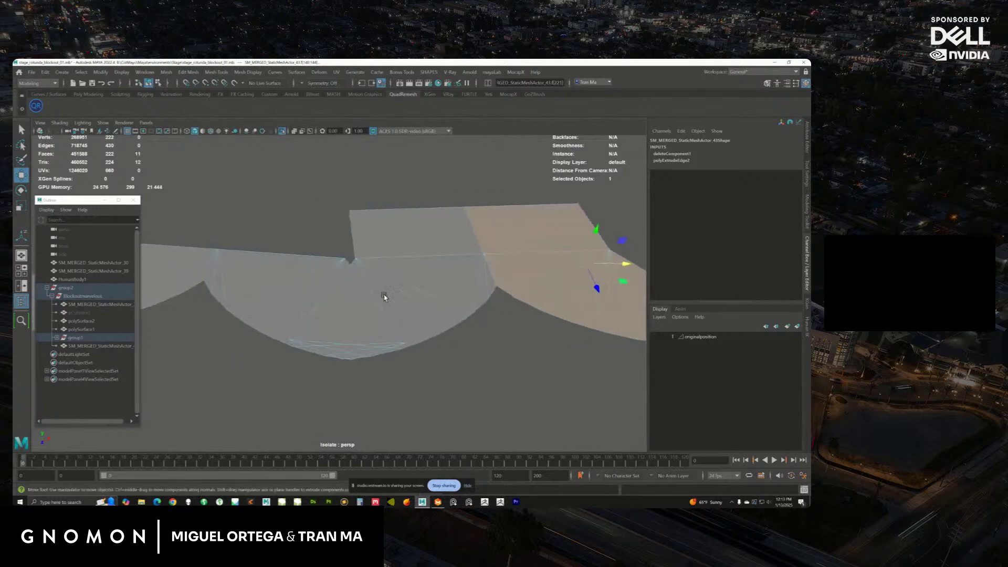
left_click(357, 281)
right_click_drag(355, 318, 376, 326, "alt")
left_click_drag(376, 327, 397, 347, "alt")
key("F9")
scroll(391, 334, "up", 2)
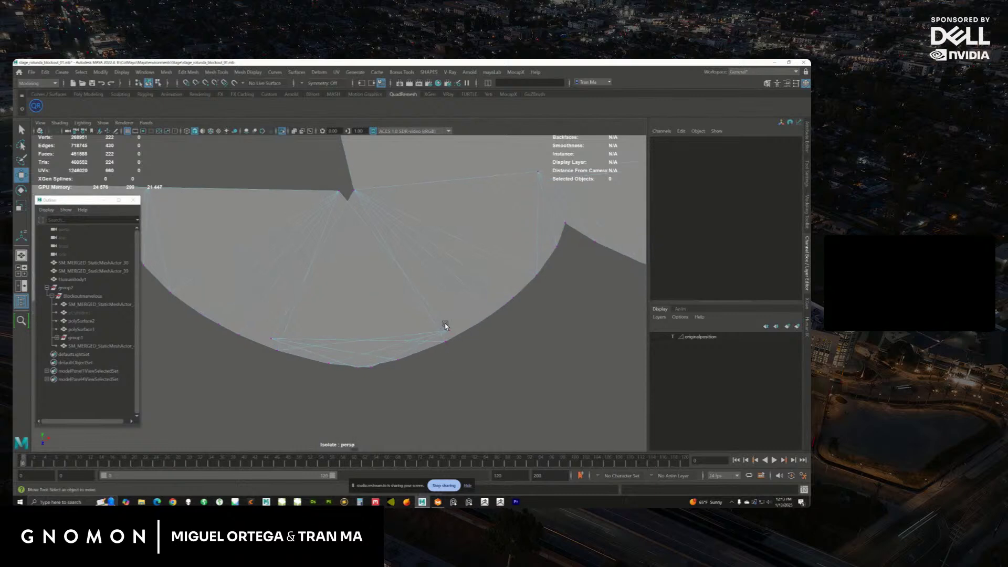
left_click(346, 336)
left_click(269, 335, "shift")
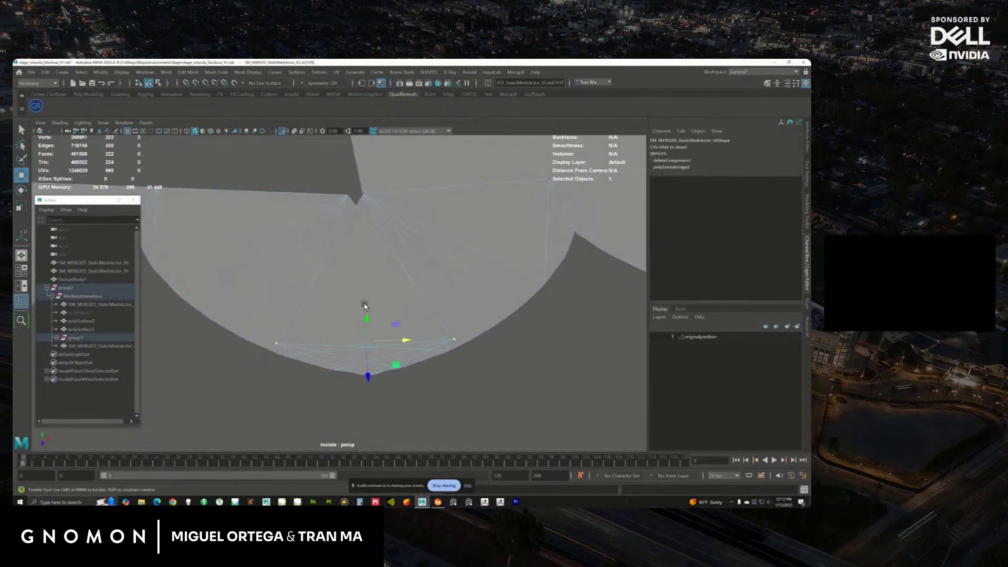
right_click_drag(378, 306, 372, 254, "shift")
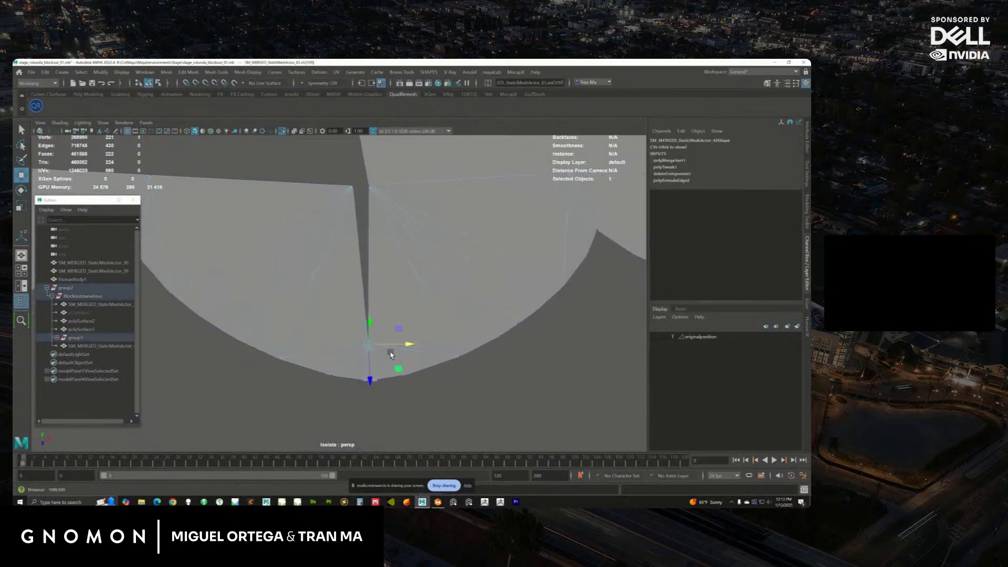
Merge the overlapping vertices at the tip of the floor's curved front edge.
left_click_drag(383, 388, 384, 388, "shift")
right_click(369, 366, "shift")
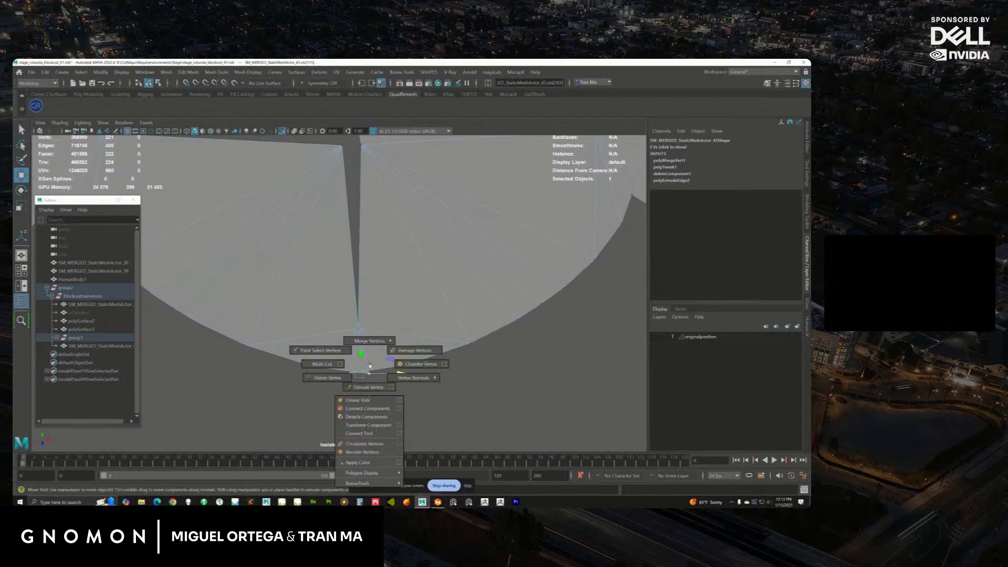
right_click_drag(362, 336, 400, 319, "shift")
Merge the vertices along the narrow gap between the floor halves, joining the rear notch corners at their center.
middle_click_drag(367, 272, 387, 366, "alt")
left_click(364, 232, "shift")
right_click_drag(362, 268, 357, 344, "alt")
middle_click_drag(357, 344, 430, 329, "alt")
right_click(386, 269, "shift")
left_click(393, 238)
left_click(404, 221)
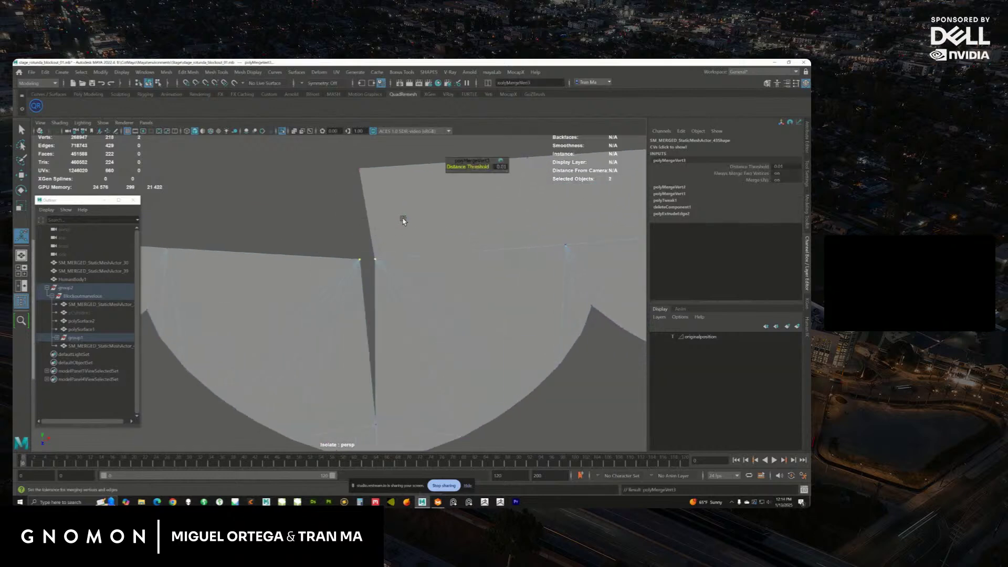
key("w")
right_click(365, 262, "shift")
left_click(364, 232)
left_click(399, 221)
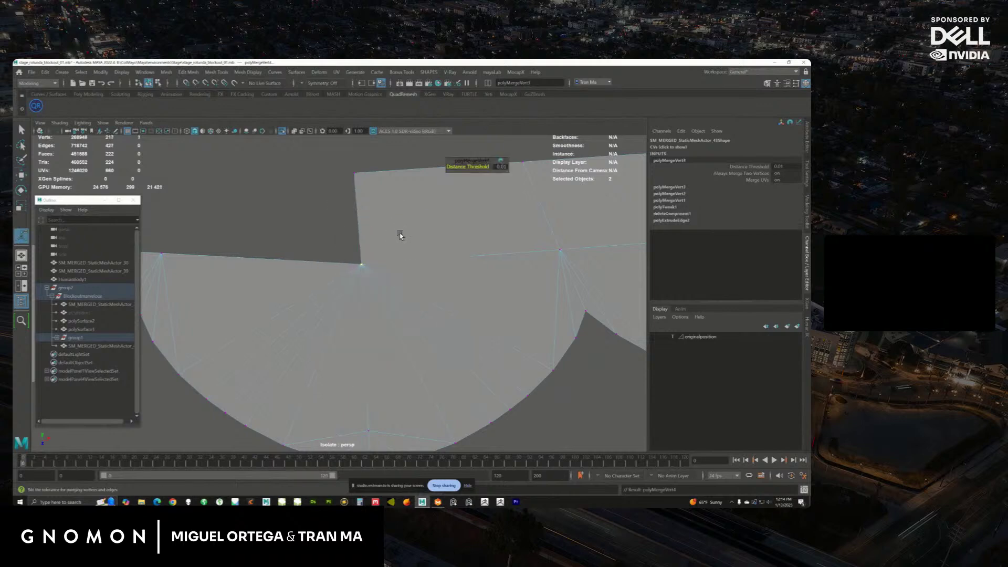
Bring the hidden scene objects back and select the cleaned floor as a whole object.
key("ctrl+1")
right_click_drag(412, 287, 383, 336, "alt")
left_click_drag(384, 367, 404, 299, "alt")
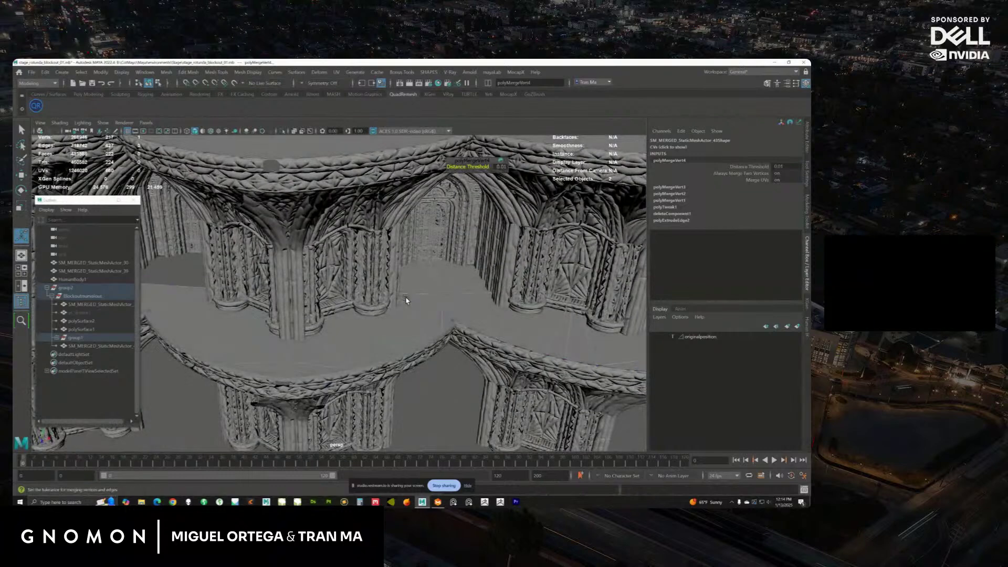
key("w")
right_click_drag(429, 290, 393, 297)
middle_click_drag(394, 296, 417, 279, "alt")
left_click_drag(417, 279, 417, 273, "alt")
left_click(438, 258)
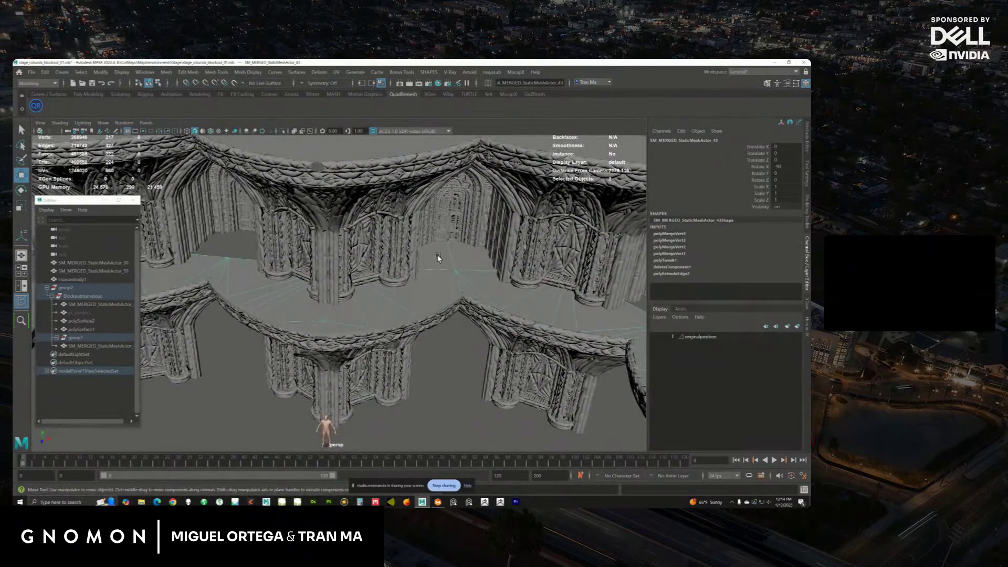
Examine how the new floor meets the arcades, archway openings and human scale figure from several angles.
left_click_drag(415, 315, 391, 334, "alt")
left_click_drag(383, 300, 412, 278, "alt")
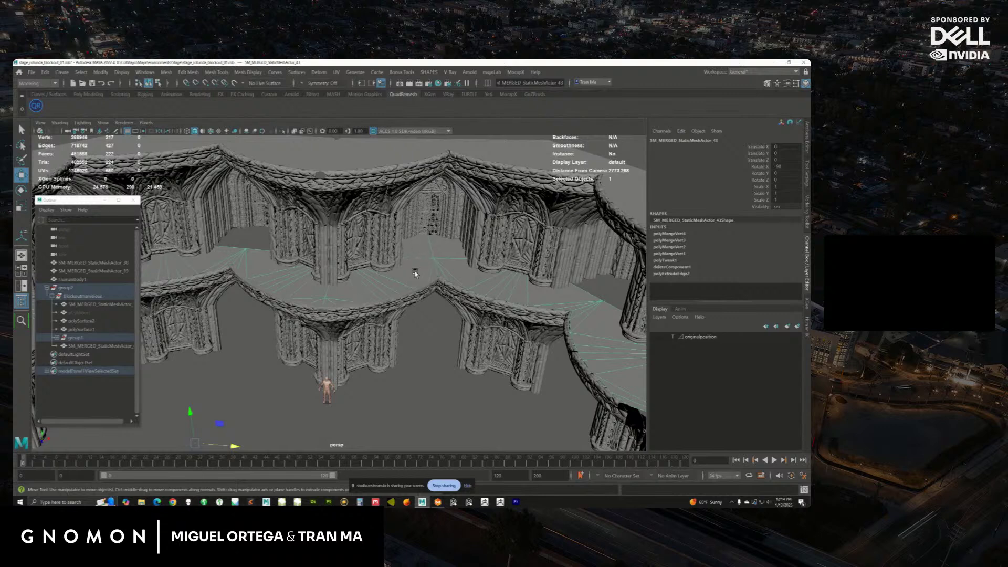
middle_click_drag(415, 284, 421, 308, "alt")
right_click_drag(420, 308, 498, 368, "alt")
middle_click_drag(436, 396, 441, 365, "alt")
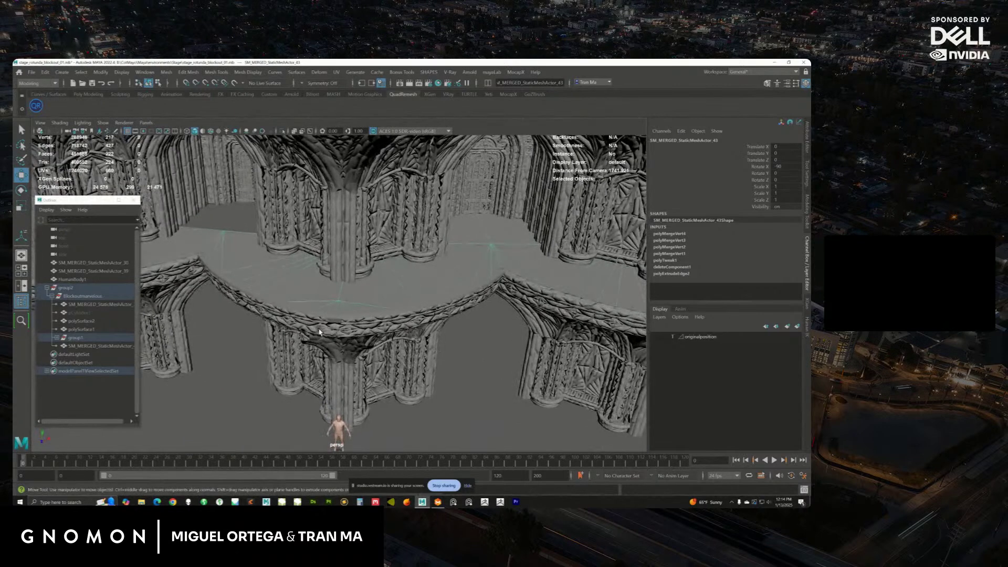
left_click_drag(319, 331, 346, 312, "alt")
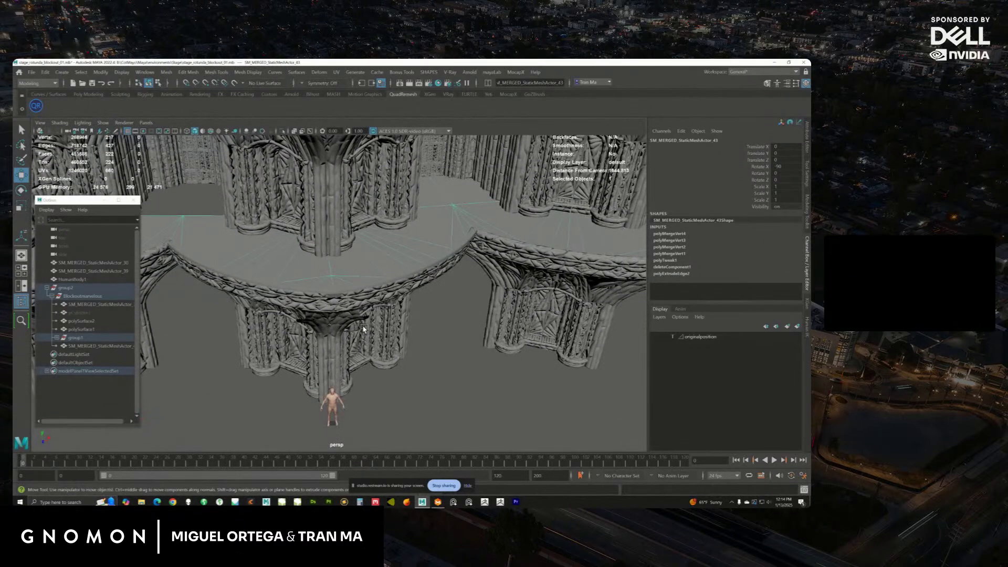
left_click_drag(400, 270, 412, 289, "alt")
left_click_drag(477, 270, 391, 326, "alt")
left_click(389, 333)
middle_click_drag(390, 333, 397, 323, "alt")
left_click(441, 247)
left_click_drag(441, 247, 271, 259, "alt")
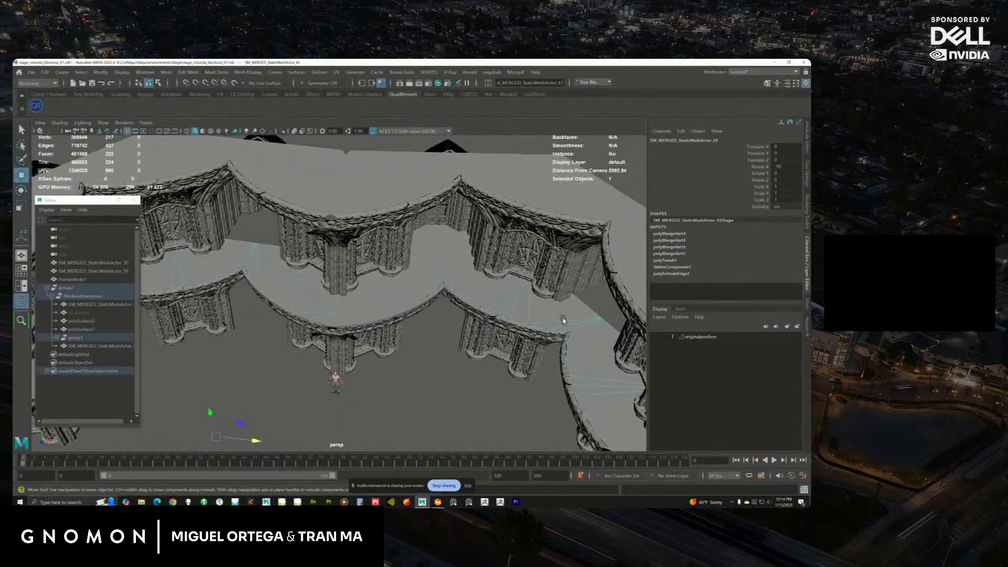
right_click_drag(388, 301, 448, 329, "alt")
left_click_drag(448, 329, 473, 213, "alt")
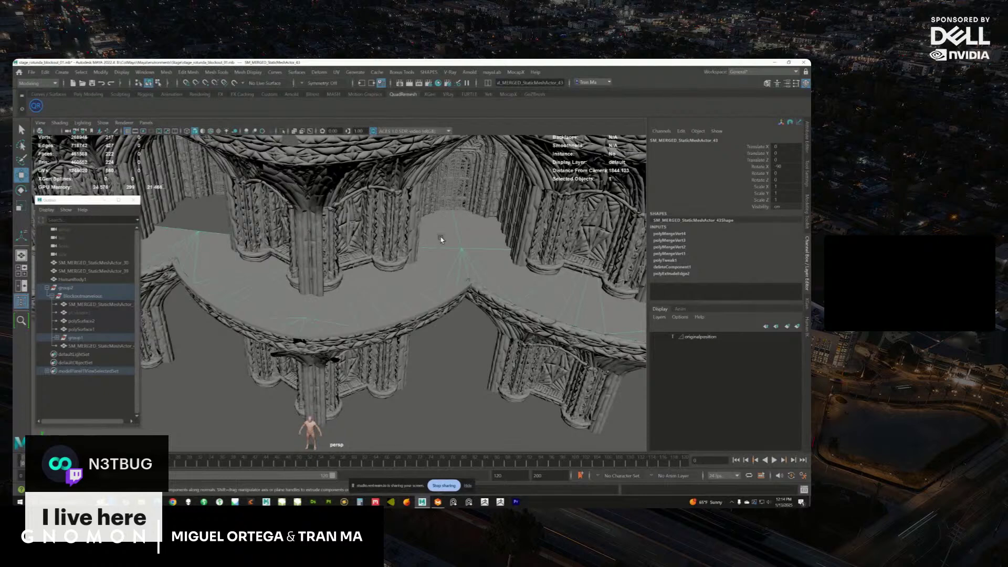
left_click(282, 131)
left_click(282, 132)
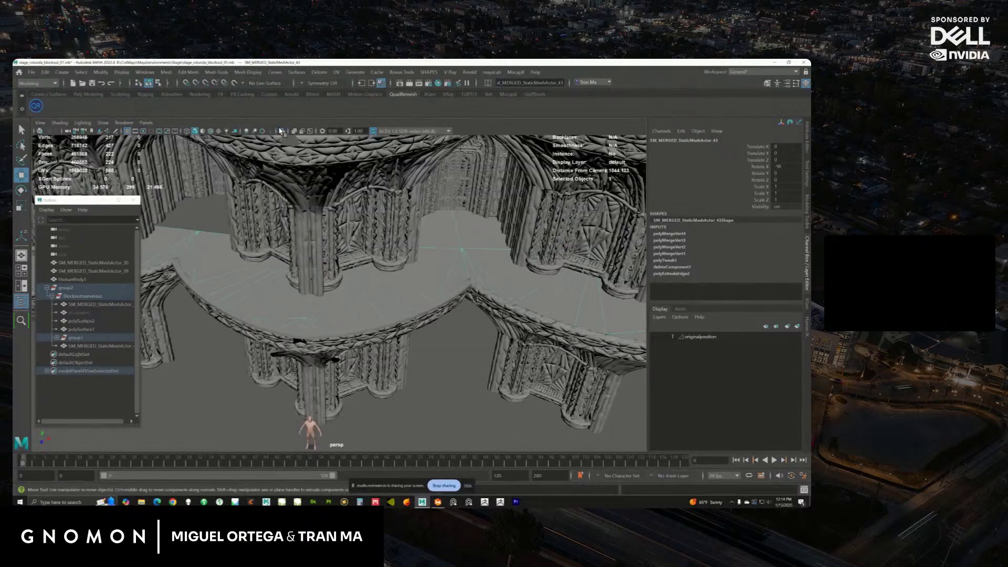
left_click_drag(354, 294, 377, 298, "alt")
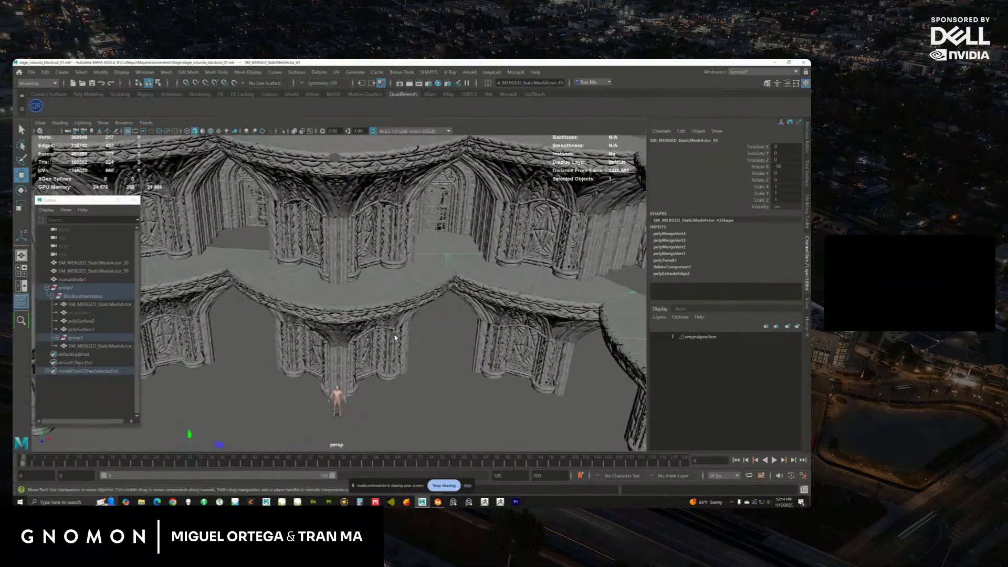
Duplicate the lower central arcade mesh, isolate it with the overlapping arcade piece, and delete the duplicate.
left_click(395, 335)
right_click_drag(364, 323, 380, 329, "alt")
left_click_drag(380, 329, 366, 324, "alt")
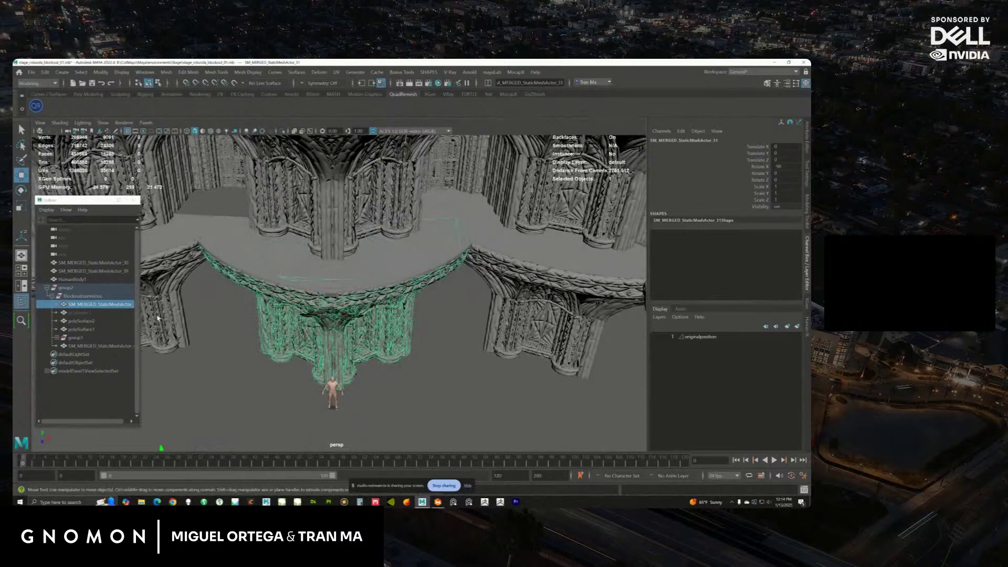
left_click(100, 346)
left_click_drag(107, 304, 118, 348)
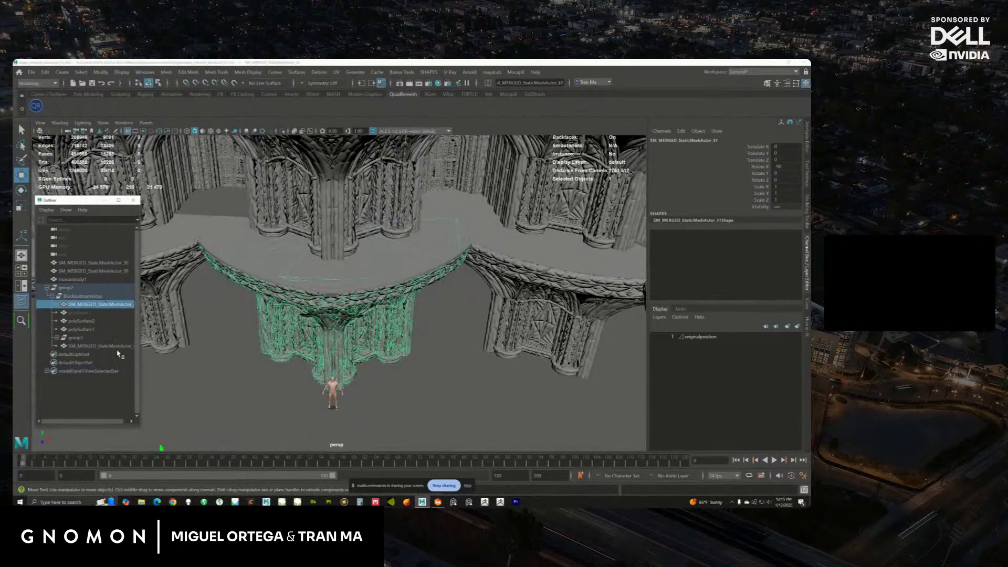
key("ctrl+d")
left_click(117, 347, "ctrl")
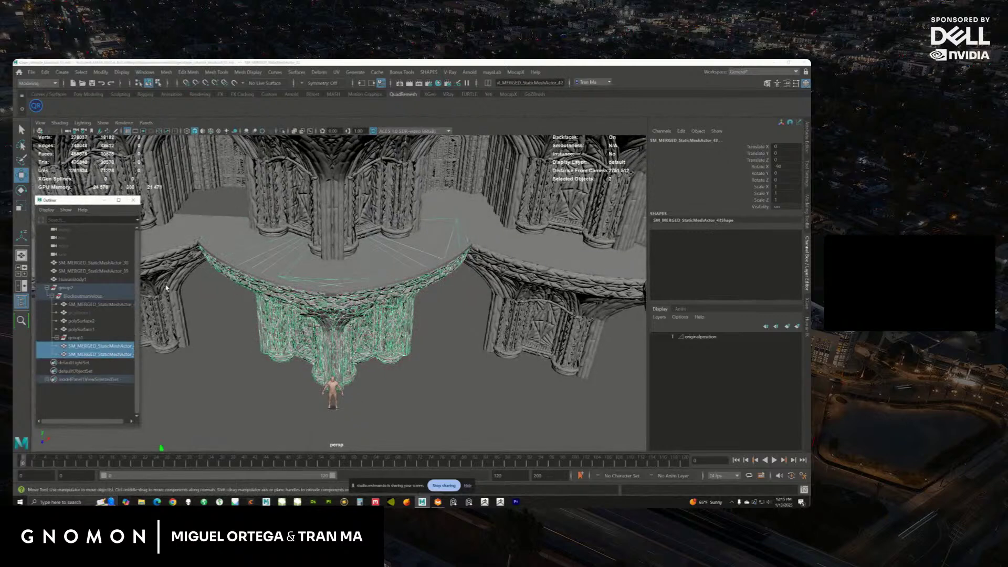
left_click(282, 132)
left_click(397, 336)
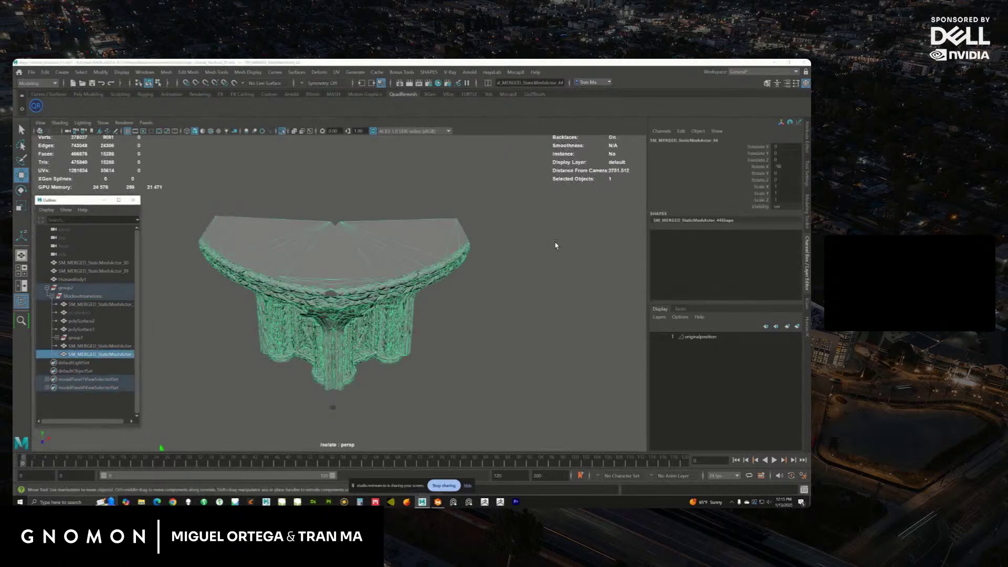
key("Delete")
left_click(208, 227)
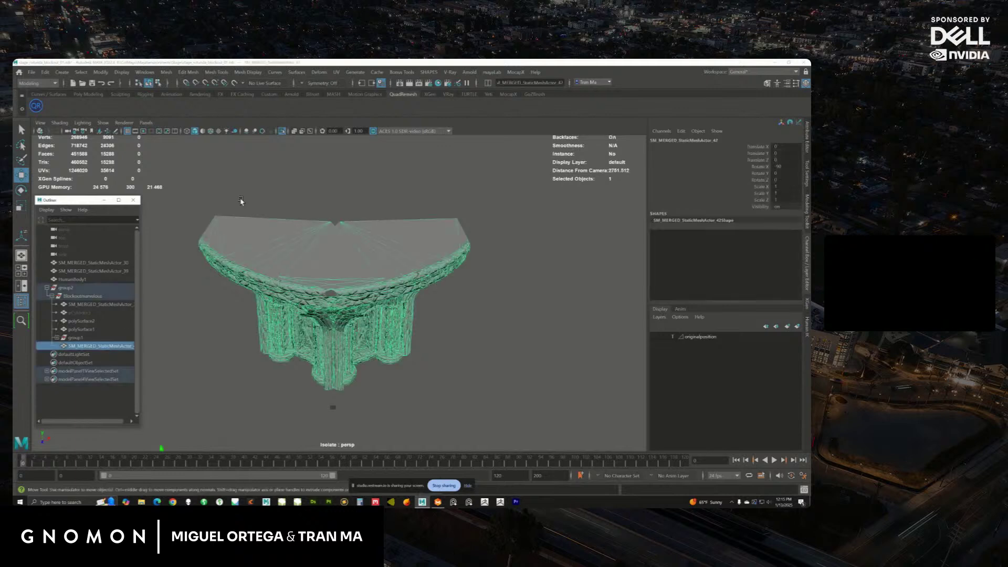
left_click(282, 132)
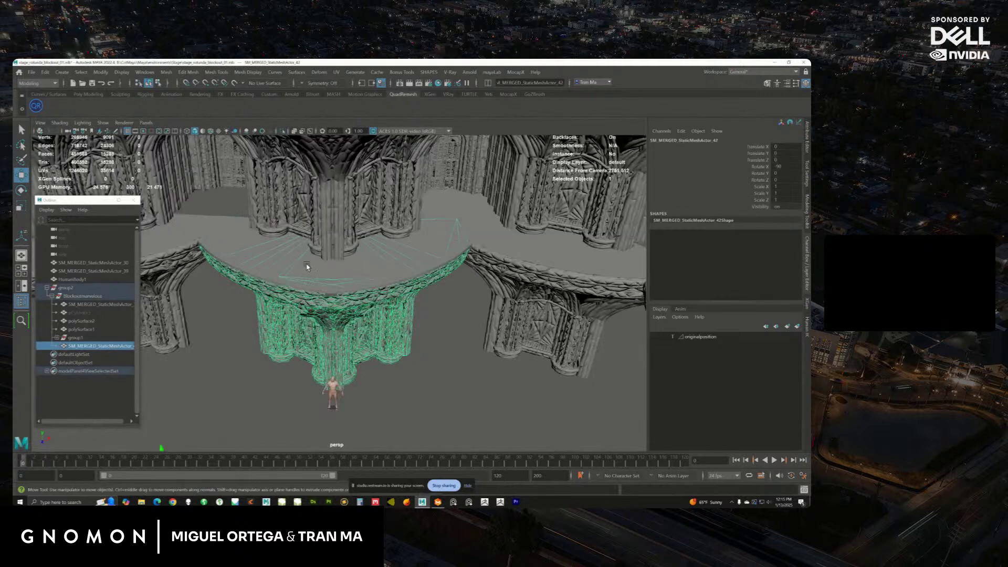
Place the floor mesh SM_MERGED_StaticMeshActor_43 in a new group of its own inside group1.
left_click(460, 201)
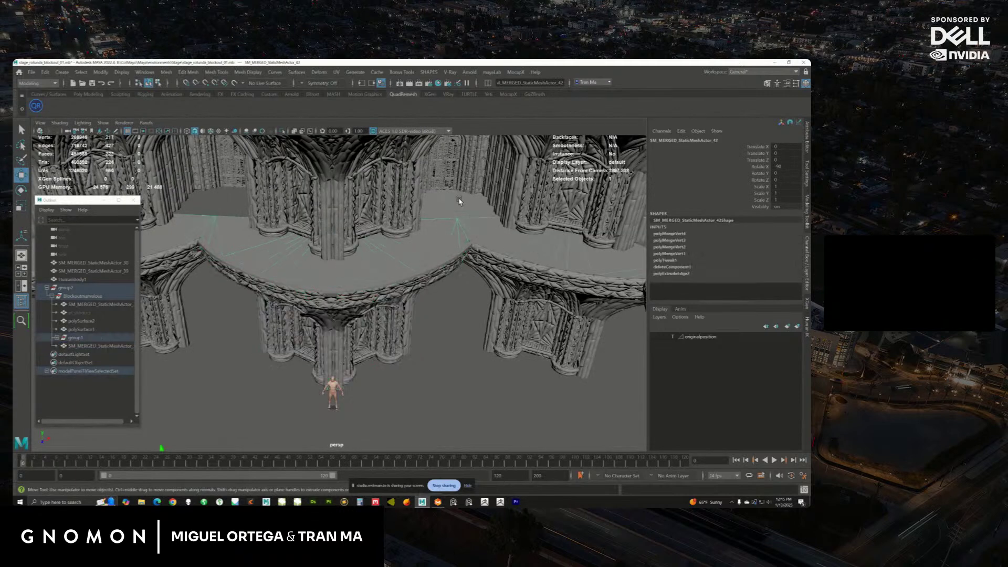
left_click(57, 338)
left_click_drag(141, 322, 222, 322)
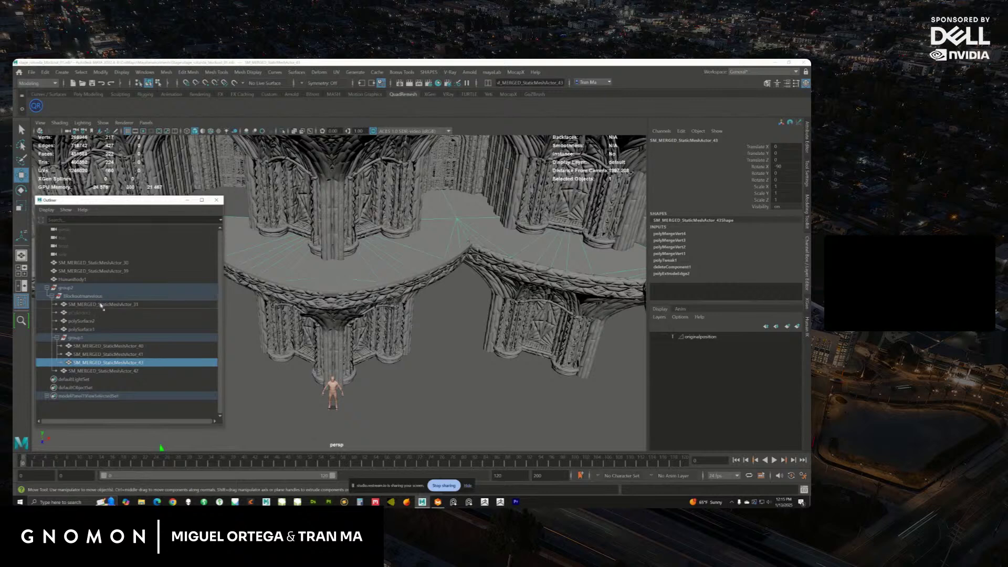
key("ctrl+g")
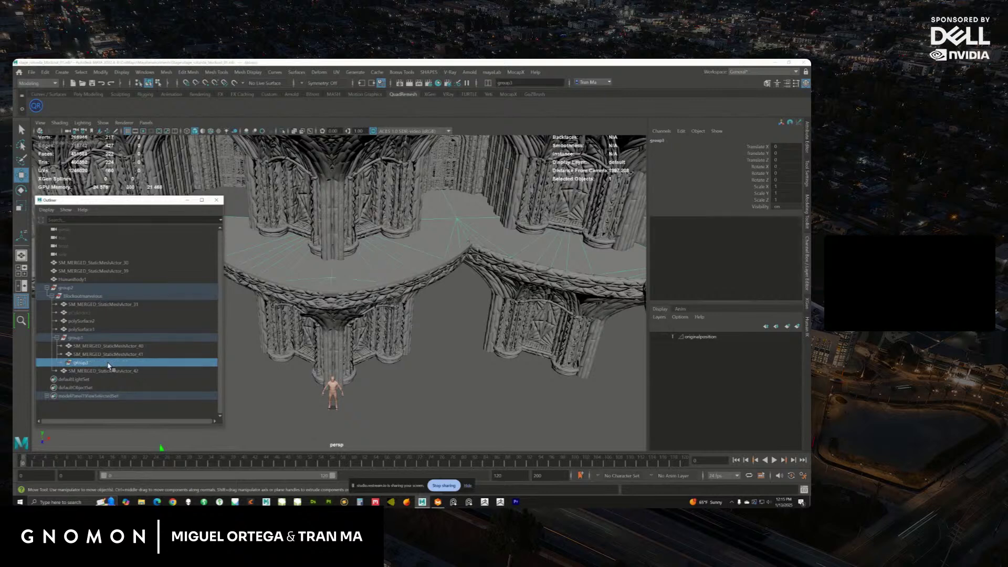
Move group3 out of group1 into the parent blockout group and check its floor mesh SM_MERGED_StaticMeshActor_43 in isolation.
left_click_drag(83, 297, 83, 297)
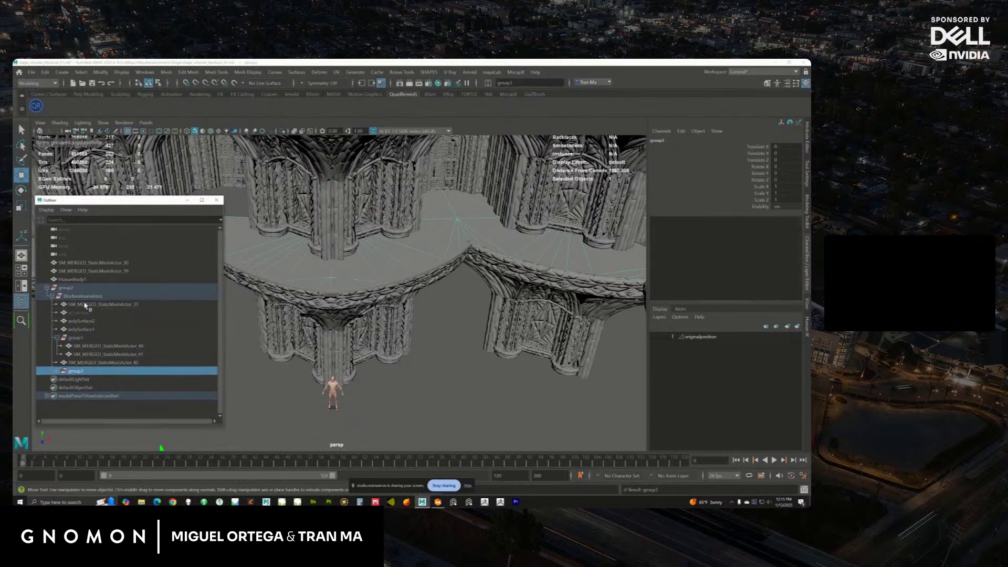
left_click(57, 371)
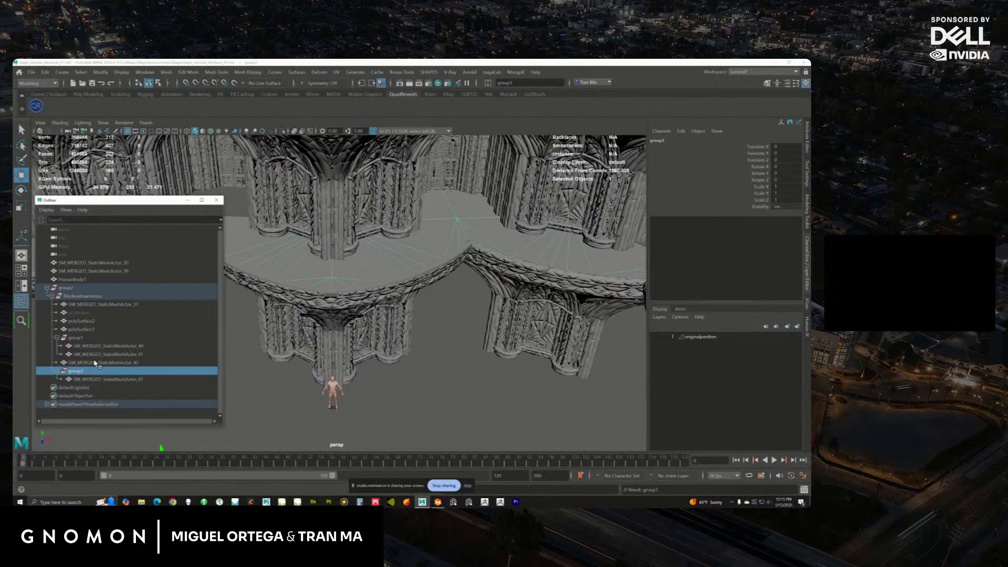
left_click(112, 379)
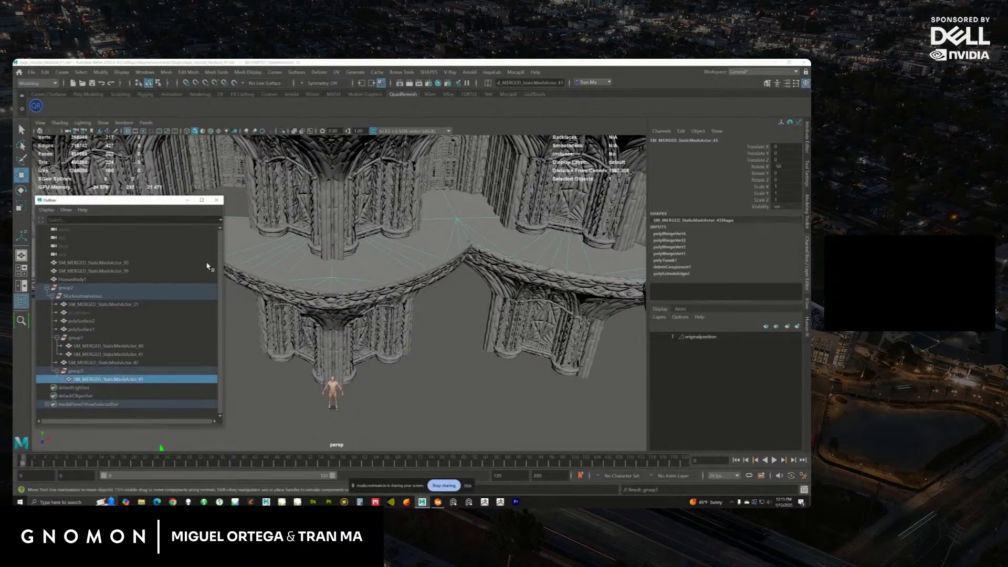
left_click(282, 131)
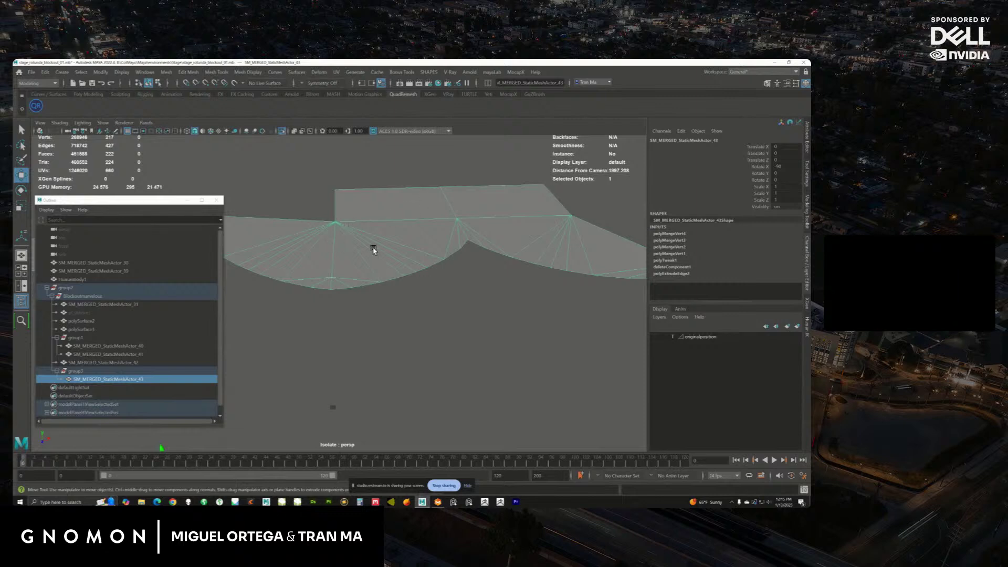
left_click(282, 131)
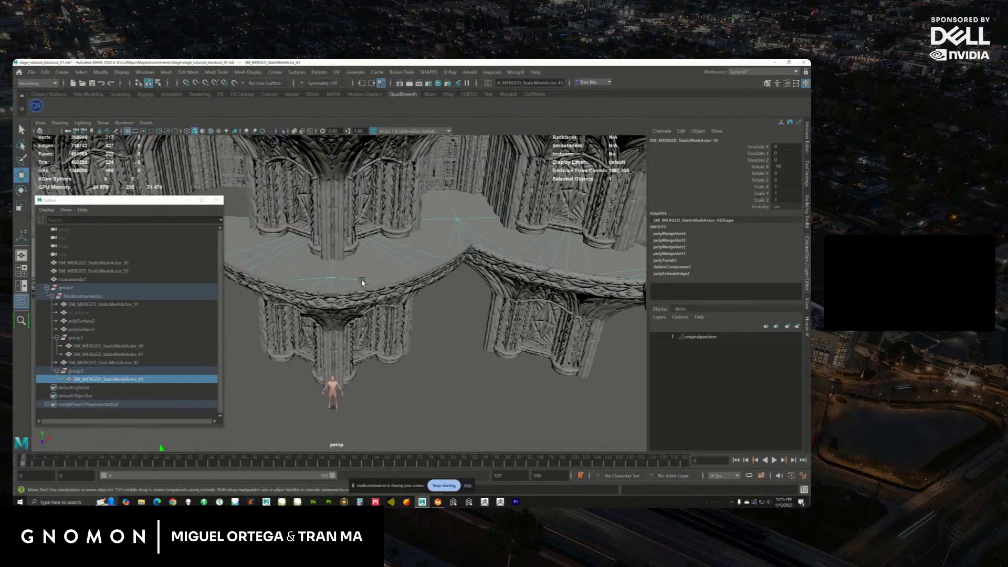
Duplicate the lower arcade mesh SM_MERGED_StaticMeshActor_40 and compare the copy in isolation and within the full scene.
left_click(366, 335)
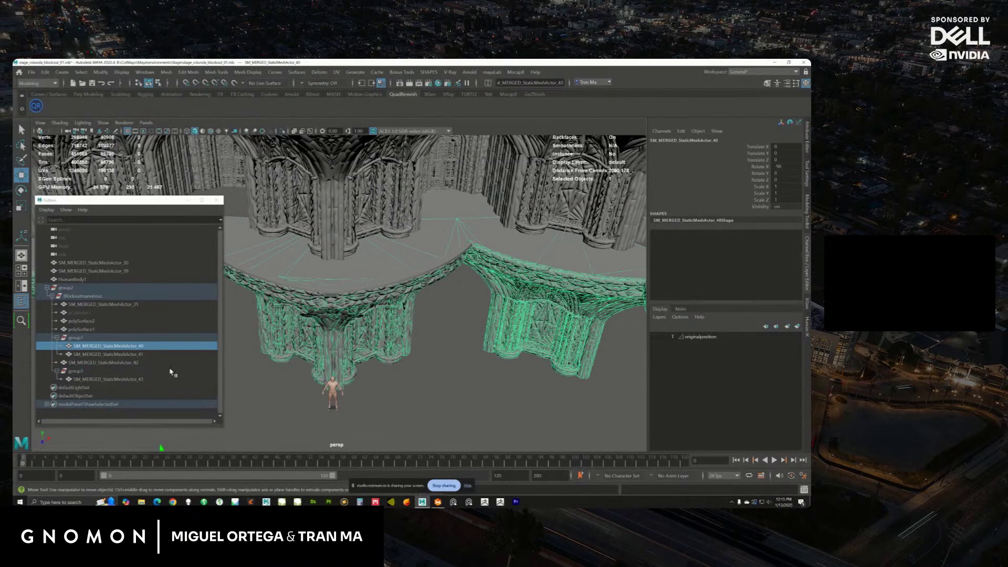
left_click_drag(373, 328, 352, 308, "alt")
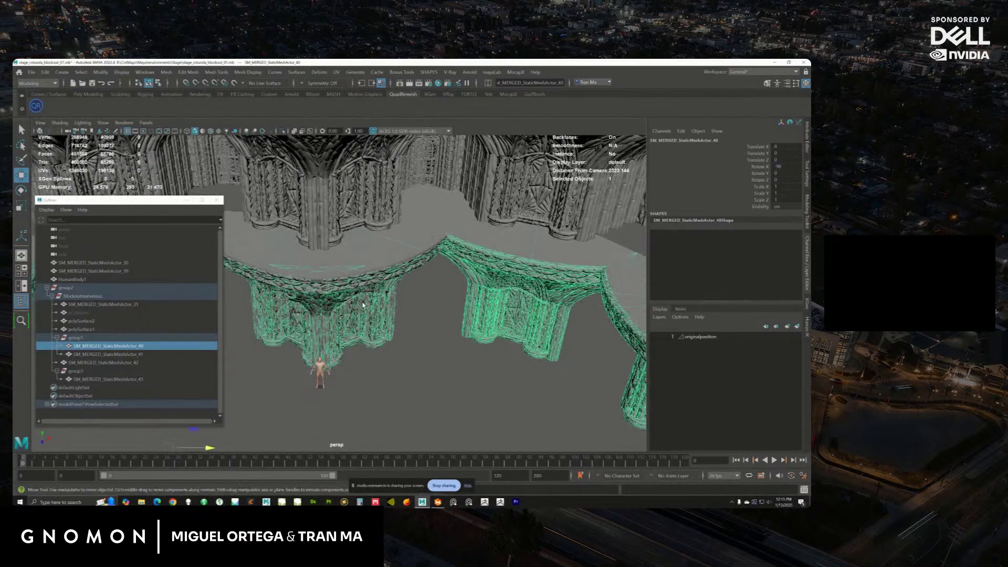
left_click(282, 130)
key("f")
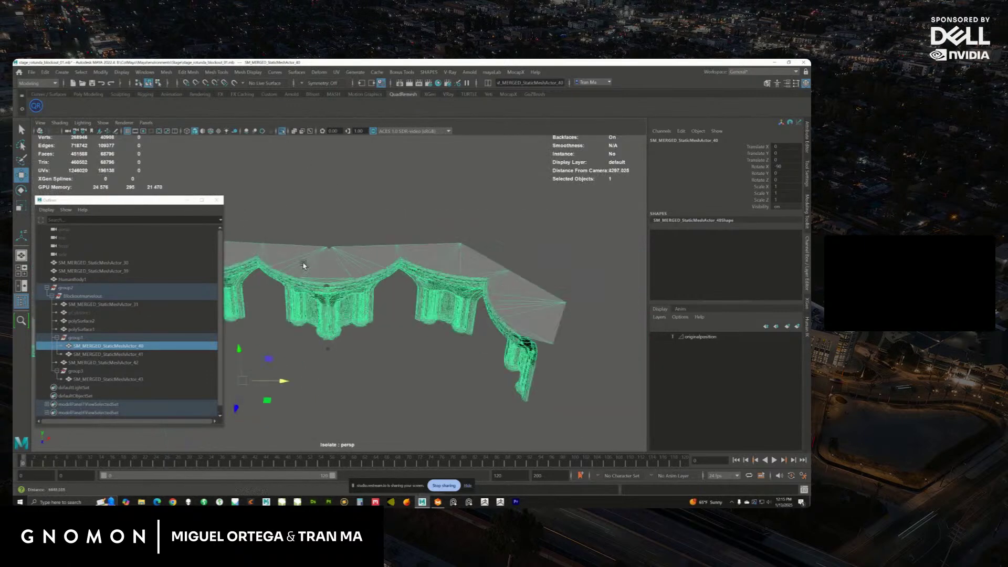
key("ctrl+d")
left_click(282, 131)
left_click(282, 130)
scroll(255, 246, "up", 6)
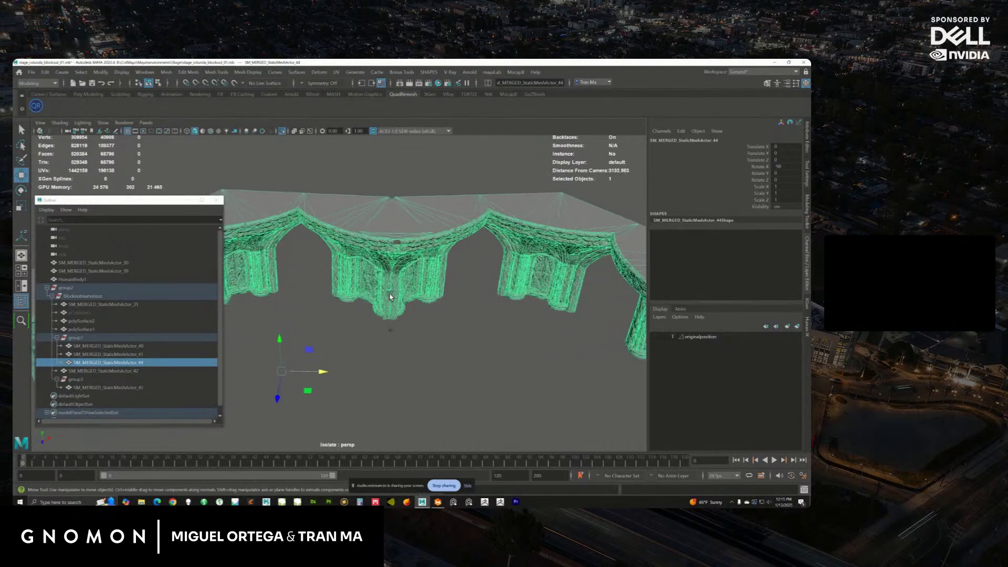
left_click(282, 131)
mouse_move(368, 284)
right_mouse_down("alt")
mouse_move(391, 284)
mouse_move(367, 284)
right_mouse_up("alt")
left_click_drag(367, 283, 352, 247, "alt")
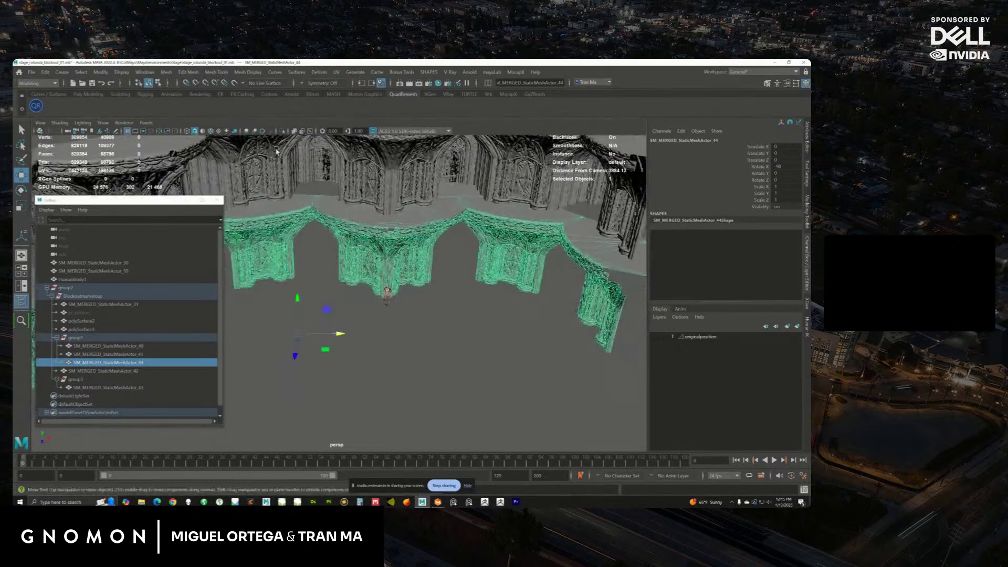
Isolate the duplicated arcade and delete the walkway floor faces above its central bay.
left_click(282, 131)
scroll(389, 263, "down", 2)
right_click_drag(397, 266, 417, 263)
left_click_drag(418, 264, 413, 274, "alt")
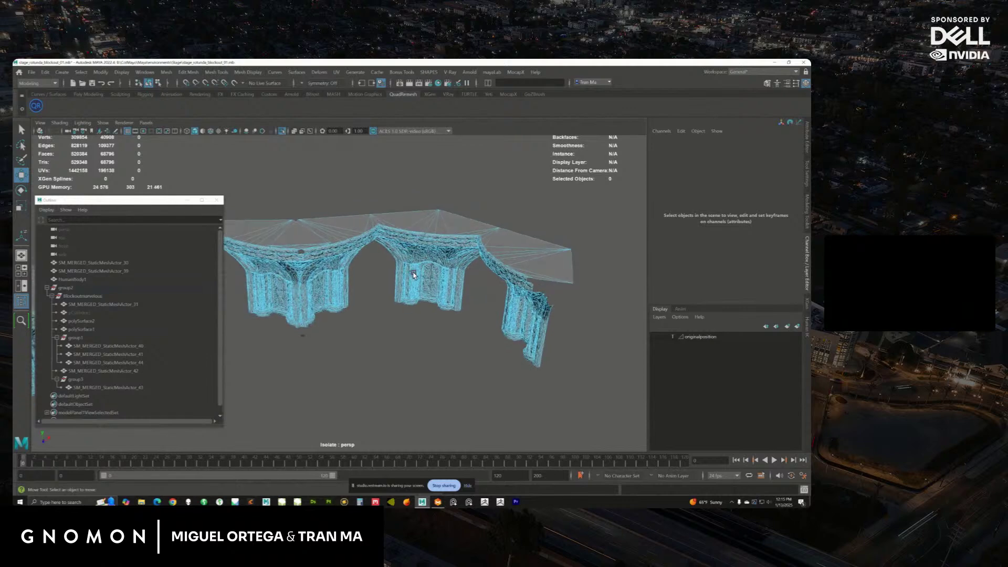
left_click(410, 273)
scroll(414, 294, "up", 4)
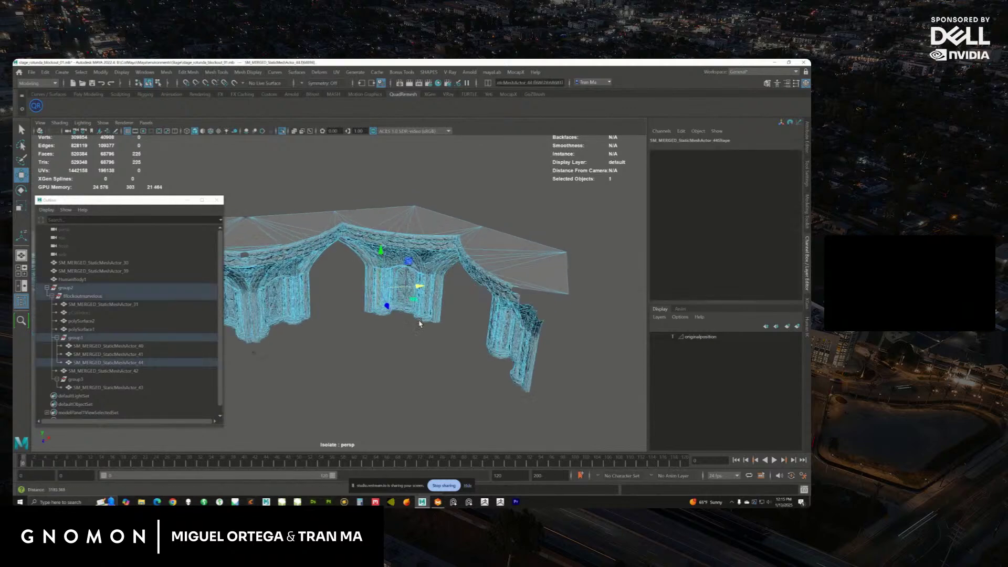
left_click_drag(414, 308, 382, 233, "alt")
left_click_drag(382, 233, 353, 252, "alt")
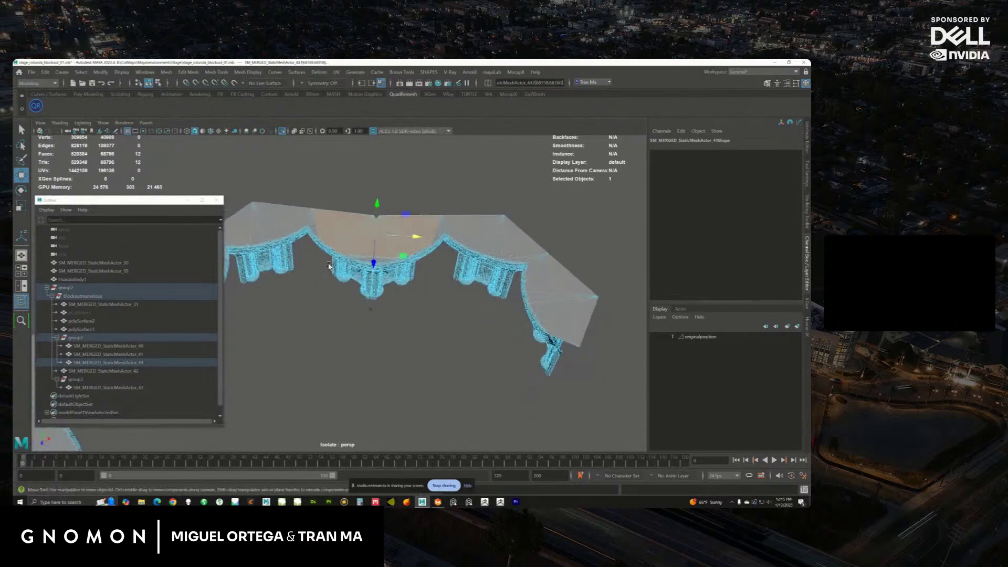
key("f")
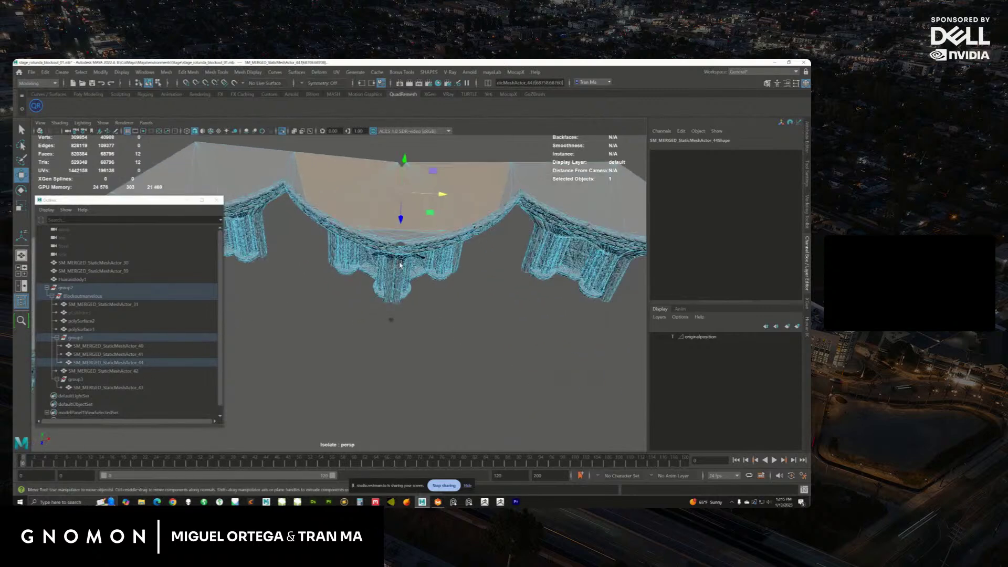
left_click_drag(394, 303, 396, 303, "shift")
left_click_drag(407, 297, 420, 260, "alt")
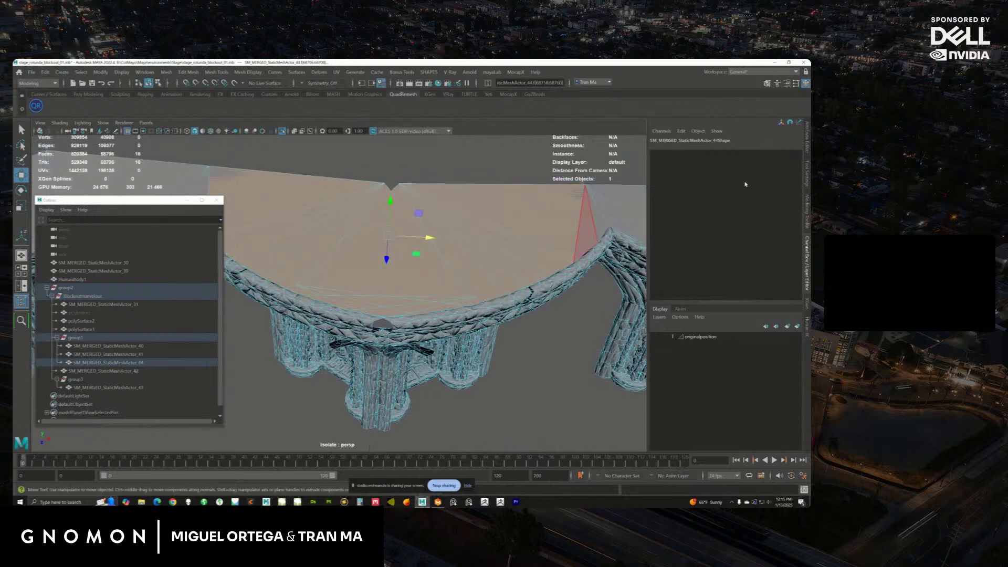
key("Delete")
Delete the duplicate's floor faces from the bay beside the gap through to the open end of the arcade.
left_click_drag(499, 246, 452, 265, "alt")
left_click_drag(360, 219, 505, 253)
mouse_move(505, 253)
left_mouse_down("alt")
mouse_move(473, 248)
mouse_move(492, 244)
left_mouse_up("alt")
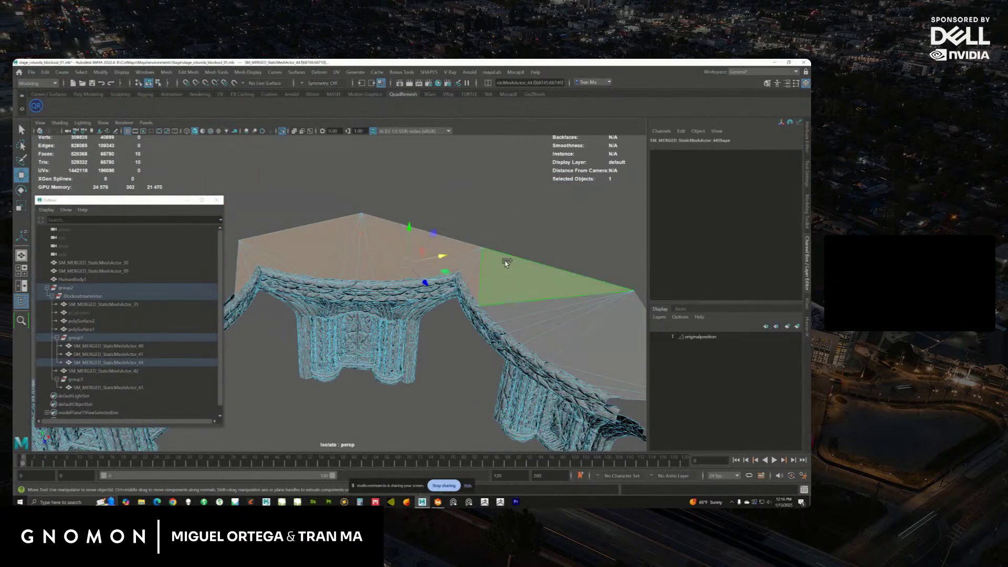
middle_click_drag(503, 263, 430, 220, "alt")
left_click_drag(505, 239, 590, 310, "shift")
middle_click_drag(589, 310, 545, 283, "alt")
left_click_drag(545, 284, 547, 317, "shift")
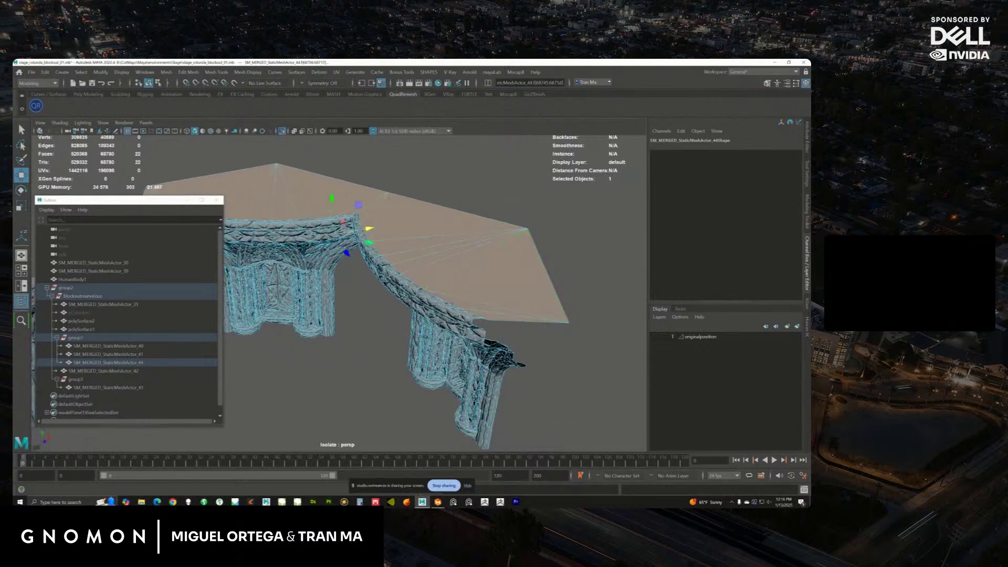
key("Delete")
Delete the remaining floor faces on the other bays, leaving only the arcade trim and columns in the duplicate.
left_click_drag(504, 273, 450, 310, "alt")
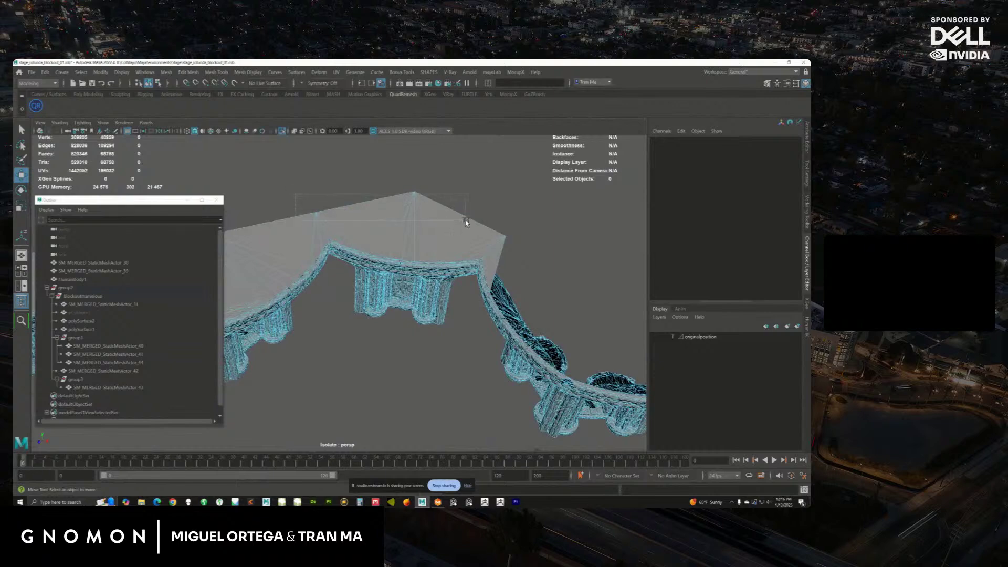
left_click(460, 221)
left_click_drag(489, 252, 479, 272, "alt")
left_click_drag(429, 245, 440, 263, "alt")
left_click_drag(405, 230, 375, 252, "shift")
left_click_drag(450, 273, 506, 267, "alt")
left_click_drag(377, 214, 456, 247, "shift")
left_click_drag(452, 251, 378, 252, "alt")
left_click_drag(387, 203, 456, 231, "shift")
left_click_drag(304, 225, 419, 306, "shift")
left_click(329, 280, "shift")
key("Delete")
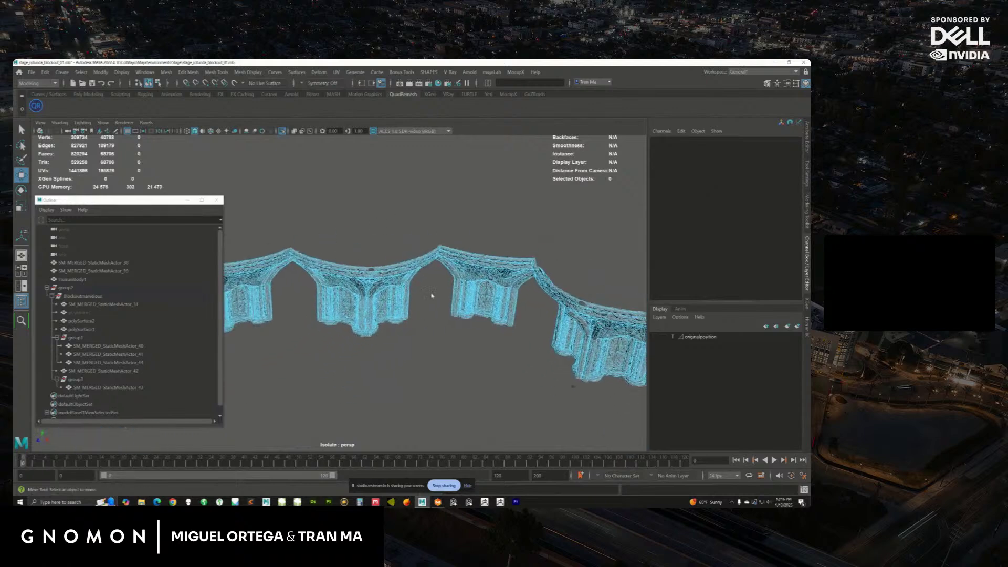
Return to whole-object selection, show the full scene, and move the stripped arcade duplicate into the floor mesh's group.
right_click_drag(419, 306, 423, 273)
middle_click_drag(424, 273, 355, 246, "alt")
left_click(282, 130)
left_click_drag(355, 248, 387, 238, "alt")
left_click(418, 236, "shift")
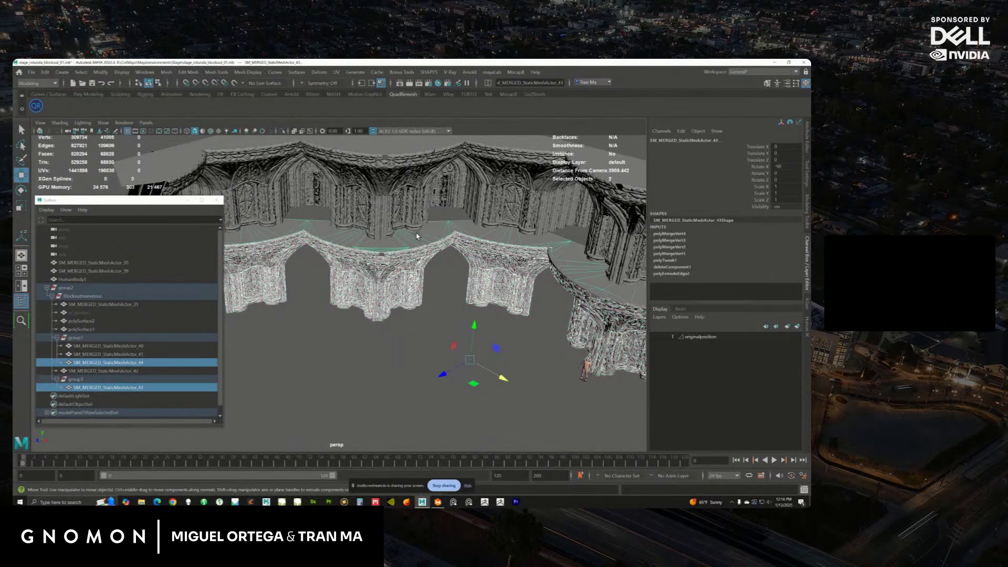
middle_click_drag(84, 390, 90, 382)
left_click(91, 381)
Identify the arcade and floor meshes in the hierarchy and hide the original lower arcade SM_MERGED_StaticMeshActor_40.
left_click_drag(365, 266, 324, 311, "alt")
left_click(118, 388)
left_click(119, 380)
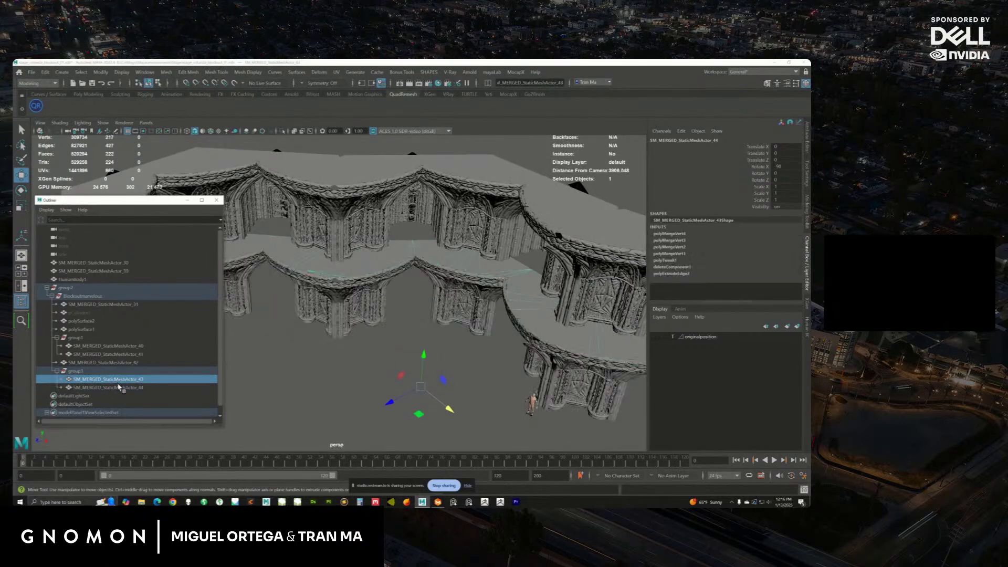
left_click(132, 363)
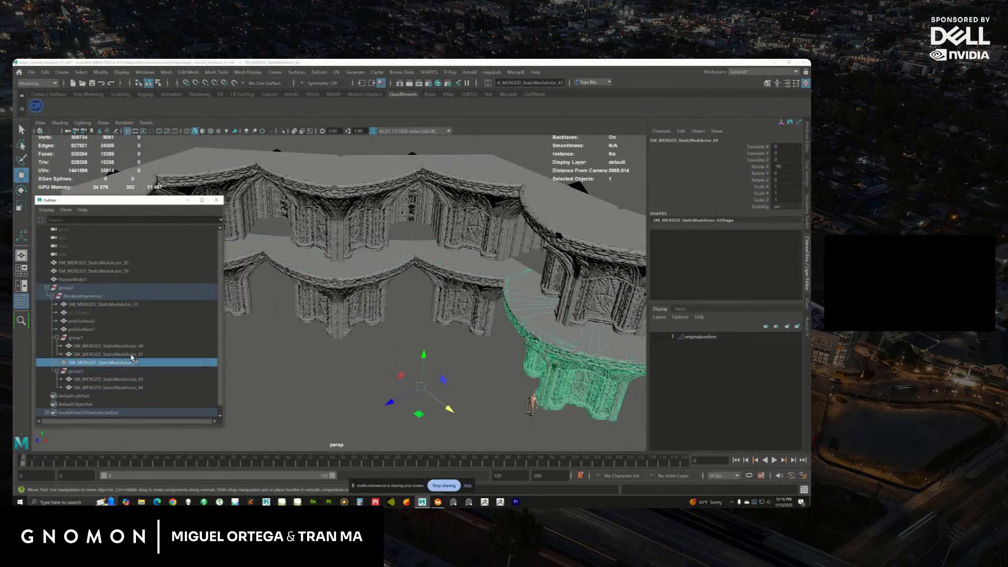
left_click(132, 355)
left_click(135, 346)
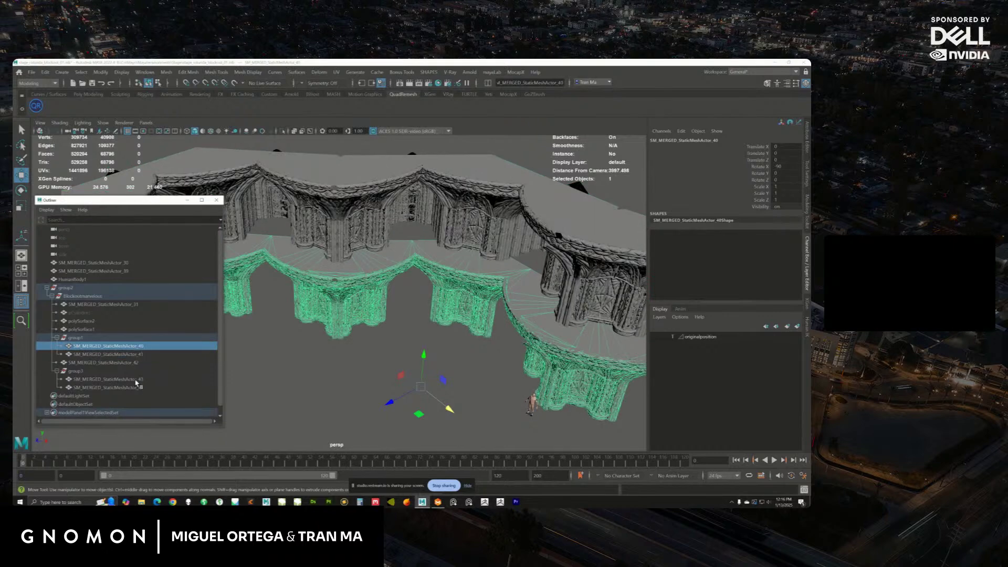
left_click(128, 355)
left_click(74, 337)
key("Down")
key("ctrl+h")
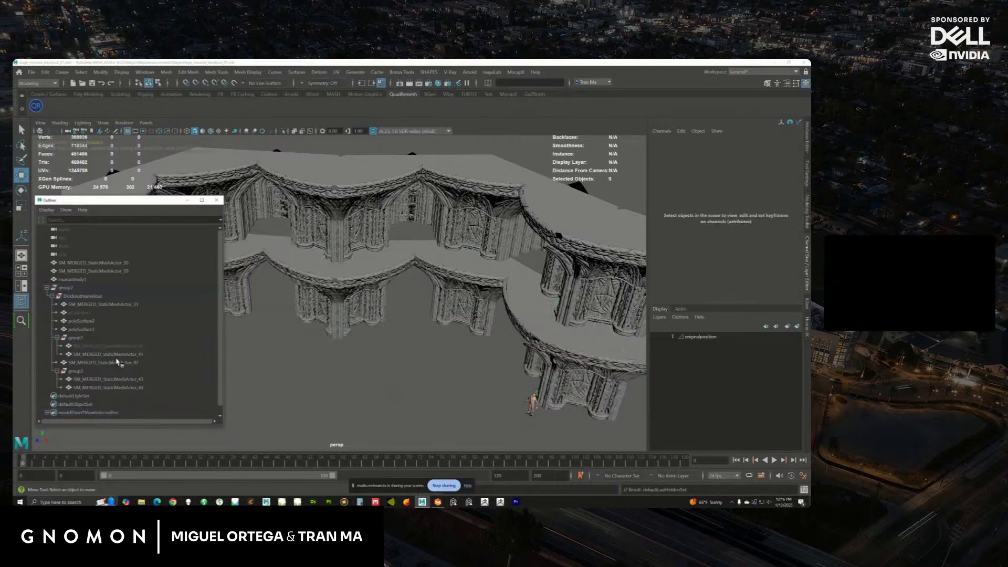
Isolate the separated floor mesh SM_MERGED_StaticMeshActor_43 and frame its central curved section.
left_click(113, 355)
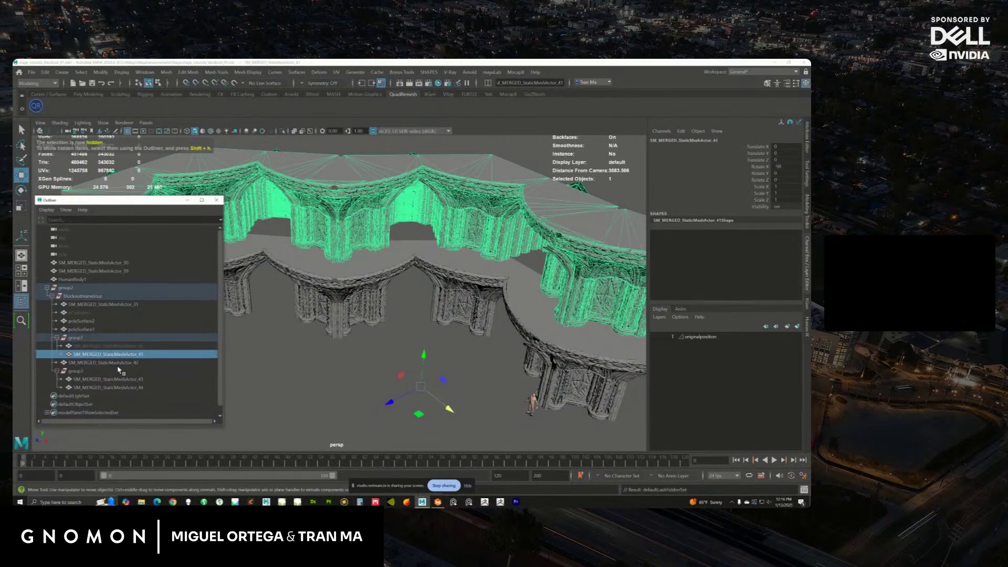
left_click(117, 363)
left_click_drag(121, 379, 121, 390)
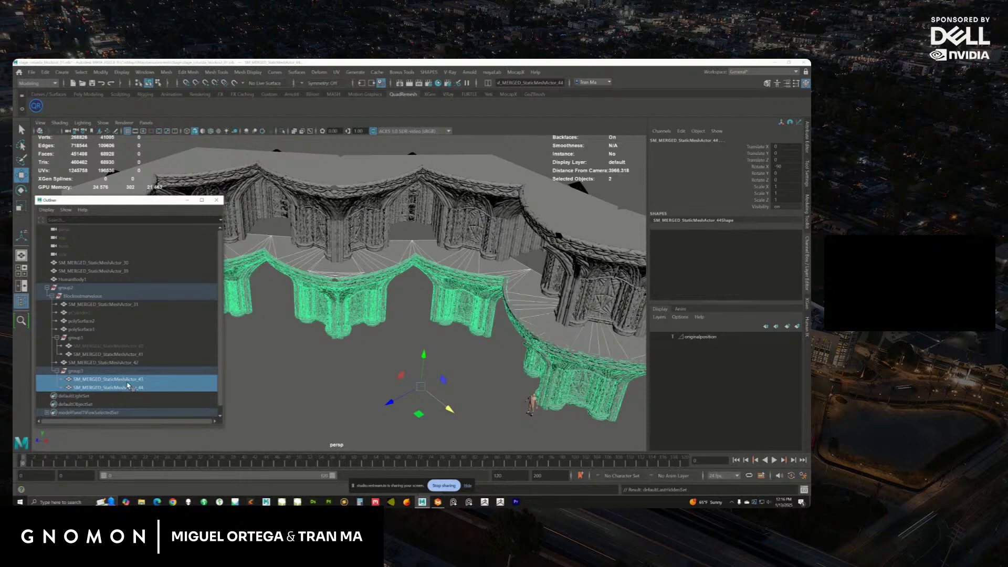
left_click(127, 382)
left_click(282, 132)
middle_click_drag(309, 227, 316, 260, "alt")
right_click_drag(316, 261, 285, 319, "alt")
Merge the two inner vertices near the central bay's curved edge to their center.
left_click_drag(430, 331, 430, 329)
mouse_move(411, 295)
right_mouse_down("shift")
mouse_move(417, 317)
mouse_move(410, 301)
right_mouse_up("shift")
left_click_drag(396, 326, 467, 383, "alt")
left_click(408, 274)
middle_click_drag(337, 310, 343, 314, "alt")
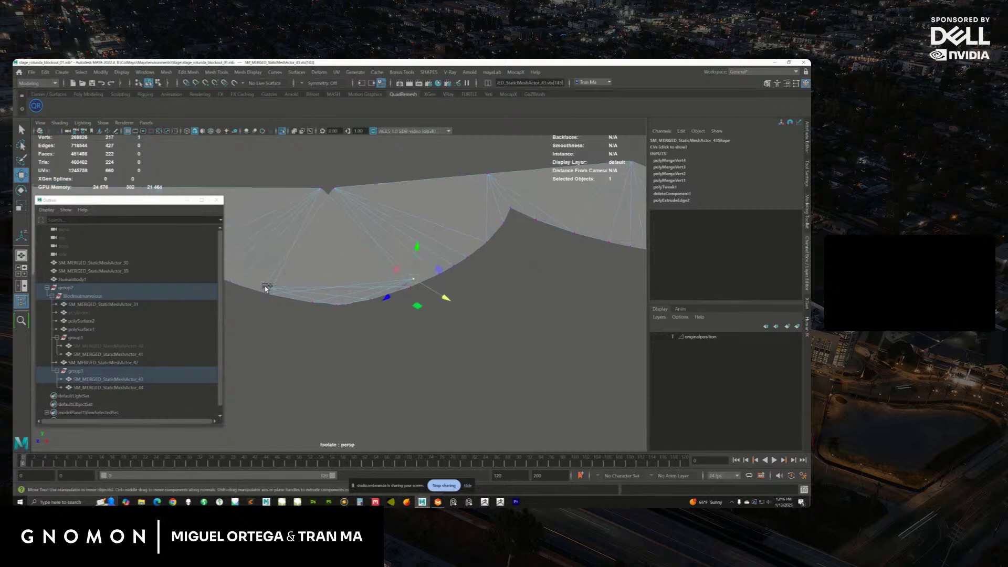
right_click_drag(315, 277, 336, 231, "shift")
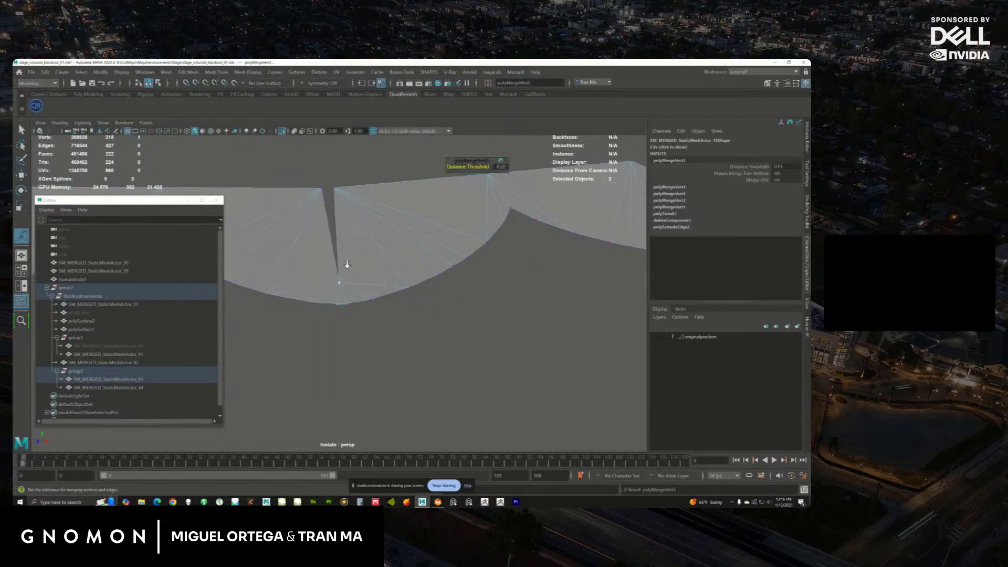
middle_click_drag(336, 281, 342, 263, "alt")
Merge the central bay's duplicate front-edge vertices and the rear-edge pair to their centers, closing the wedge-shaped gap.
left_click_drag(357, 282, 334, 297)
middle_click_drag(325, 317, 319, 334, "alt")
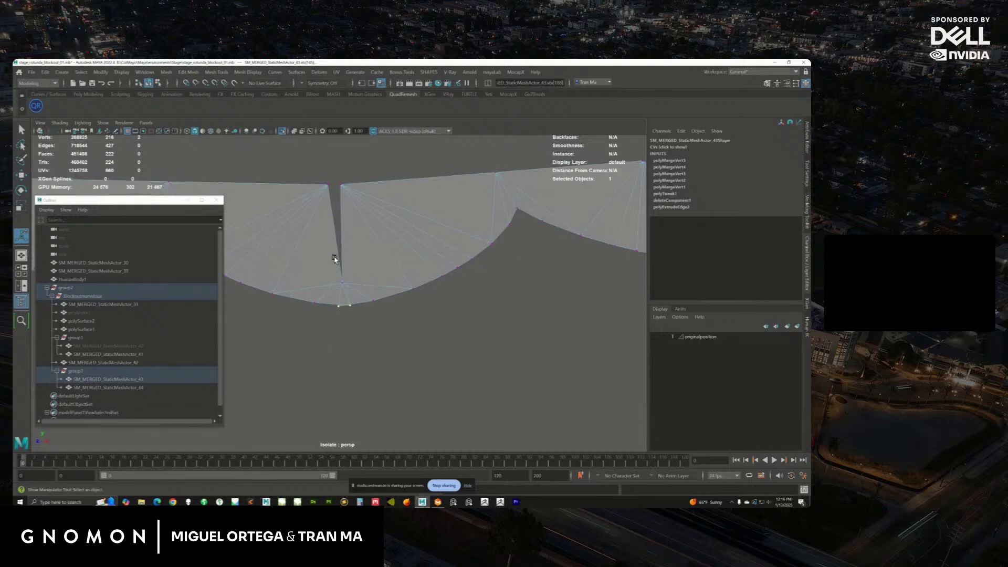
key("g")
left_click_drag(320, 176, 354, 196)
key("g")
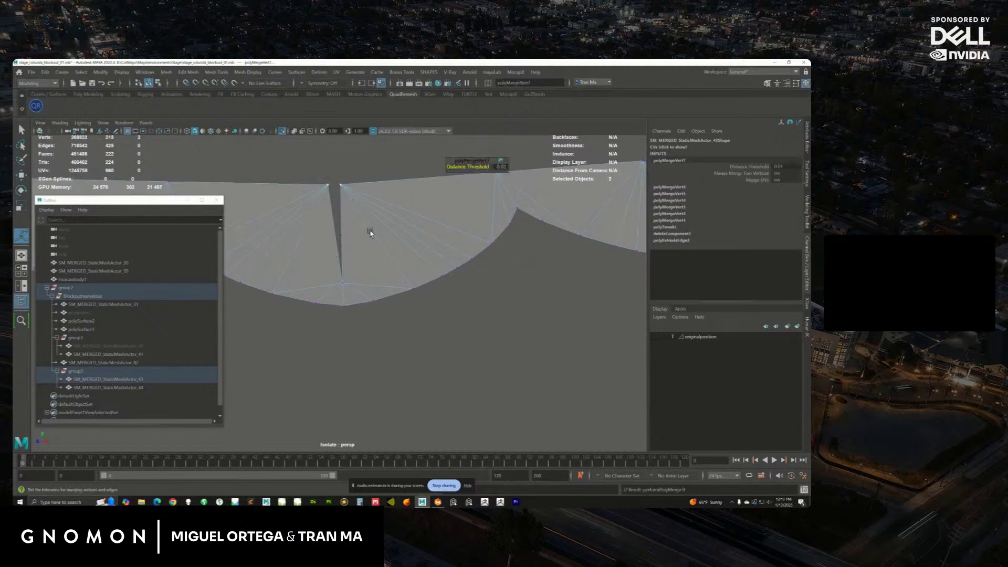
right_click_drag(338, 215, 322, 201, "shift")
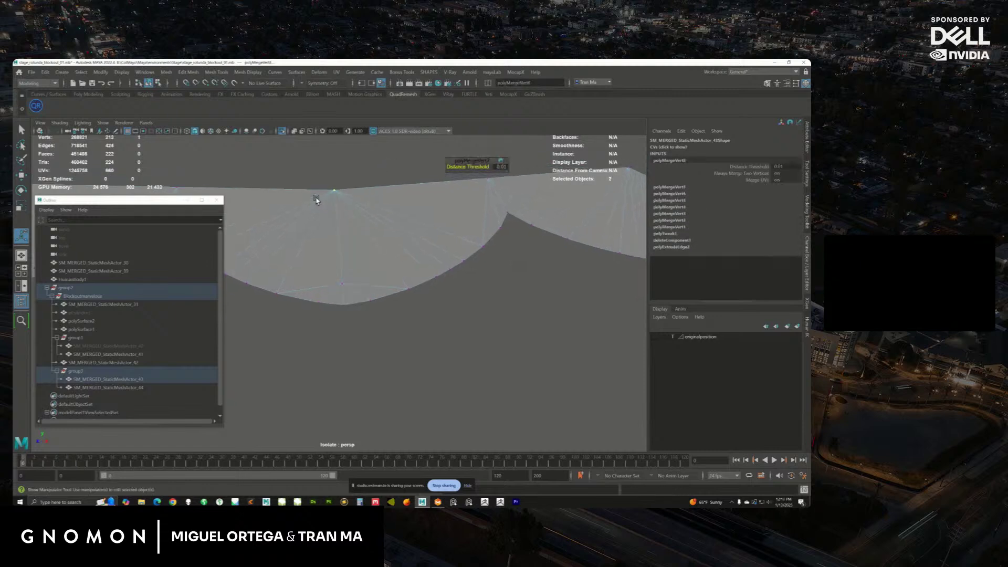
Bring back the full scene, check the grouped floor and arcade meshes, and keep SM_MERGED_StaticMeshActor_40 hidden.
left_click(282, 131)
right_click_drag(434, 288, 377, 248, "alt")
key("q")
scroll(377, 248, "down", 3)
left_click(114, 388)
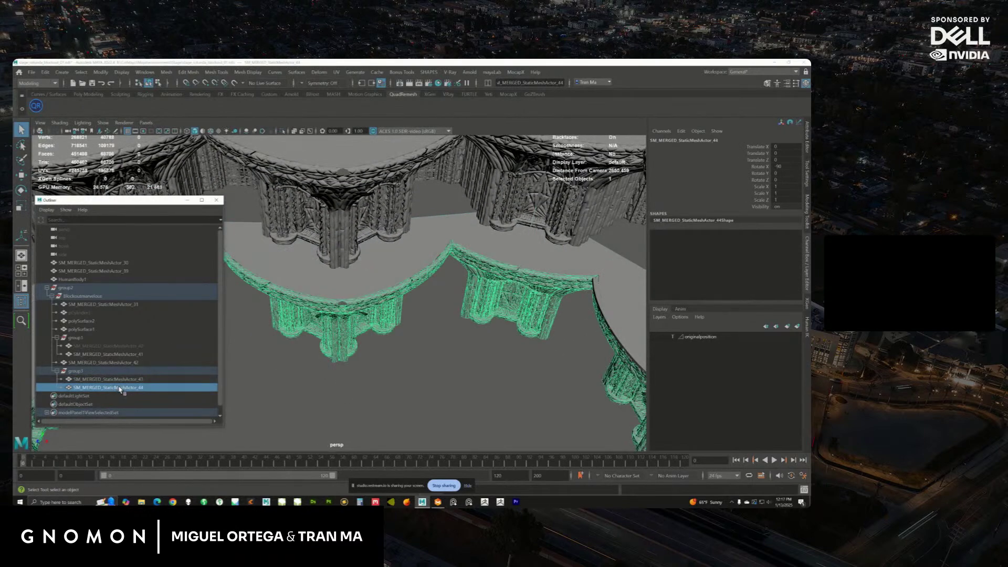
left_click(116, 379)
left_click(108, 354)
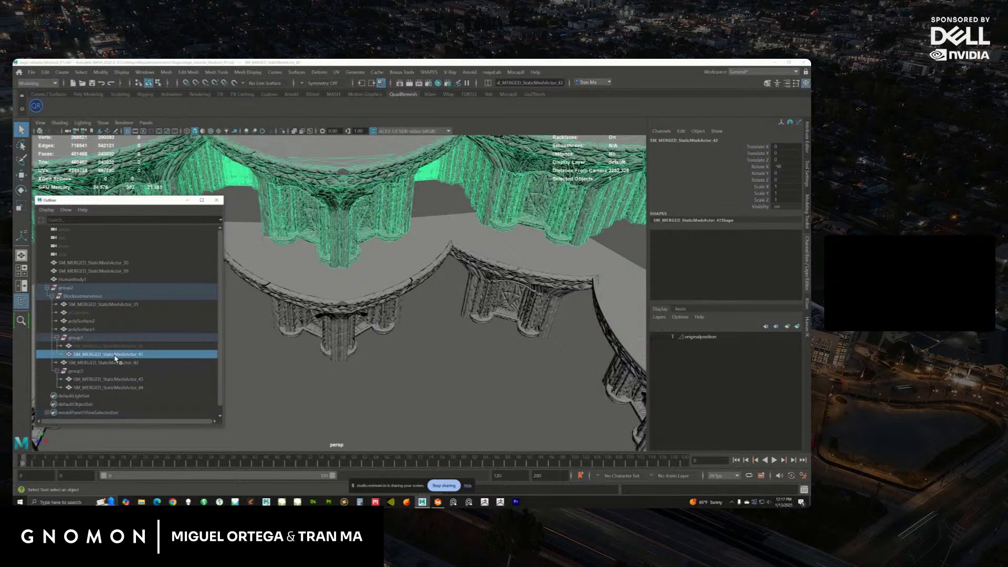
left_click(112, 371)
left_click(124, 348)
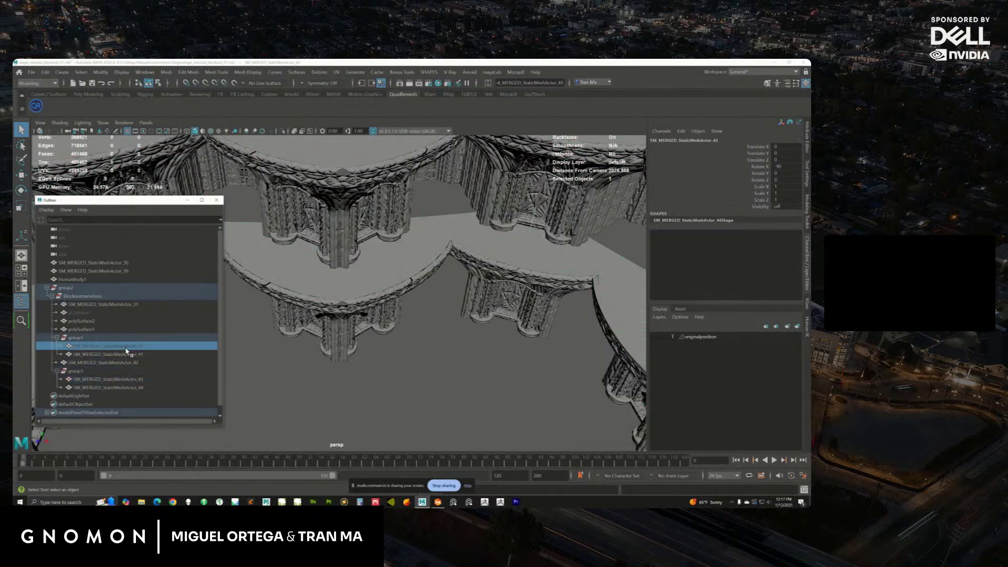
key("ctrl+h")
Select the repaired floor mesh and examine how it meets the lower arcades and archway openings.
left_click(386, 306)
scroll(412, 342, "down", 2)
left_click(440, 241)
middle_click_drag(440, 241, 403, 285, "alt")
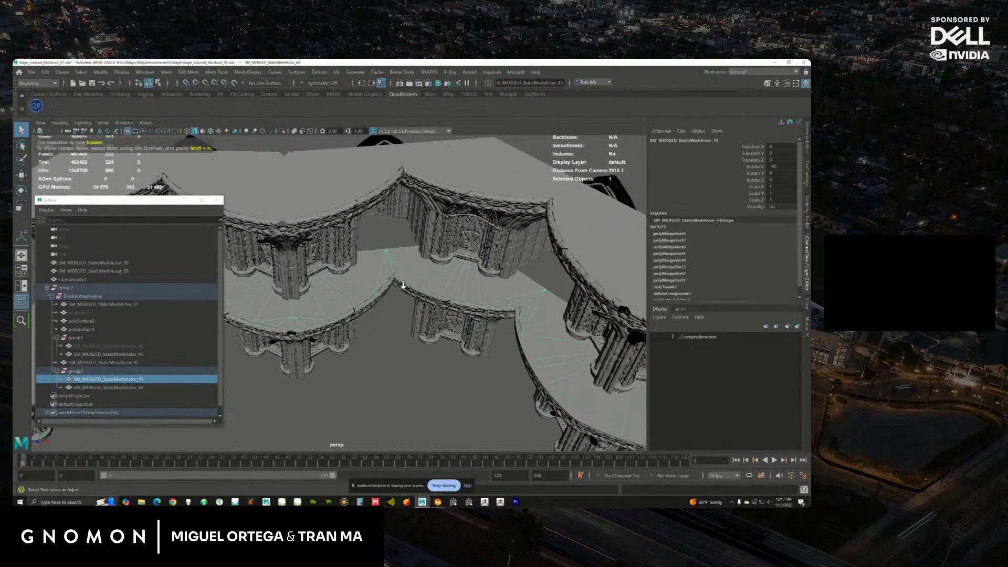
left_click_drag(403, 285, 370, 286, "alt")
key("w")
right_click_drag(367, 285, 342, 295)
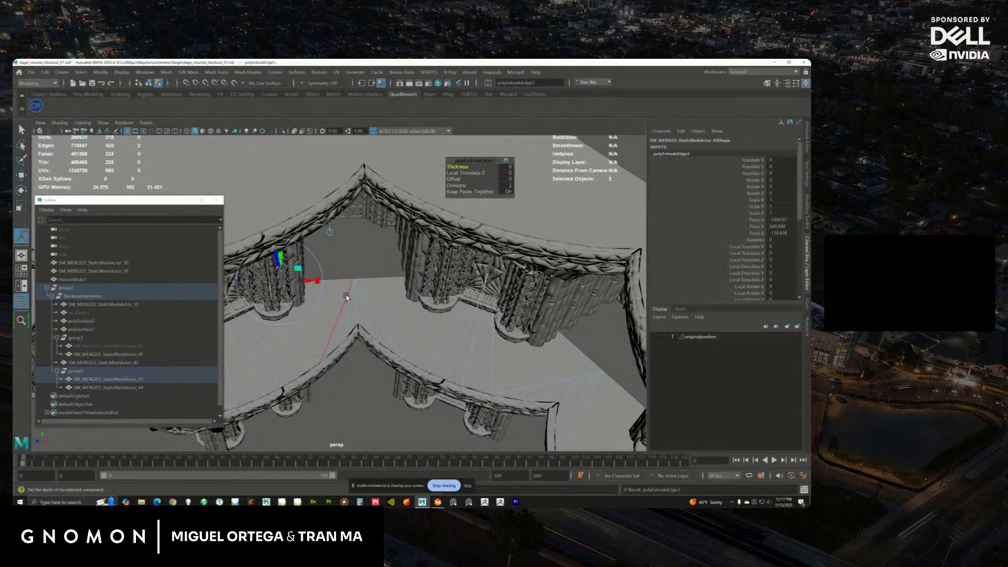
key("ctrl+z")
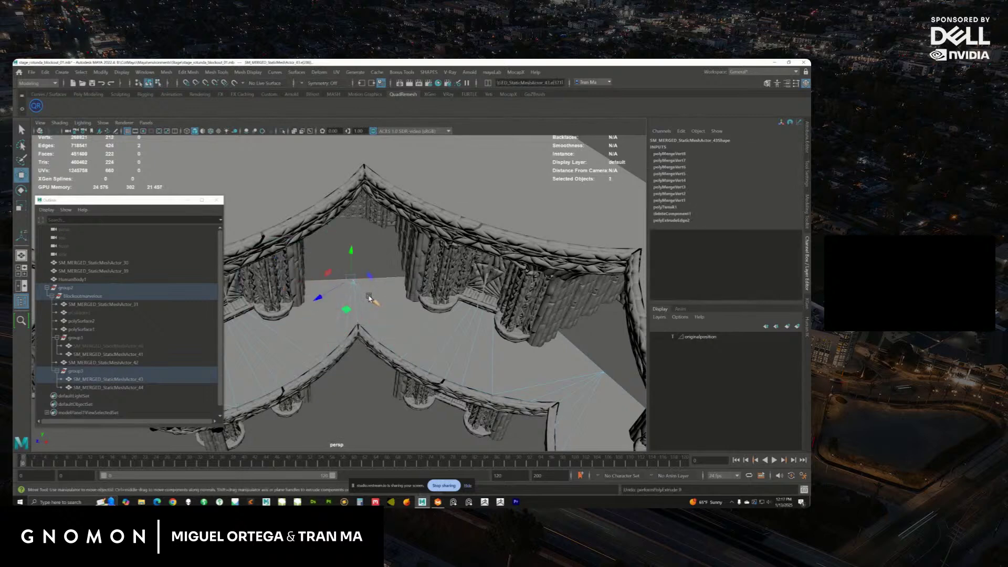
Extrude the floor's two rear edges back from the archway openings, and isolate the floor mesh.
right_click_drag(374, 281, 371, 297, "shift")
left_click_drag(371, 284, 411, 236, "alt")
mouse_move(436, 379)
right_mouse_down("alt")
mouse_move(420, 380)
mouse_move(447, 381)
mouse_move(424, 383)
mouse_move(434, 382)
right_mouse_up("alt")
right_click_drag(347, 400, 423, 304)
left_click(283, 131)
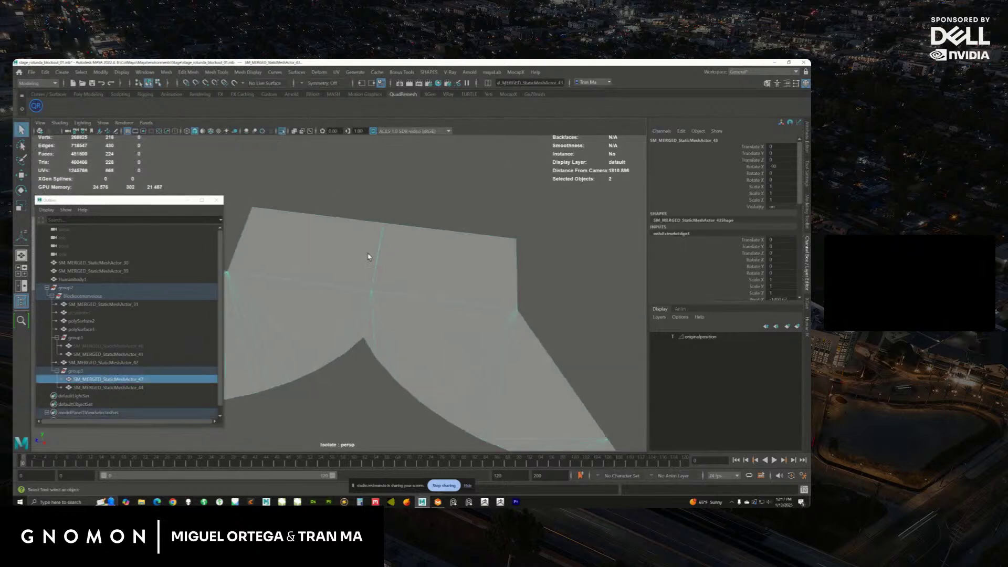
Merge the duplicate vertices where the two extruded floor panels meet, and bring back the full scene.
key("F9")
right_click(390, 198, "shift")
right_click_drag(389, 199, 426, 183, "shift")
left_click_drag(425, 218, 454, 257, "alt")
right_click_drag(455, 257, 420, 262, "alt")
left_click(282, 132)
left_click_drag(362, 274, 413, 262, "alt")
key("w")
key("F8")
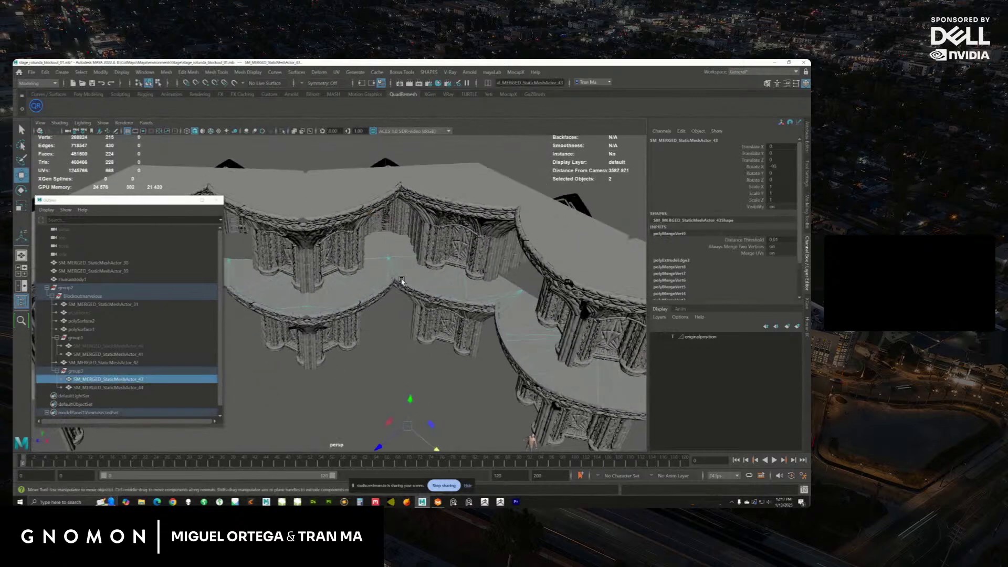
Examine how the extended floor fills the archway openings behind the lower arcades.
right_click_drag(412, 261, 389, 250, "alt")
left_click_drag(389, 250, 418, 265, "alt")
left_click(439, 226)
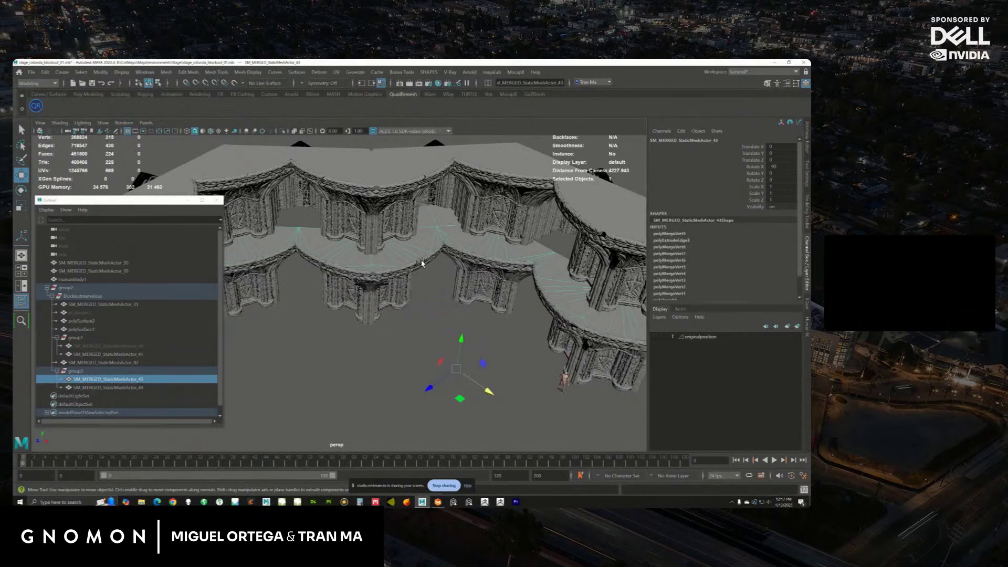
middle_click_drag(423, 263, 412, 281, "alt")
scroll(404, 292, "up", 2)
left_click(396, 303)
scroll(396, 302, "up", 2)
left_click_drag(395, 302, 374, 288, "alt")
Select and isolate the lower arcade mesh SM_MERGED_StaticMeshActor_44.
left_click(101, 380)
left_click(119, 387)
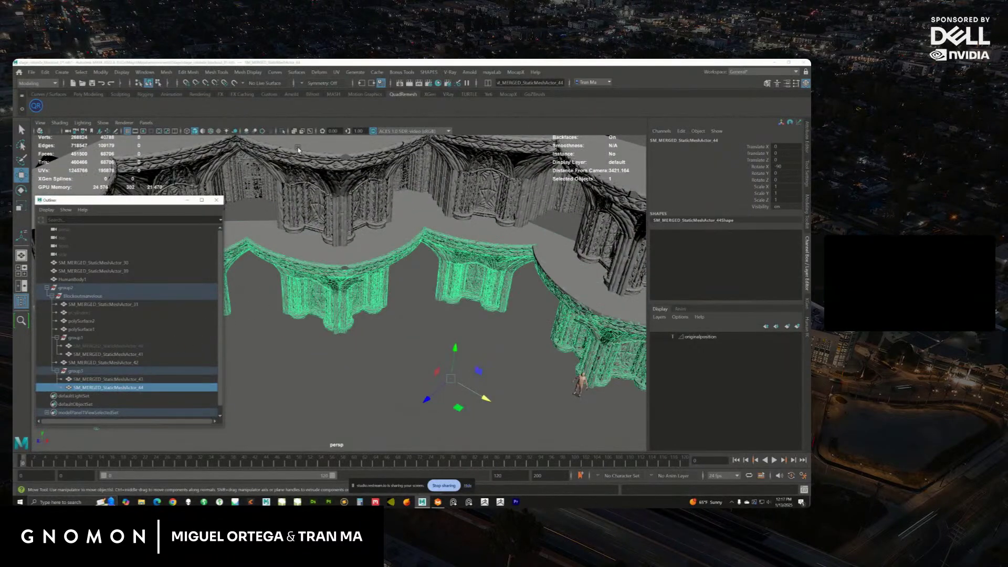
left_click_drag(396, 263, 278, 210, "alt")
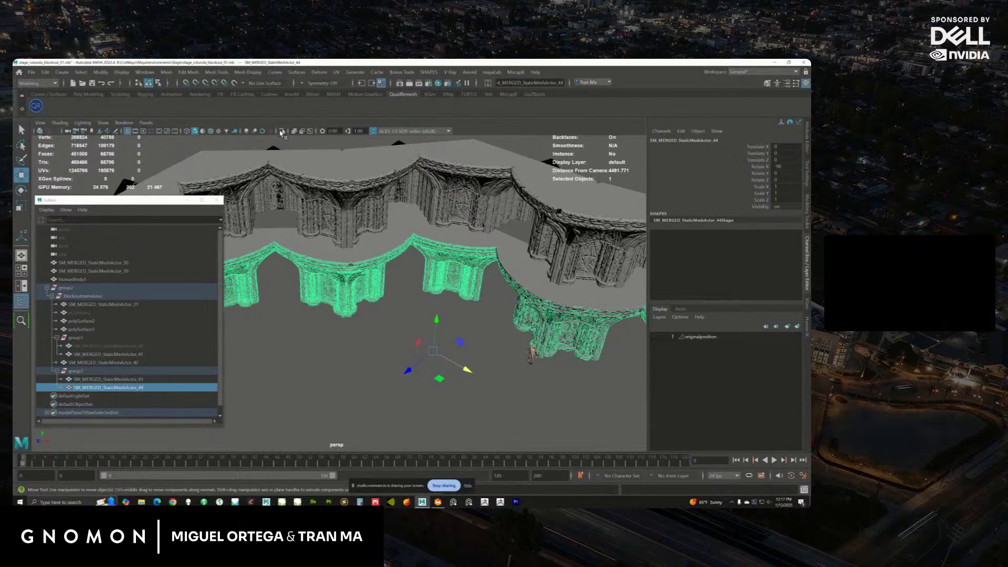
left_click(282, 132)
left_click_drag(457, 253, 441, 227, "alt")
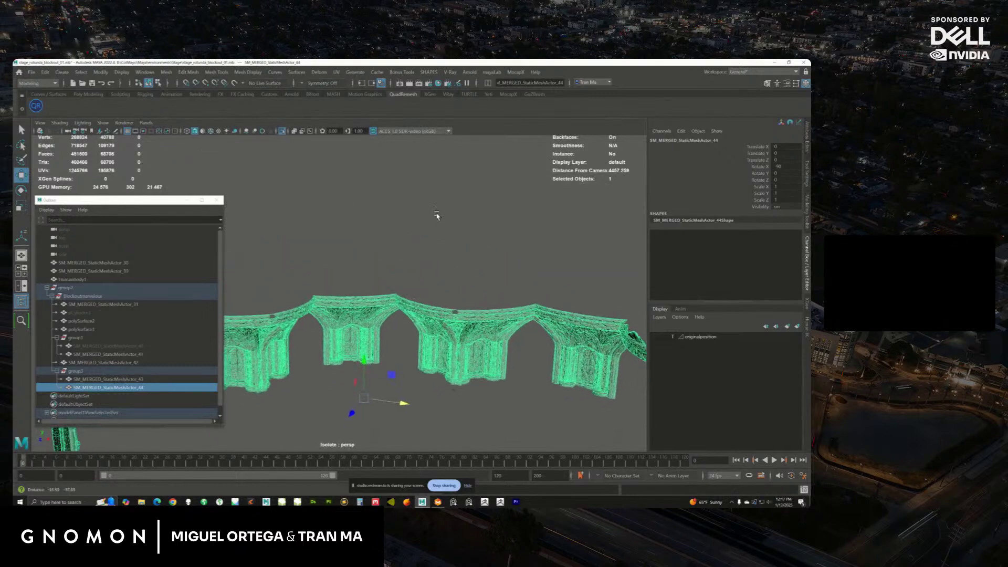
right_click_drag(441, 227, 447, 311, "alt")
Delete the cornice, arch and column faces on one side of the pointed arch in the lower arcade.
key("F11")
left_click_drag(448, 311, 360, 261, "alt")
right_click_drag(360, 261, 377, 267, "alt")
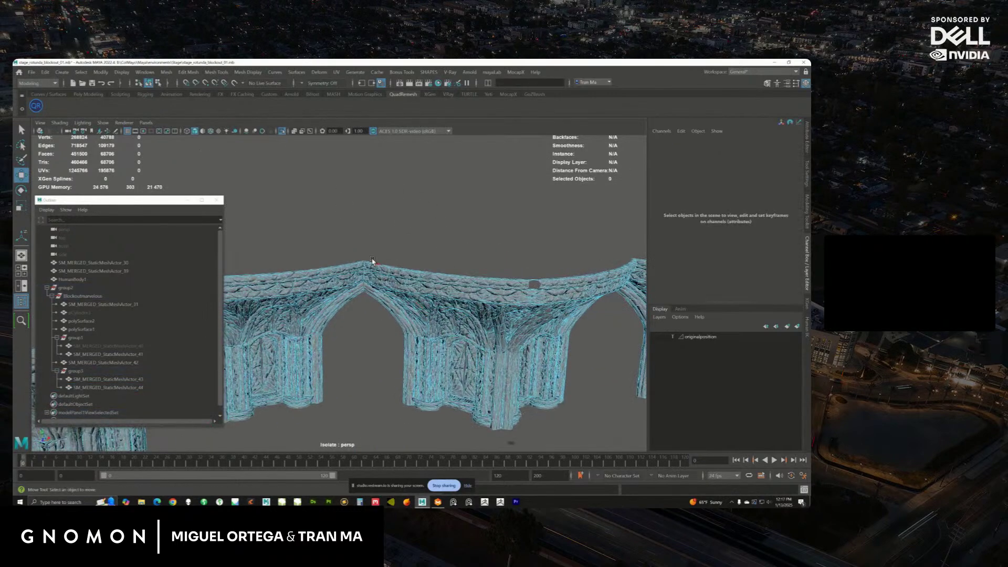
left_click(375, 271)
double_click(378, 297, "shift")
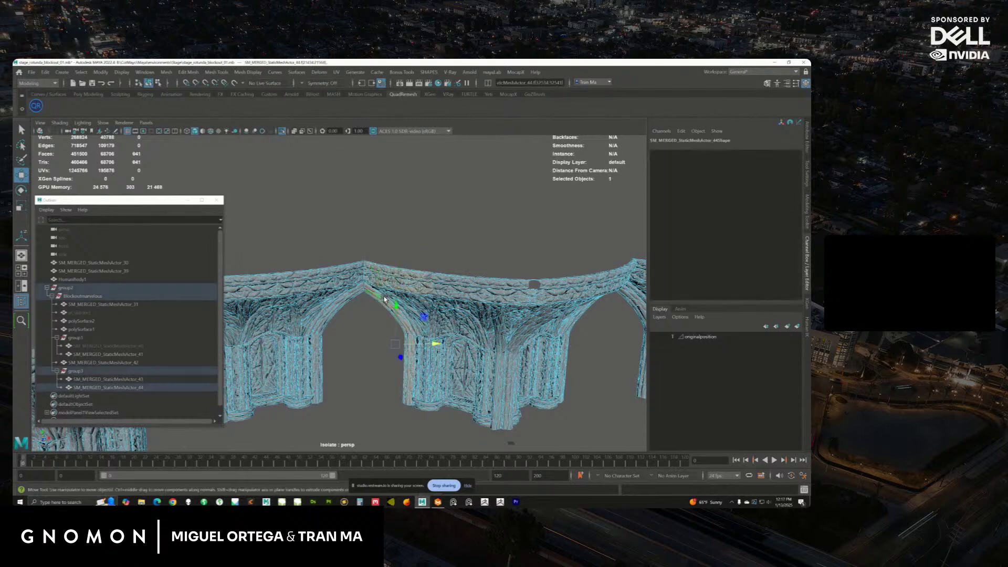
double_click(385, 296, "shift")
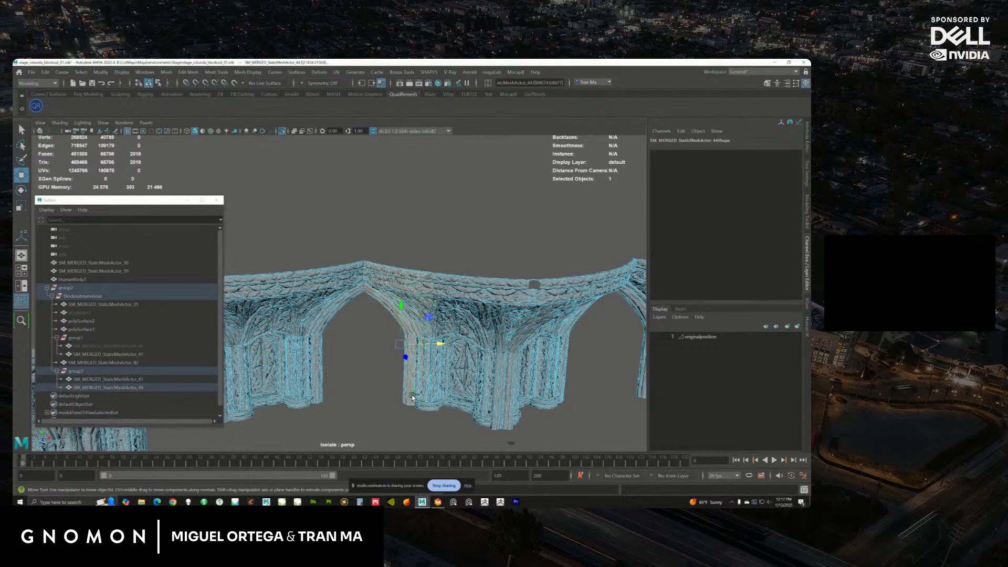
key("Delete")
Delete the remaining arcade sections and stray leftover faces beyond the cut at the pointed arch.
right_click_drag(477, 228, 399, 288, "alt")
middle_click_drag(399, 288, 356, 282, "alt")
left_click(493, 352)
left_click_drag(493, 351, 571, 297, "alt")
key("ctrl+h")
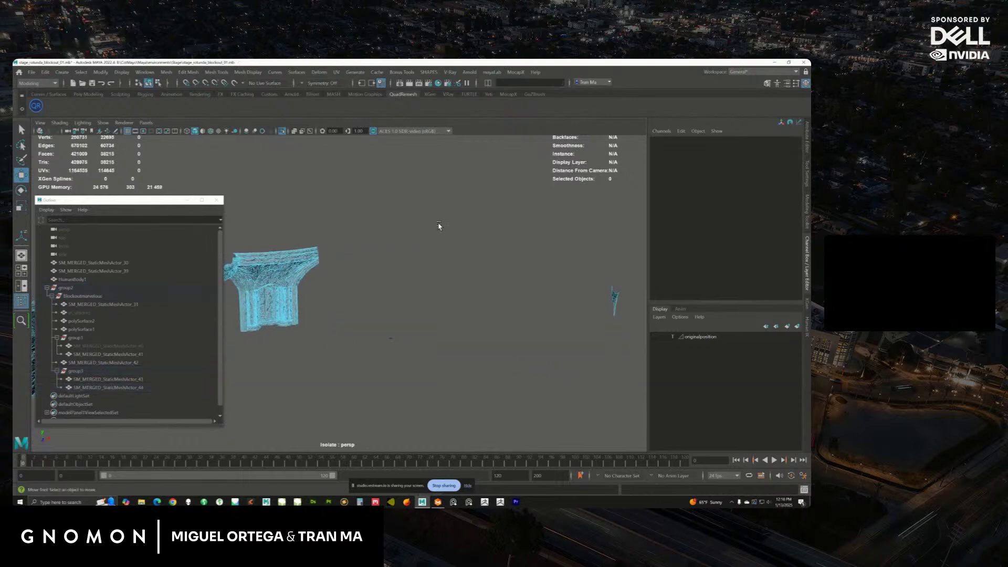
left_click_drag(535, 250, 663, 373)
key("Delete")
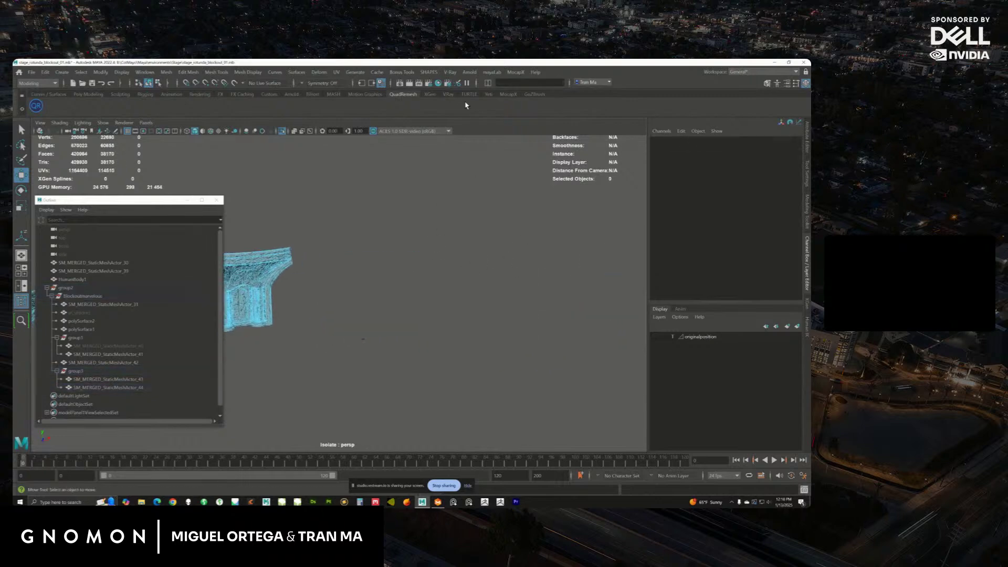
Bring back the full scene and check the trimmed lower arcade against the floor and upper level.
middle_click_drag(325, 294, 604, 308, "alt")
left_click_drag(604, 307, 398, 281, "alt")
middle_click_drag(398, 281, 393, 214, "alt")
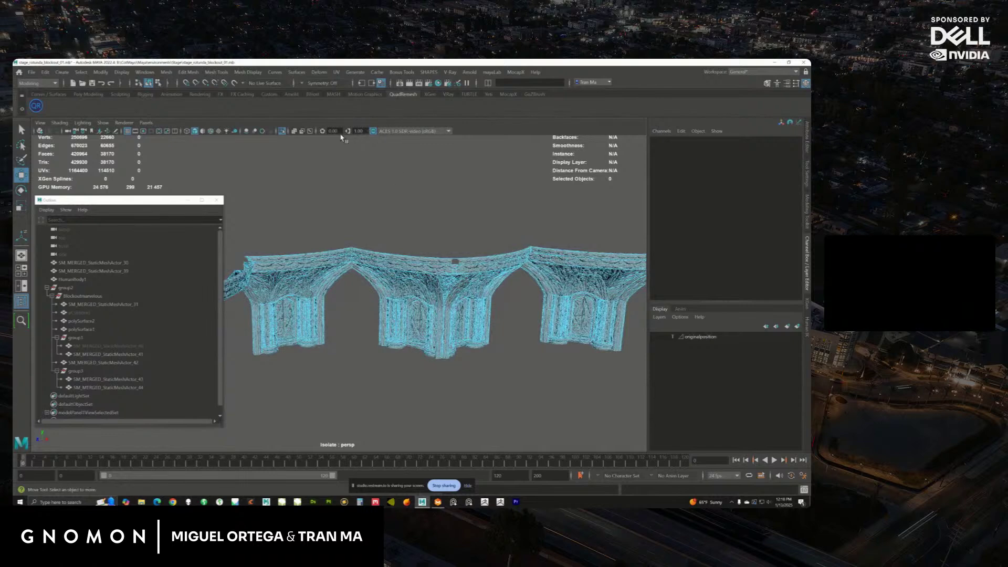
left_click(283, 132)
left_click_drag(360, 243, 290, 128, "alt")
left_click(384, 235)
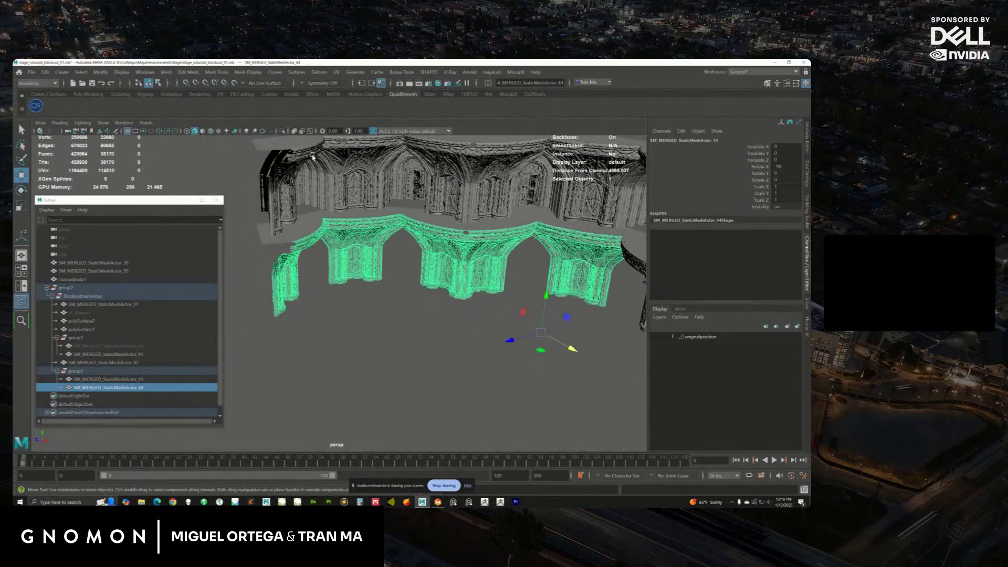
Isolate the trimmed arcade again and delete the cornice, arch and column faces beside its next pointed arch.
left_click(281, 133)
left_click(383, 221)
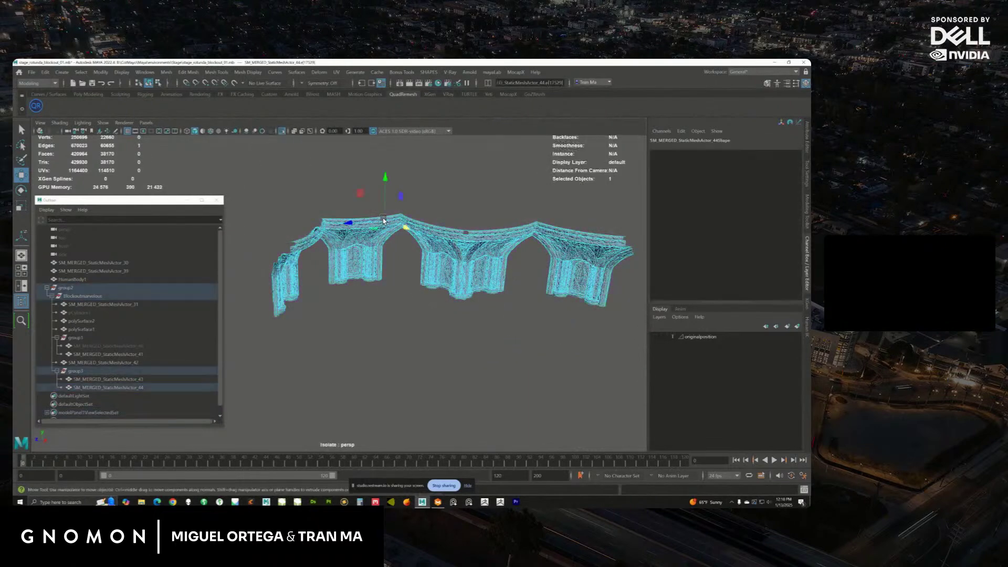
scroll(402, 216, "up", 10)
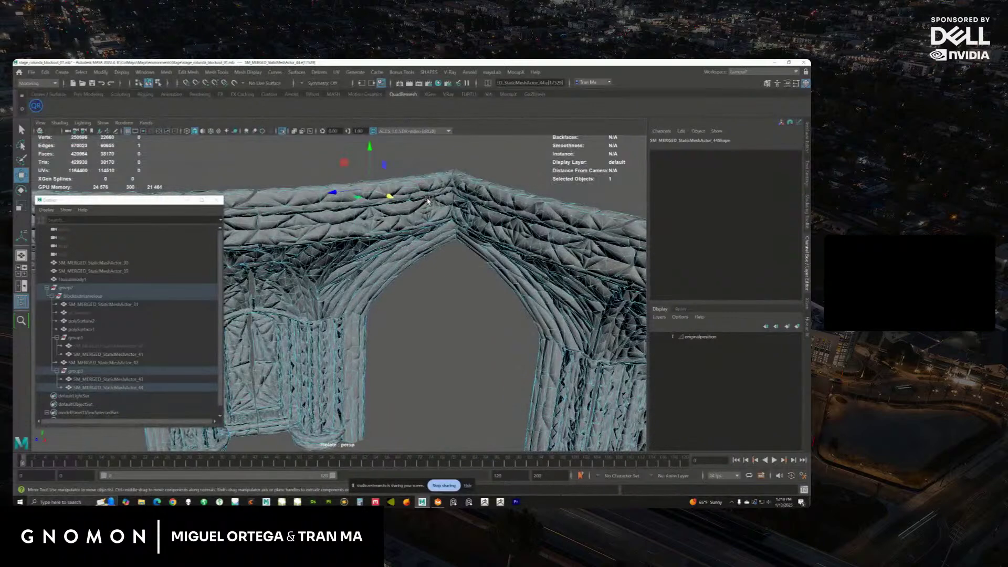
left_click(442, 190)
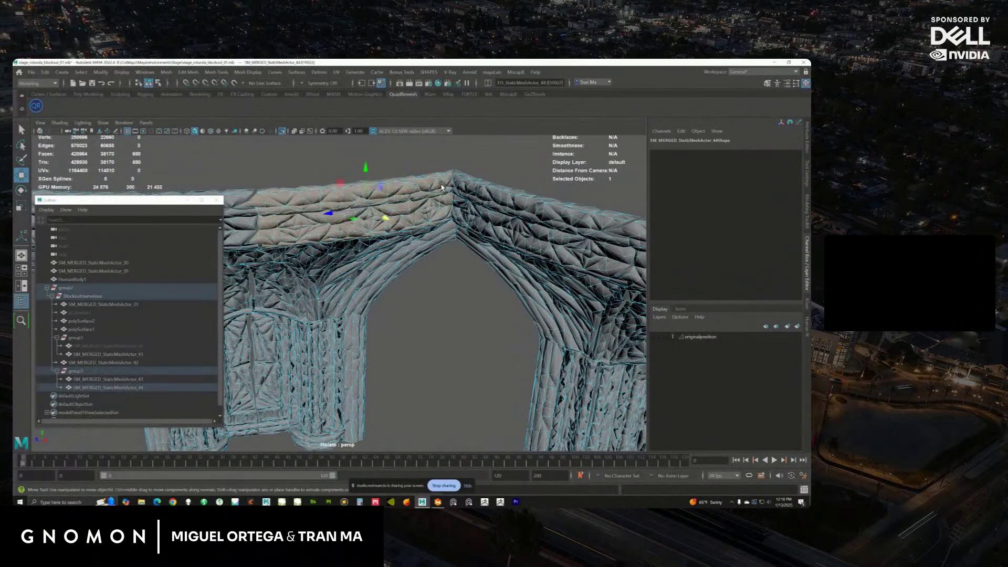
double_click(426, 245)
double_click(375, 252, "shift")
middle_click_drag(375, 251, 403, 240, "alt")
scroll(306, 289, "down", 2)
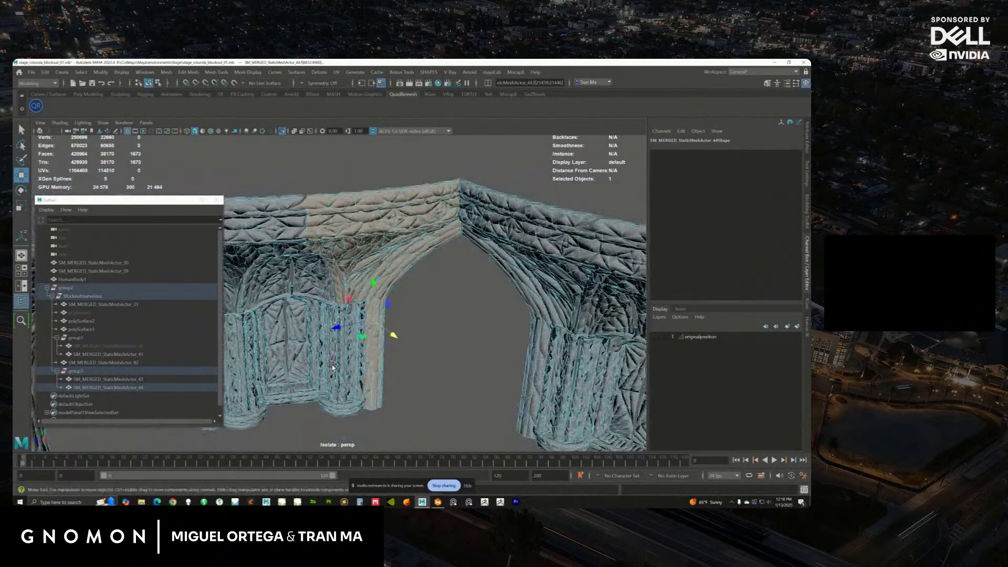
key("Delete")
Delete the arcade sections left beyond that arch, leaving two bays, and bring back the full scene.
scroll(290, 268, "down", 10)
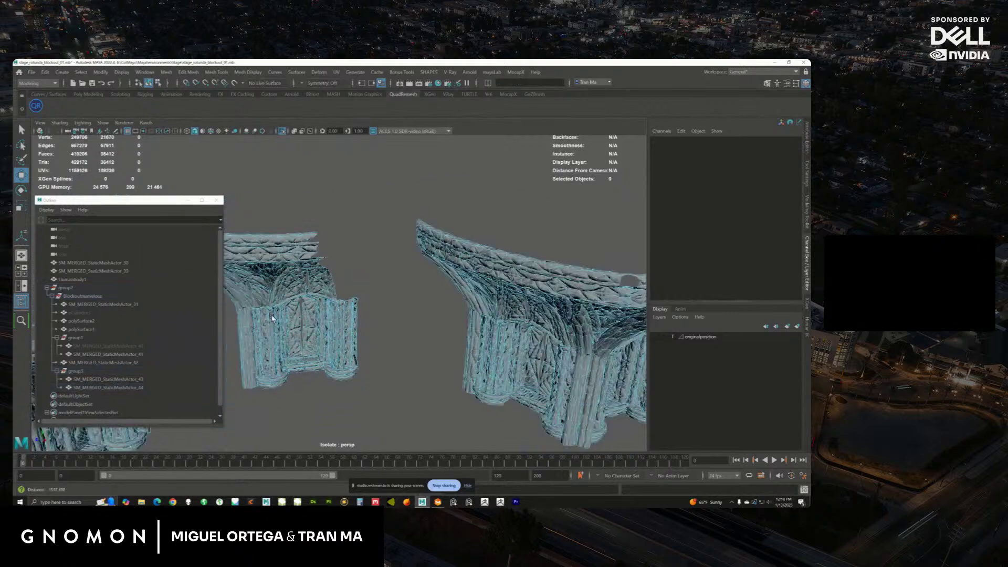
left_click_drag(437, 392, 273, 252)
key("Delete")
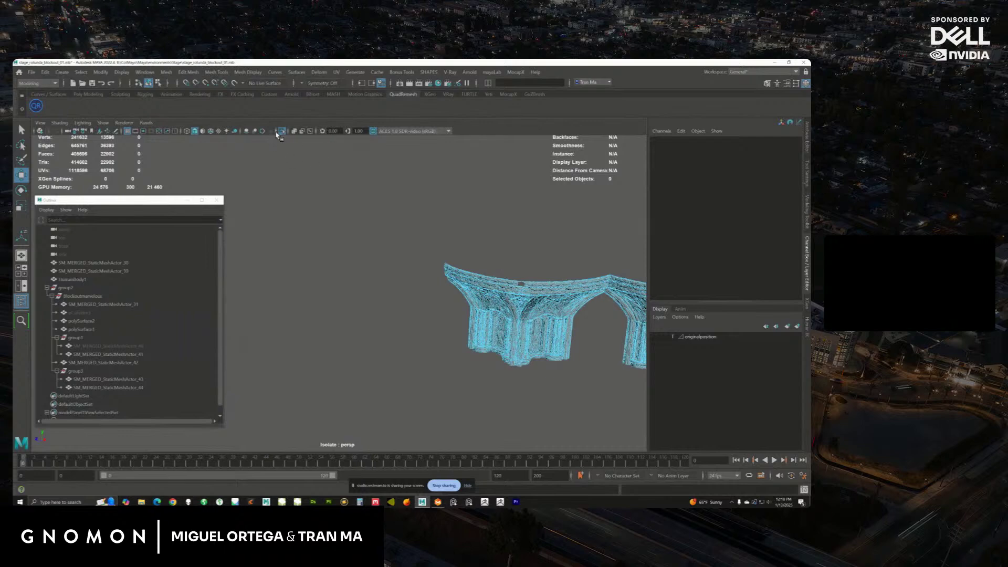
left_click(282, 131)
left_click_drag(336, 210, 443, 305, "alt")
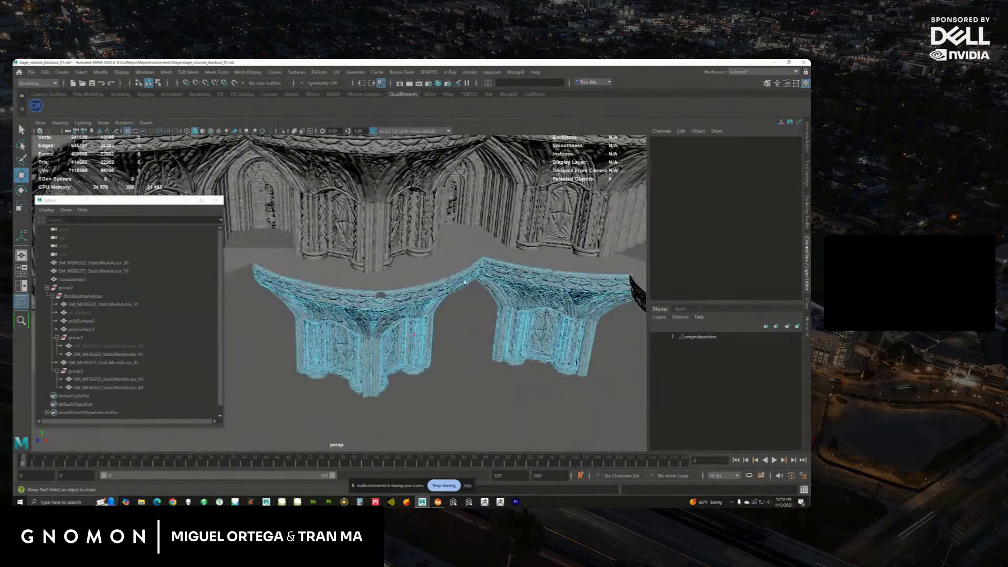
Select the two-bay arcade together with the floor mesh and examine how they line up.
right_click_drag(442, 304, 462, 281)
left_click(466, 257)
left_click_drag(466, 257, 475, 288, "alt")
left_click(417, 333, "shift")
left_click_drag(419, 333, 392, 297, "alt")
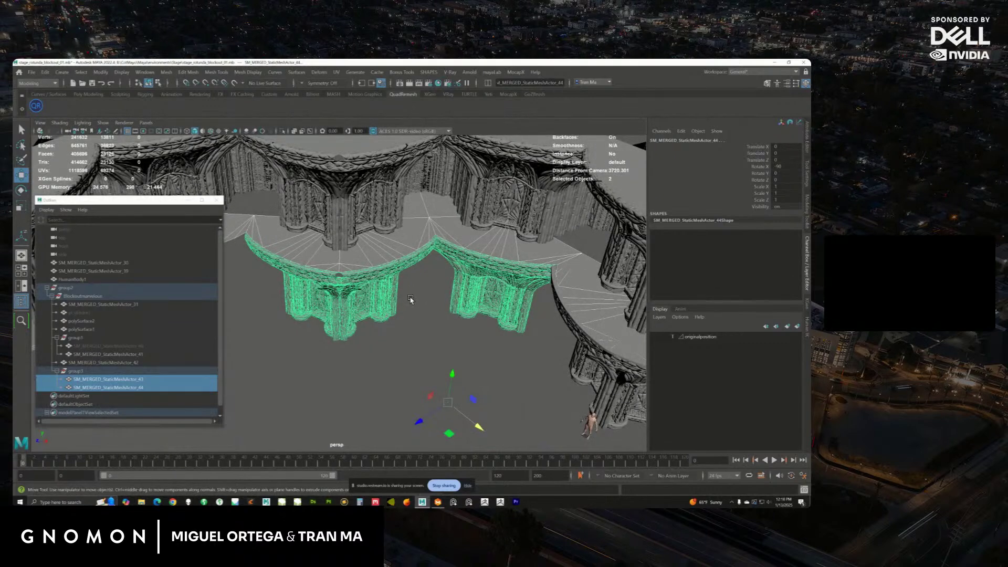
Isolate the floor mesh SM_MERGED_StaticMeshActor_43 and start a face selection on its bays.
left_click(433, 231)
mouse_move(436, 229)
left_mouse_down("alt")
mouse_move(432, 262)
mouse_move(442, 248)
mouse_move(452, 261)
mouse_move(431, 225)
left_mouse_up("alt")
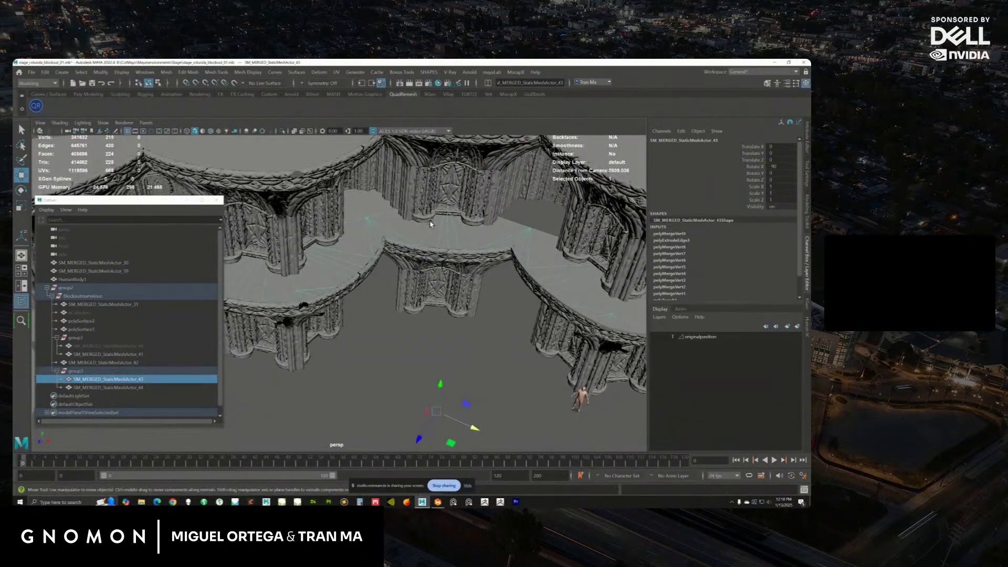
left_click(282, 130)
key("F11")
double_click(520, 242)
right_click_drag(534, 257, 394, 281, "alt")
middle_click_drag(394, 282, 529, 289, "alt")
right_click_drag(529, 289, 339, 269, "alt")
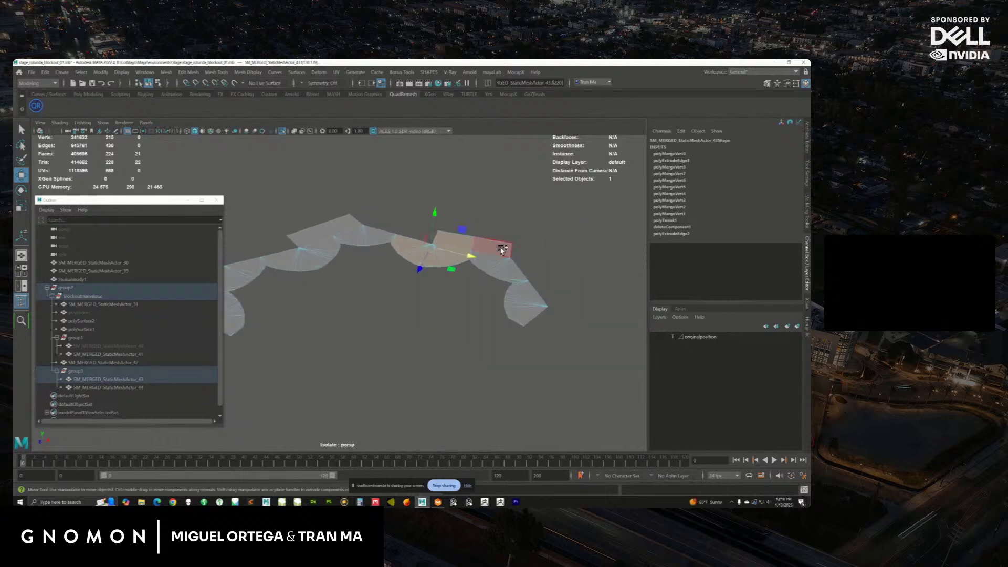
Select the floor faces of the outer bays on both sides, leaving out the two middle bays with rear extensions.
left_click_drag(462, 216, 464, 215, "shift")
middle_click_drag(374, 282, 469, 290, "alt")
right_click_drag(420, 294, 450, 310, "alt")
left_click_drag(450, 310, 345, 279, "alt")
double_click(360, 276, "shift")
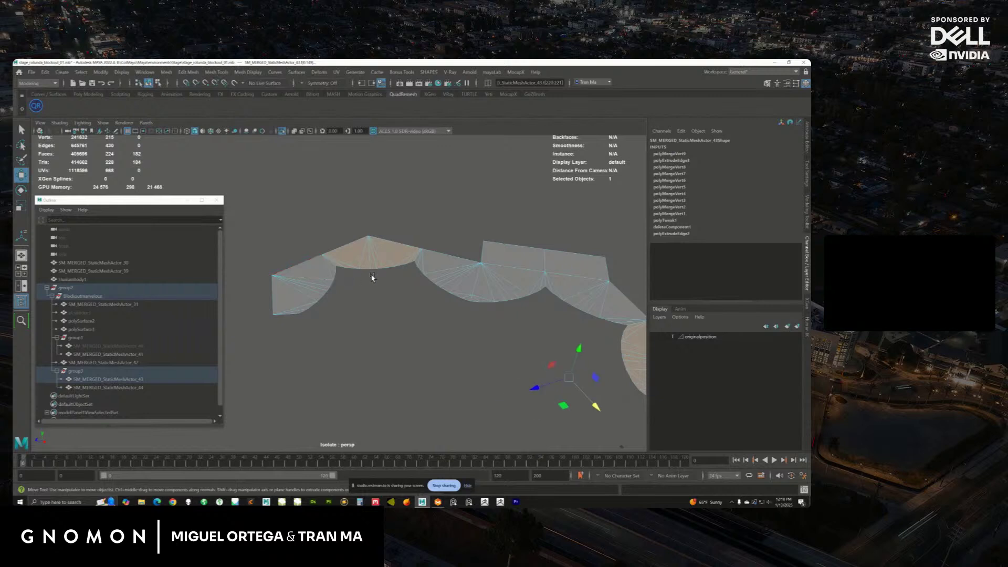
middle_click_drag(371, 277, 364, 276, "alt")
left_click_drag(348, 338, 348, 338, "shift")
middle_click_drag(400, 301, 369, 308, "alt")
right_click_drag(370, 308, 400, 331, "alt")
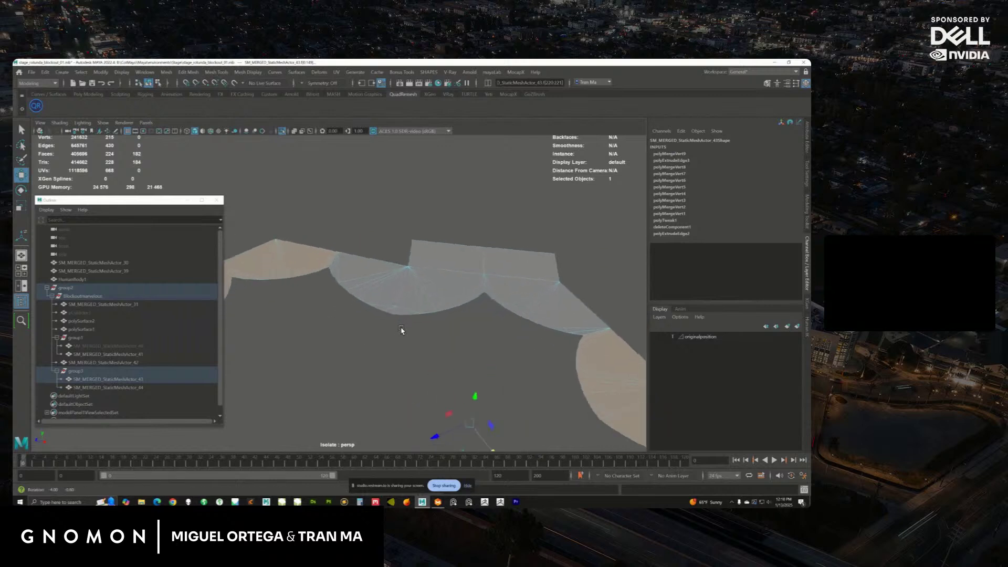
Extract the outer bay faces into separate meshes, select the two-bay floor piece, and bring back the full scene.
left_click(168, 73)
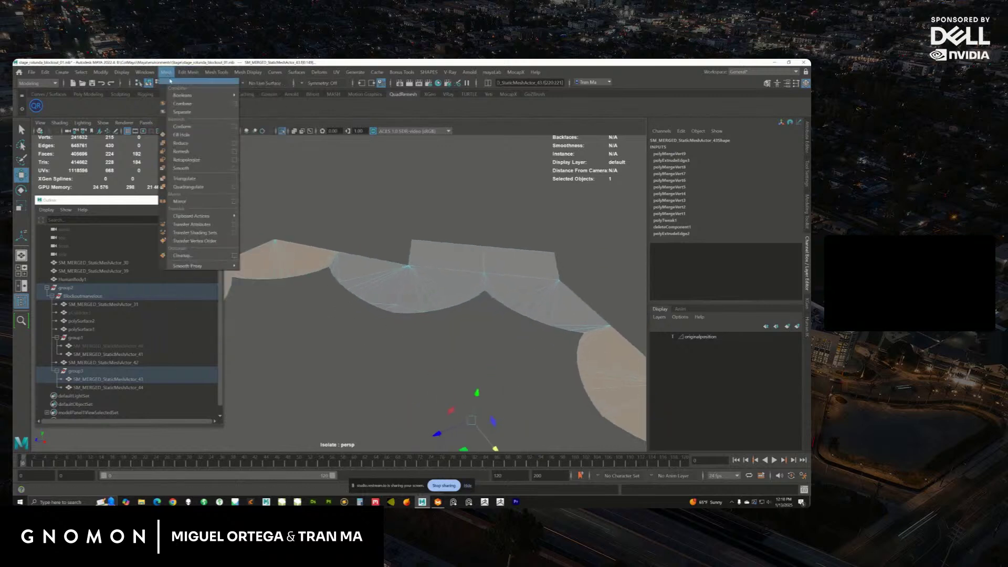
mouse_move(196, 74)
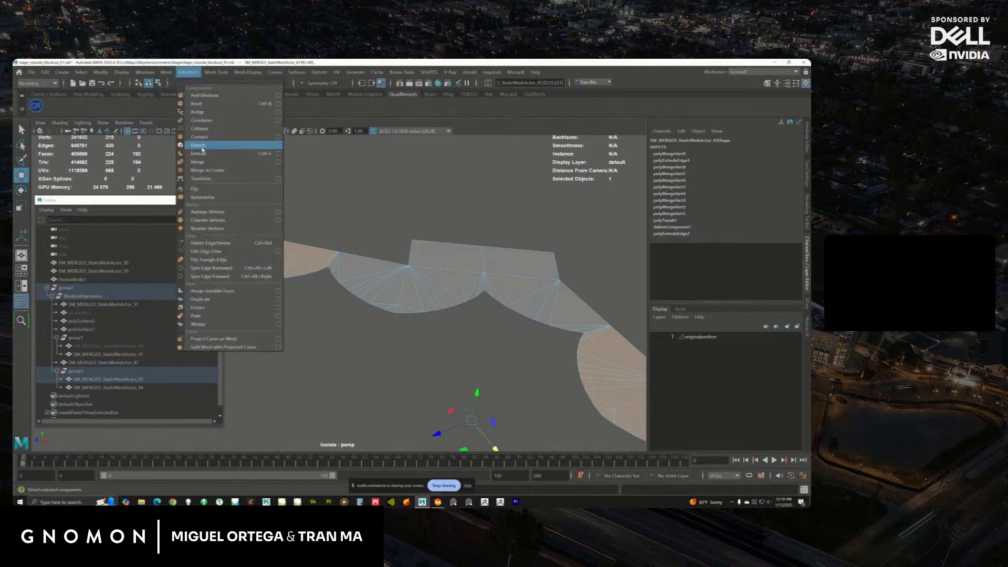
left_click(198, 308)
left_click_drag(479, 340, 387, 315, "alt")
left_click(455, 310)
key("q")
left_click(485, 244)
left_click(282, 132)
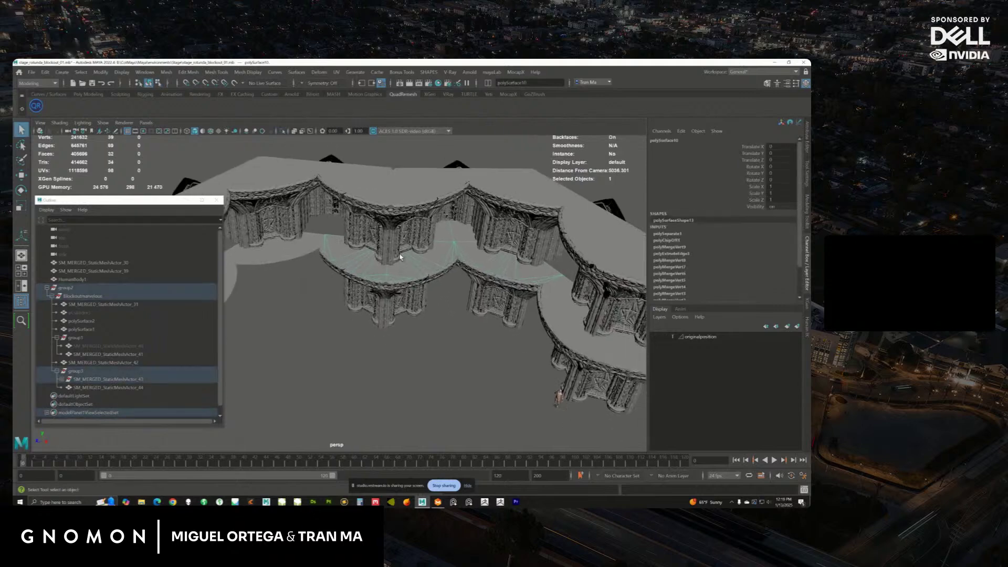
Add the two-bay lower arcade to the floor piece selection and inspect the pair against the surrounding bays.
left_click(398, 304, "shift")
right_click_drag(398, 304, 418, 335, "alt")
middle_click_drag(357, 300, 425, 291, "alt")
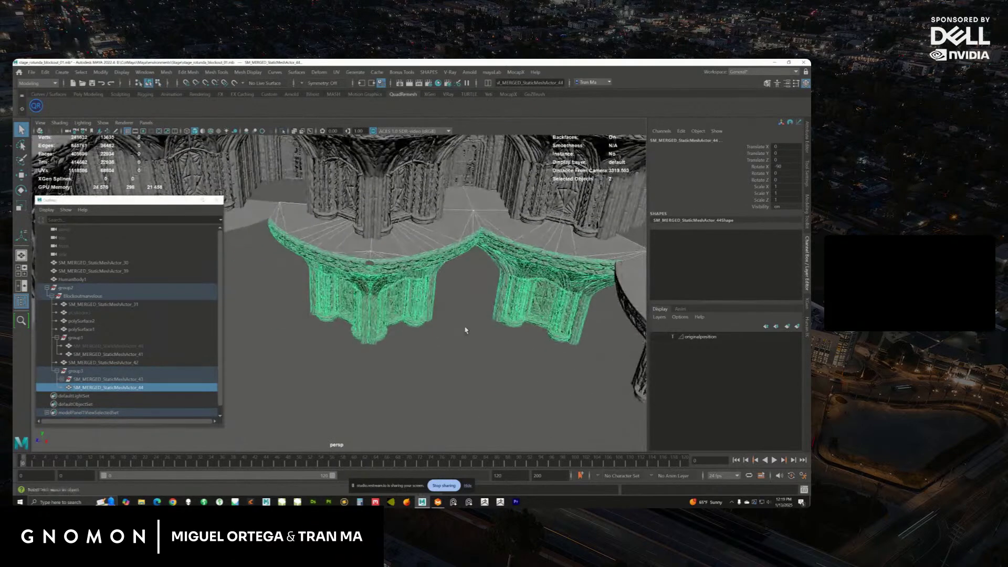
right_click_drag(424, 290, 396, 303, "alt")
left_click_drag(396, 304, 400, 283, "alt")
middle_click_drag(400, 284, 356, 294, "alt")
left_click_drag(356, 294, 415, 279, "alt")
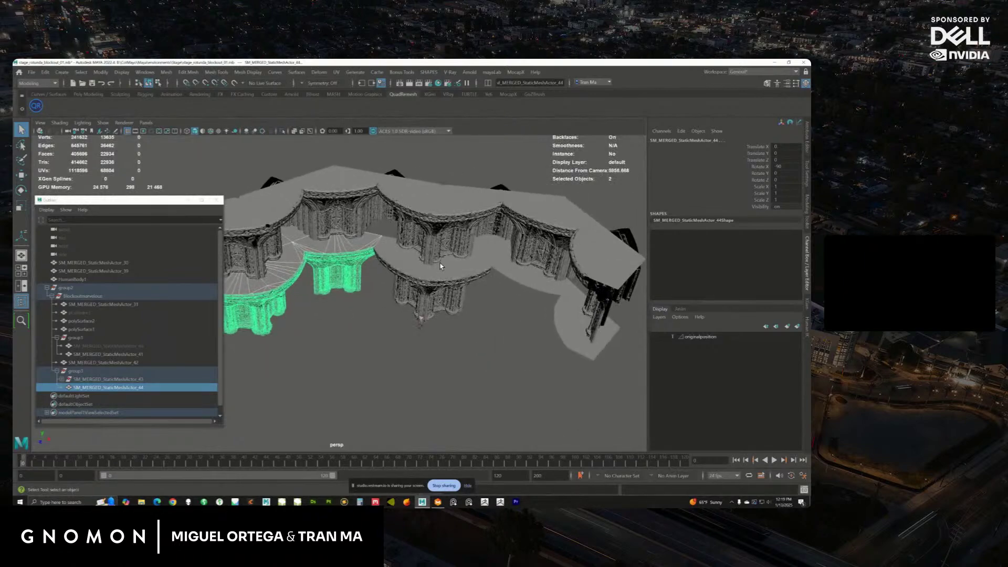
Reselect the extracted two-bay floor piece together with its matching lower arcade.
left_click(444, 268)
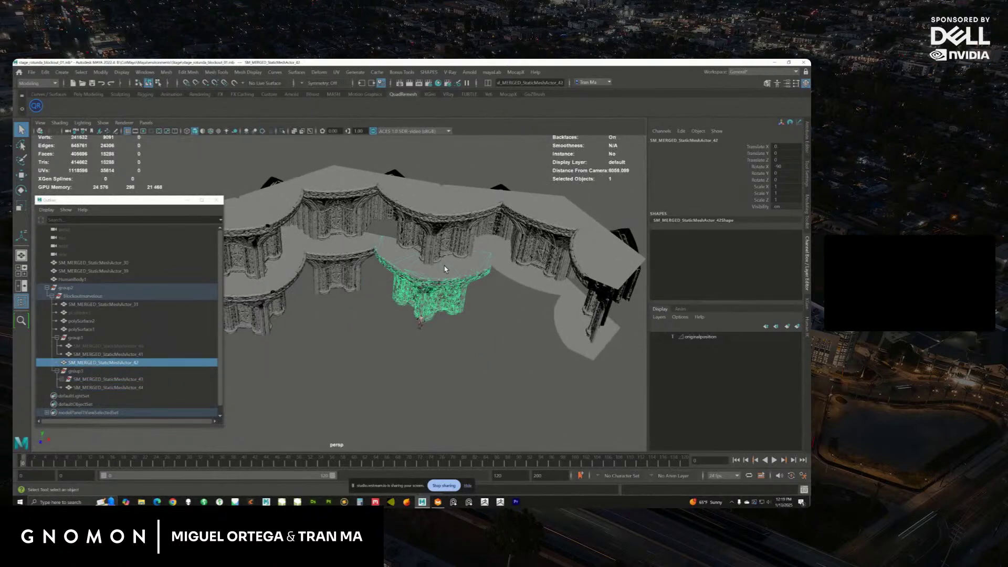
left_click(492, 245)
left_click(479, 250, "shift")
left_click_drag(479, 247, 369, 246, "alt")
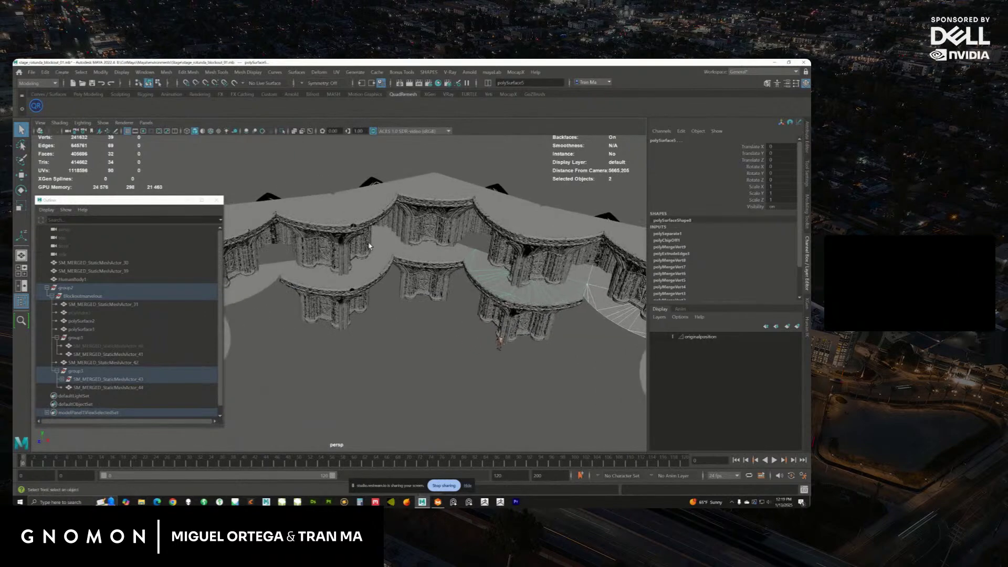
left_click(354, 308, "shift")
left_click_drag(353, 308, 380, 284, "alt")
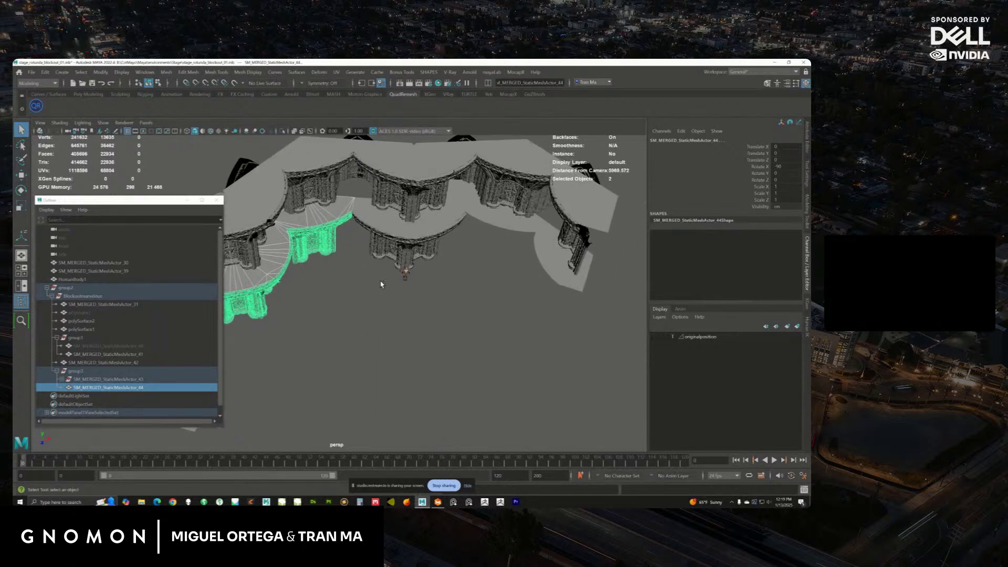
Group the floor and arcade pair and move the new group out of its parents to the scene's top level.
key("ctrl+g")
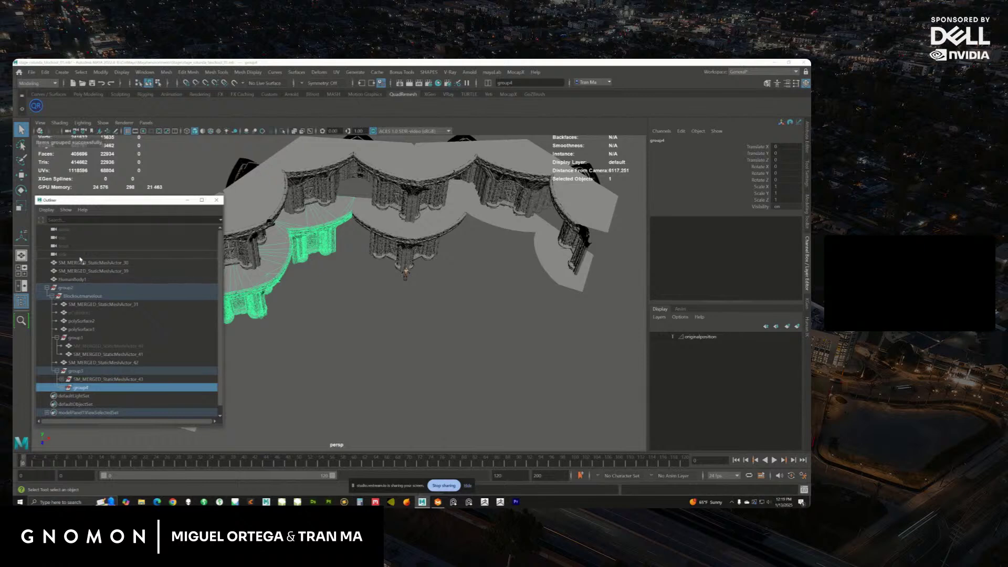
key("shift+p")
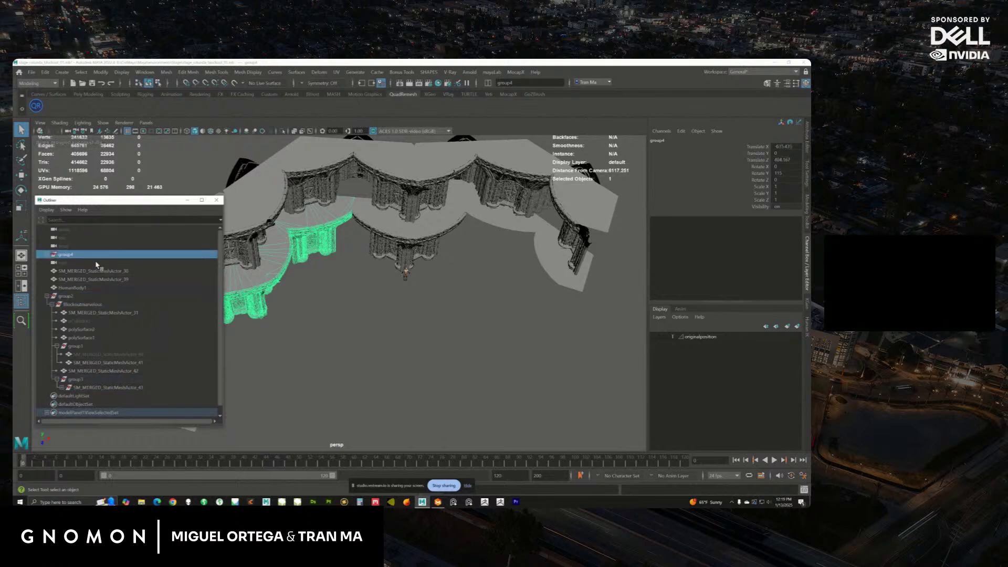
left_click(47, 296)
middle_click_drag(80, 302, 81, 302)
Freeze the new group's transformations so its pivot sits at the world origin.
left_click_drag(368, 283, 395, 326, "alt")
key("w")
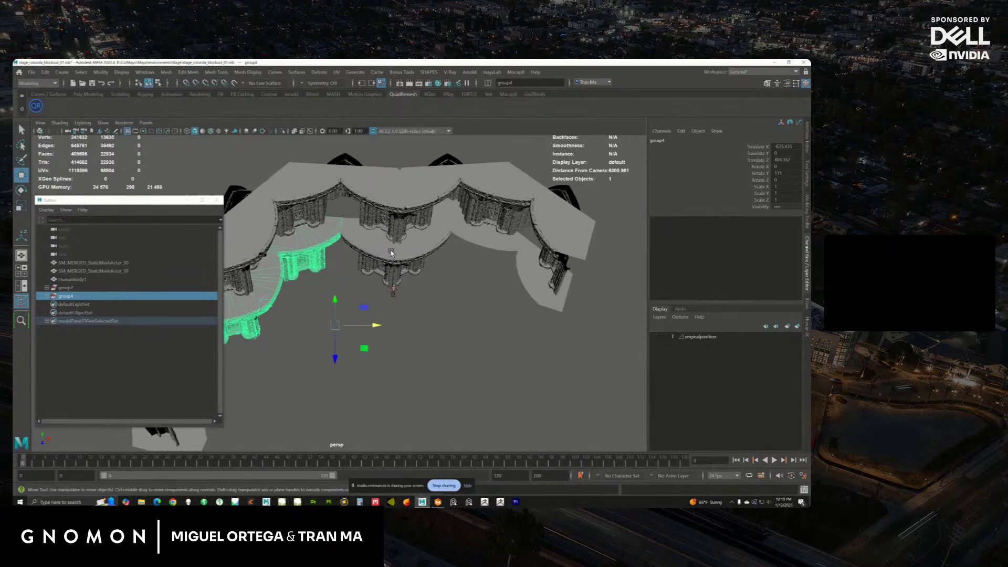
right_click_drag(392, 239, 441, 354, "alt")
left_click_drag(442, 353, 405, 309, "alt")
right_click_drag(405, 308, 386, 278, "alt")
middle_click_drag(386, 278, 436, 271, "alt")
right_click_drag(436, 270, 401, 249, "alt")
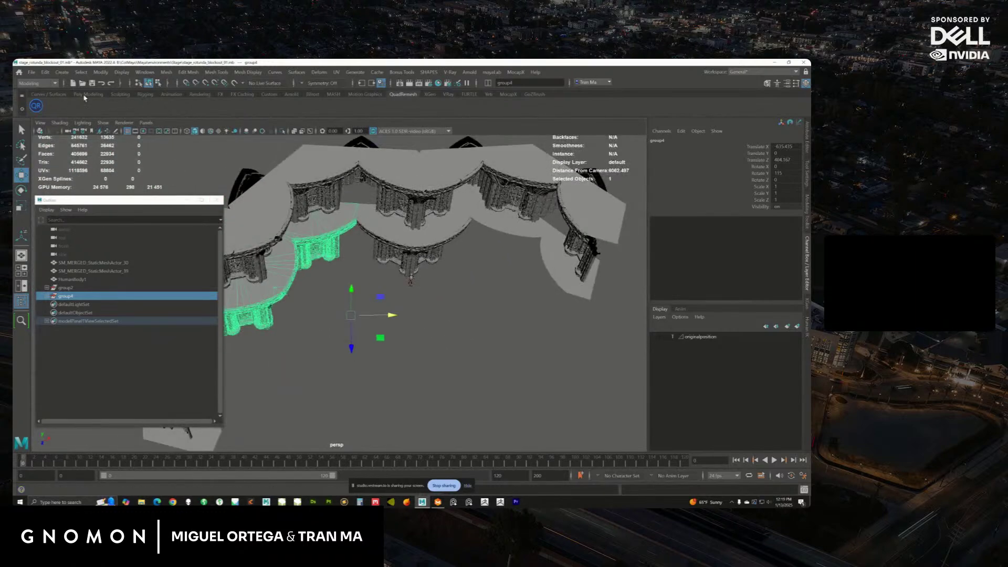
left_click(268, 95)
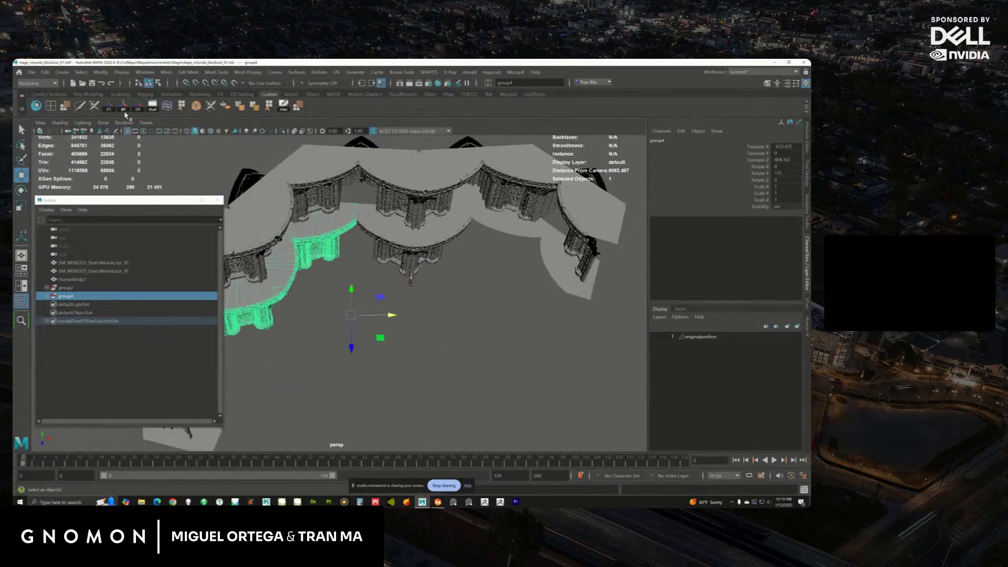
middle_click_drag(561, 254, 536, 258, "alt")
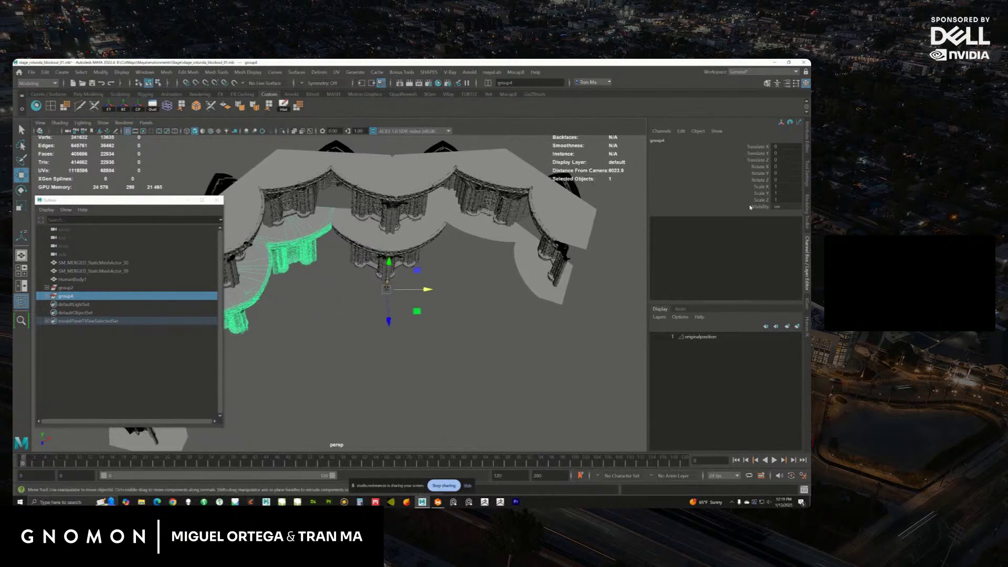
Mirror the two-bay group to the opposite side of the rotunda with a Scale X of -1.
key("r")
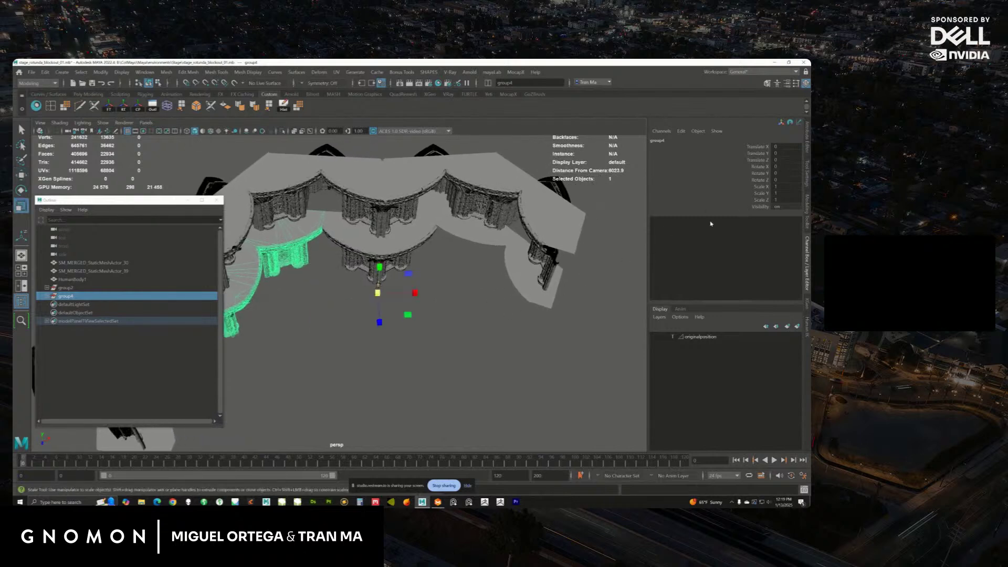
type("-1")
key("Return")
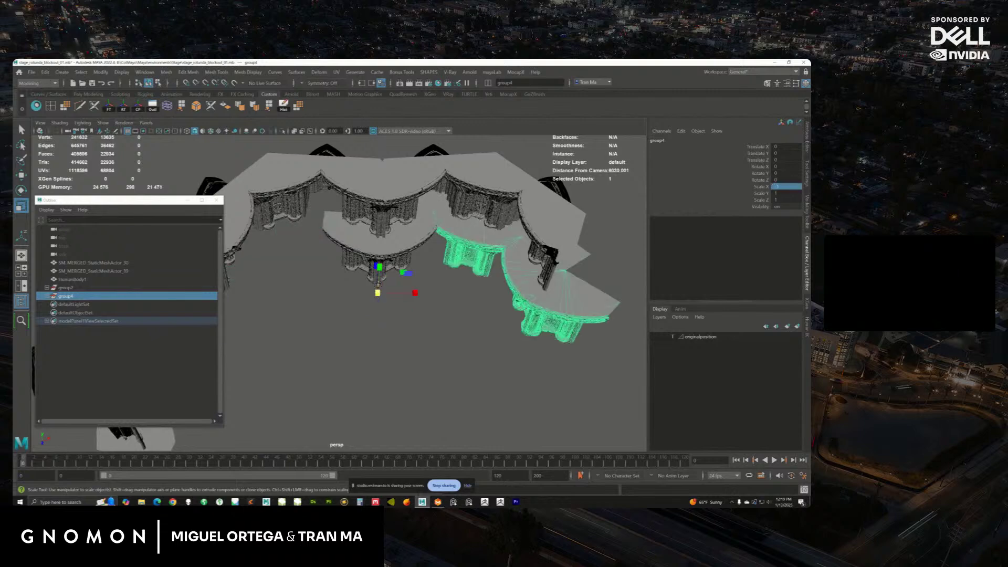
Inspect the seam between the mirrored section and the centre bay, and reselect the mirrored group.
scroll(434, 309, "up", 5)
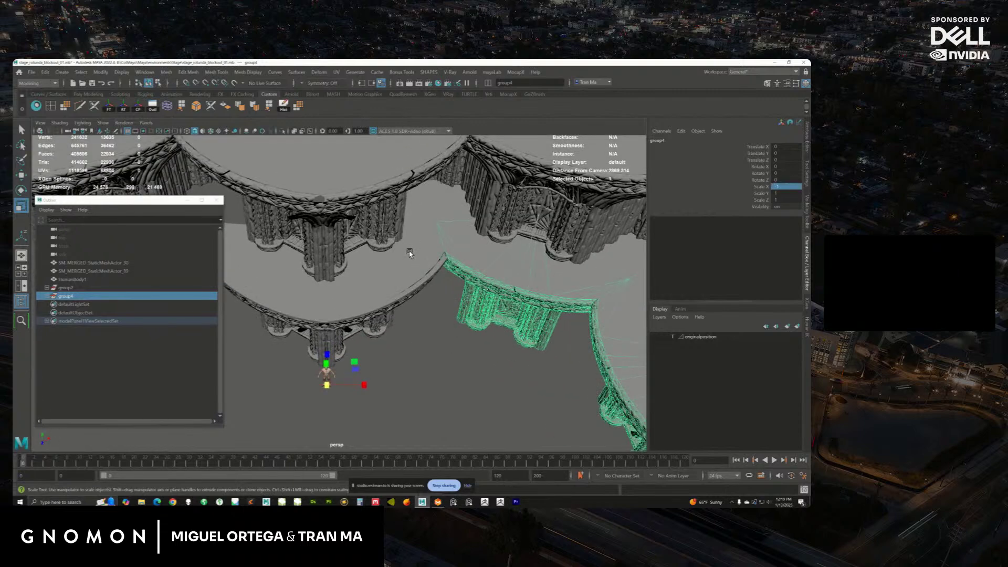
left_click(418, 256, "shift")
right_click_drag(460, 298, 405, 281, "alt")
middle_click_drag(435, 309, 420, 276, "alt")
left_click_drag(432, 283, 367, 298, "alt")
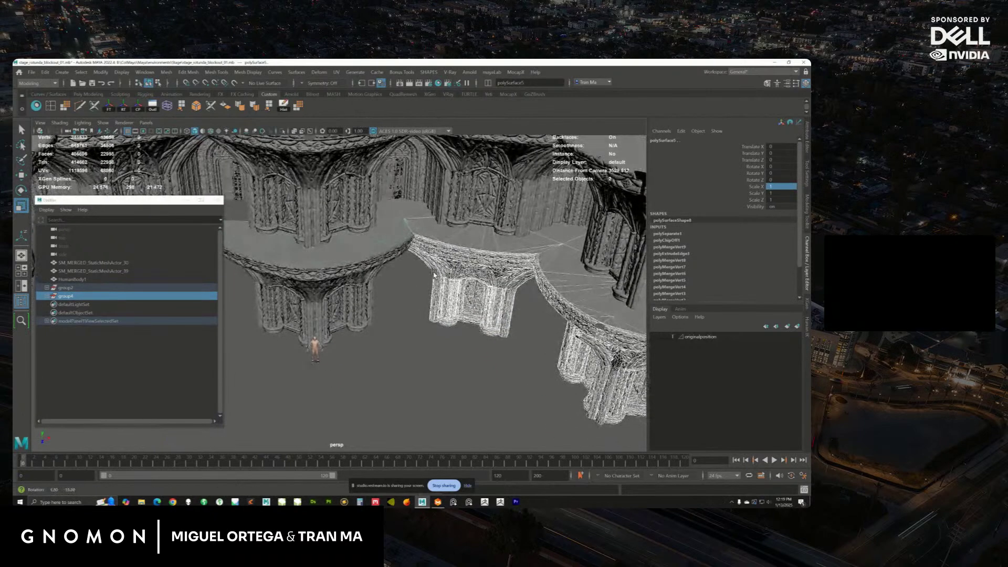
left_click(366, 299)
left_click(419, 218)
right_click_drag(486, 271, 383, 275, "alt")
left_click(67, 296)
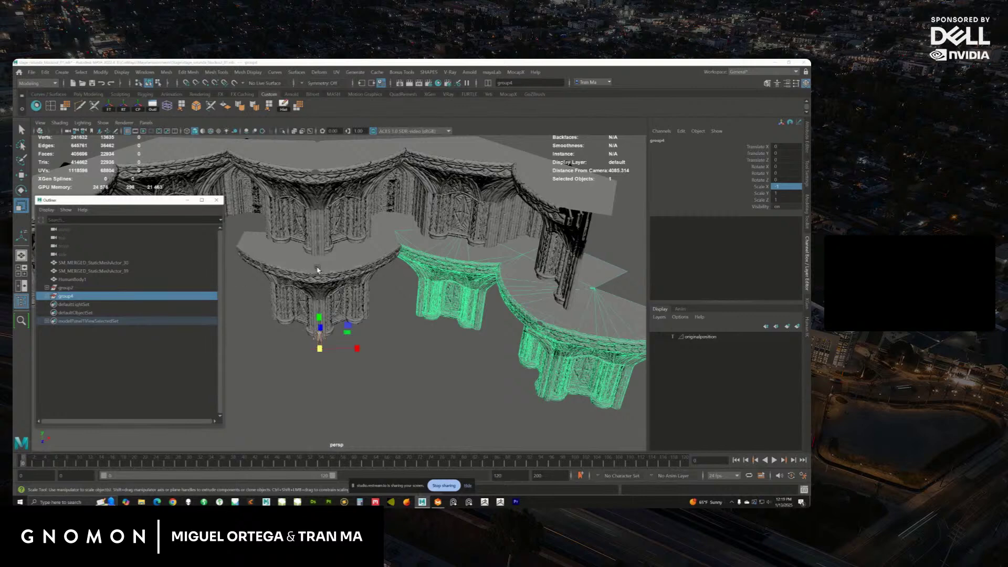
Try rotating the mirrored group around its vertical axis, undoing each attempt.
key("e")
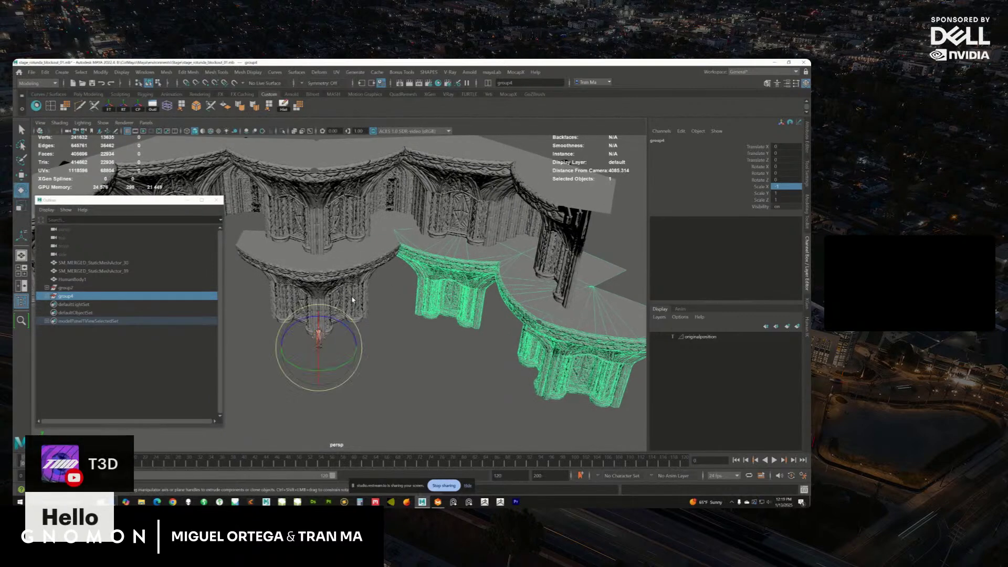
left_click_drag(325, 372, 353, 357)
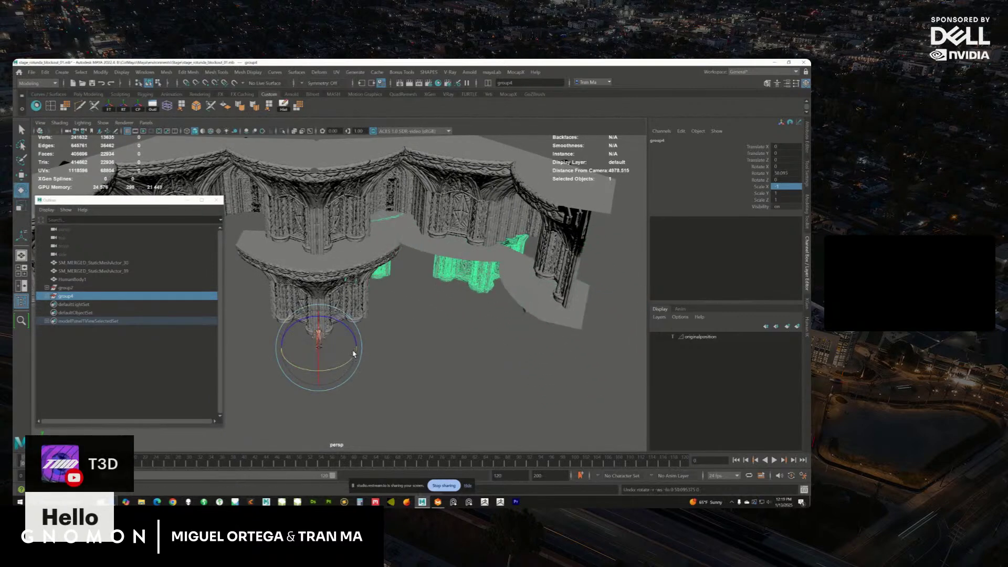
key("ctrl+z")
right_click_drag(391, 335, 387, 306, "alt")
left_click_drag(387, 306, 378, 301, "alt")
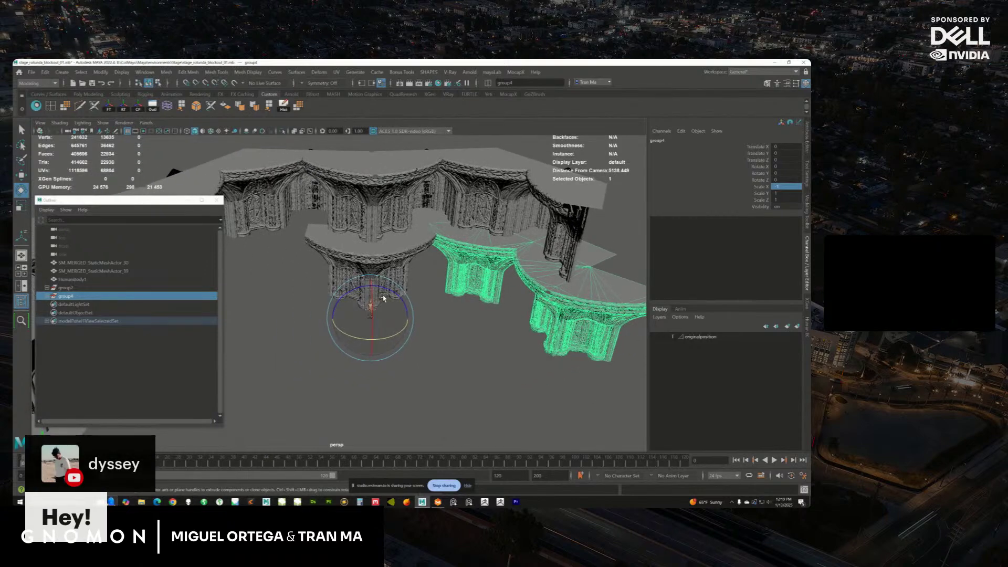
middle_click_drag(371, 297, 396, 279, "alt")
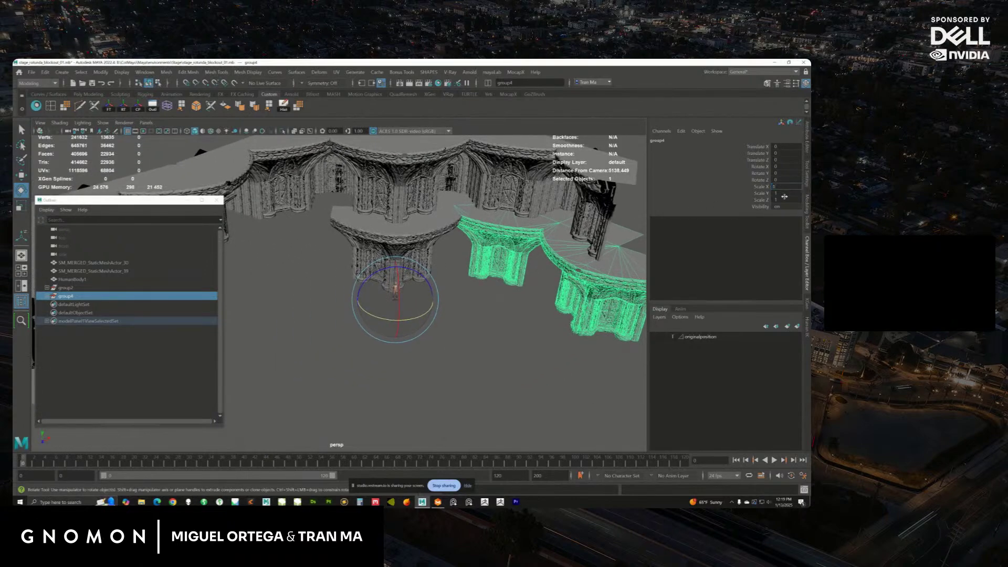
key("Return")
left_click_drag(422, 316, 437, 303)
key("ctrl+z")
Examine the isolated floor and arcade section and select its floor mesh, polySurface5.
left_click_drag(477, 344, 441, 313, "alt")
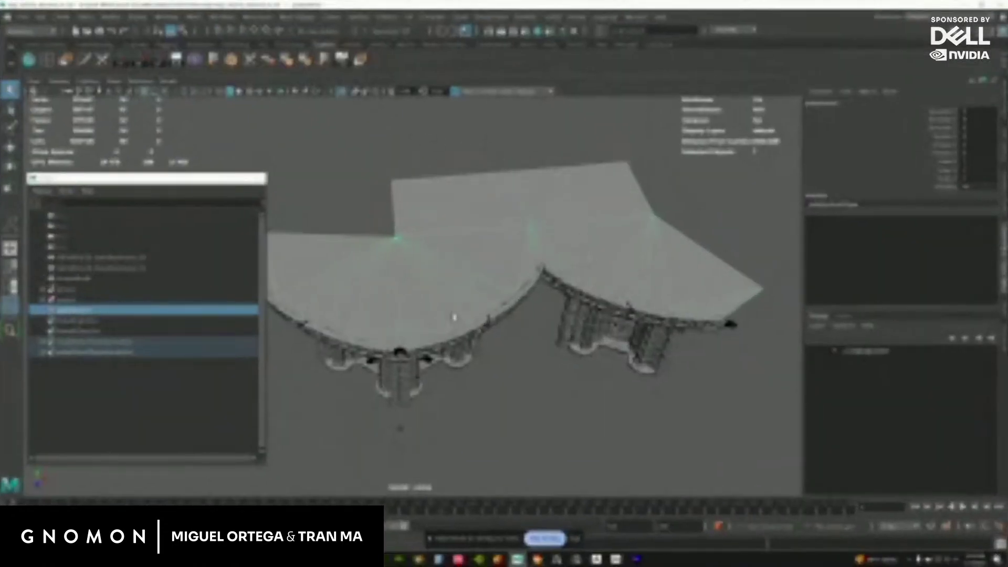
middle_click_drag(451, 314, 479, 282, "alt")
left_click_drag(493, 294, 496, 221, "alt")
left_click(504, 333)
middle_click_drag(504, 333, 452, 344, "alt")
left_click(499, 255)
left_click_drag(499, 255, 462, 274, "alt")
Export the selected floor mesh as mesh_01.obj into the marvelousblock folder.
left_click(24, 16)
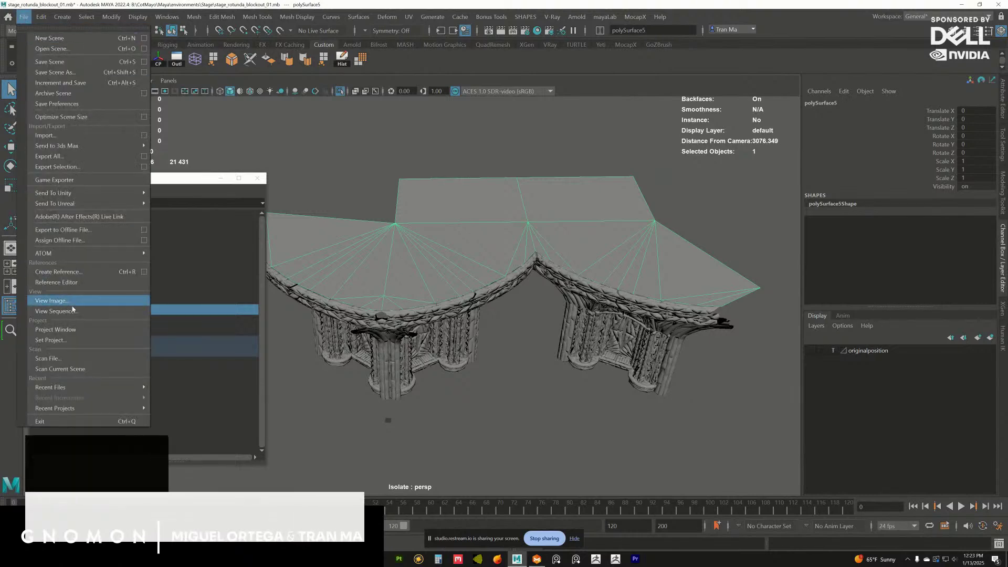
left_click(68, 168)
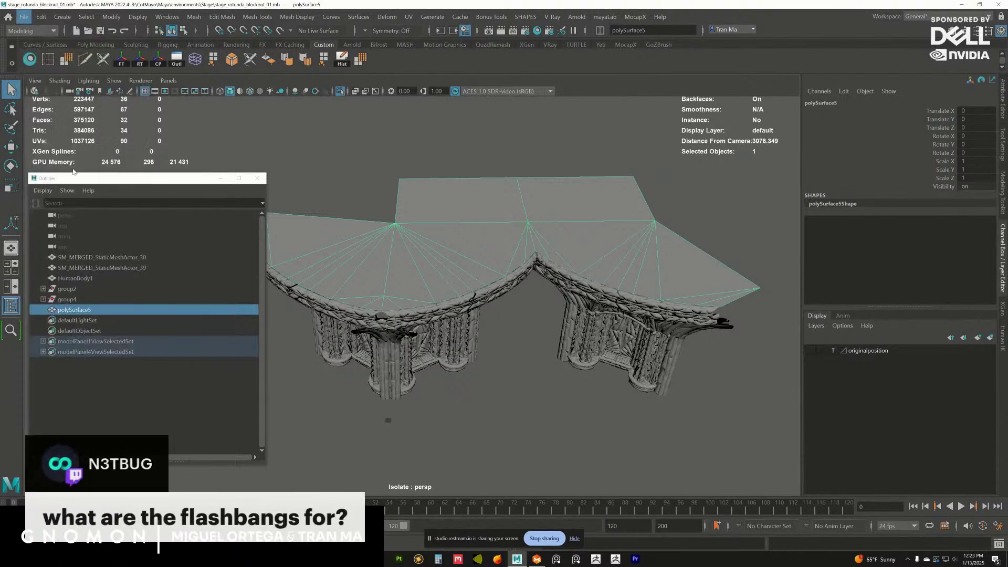
left_click_drag(507, 153, 1007, 155)
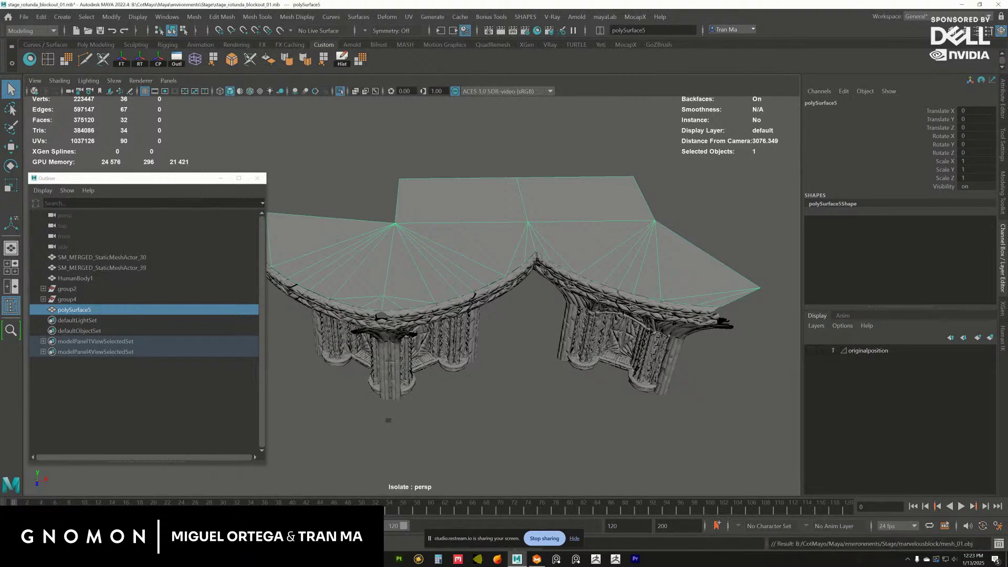
Switch to ZBrush and hide the LightBox browser.
left_click(616, 559)
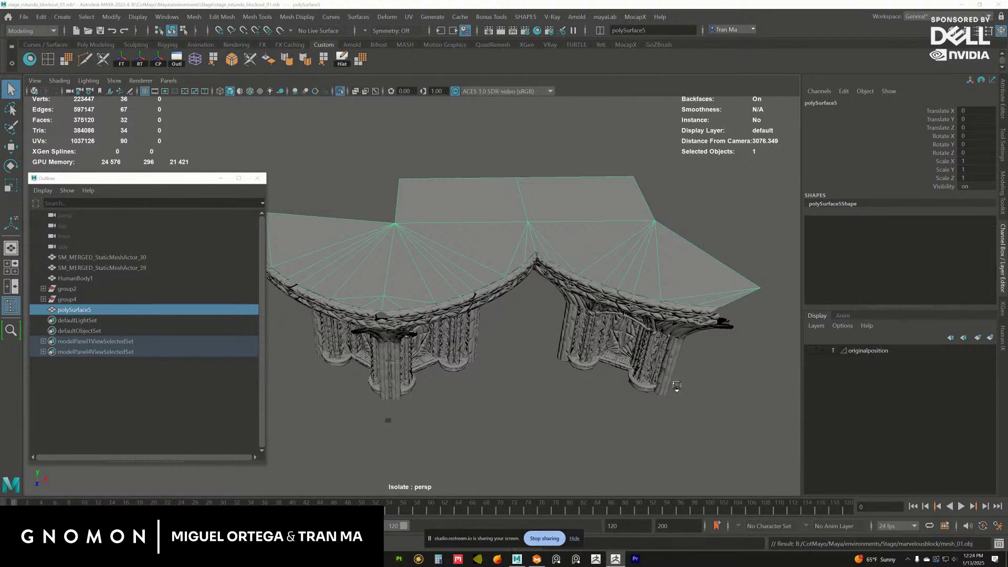
key("alt+Tab")
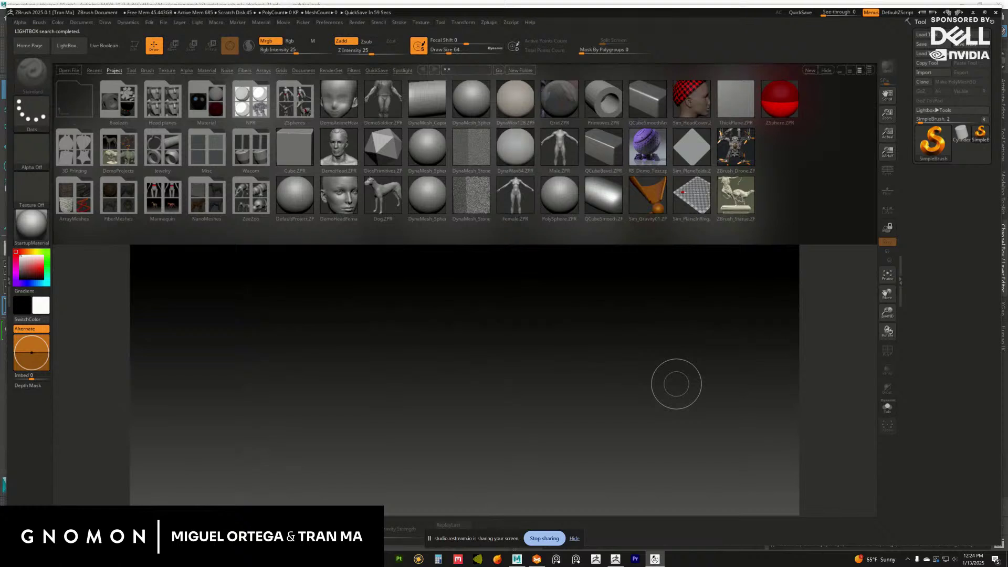
left_click(826, 71)
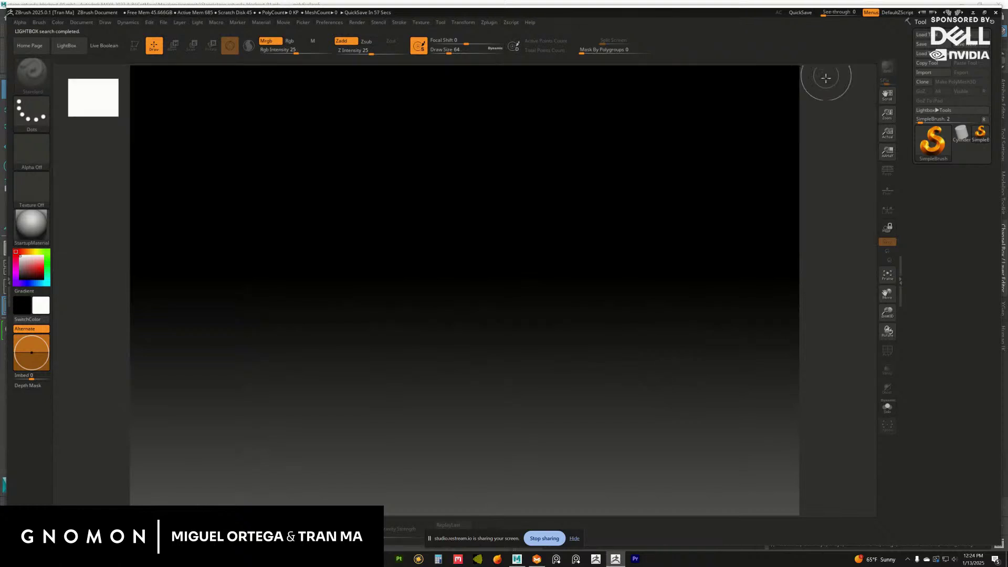
Choose the PolyMesh3D star as the active tool in place of the simple brush.
left_click(962, 134)
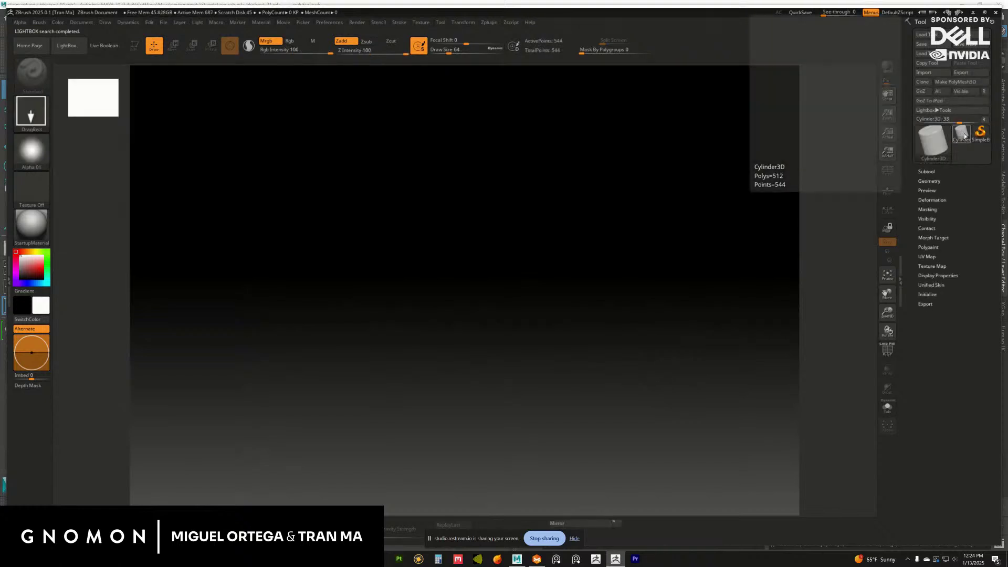
left_click(930, 147)
left_click(584, 196)
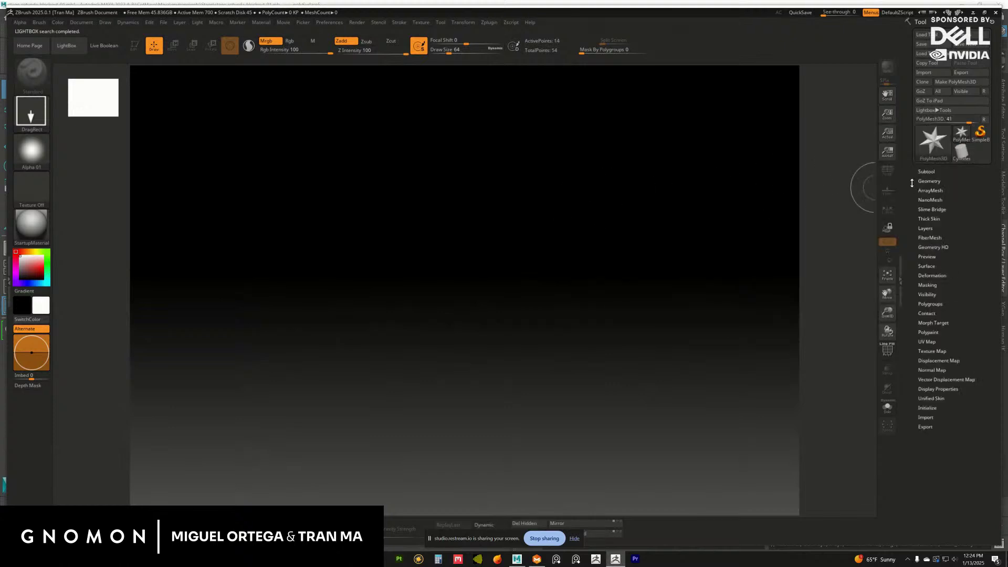
Append a second PolyMesh3D star as a subtool and make it the active subtool.
left_click(928, 171)
left_click(963, 384)
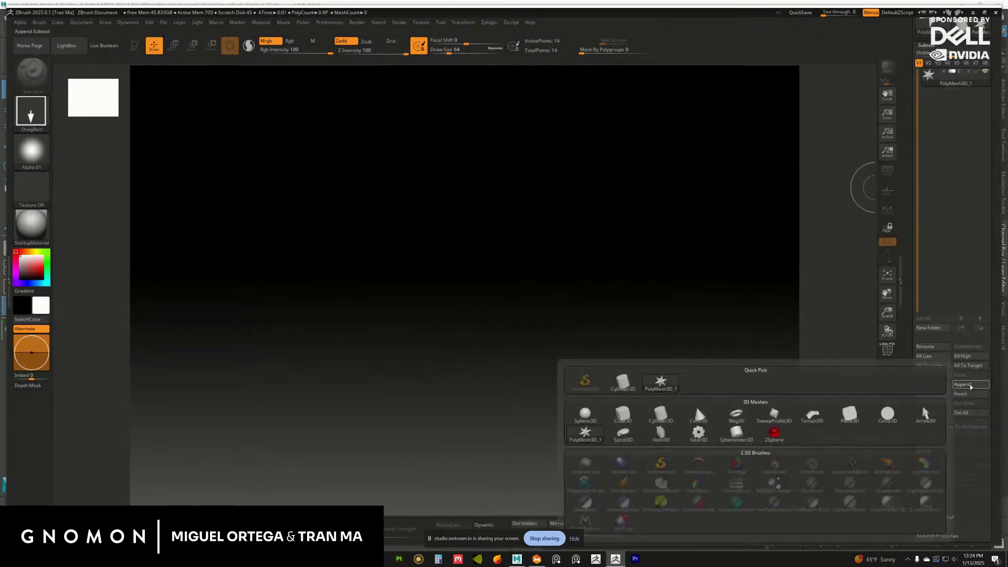
left_click(962, 384)
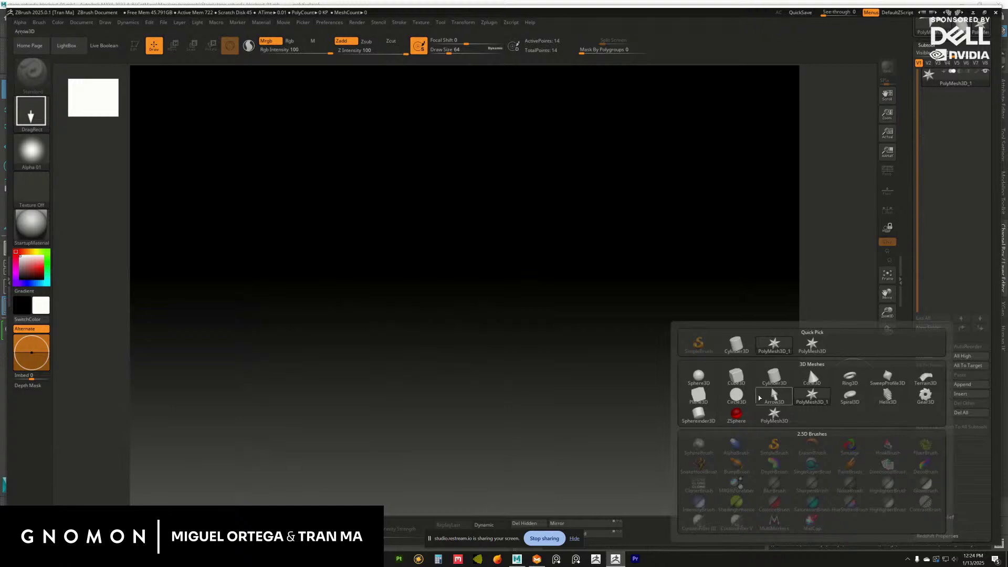
left_click(775, 414)
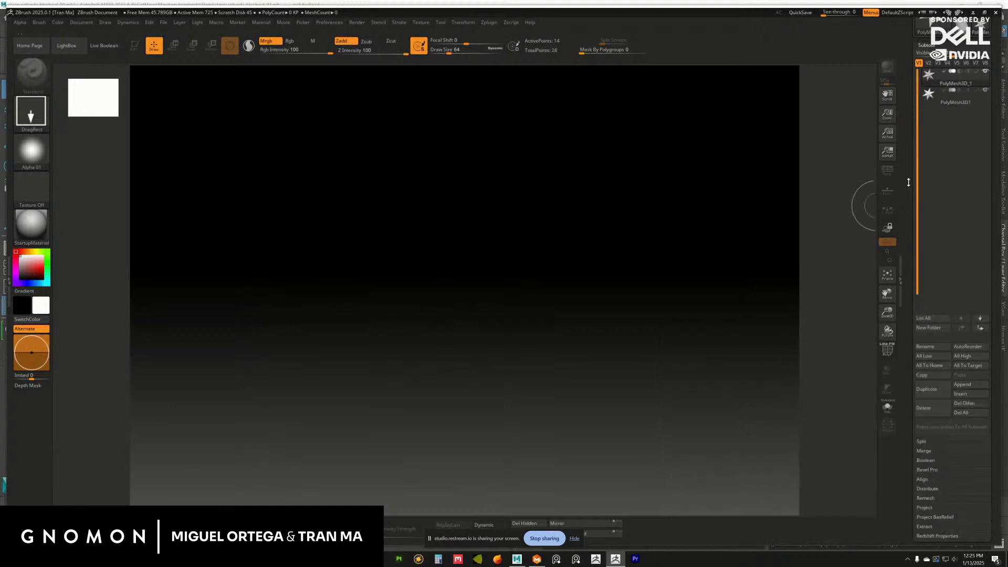
left_click(948, 222)
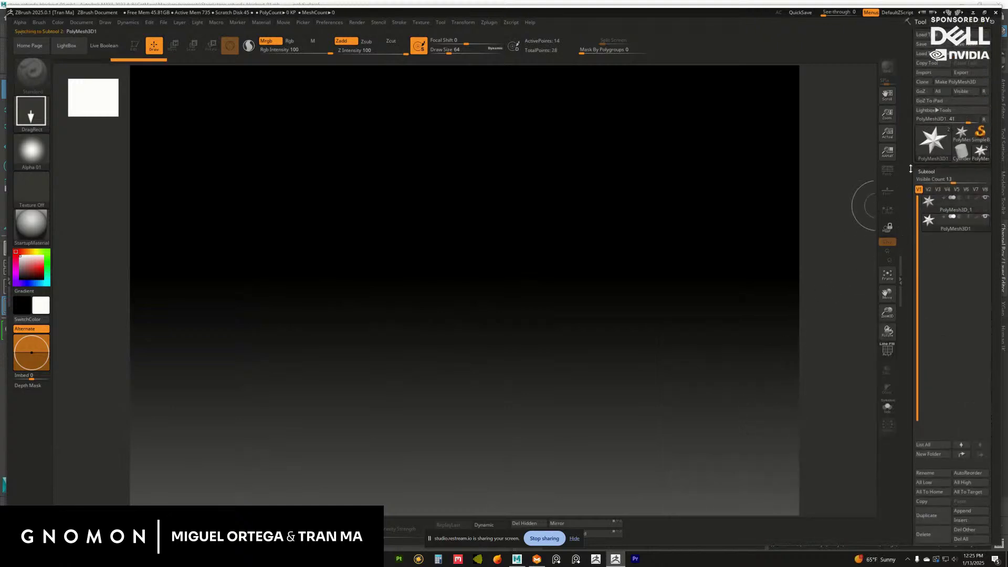
Import mesh_01 into the second subtool, draw the tool on the canvas, and frame it in Edit mode.
left_click(924, 72)
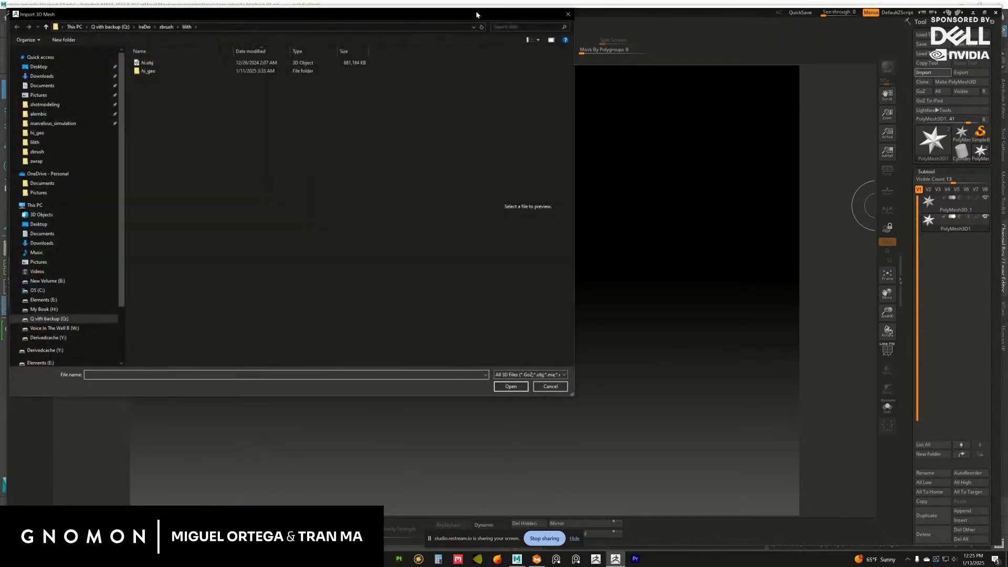
key("Escape")
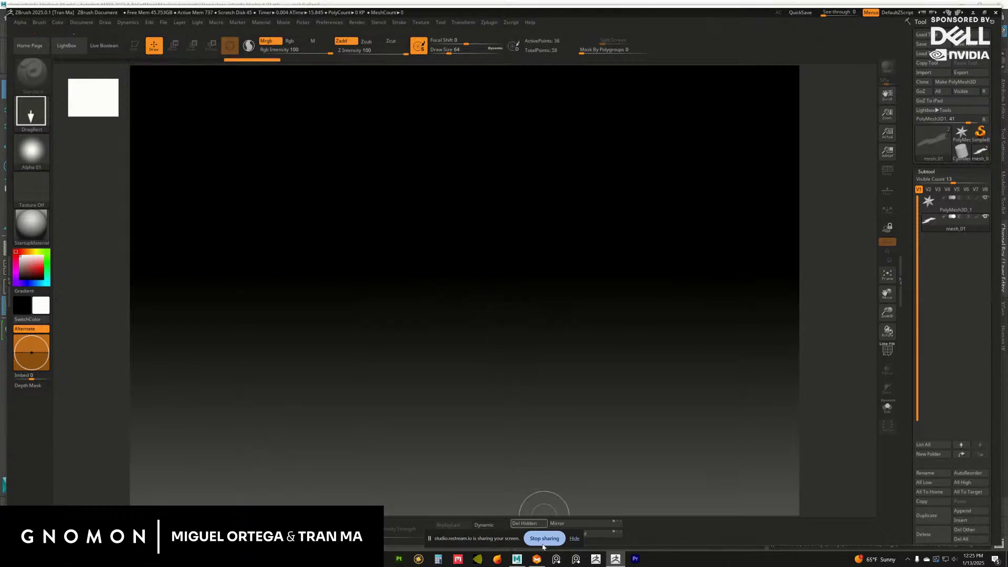
mouse_move(511, 341)
left_mouse_down()
mouse_move(522, 387)
mouse_move(515, 446)
left_mouse_up()
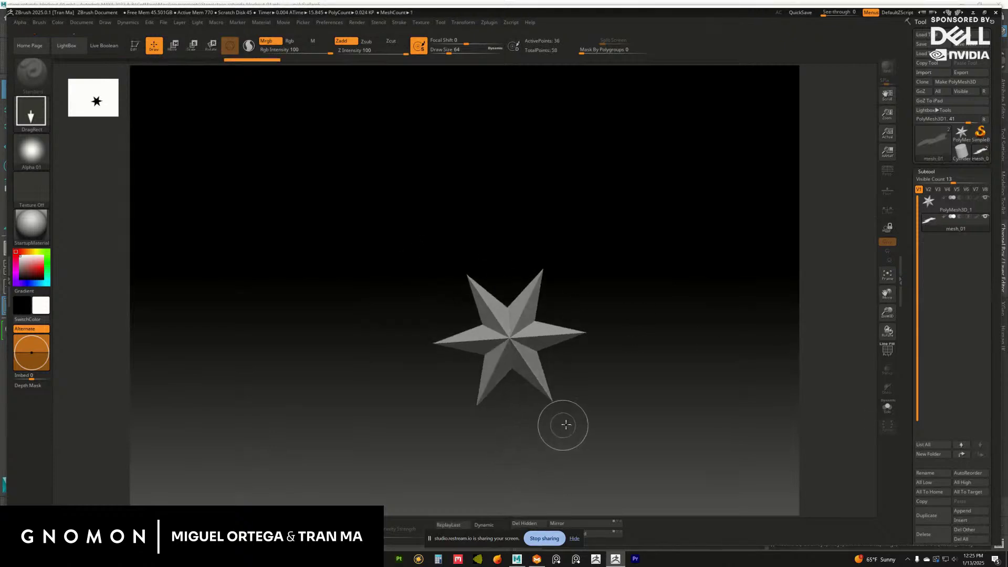
key("t")
key("f")
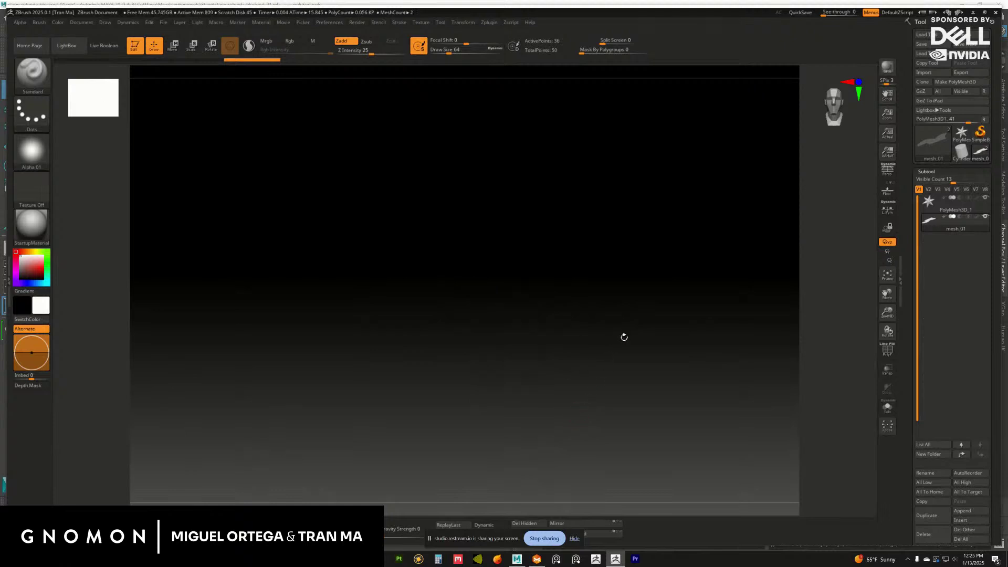
Orient the imported floor mesh face-on and turn on the PolyFrame wireframe overlay.
left_click_drag(623, 341, 641, 398)
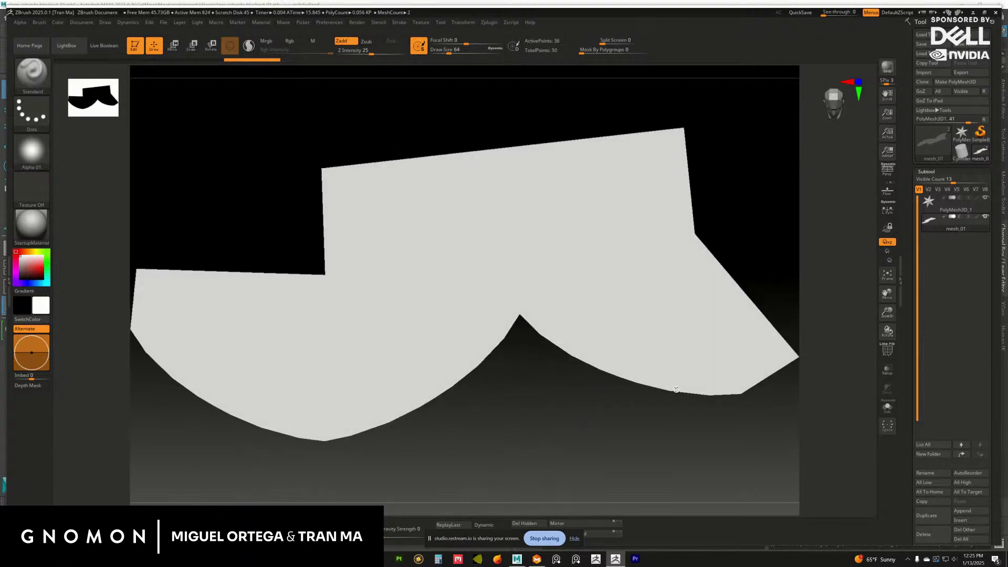
left_click(887, 350)
left_click_drag(538, 412, 535, 311)
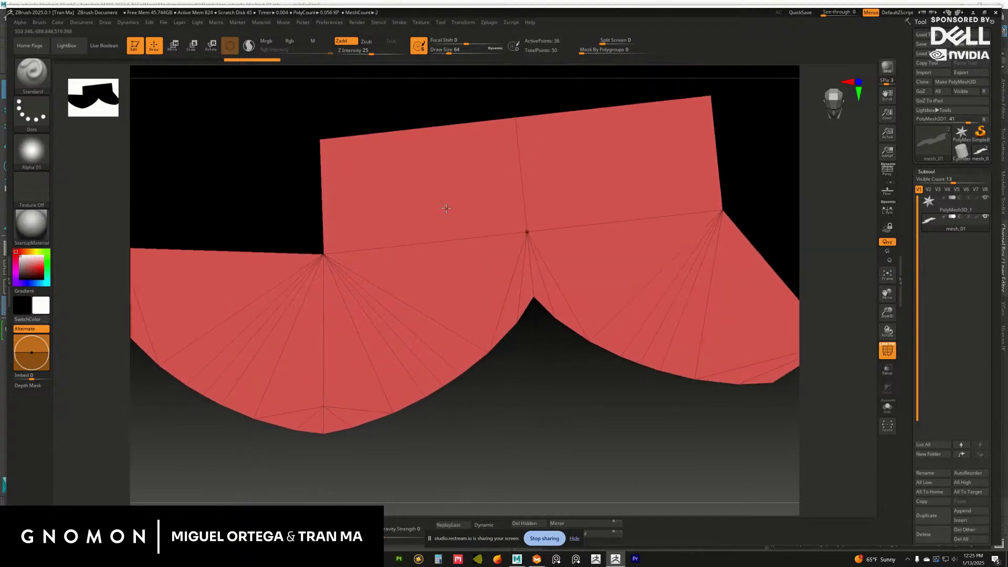
Launch Epic Pen and point out the floor mesh's corner and curved-edge vertices on screen.
key("super")
type("epic")
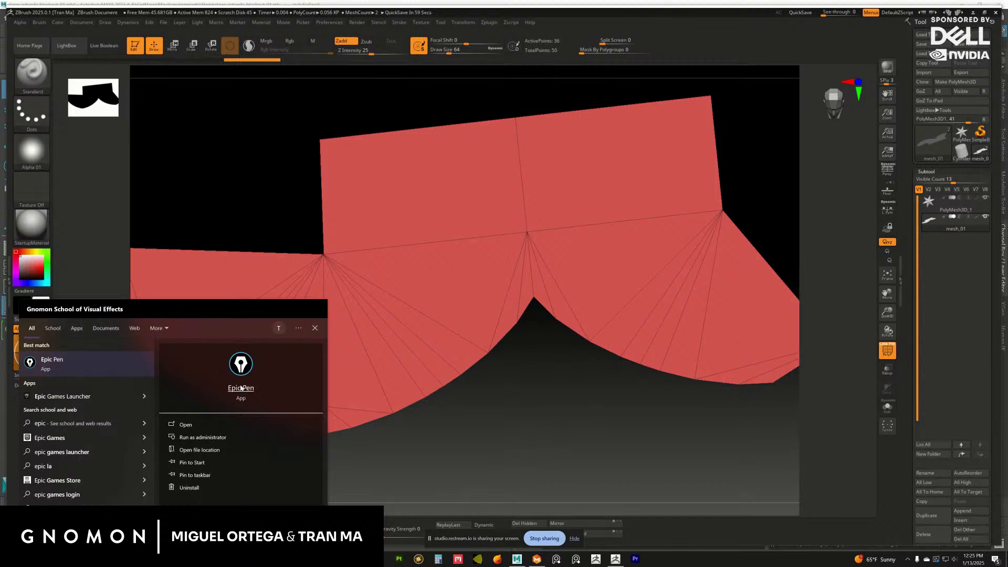
left_click(241, 384)
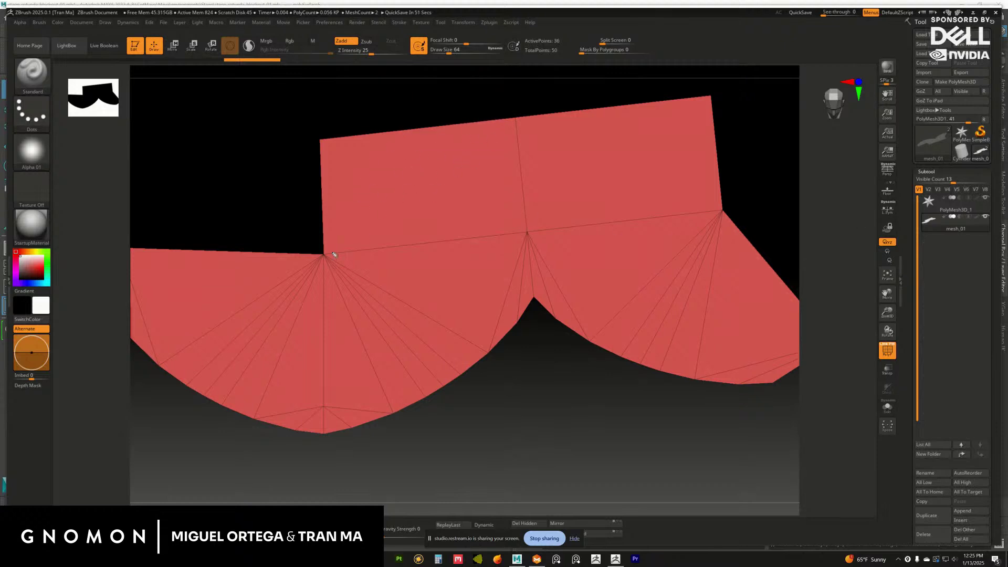
left_click_drag(307, 339, 438, 242)
left_click(321, 255)
left_click(319, 139)
left_click(533, 297)
left_click(519, 318)
left_click(490, 348)
Duplicate the mesh_01 subtool, try remeshing the copy with ZRemesher, and undo the remesh.
left_click_drag(910, 271, 908, 137)
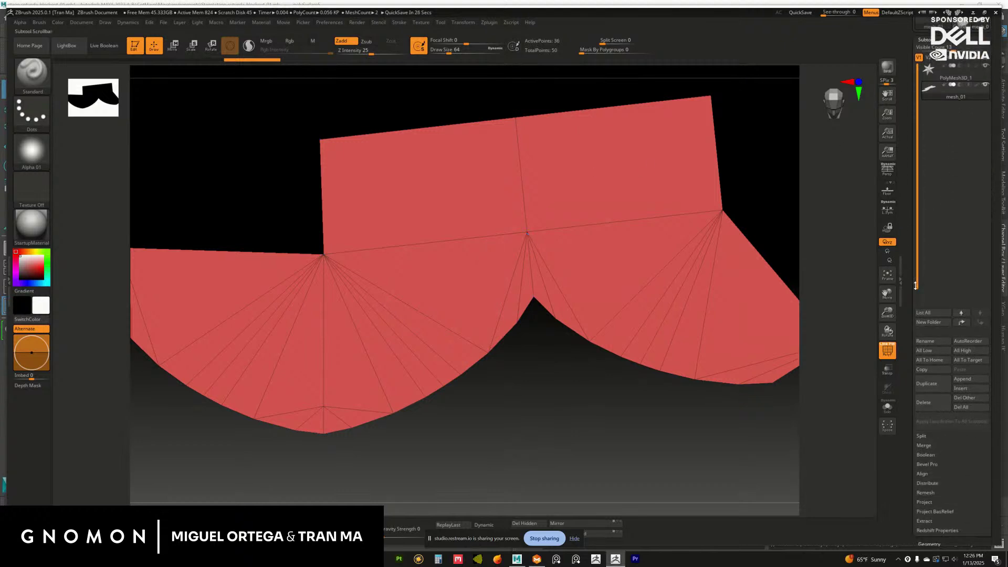
left_click(937, 390)
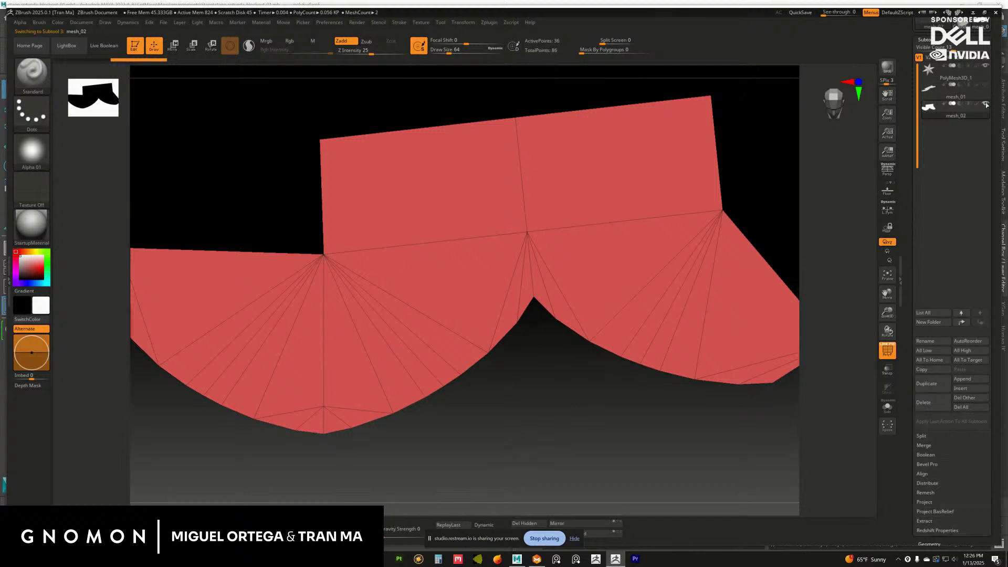
scroll(916, 263, "down", 6)
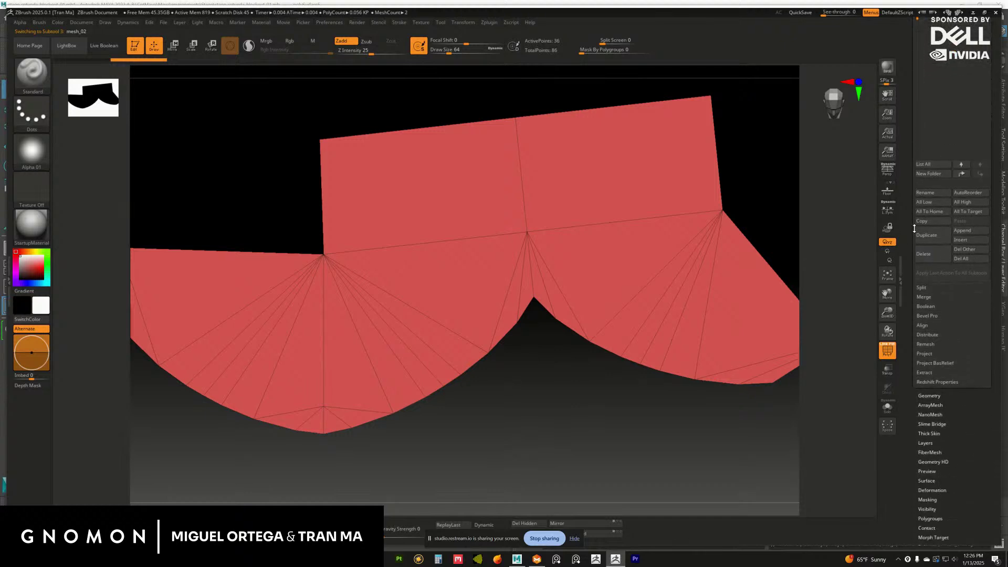
scroll(914, 228, "down", 9)
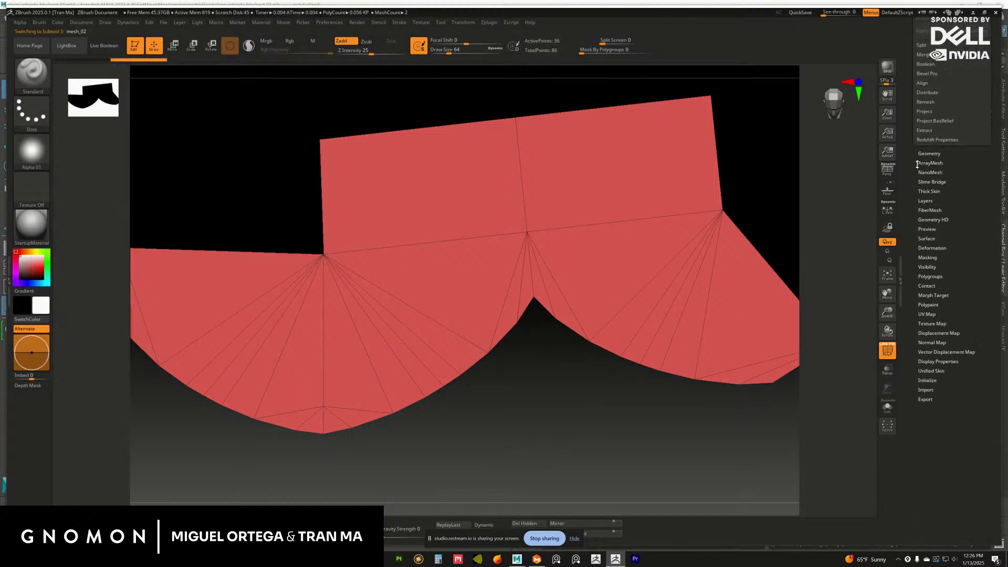
left_click(930, 153)
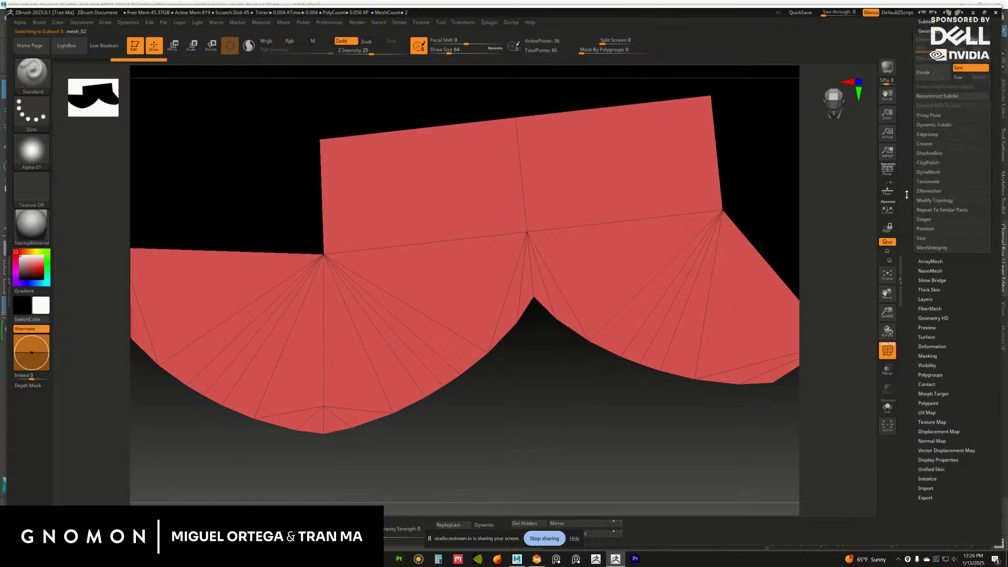
left_click(929, 205)
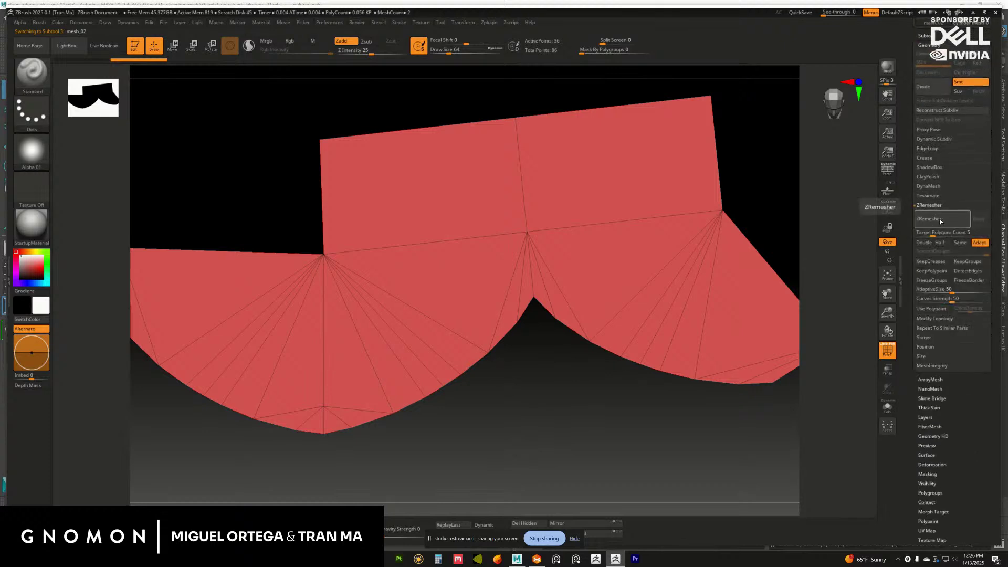
left_click(931, 219)
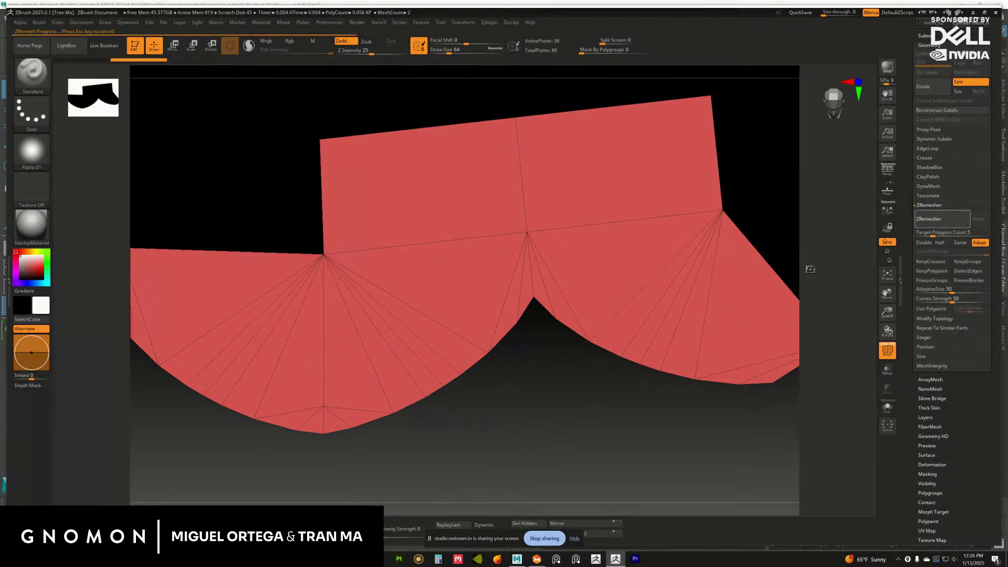
left_click_drag(578, 414, 777, 229)
key("ctrl+z")
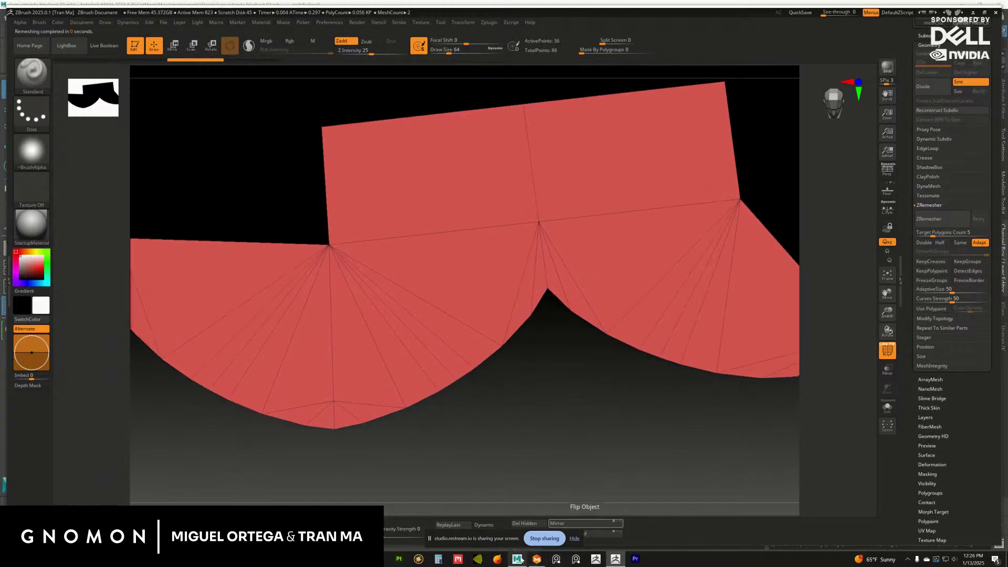
Switch to Maya, isolate the floor surface polySurface5, and open the Modeling Toolkit.
left_click(517, 558)
left_click_drag(529, 469, 512, 344, "alt")
left_click(339, 90)
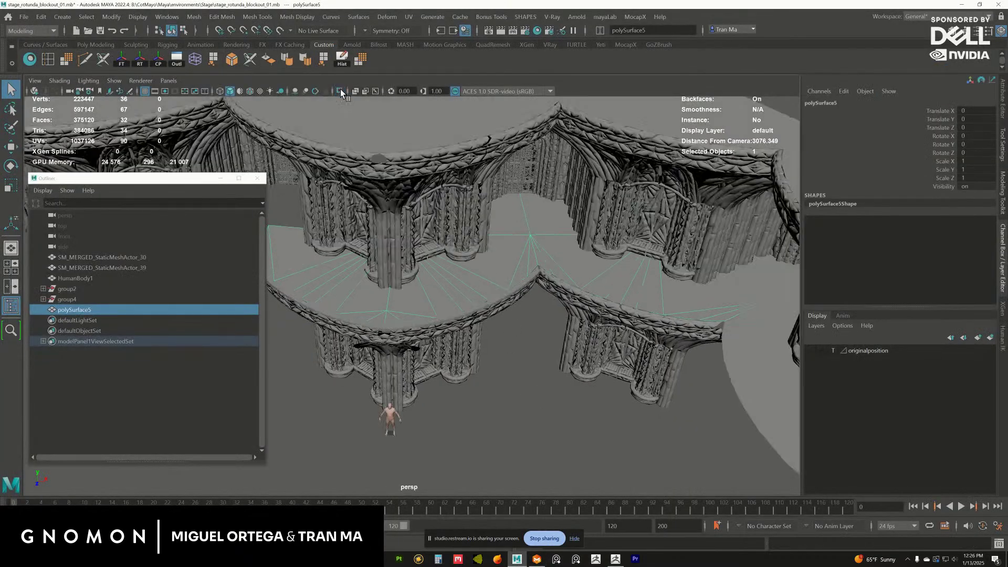
left_click(340, 89)
scroll(539, 200, "up", 1)
middle_click_drag(540, 199, 595, 178, "alt")
left_click(951, 31)
scroll(684, 221, "down", 1)
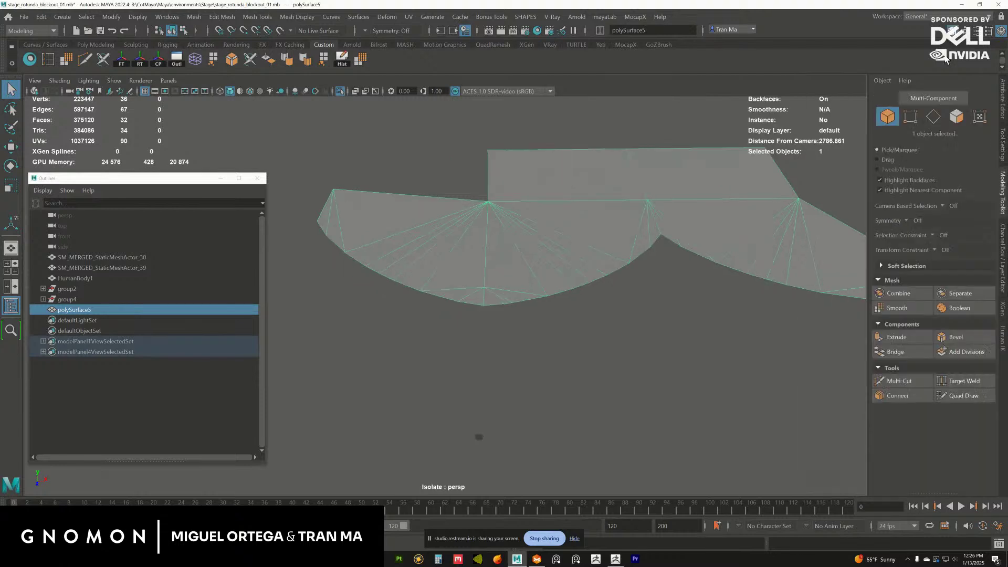
Examine the floor's open borders by selecting its vertices with the Border selection constraint.
middle_click_drag(684, 221, 615, 229, "alt")
left_click(931, 237)
left_click(947, 261)
middle_click_drag(457, 266, 499, 270, "alt")
right_click_drag(493, 231, 445, 226)
left_click(449, 242)
middle_click_drag(559, 250, 535, 257, "alt")
left_click_drag(535, 257, 619, 201, "alt")
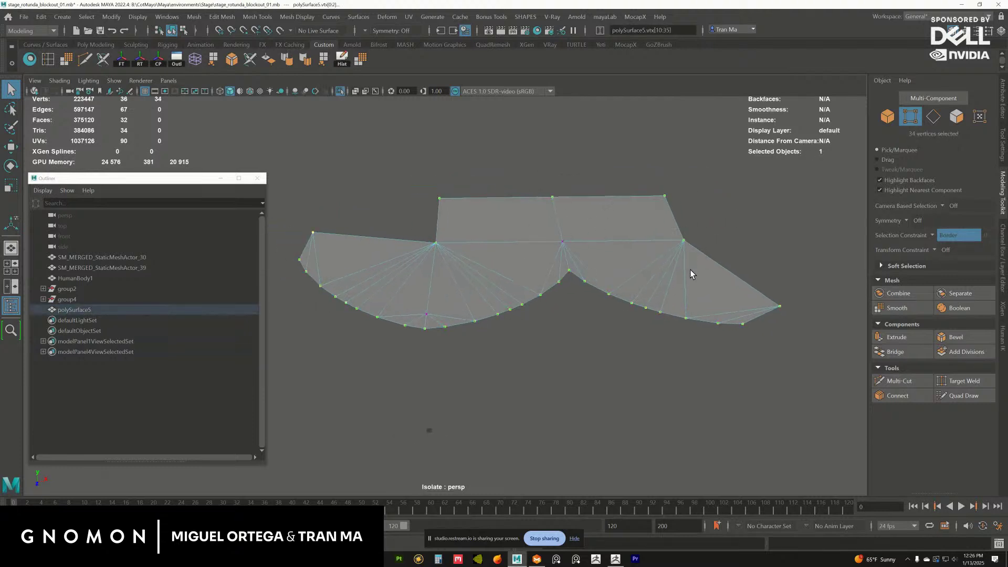
Turn off the selection constraint and merge all floor vertices with a distance threshold of 0.1.
middle_click_drag(689, 270, 672, 282, "alt")
left_click(934, 236)
left_click(949, 242)
left_click_drag(727, 263, 663, 261, "alt")
left_click_drag(304, 168, 811, 388)
middle_click_drag(596, 283, 515, 298, "alt")
right_click_drag(515, 298, 631, 216, "alt")
middle_click_drag(569, 255, 649, 261, "alt")
left_click(665, 136)
type("0.1")
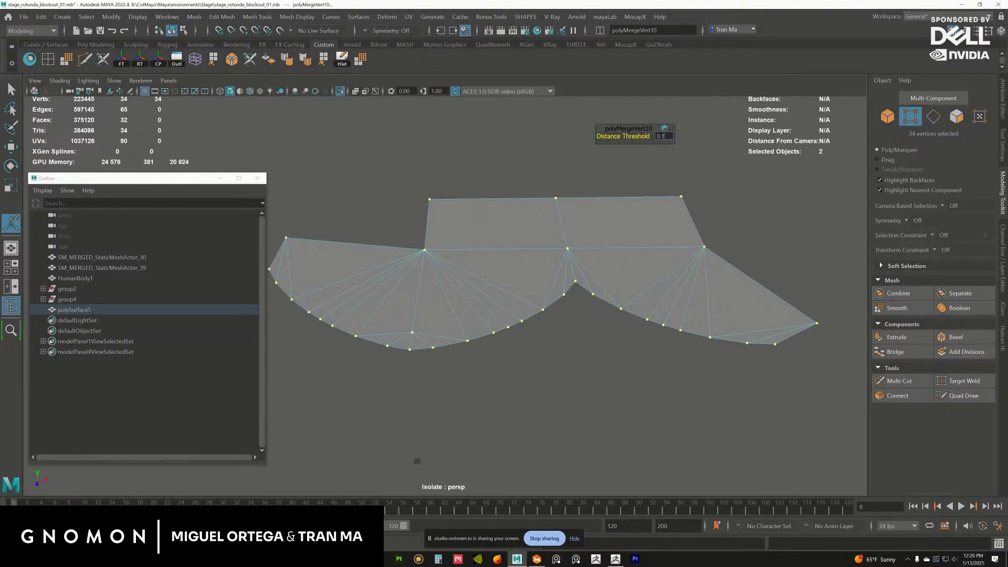
key("Return")
Check the merged floor by selecting its connected faces, and export the object as mesh_01.obj.
right_click_drag(578, 261, 526, 339, "alt")
middle_click_drag(526, 338, 545, 343, "alt")
key("F11")
double_click(427, 294)
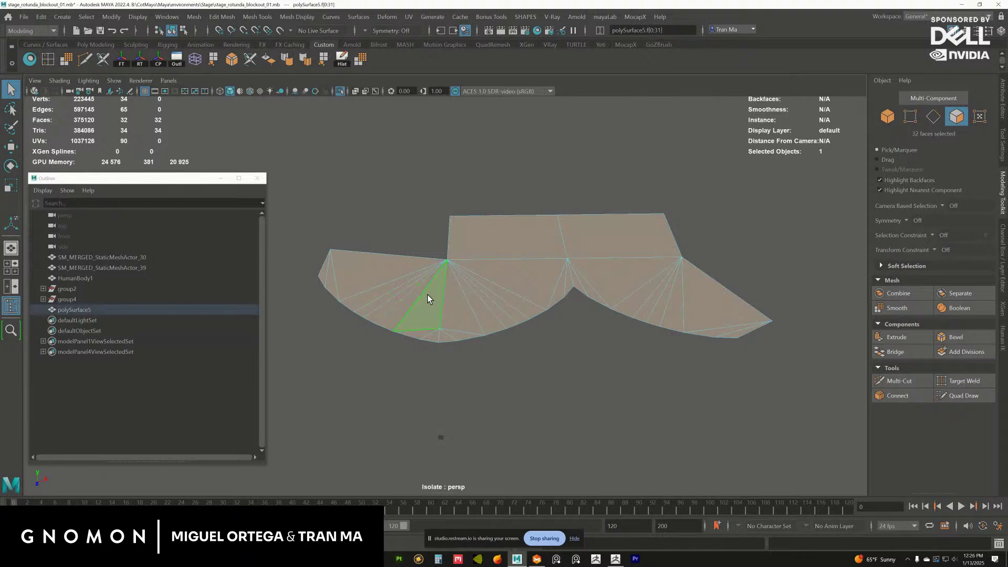
key("F8")
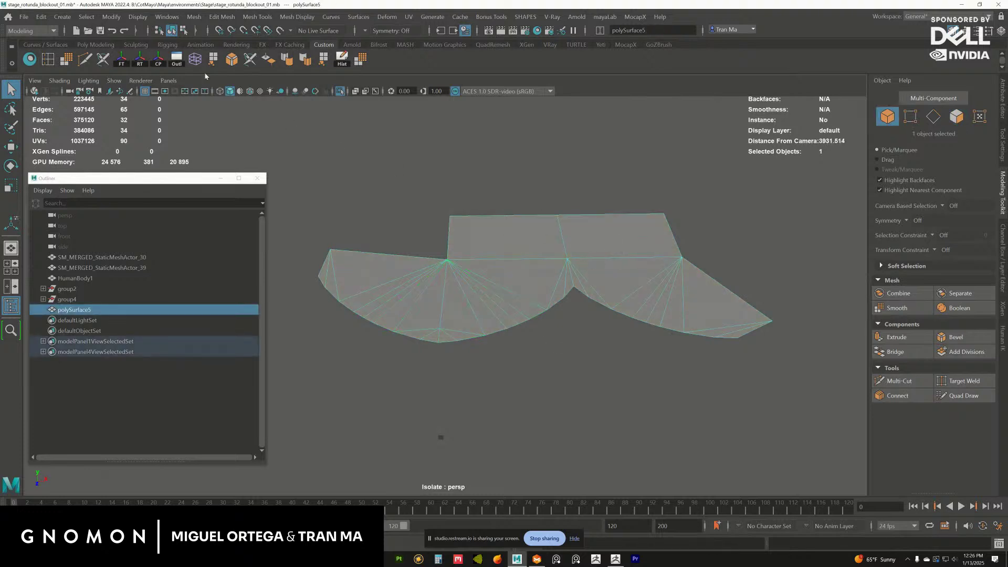
left_click(25, 17)
left_click(82, 167)
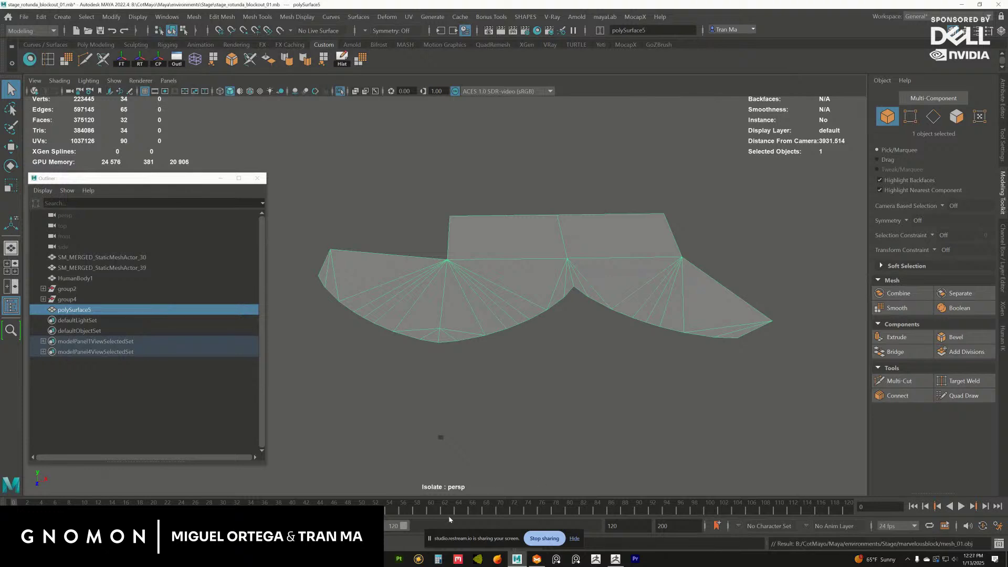
Switch to ZBrush, import the revised mesh_01 into the duplicate subtool, and delete the old mesh_01 subtool.
left_click(616, 559)
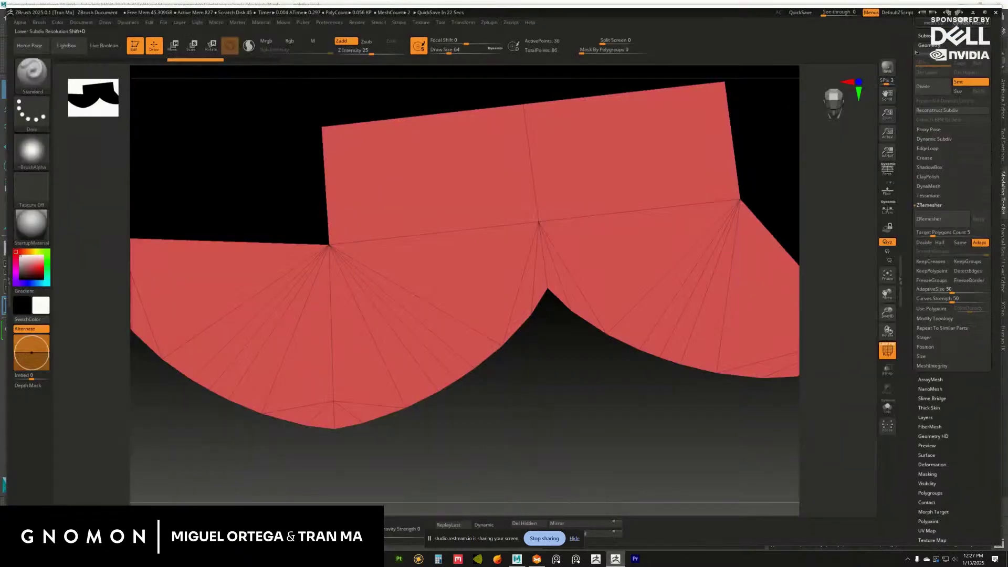
left_click_drag(906, 48, 908, 183)
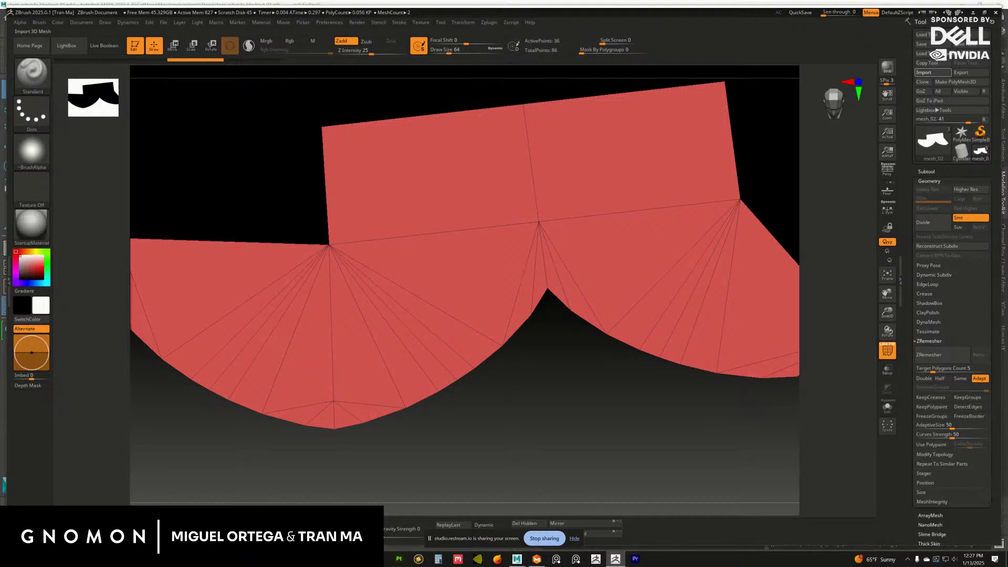
left_click(927, 172)
left_click(945, 97)
left_click(940, 417)
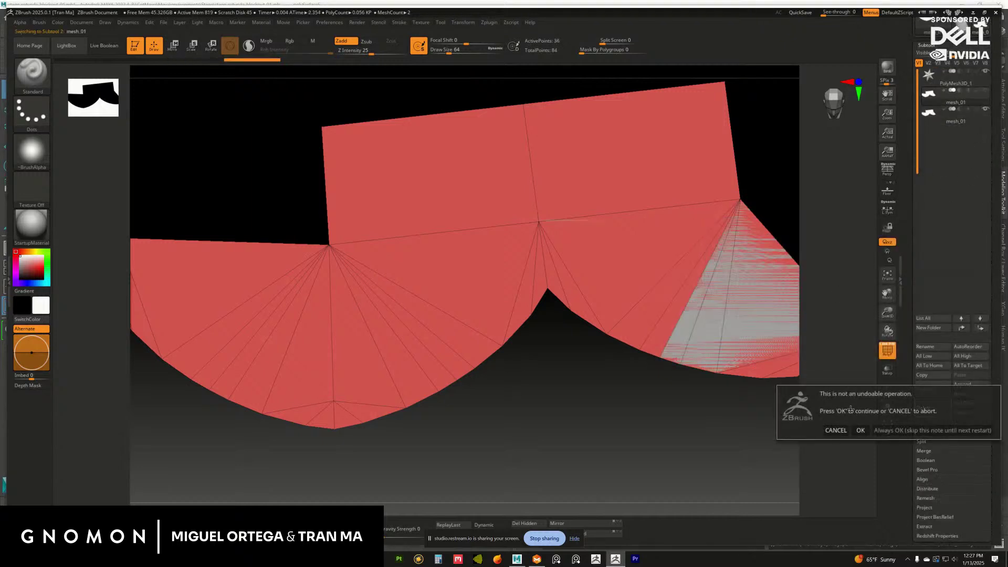
left_click(840, 432)
Duplicate the new mesh_01 subtool and remesh the soloed copy with ZRemesher at a target polygon count of 20.
left_click(927, 389)
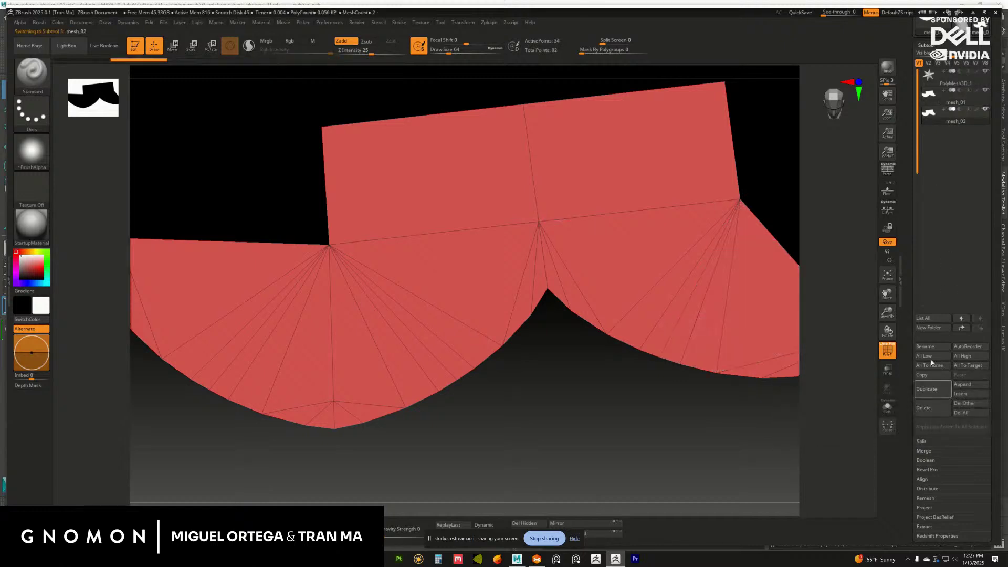
left_click(887, 407)
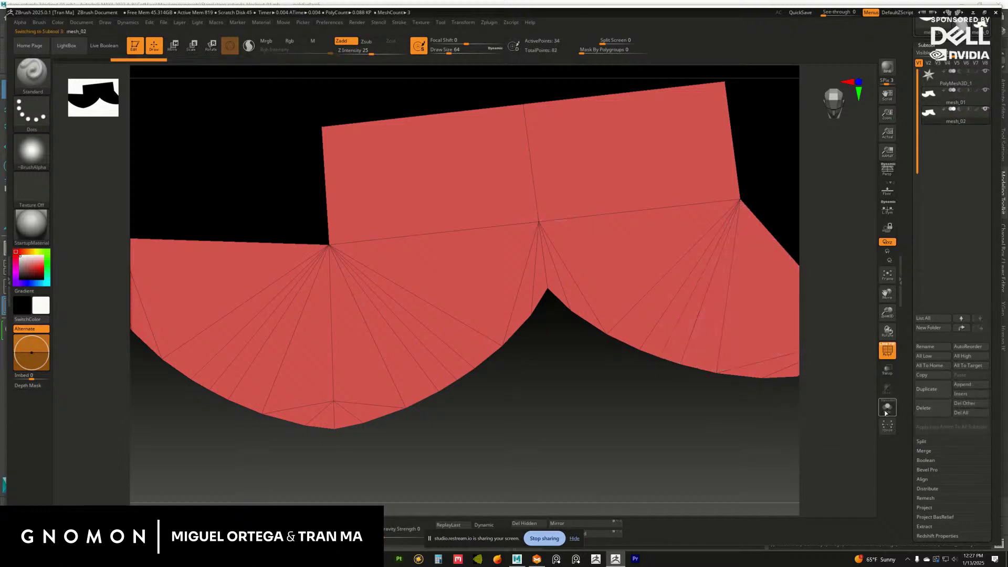
left_click(926, 45)
left_click(924, 54)
left_click_drag(956, 242, 967, 231)
type("20")
key("Return")
left_click(927, 229)
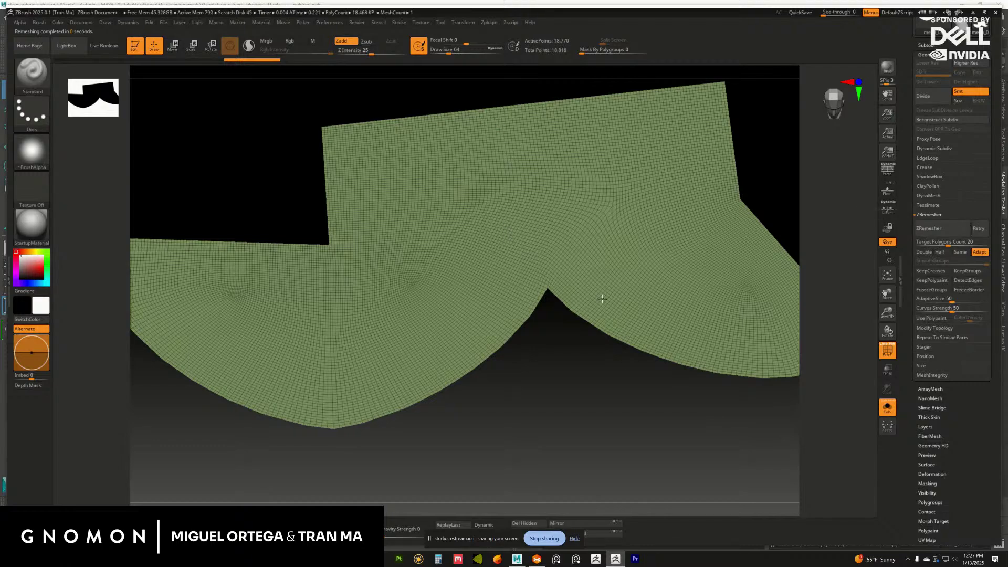
left_click_drag(579, 412, 625, 395)
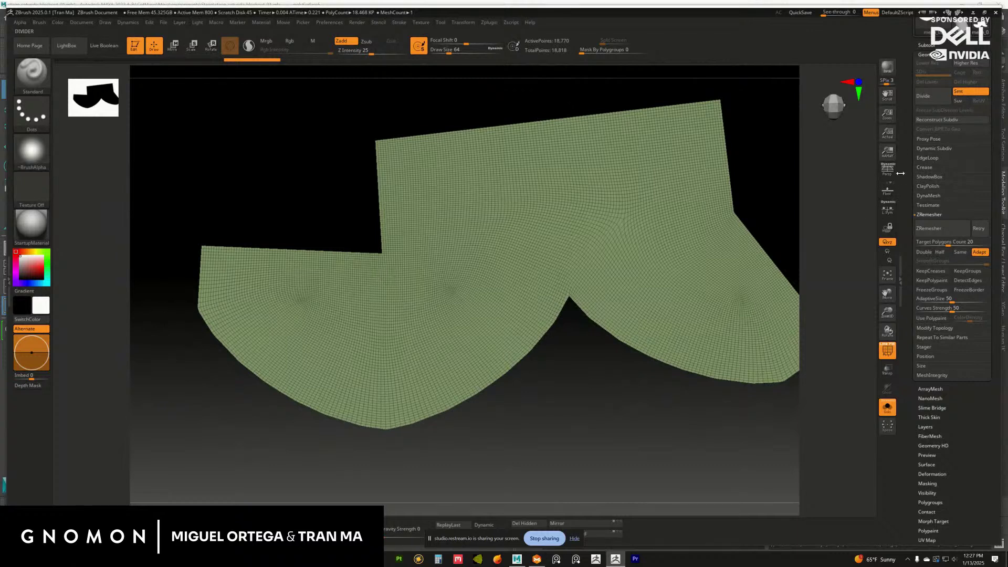
scroll(907, 164, "up", 3)
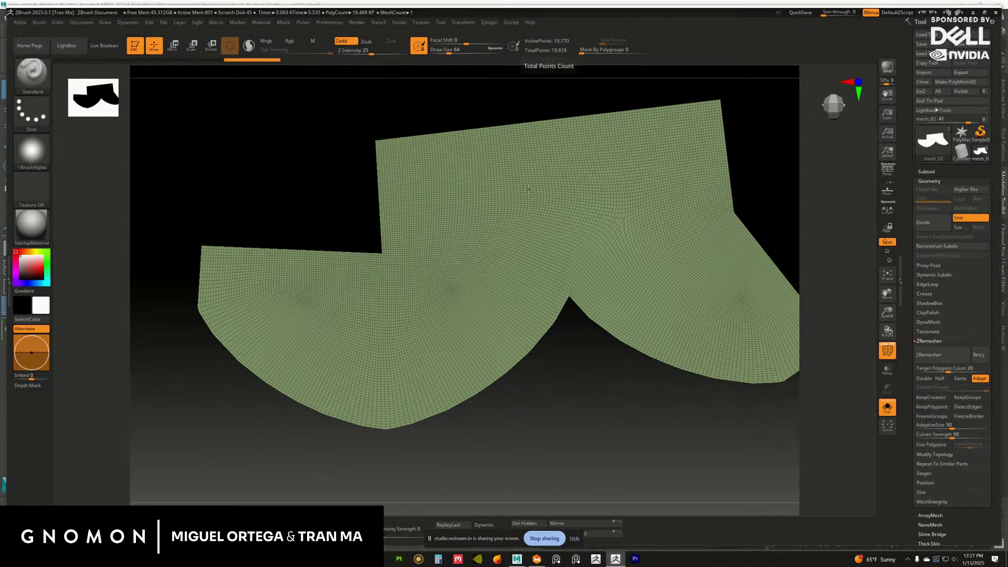
Switch to Maya, exit the isolated view, and hide the floor surface polySurface5.
left_click(514, 559)
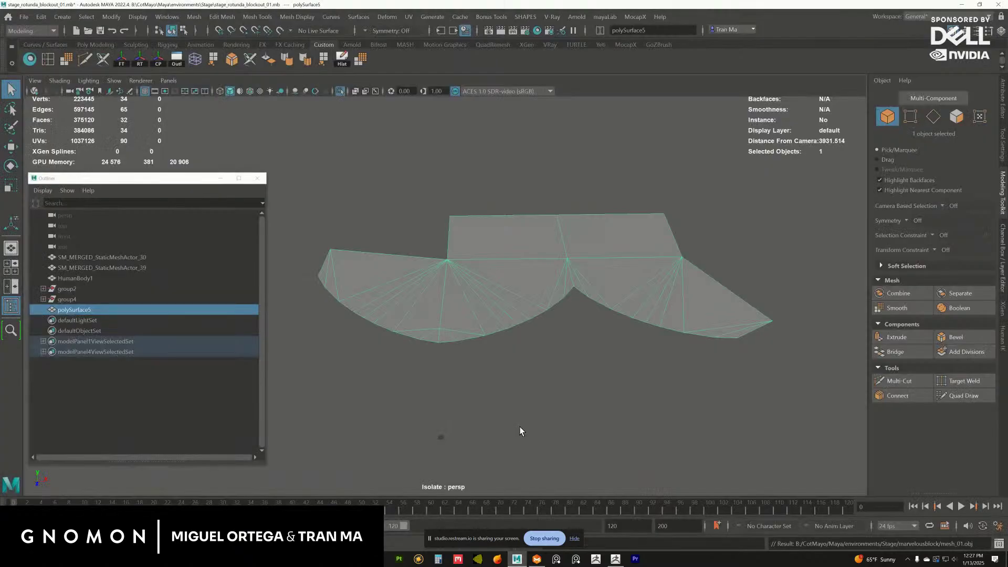
left_click(340, 92)
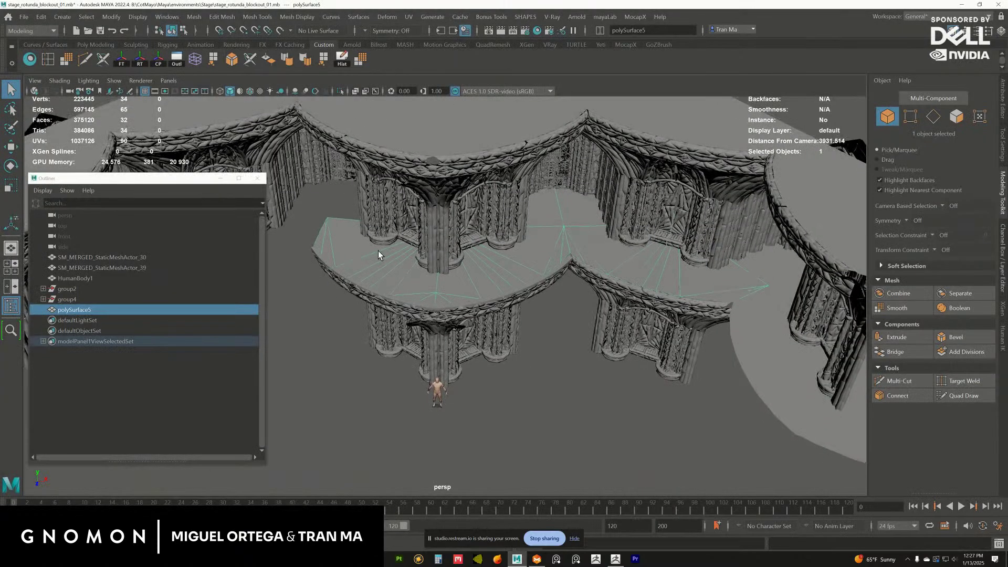
key("ctrl+h")
Combine the two lower arcade sections beneath the balcony into one mesh.
left_click(479, 307)
left_click_drag(478, 305, 472, 280, "alt")
left_click(597, 282, "shift")
left_click_drag(567, 272, 544, 246, "alt")
left_click(543, 246, "shift")
left_click(499, 300)
left_click(616, 306, "shift")
middle_click_drag(554, 288, 551, 259, "alt")
mouse_move(551, 262)
left_mouse_down("alt")
mouse_move(554, 254)
mouse_move(543, 261)
left_mouse_up("alt")
key("space")
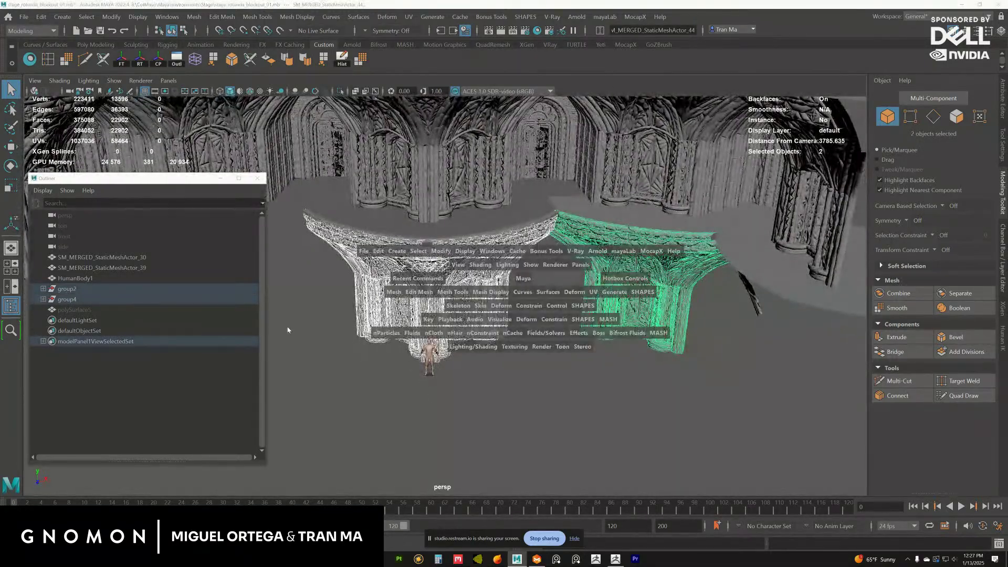
left_click(394, 293)
left_click(410, 335)
Isolate the upper arcade mesh SM_MERGED_StaticMeshActor_41 in the viewport.
left_click_drag(486, 269, 568, 233, "alt")
left_click(509, 213)
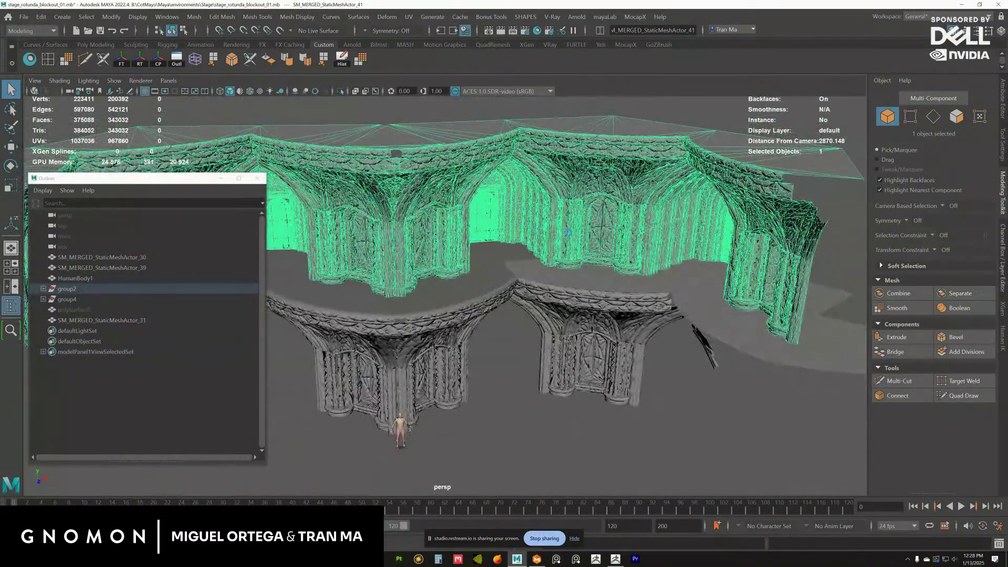
key("ctrl+d")
key("ctrl+h")
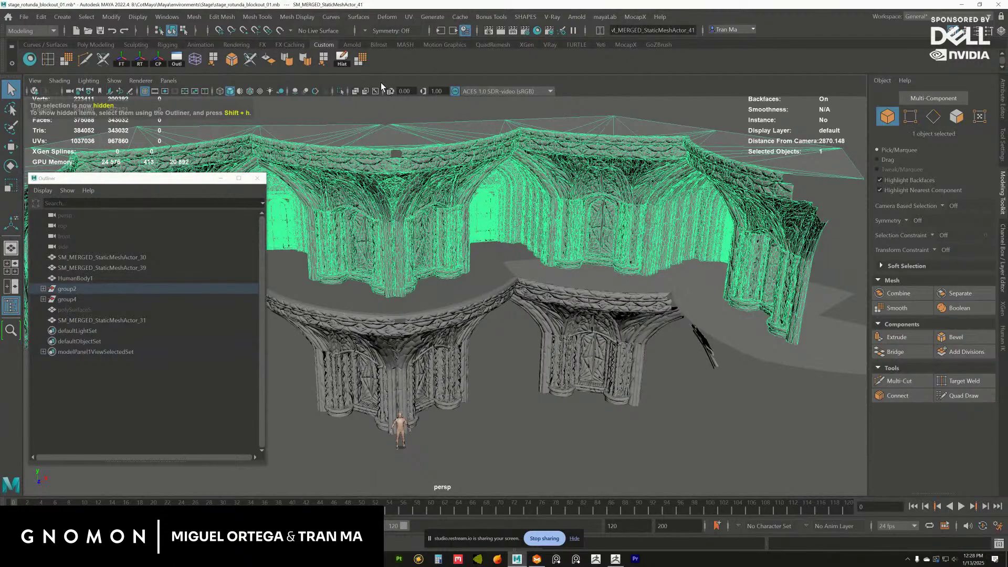
left_click(339, 91)
left_click_drag(489, 210, 579, 125, "alt")
Delete the pointed arch moulding, the adjoining cornice piece and the flat top slab section from the right-hand bay.
key("F11")
double_click(598, 222)
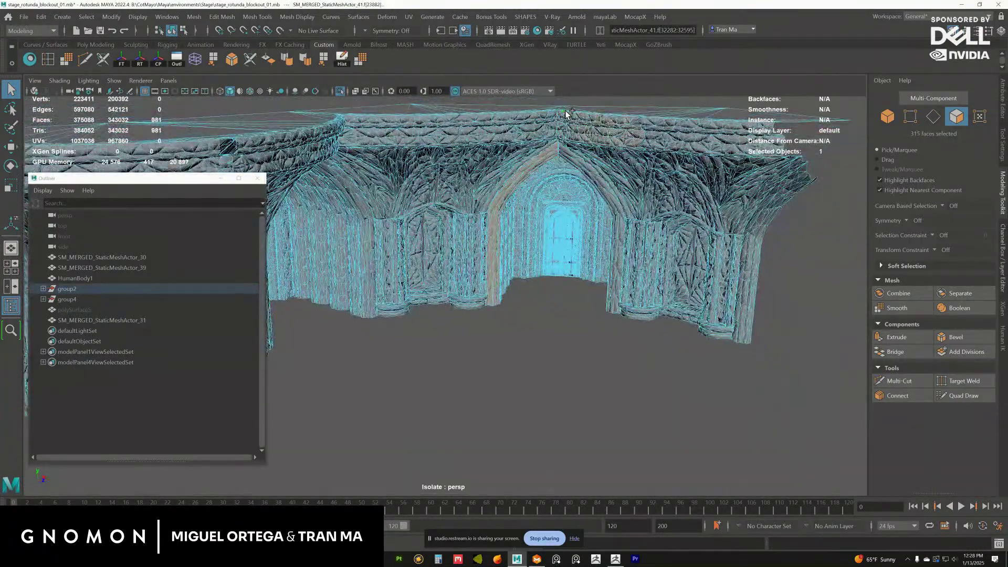
double_click(570, 153, "shift")
left_click_drag(576, 200, 572, 231, "alt")
key("Delete")
double_click(582, 151)
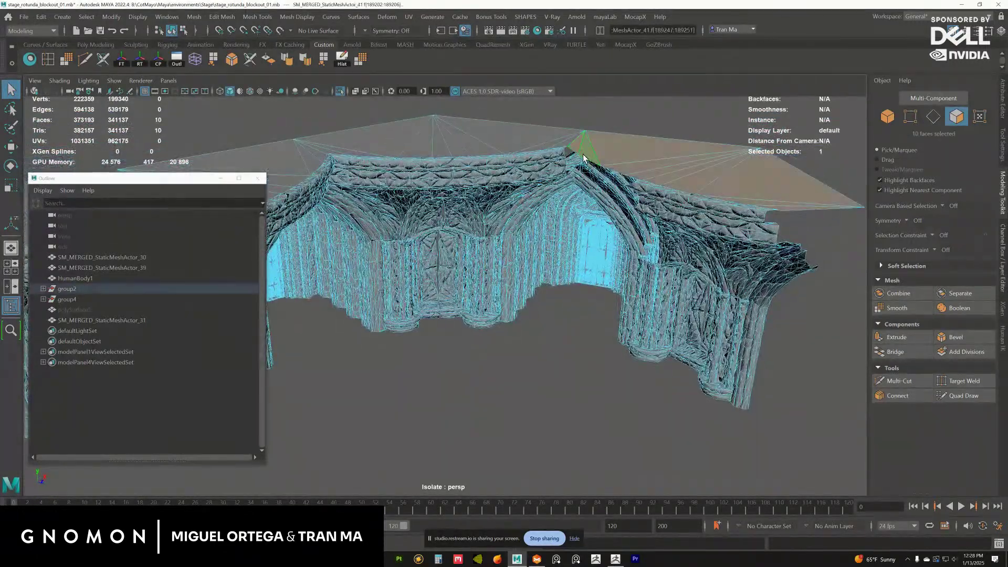
key("Delete")
Delete the outer pointed arch moulding that frames the right-hand doorway bay of the upper arcade.
left_click_drag(612, 263, 592, 243, "alt")
double_click(595, 239)
right_click_drag(596, 243, 675, 348, "alt")
left_click_drag(675, 348, 616, 190, "alt")
double_click(642, 179, "shift")
left_click(616, 190, "shift")
left_click(618, 197, "shift")
double_click(617, 193, "shift")
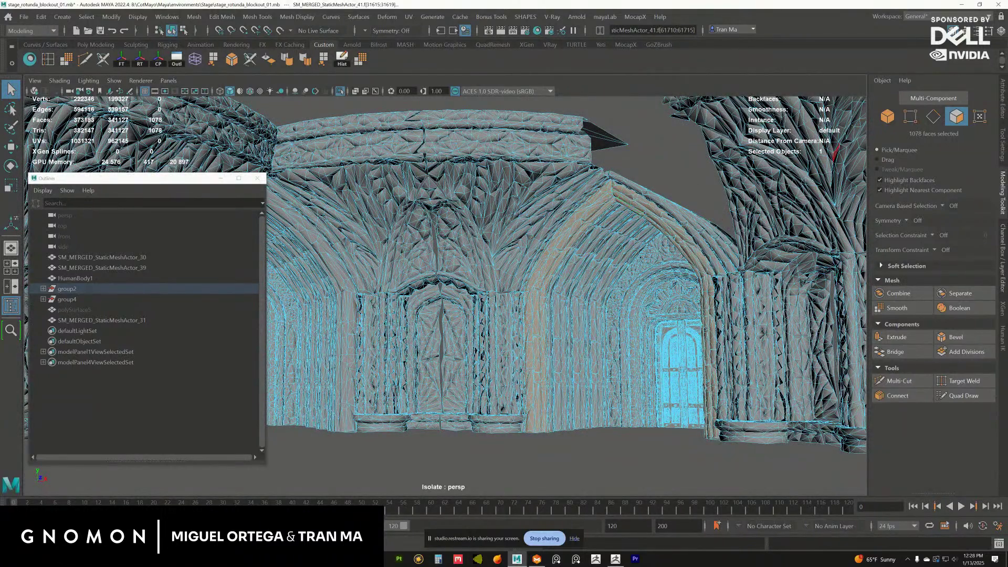
key("Delete")
Delete the narrow rib above the doorway arch and the fluted wall strips along the arch's left side.
left_click_drag(619, 234, 608, 203, "alt")
double_click(596, 206)
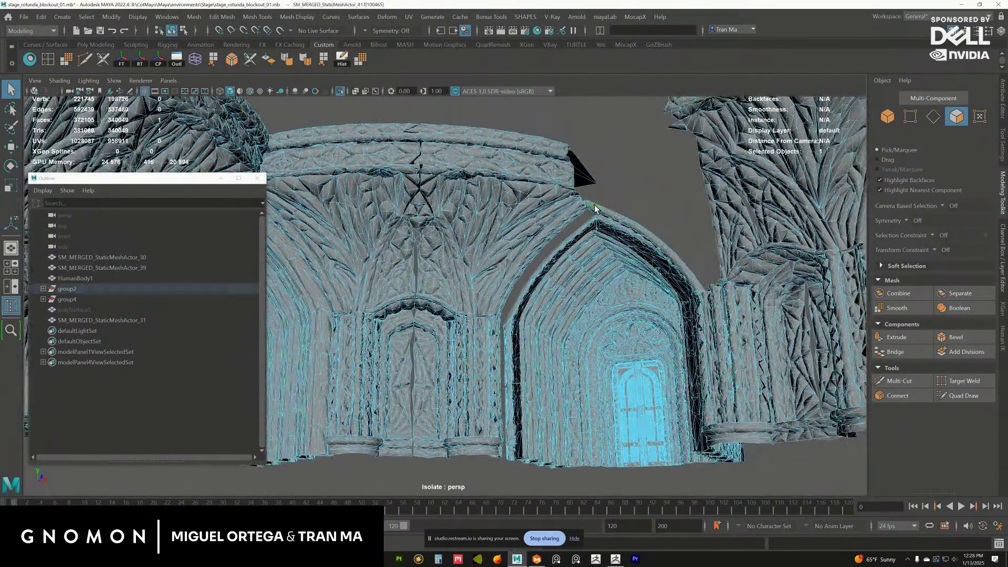
key("Delete")
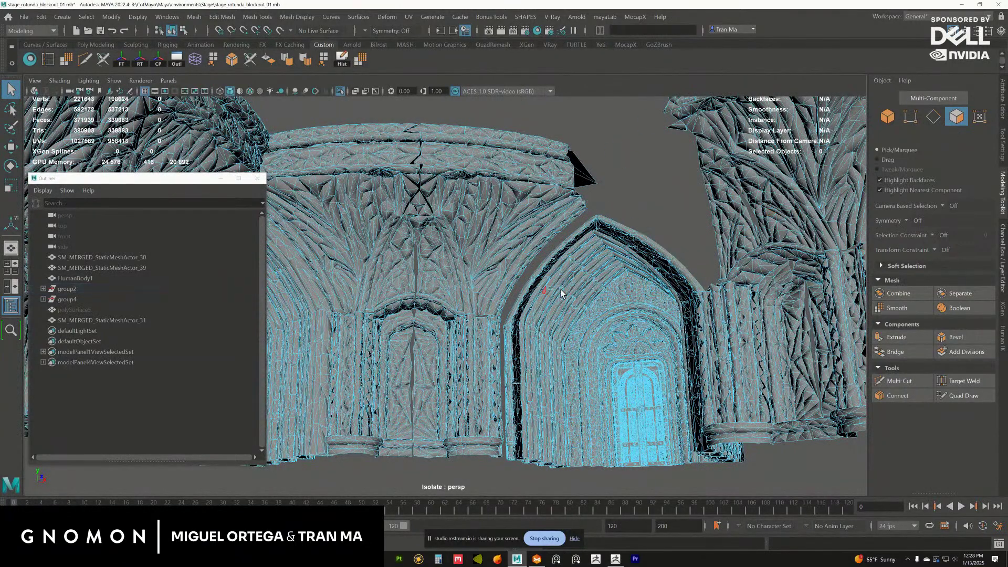
left_click_drag(560, 291, 574, 266, "alt")
double_click(566, 255)
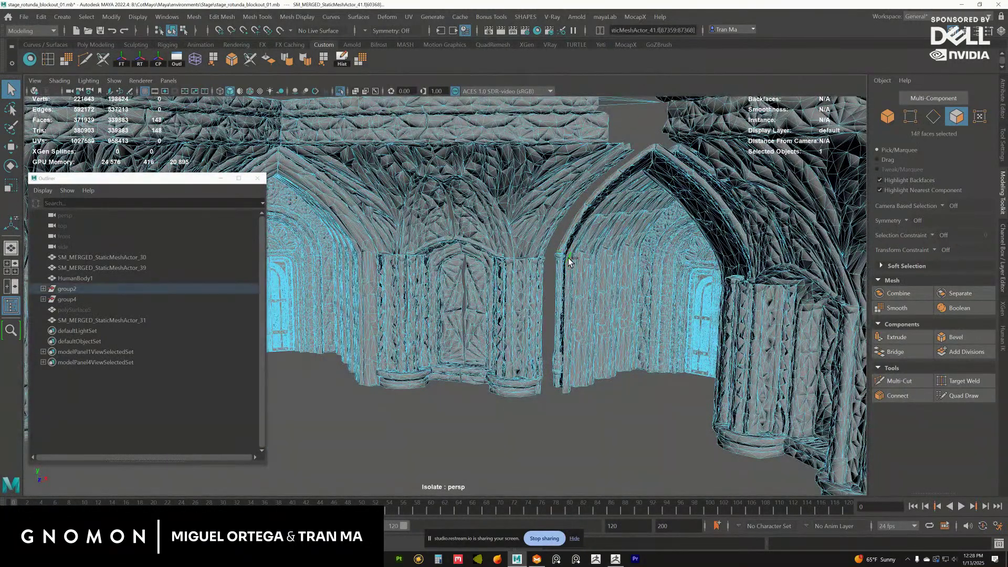
double_click(563, 262)
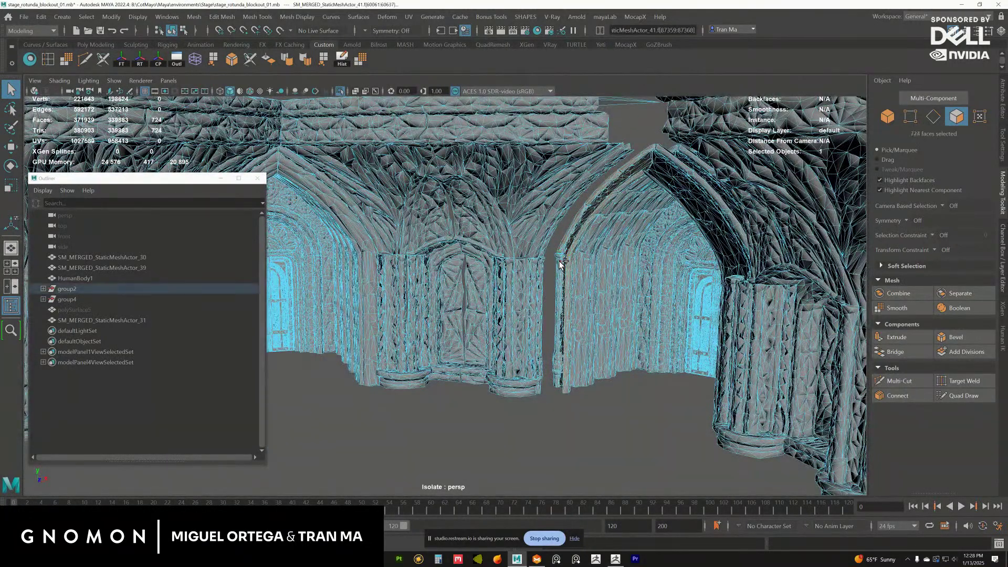
double_click(591, 275, "shift")
double_click(609, 278, "shift")
left_click_drag(613, 276, 575, 246, "alt")
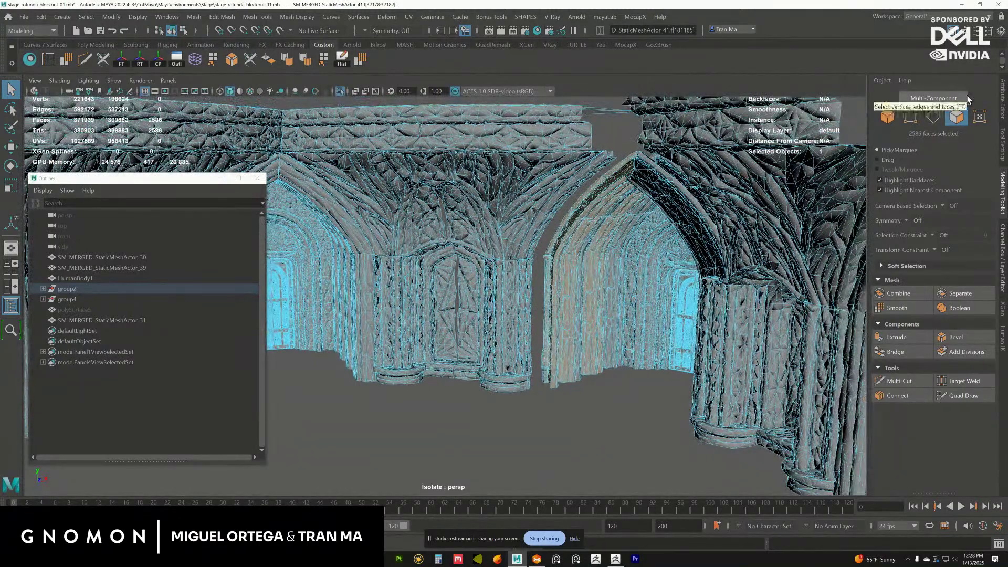
key("Delete")
Delete the dark inner pointed arch rib and the slim strip beside it in the right-hand doorway bay.
left_click_drag(664, 296, 625, 253, "alt")
double_click(552, 252)
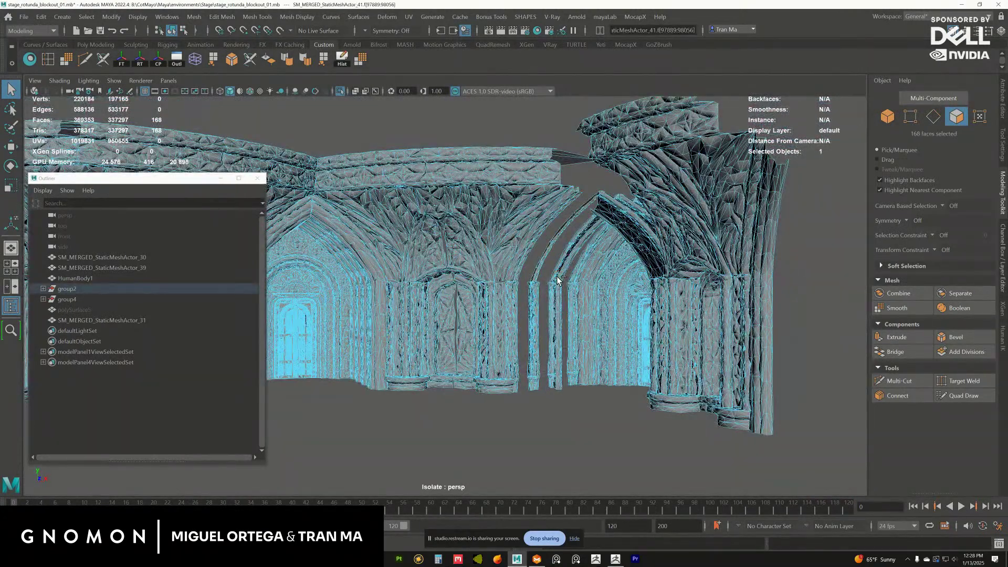
left_click_drag(569, 284, 584, 234, "alt")
double_click(587, 235, "shift")
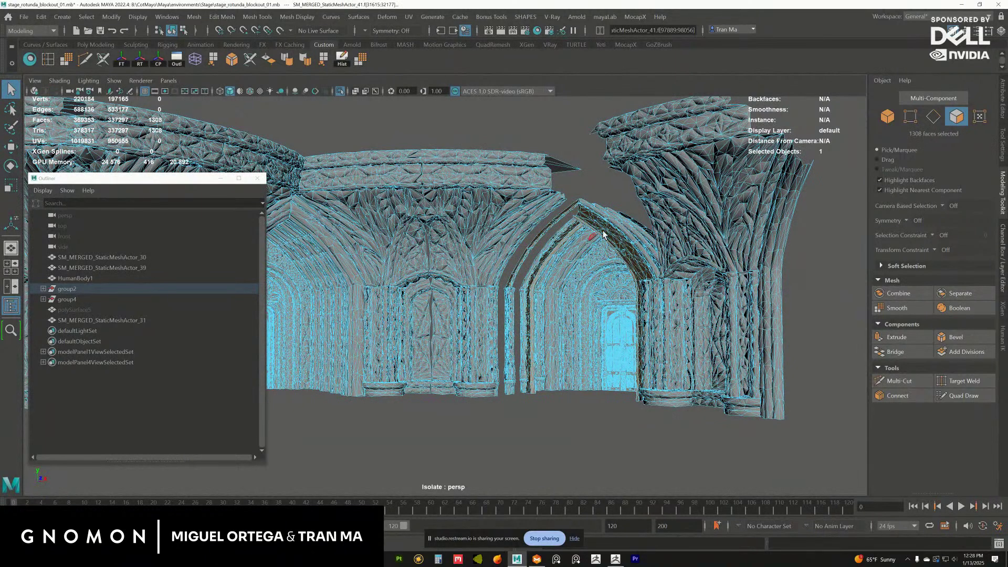
key("Delete")
Delete the whole section beyond the cut, with its doorway arch, column and cornice pieces.
left_click_drag(536, 279, 533, 277, "alt")
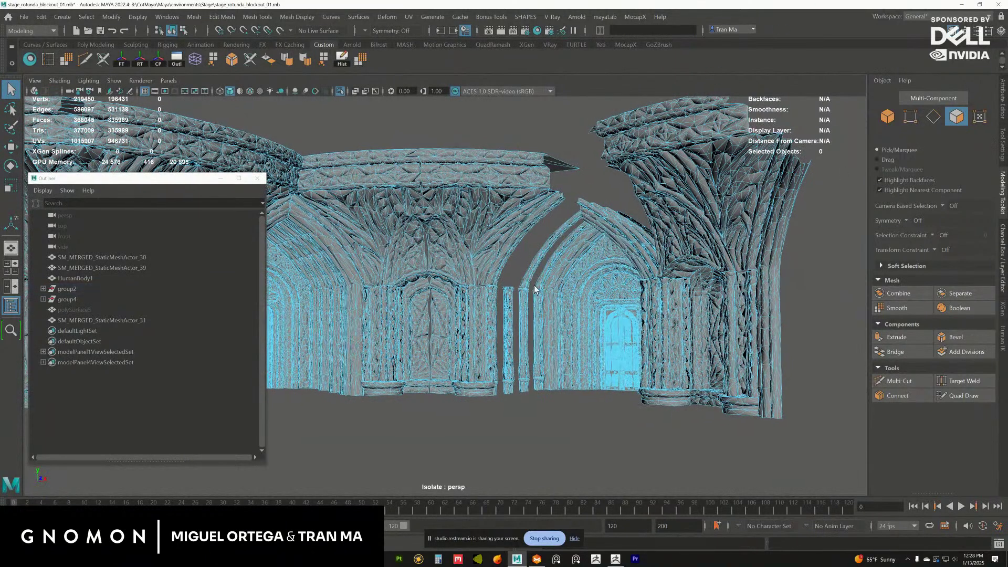
double_click(512, 304)
double_click(511, 303)
double_click(509, 299, "shift")
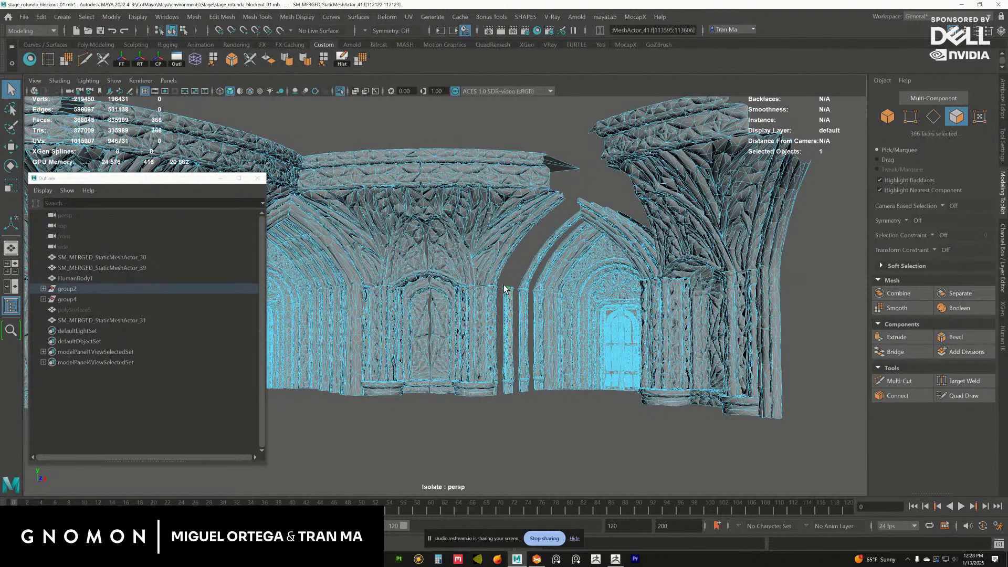
double_click(566, 321, "shift")
left_click_drag(566, 321, 599, 363, "alt")
left_click_drag(532, 296, 728, 489, "alt")
mouse_move(683, 452)
left_mouse_down("alt")
mouse_move(587, 371)
mouse_move(569, 414)
left_mouse_up("alt")
left_click_drag(520, 179, 754, 448, "shift")
left_click_drag(725, 336, 759, 313, "alt")
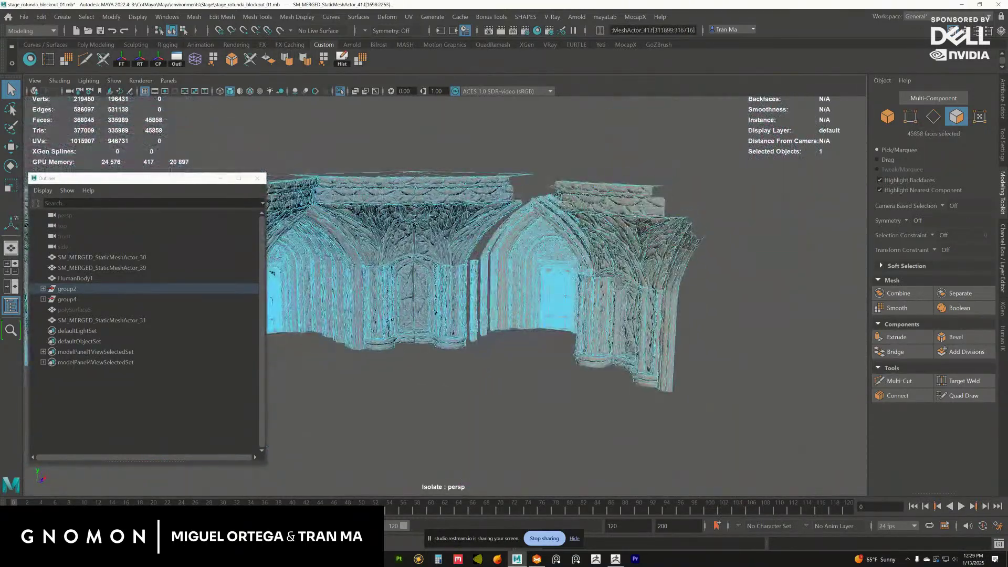
key("Delete")
left_click_drag(525, 265, 591, 206, "alt")
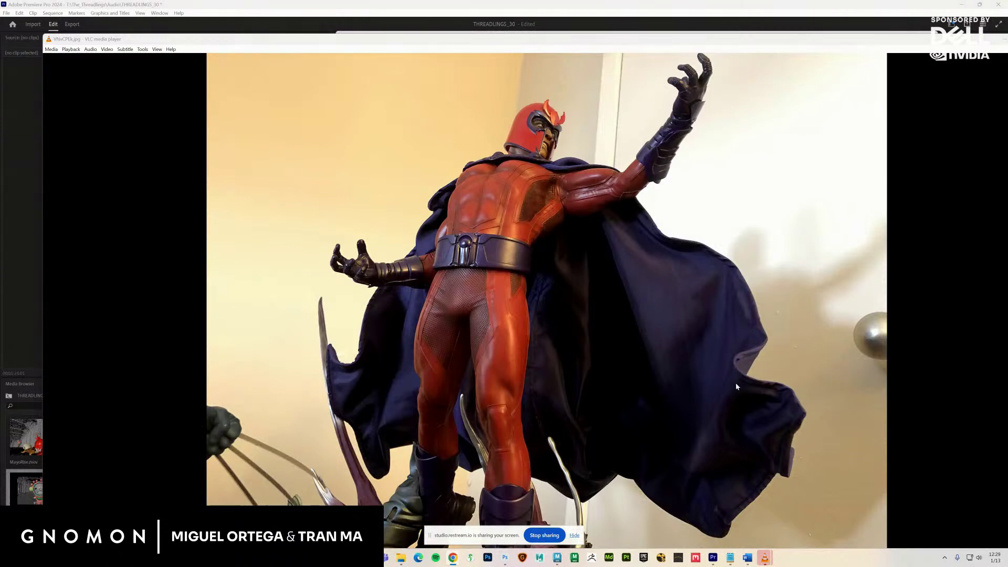
View the caped statue reference photo in VLC media player and close the player.
left_click_drag(866, 42, 850, 17)
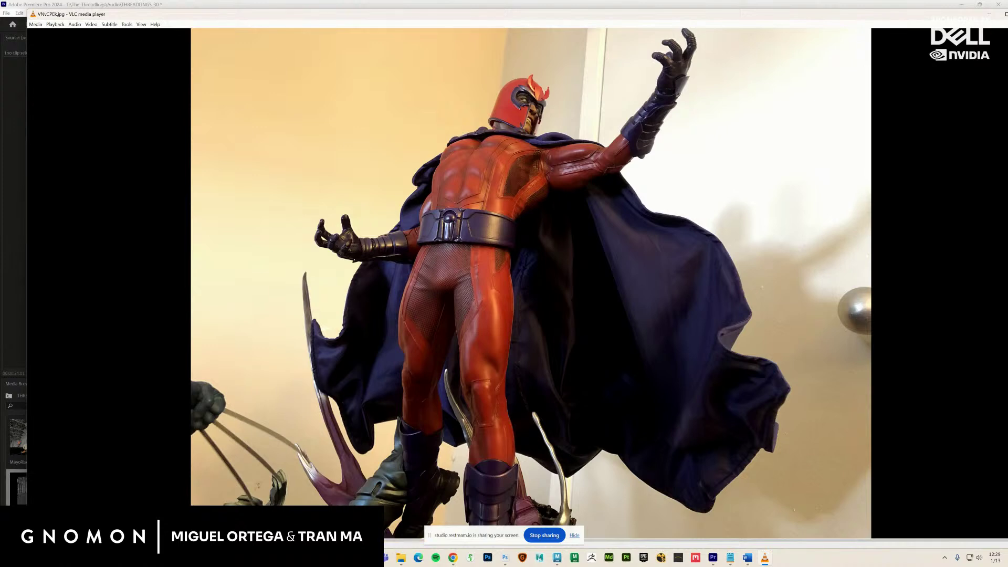
key("alt+Tab")
key("alt+Tab")
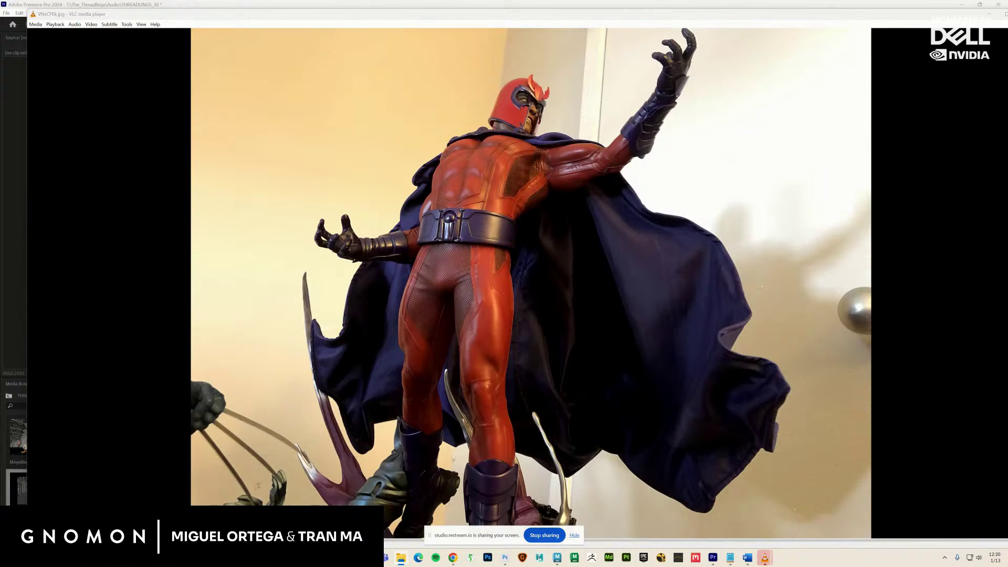
key("n")
key("p")
key("n")
key("p")
key("n")
left_click_drag(969, 17, 939, 31)
key("p")
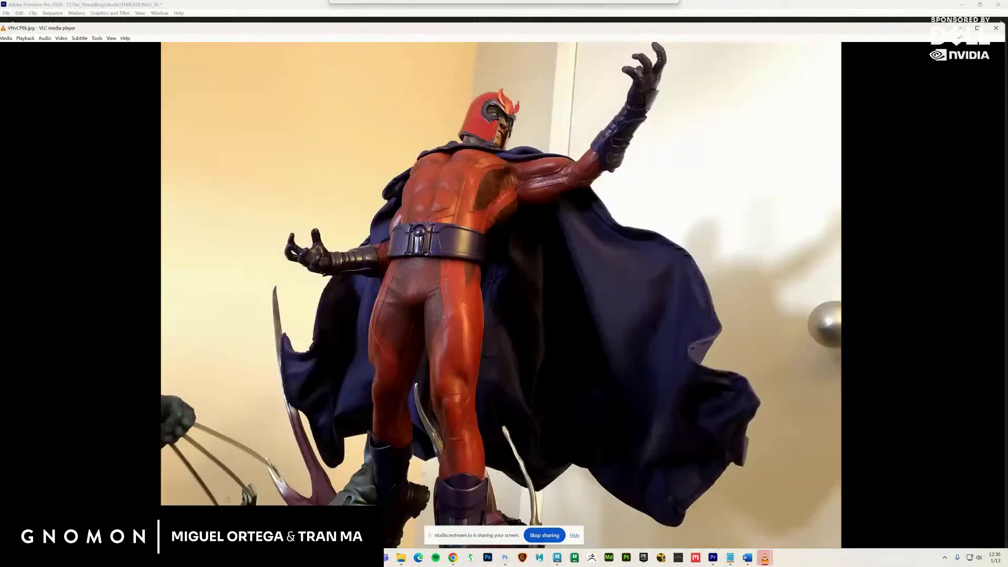
left_click(994, 26)
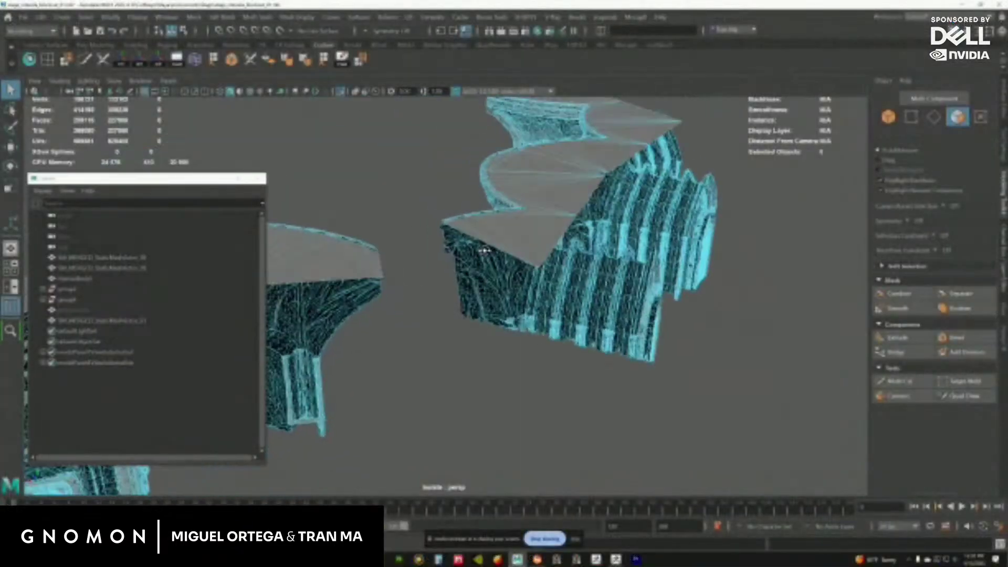
In Maya, delete the remaining arcade faces outside the two-bay section, return to object mode and exit the isolated view.
left_click_drag(484, 250, 535, 275, "alt")
right_click_drag(536, 275, 465, 216, "alt")
left_click_drag(439, 163, 517, 327)
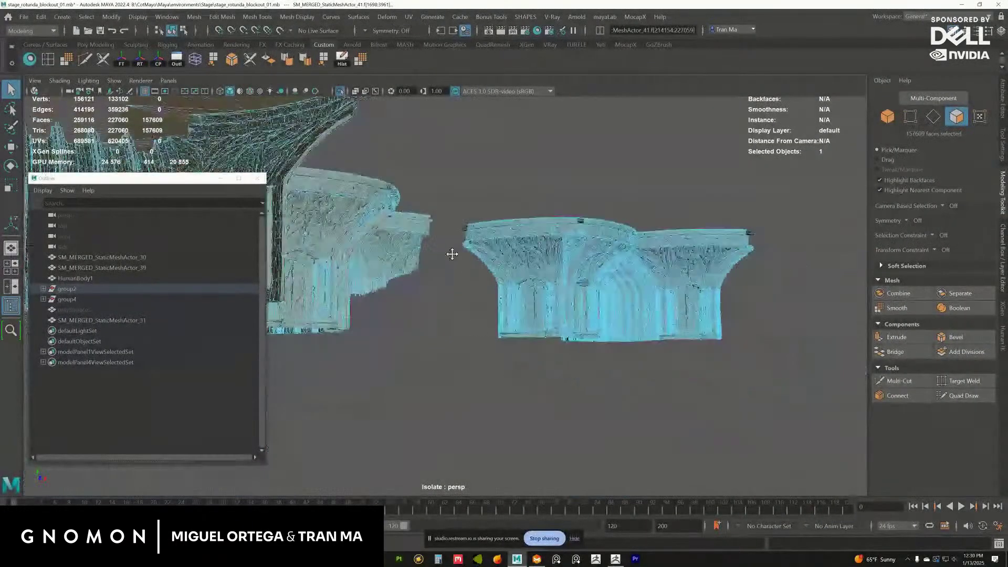
left_click_drag(483, 210, 467, 243, "alt")
key("F8")
left_click(340, 92)
Examine how the trimmed upper arcade lines up with the lower arcade and the floor surfaces.
left_click_drag(444, 165, 473, 247, "alt")
right_click_drag(473, 247, 517, 336, "alt")
middle_click_drag(517, 336, 493, 254, "alt")
left_click(475, 265)
right_click_drag(493, 255, 515, 250, "alt")
left_click(515, 251)
middle_click_drag(486, 264, 456, 253, "alt")
left_click_drag(455, 254, 436, 231, "alt")
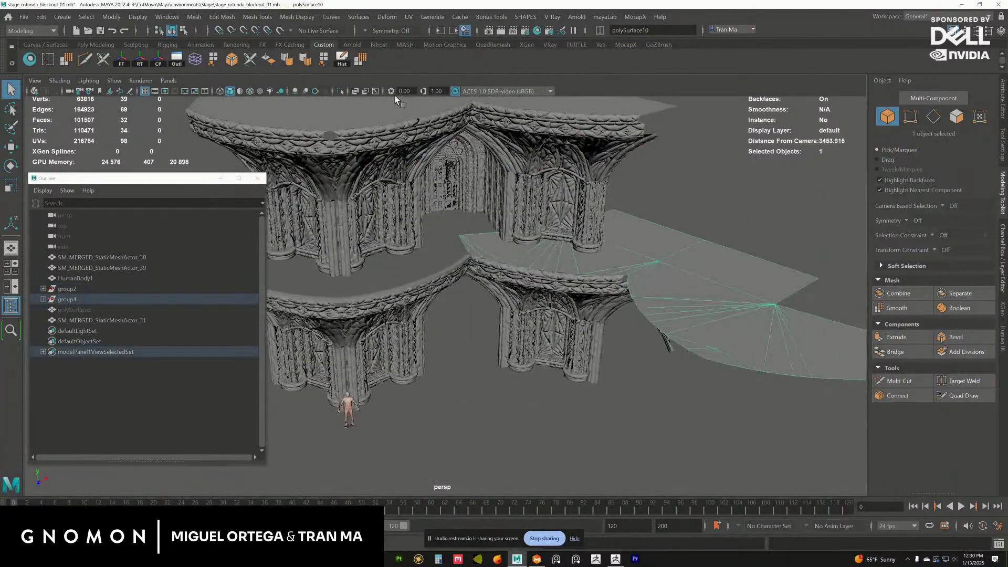
left_click_drag(503, 250, 320, 275, "alt")
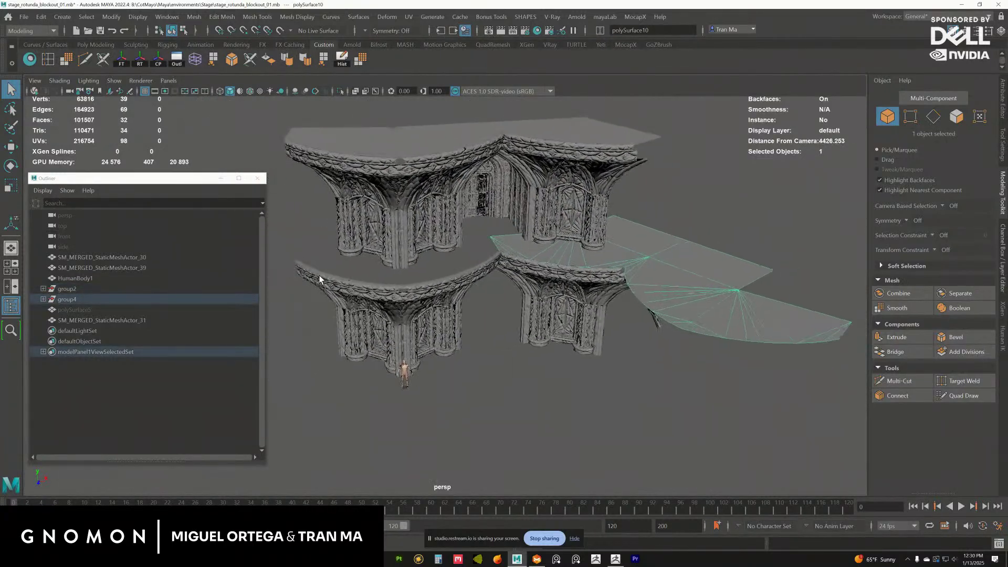
Combine the lower arcade SM_MERGED_StaticMeshActor_31 and the upper arcade SM_MERGED_StaticMeshActor_41 into one mesh.
left_click(97, 320)
left_click_drag(410, 175, 445, 269, "alt")
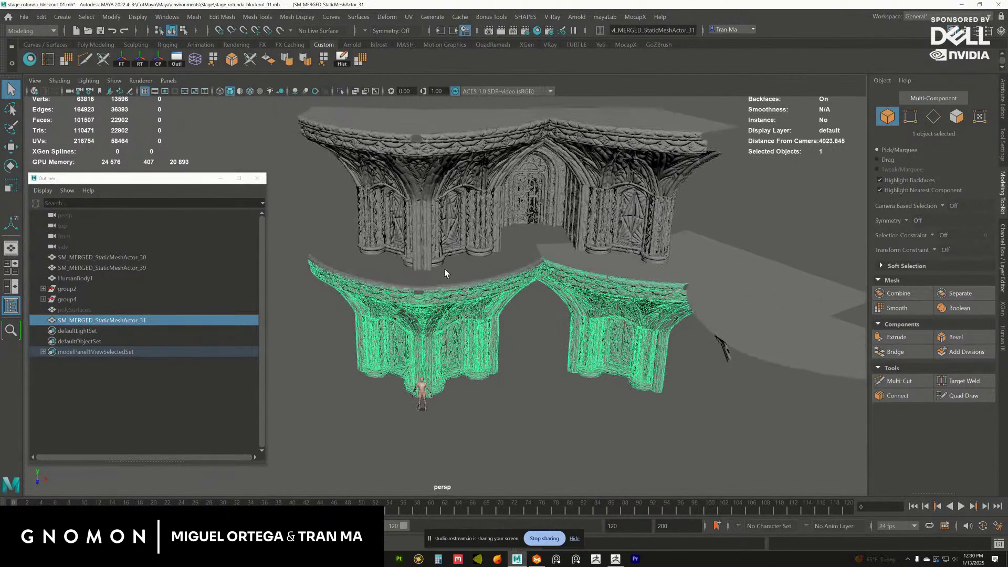
left_click(469, 246, "shift")
key("space")
left_click(275, 279)
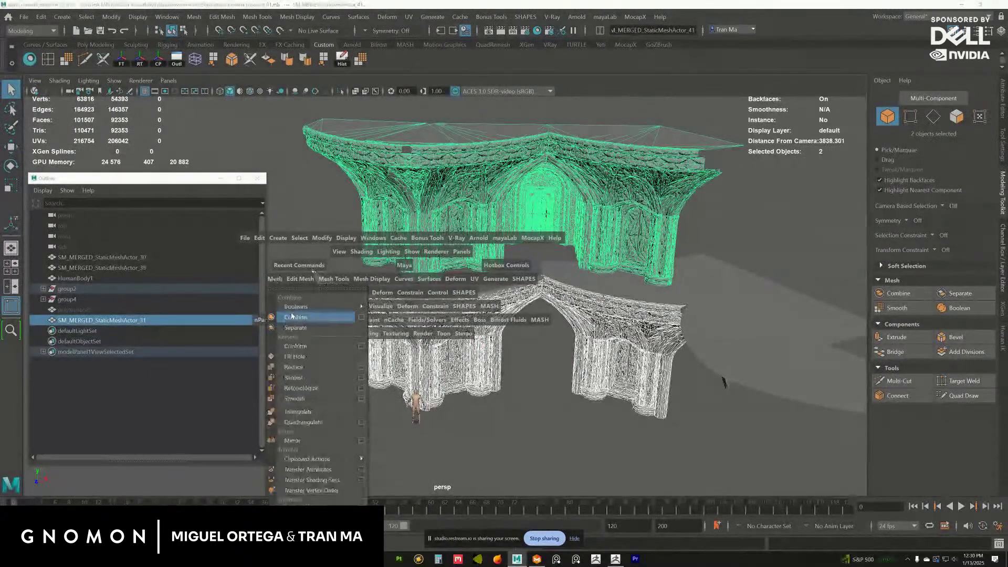
middle_click_drag(393, 272, 374, 267, "alt")
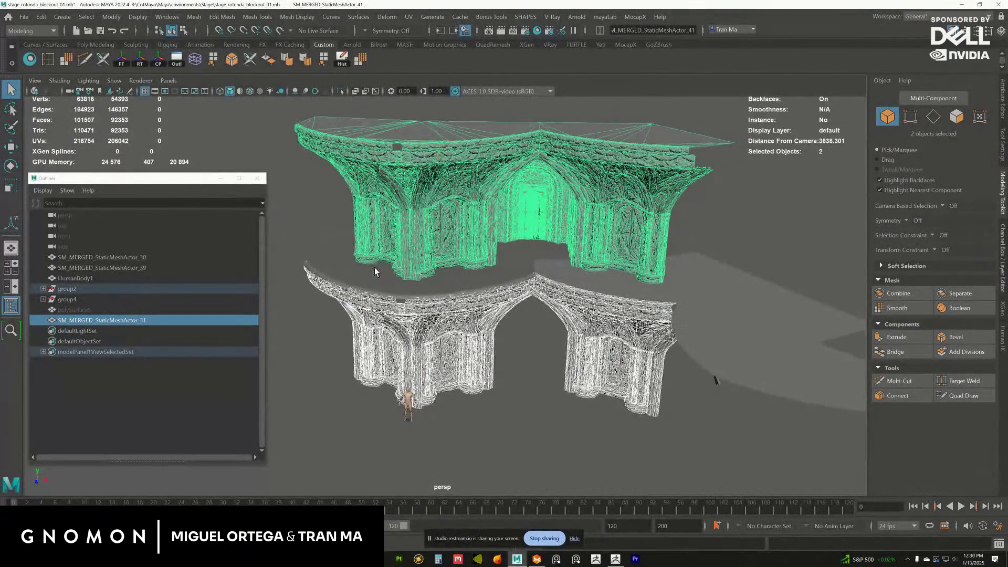
left_click_drag(375, 271, 378, 276, "alt")
key("space")
left_click(252, 286)
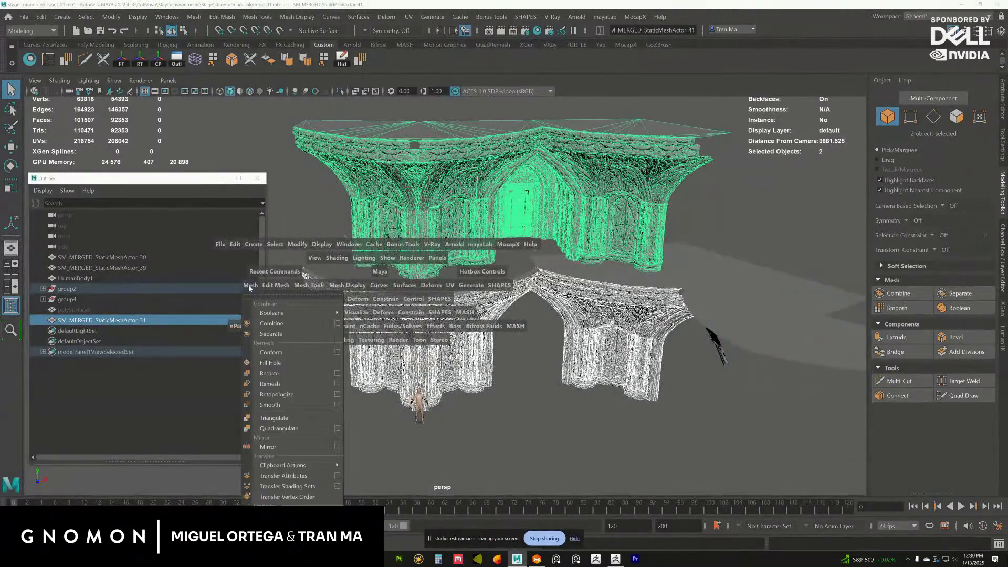
left_click(278, 323)
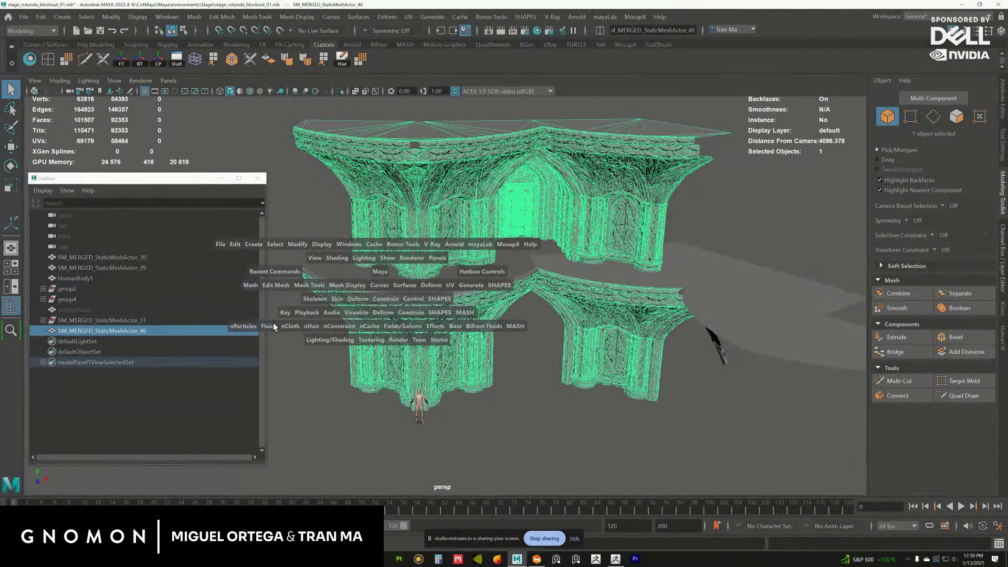
Export the combined arcade mesh as an OBJ named buildingblock into the marvelousblock folder.
left_click(23, 17)
left_click(71, 169)
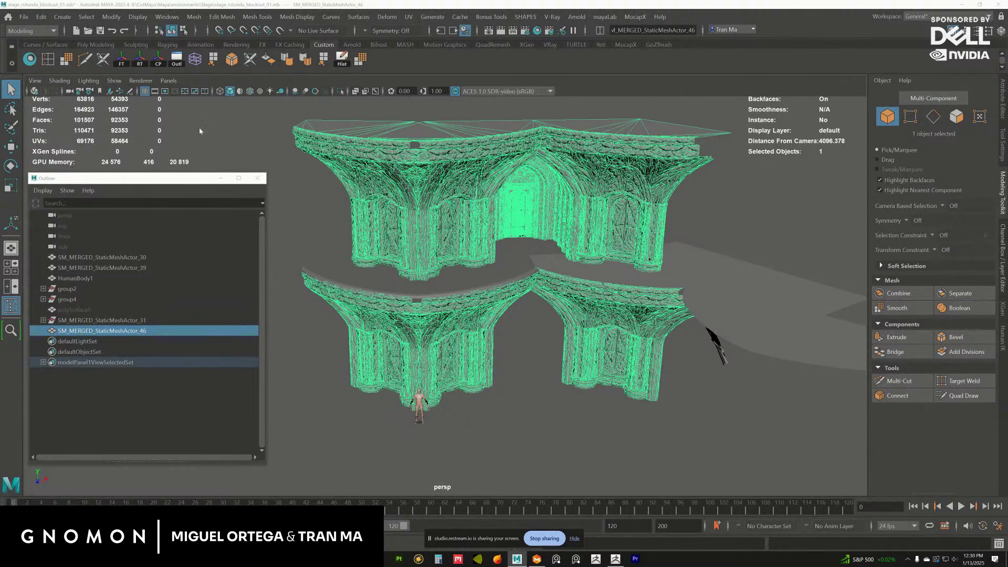
left_click_drag(924, 172, 1007, 144)
type("buildingblock")
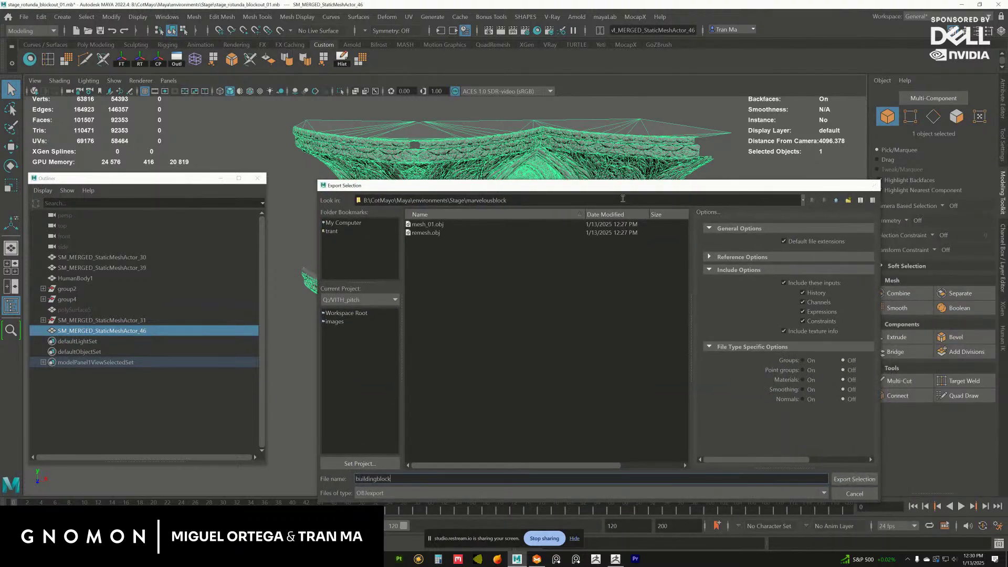
key("Return")
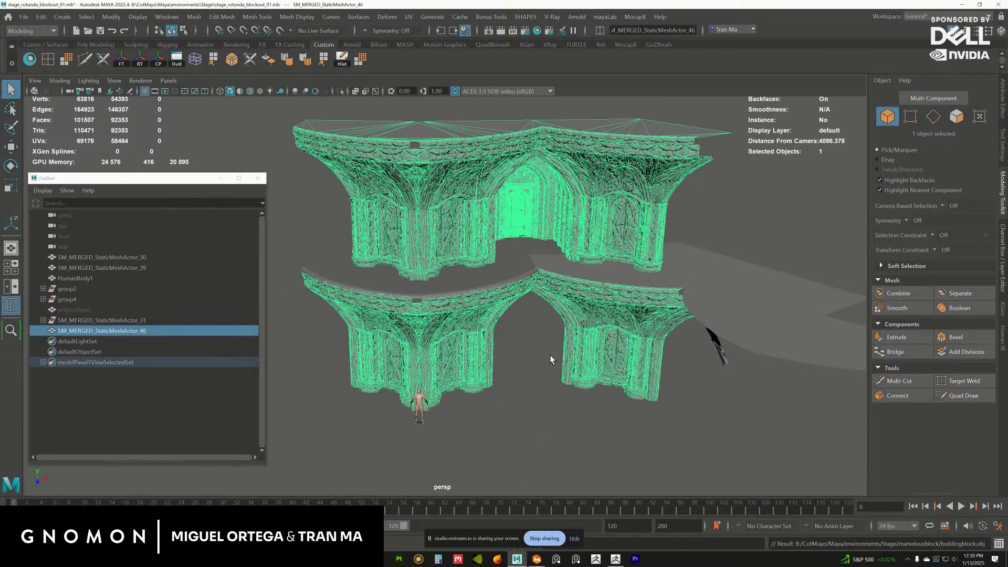
Import the remeshed floor file remesh.obj into the scene.
middle_click_drag(540, 339, 528, 340, "alt")
scroll(520, 424, "up", 2)
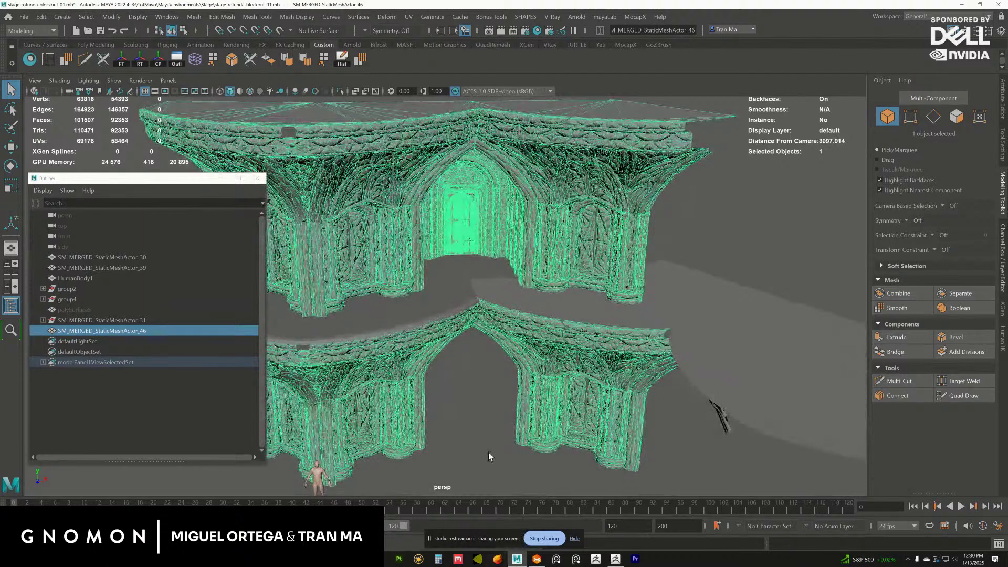
scroll(520, 424, "up", 2)
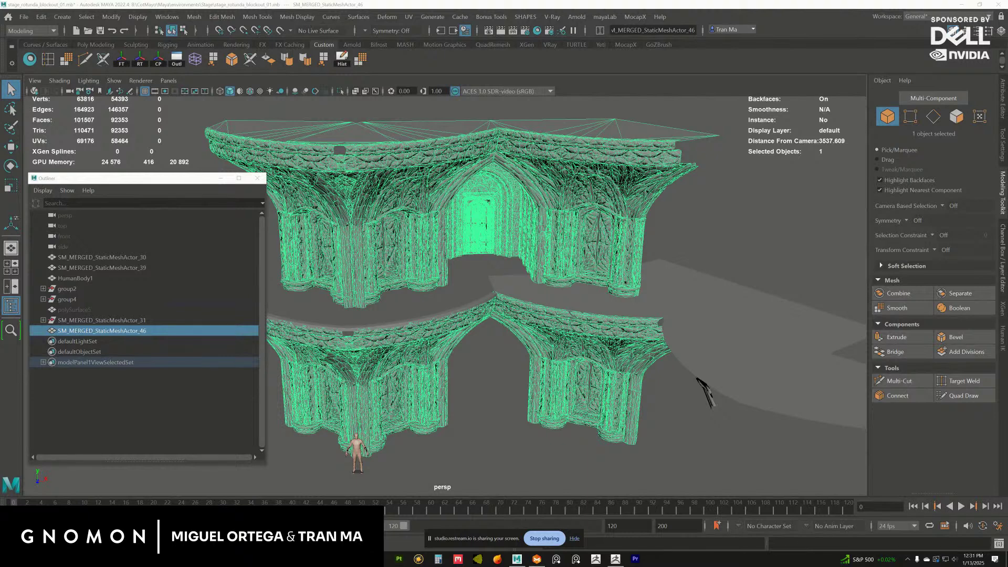
left_click_drag(968, 236, 663, 276)
left_click_drag(488, 282, 497, 261, "alt")
left_click(497, 261)
middle_click_drag(497, 261, 526, 286, "alt")
right_click_drag(527, 286, 509, 284, "alt")
middle_click_drag(509, 284, 492, 304, "alt")
left_click_drag(492, 304, 504, 292, "alt")
left_click(498, 342)
left_click_drag(498, 341, 530, 340, "alt")
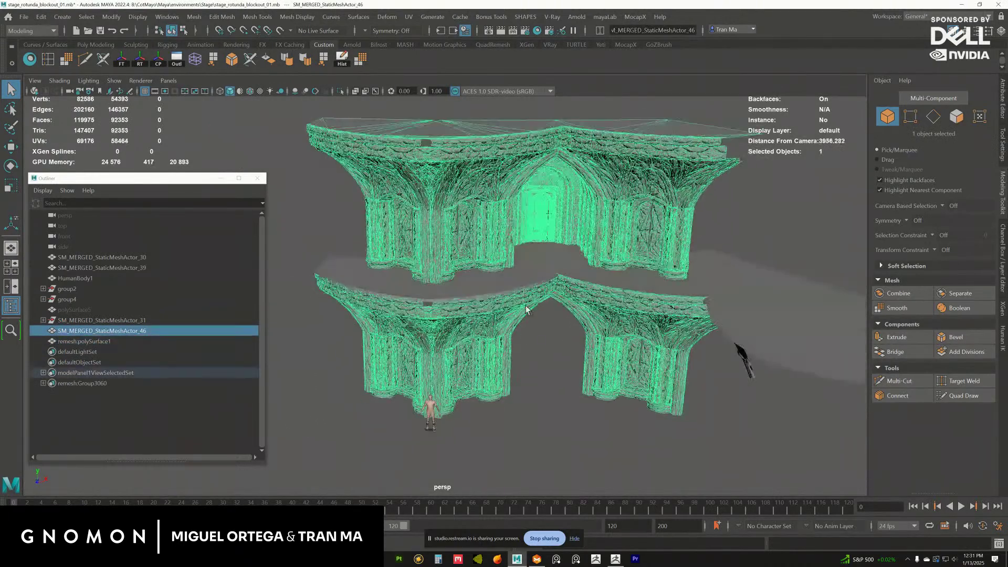
Select the imported floor mesh remesh:polySurface1 between the two arcade levels and isolate it in the viewport.
left_click(542, 268)
middle_click_drag(541, 267, 509, 288, "alt")
left_click_drag(508, 288, 514, 288, "alt")
left_click(482, 361)
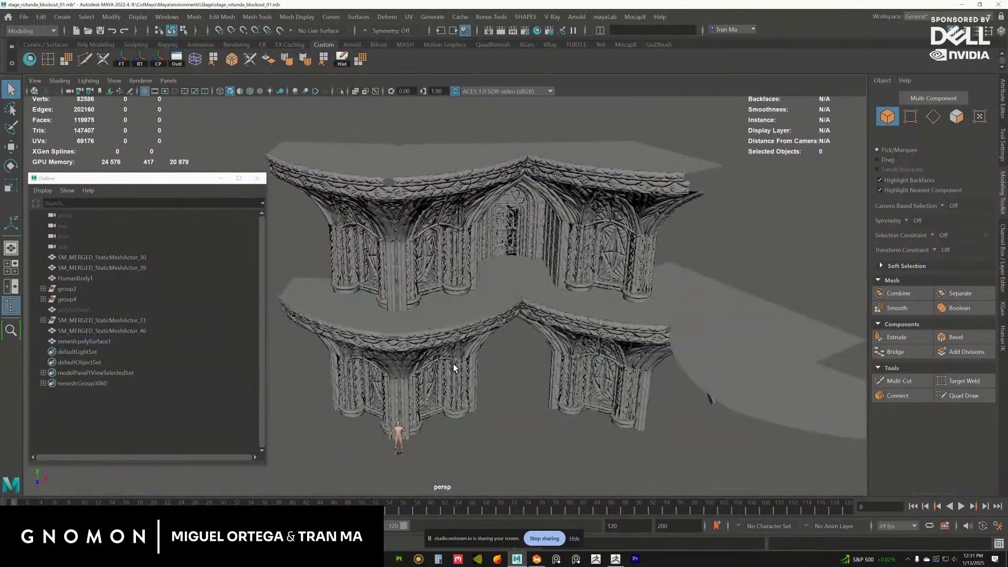
left_click(455, 365)
middle_click_drag(476, 336, 499, 323, "alt")
left_click(498, 317)
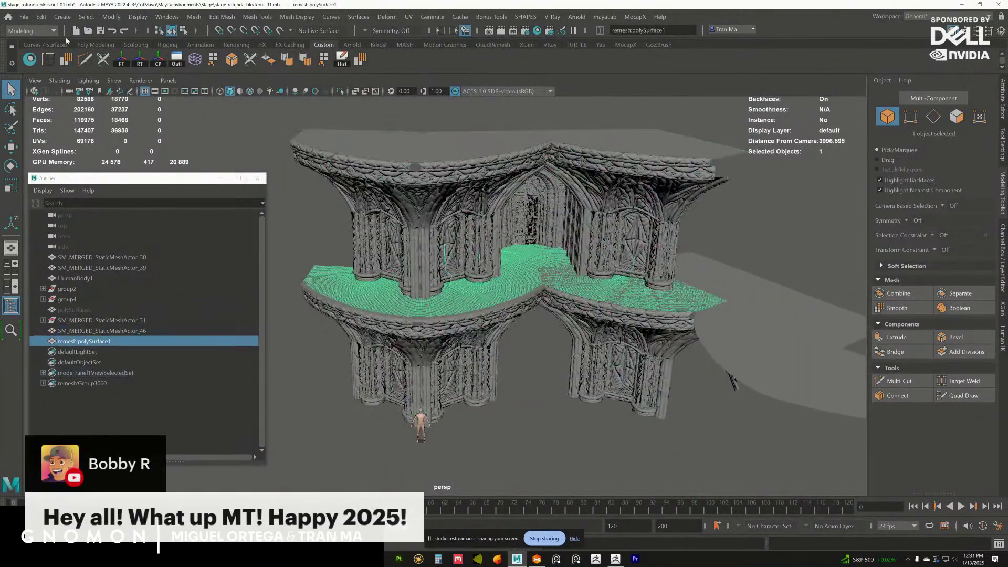
left_click(41, 17)
mouse_move(24, 16)
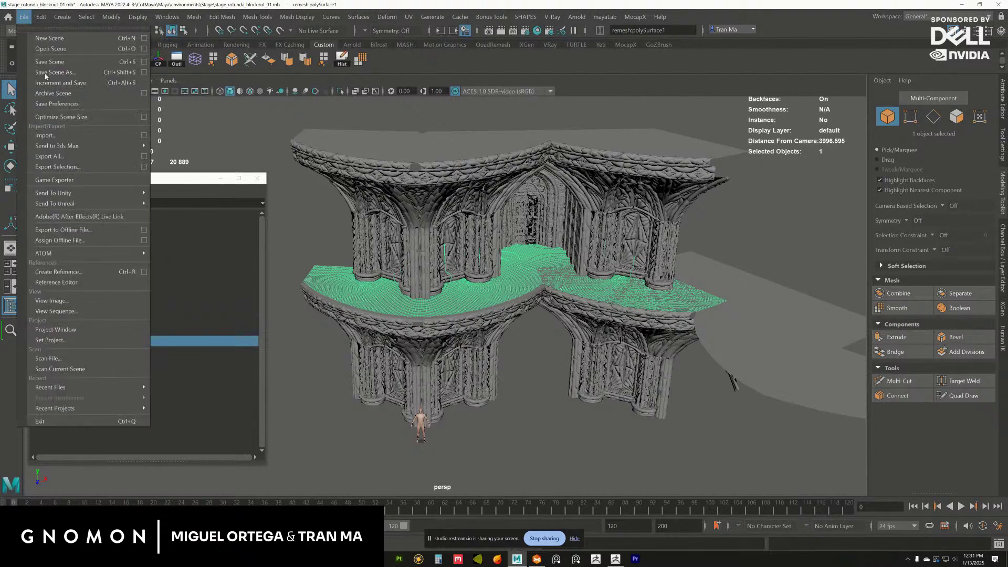
left_click(69, 165)
left_click(340, 91)
left_click(445, 179)
left_click_drag(444, 178, 425, 194, "alt")
left_click(441, 220)
Export the isolated floor mesh as an OBJ named 2ndfloorblock into the marvelousblock folder.
left_click(24, 17)
left_click(63, 168)
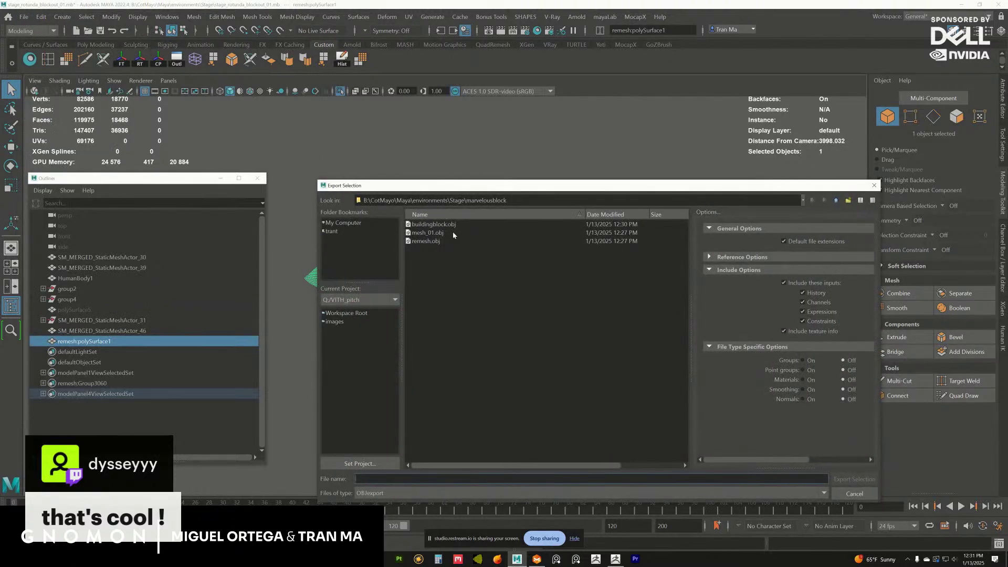
type("floo")
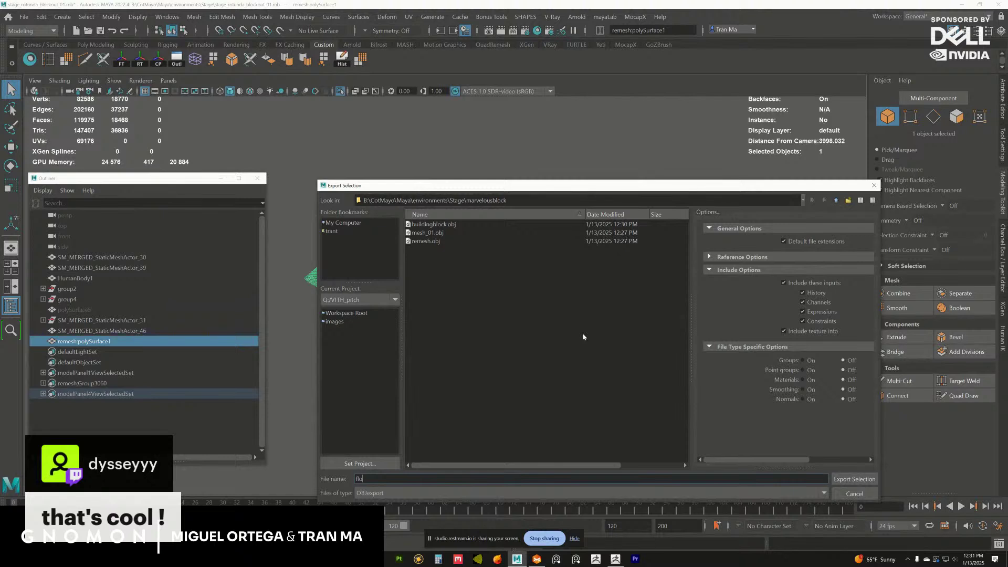
key("BackSpace")
key("BackSpace")
key("BackSpace")
type("2ndfloorblock")
key("Return")
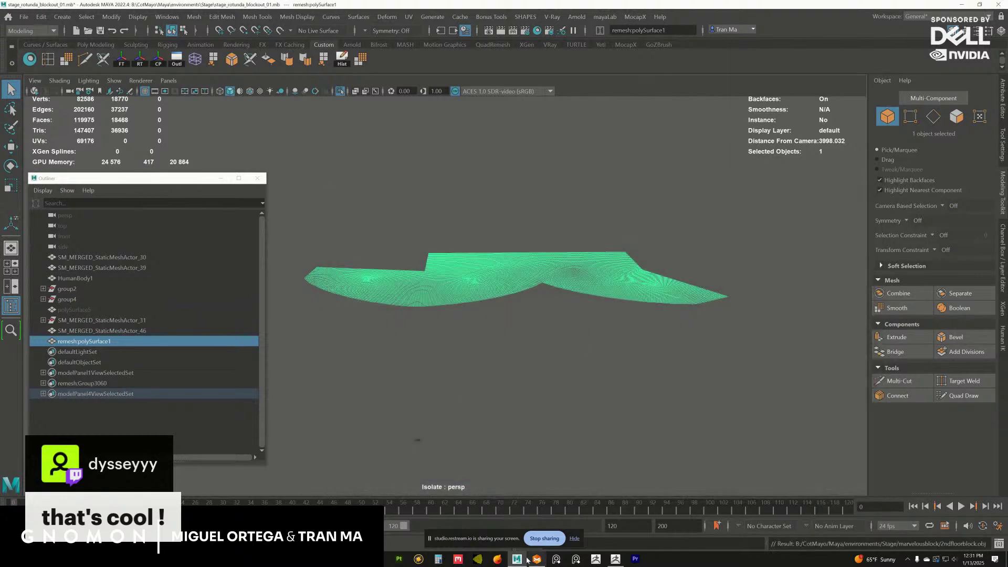
Switch to Marvelous Designer, skip the update, accept the startup settings and dismiss the welcome notice.
left_click(536, 559)
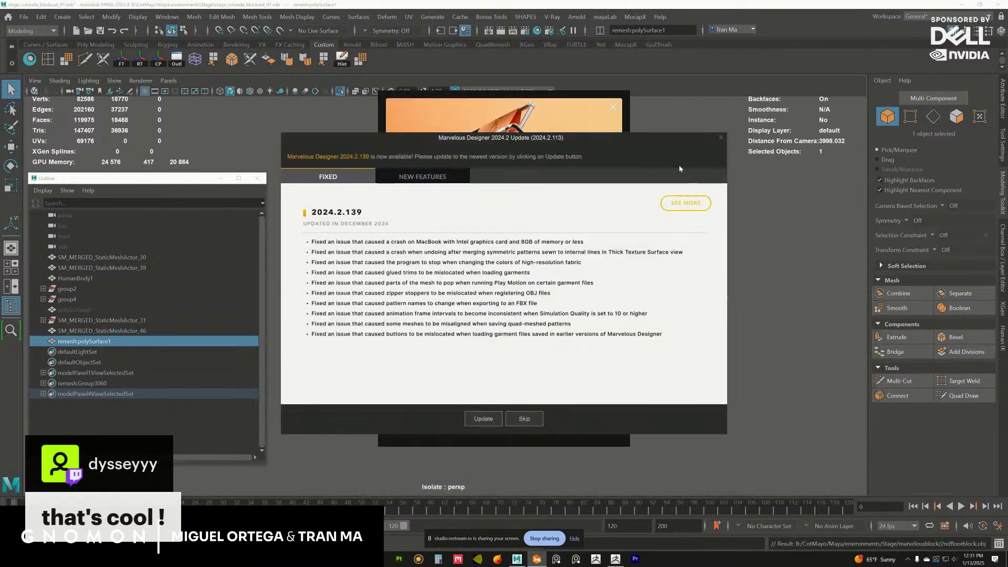
left_click(524, 419)
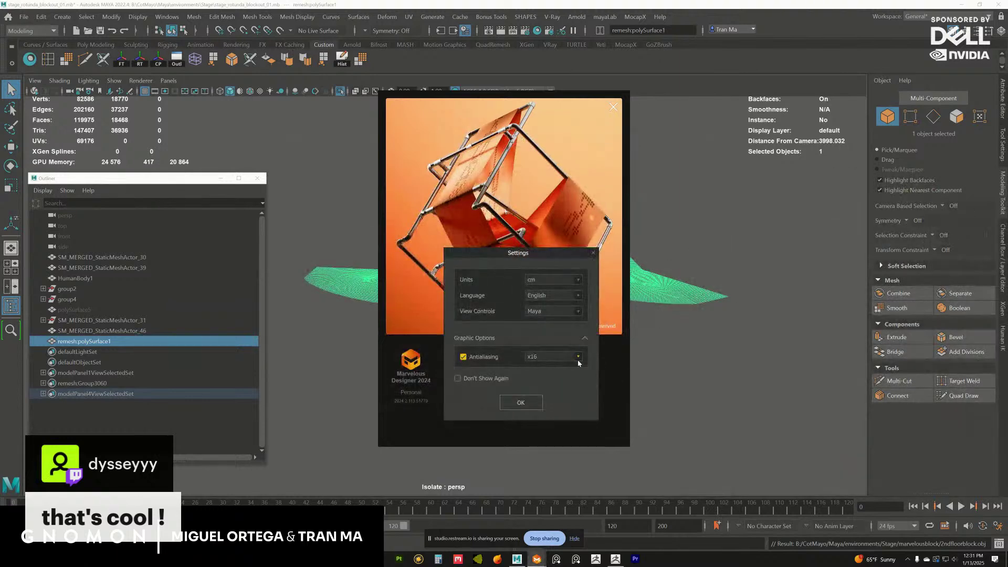
left_click(522, 403)
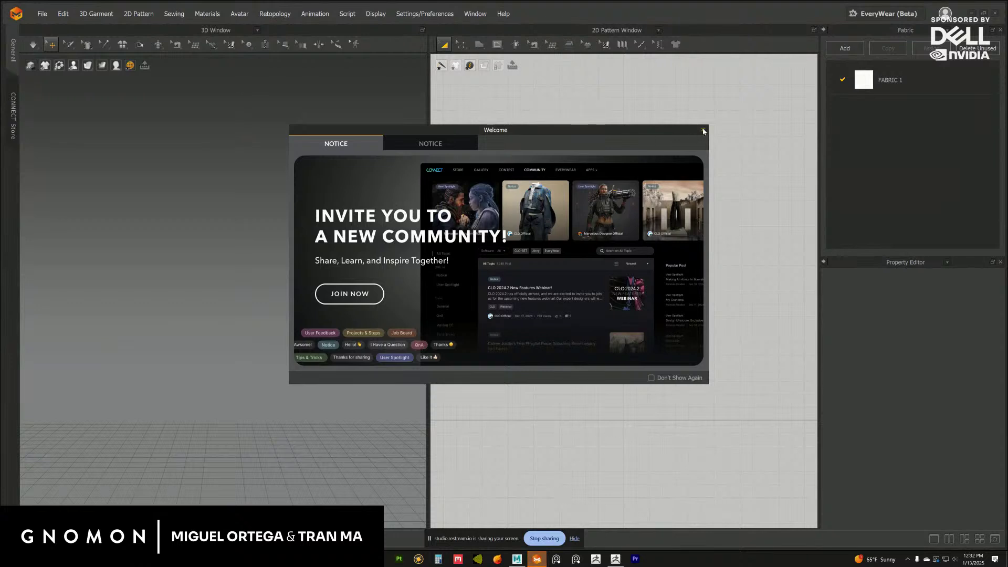
left_click(703, 129)
left_click(574, 539)
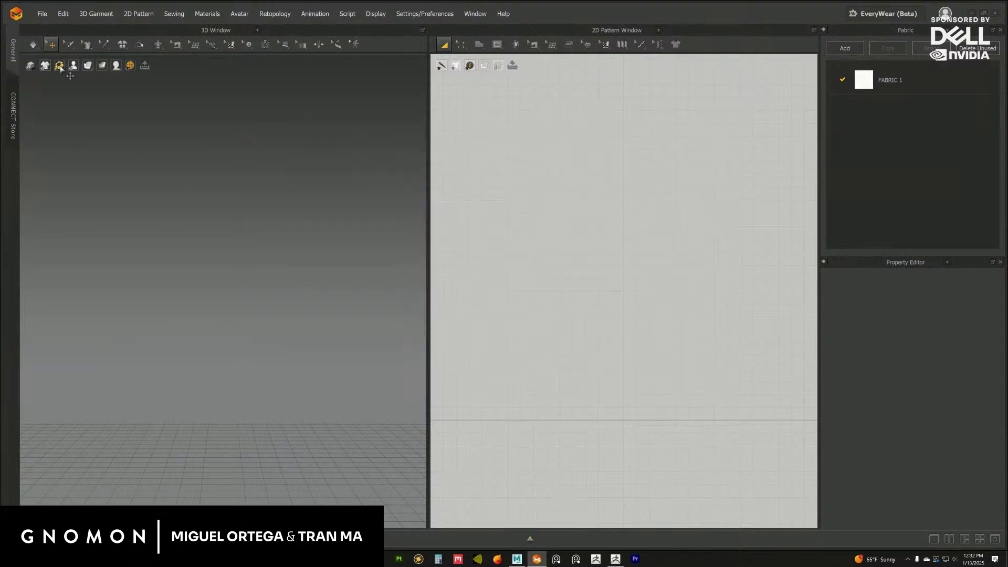
Import the second-floor slab OBJ into the empty project.
left_click(39, 14)
mouse_move(63, 99)
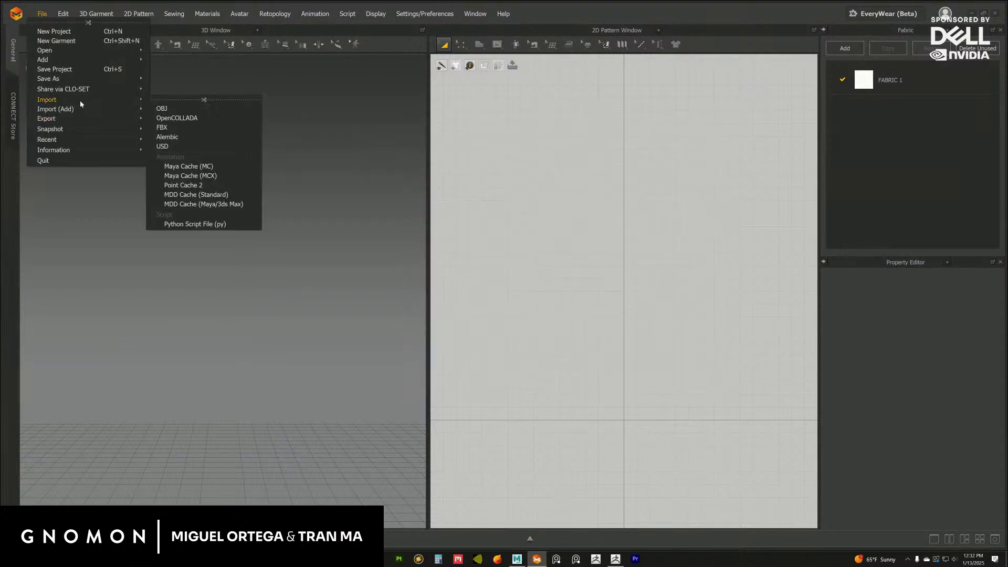
left_click(164, 110)
left_click_drag(603, 140, 1007, 140)
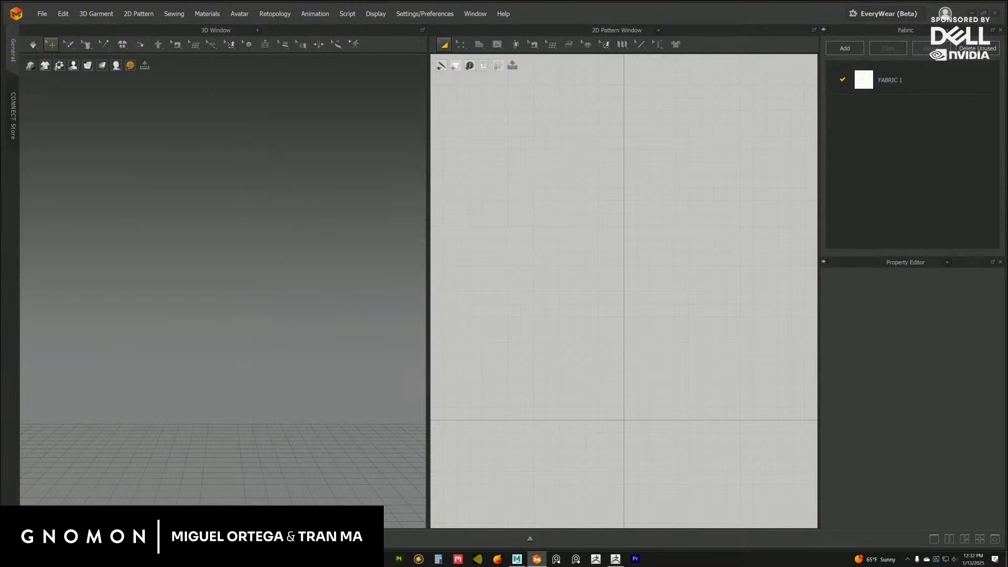
left_click(505, 379)
left_click(500, 325)
Widen the 3D Window by narrowing the 2D Pattern Window.
middle_click_drag(237, 361, 291, 356)
scroll(291, 355, "down", 3)
right_click_drag(287, 357, 333, 336)
scroll(301, 391, "up", 3)
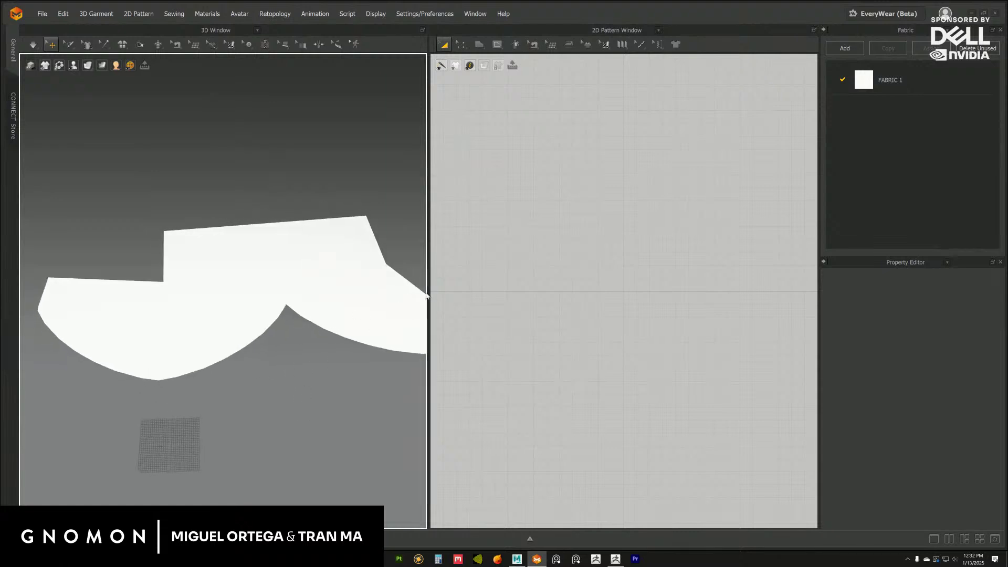
left_click_drag(427, 293, 592, 276)
right_click_drag(479, 293, 452, 266)
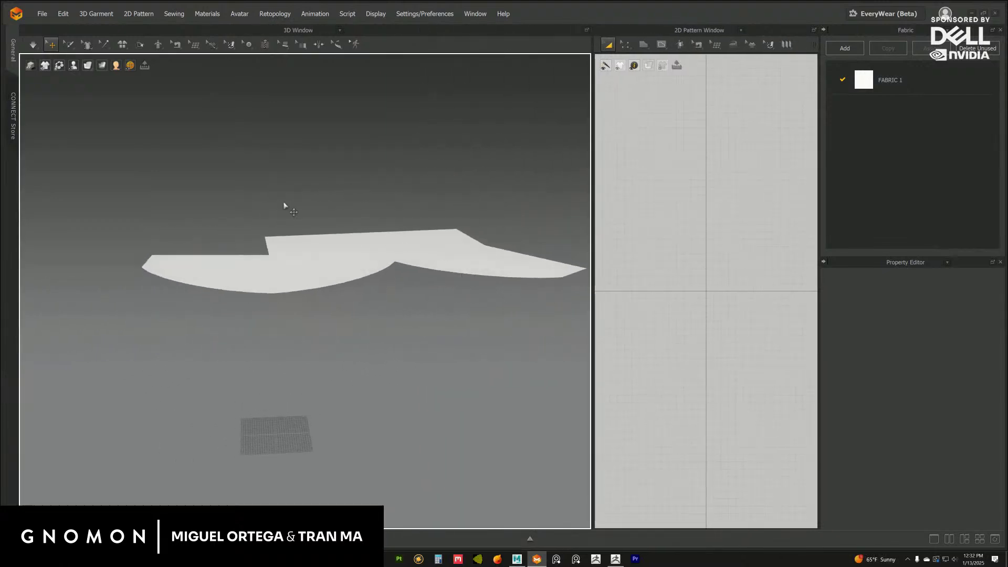
Import the two-level arcade OBJ as an avatar with load type Open at 100% scale in cm (DAZ Studio).
left_click(42, 13)
left_click(173, 111)
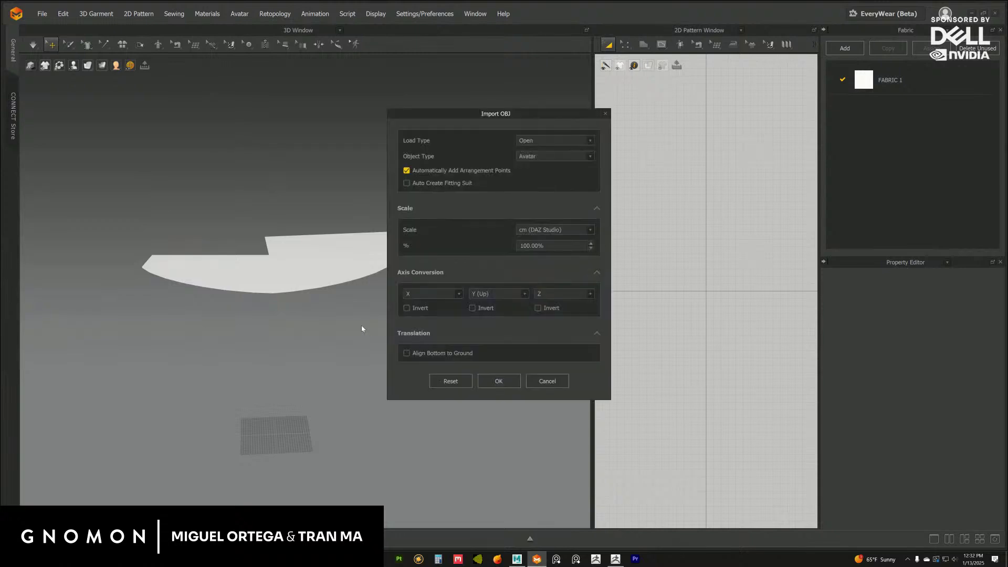
left_click(499, 381)
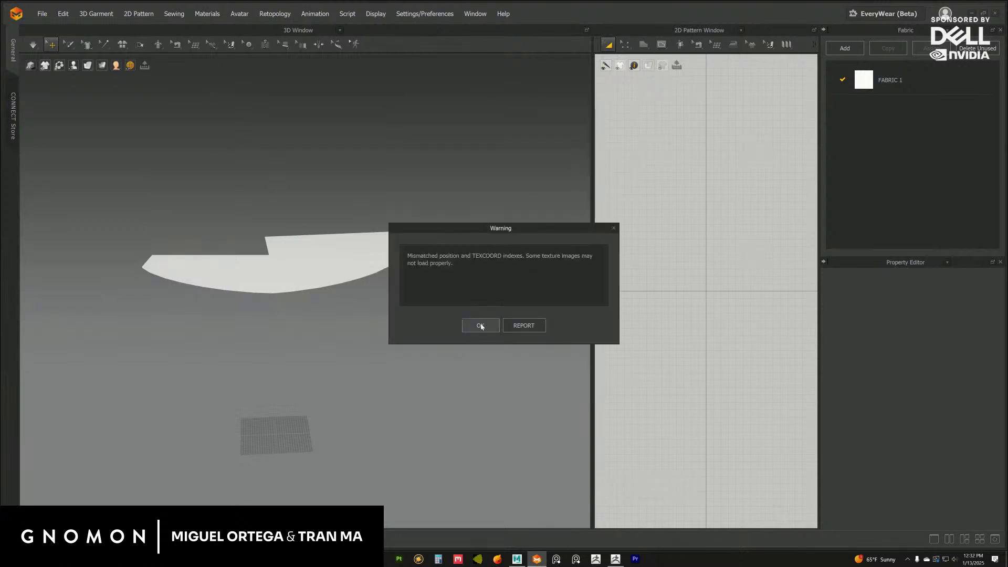
left_click(483, 327)
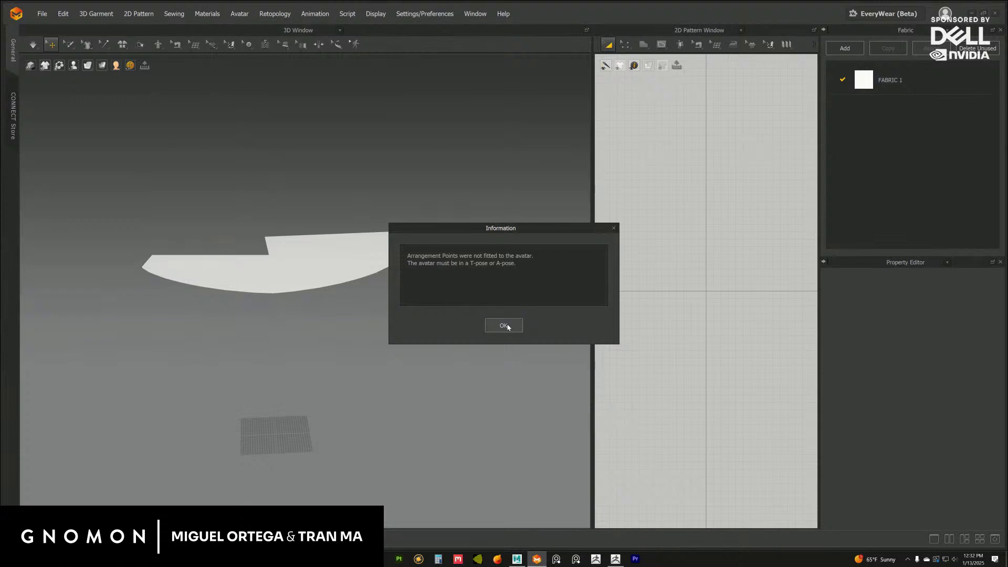
left_click(504, 326)
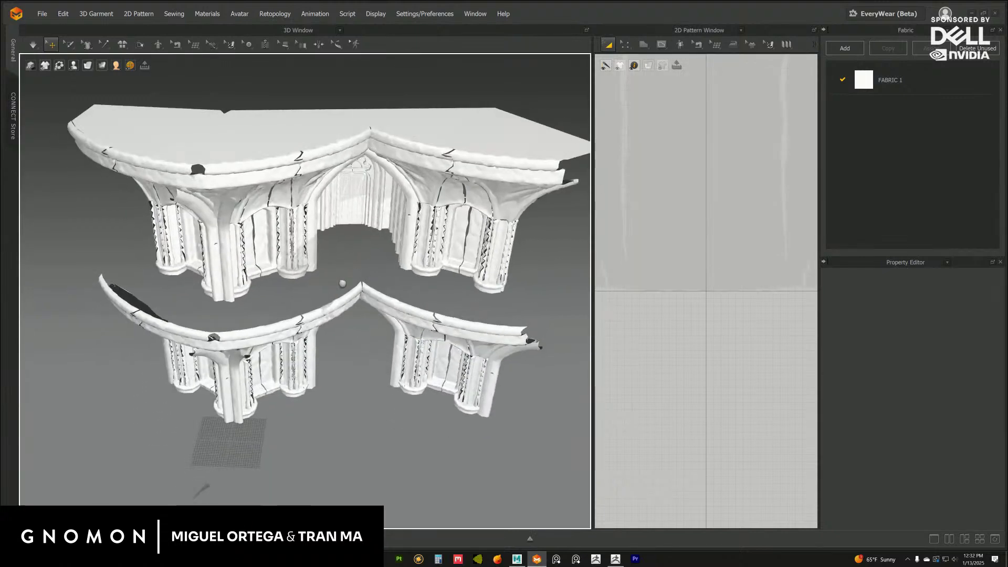
Add the second-floor OBJ to the scene as an avatar at 100% scale in cm (DAZ Studio).
left_click(42, 14)
mouse_move(89, 110)
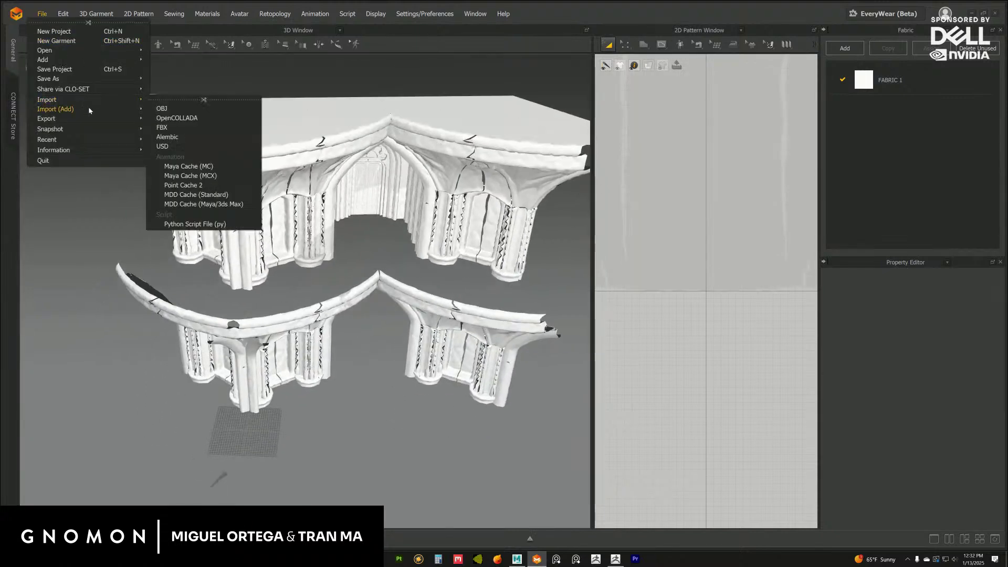
left_click(172, 126)
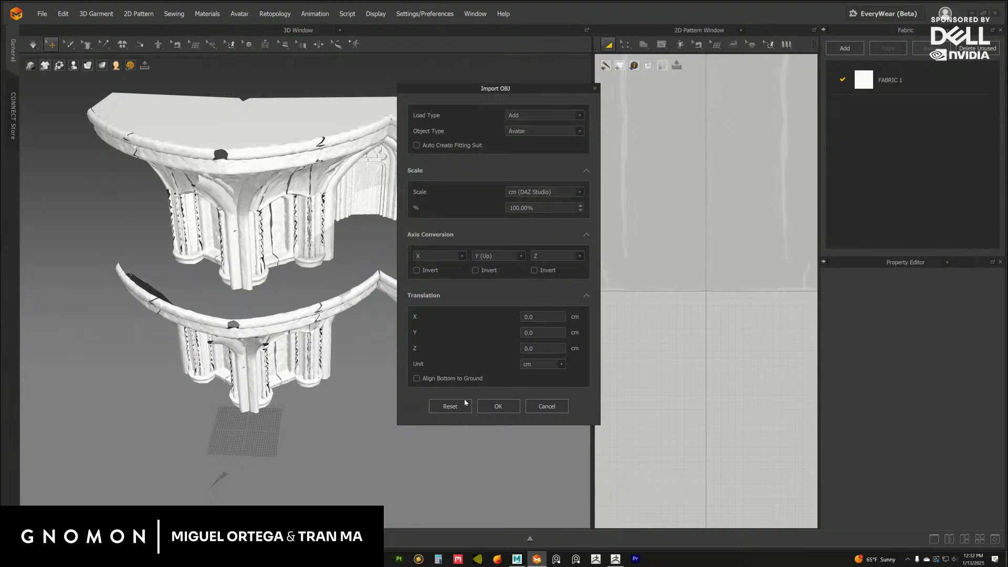
left_click(482, 406)
left_click(504, 323)
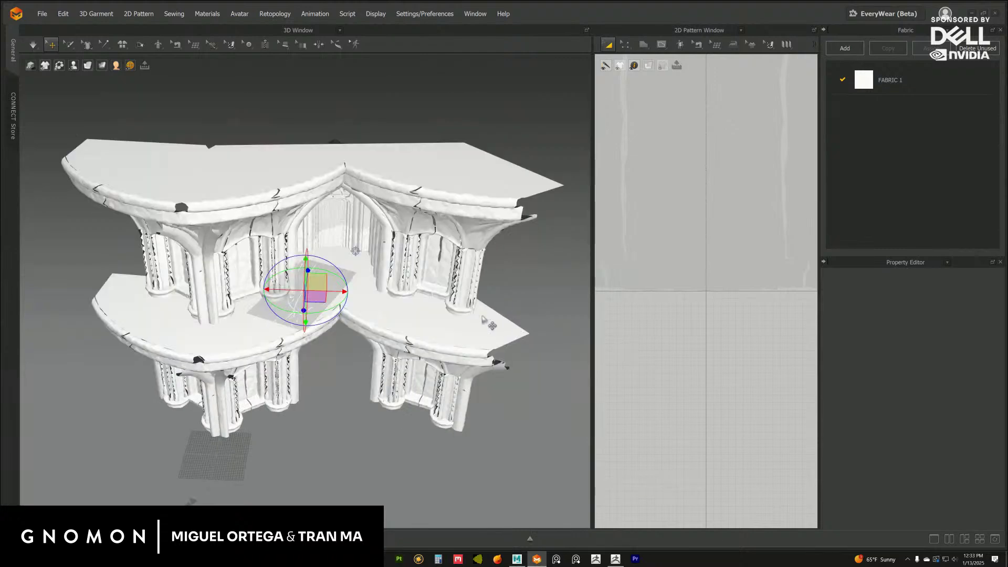
Select the floor mesh and examine its surface shadow and its fit against the arcade columns and ledge.
scroll(225, 431, "up", 5)
left_click(353, 414)
right_click_drag(374, 308, 376, 334)
left_click(359, 270)
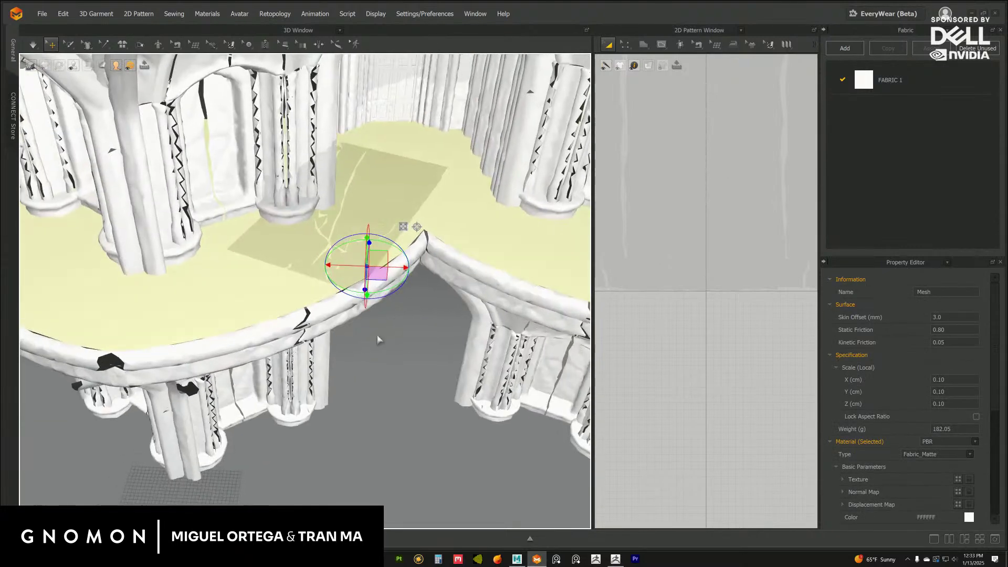
scroll(356, 384, "down", 5)
middle_click_drag(342, 362, 363, 349)
scroll(295, 361, "up", 7)
right_click_drag(304, 389, 326, 331)
right_click_drag(410, 376, 331, 244)
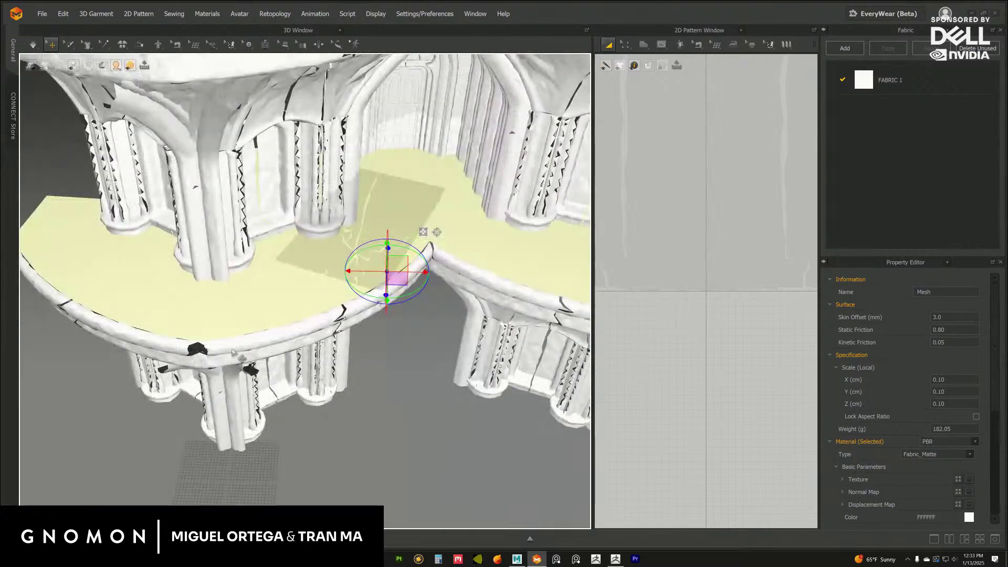
right_click_drag(325, 308, 372, 356)
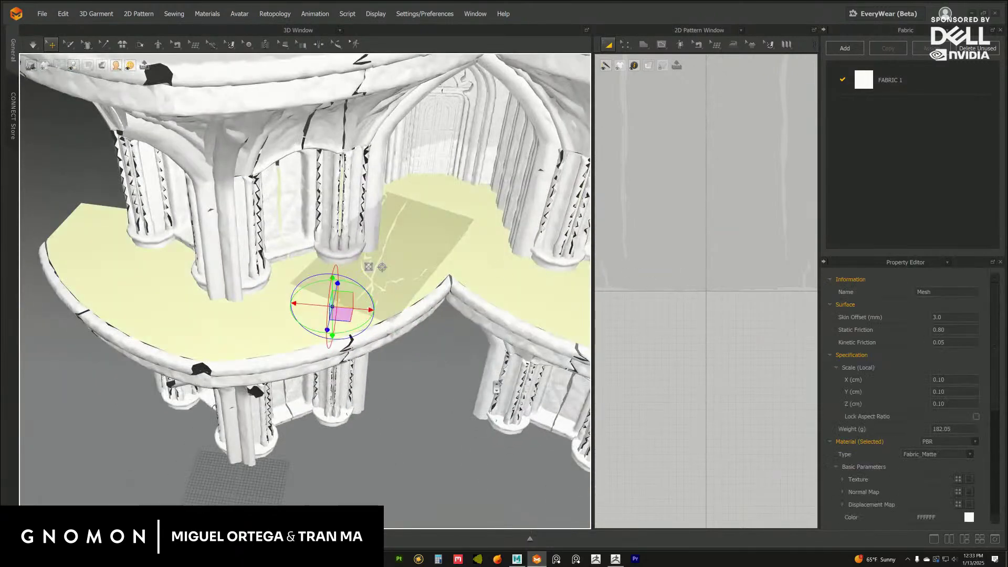
Change the arcade mesh's material color to a muted dark red.
scroll(496, 387, "down", 3)
left_click(512, 242)
scroll(972, 420, "down", 3)
left_click(968, 464)
left_click_drag(409, 154, 371, 149)
left_click(474, 394)
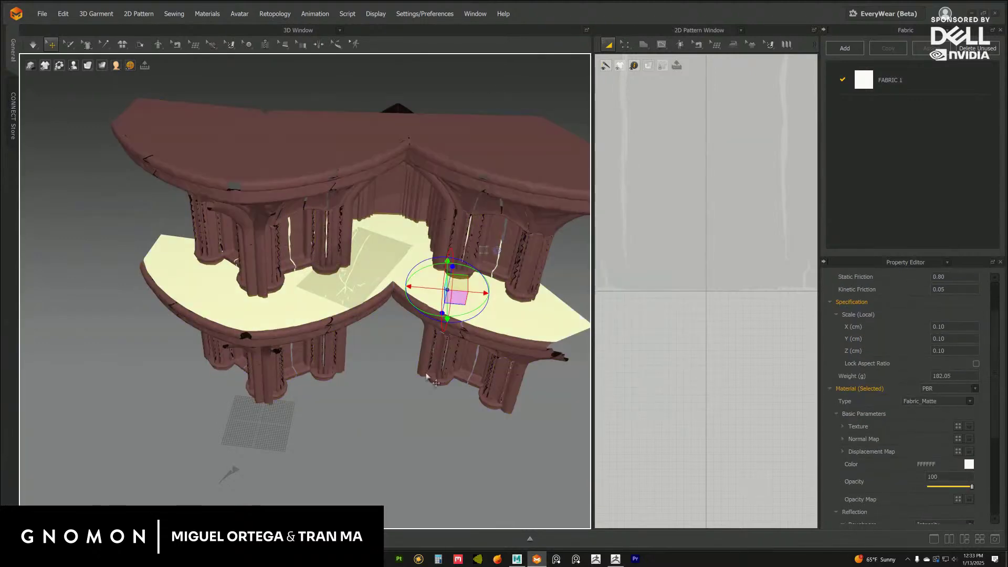
Change the floor mesh's material color to a grey-beige palette swatch.
left_click(968, 464)
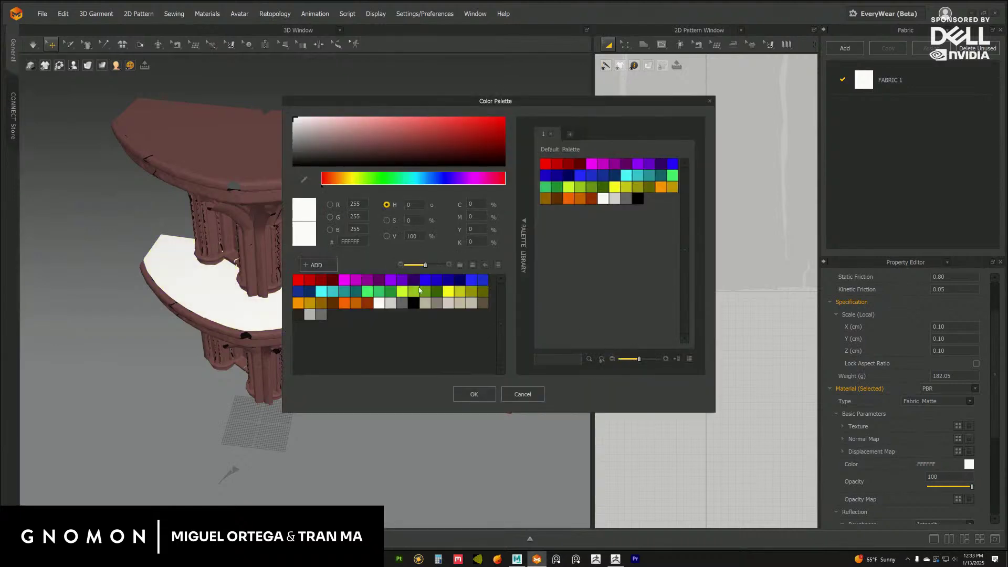
left_click(433, 304)
left_click(473, 394)
left_click(448, 422)
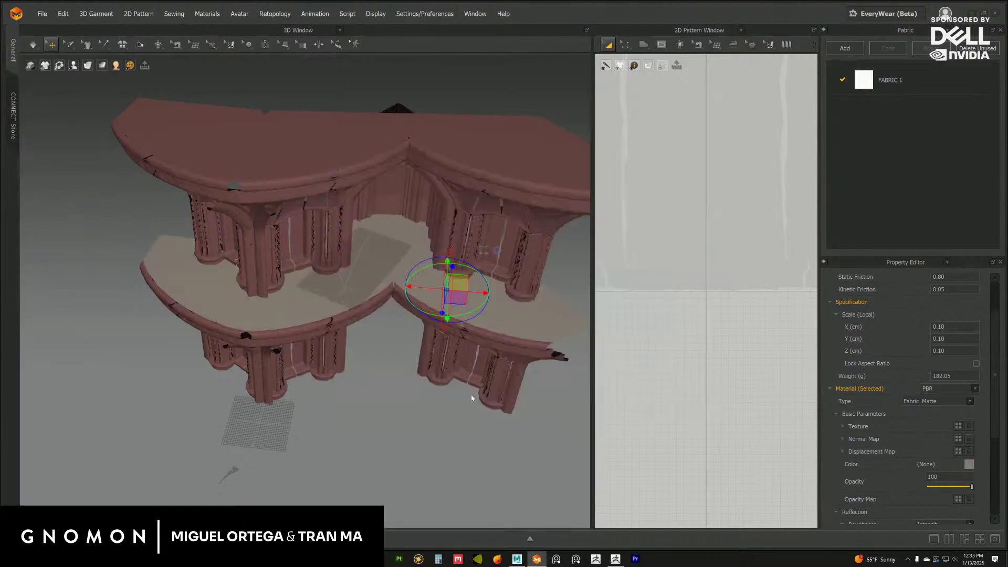
Show the Scene Browser in place of the fabric list and select the environment light for the shadowed floor.
mouse_move(400, 333)
middle_mouse_down()
mouse_move(378, 353)
mouse_move(389, 342)
middle_mouse_up()
left_click(372, 284)
scroll(399, 341, "up", 5)
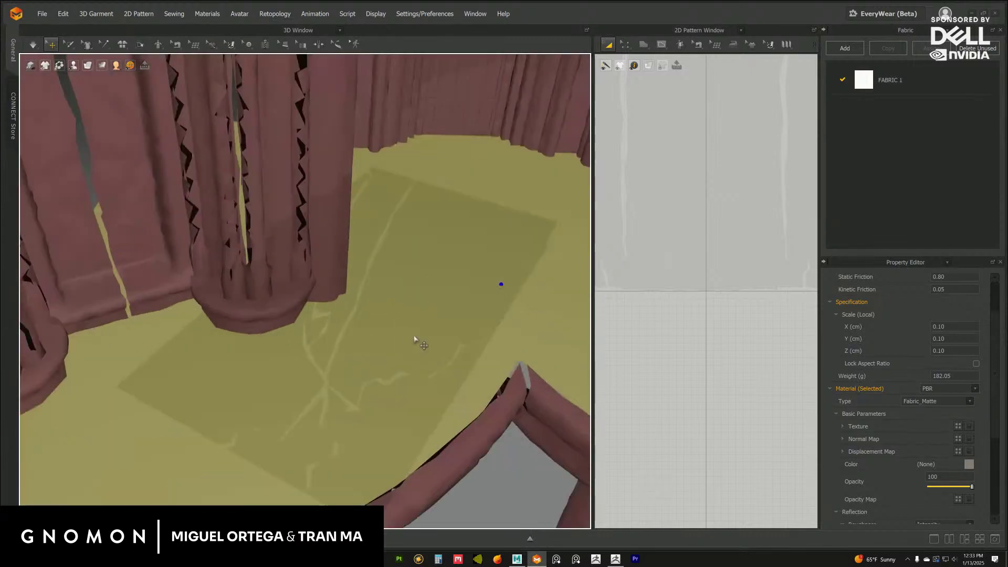
left_click(906, 30)
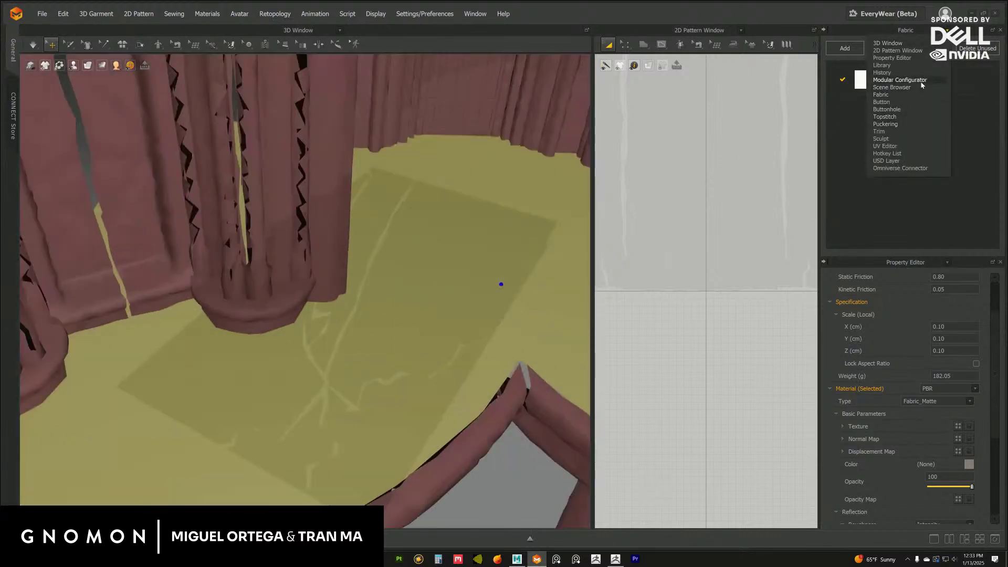
left_click(910, 88)
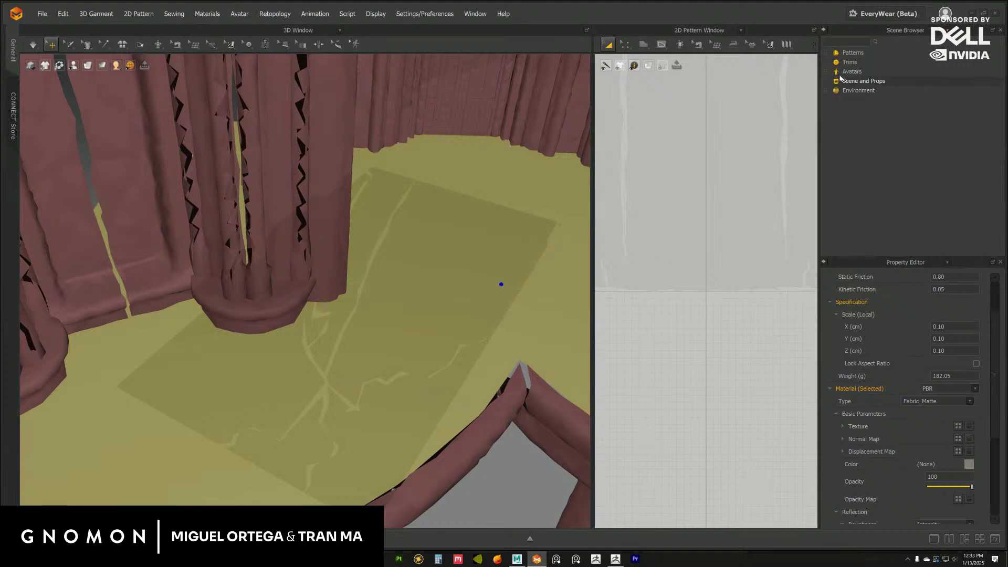
left_click(826, 92)
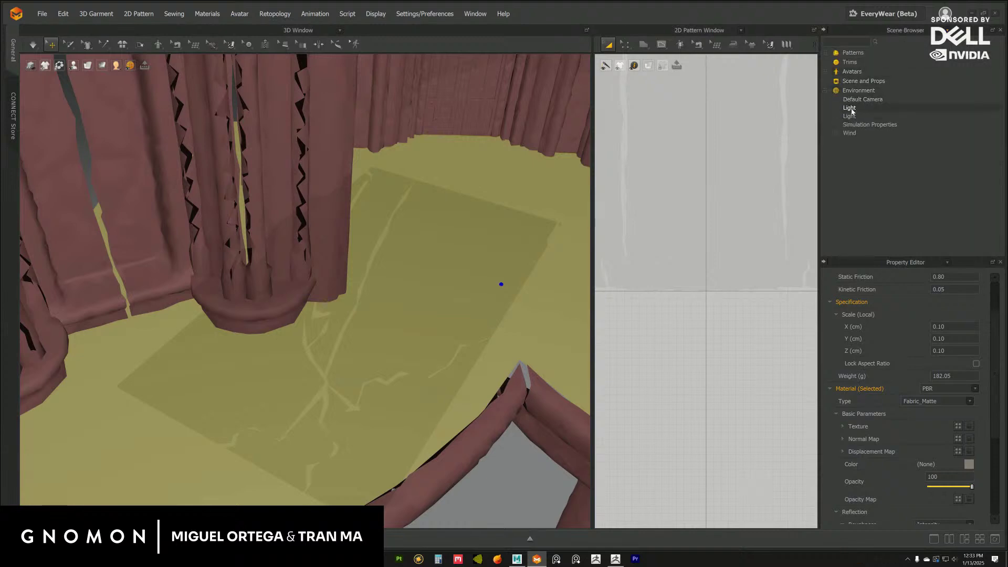
left_click(850, 108)
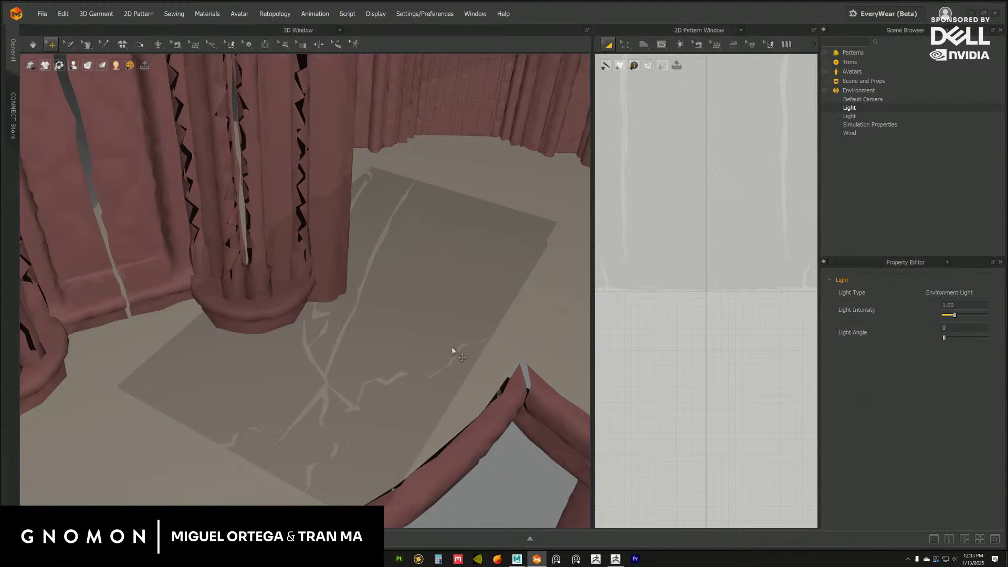
Show the light controllers in the 3D Window.
scroll(358, 282, "down", 5)
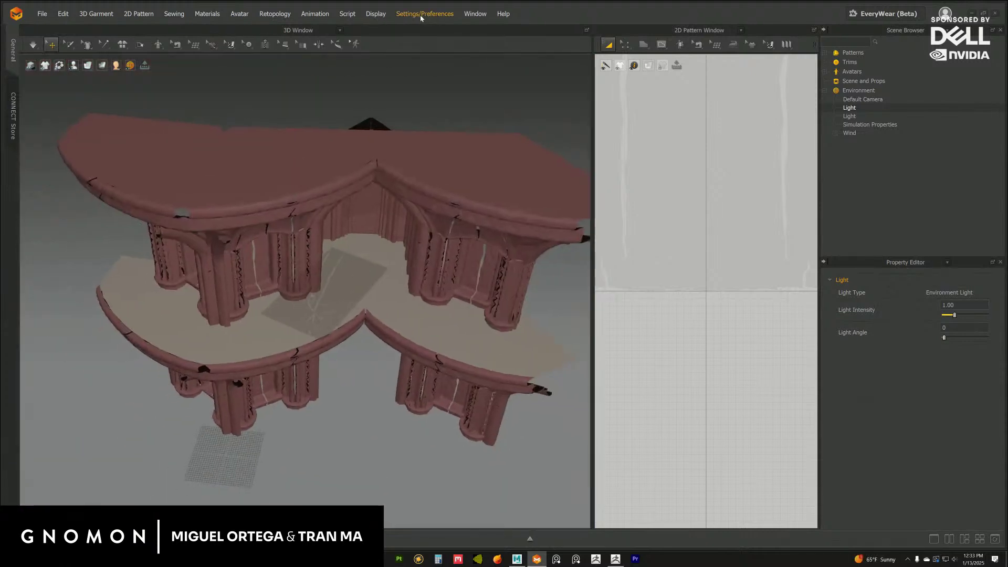
left_click(407, 13)
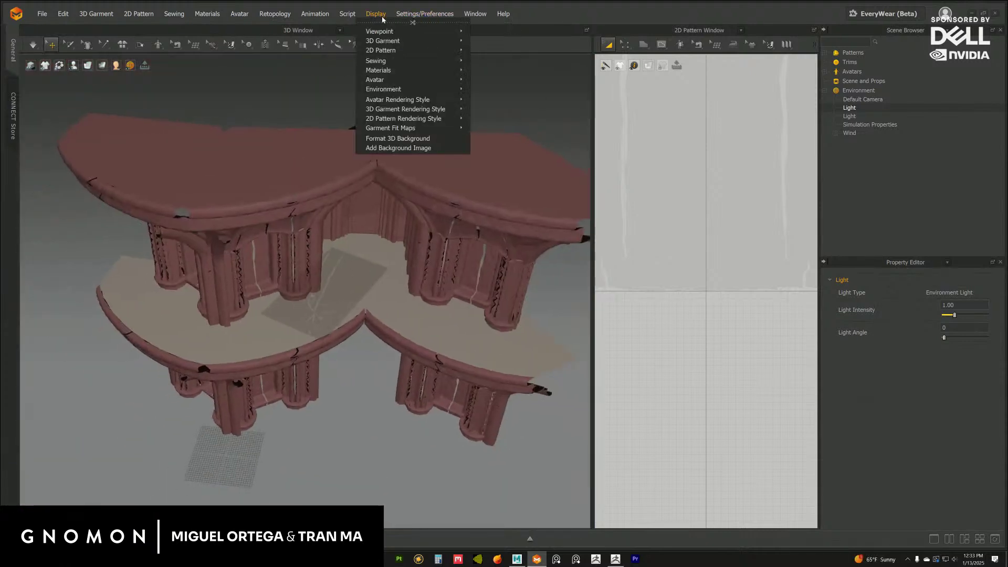
mouse_move(376, 13)
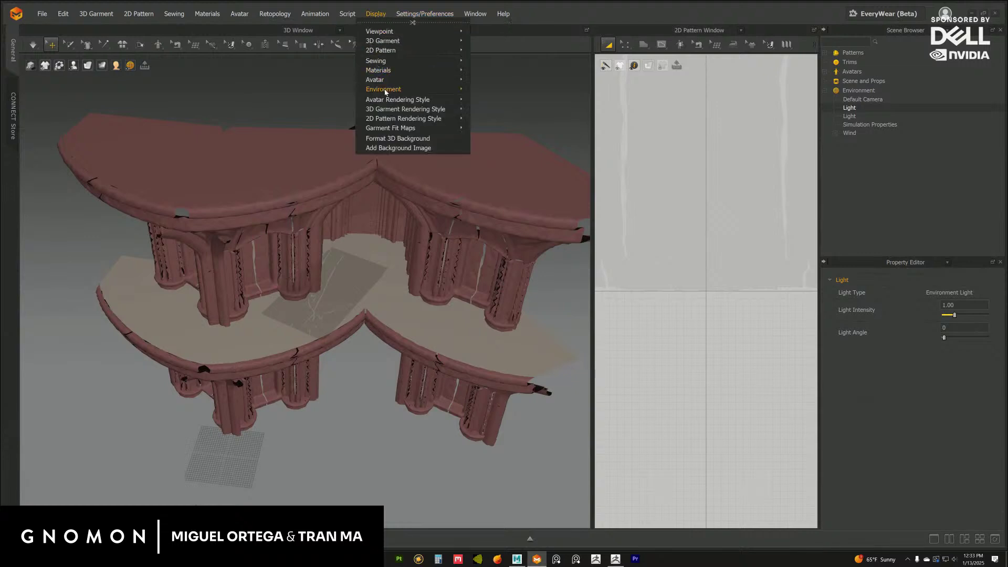
mouse_move(389, 91)
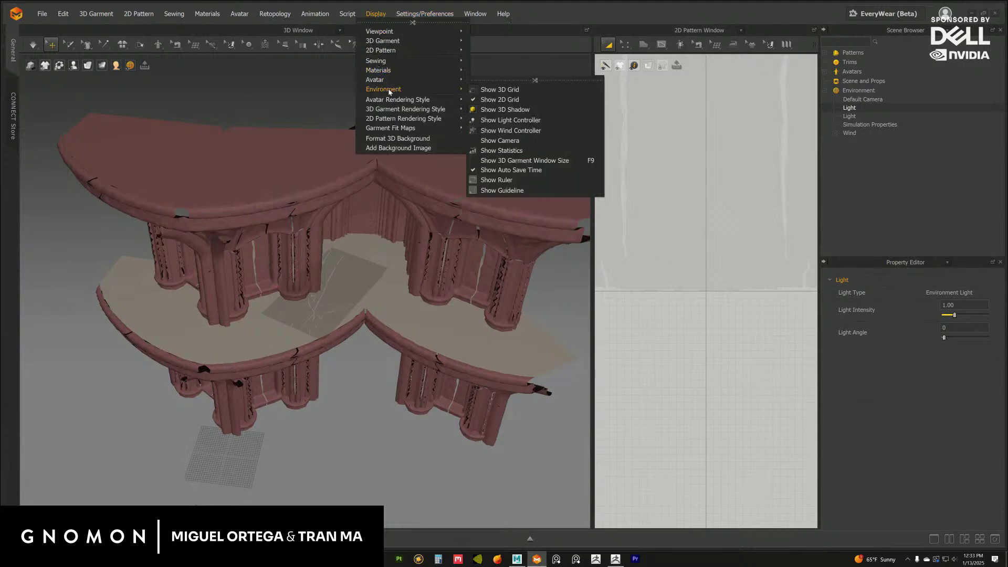
left_click(513, 121)
Select the directional light and then the environment light controllers near the grid below the arcade.
middle_click_drag(311, 367, 418, 192)
scroll(396, 277, "up", 4)
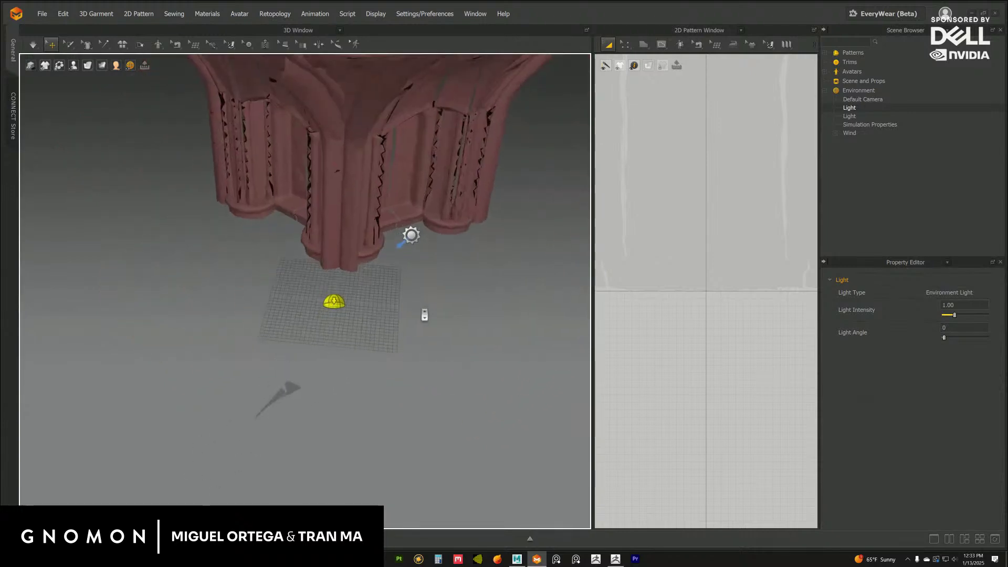
left_click(470, 210)
middle_click_drag(475, 223, 437, 271)
key("e")
scroll(450, 284, "down", 5)
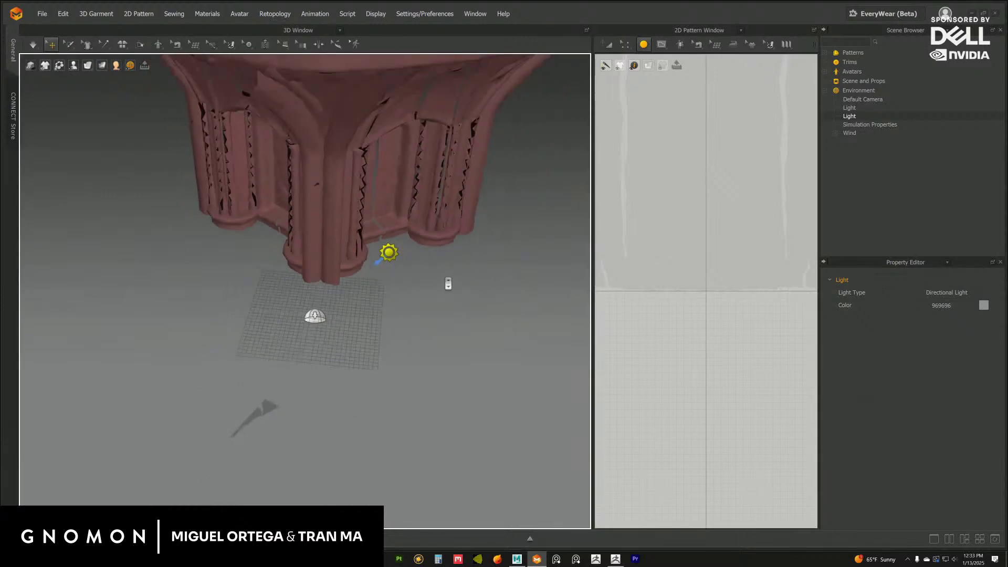
middle_click_drag(353, 286, 349, 296)
left_click(309, 319)
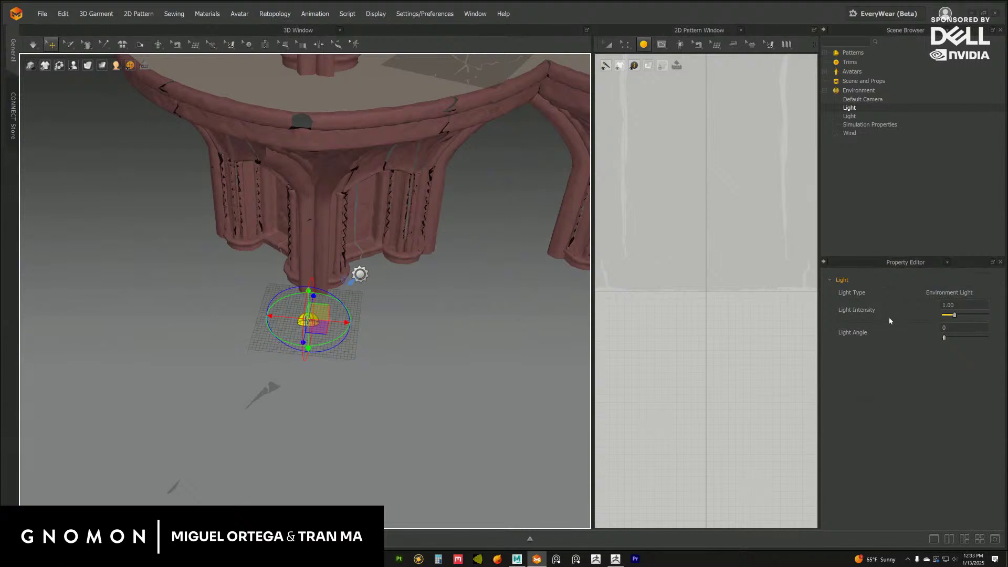
Compare the properties of the directional light with the intensity and angle settings of the environment light.
right_click_drag(493, 345, 464, 411)
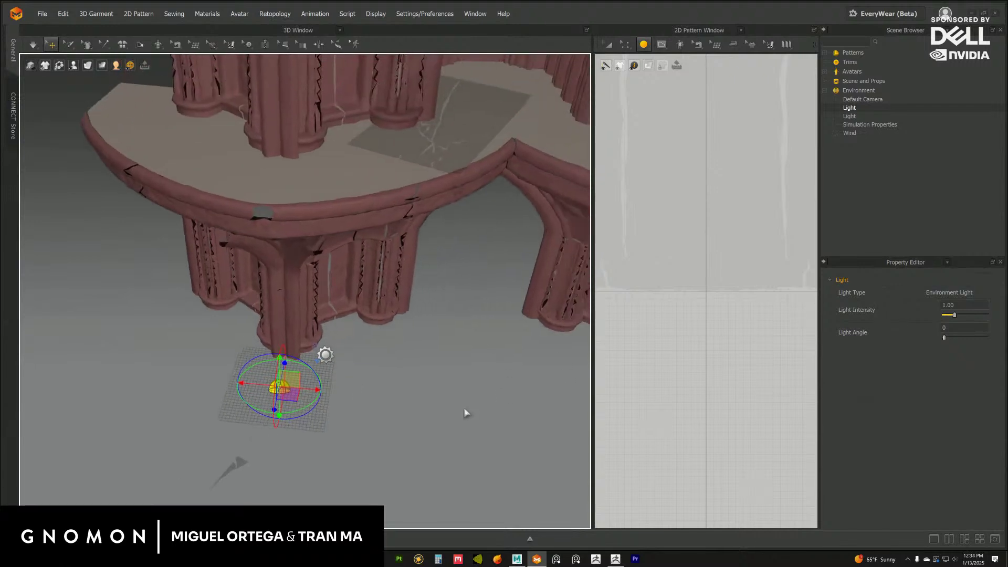
left_click(332, 363)
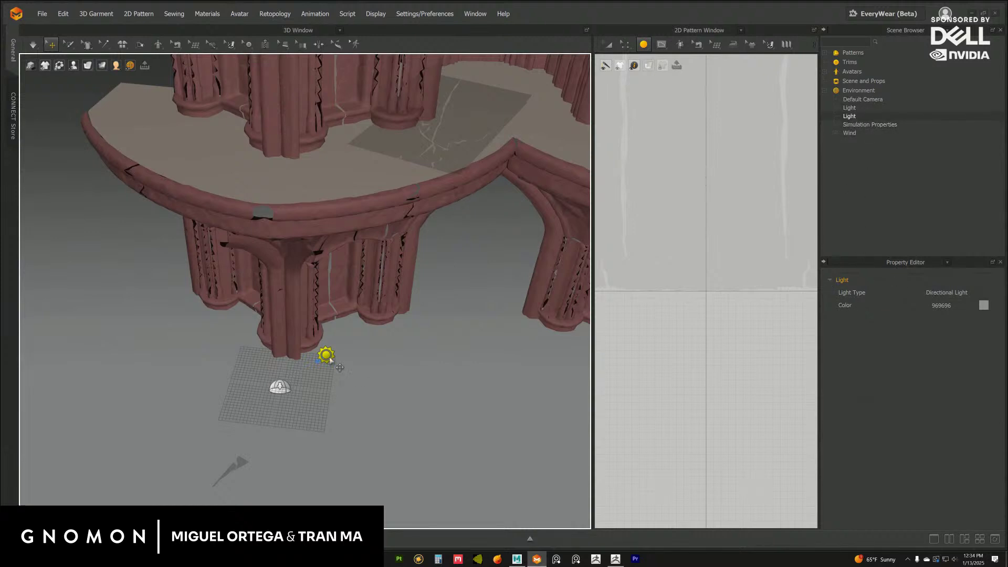
left_click(280, 387)
left_click(327, 356)
left_click(853, 111)
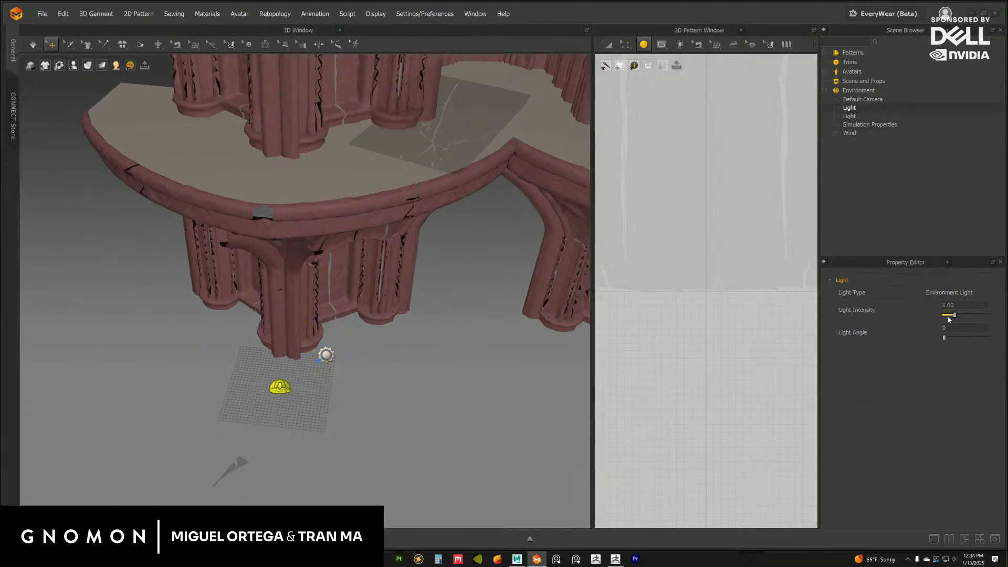
mouse_move(947, 339)
left_mouse_down()
mouse_move(992, 340)
mouse_move(944, 343)
left_mouse_up()
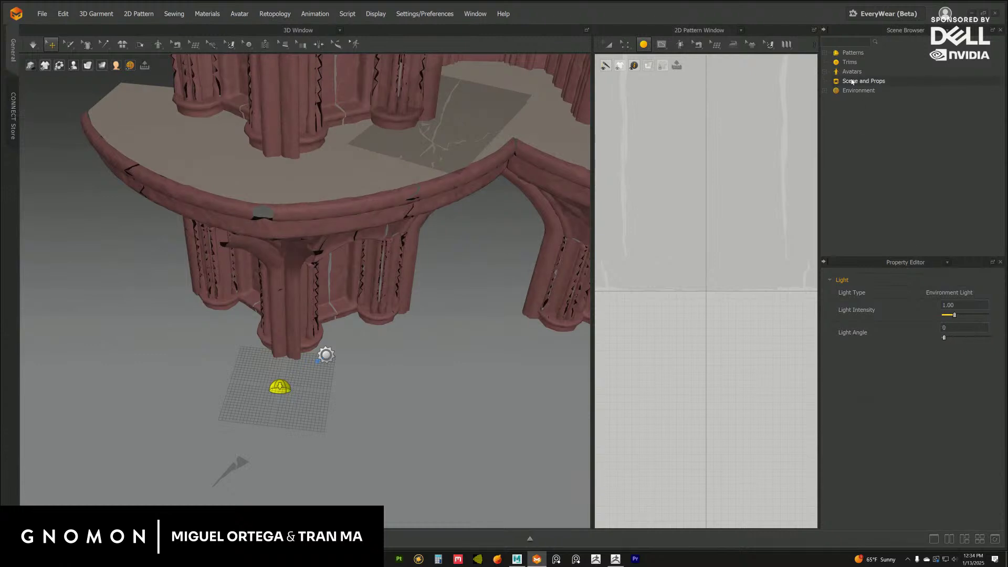
Try to adjust the directional light with its gizmo near the base of the front column.
left_click(329, 353)
middle_click_drag(335, 390, 338, 348)
scroll(339, 348, "up", 5)
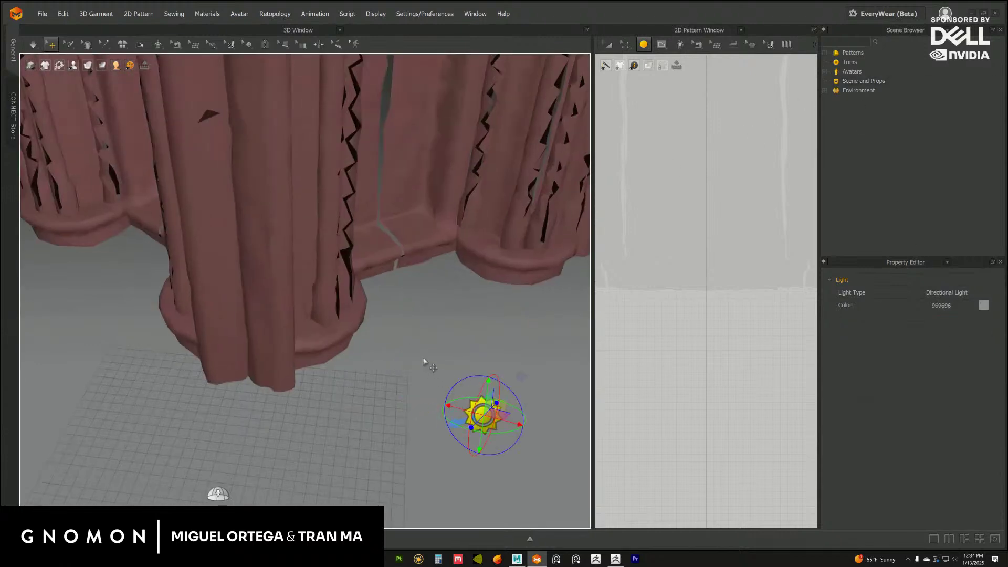
scroll(425, 364, "down", 2)
right_click_drag(421, 373, 412, 341)
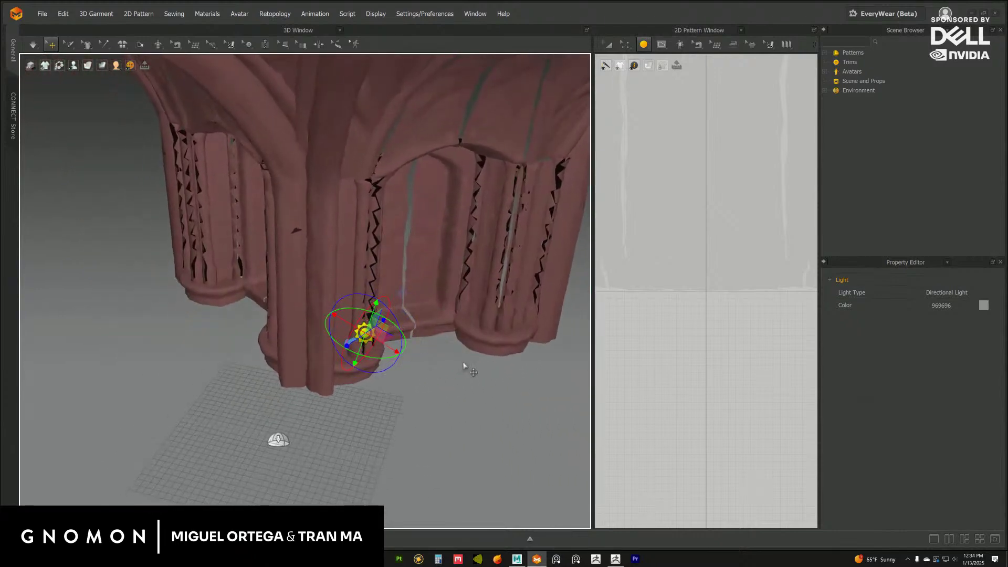
scroll(464, 368, "down", 4)
middle_click_drag(416, 369, 403, 391)
left_click_drag(330, 342, 316, 334)
left_click(339, 334)
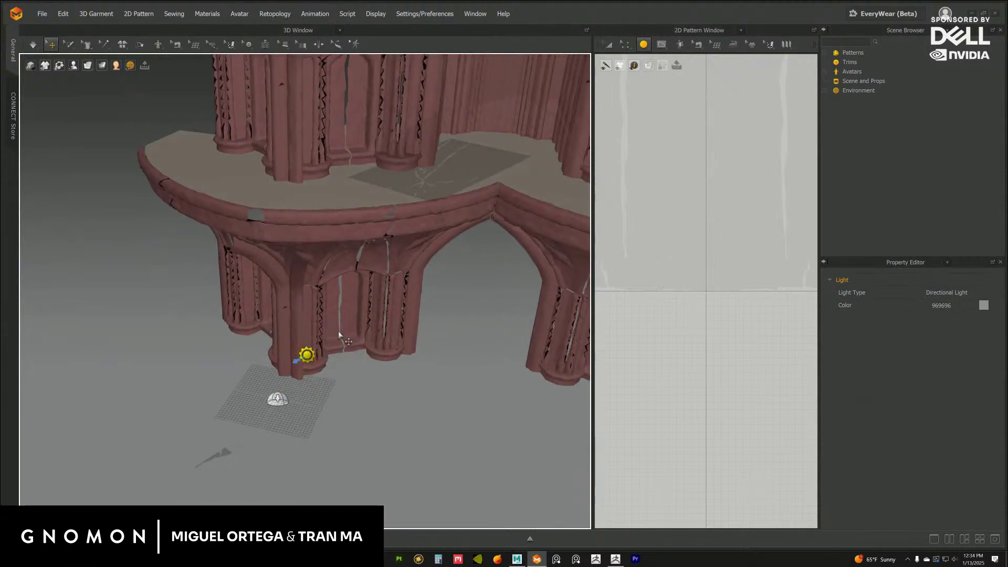
Inspect the shadowed area of the floor between the columns and widen the 2D Pattern Window.
middle_click_drag(474, 186, 409, 349)
scroll(409, 349, "down", 4)
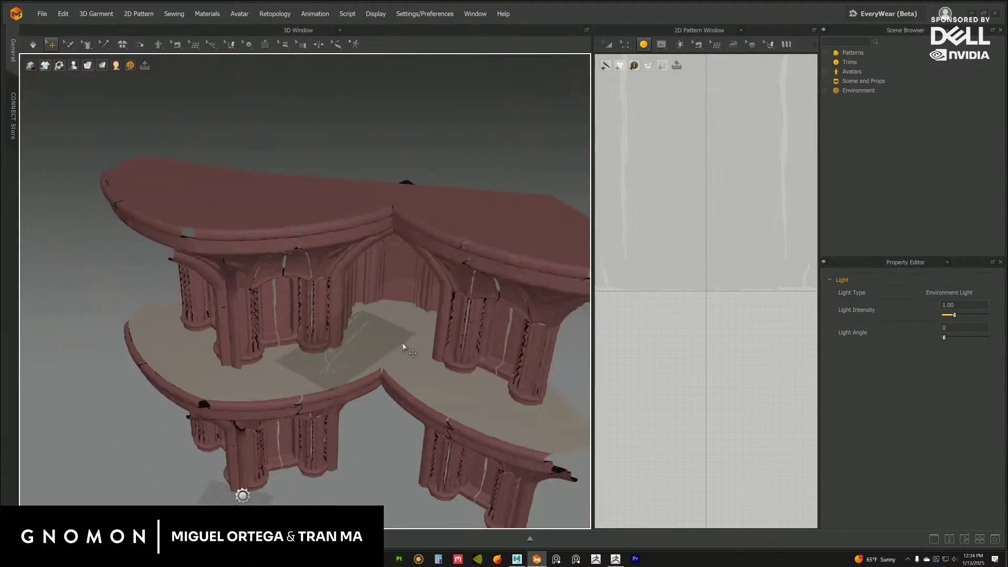
right_click_drag(396, 342, 342, 315)
scroll(341, 315, "up", 5)
middle_click_drag(342, 315, 381, 344)
right_click_drag(381, 342, 418, 313)
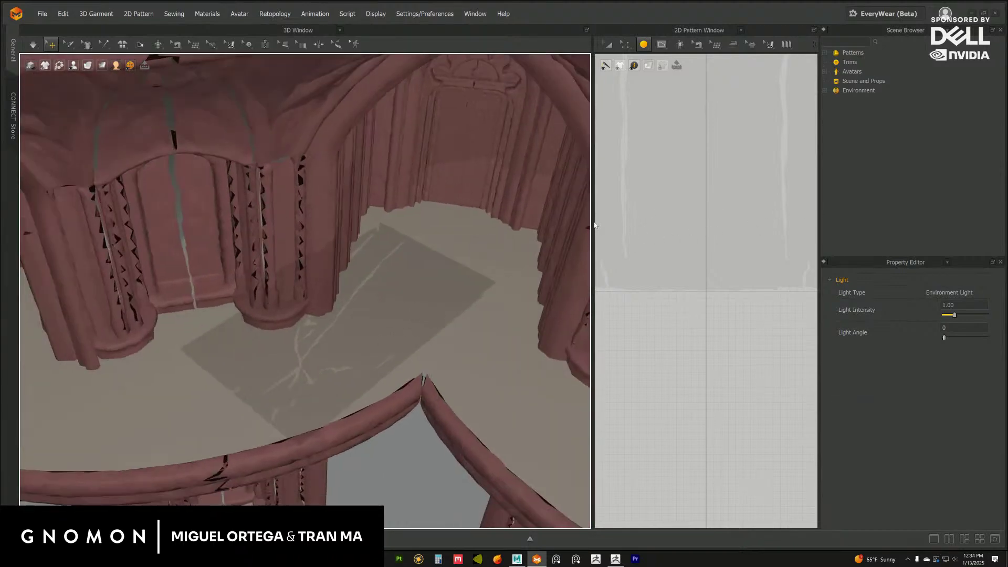
left_click_drag(592, 225, 535, 225)
scroll(338, 318, "down", 6)
scroll(338, 319, "down", 6)
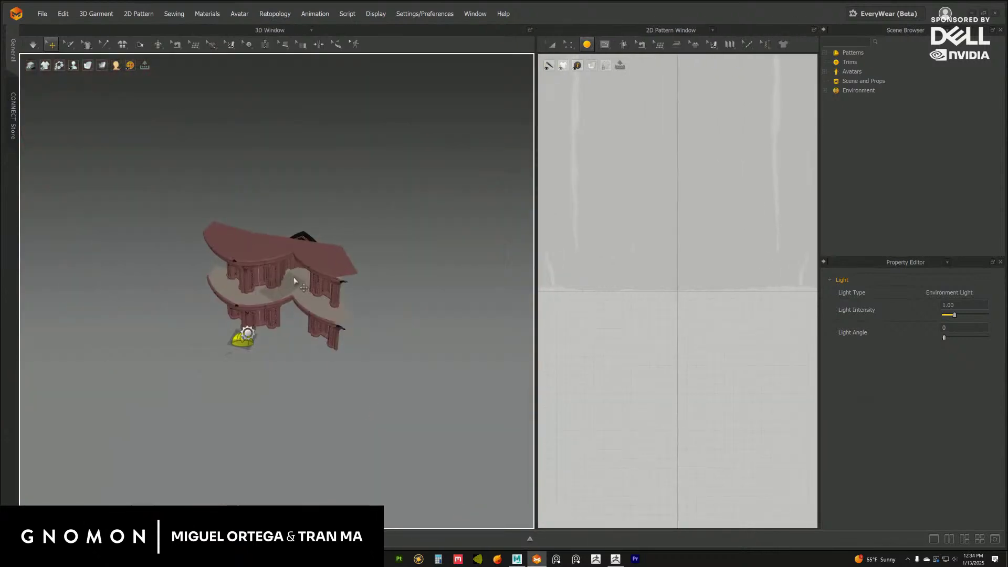
scroll(338, 319, "up", 6)
Save the current project as a new file.
left_click(43, 16)
mouse_move(65, 79)
left_click(231, 83)
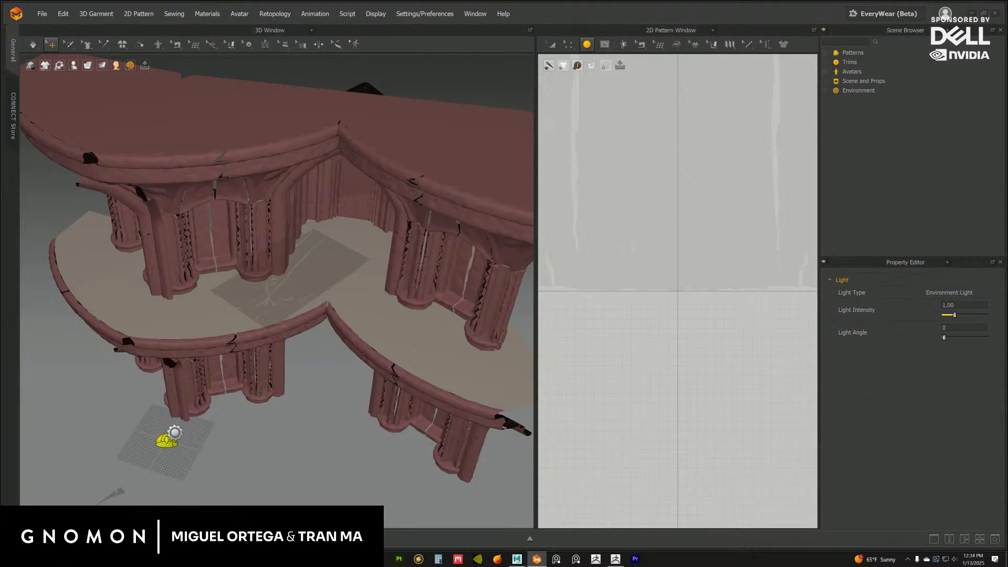
Switch to Maya and save the scene as 2ndfloor_block.mb in the Stage folder.
left_click(518, 560)
left_click(24, 17)
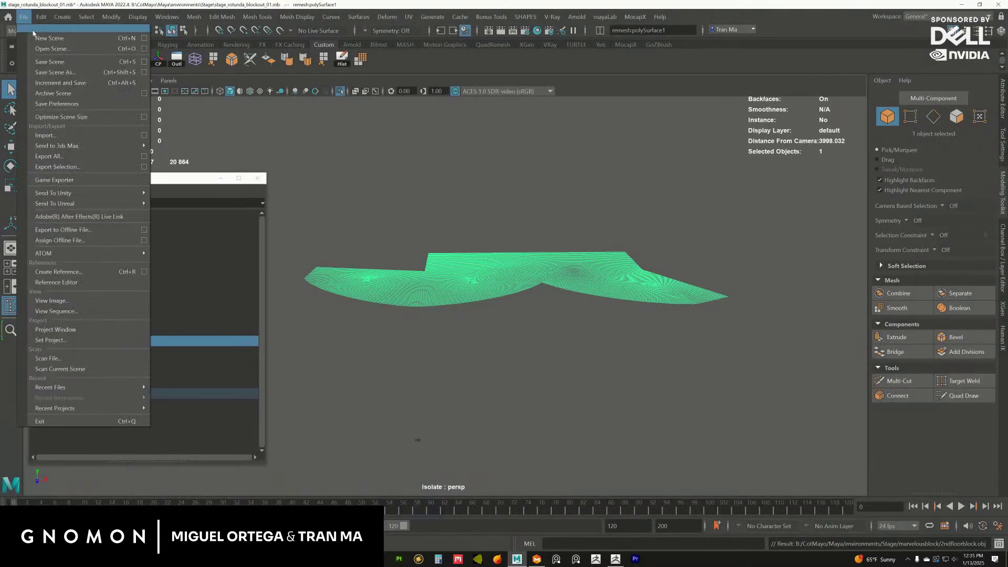
left_click(58, 68)
left_click_drag(586, 190, 1007, 210)
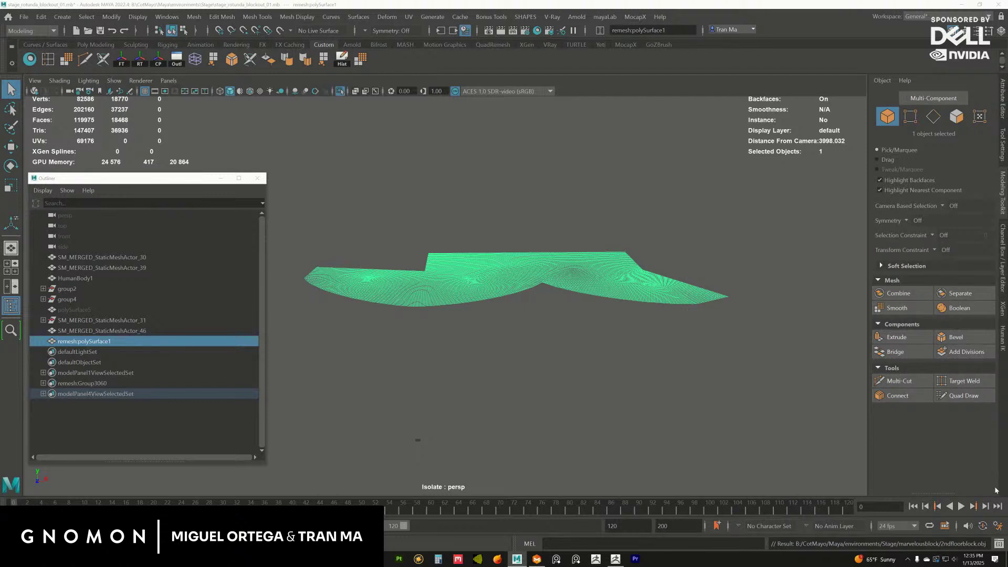
key("ctrl+s")
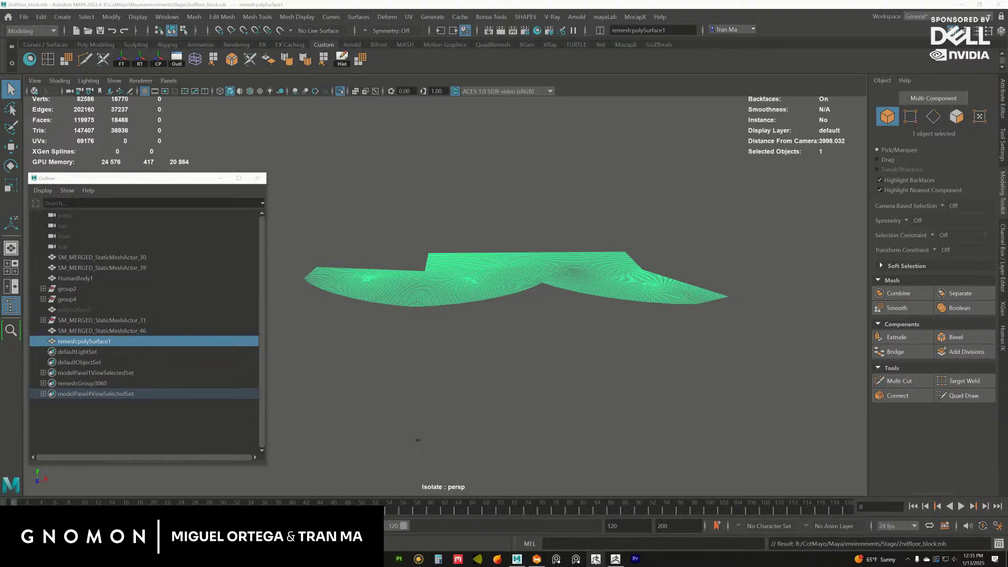
Switch back to Marvelous Designer and select the floor mesh in front of the upper column.
left_click(537, 560)
right_click_drag(462, 377, 392, 371)
scroll(400, 367, "up", 5)
scroll(392, 371, "down", 5)
middle_click_drag(344, 349, 360, 338)
scroll(359, 341, "up", 5)
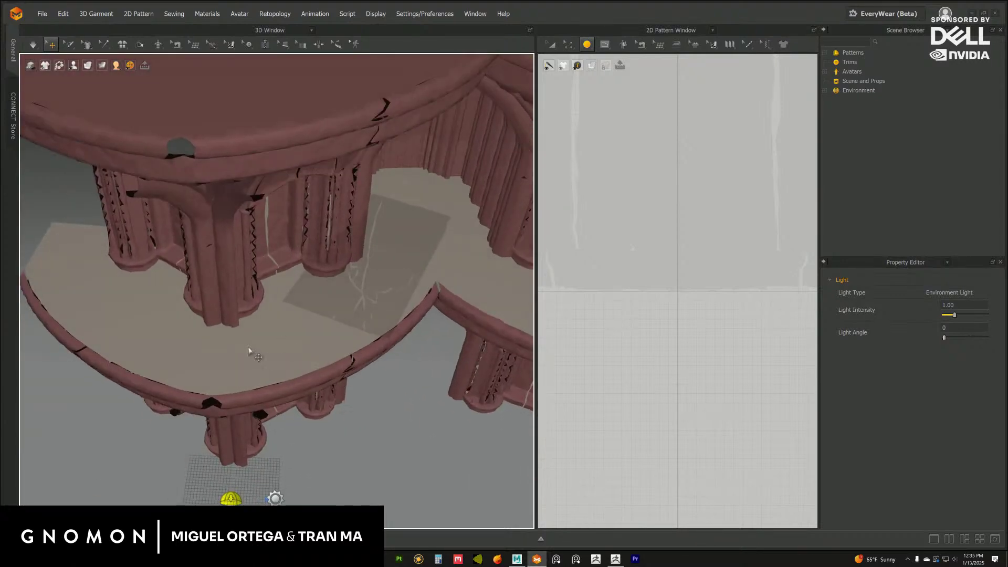
left_click(227, 330)
middle_click_drag(234, 367, 316, 340)
left_click(298, 356)
scroll(330, 331, "up", 3)
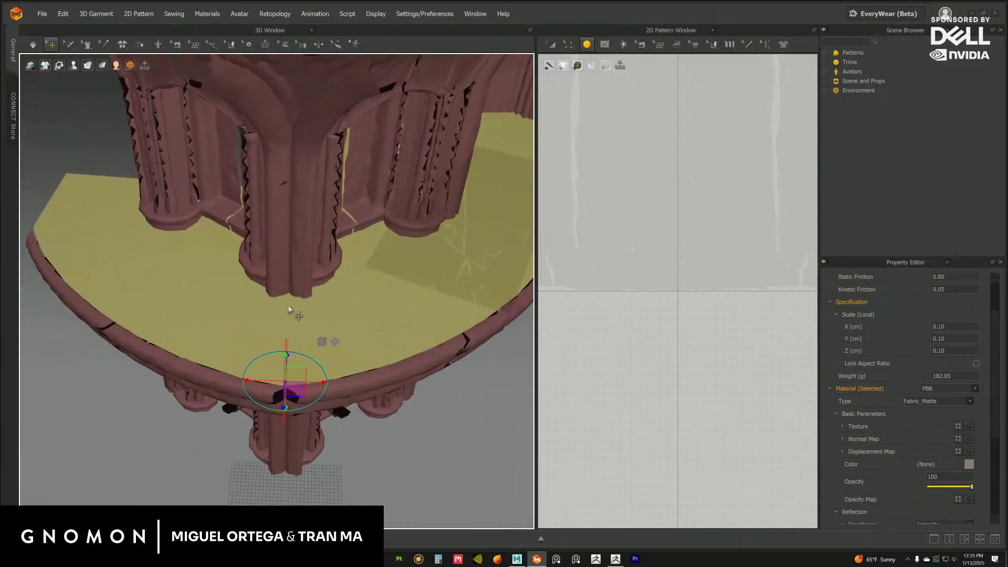
Examine the selected floor area between the front column's base and the curved outer rim.
middle_click_drag(359, 333, 340, 322)
scroll(325, 310, "down", 5)
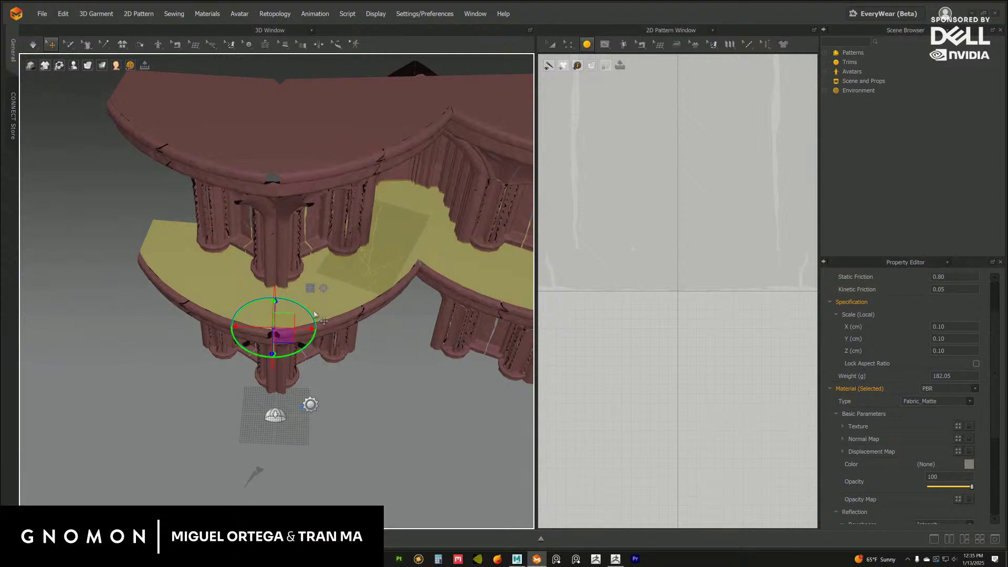
scroll(311, 298, "up", 3)
scroll(283, 292, "up", 3)
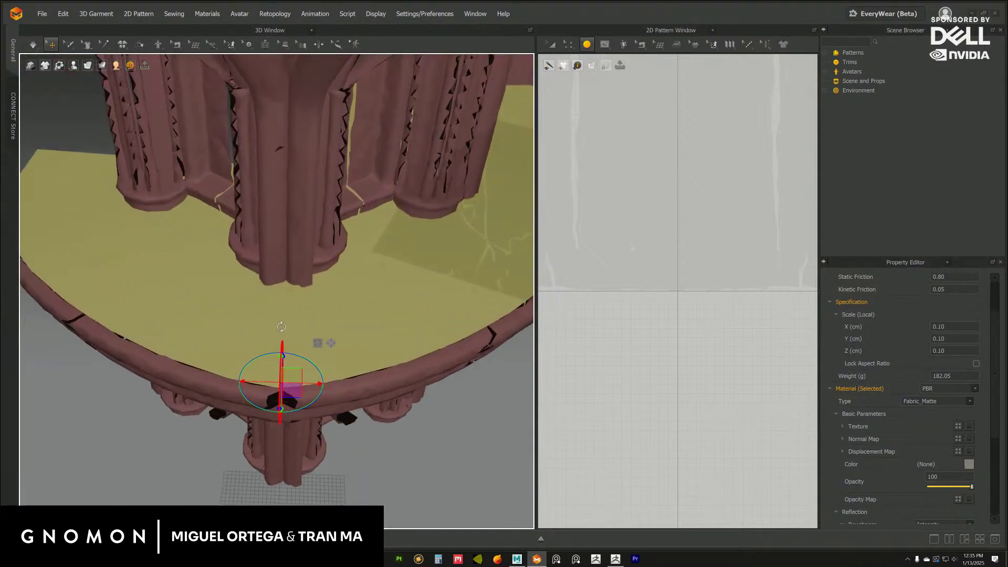
scroll(336, 341, "down", 3)
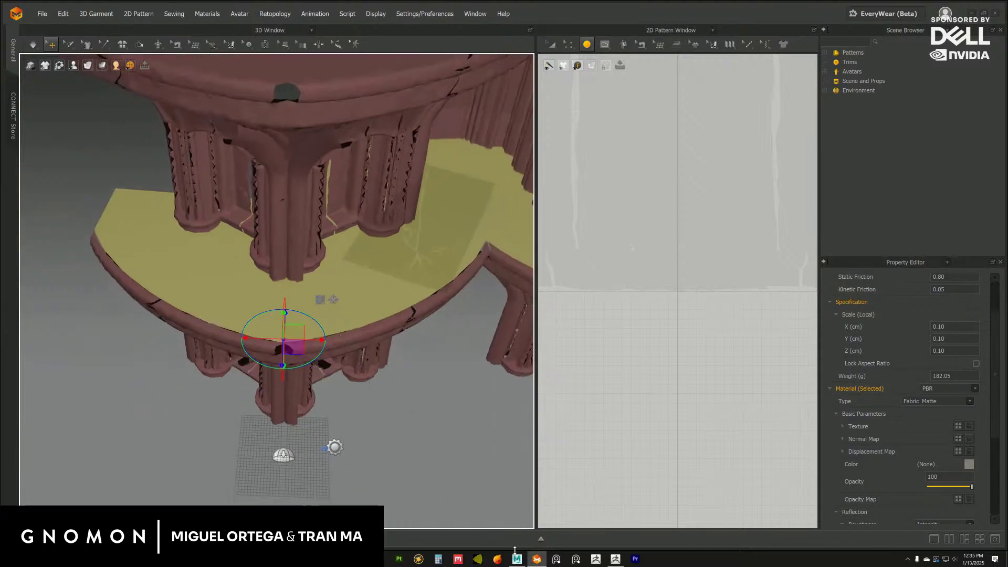
scroll(460, 467, "up", 3)
scroll(462, 468, "up", 3)
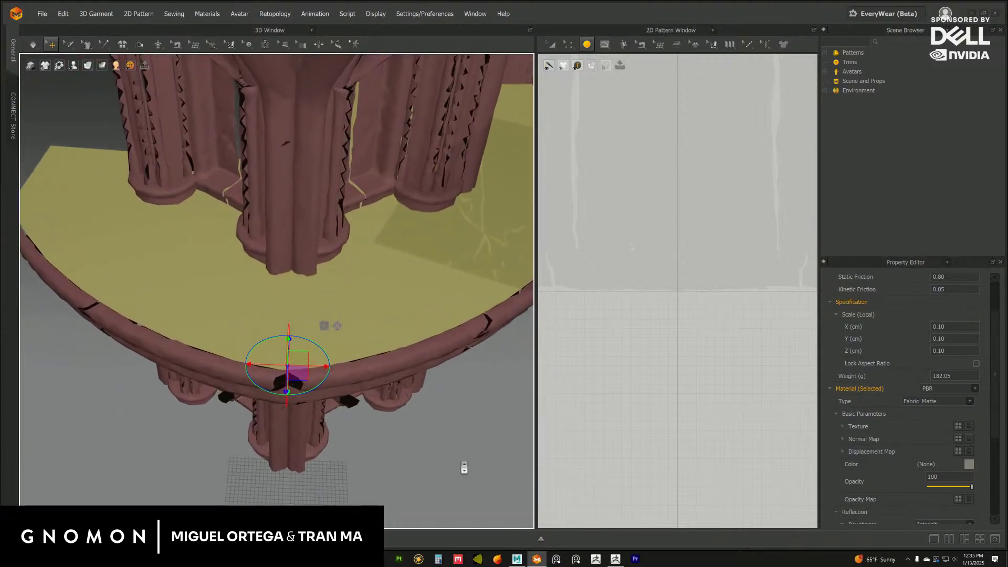
scroll(365, 353, "up", 3)
scroll(344, 319, "up", 3)
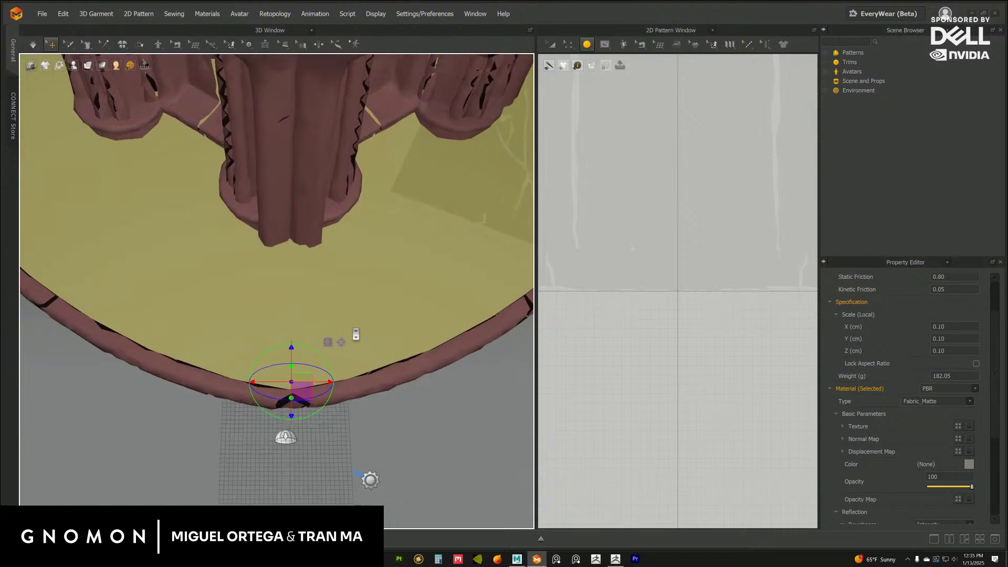
left_click(365, 287)
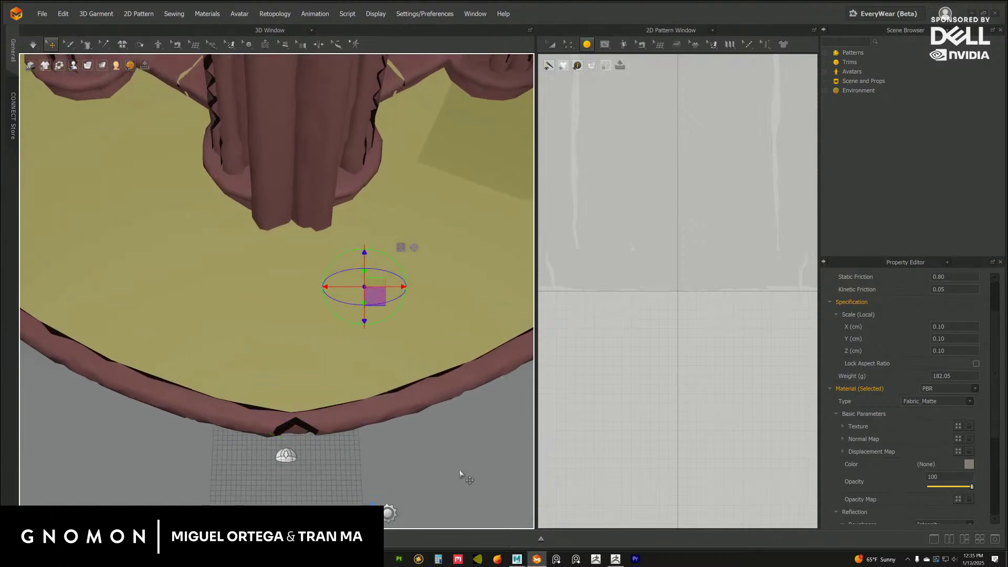
left_click(391, 369)
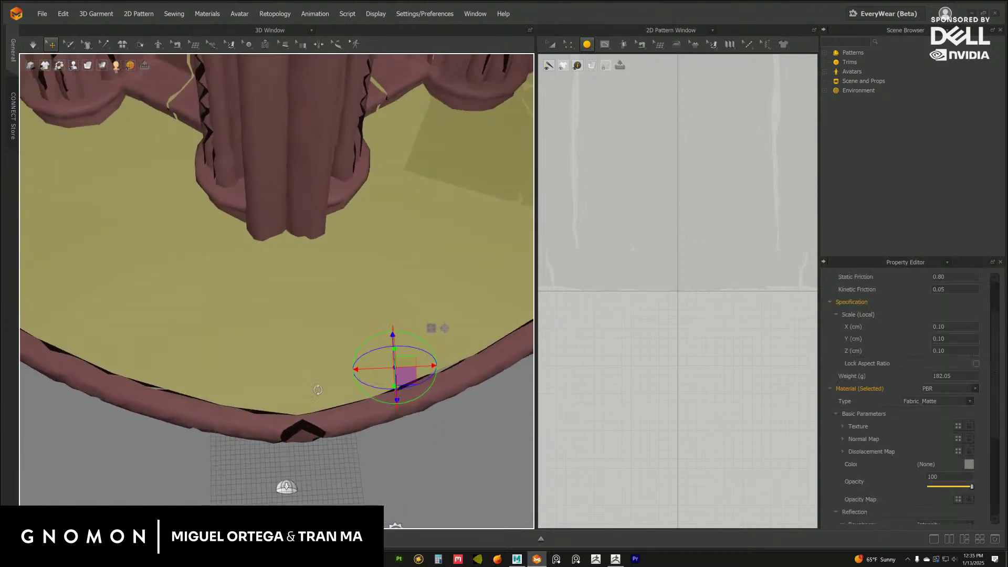
right_click_drag(362, 340, 283, 335)
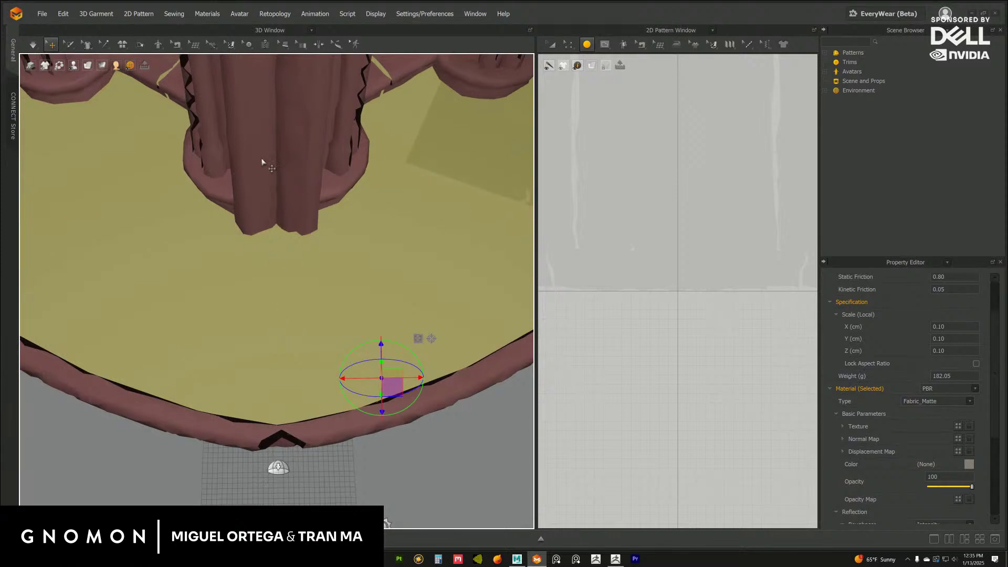
Detach the Line tools as a floating palette over the 2D Pattern Window.
left_click(212, 44)
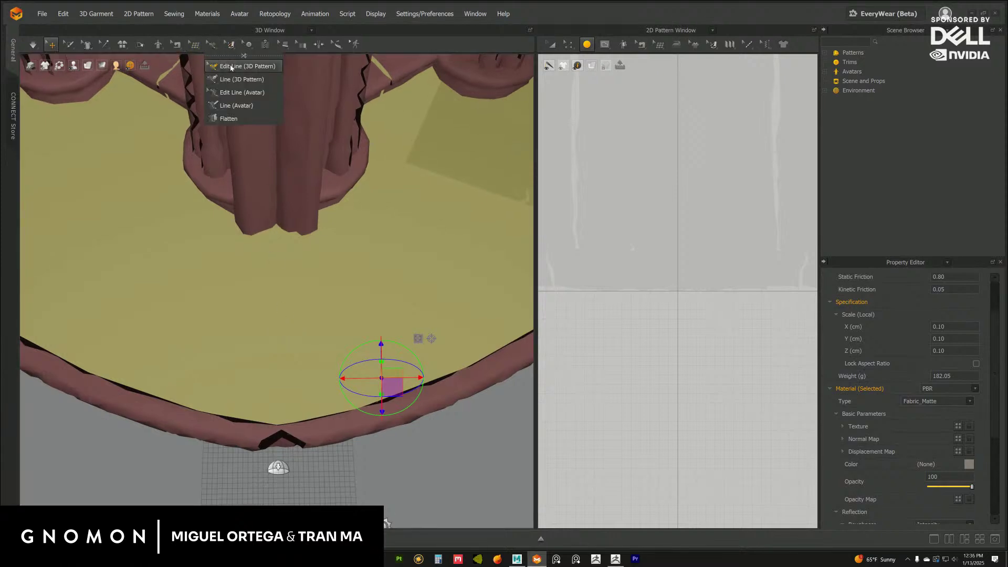
left_click_drag(244, 55, 603, 158)
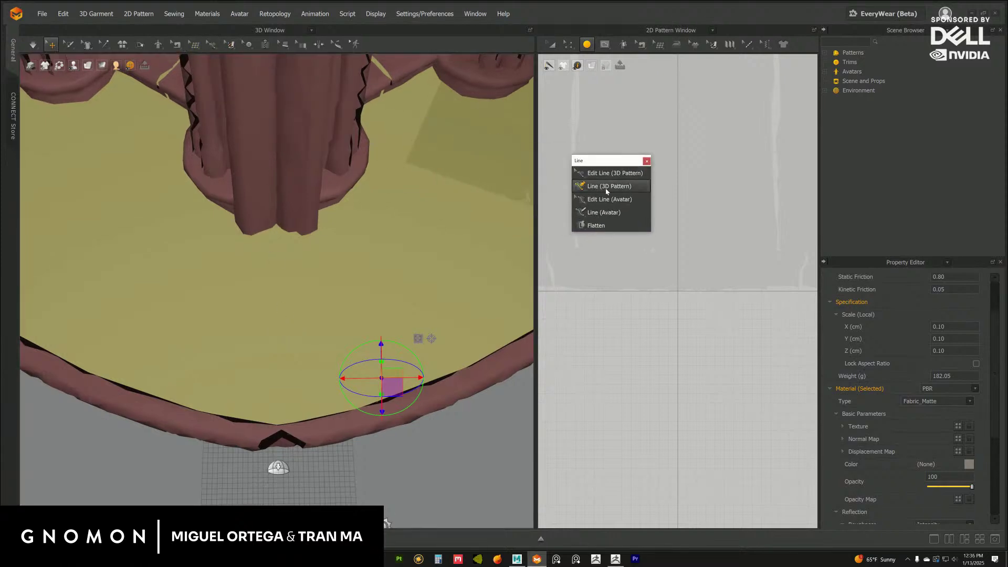
left_click(595, 190)
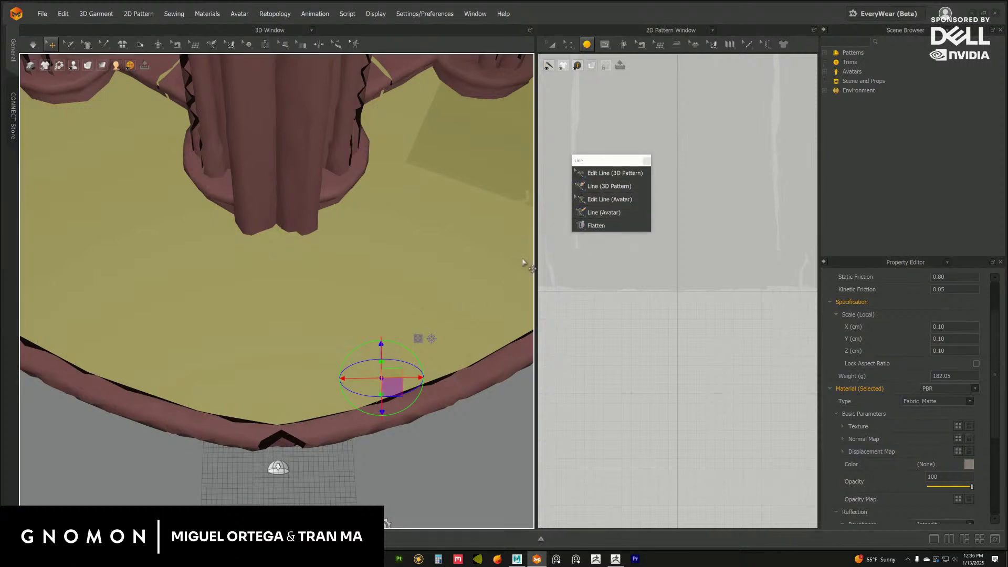
Draw an avatar line about 188 cm long on the floor from the middle of its front edge towards the column base.
left_click(435, 474)
left_click(608, 201)
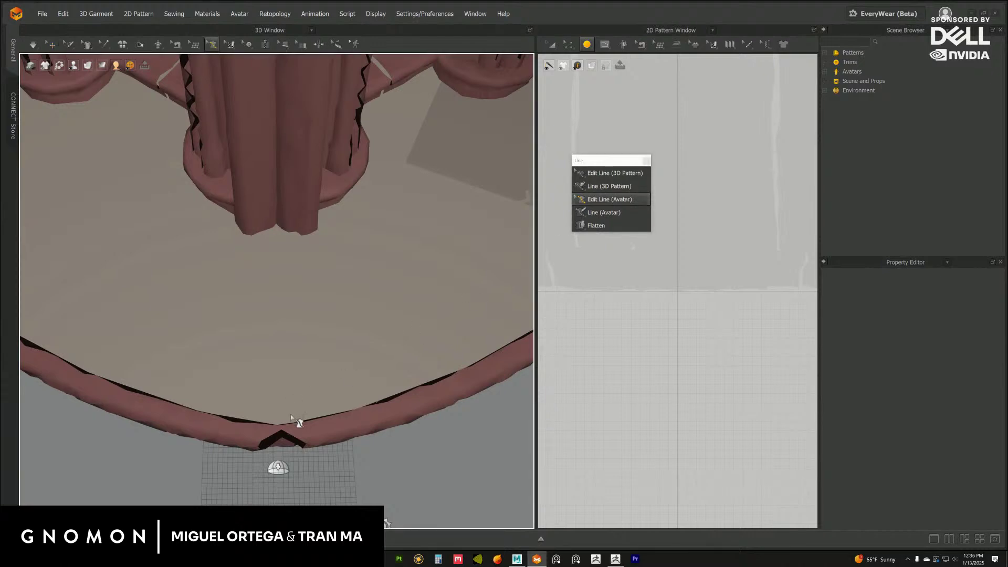
left_click(604, 212)
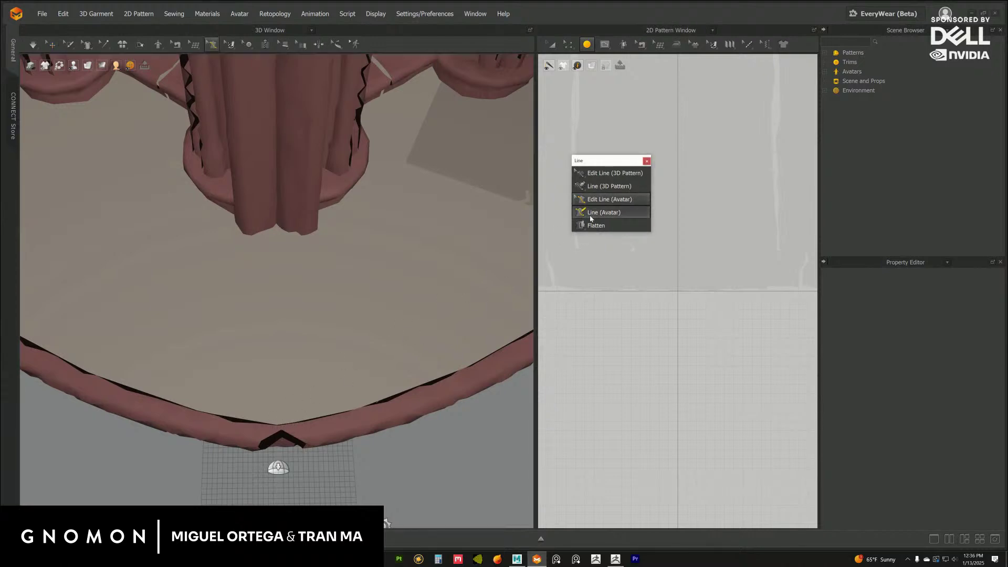
left_click(279, 424)
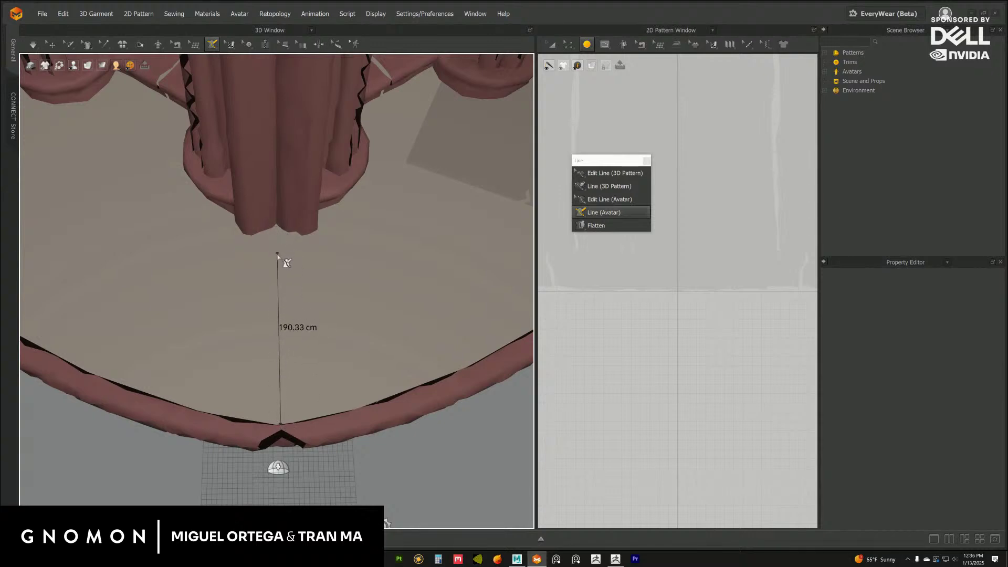
left_click(277, 256)
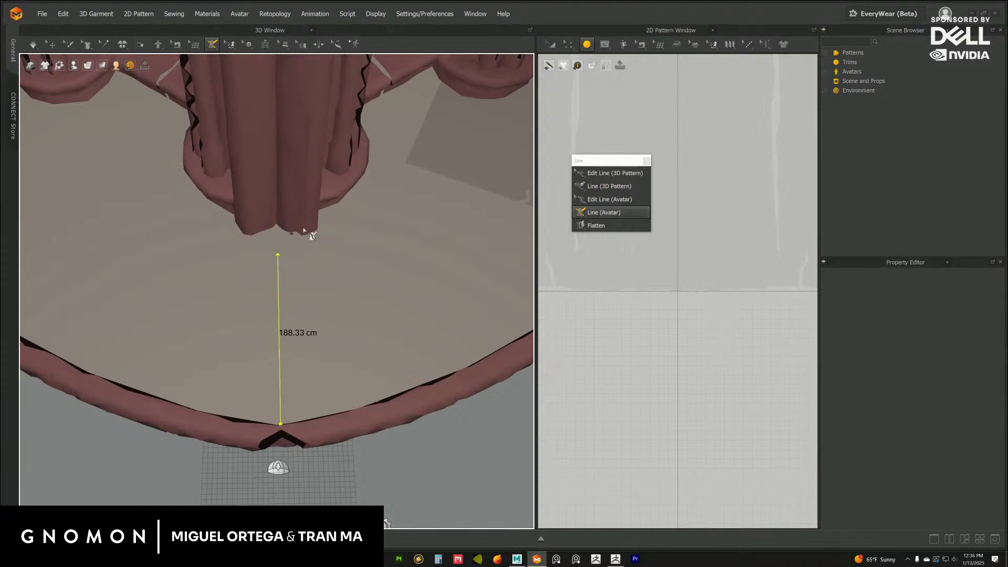
middle_click_drag(408, 300, 336, 332)
middle_click_drag(440, 467, 270, 466)
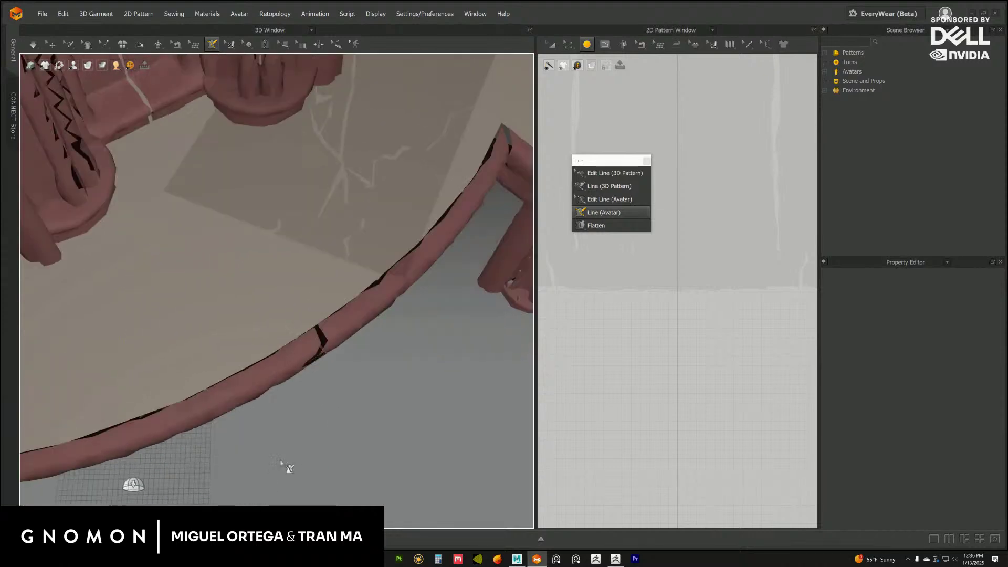
Draw an avatar line about 536 cm long on the floor from the pointed notch between the curved rims to the back wall.
right_click_drag(377, 421, 321, 342)
right_click_drag(315, 307, 342, 348)
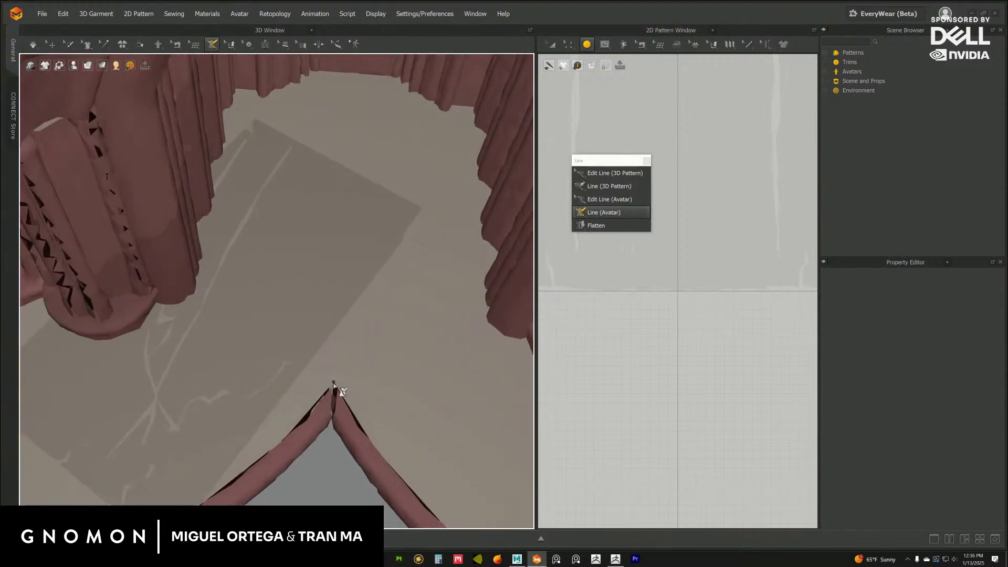
left_click(334, 381)
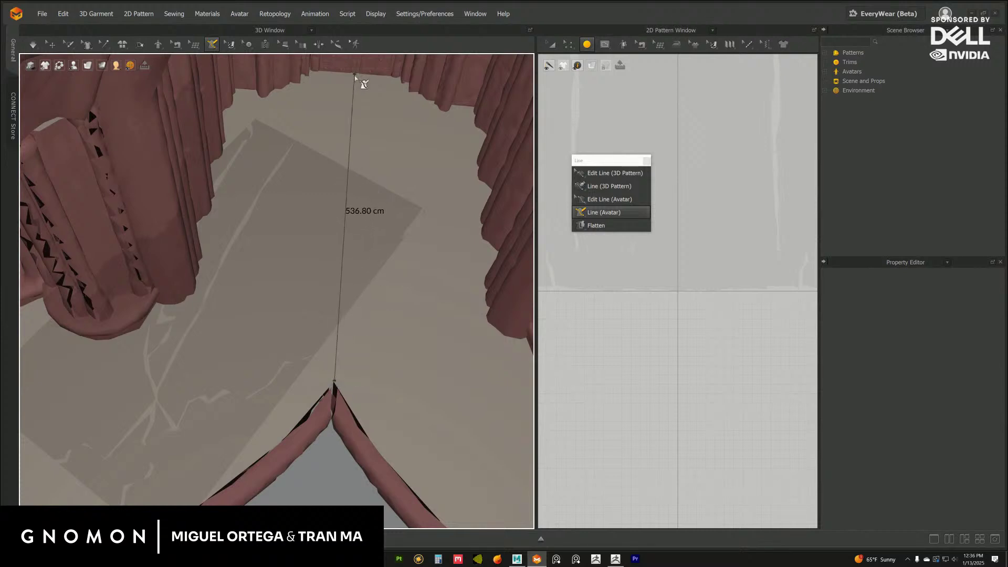
left_click(355, 75)
right_click_drag(336, 491, 313, 362)
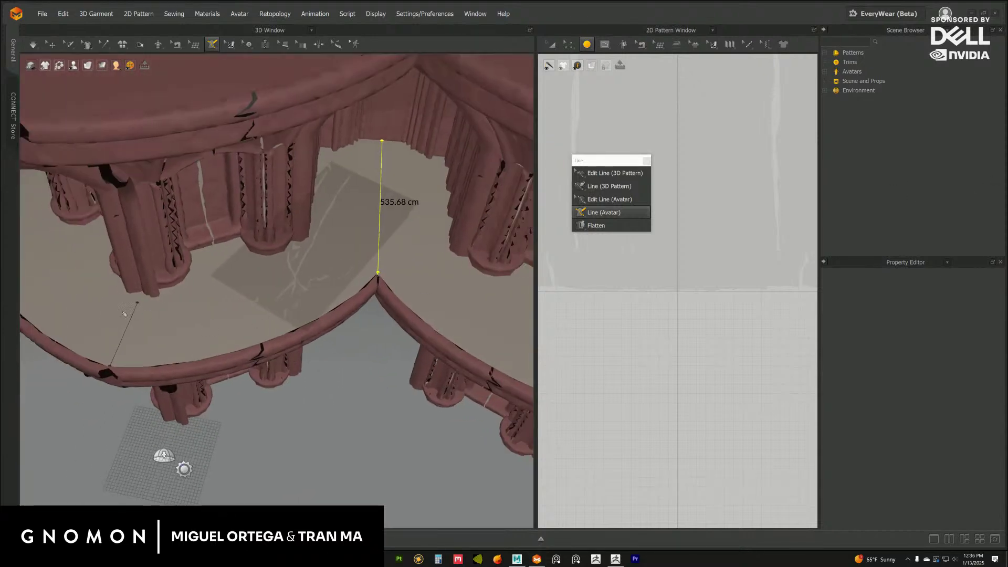
left_click_drag(272, 273, 329, 217)
left_click_drag(307, 318, 378, 259)
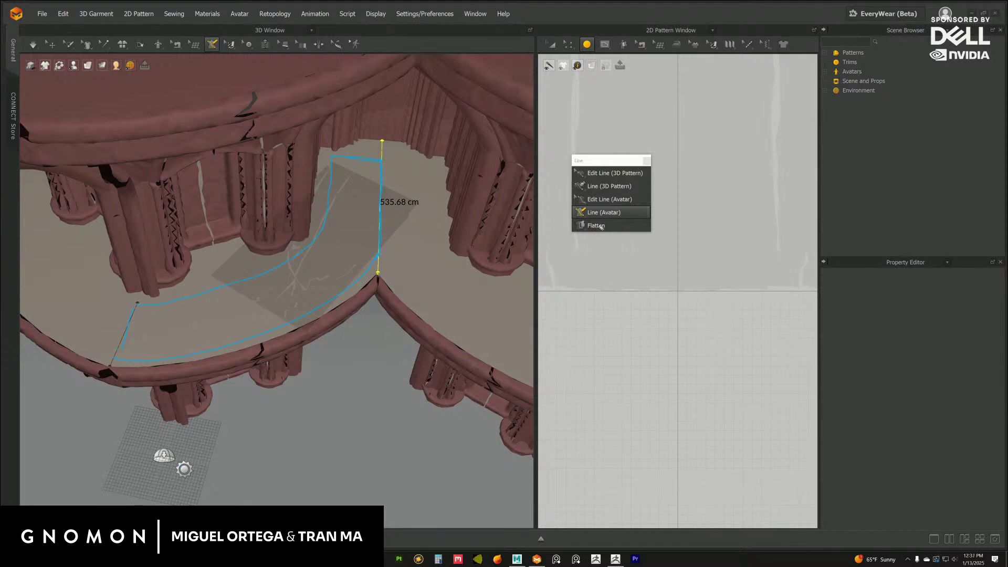
key("e")
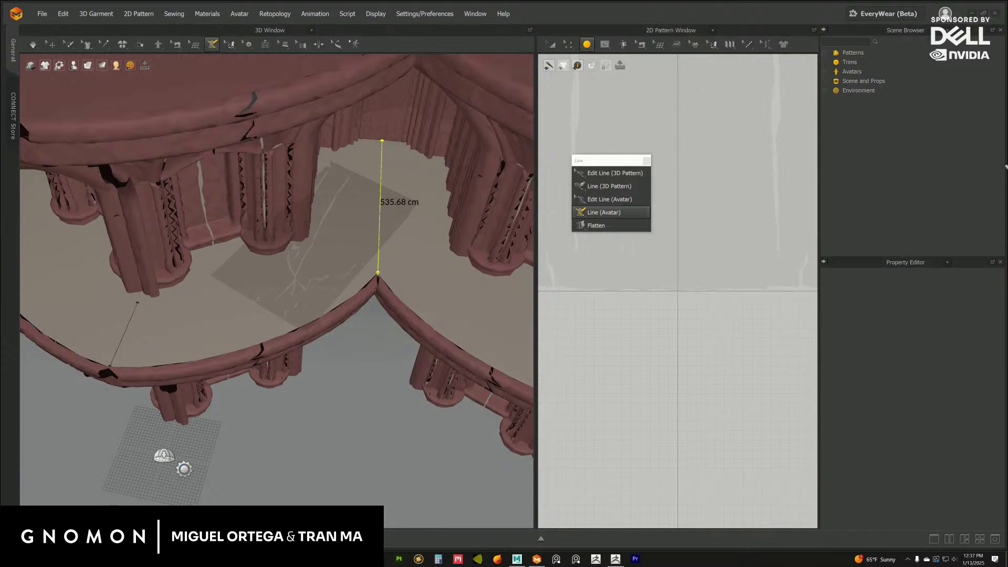
Switch to Maya, show the whole scene again and hide the flat floor surfaces of the lower storey.
middle_click_drag(373, 349, 383, 349, "alt")
right_click_drag(383, 349, 425, 444, "alt")
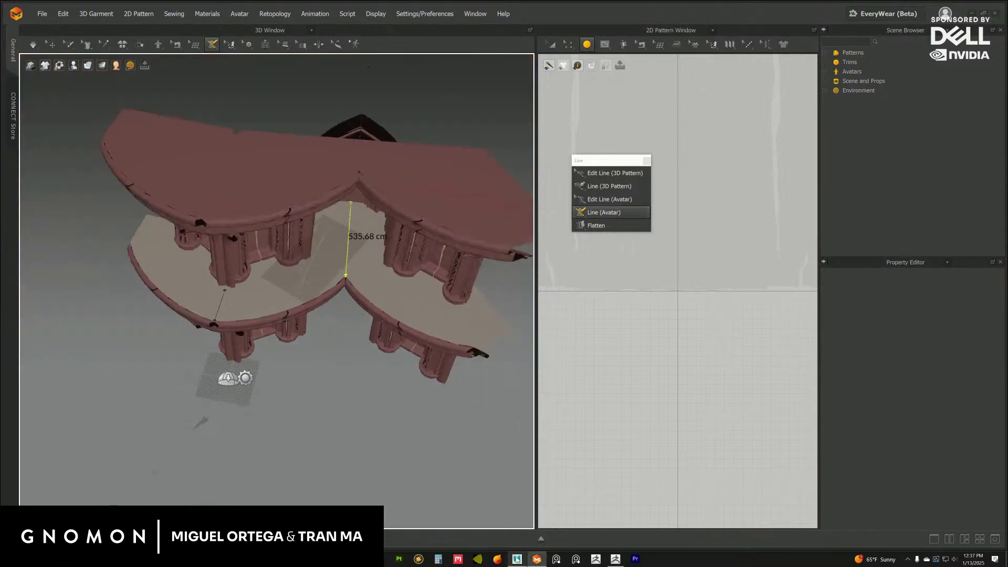
left_click(517, 559)
left_click_drag(467, 352, 487, 323, "alt")
left_click(340, 90)
left_click_drag(427, 210, 528, 315, "alt")
key("ctrl+h")
left_click(523, 287)
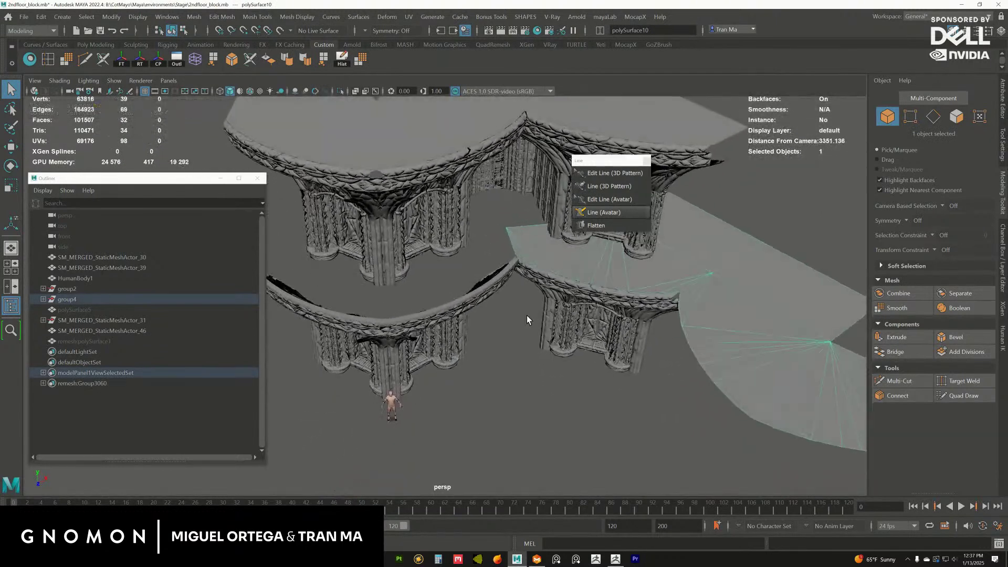
key("ctrl+h")
left_click(752, 307)
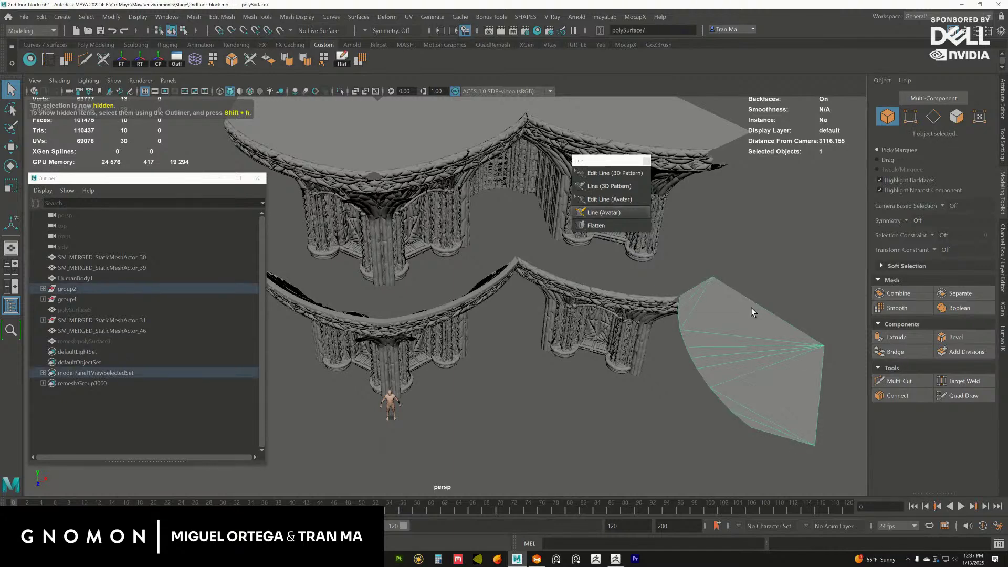
key("ctrl+h")
Return to Marvelous Designer, close the floating Line palette and switch back to Maya.
key("alt+Tab")
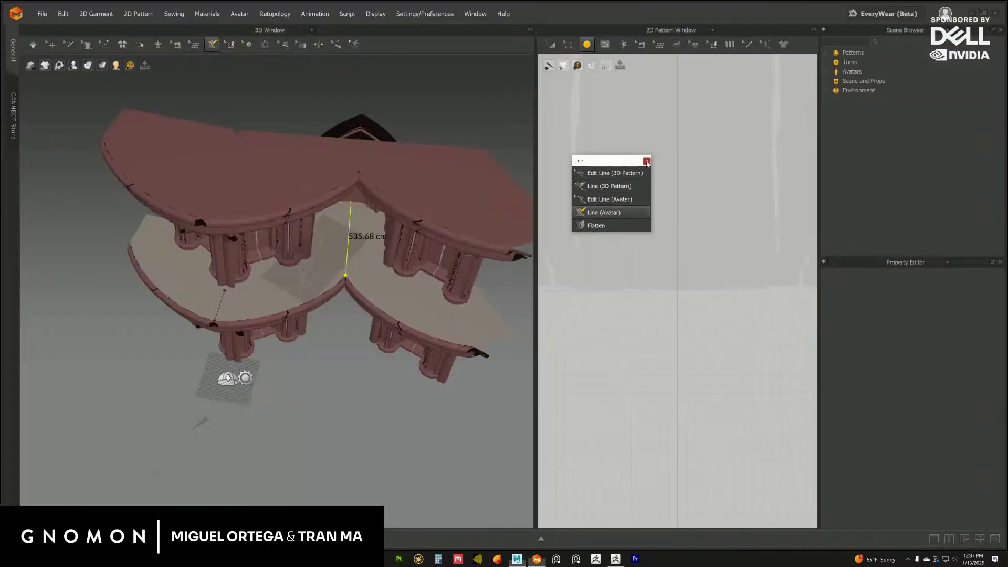
left_click(646, 160)
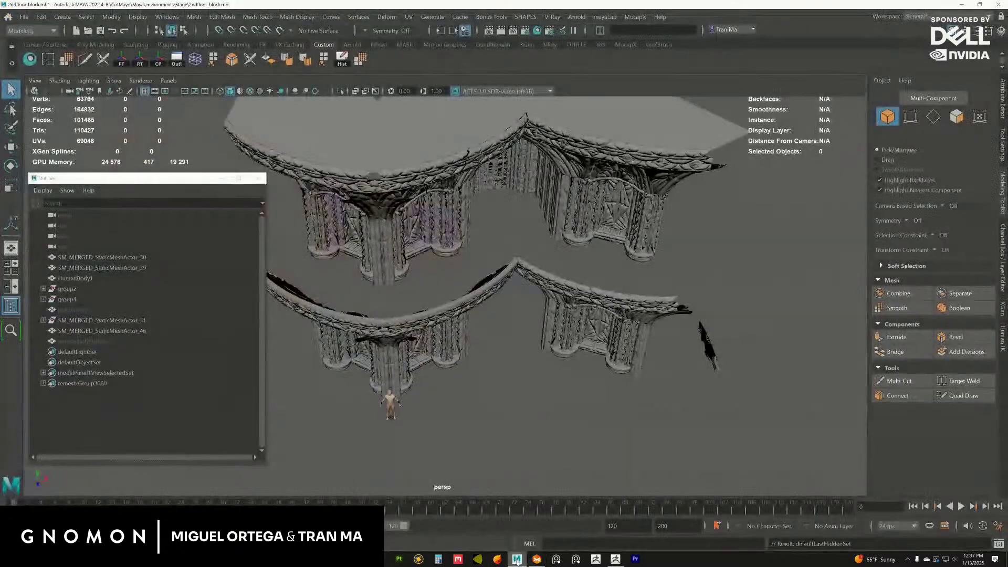
left_click(518, 559)
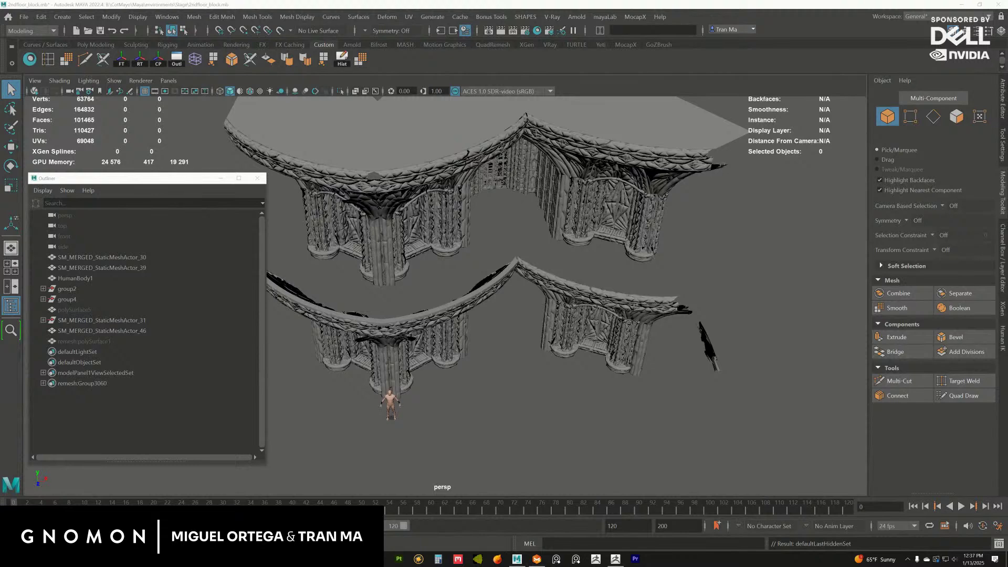
Bring the mesh_01 floor into the Maya scene and select it with the Move tool.
left_click_drag(1007, 307, 440, 267)
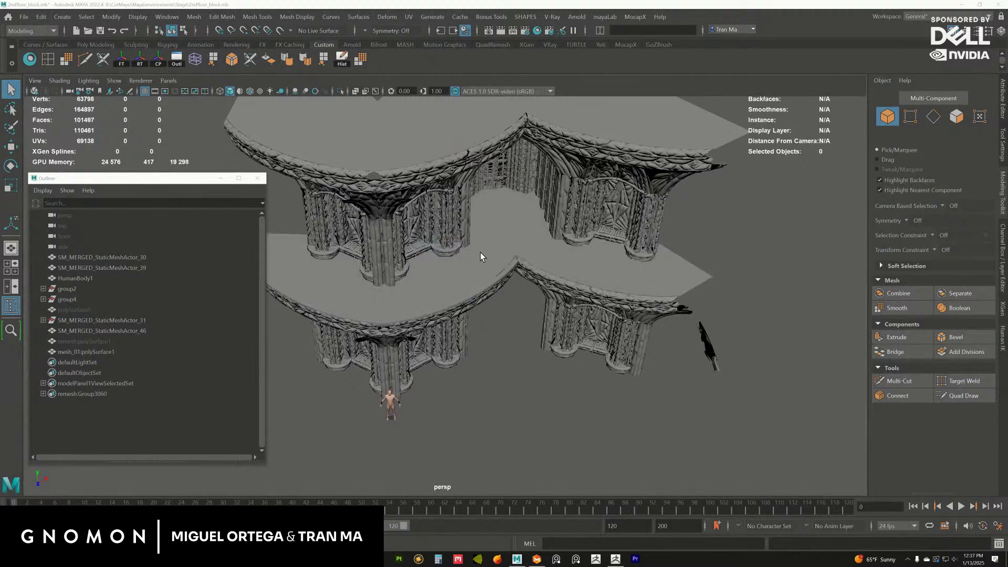
left_click(504, 255)
left_click_drag(504, 255, 558, 284, "alt")
key("w")
mouse_move(547, 251)
right_mouse_down("alt")
mouse_move(552, 261)
mouse_move(534, 266)
right_mouse_up("alt")
left_click_drag(534, 265, 548, 245, "alt")
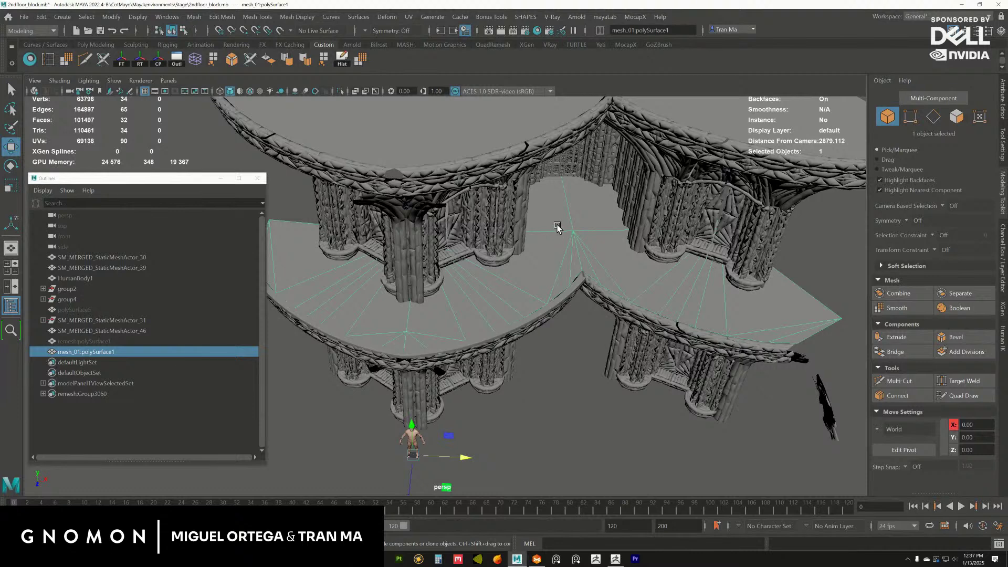
Duplicate the mesh_01 floor, isolate the copy and delete all faces except the section between the front column's centre line and the rim notch.
key("ctrl+d")
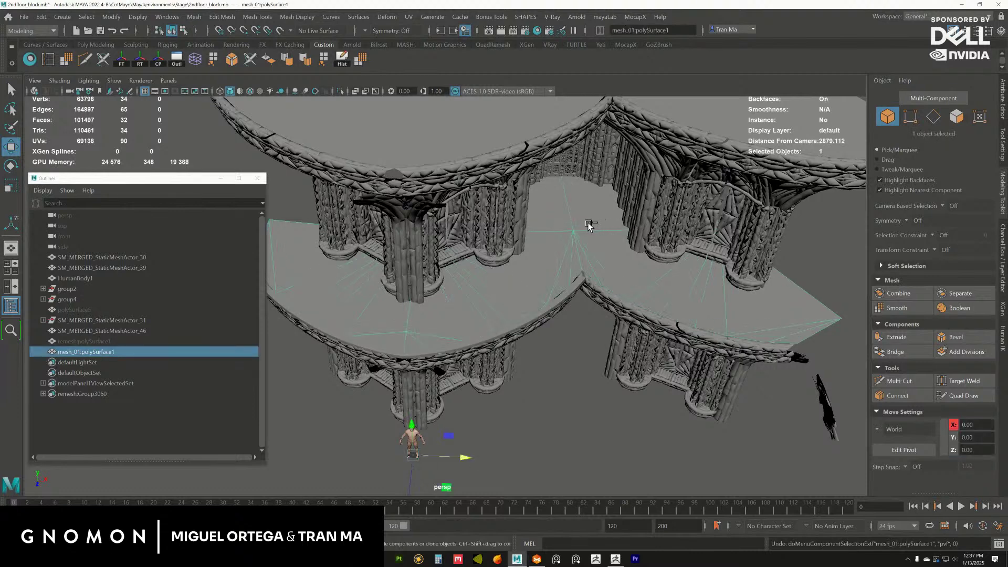
key("ctrl+1")
key("F11")
double_click(600, 199)
double_click(669, 291)
middle_click_drag(342, 268, 405, 266, "alt")
left_click_drag(353, 216, 468, 371, "shift")
left_click_drag(298, 213, 339, 276, "shift")
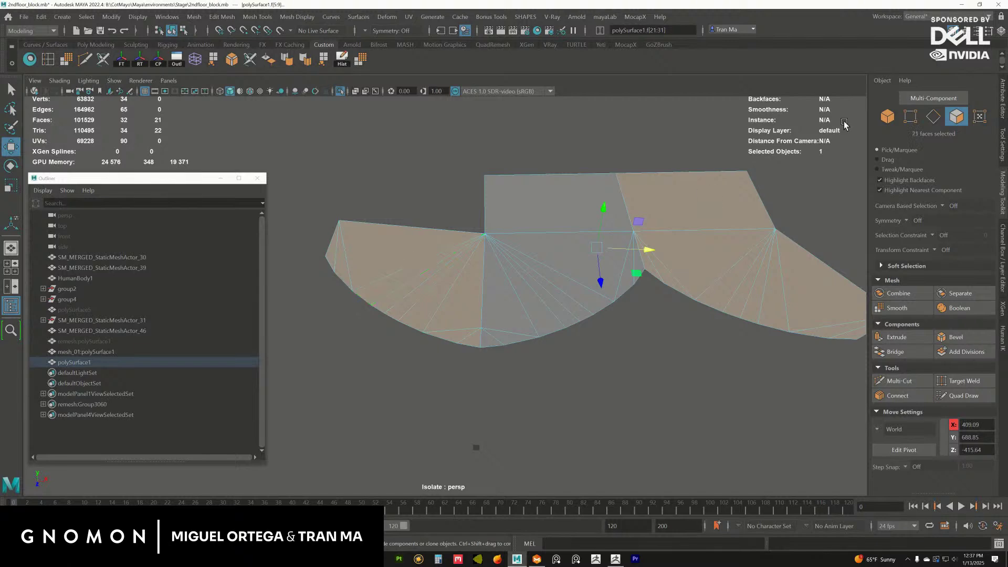
key("Delete")
left_click_drag(457, 249, 504, 227, "alt")
key("F8")
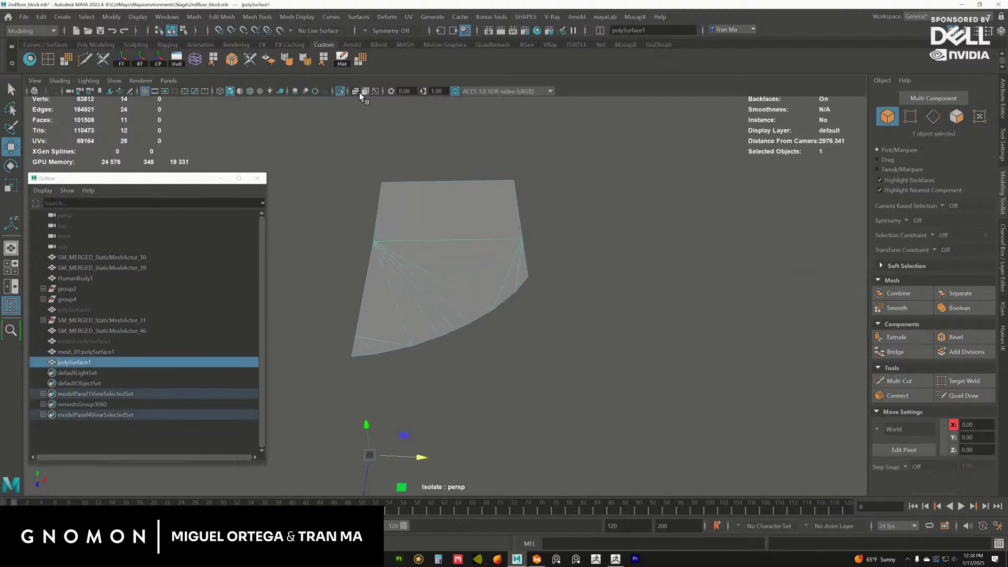
Turn off isolation and export the cut floor section as mesh_02.obj.
left_click(340, 90)
middle_click_drag(423, 223, 457, 227, "alt")
right_click_drag(457, 227, 472, 247, "alt")
middle_click_drag(471, 247, 480, 240, "alt")
left_click_drag(479, 242, 486, 181, "alt")
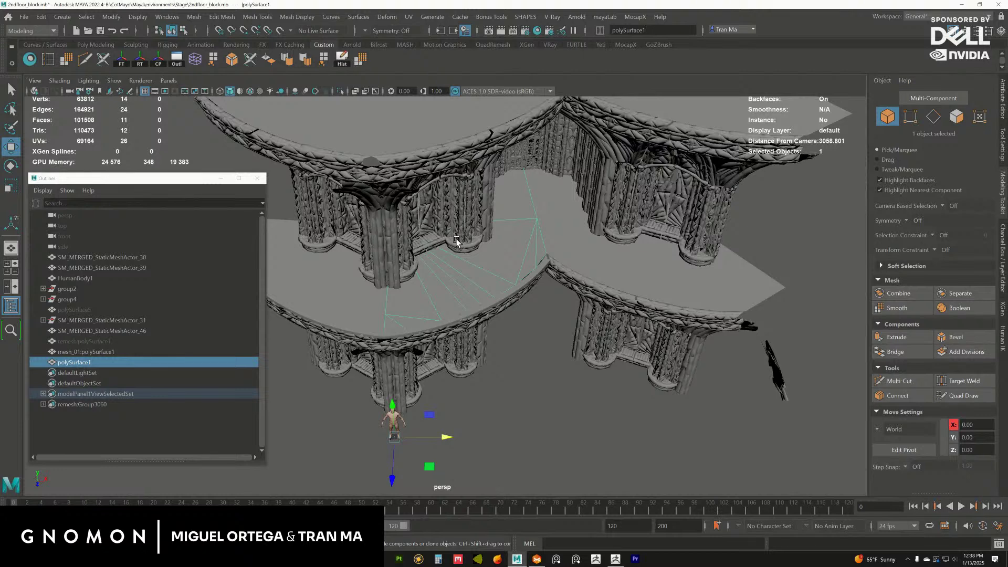
middle_click_drag(455, 239, 464, 284, "alt")
right_click_drag(464, 283, 506, 303, "alt")
scroll(507, 306, "up", 4)
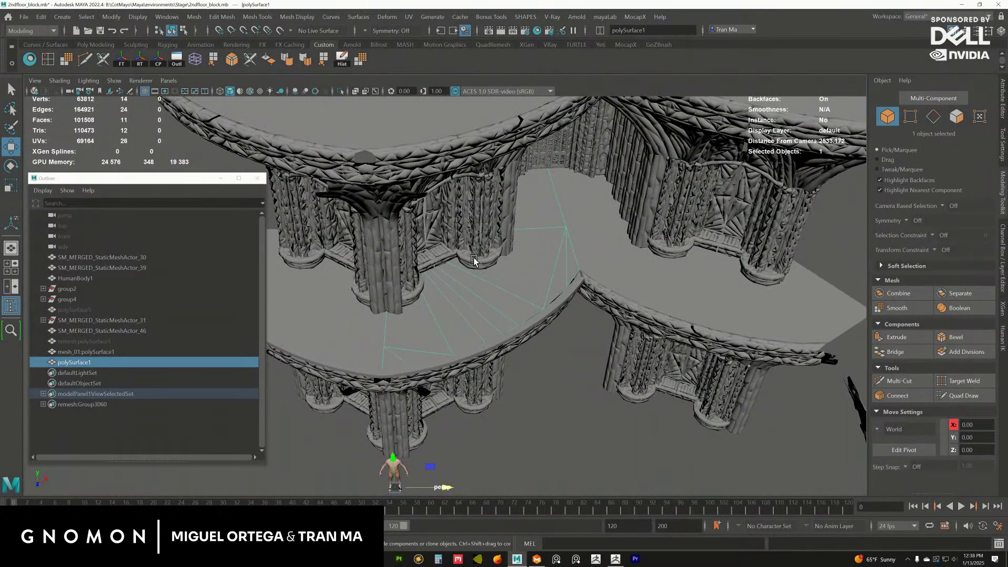
scroll(543, 257, "down", 3)
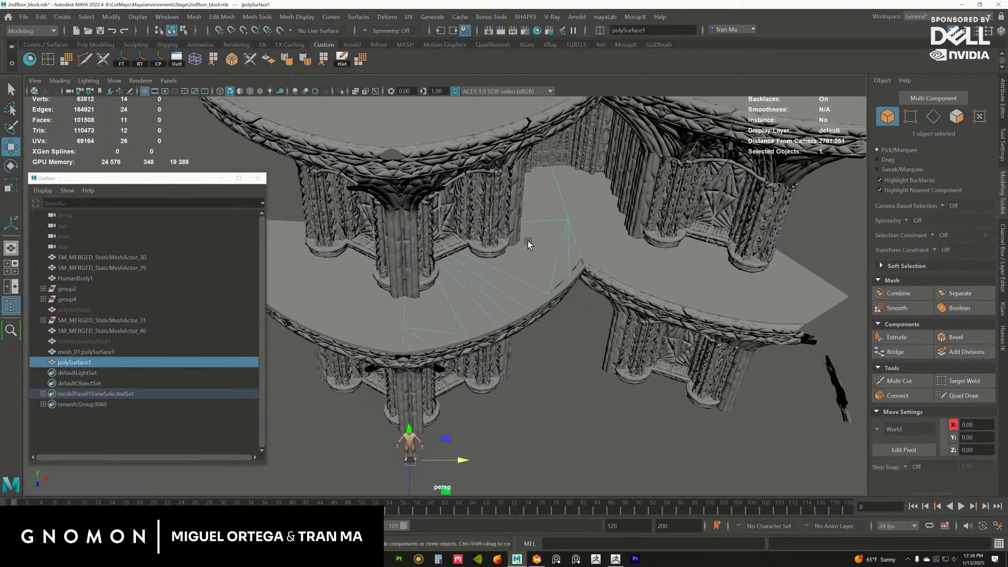
left_click(25, 16)
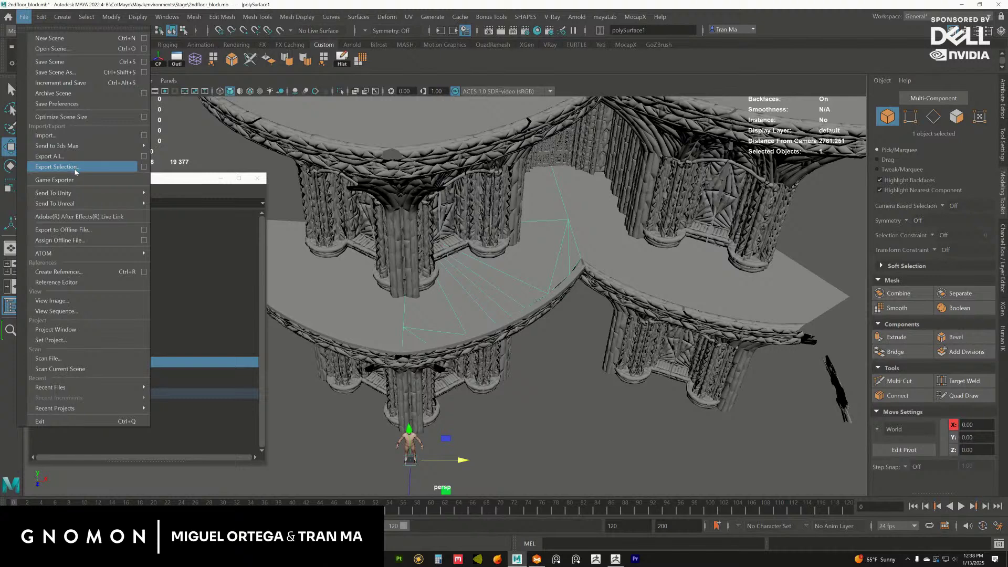
left_click(76, 170)
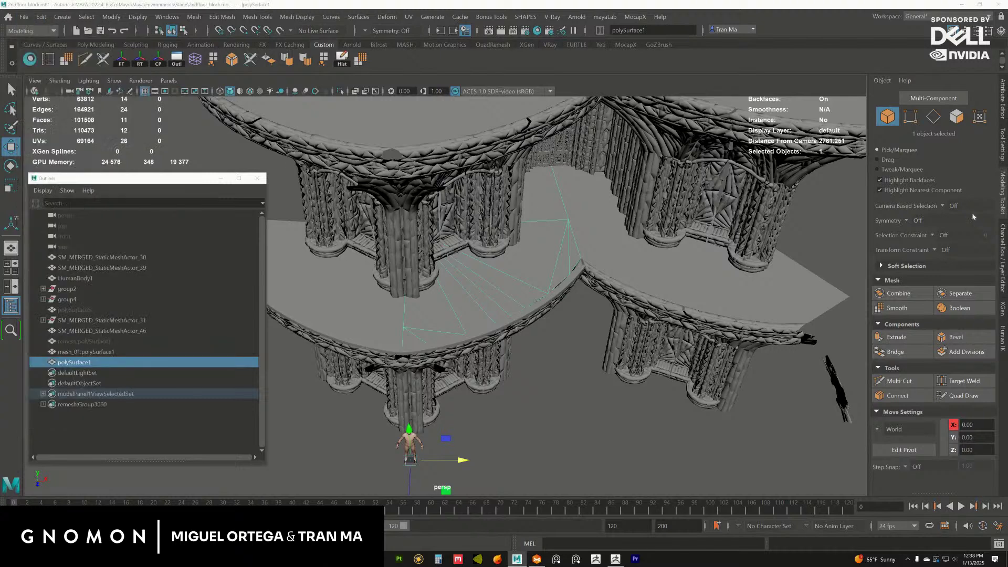
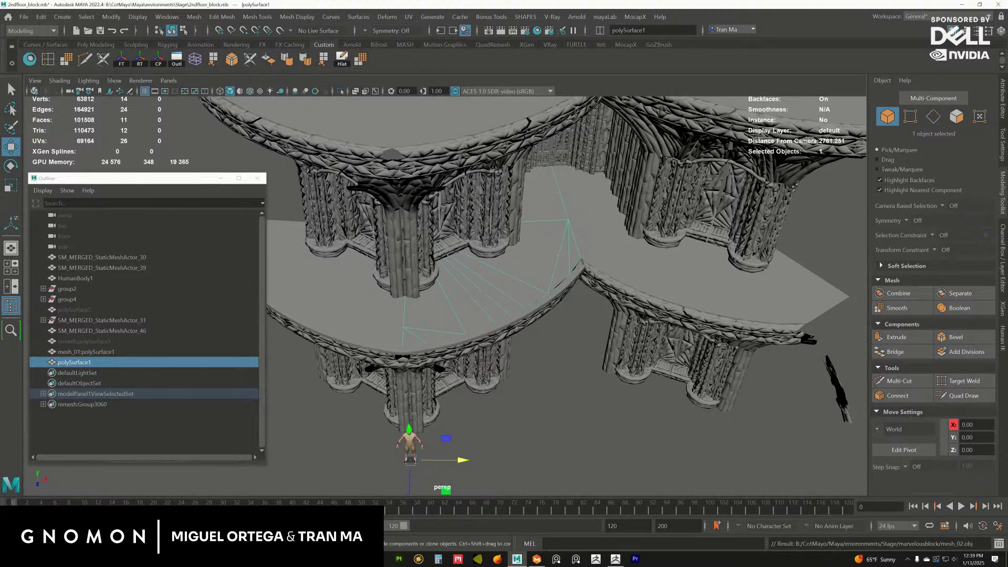
Switch to ZBrush, turn off Solo mode and hide the mesh_01 subtool.
left_click(618, 561)
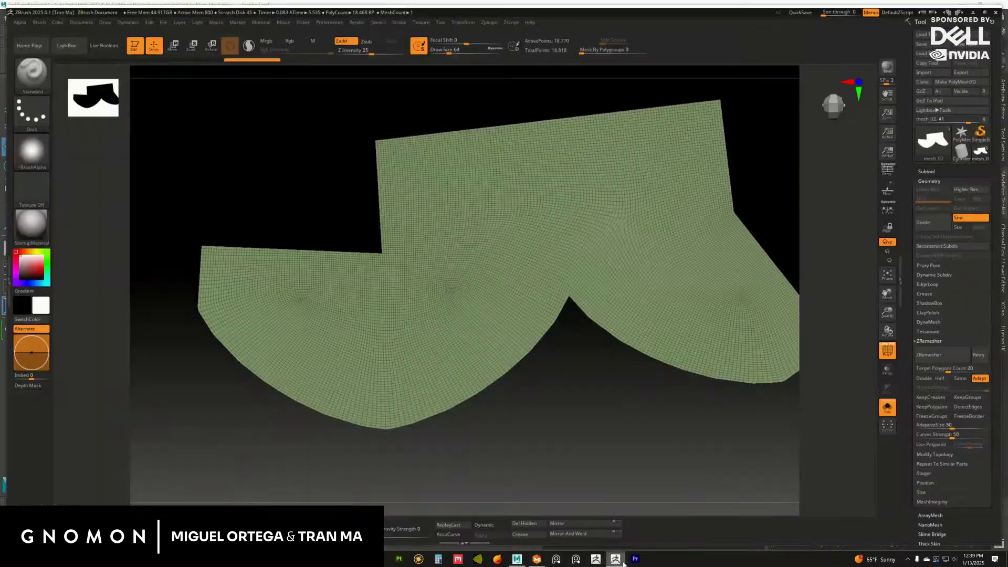
left_click(927, 171)
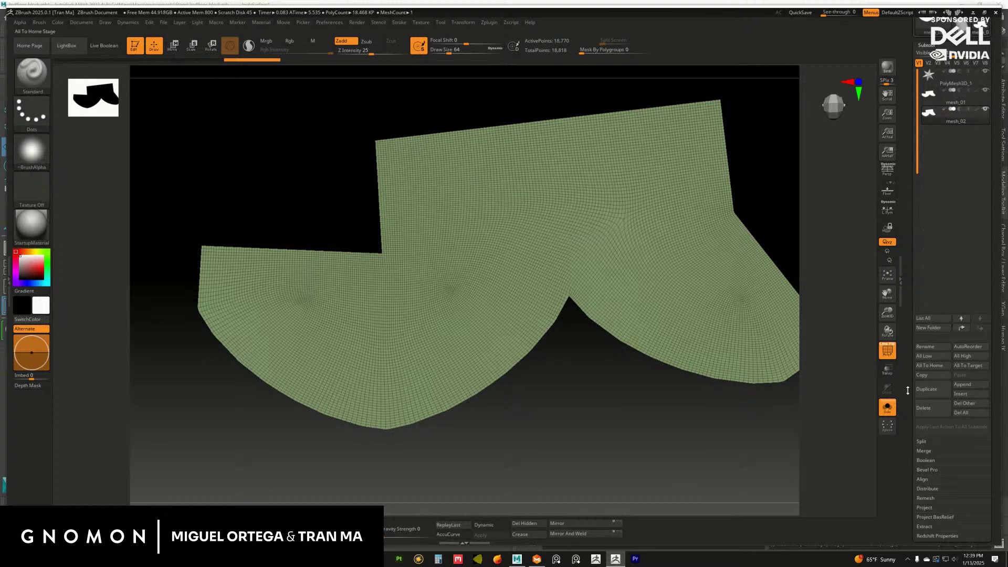
left_click(887, 407)
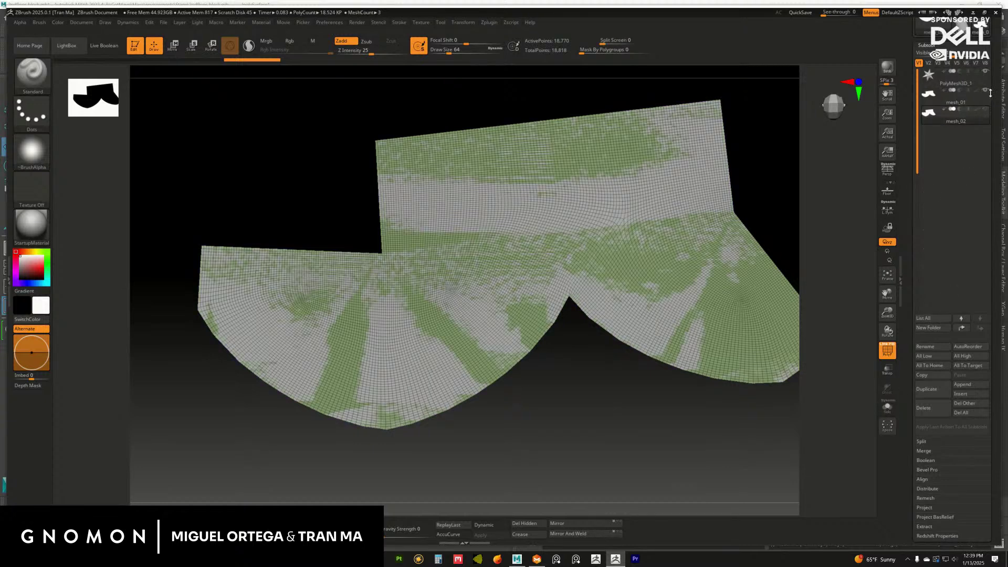
left_click(987, 91)
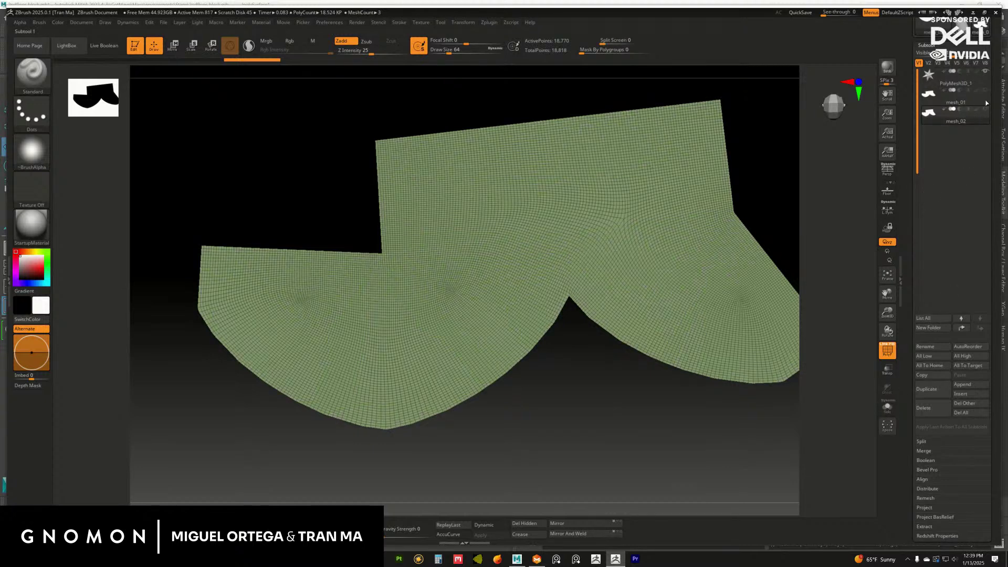
Append a PolyMesh3D subtool, select it and import the cut mesh_02 floor section into it.
left_click(971, 387)
left_click(811, 346)
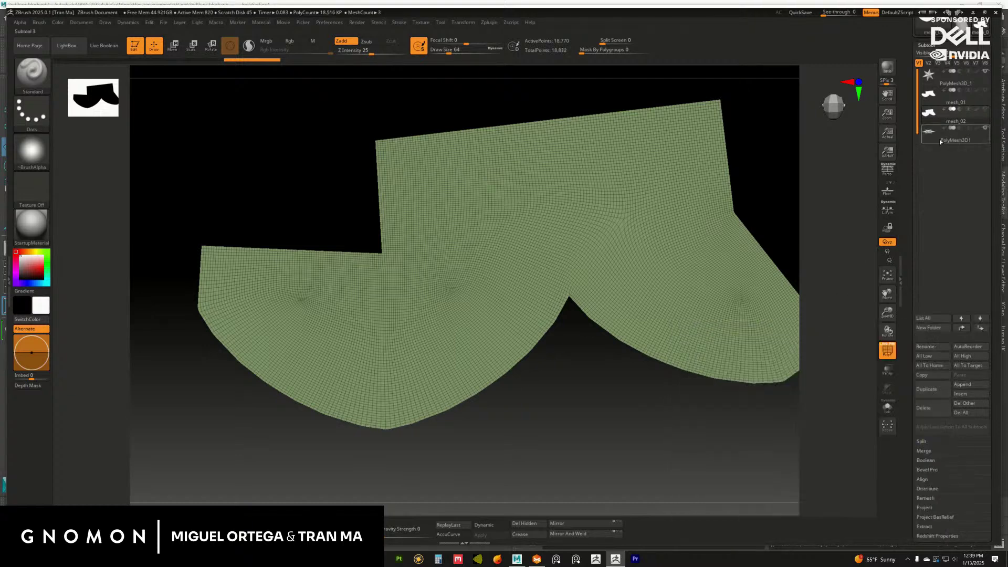
left_click(942, 141)
scroll(931, 74, "up", 3)
left_click(931, 74)
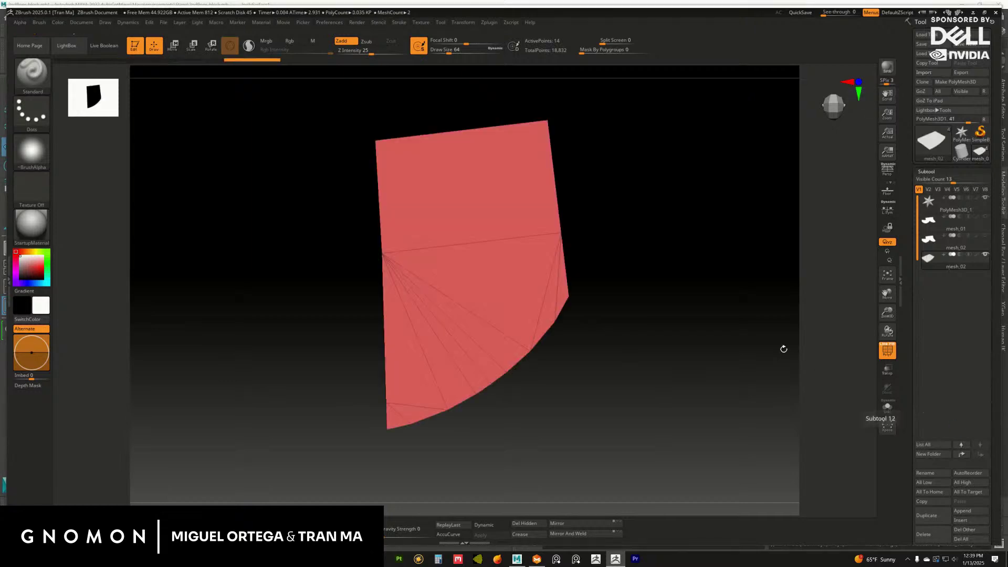
Duplicate the imported floor section and open the copy's Geometry settings.
left_click(927, 515)
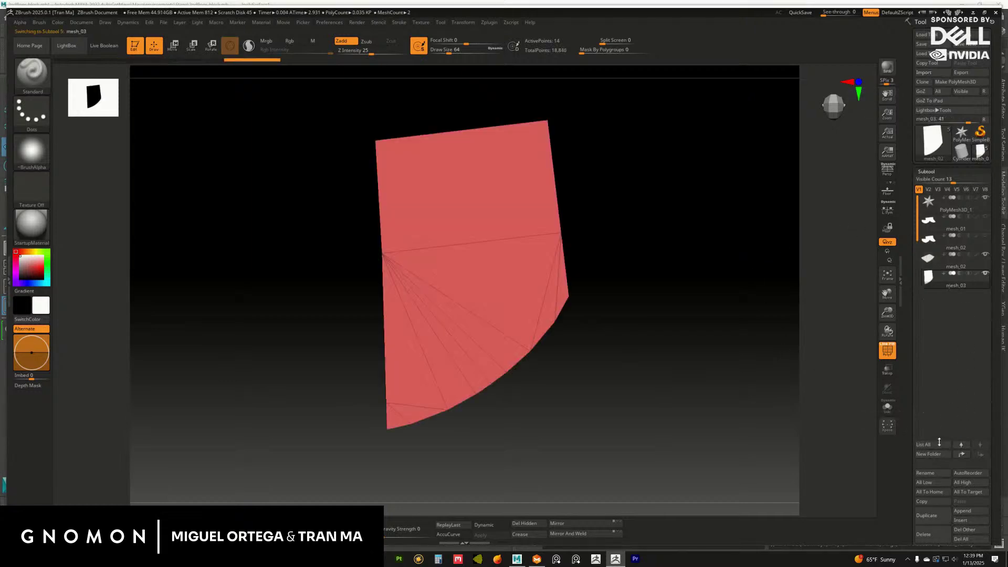
left_click_drag(952, 181, 935, 180)
left_click(932, 172)
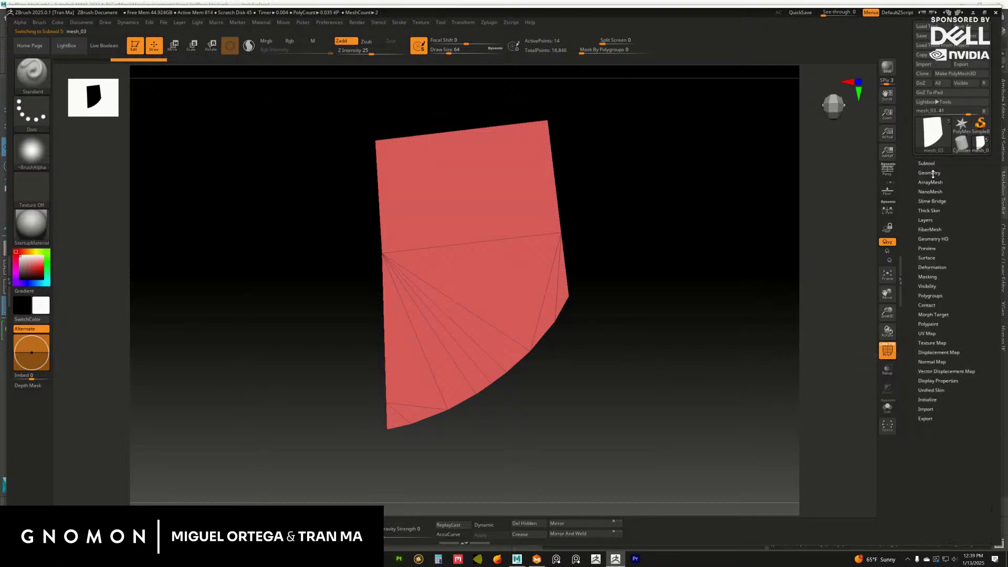
Try remeshing the floor copy with ZRemesher at a target polygon count of 5.
left_click(932, 346)
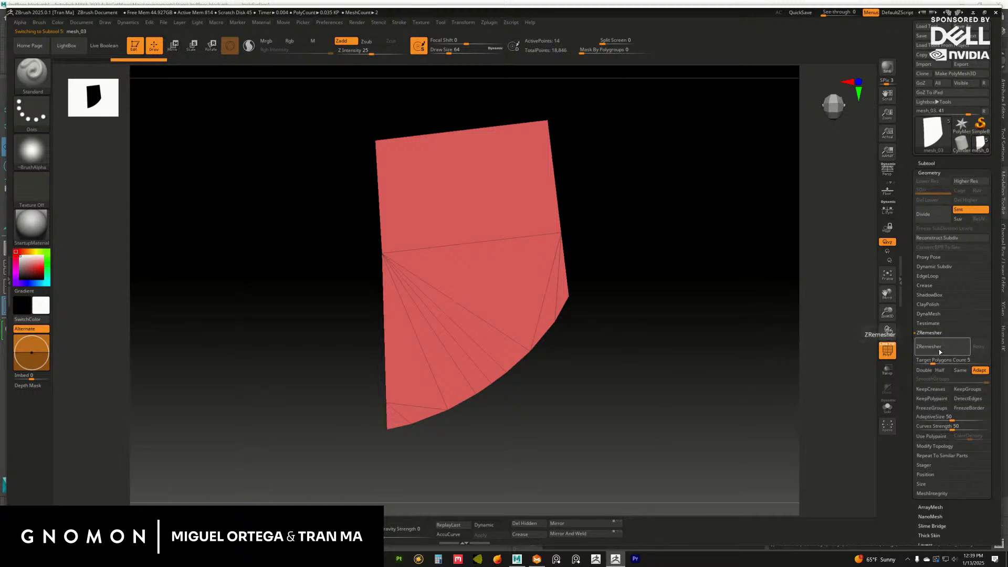
left_click_drag(716, 342, 764, 334)
key("ctrl+z")
Set the target polygon count to 10, try ZRemesher on the floor copy again and undo the remesh.
left_click(935, 361)
type("10")
key("Return")
left_click(940, 349)
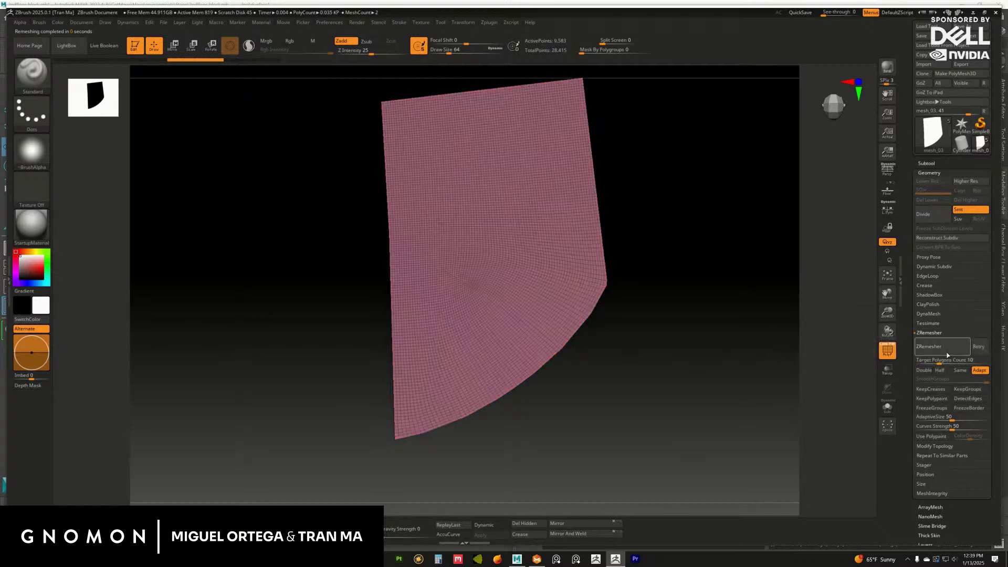
key("ctrl+z")
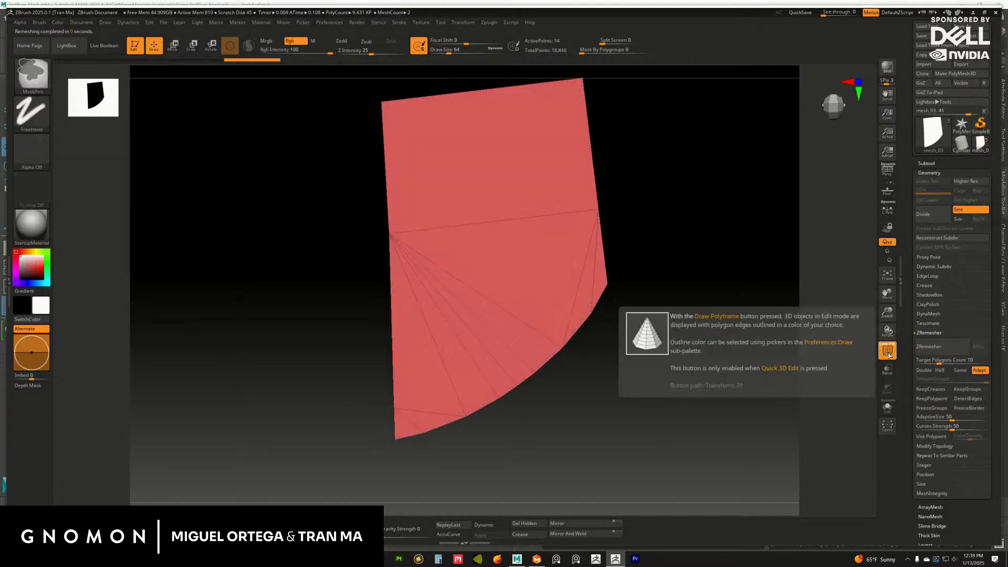
Try ZRemesher on the floor copy with FreezeBorder enabled at a target polygon count of 15, undo it and turn FreezeBorder off.
left_click(966, 409)
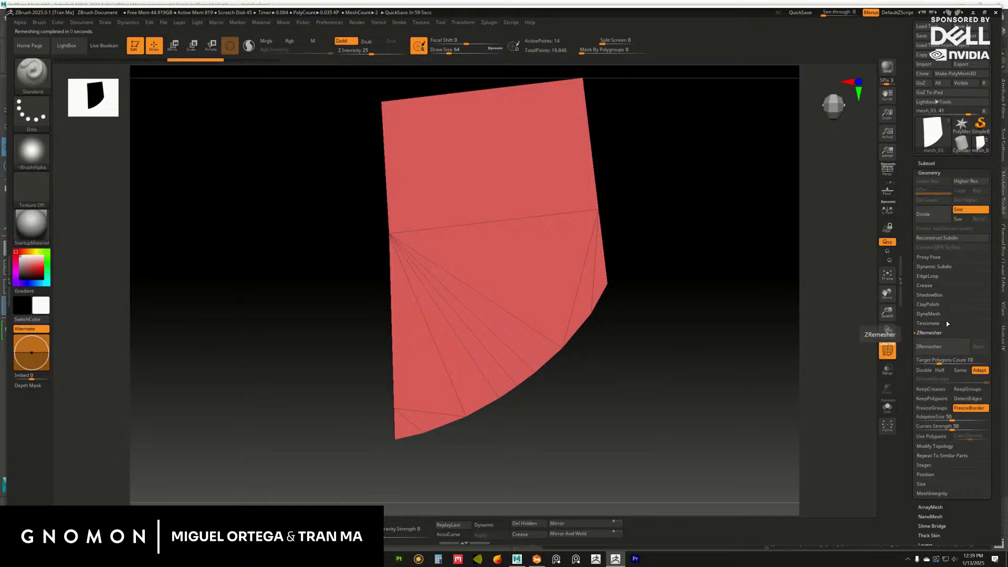
left_click(951, 360)
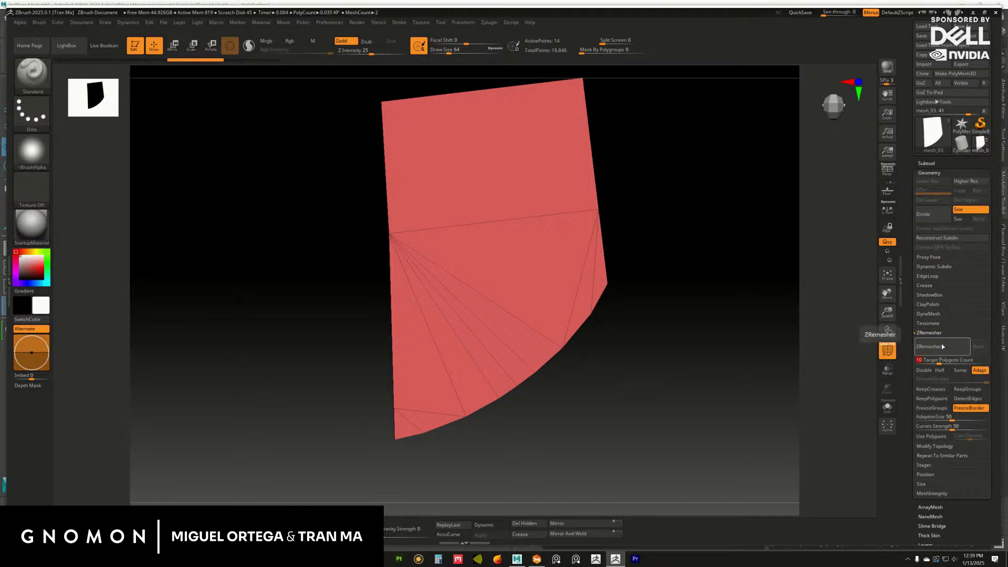
type("15")
left_click(940, 348)
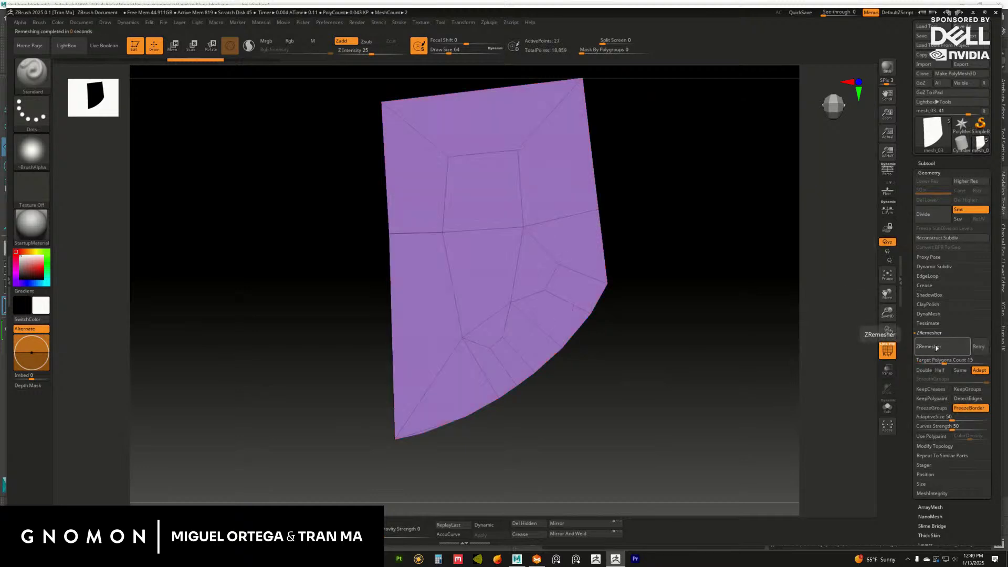
key("ctrl+z")
key("ctrl+z")
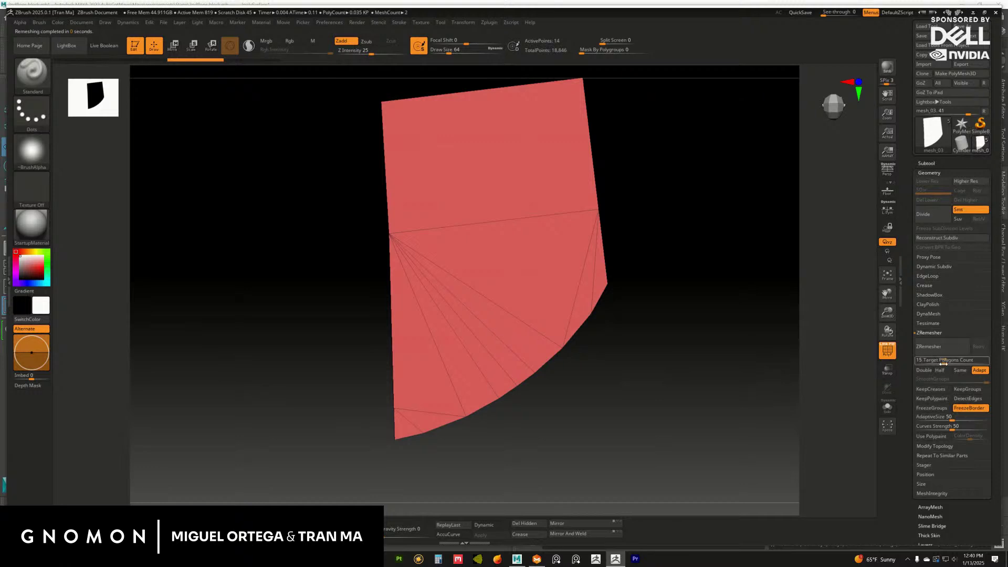
left_click(934, 350)
key("ctrl+z")
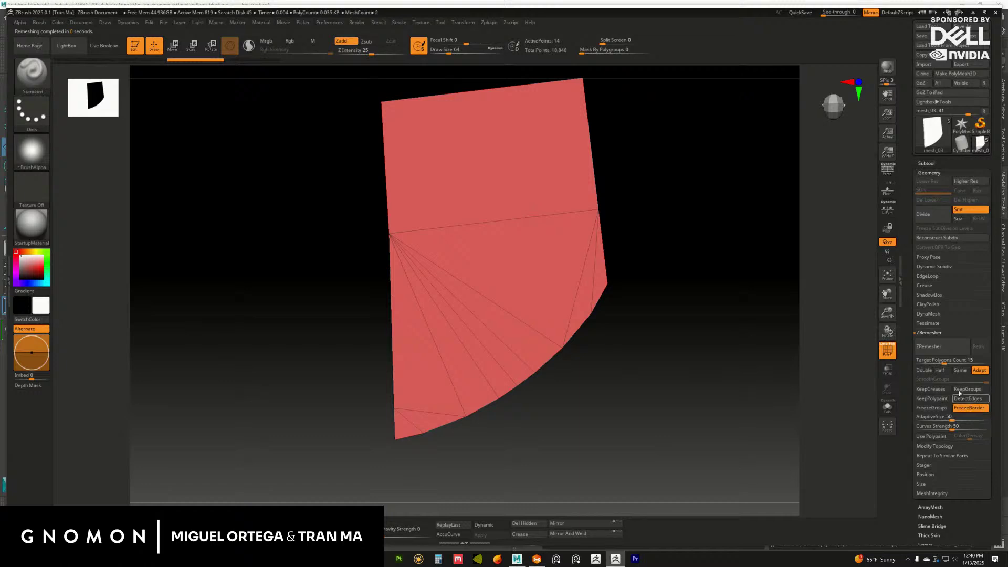
left_click(970, 413)
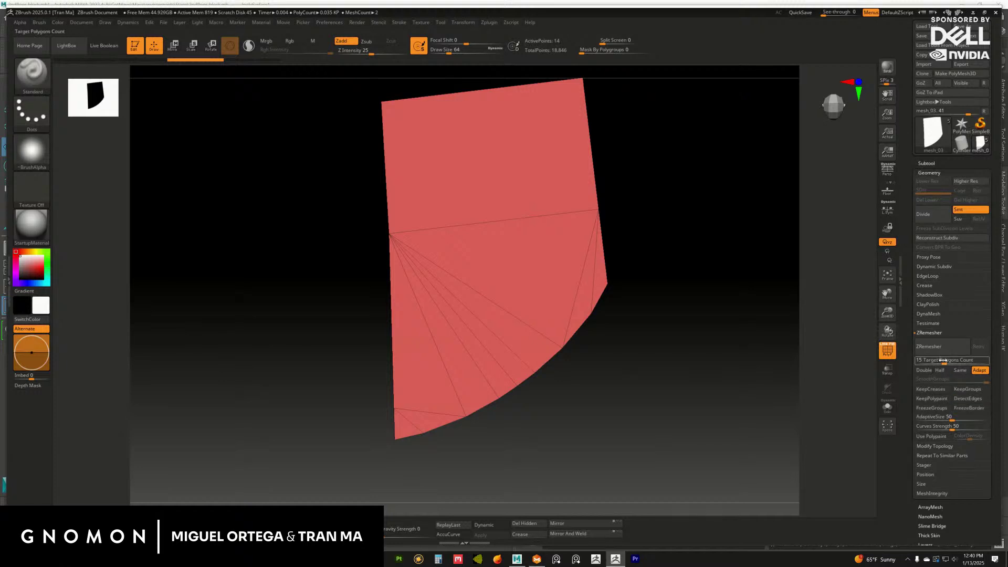
Try ZRemesher on the floor copy at a target polygon count of about 39.3 and undo the remesh.
left_click(960, 363)
left_click(938, 348)
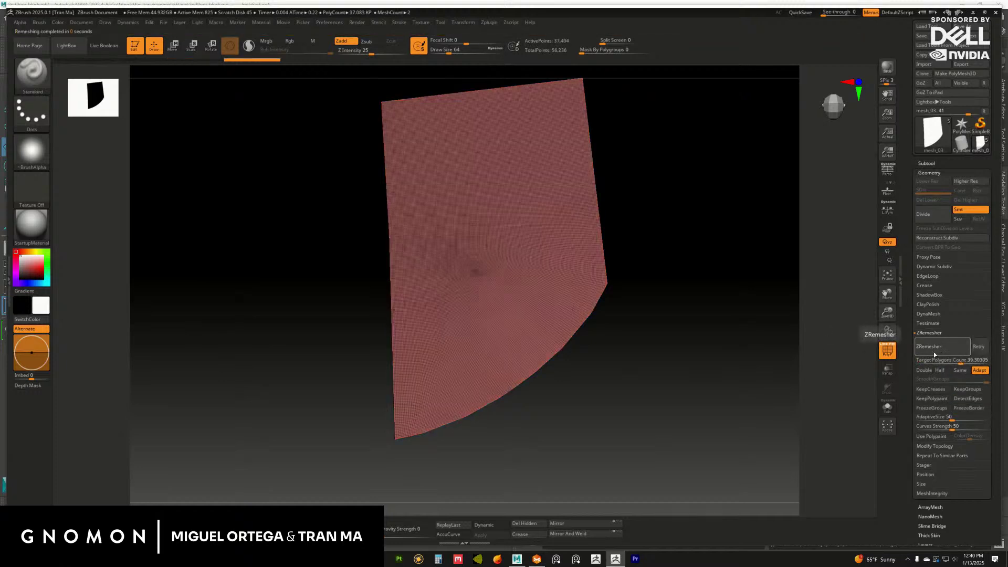
key("ctrl+z")
left_click(945, 360)
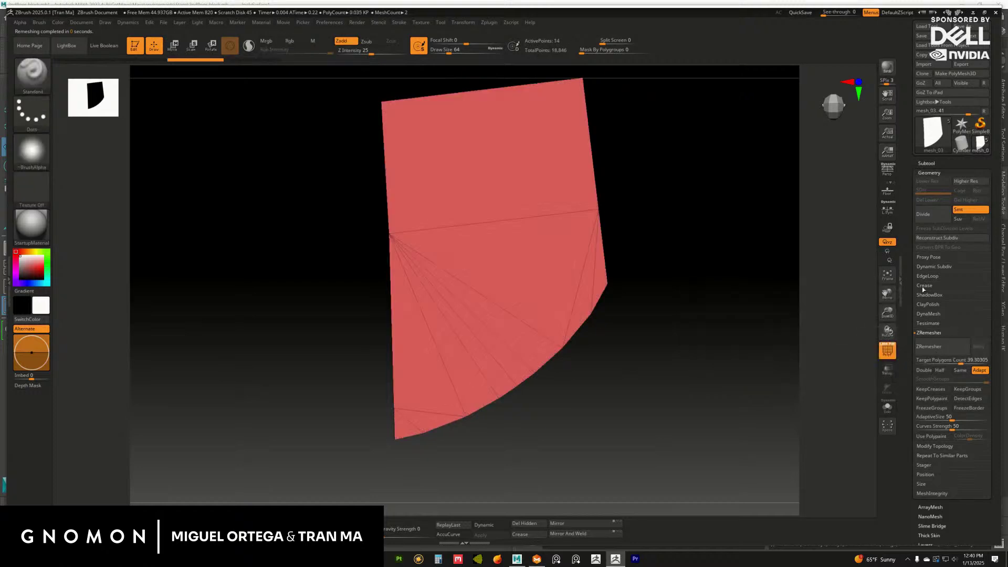
Try the Edge Loop operation on the floor copy and open the Tessimate settings.
left_click(929, 277)
left_click(930, 310)
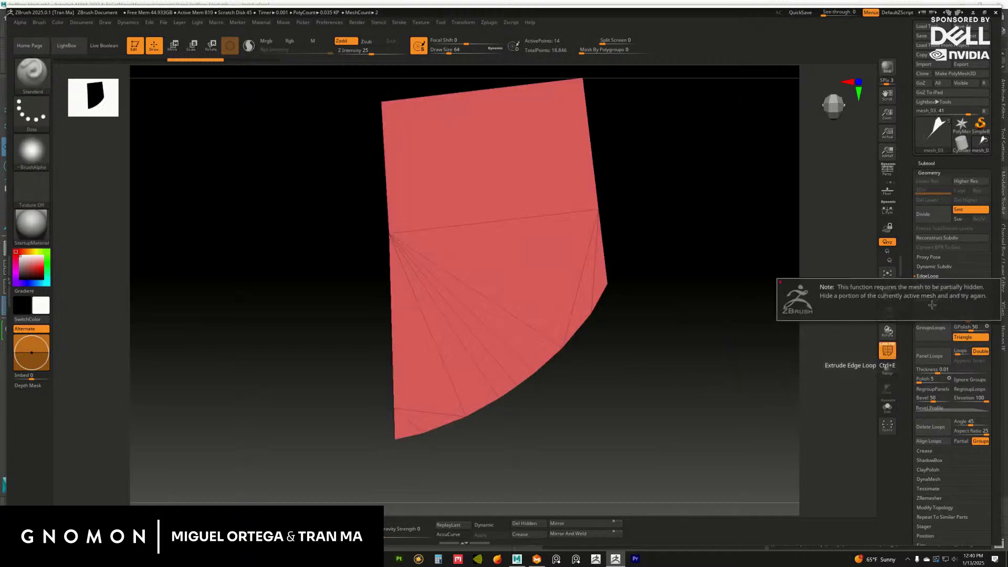
left_click(930, 357)
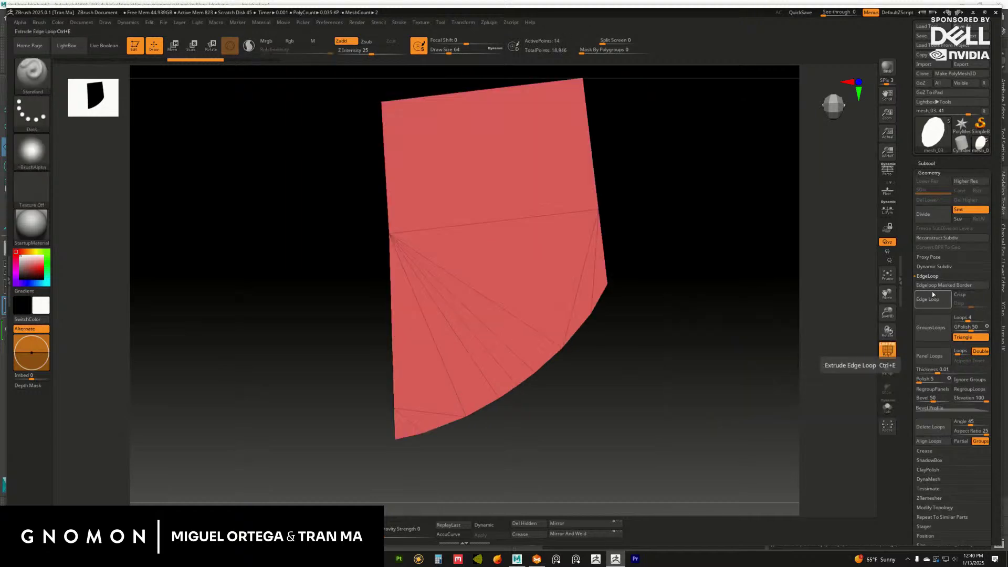
left_click_drag(912, 490, 921, 419)
left_click(925, 417)
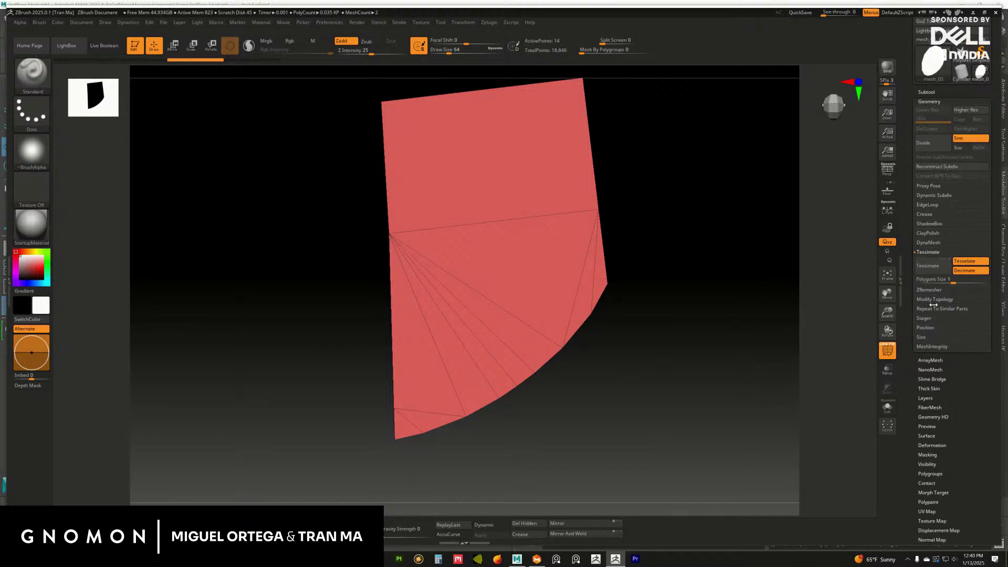
Remesh the floor copy with ZRemesher at a target polygon count of 40 and export the mesh.
left_click(930, 290)
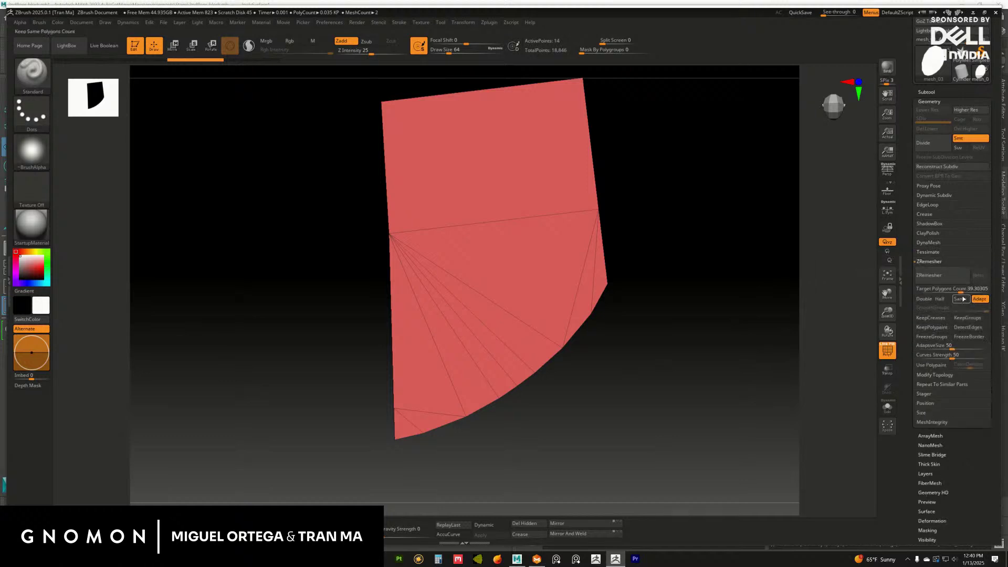
left_click(955, 288)
type("40")
left_click(942, 274)
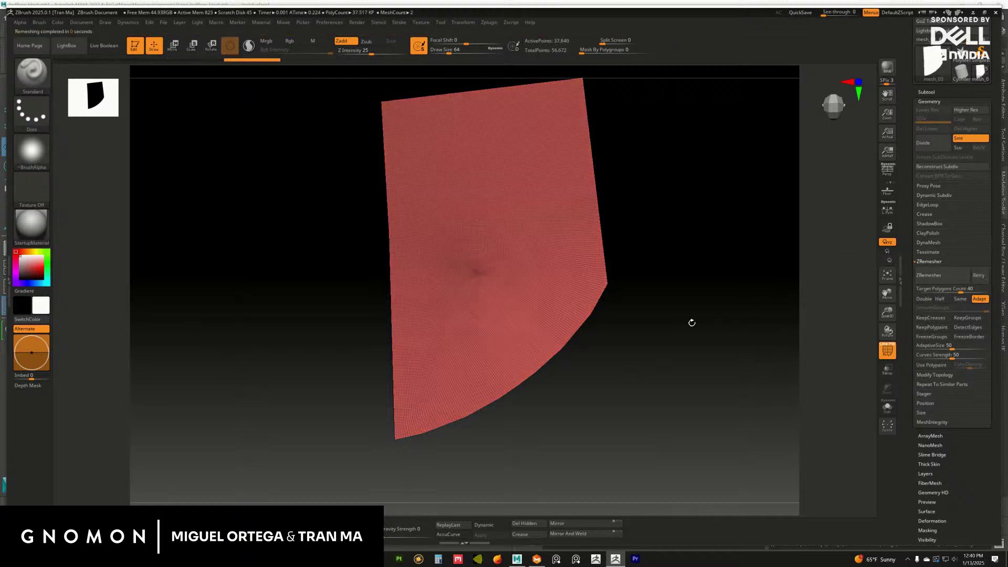
left_click_drag(749, 294, 751, 304)
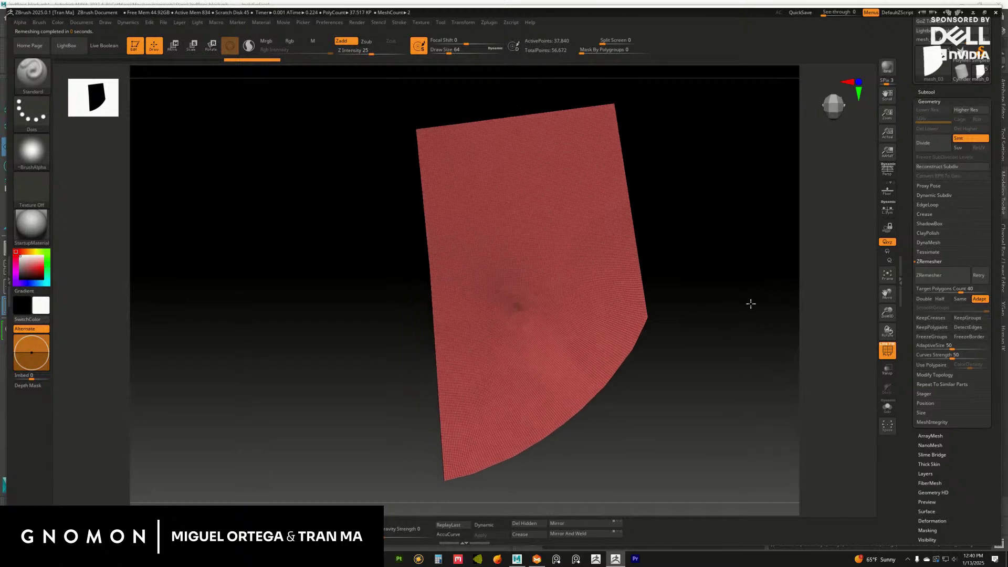
key("ctrl+z")
left_click(935, 275)
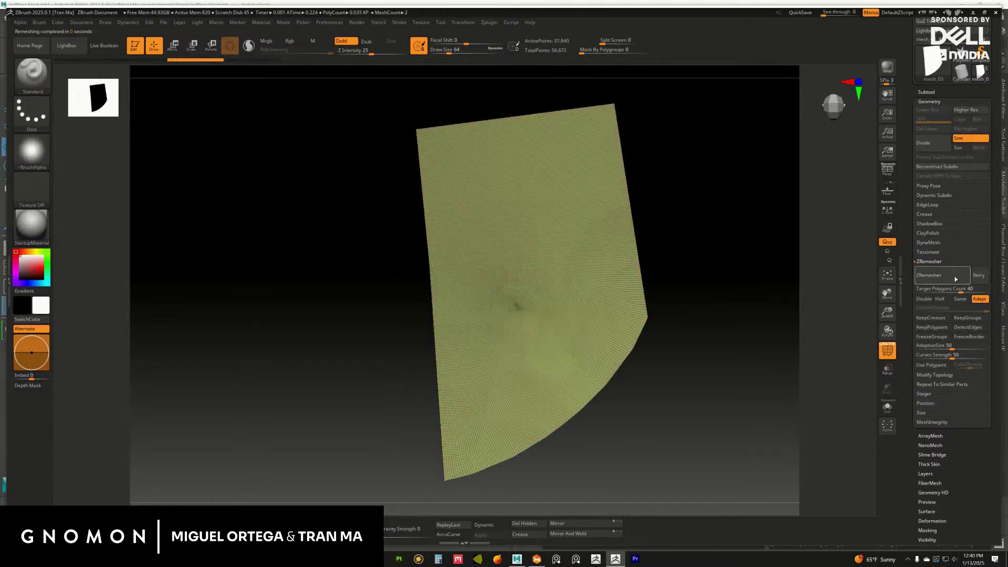
scroll(940, 184, "up", 3)
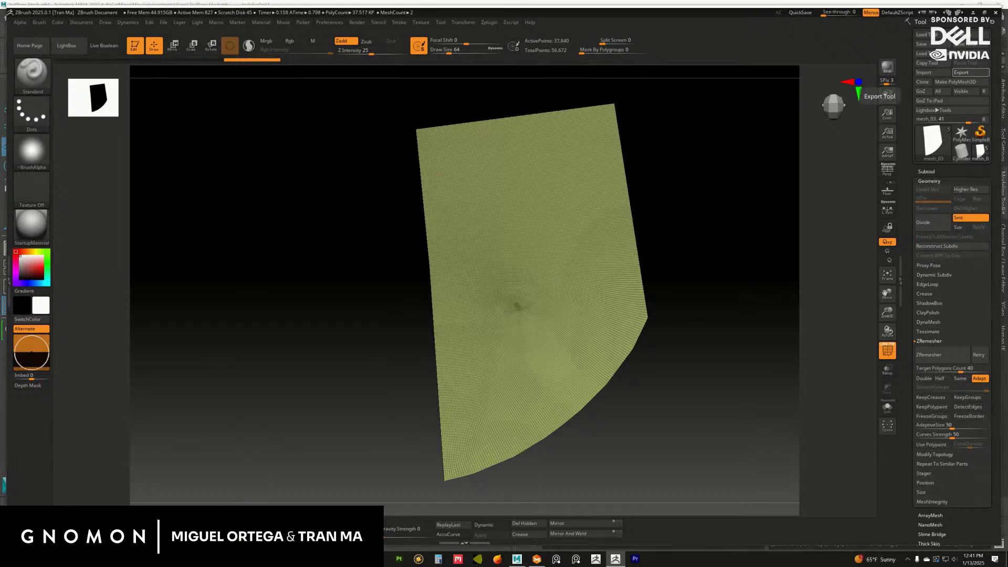
Switch to Maya, hide the selected polySurface1 floor section and select the mesh_01 floor beneath it.
left_click(517, 559)
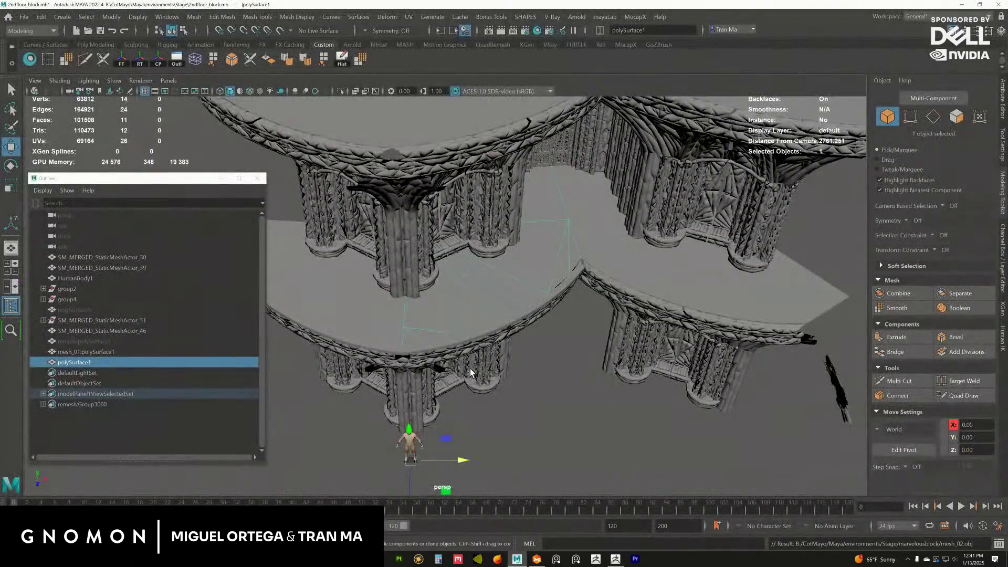
key("ctrl+h")
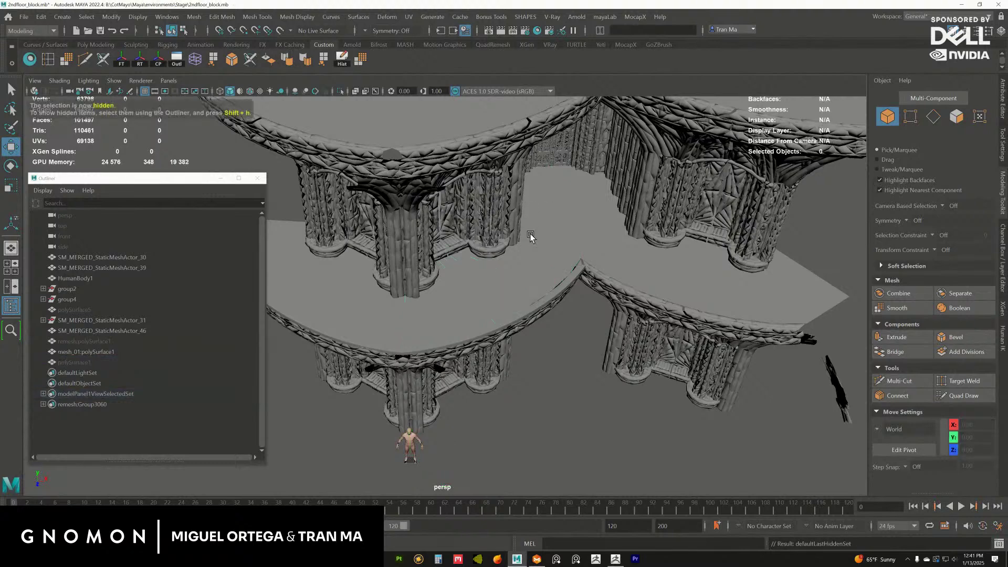
left_click(530, 239)
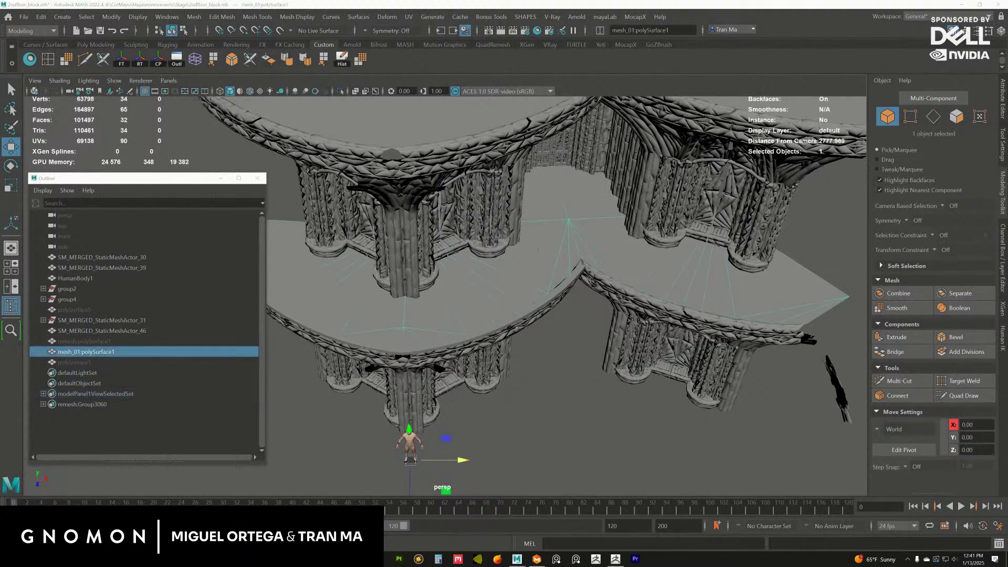
Import the exported ndfloorblock_02 floor section into the Maya scene and select it.
left_click_drag(1007, 389, 588, 399)
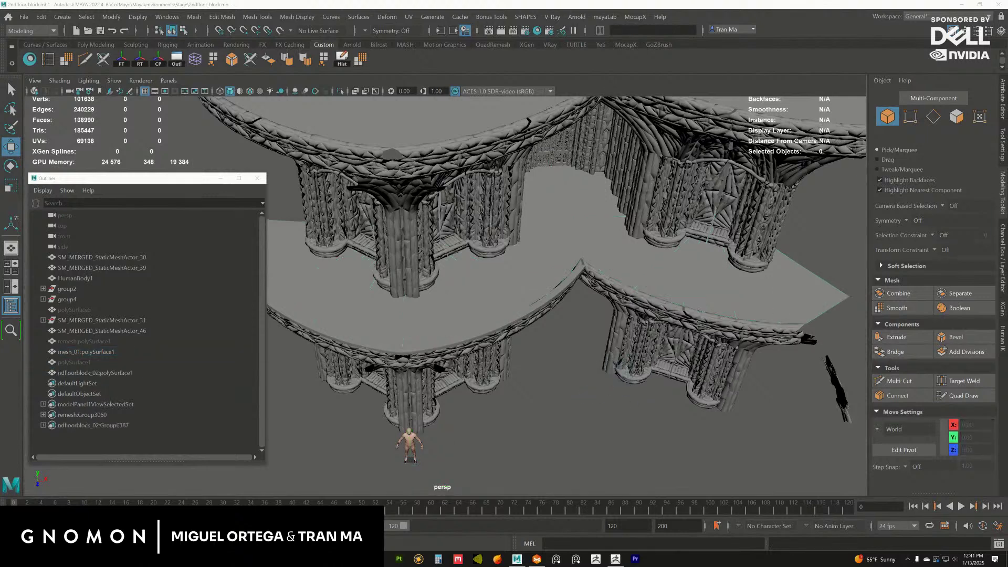
left_click(105, 373)
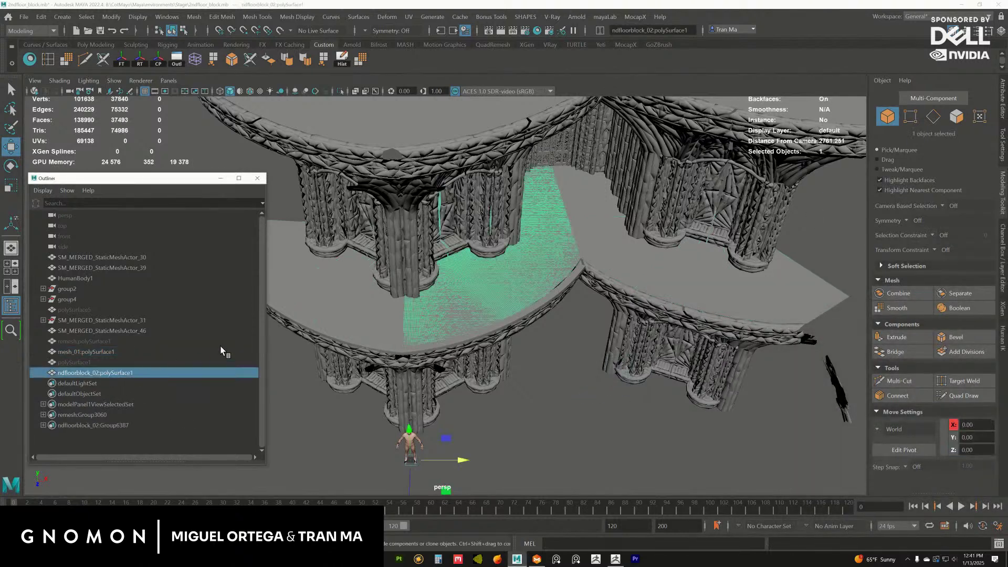
left_click_drag(510, 251, 505, 253, "alt")
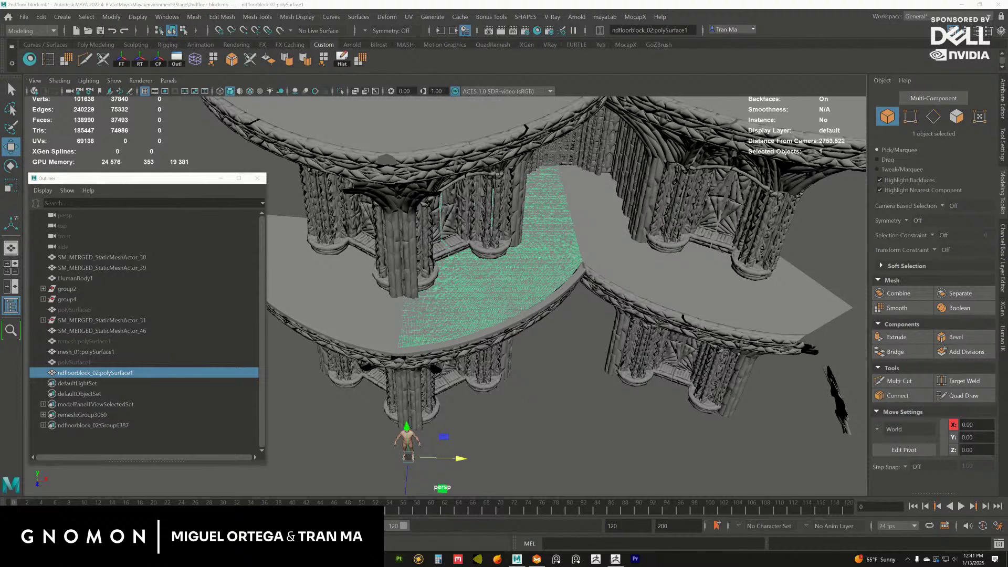
Switch to PureRef, dismiss the update notice and add a close-up image of a rosy-cheeked doll face to the board.
left_click(576, 558)
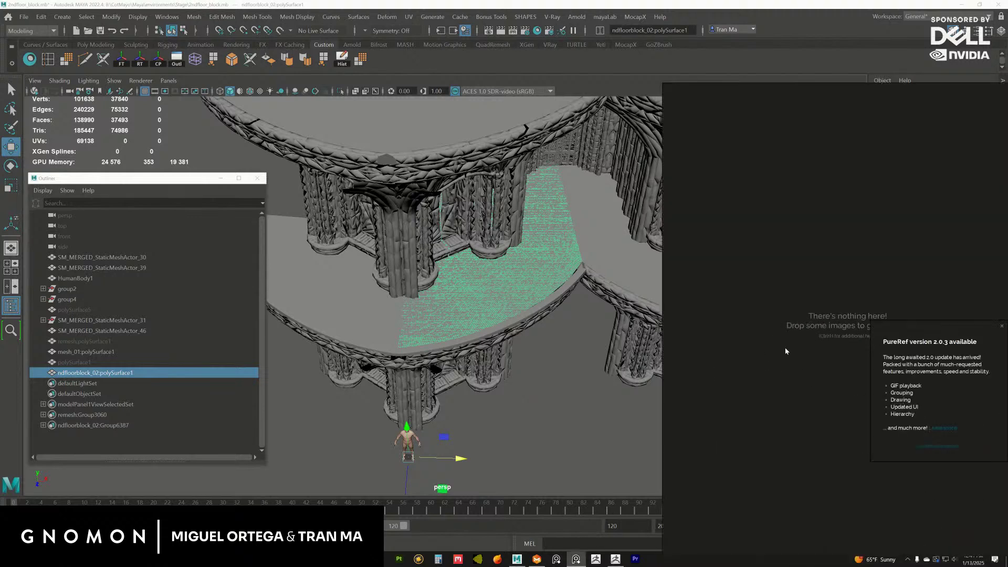
left_click(1000, 326)
left_click_drag(850, 349, 812, 408)
left_click_drag(1007, 262, 727, 252)
middle_click_drag(750, 263, 754, 298)
scroll(754, 299, "up", 1)
scroll(755, 299, "up", 5)
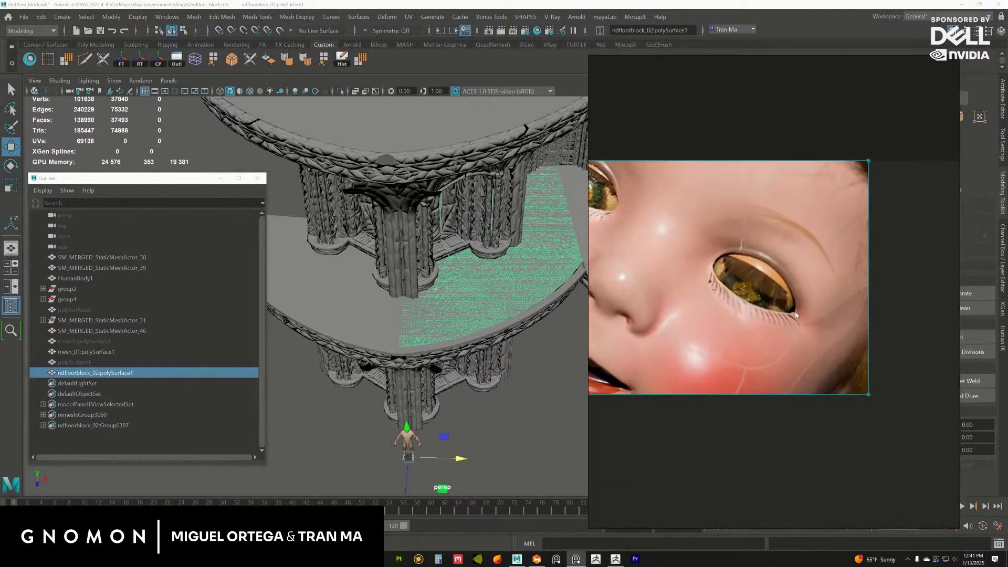
middle_click_drag(821, 310, 808, 307)
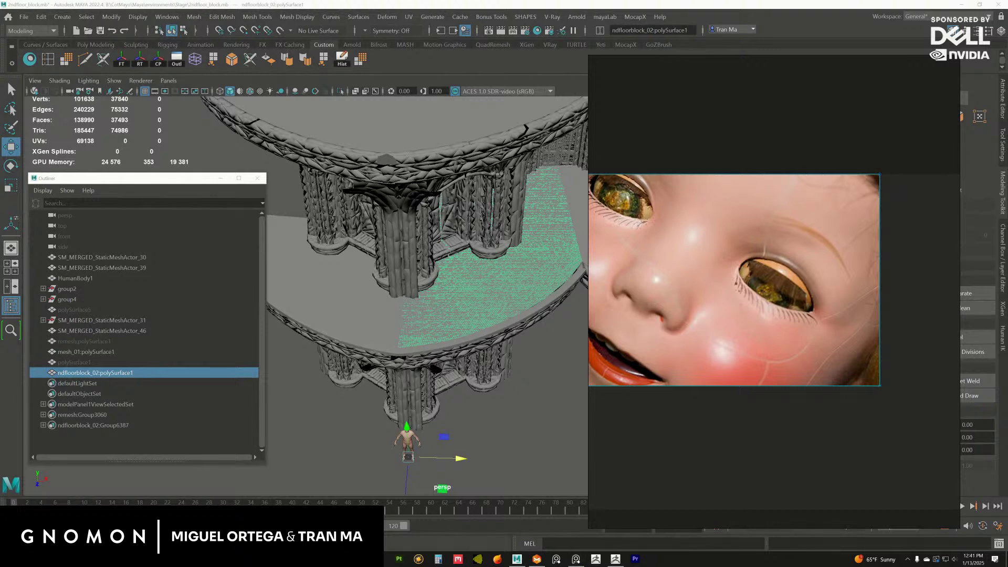
Add two freckled doll face images to the board and place the smaller one beside the larger one.
left_click_drag(758, 344, 830, 355)
scroll(822, 370, "down", 4)
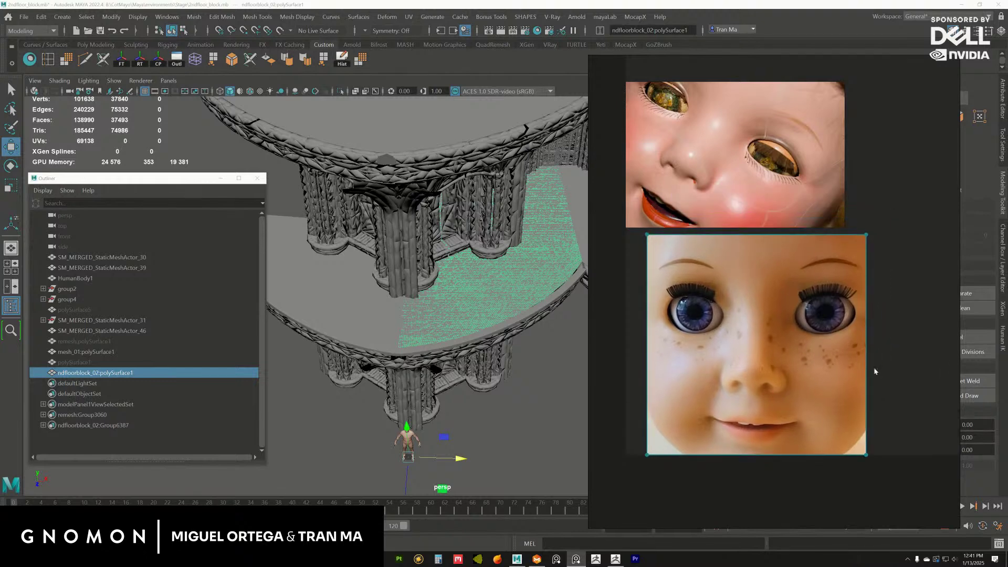
left_click_drag(777, 314, 800, 266)
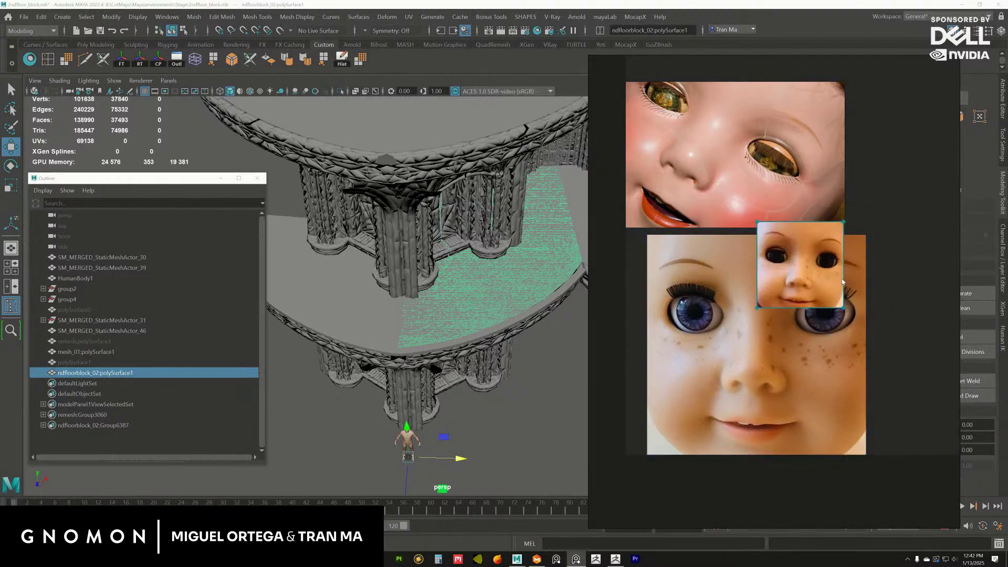
middle_click_drag(814, 289, 740, 295)
left_click_drag(740, 297, 925, 367)
scroll(808, 348, "up", 5)
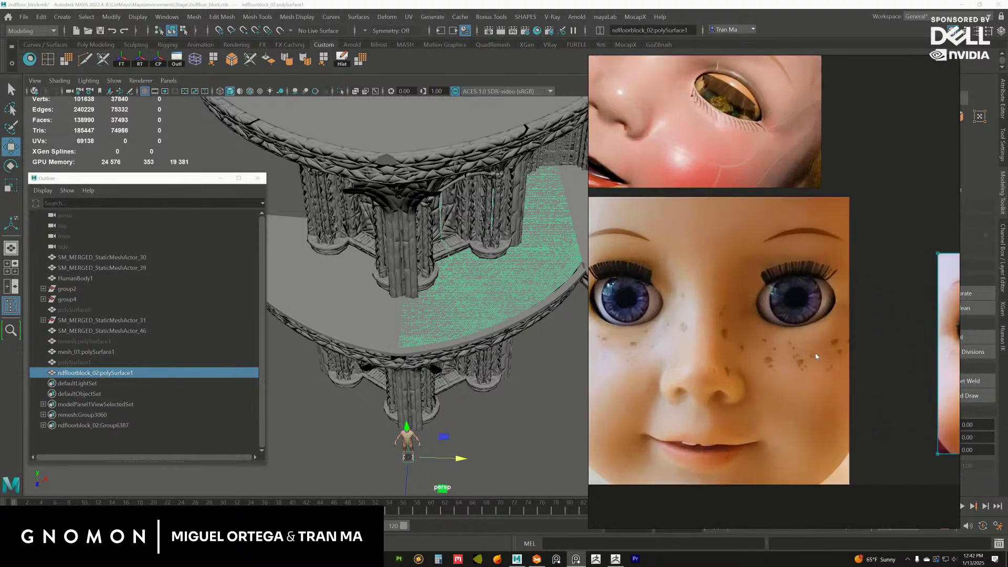
scroll(836, 310, "up", 2)
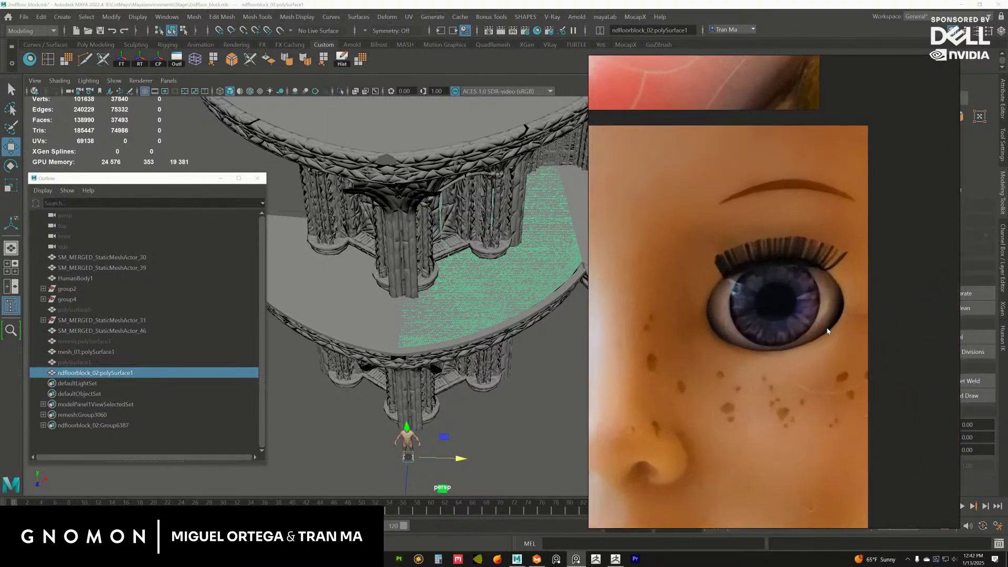
scroll(767, 361, "down", 6)
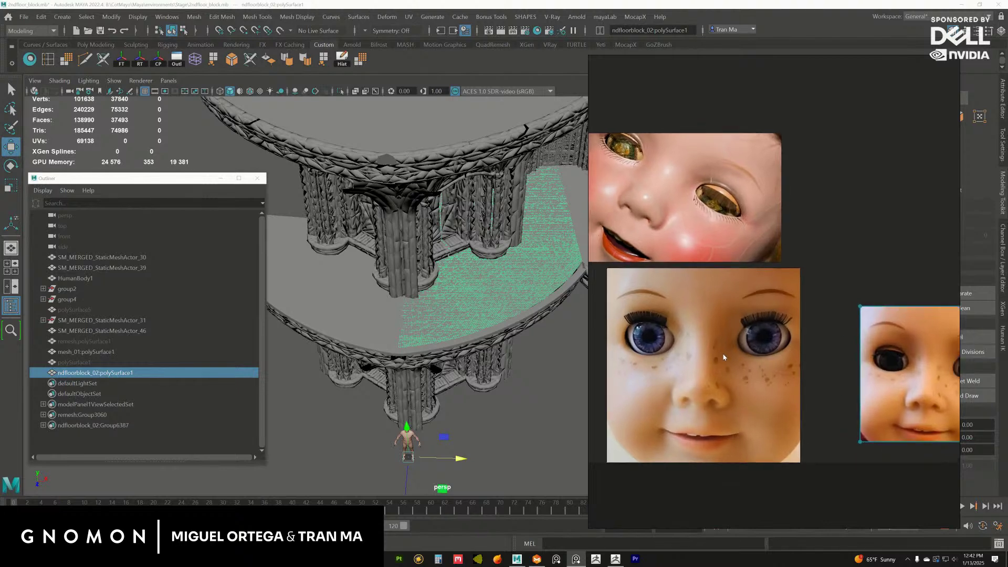
middle_click_drag(911, 369, 869, 346)
scroll(750, 343, "up", 4)
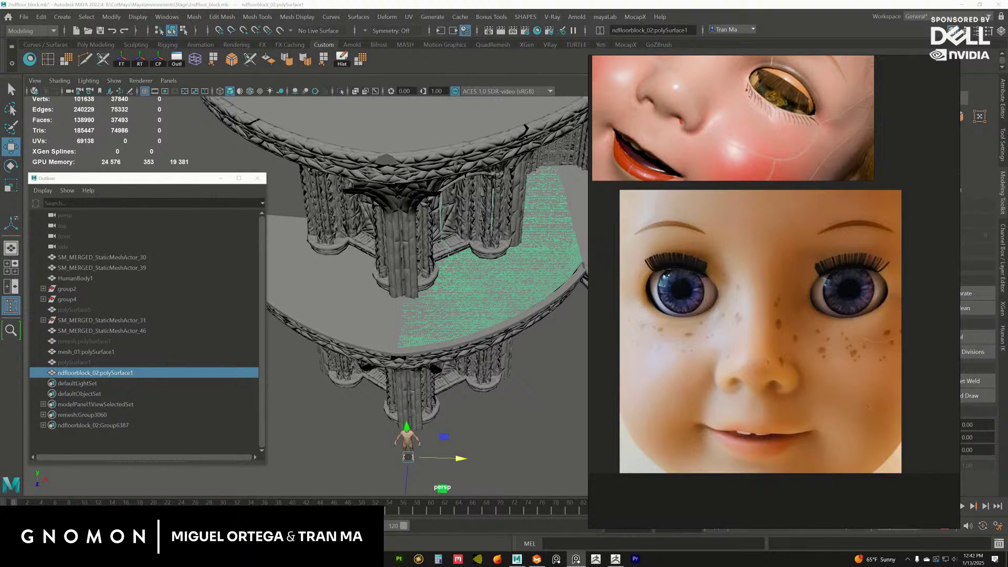
Add the hand-held doll head image with one blue and one green eye, and move the reference board out of view.
left_click_drag(1007, 356, 828, 361)
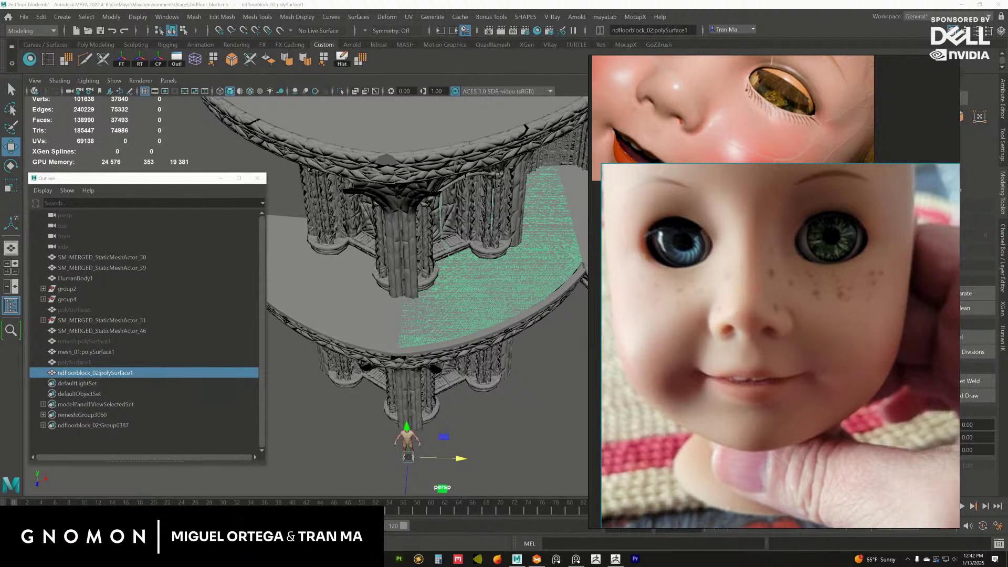
middle_click_drag(716, 281, 694, 301)
scroll(754, 328, "down", 3)
scroll(757, 329, "up", 5)
scroll(763, 329, "down", 2)
right_click_drag(759, 331, 1007, 320)
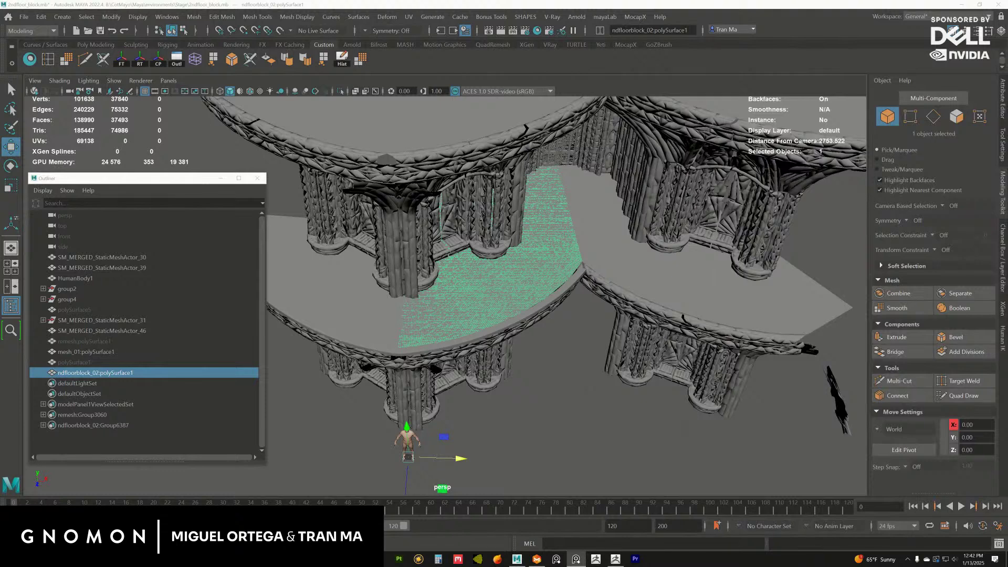
Switch from Maya to the arcade floor scene in Marvelous Designer.
right_click_drag(558, 261, 583, 317, "alt")
middle_click_drag(577, 330, 572, 341, "alt")
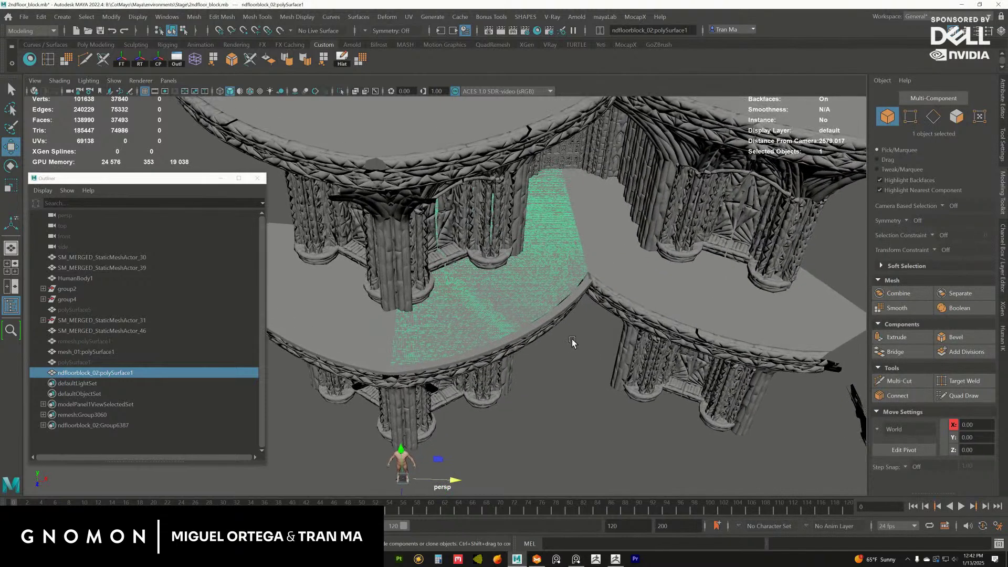
scroll(573, 342, "up", 3)
left_click(538, 559)
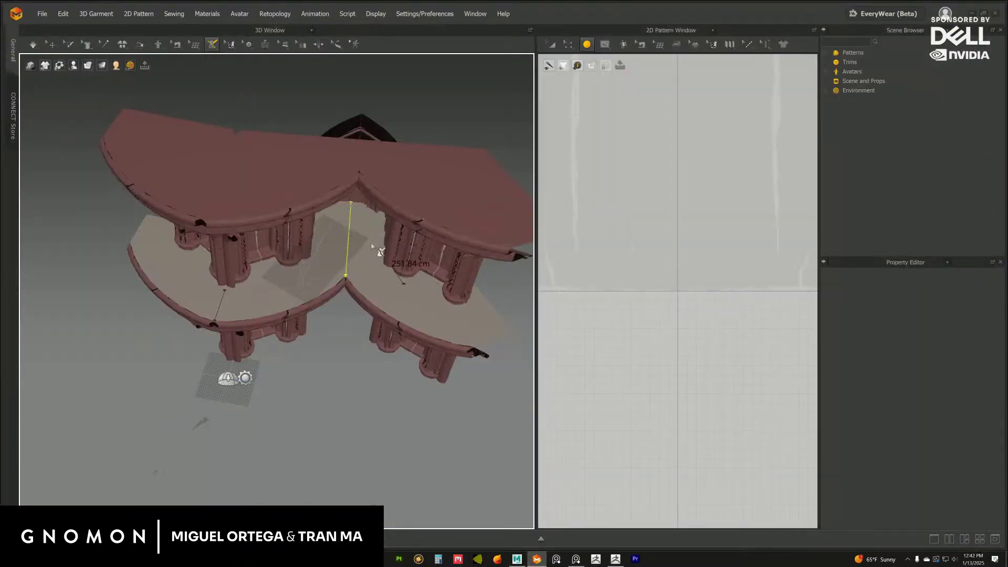
Select the full lower floor mesh in the arcade scene and delete it.
left_click(51, 44)
left_click(301, 281)
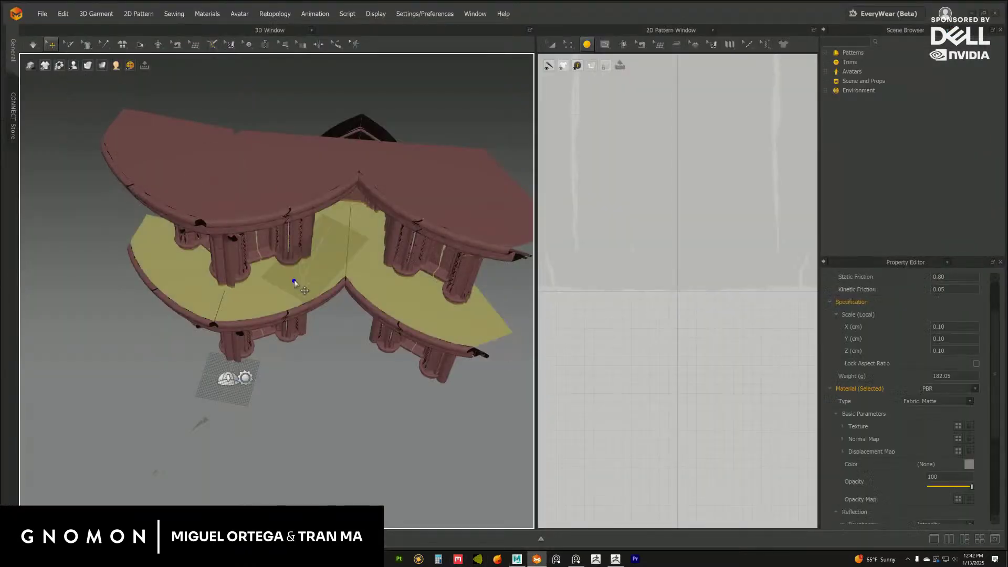
key("Delete")
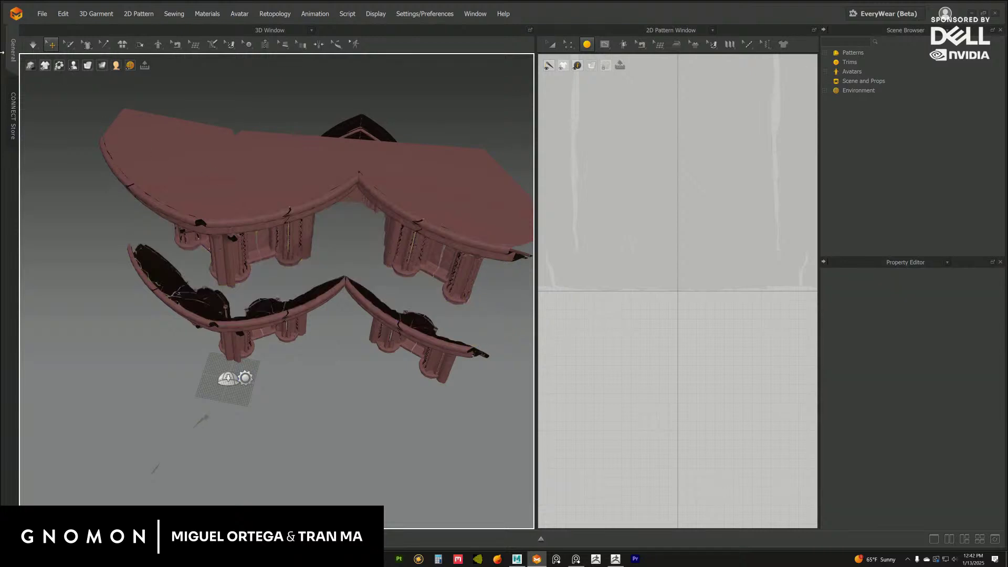
Import the cut floor OBJ with load type Add, object type Avatar and cm (DAZ Studio) scale at 100%, and dismiss the information notice.
left_click(42, 14)
left_click(63, 13)
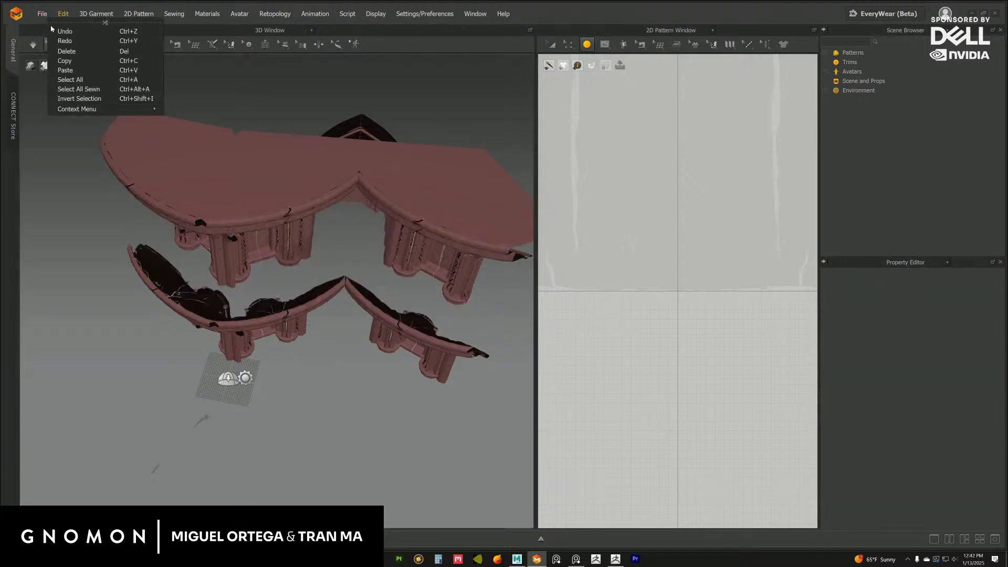
left_click(42, 14)
mouse_move(70, 109)
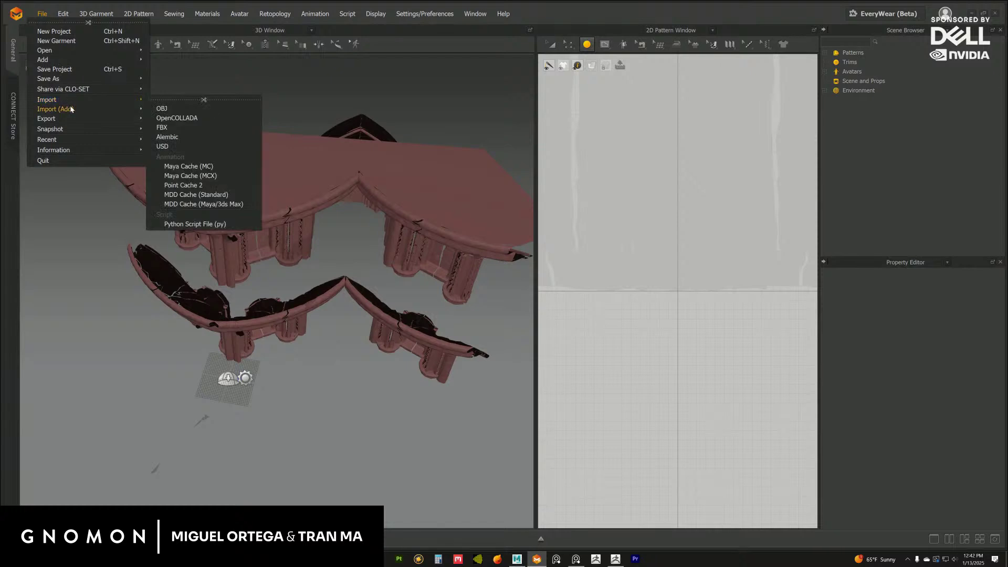
left_click(164, 118)
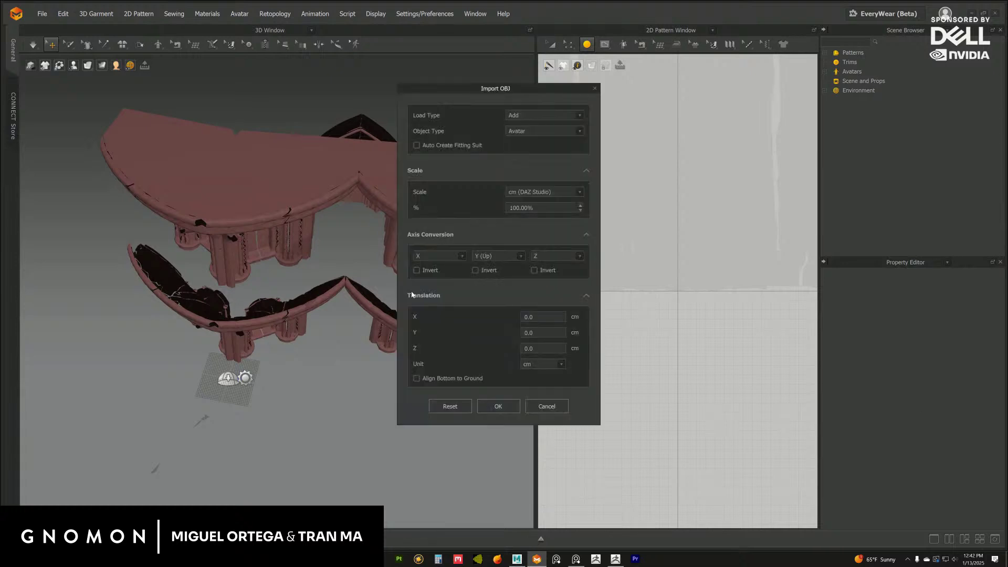
left_click(498, 406)
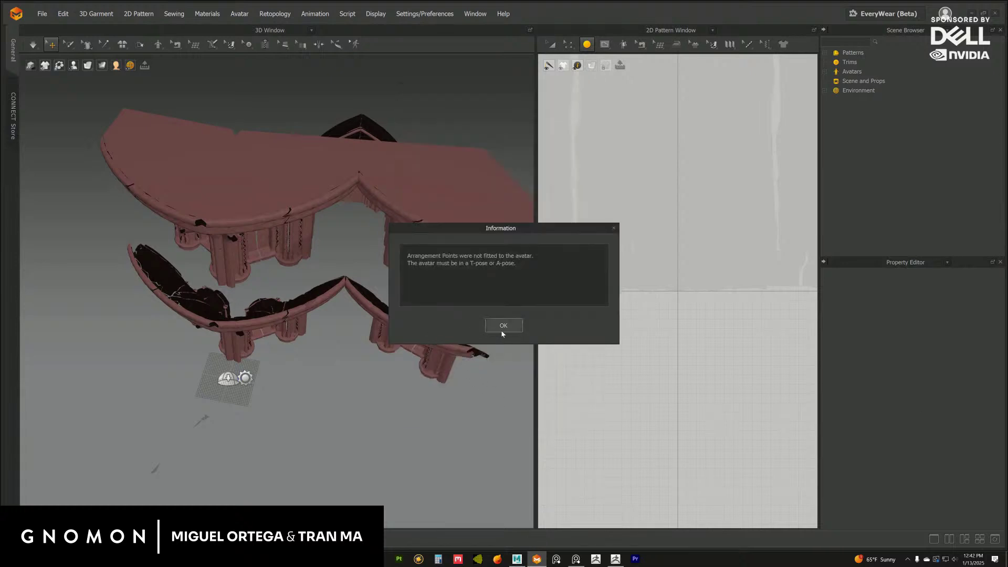
left_click(503, 326)
Change the imported floor mesh's material colour from the palette to a light beige-grey and deselect the mesh.
scroll(322, 360, "up", 10)
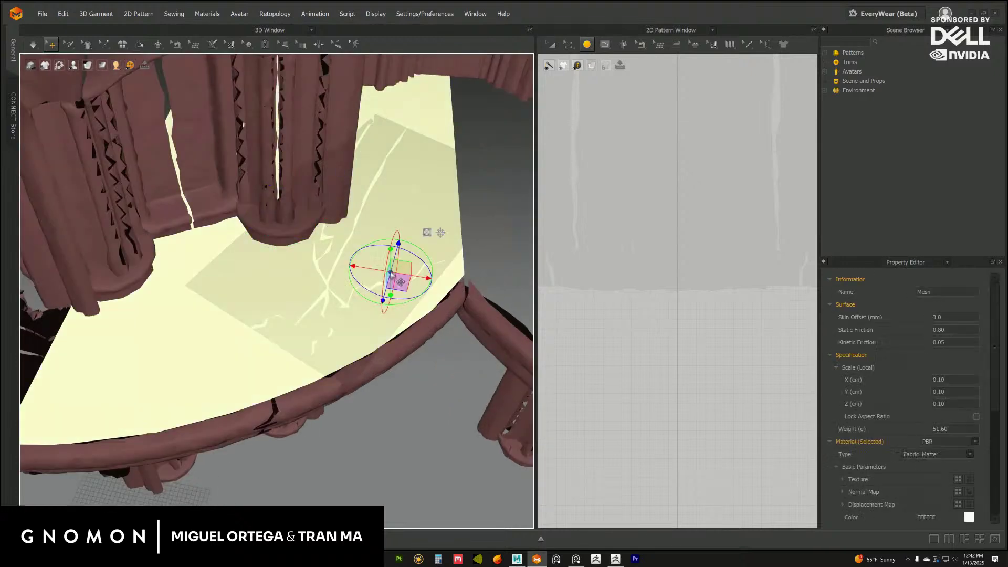
left_click(969, 517)
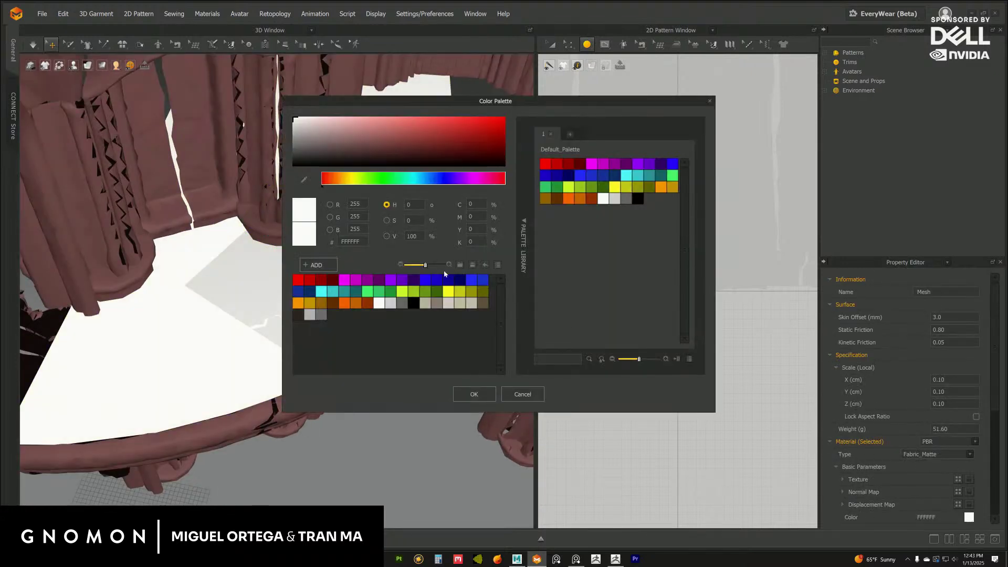
left_click(448, 306)
left_click(473, 395)
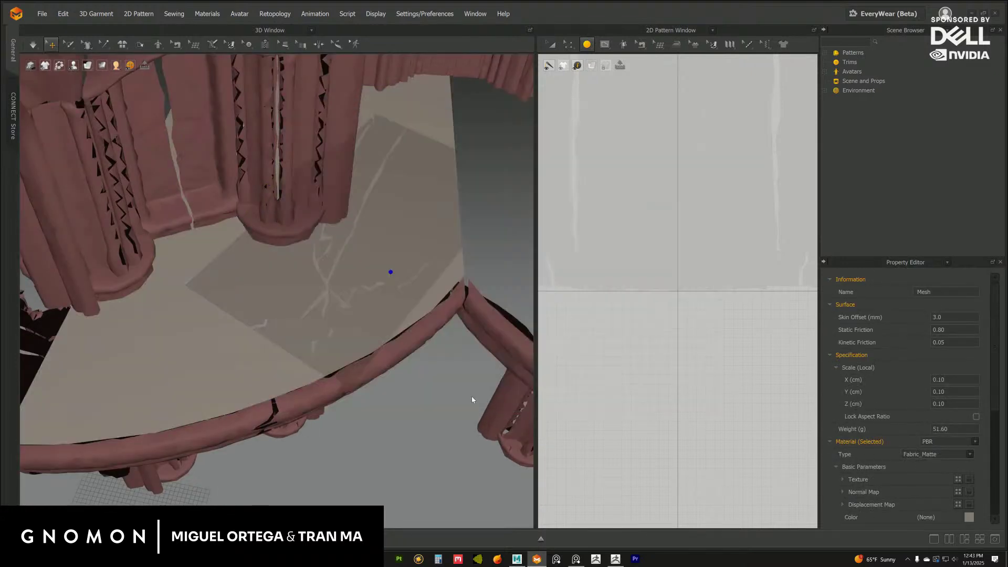
left_click(420, 437)
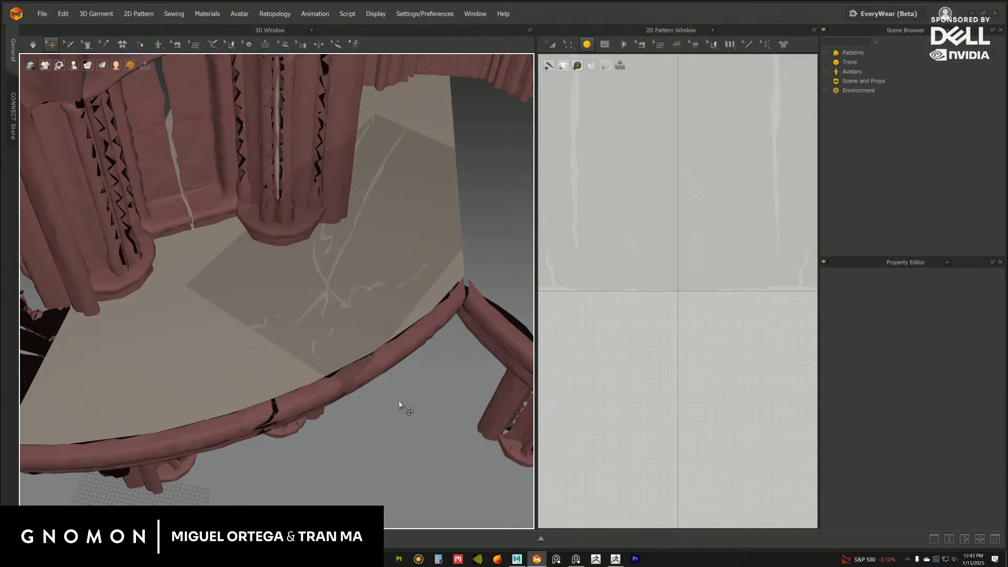
Switch to the PureRef board to examine the doll face references, and move the board out of view again.
left_click(576, 559)
right_click_drag(521, 303, 559, 272)
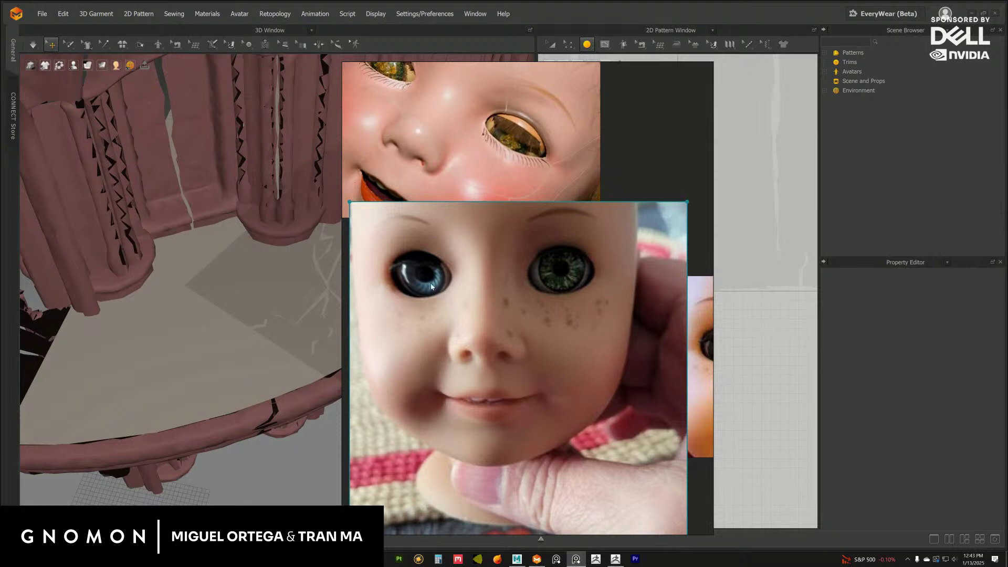
right_click_drag(457, 368, 1007, 336)
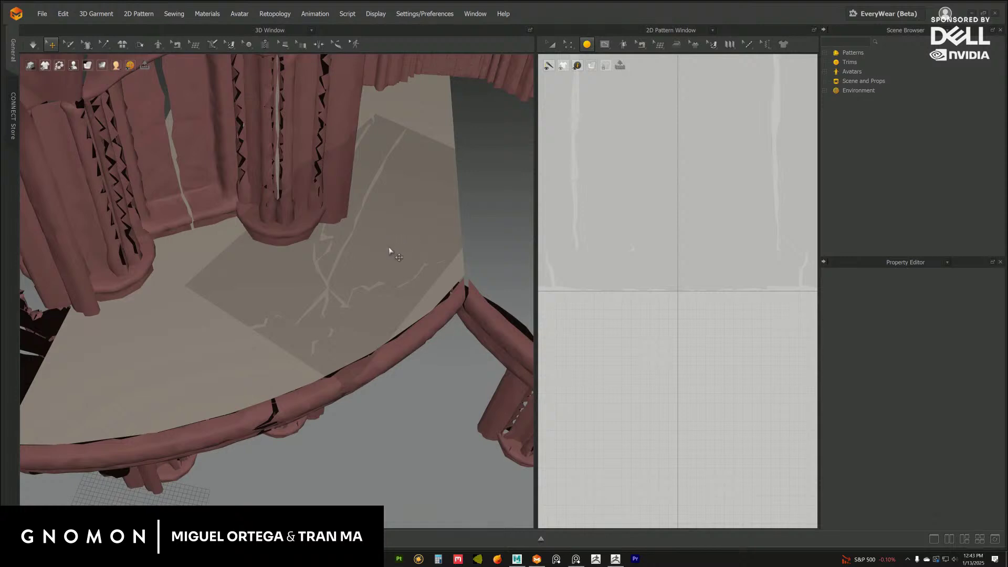
Detach the line tools as a floating palette over the 2D Pattern Window and deselect the floor mesh.
middle_click_drag(377, 256, 396, 258)
scroll(382, 255, "down", 3)
right_click_drag(367, 253, 387, 235)
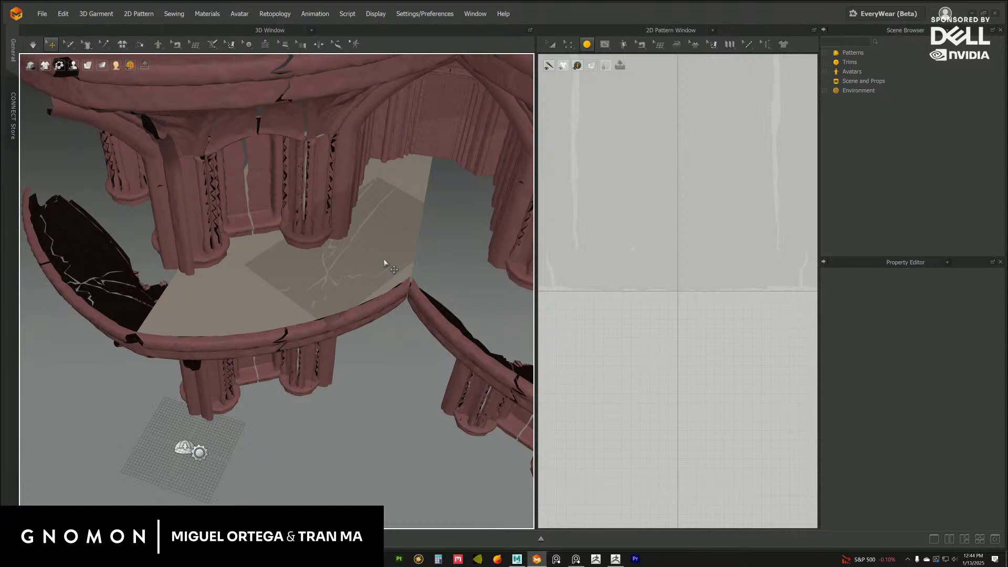
scroll(389, 228, "up", 3)
left_click(367, 247)
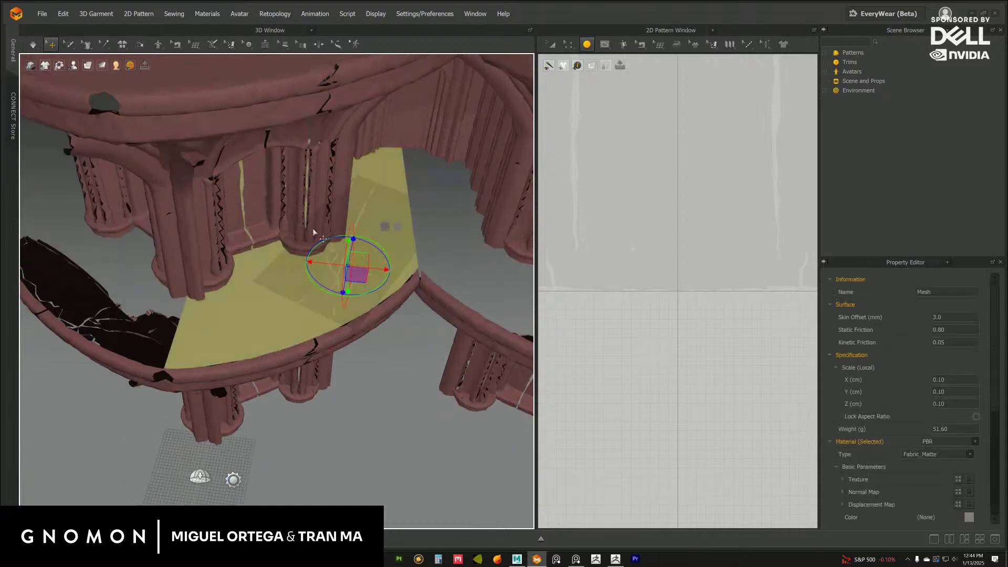
left_click(214, 47)
left_click_drag(223, 61, 602, 186)
left_click(403, 405)
scroll(403, 372, "up", 2)
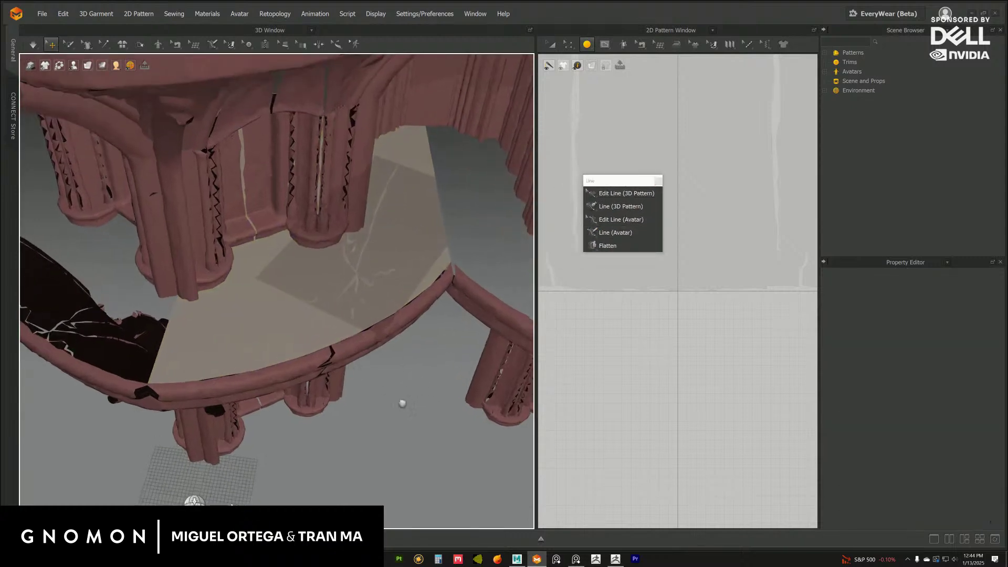
Draw an avatar line along the column bases as a curve about 873 cm long, ending with a segment about 144 cm long at the cut edge.
left_click(615, 233)
scroll(395, 392, "up", 3)
right_click_drag(415, 402, 344, 357)
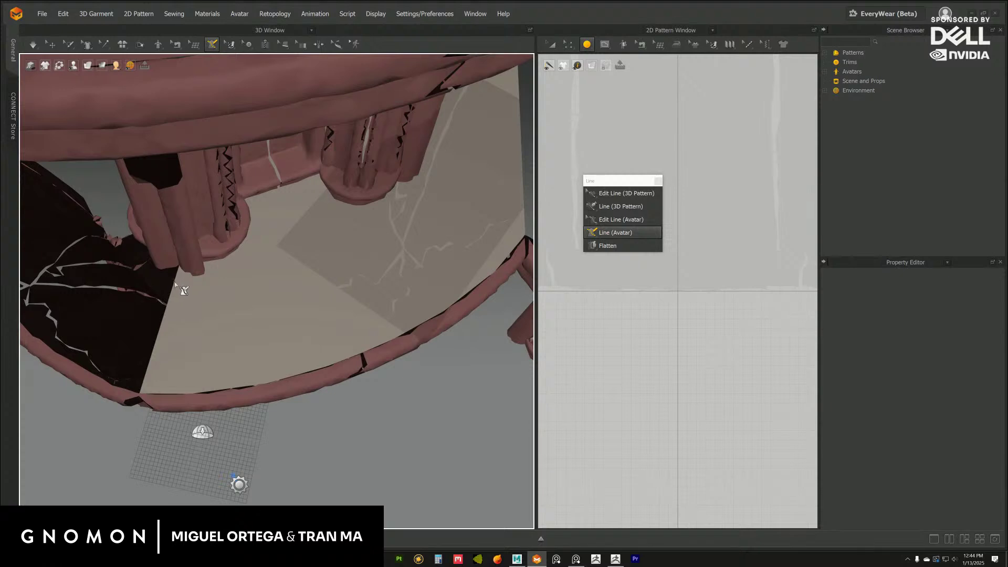
left_click(225, 274)
left_click(339, 240)
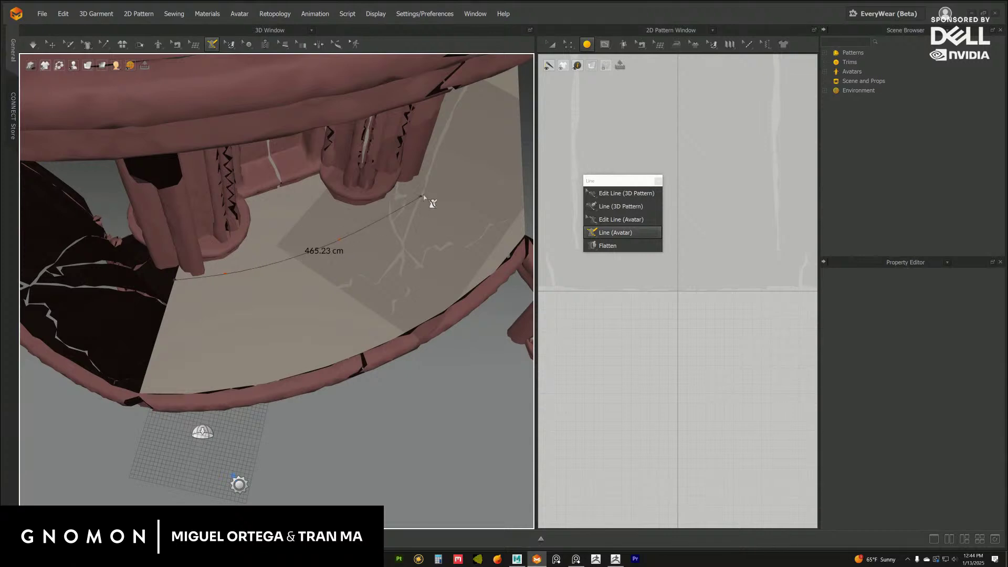
left_click(400, 210)
right_click_drag(450, 173, 392, 123)
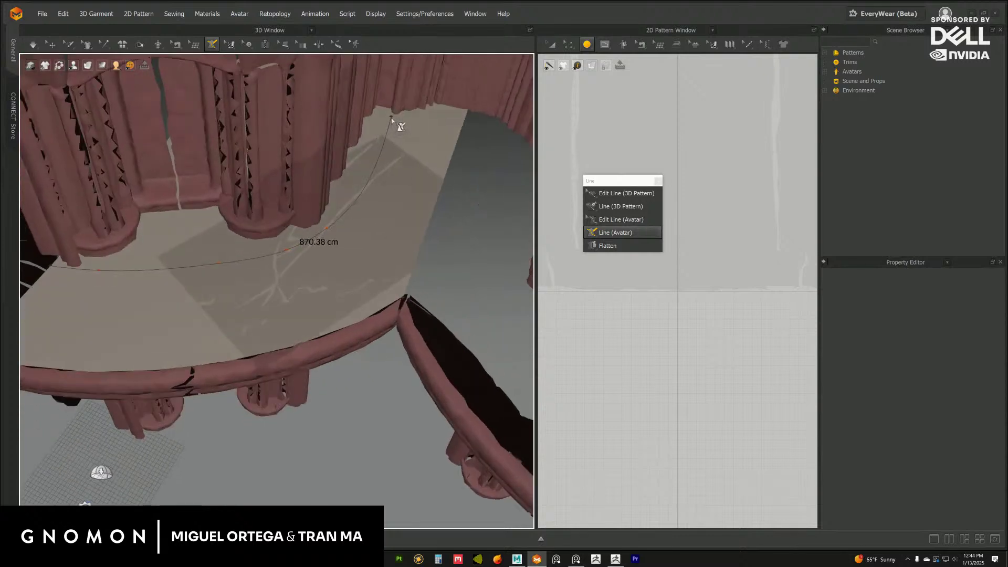
left_click(393, 117)
double_click(460, 133)
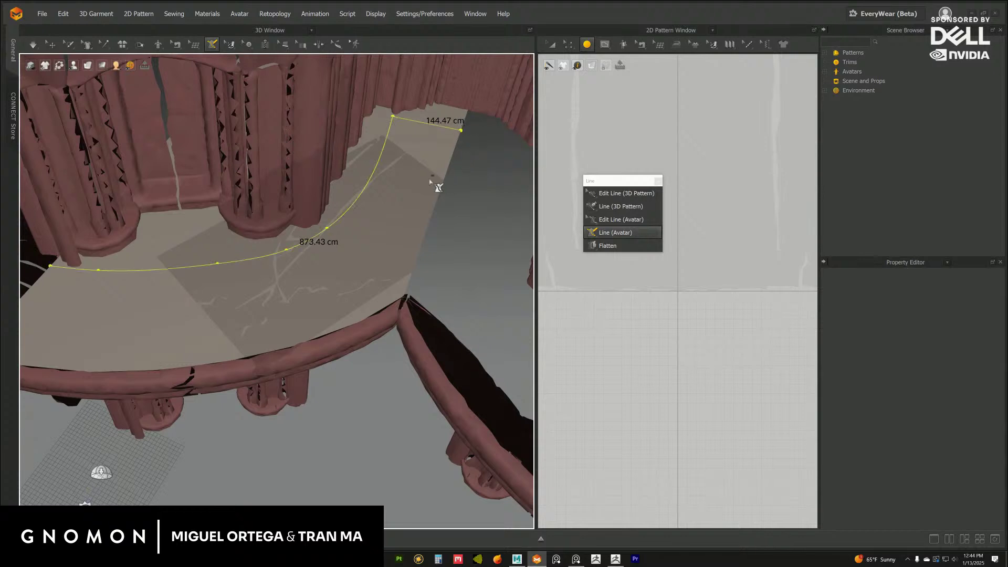
Abandon the stray line started on the floor and, with Edit Line (Avatar), shift the curve's middle point slightly away from the columns.
scroll(408, 203, "up", 5)
scroll(390, 284, "up", 1)
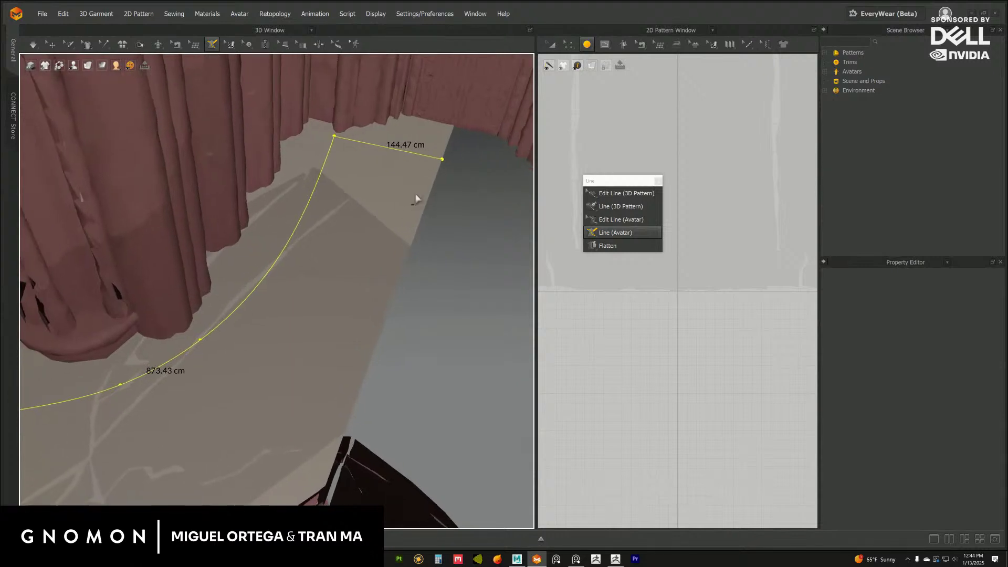
left_click(336, 240)
scroll(405, 236, "down", 2)
middle_click_drag(336, 240, 480, 176)
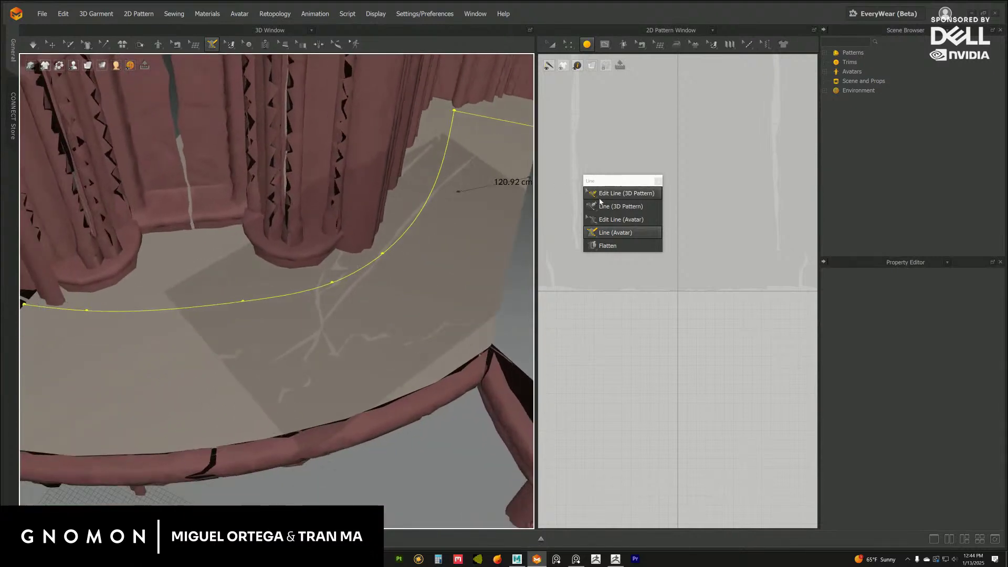
left_click(604, 219)
right_click_drag(401, 301, 429, 297)
right_click_drag(417, 398, 326, 259)
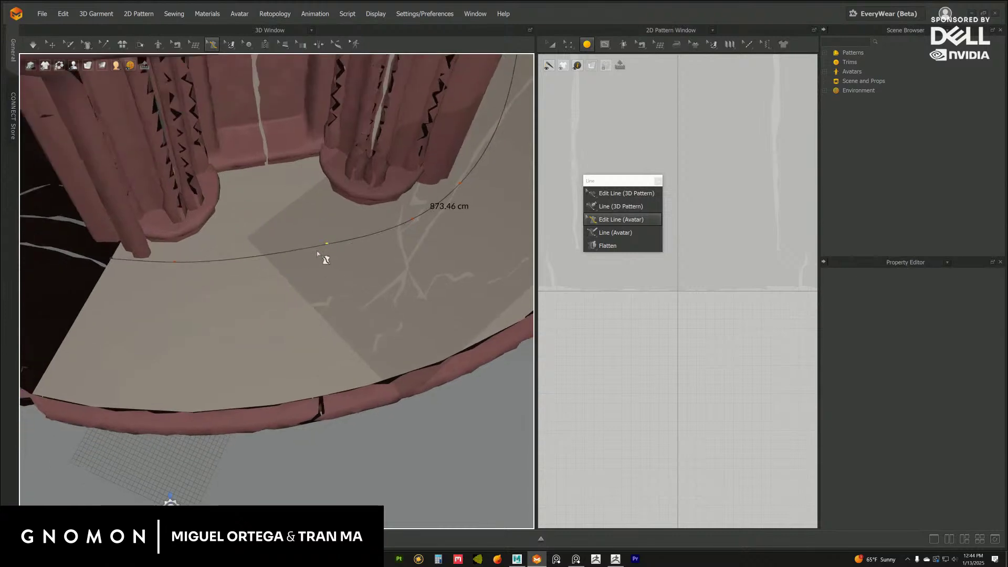
left_click_drag(327, 245, 349, 266)
scroll(344, 273, "up", 6)
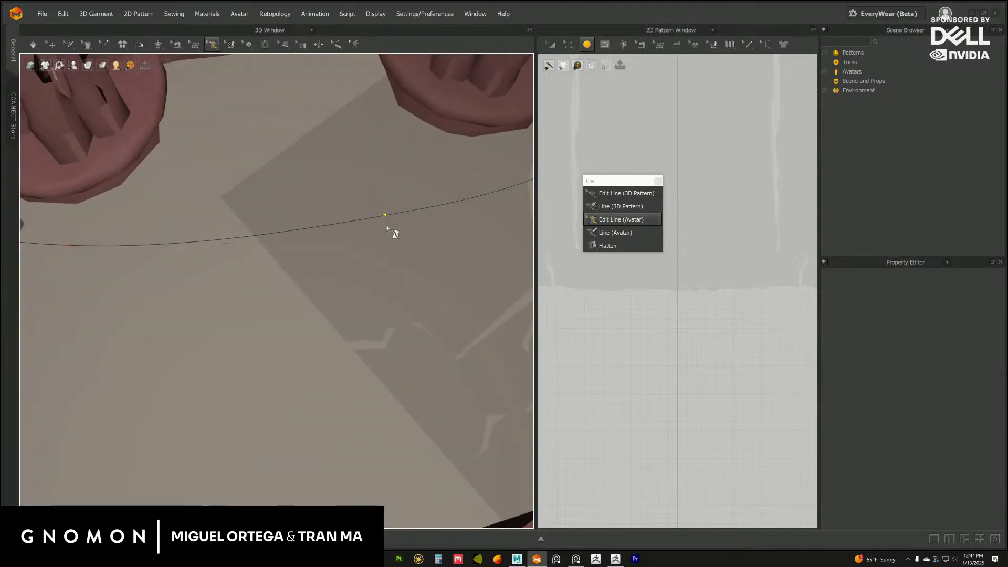
mouse_move(384, 215)
left_mouse_down()
mouse_move(408, 259)
mouse_move(385, 227)
left_mouse_up()
Adjust another point of the curve near the columns, and remove the drawn line from the floor mesh.
scroll(385, 286, "down", 3)
right_click_drag(361, 261, 403, 263)
middle_click_drag(297, 281, 340, 284)
scroll(258, 252, "up", 3)
left_click_drag(237, 226, 253, 230)
scroll(302, 245, "down", 4)
right_click_drag(301, 246, 313, 265)
scroll(313, 264, "up", 3)
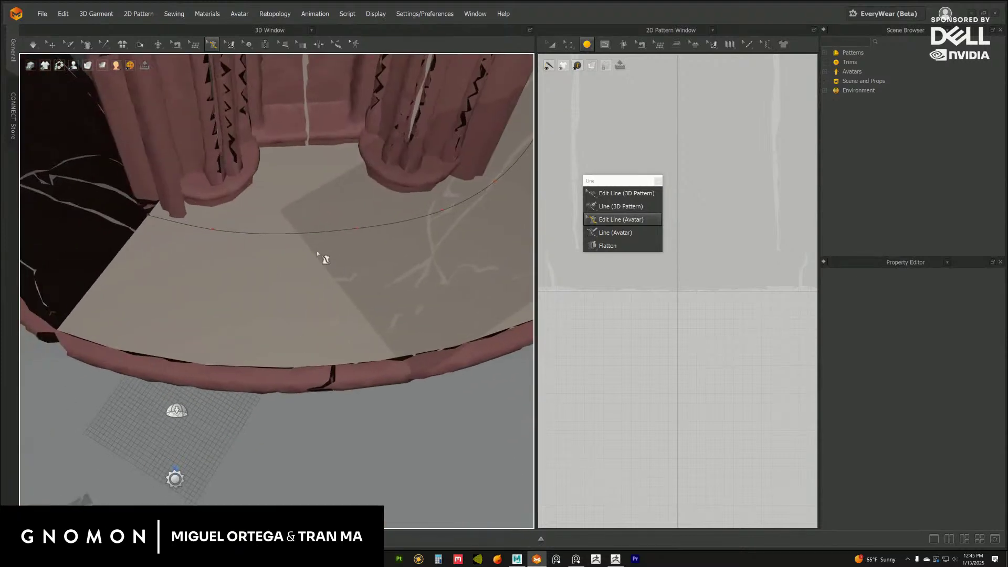
left_click(356, 229)
right_click_drag(360, 238, 387, 240)
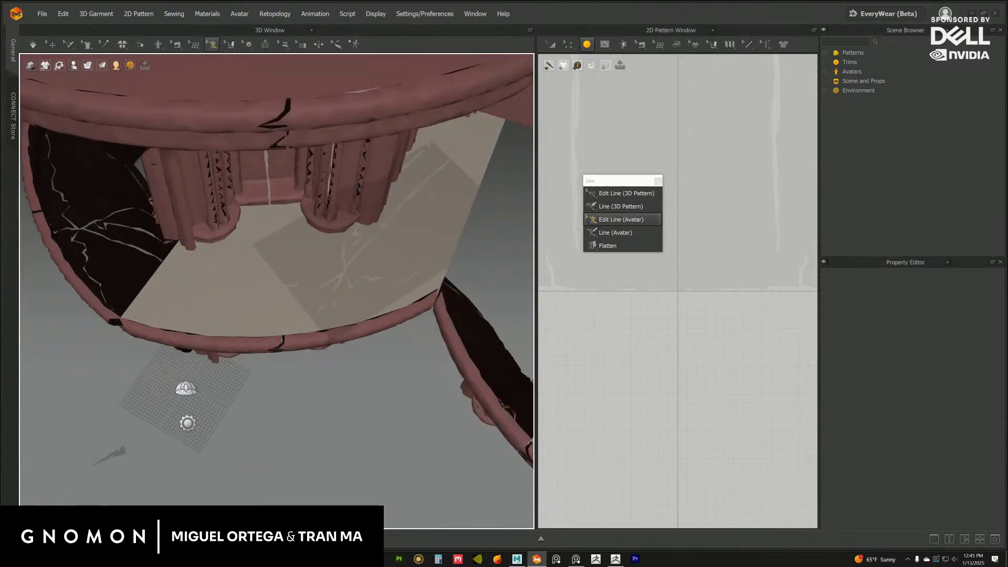
Redraw the avatar line with a curve about 878 cm long along the column bases and segments about 106 and 60 cm long to the cut edge.
left_click(615, 232)
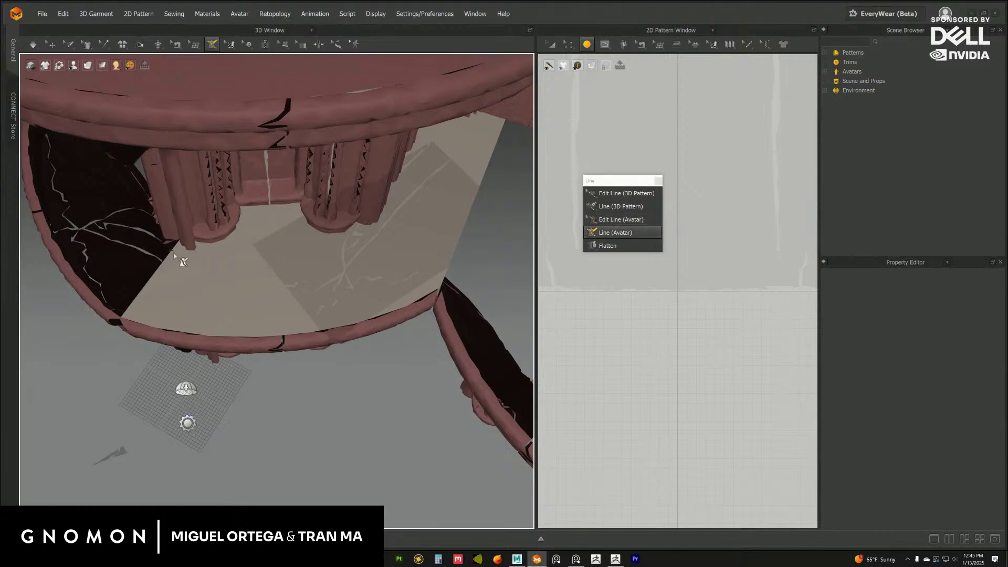
left_click(172, 253)
left_click(397, 220)
right_click_drag(419, 172, 400, 151)
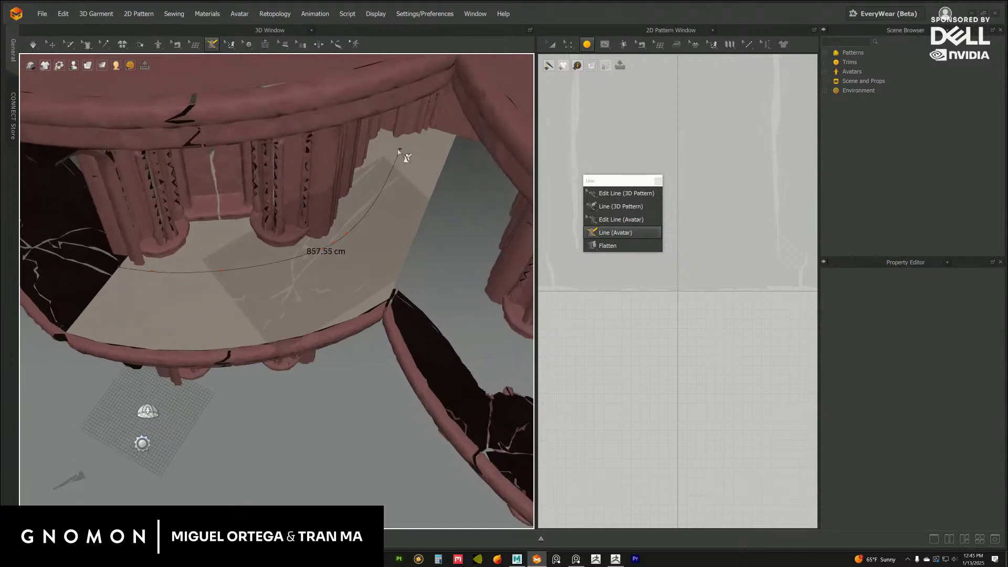
left_click(395, 142)
double_click(454, 139)
Smooth the curve in front of the nearest column by repositioning its points with Edit Line (Avatar).
left_click(597, 223)
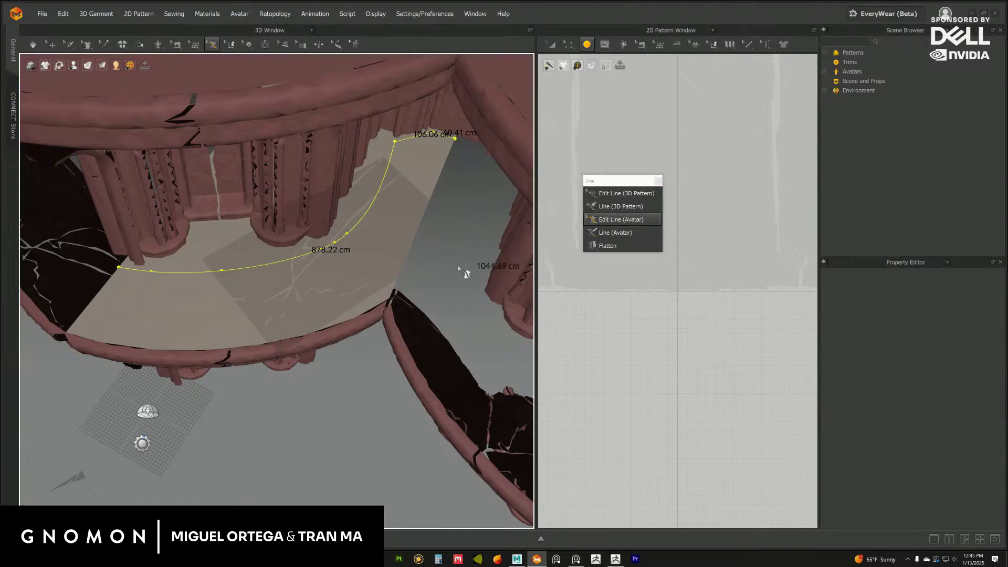
scroll(420, 268, "up", 5)
right_click_drag(395, 284, 340, 206)
left_click(317, 264)
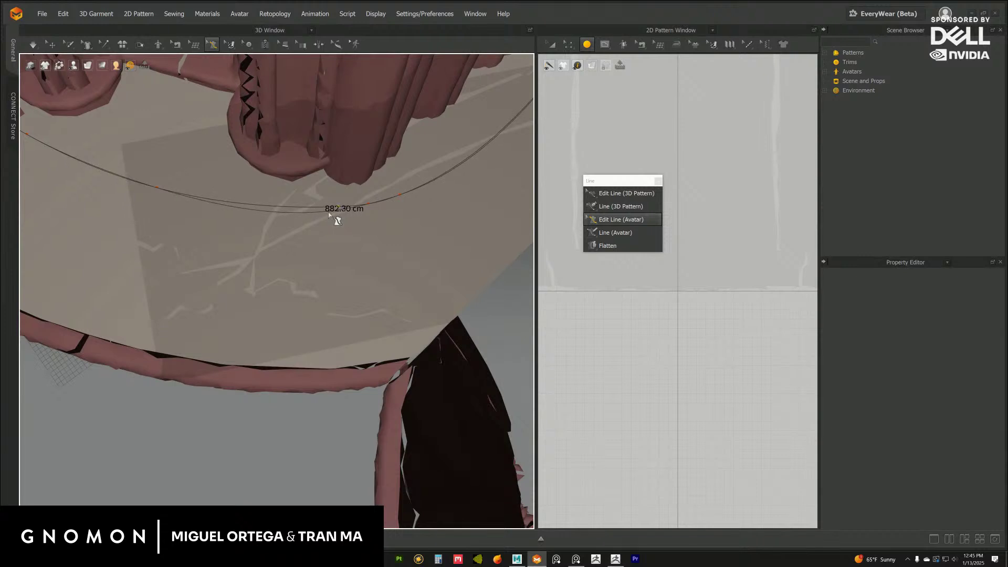
right_click_drag(408, 203, 366, 216)
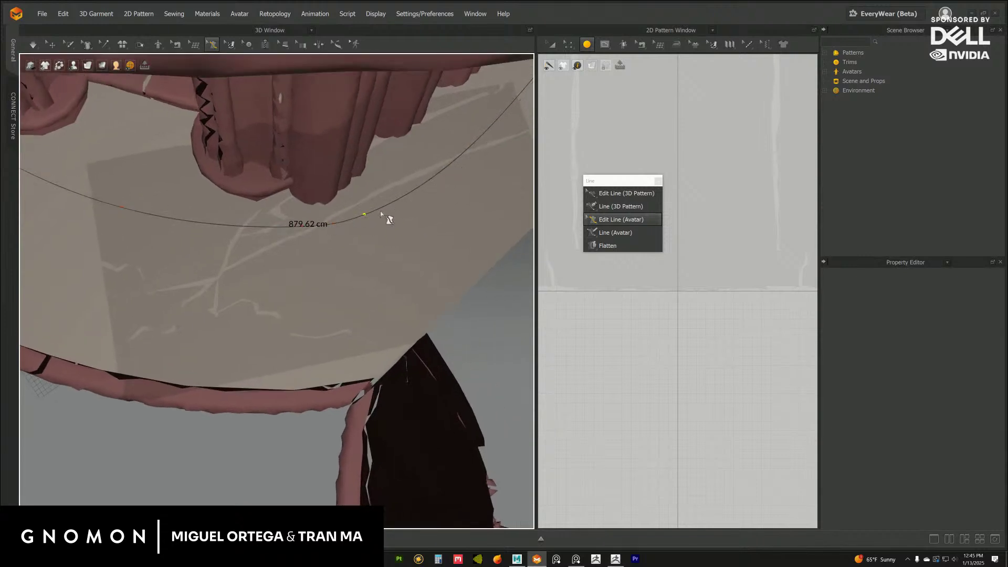
left_click_drag(334, 225, 302, 239)
right_click_drag(300, 246, 310, 246)
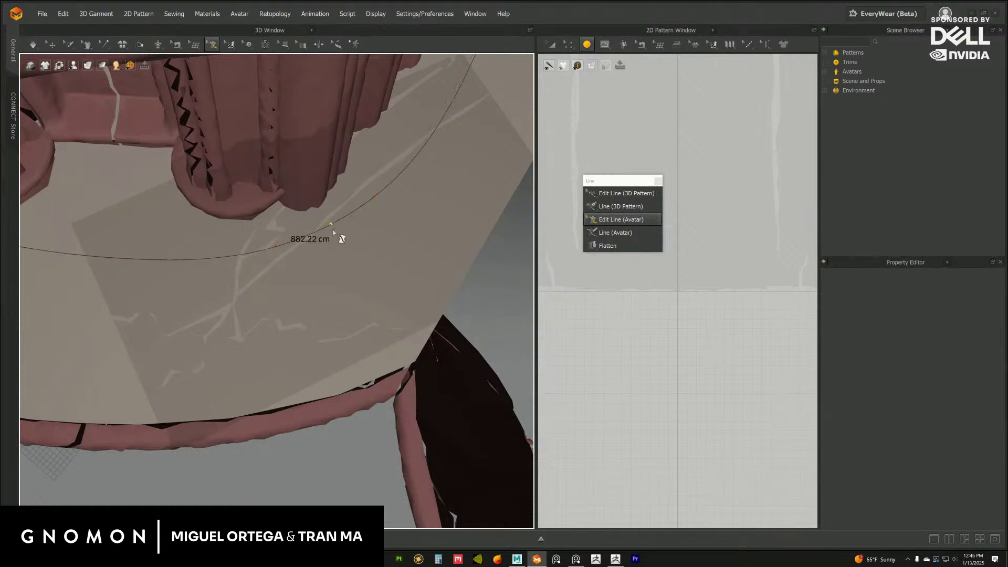
left_click_drag(334, 230, 333, 230)
Refine the curve's points on the floor between the nearest column and the cut edge with Edit Line (Avatar).
scroll(338, 244, "down", 3)
right_click_drag(339, 245, 348, 229)
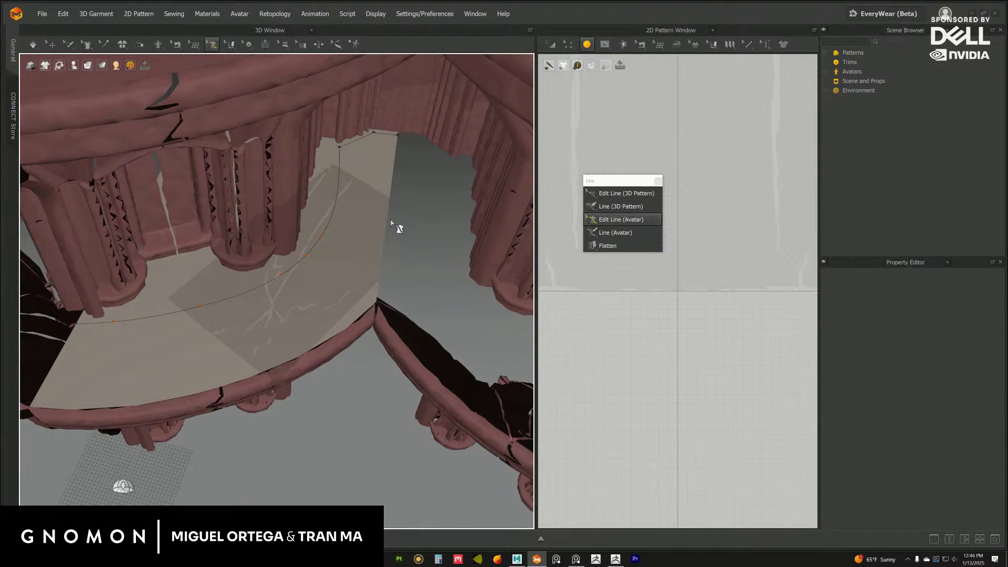
scroll(282, 293, "up", 5)
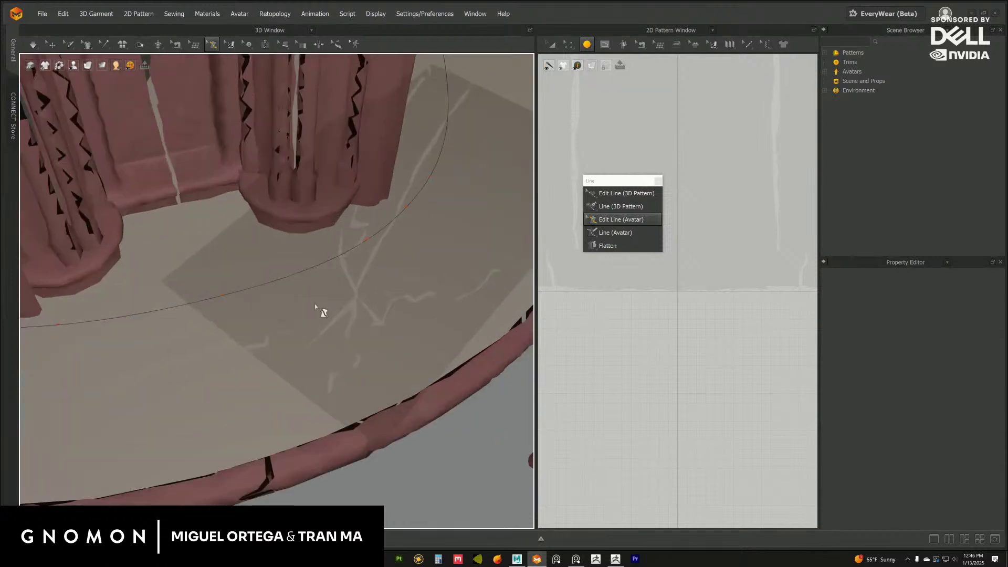
right_click_drag(306, 294, 337, 257)
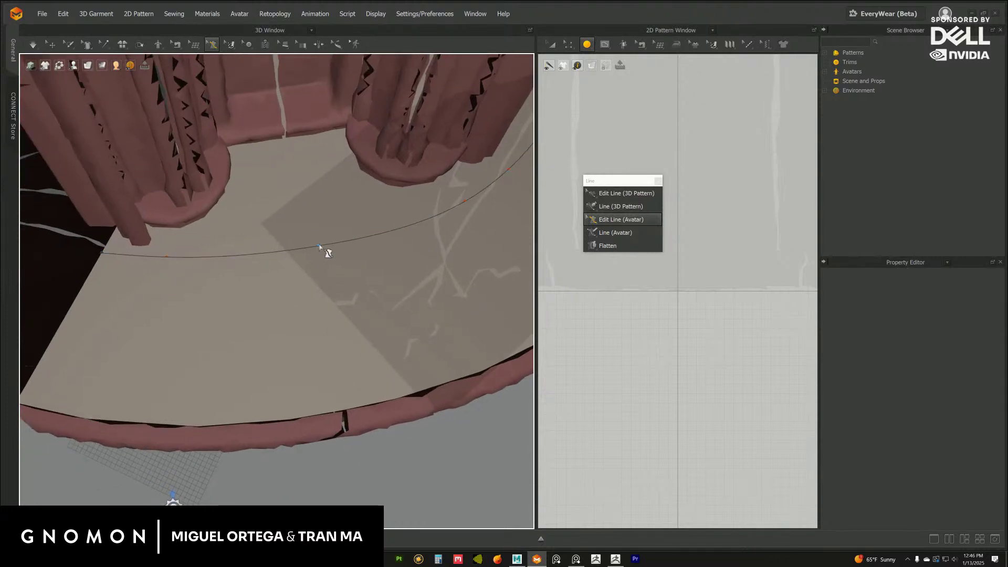
left_click(323, 248)
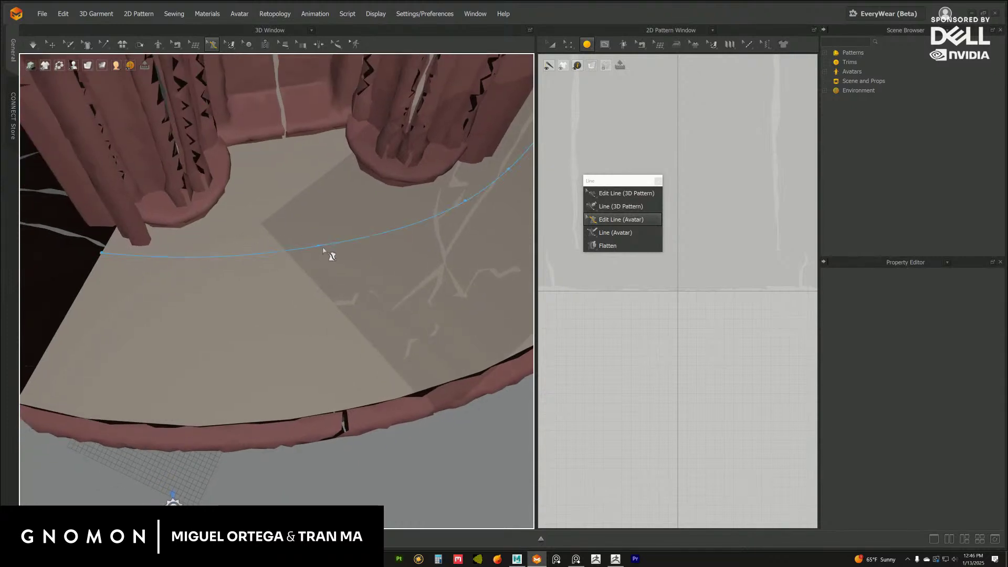
scroll(295, 314, "up", 8)
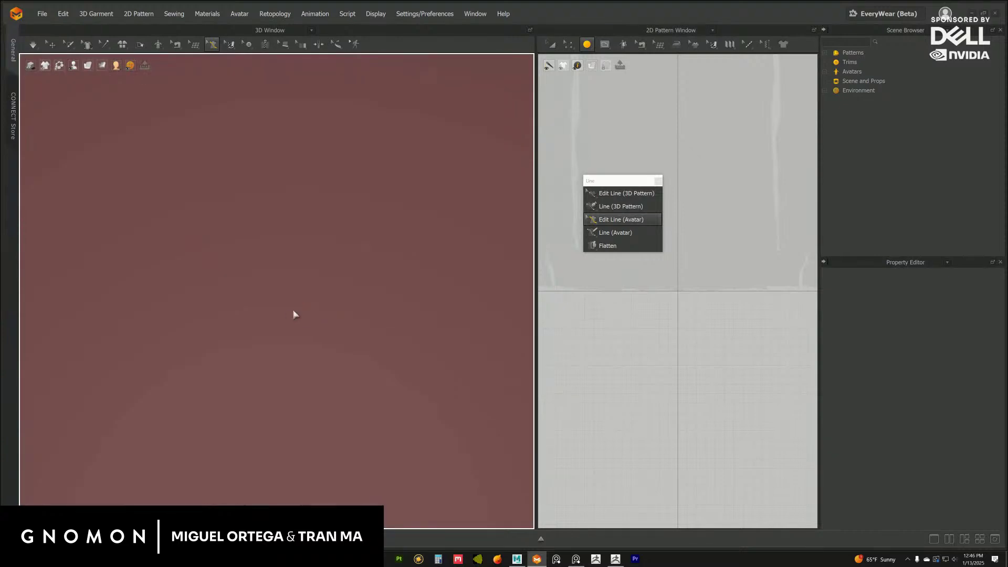
scroll(285, 317, "down", 8)
left_click_drag(359, 204, 350, 194)
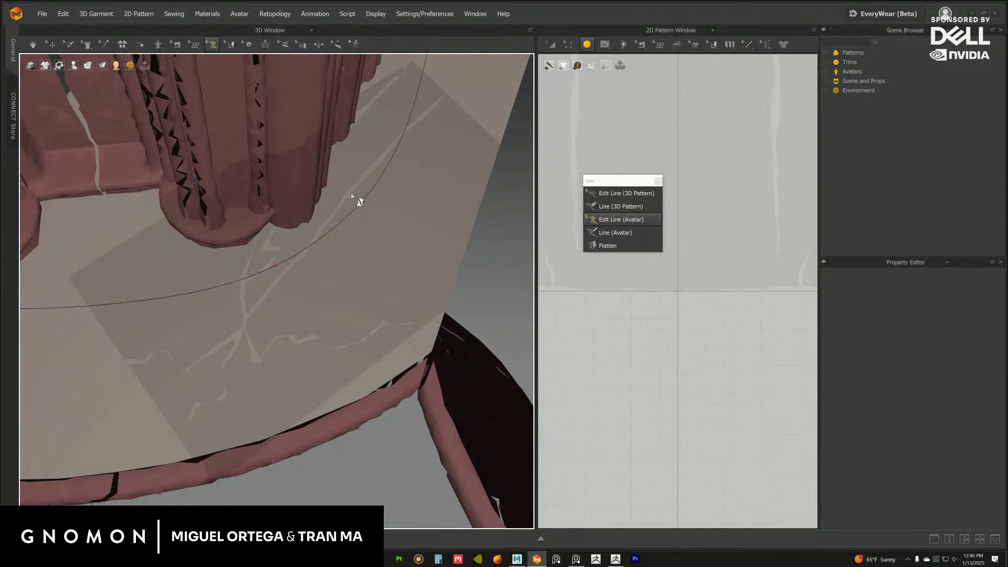
scroll(379, 219, "up", 5)
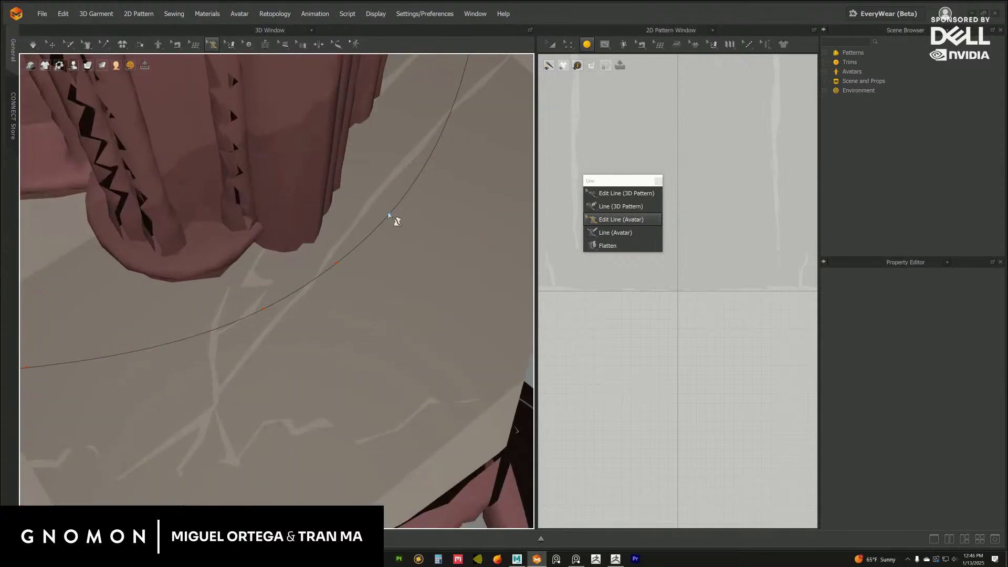
right_click(389, 216)
left_click(408, 235)
Adjust the avatar line's corner point at the far end of the curve, near the back columns.
right_click_drag(297, 305, 351, 286)
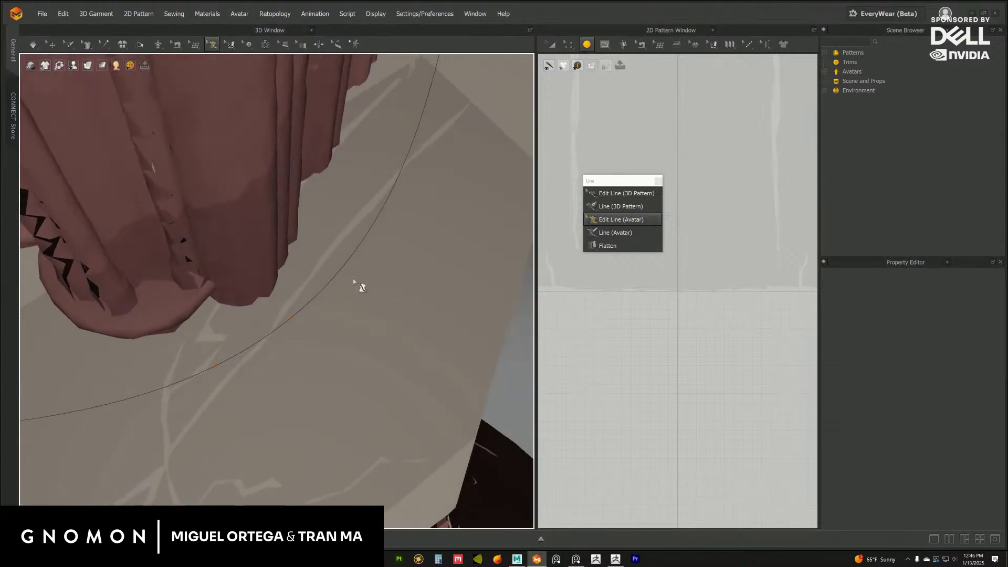
scroll(286, 324, "down", 5)
middle_click_drag(286, 324, 370, 246)
scroll(339, 292, "up", 4)
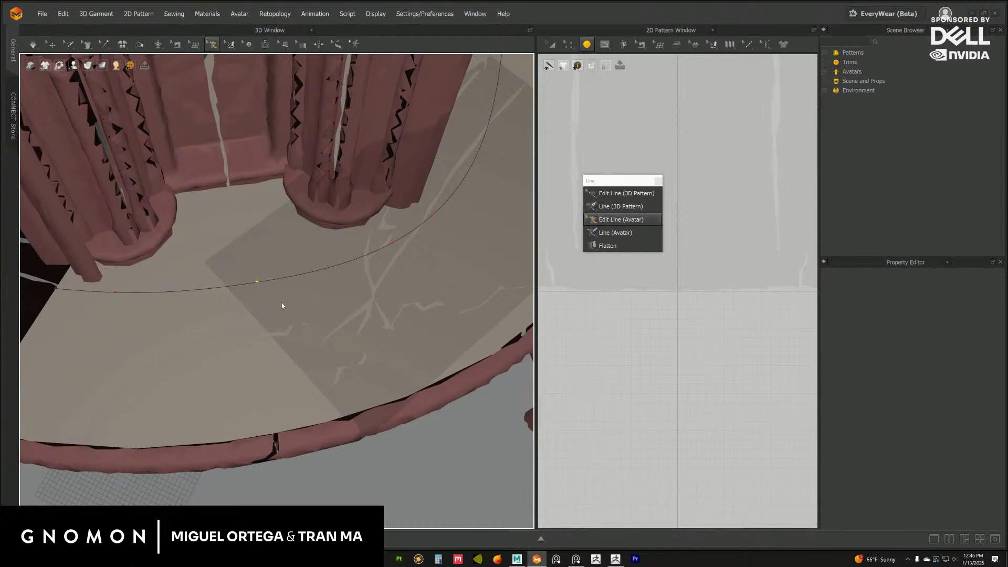
scroll(324, 303, "up", 1)
scroll(323, 303, "down", 4)
right_click_drag(324, 303, 350, 239)
scroll(359, 247, "up", 5)
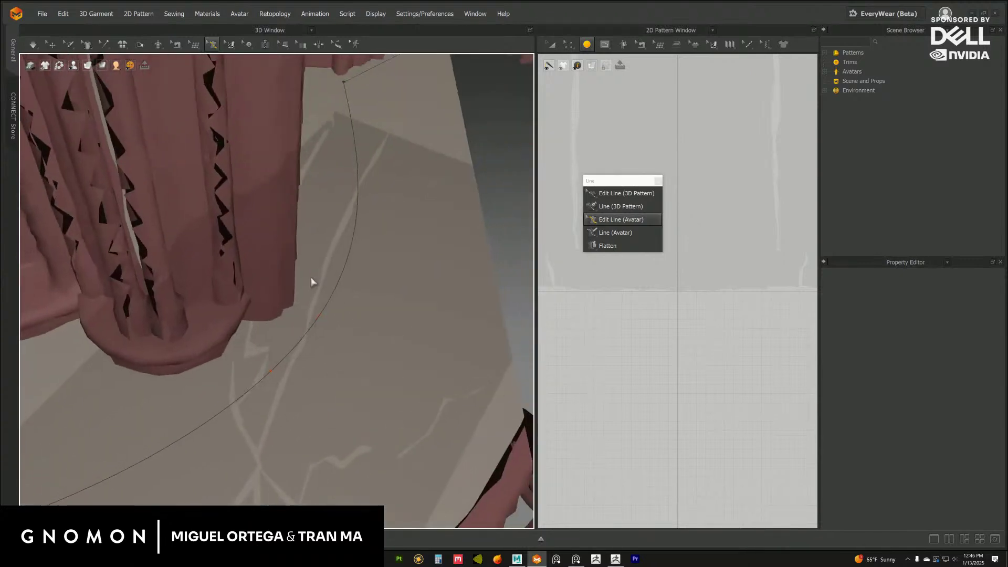
left_click(330, 120)
left_click_drag(329, 120, 332, 119)
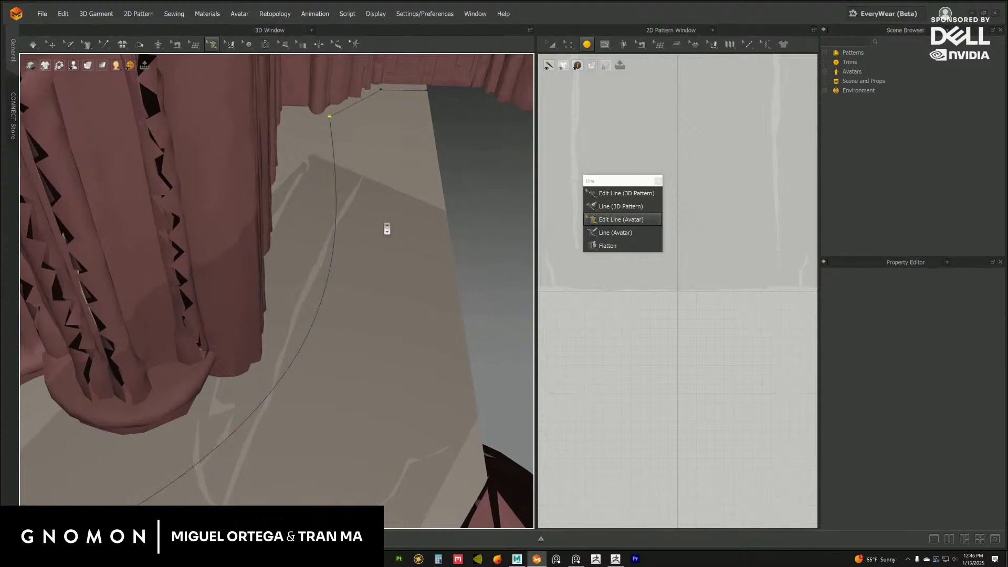
Examine the finished avatar line on the floor section from a distance and from several angles.
scroll(392, 230, "down", 5)
mouse_move(351, 198)
right_mouse_down()
mouse_move(371, 178)
mouse_move(362, 210)
mouse_move(369, 225)
mouse_move(385, 228)
mouse_move(367, 223)
mouse_move(366, 236)
mouse_move(389, 233)
mouse_move(398, 218)
mouse_move(382, 221)
mouse_move(395, 229)
mouse_move(383, 198)
mouse_move(347, 256)
mouse_move(331, 203)
mouse_move(362, 136)
mouse_move(364, 152)
mouse_move(338, 168)
mouse_move(317, 156)
mouse_move(309, 189)
mouse_move(361, 219)
mouse_move(349, 204)
mouse_move(362, 203)
right_mouse_up()
scroll(362, 202, "down", 5)
middle_click_drag(363, 203, 378, 207)
right_click_drag(378, 207, 349, 278)
scroll(346, 276, "up", 4)
scroll(345, 276, "up", 2)
scroll(349, 286, "up", 8)
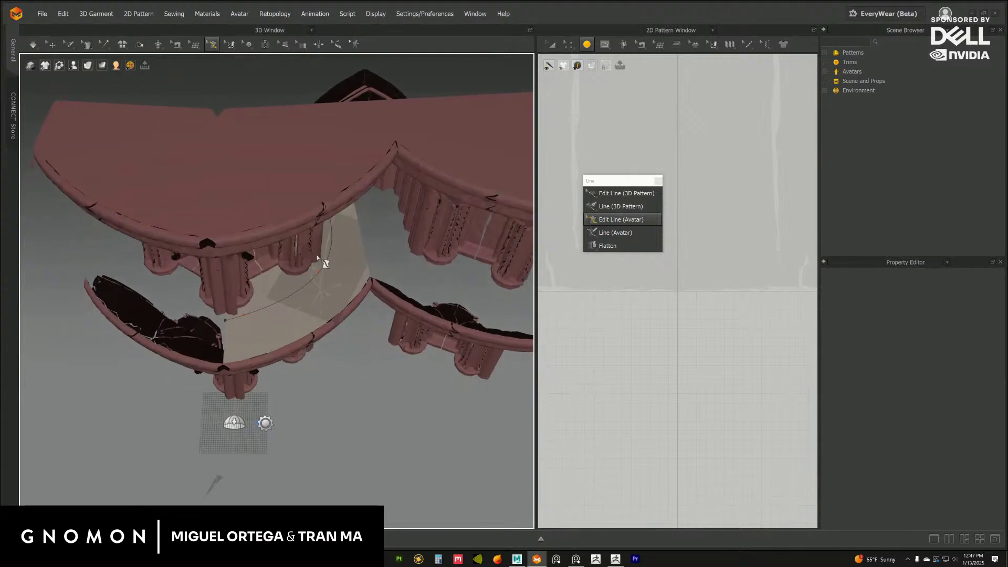
scroll(355, 280, "up", 4)
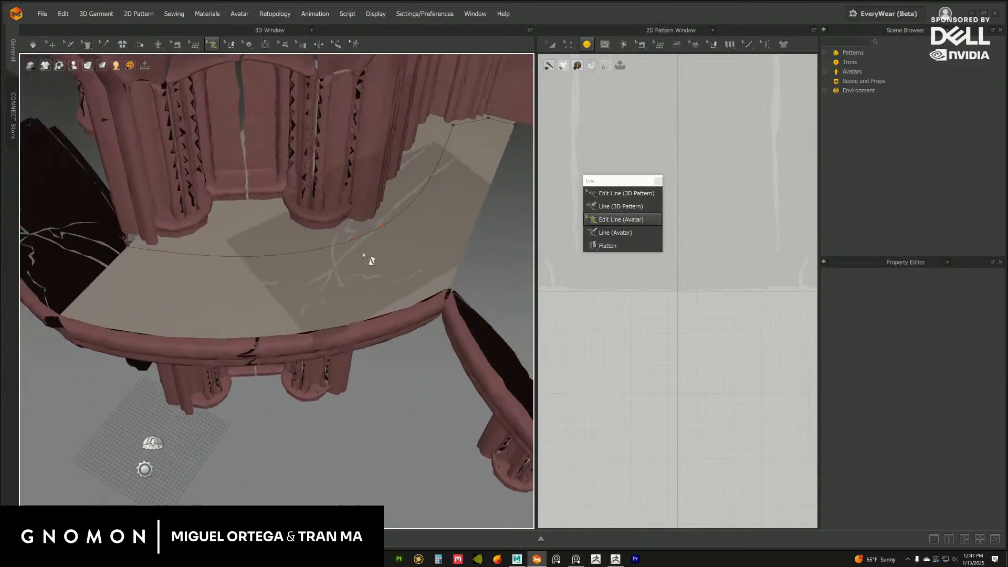
Flatten the floor area between the avatar line and the outer rim into a 2D pattern.
left_click(610, 246)
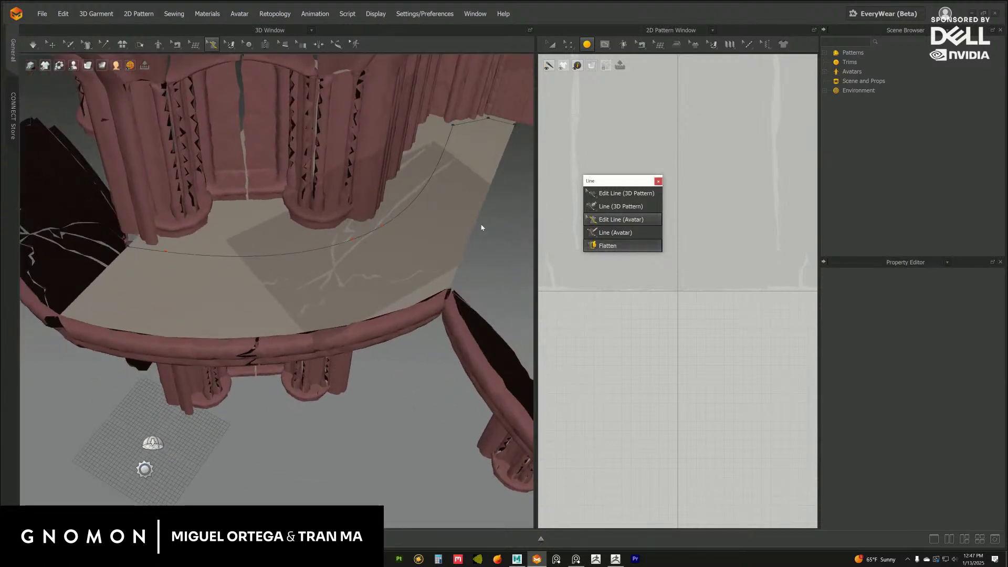
left_click(475, 230)
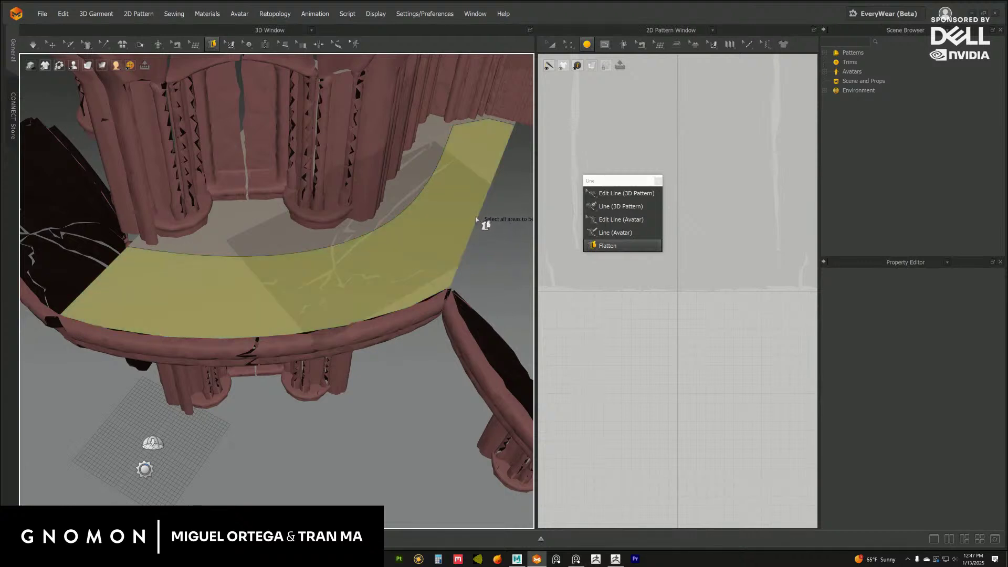
double_click(438, 291)
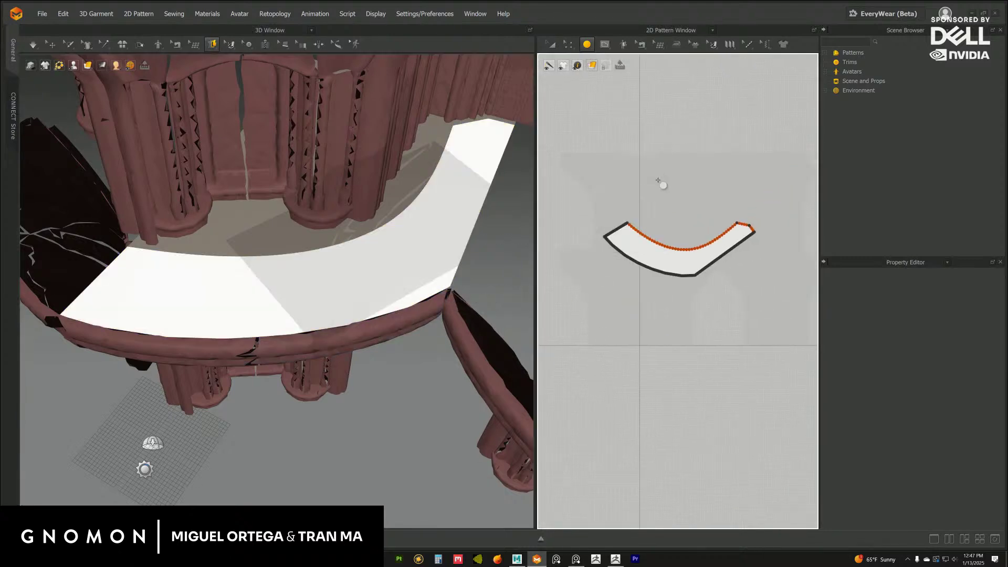
Rotate and position the flattened pattern so its straight cut edge lies on the vertical axis of the 2D grid.
key("a")
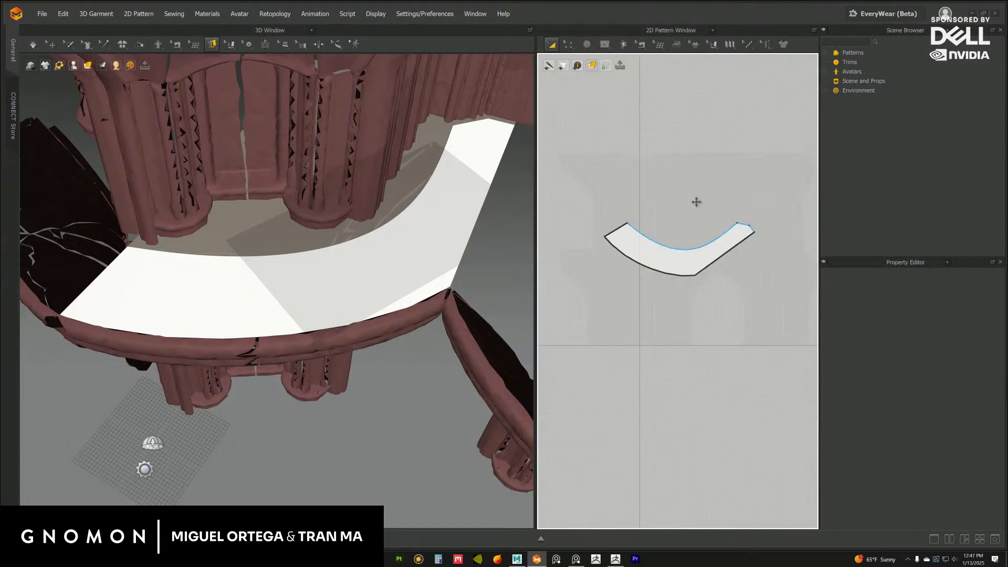
left_click(661, 239)
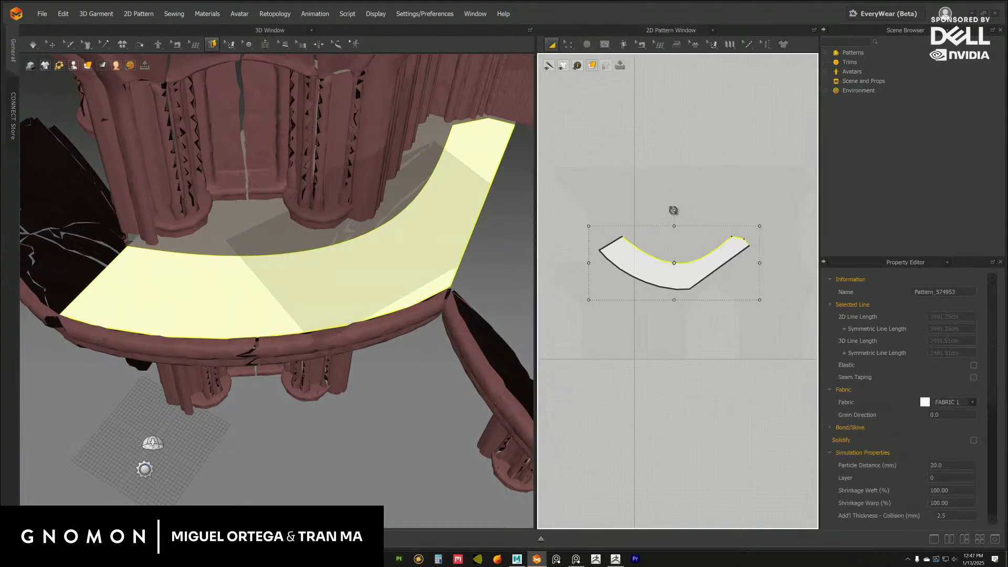
left_click(695, 345)
left_click(676, 274)
left_click_drag(673, 211, 564, 253)
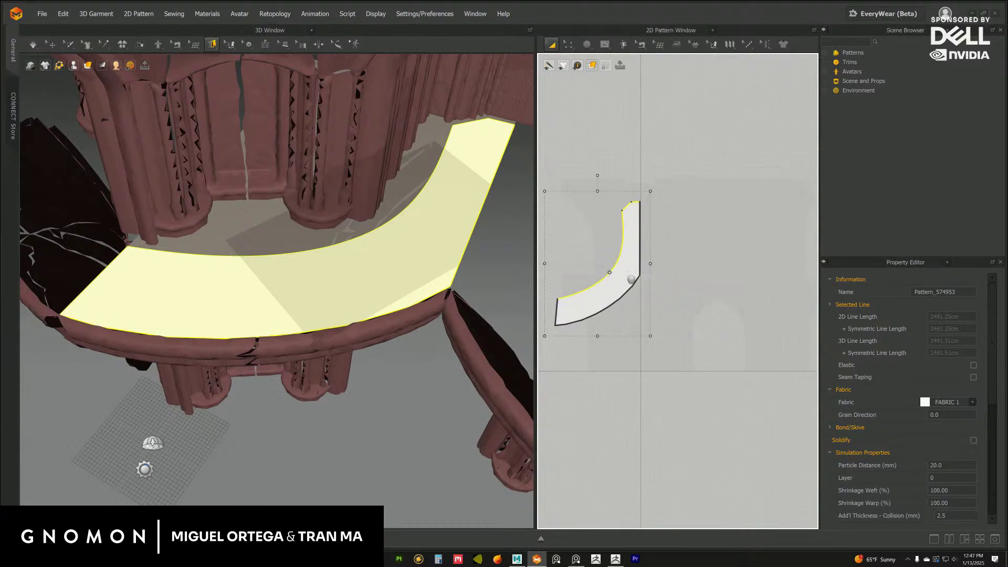
scroll(659, 244, "up", 8)
middle_click_drag(659, 244, 740, 262)
left_click(770, 270)
scroll(770, 270, "down", 4)
scroll(740, 262, "down", 4)
scroll(701, 257, "up", 1)
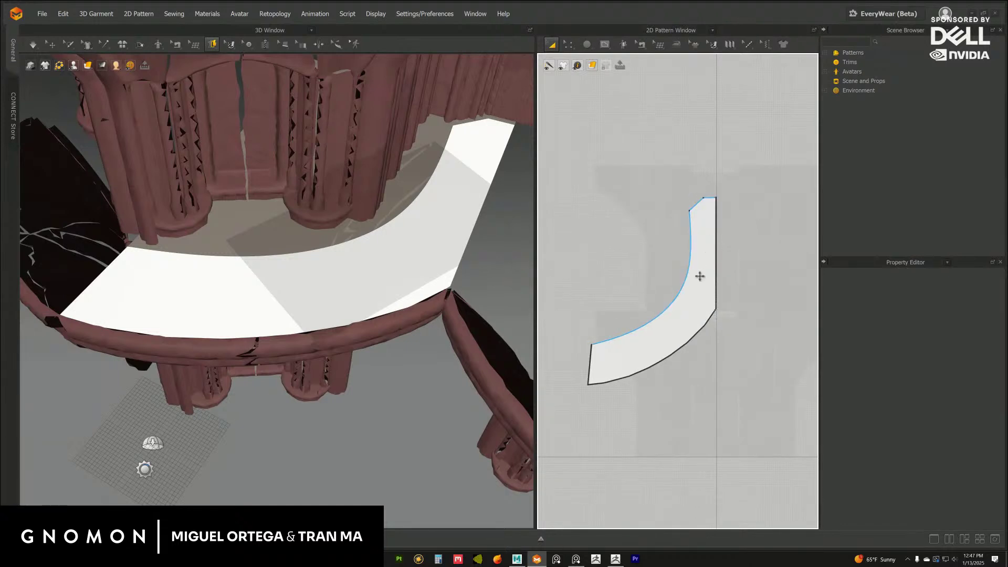
left_click(703, 275)
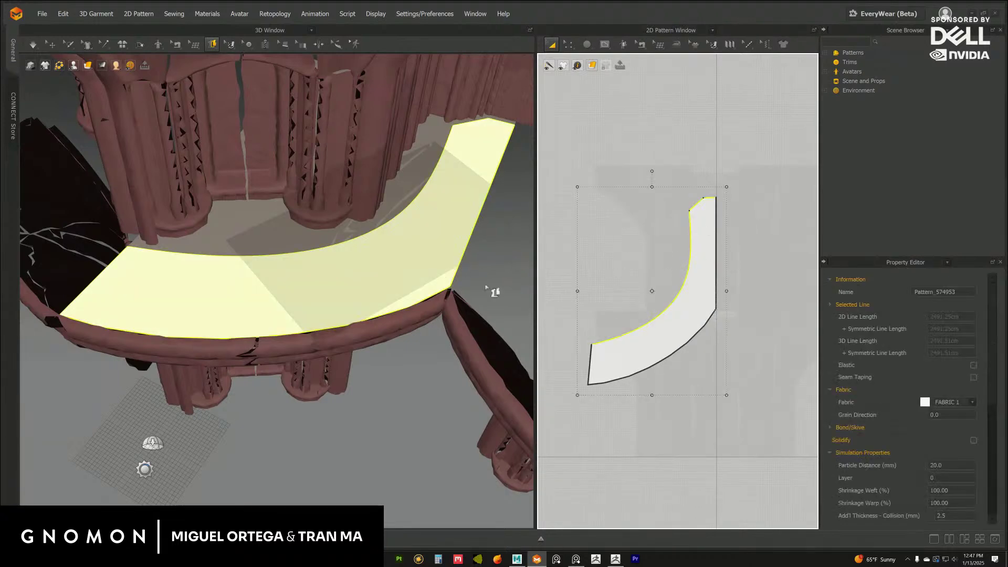
Save the project and switch the 3D view to the Select/Move tool.
right_click_drag(356, 293, 342, 275)
scroll(341, 275, "down", 2)
left_click(42, 15)
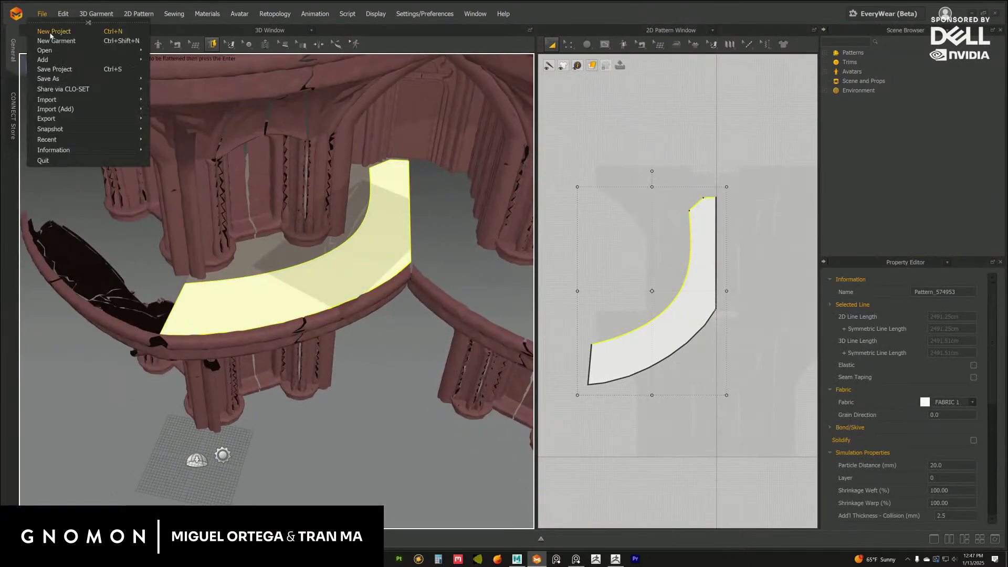
left_click(55, 69)
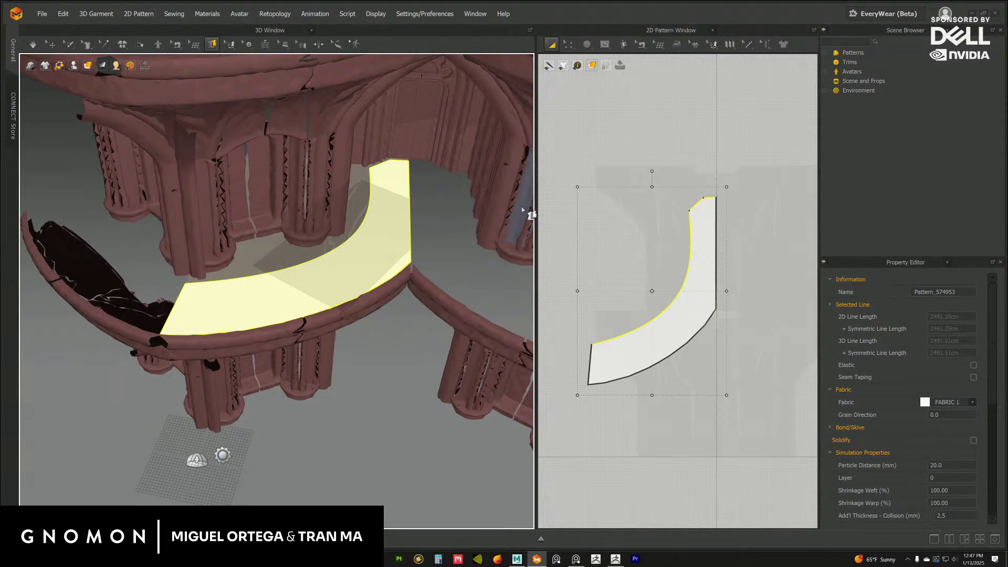
left_click(51, 44)
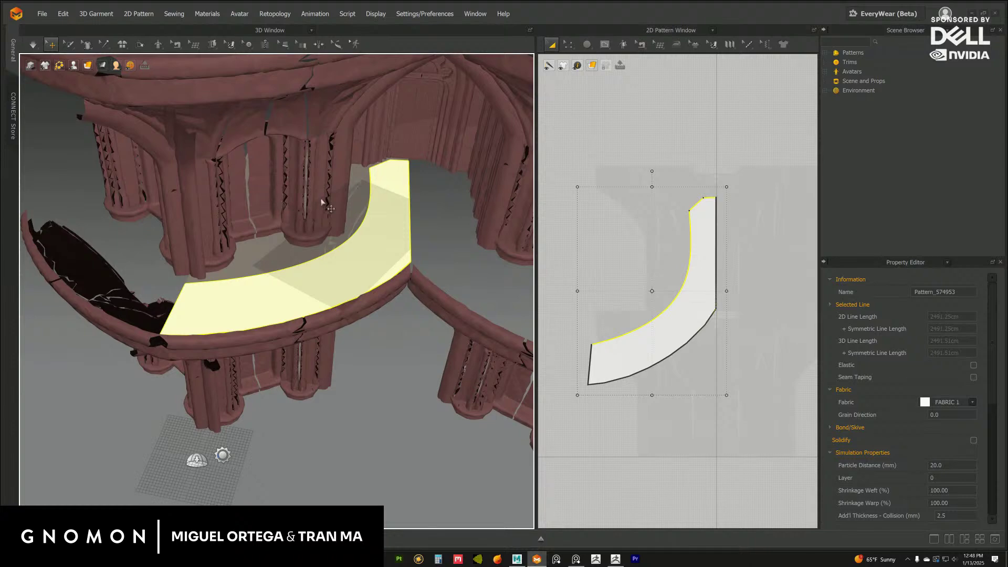
right_click_drag(162, 168, 210, 171)
middle_click_drag(634, 210, 614, 207)
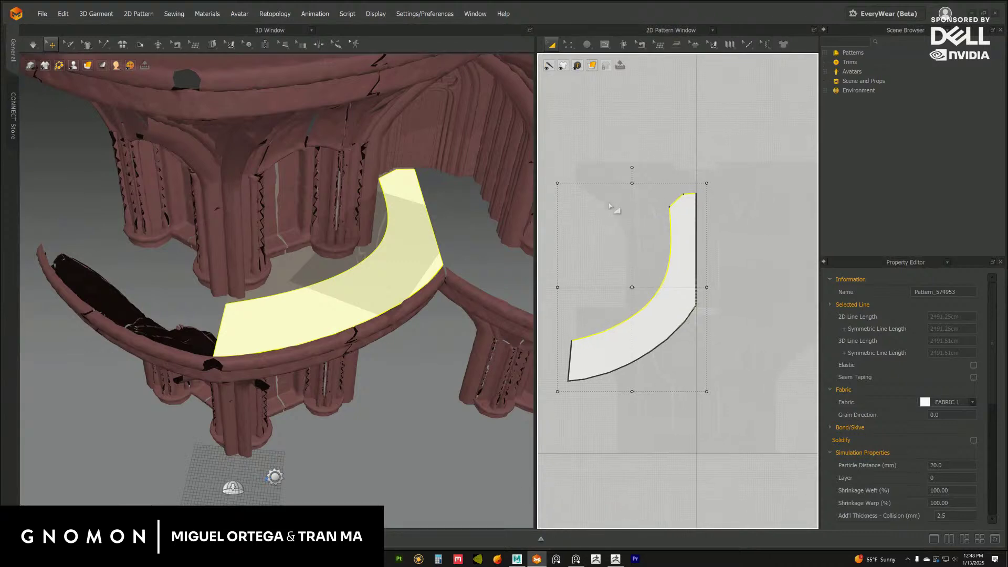
Enlarge the 2D pattern view and activate Edit Pattern with its tool list detached beside the pattern.
left_click_drag(538, 196, 426, 200)
scroll(555, 244, "up", 3)
scroll(555, 244, "up", 1)
middle_click_drag(551, 236, 500, 263)
scroll(500, 263, "up", 1)
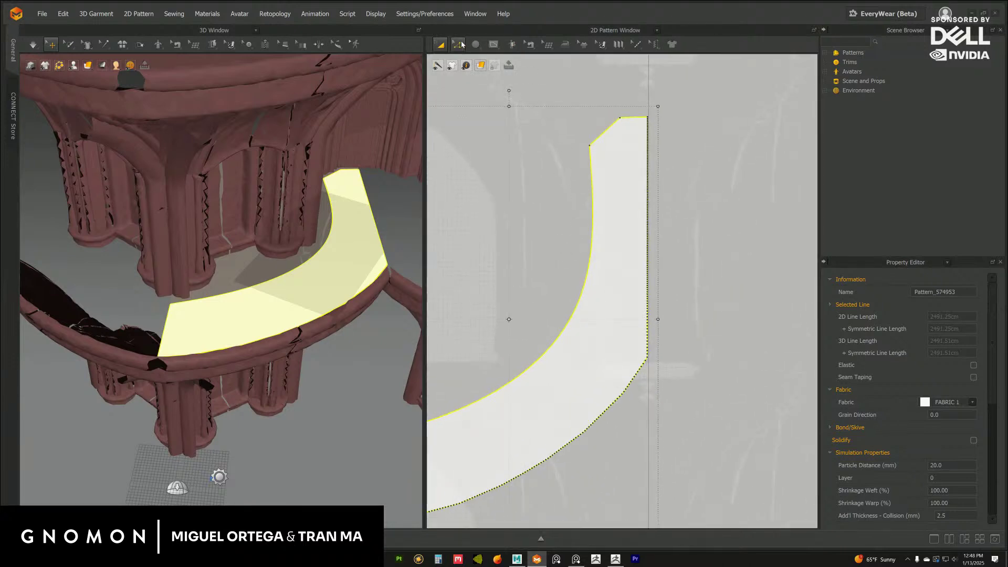
left_click(457, 45)
left_click_drag(496, 59, 757, 93)
scroll(677, 242, "up", 2)
left_click(673, 238)
Delete the dense intermediate points along the pattern's long straight vertical edge, keeping its end corners.
middle_click_drag(628, 340, 645, 221)
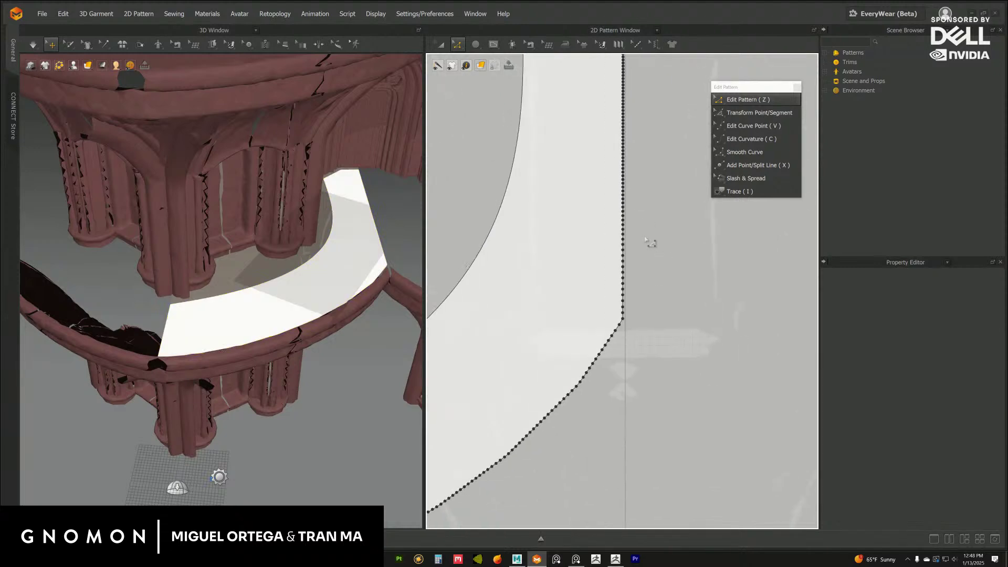
scroll(657, 273, "up", 2)
left_click_drag(623, 311, 573, 101)
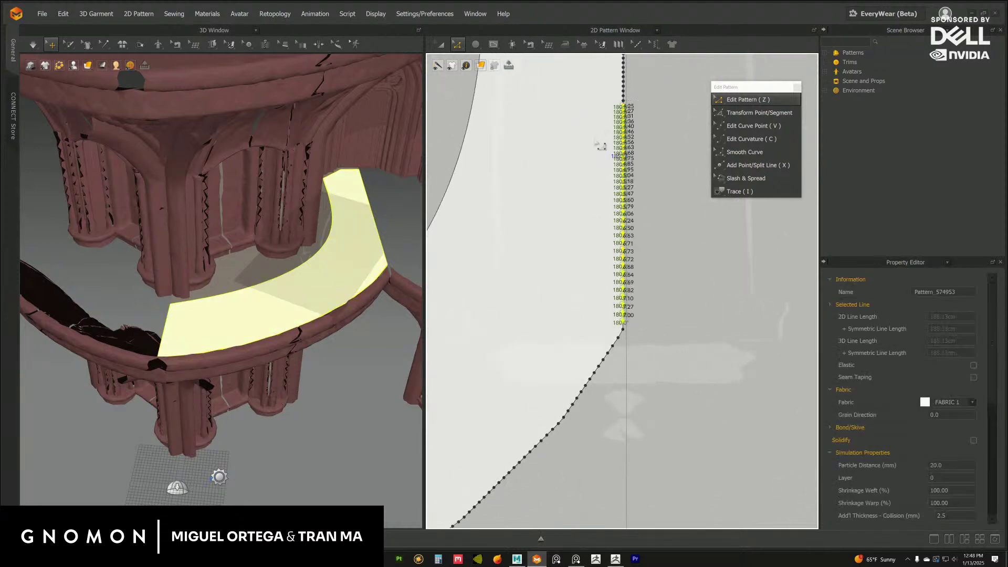
middle_click_drag(607, 247, 608, 302)
left_click_drag(704, 406, 585, 123, "shift")
middle_click_drag(623, 126, 621, 272)
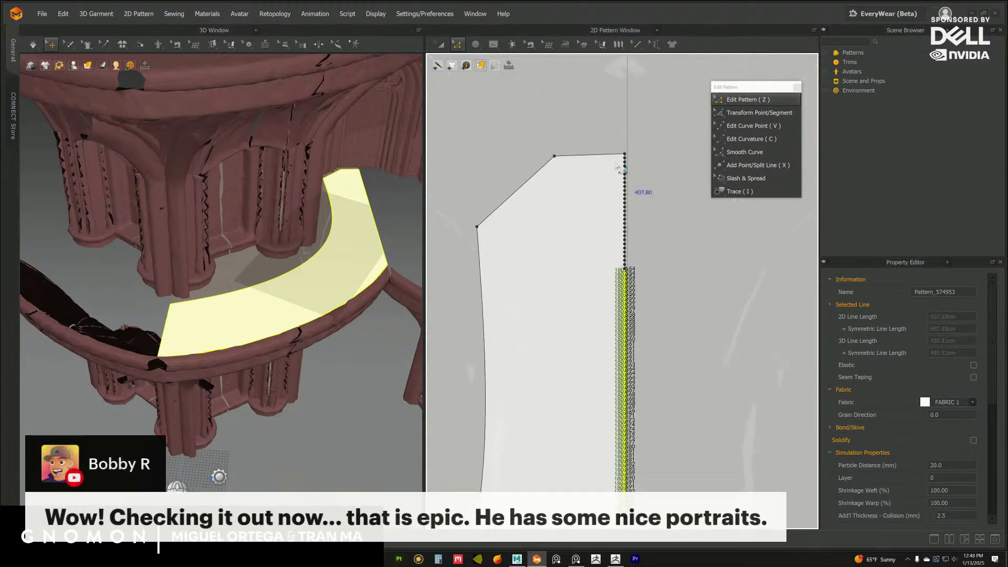
left_click_drag(613, 157, 665, 278, "shift")
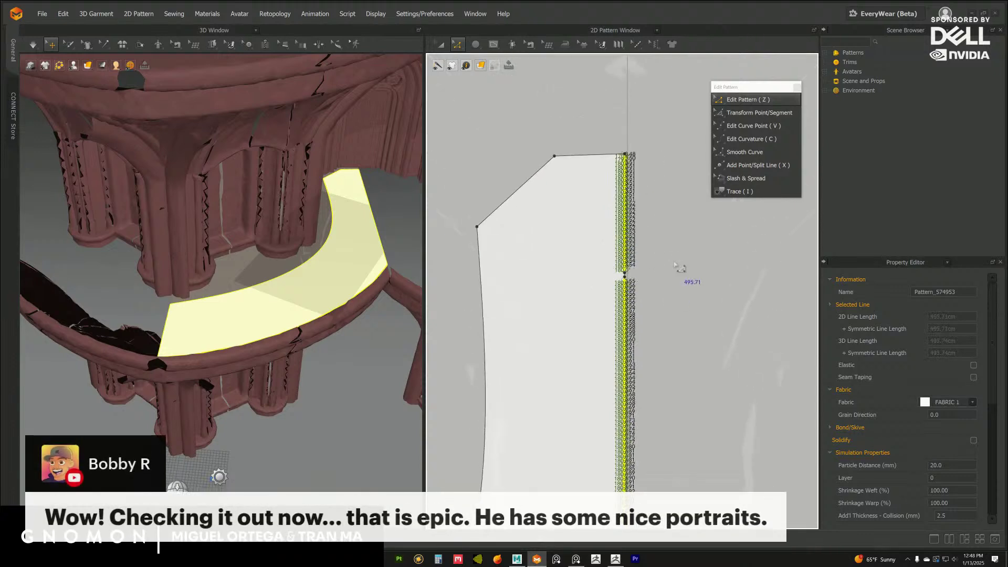
key("Delete")
Delete the leftover points in the middle of the straight vertical edge.
left_click_drag(604, 246, 647, 296)
key("Delete")
scroll(621, 350, "down", 3)
middle_click_drag(613, 391, 615, 213)
left_click_drag(599, 244, 636, 283)
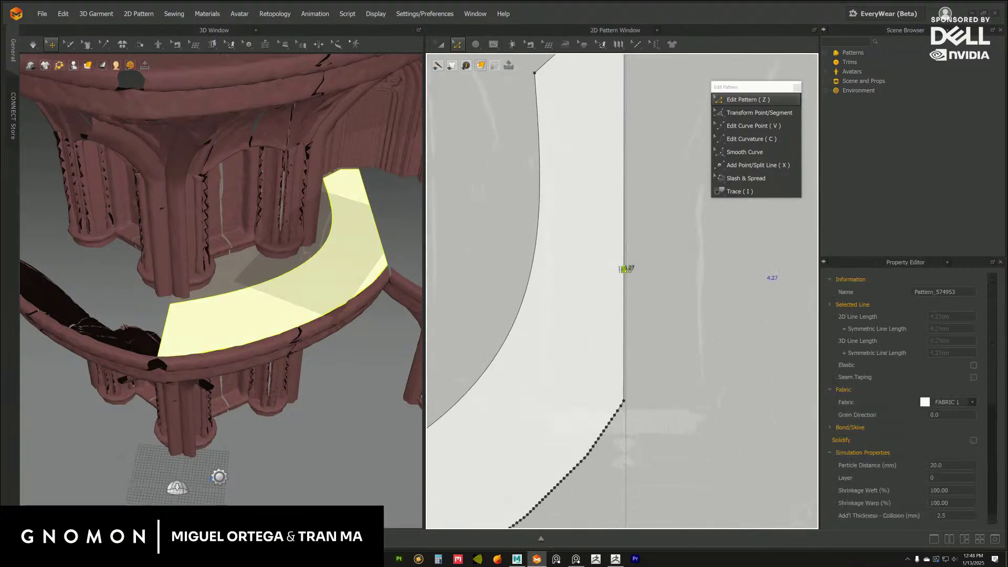
key("Delete")
Try to delete the upper points of the pattern's short slanted end edge.
middle_click_drag(589, 295, 703, 189)
middle_click_drag(648, 326, 725, 275)
scroll(632, 292, "down", 3)
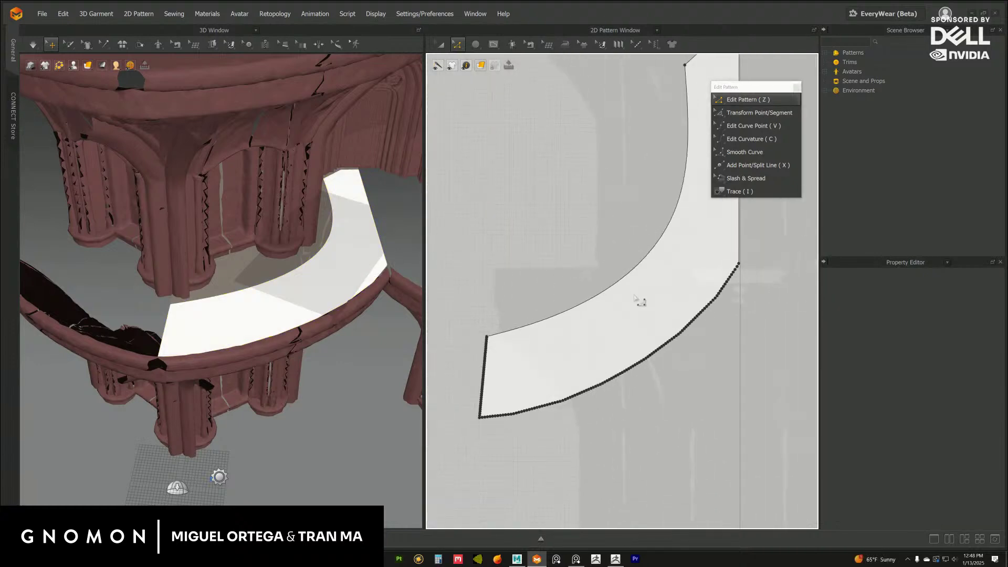
middle_click_drag(612, 267, 626, 251)
scroll(540, 342, "up", 10)
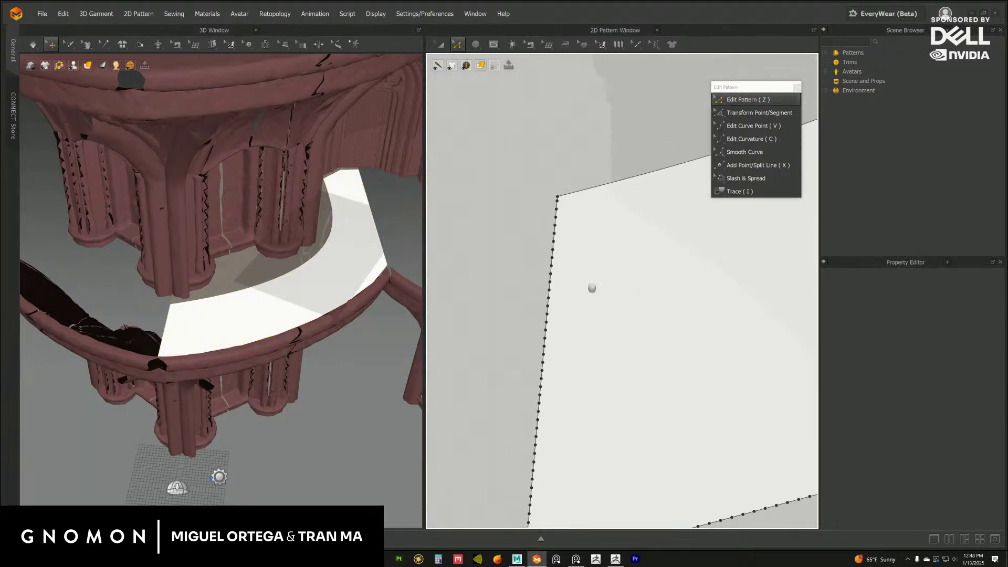
left_click_drag(596, 228, 620, 328)
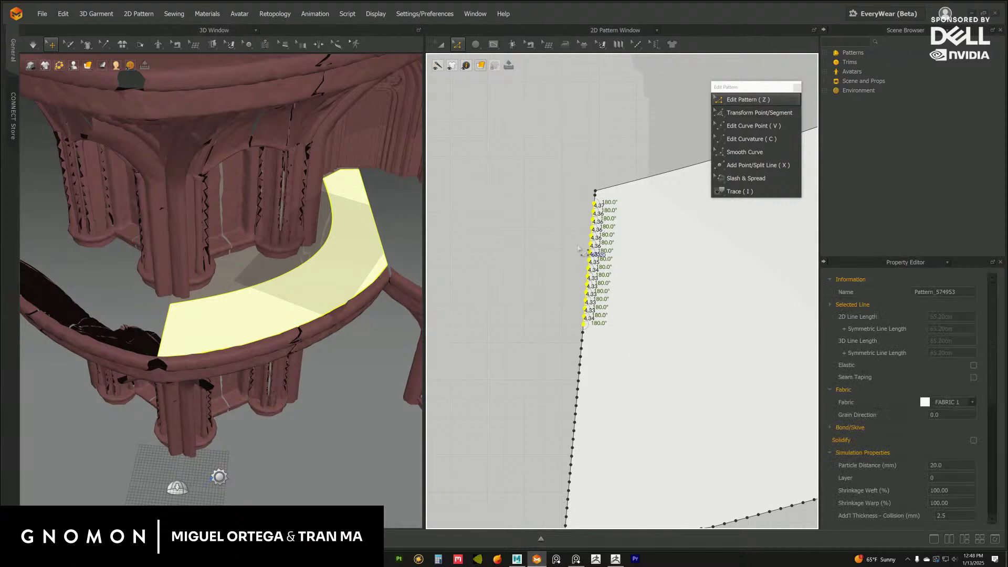
left_click_drag(581, 192, 610, 224, "shift")
middle_click_drag(532, 328, 533, 298)
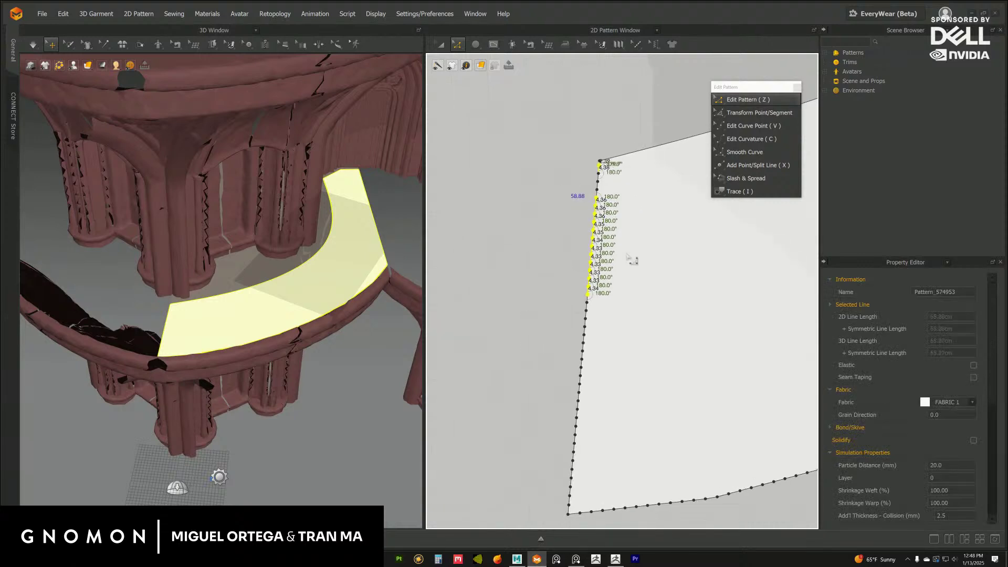
left_click_drag(561, 176, 631, 298, "shift")
left_click_drag(608, 177, 636, 388, "ctrl")
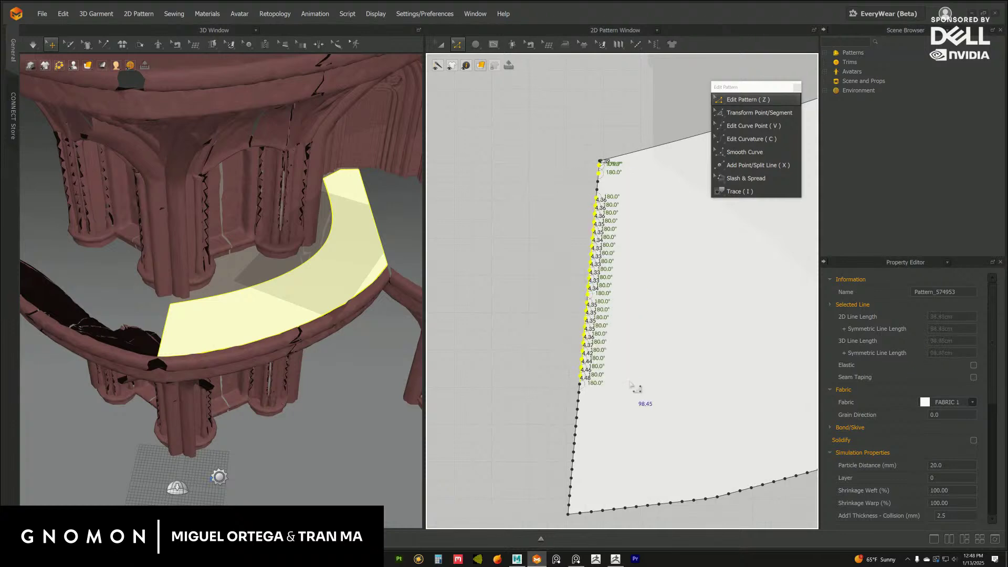
key("Delete")
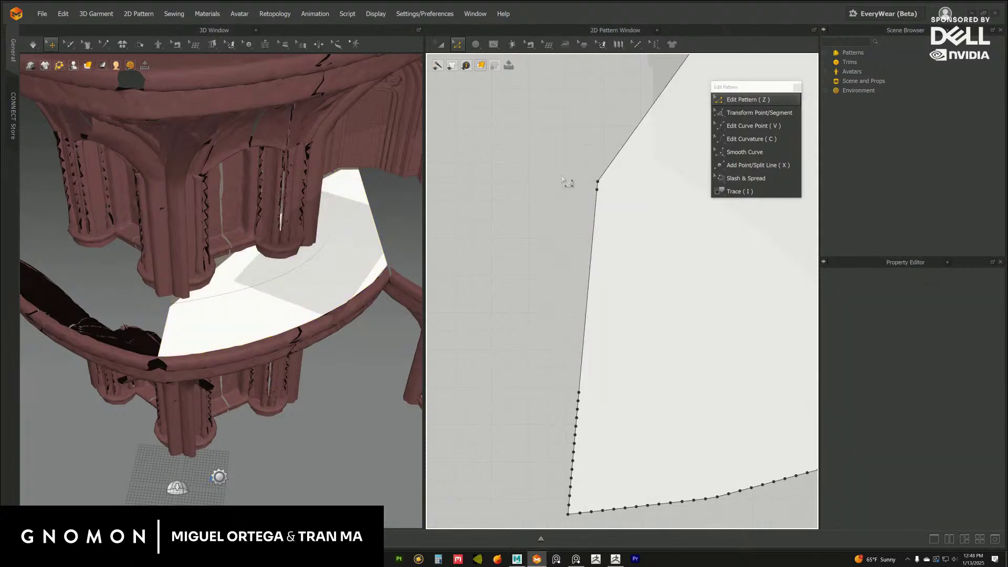
key("ctrl+z")
left_click(562, 201)
Delete the intermediate points along the short slanted end edge, keeping both corner points.
left_click_drag(585, 161, 608, 246)
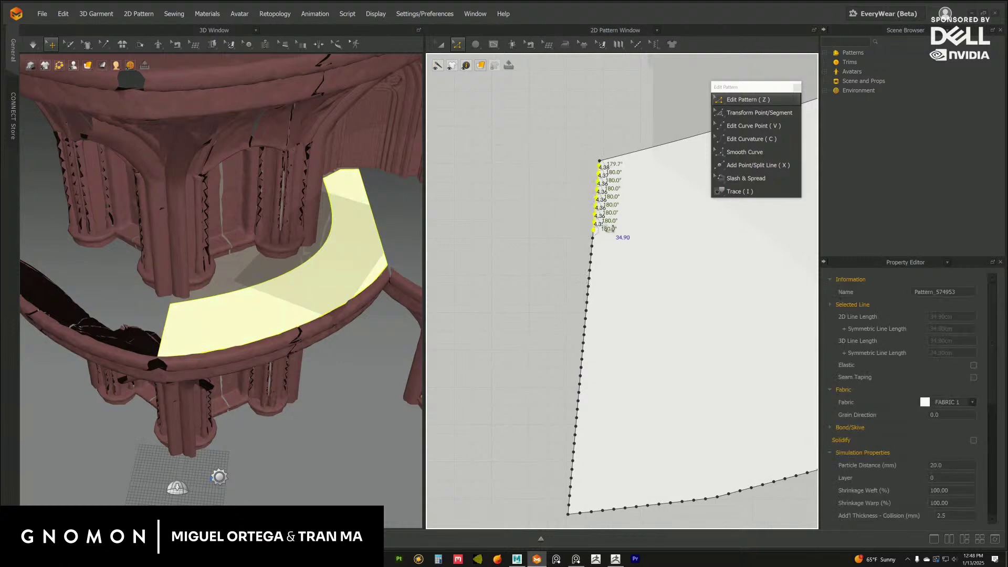
left_click_drag(539, 214, 630, 475)
key("Delete")
left_click_drag(519, 436, 583, 508)
key("Delete")
Move the floating tool list clear of the pattern and examine the inner edge's curve points with Edit Curve Point.
scroll(625, 294, "down", 5)
middle_click_drag(650, 387, 547, 372)
scroll(520, 394, "down", 4)
middle_click_drag(622, 324, 601, 355)
scroll(675, 259, "up", 3)
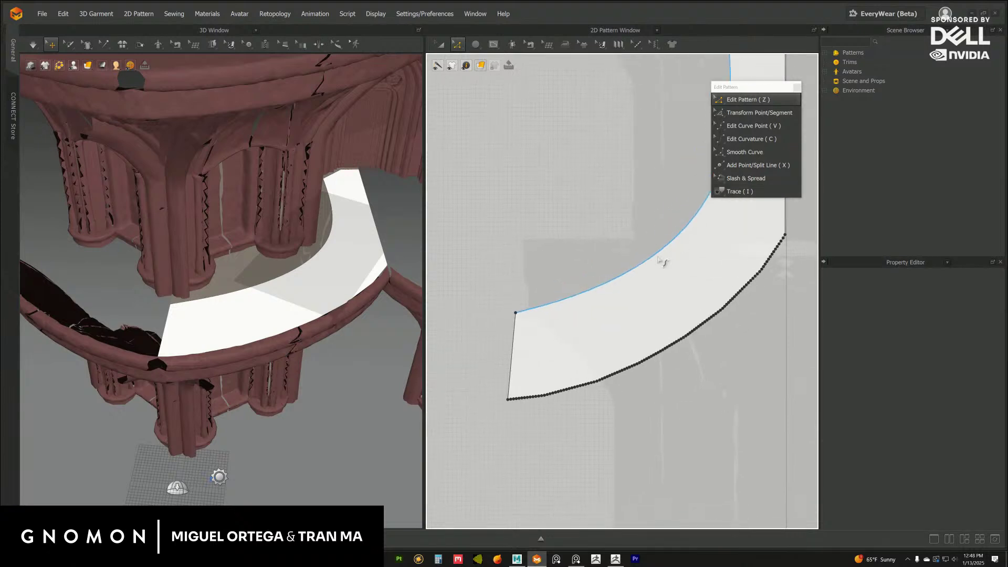
scroll(661, 317, "down", 1)
middle_click_drag(661, 317, 636, 328)
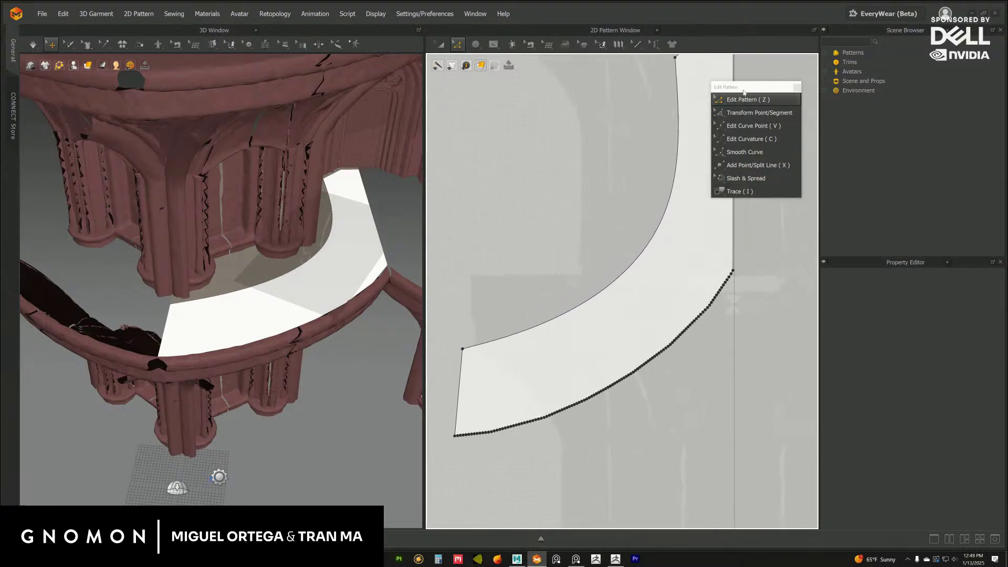
left_click_drag(745, 87, 544, 105)
middle_click_drag(657, 175, 666, 225)
scroll(665, 225, "down", 1)
scroll(668, 227, "up", 1)
left_click(550, 157)
left_click(563, 149)
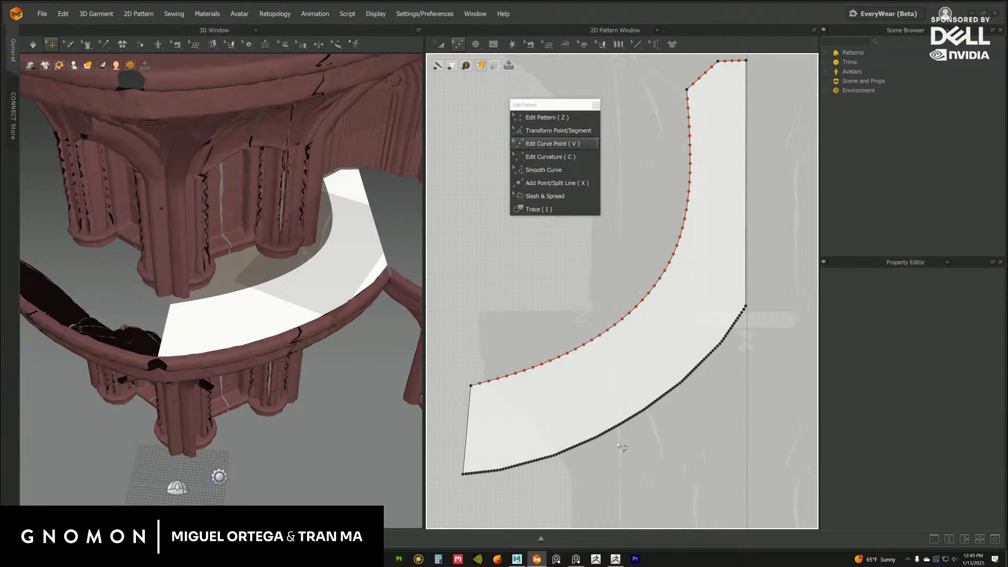
key("z")
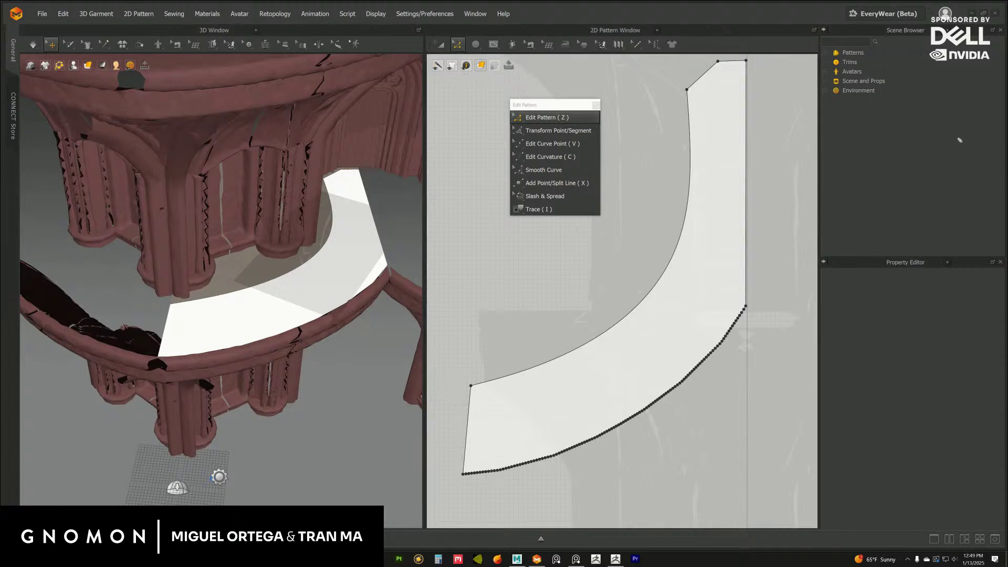
left_click_drag(660, 359, 736, 416)
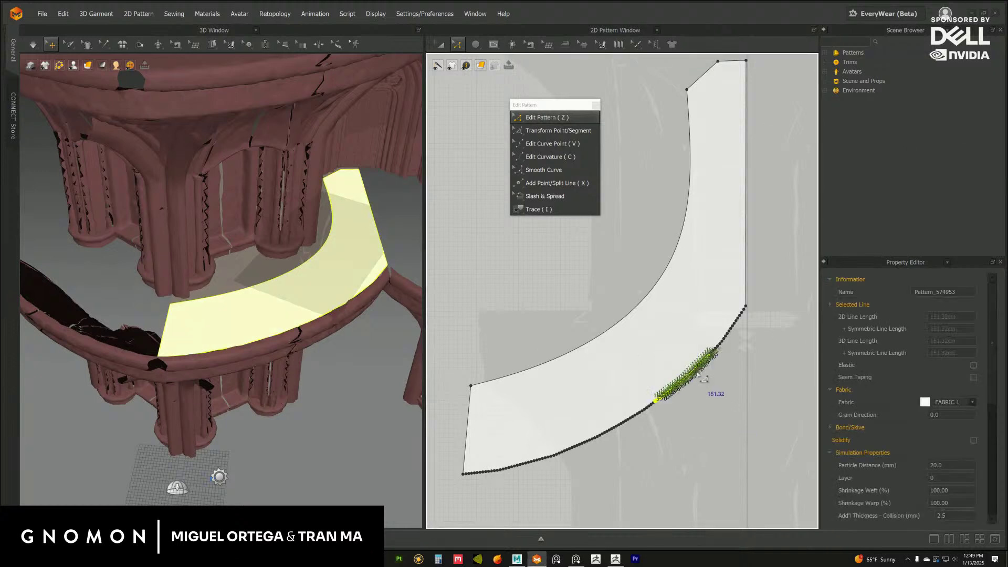
right_click(698, 375)
left_click(601, 434)
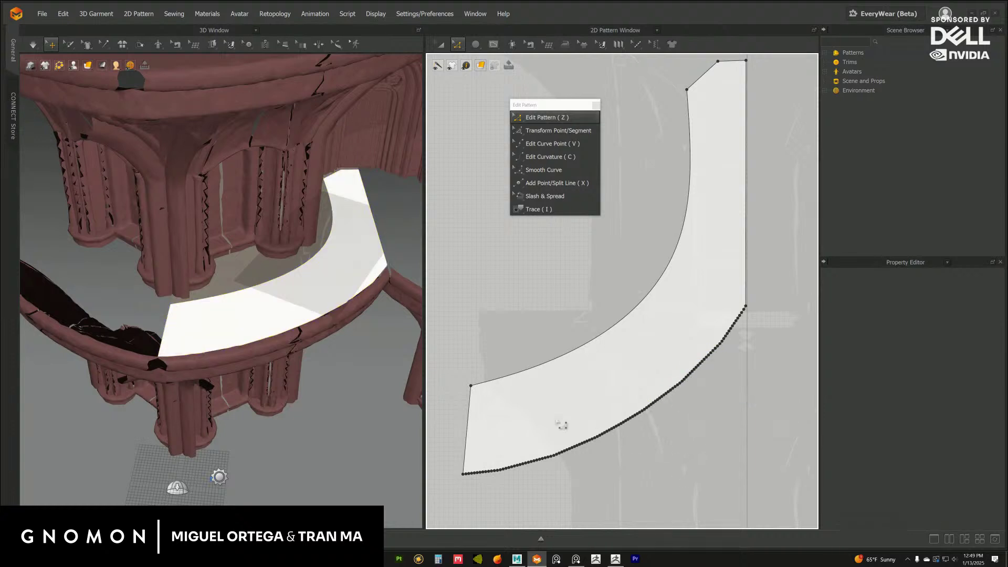
left_click_drag(465, 462, 473, 467)
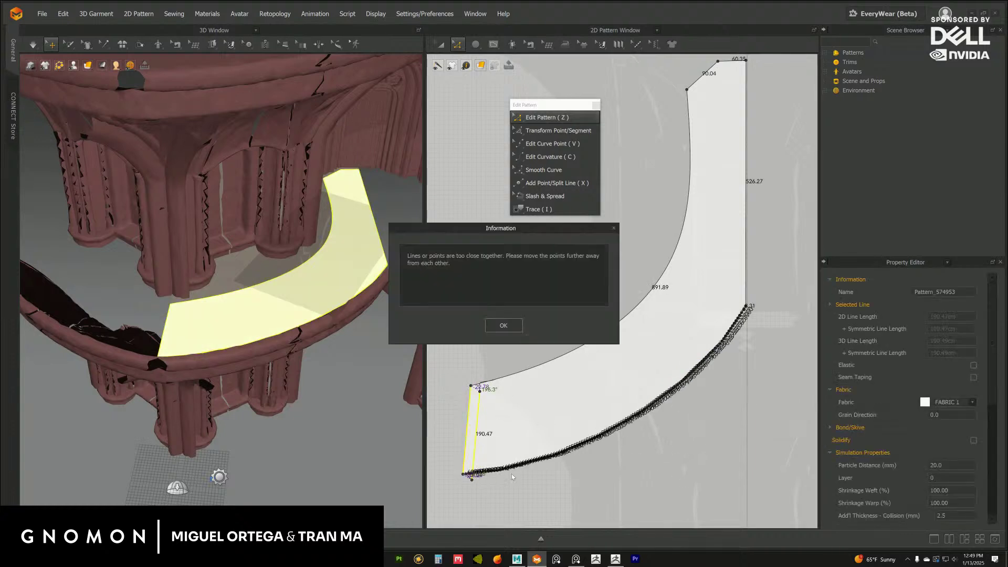
left_click(503, 325)
left_click_drag(603, 497, 467, 455)
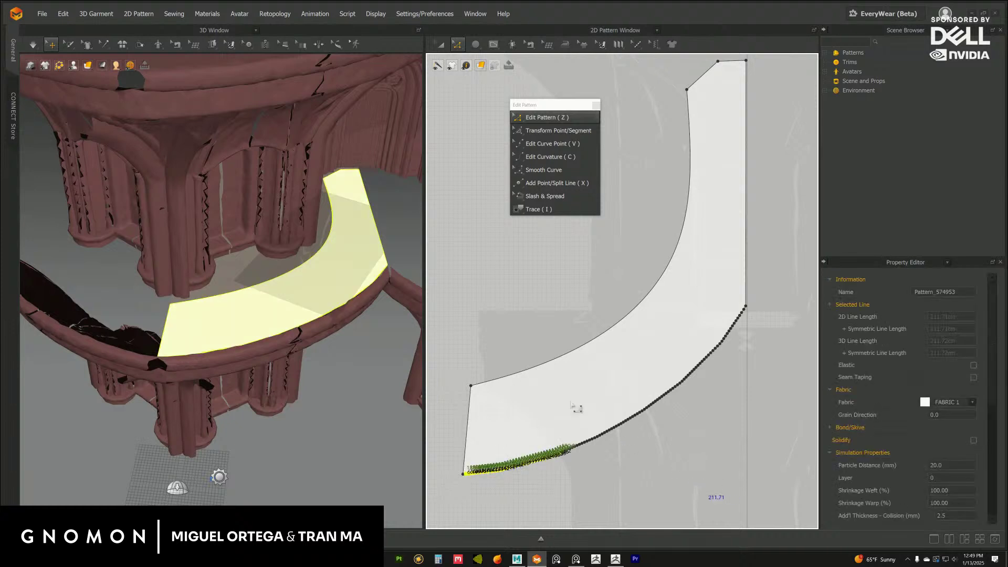
left_click_drag(571, 403, 563, 393, "shift")
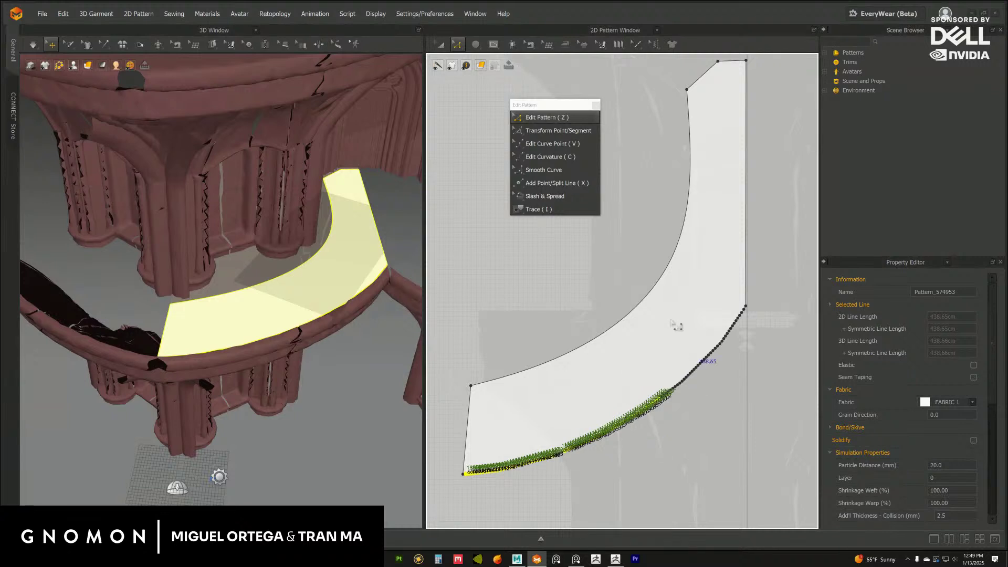
left_click_drag(578, 260, 734, 407, "shift")
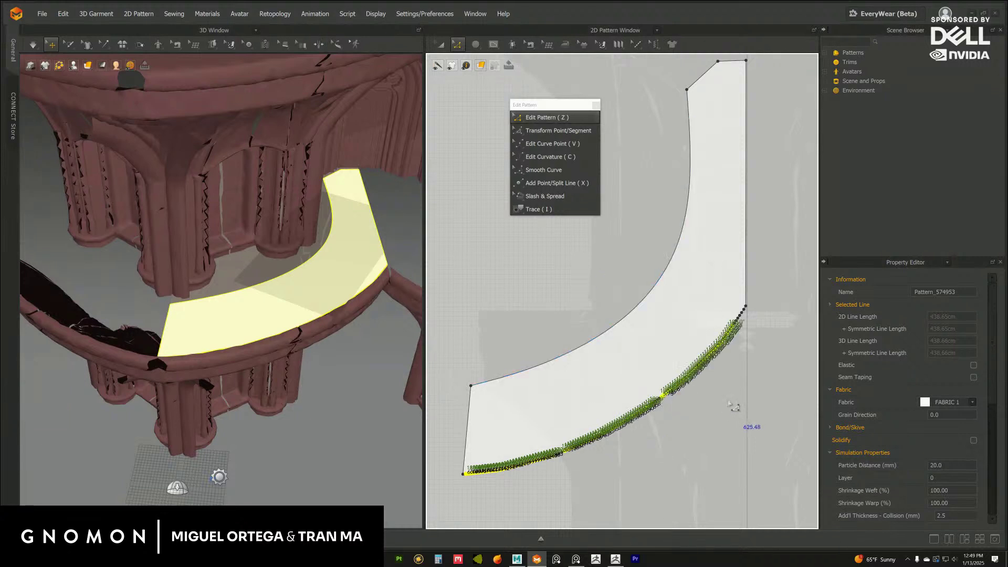
key("ctrl+z")
key("ctrl+z")
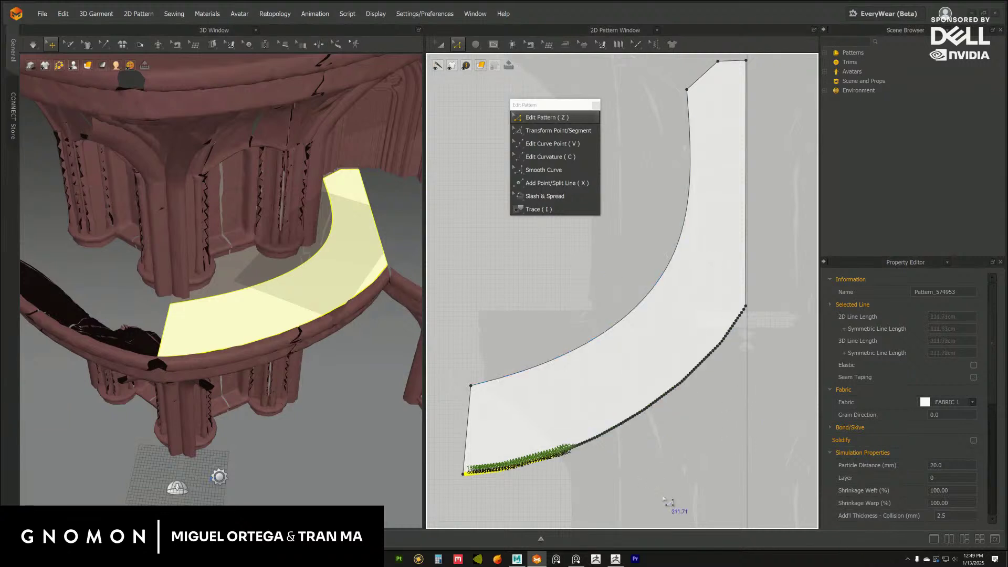
Convert the dense points along the pattern's outer curved edge to curve points with Maintain Curve.
left_click_drag(651, 501, 465, 445)
scroll(636, 410, "up", 5)
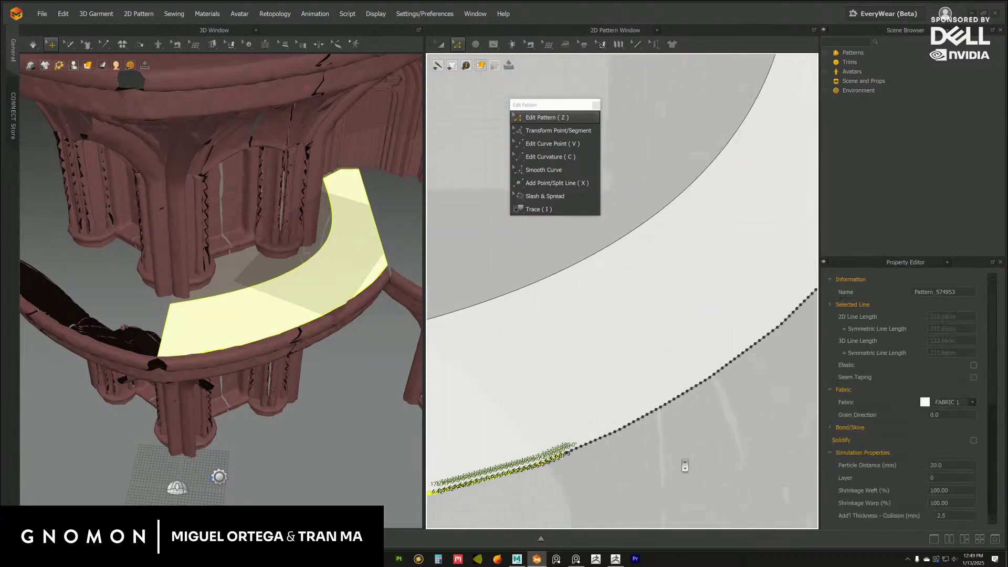
middle_click_drag(632, 403, 641, 320)
left_click_drag(704, 473, 541, 384, "shift")
middle_click_drag(715, 411, 627, 443)
left_click_drag(774, 421, 590, 318, "shift")
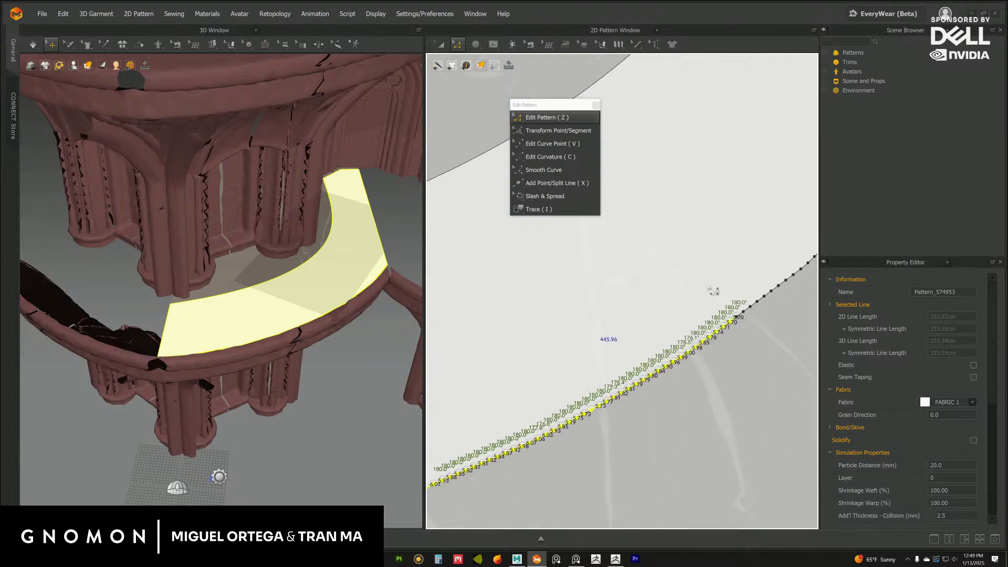
scroll(694, 420, "down", 3)
left_click_drag(714, 379, 580, 321, "shift")
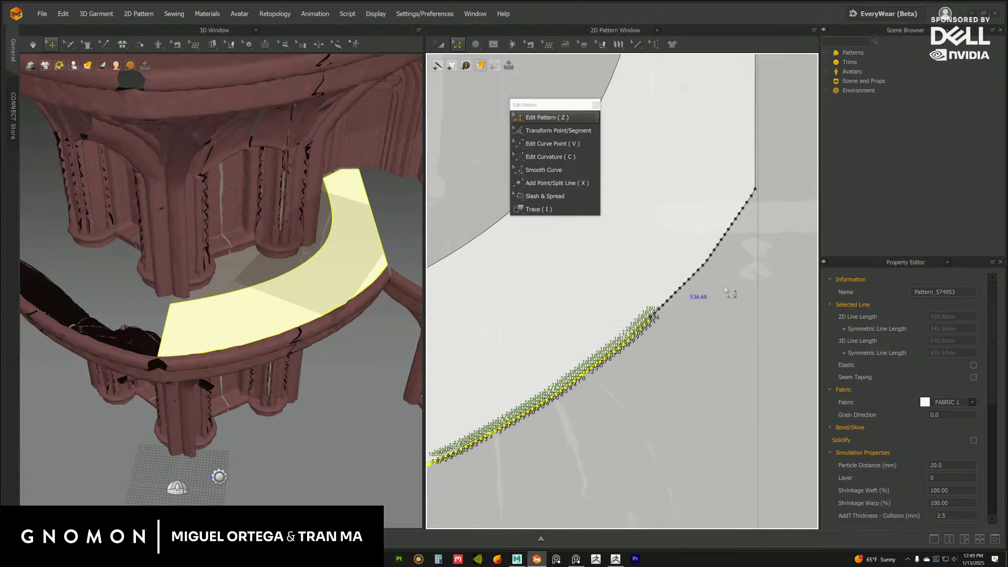
middle_click_drag(679, 341, 630, 402)
scroll(630, 402, "up", 1)
left_click_drag(735, 375, 569, 296, "shift")
left_click(588, 377, "shift")
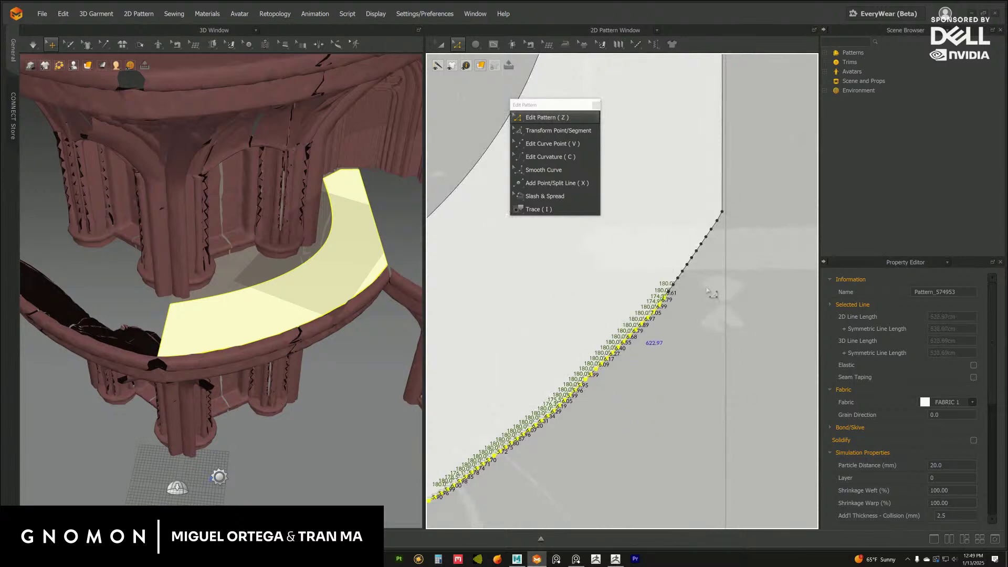
middle_click_drag(709, 315, 694, 344)
left_click_drag(725, 345, 649, 274, "shift")
left_click_drag(649, 341, 651, 345, "shift")
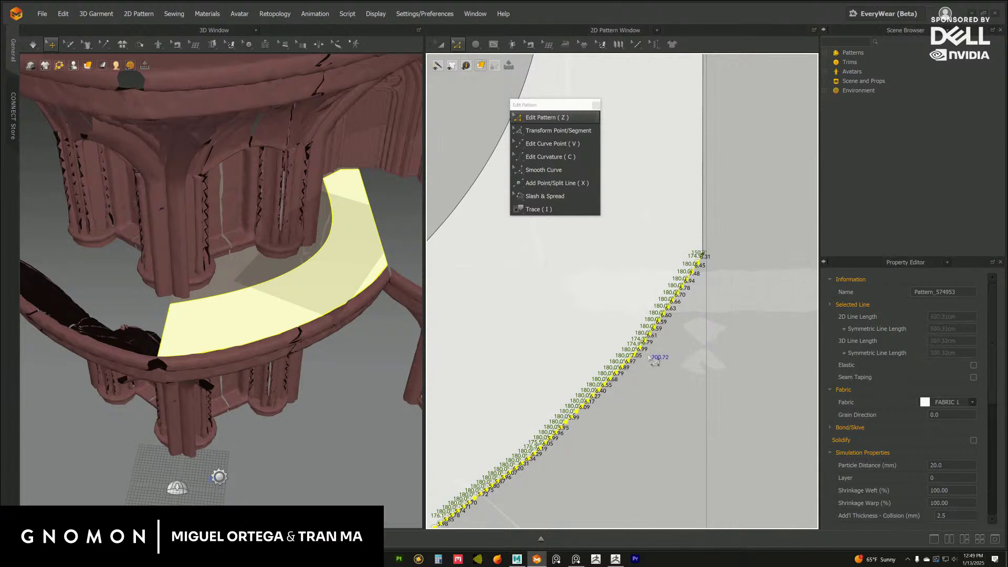
right_click(661, 325)
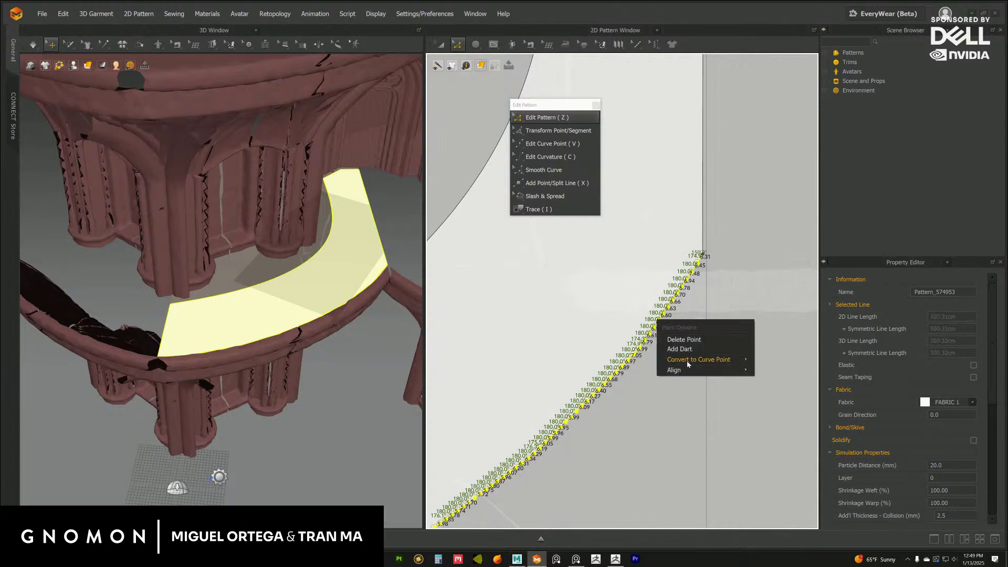
mouse_move(701, 362)
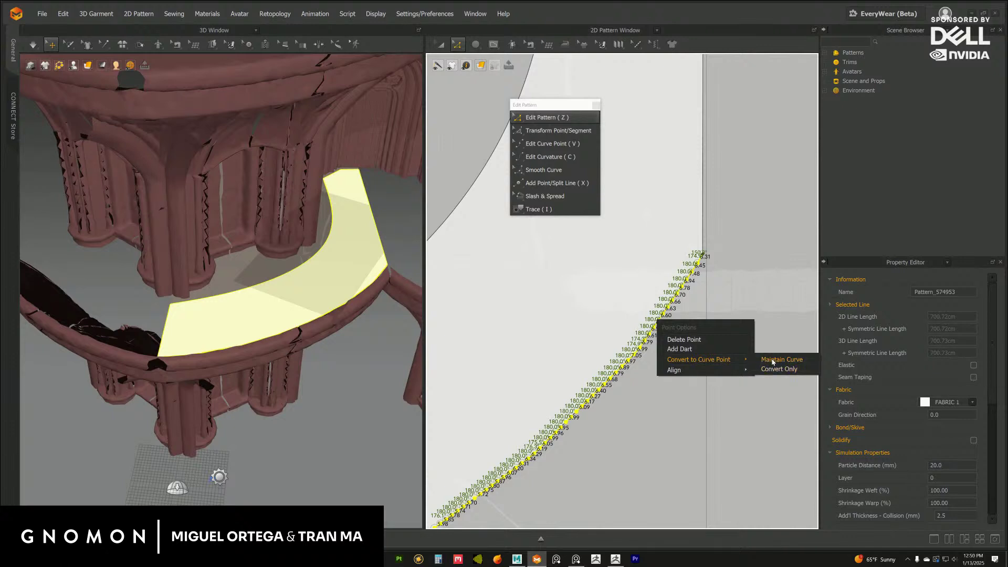
left_click(773, 360)
Use Edit Curve Point to delete a stretch of dense curve points along the outer edge, a short way from the slanted end.
scroll(767, 368, "down", 5)
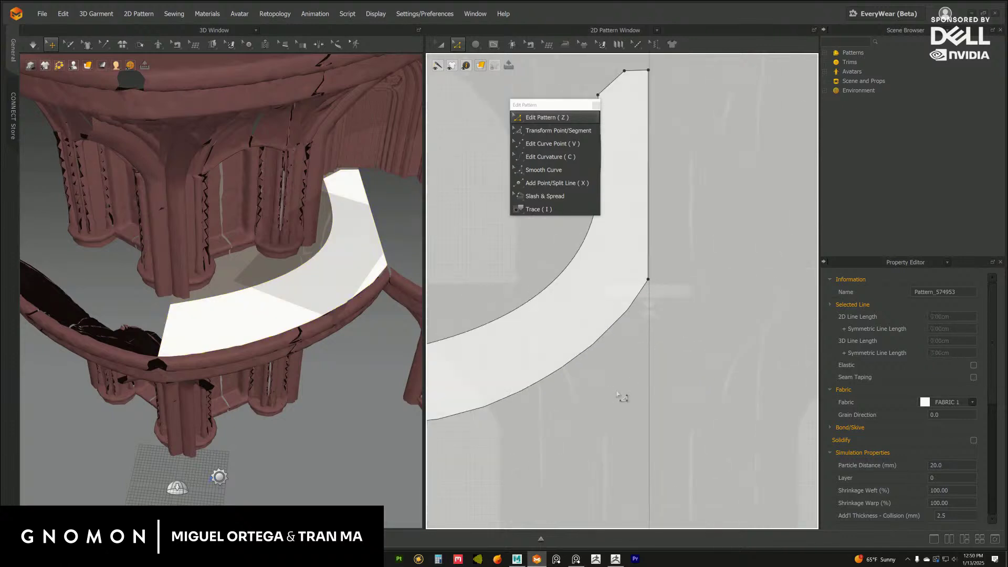
middle_click_drag(672, 358, 681, 339)
left_click(568, 144)
scroll(698, 330, "up", 6)
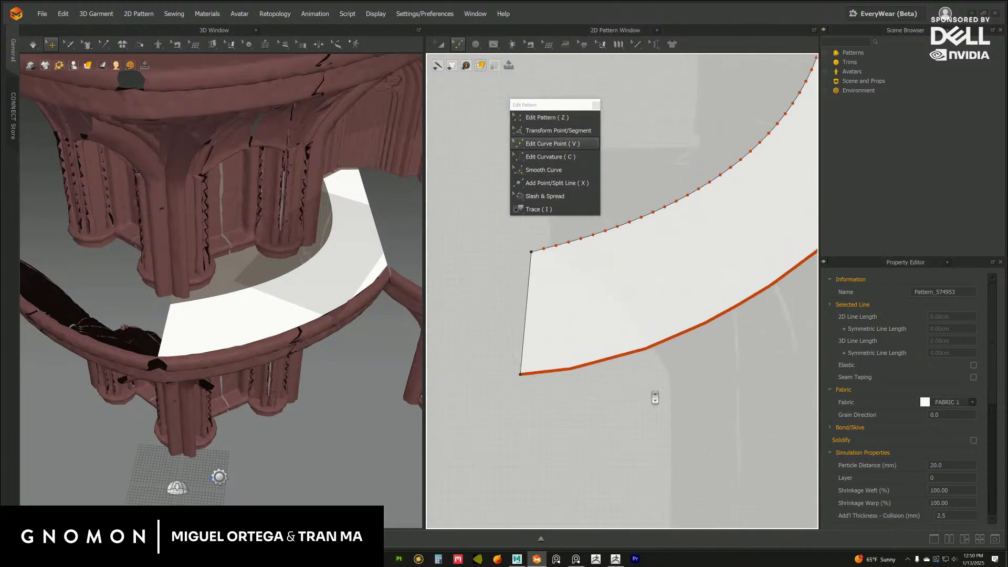
scroll(585, 450, "down", 3)
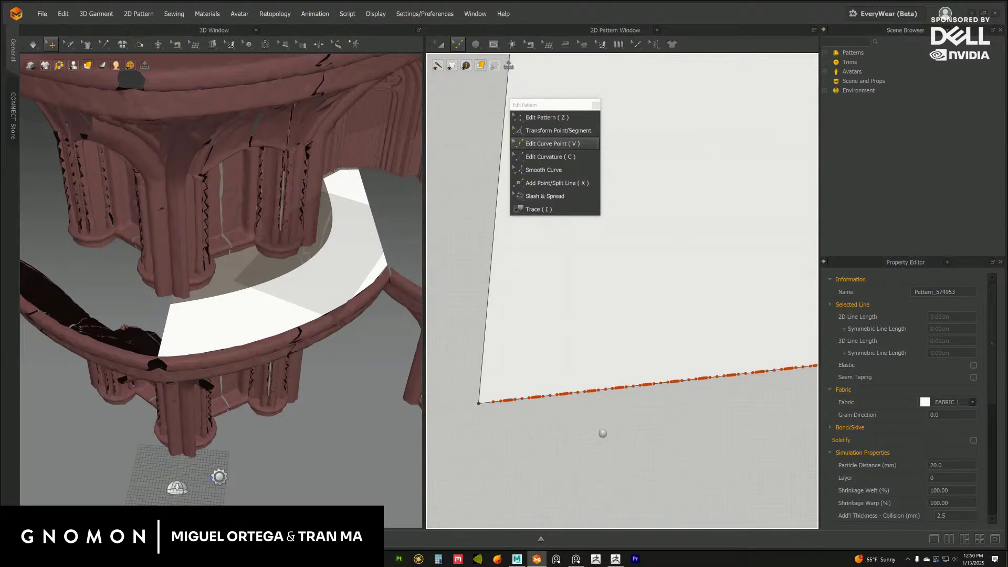
scroll(529, 359, "up", 3)
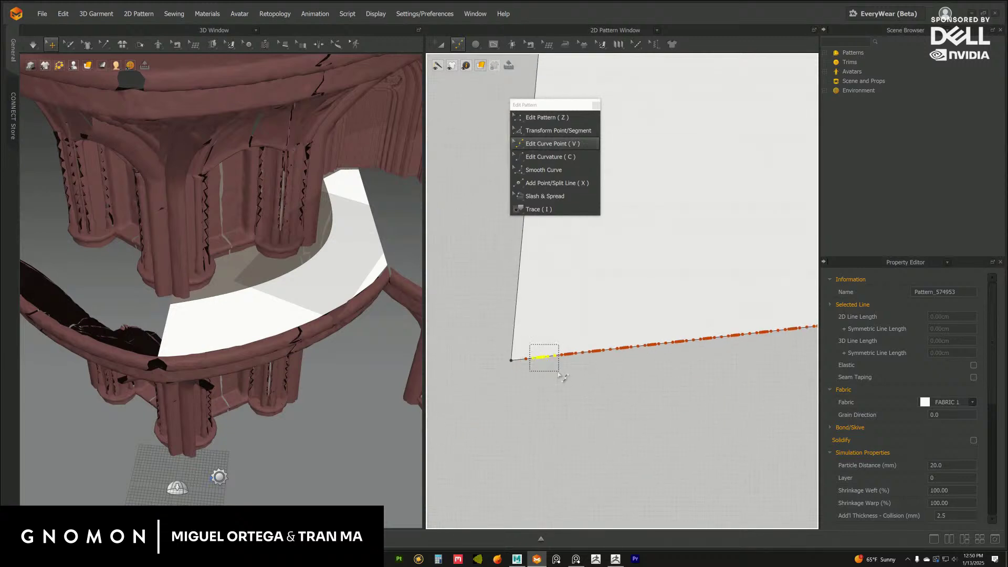
left_click_drag(592, 389, 522, 337)
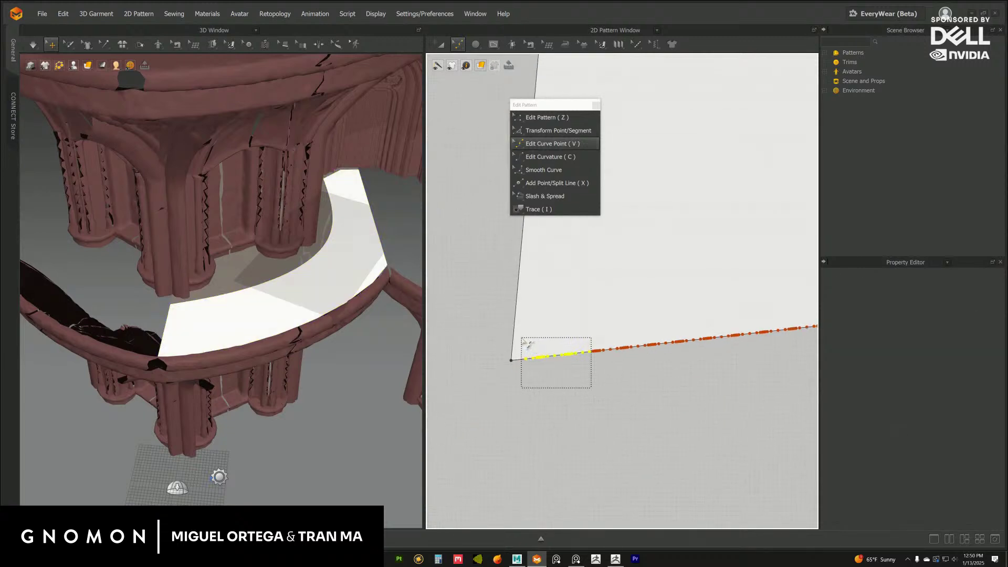
scroll(625, 384, "down", 3)
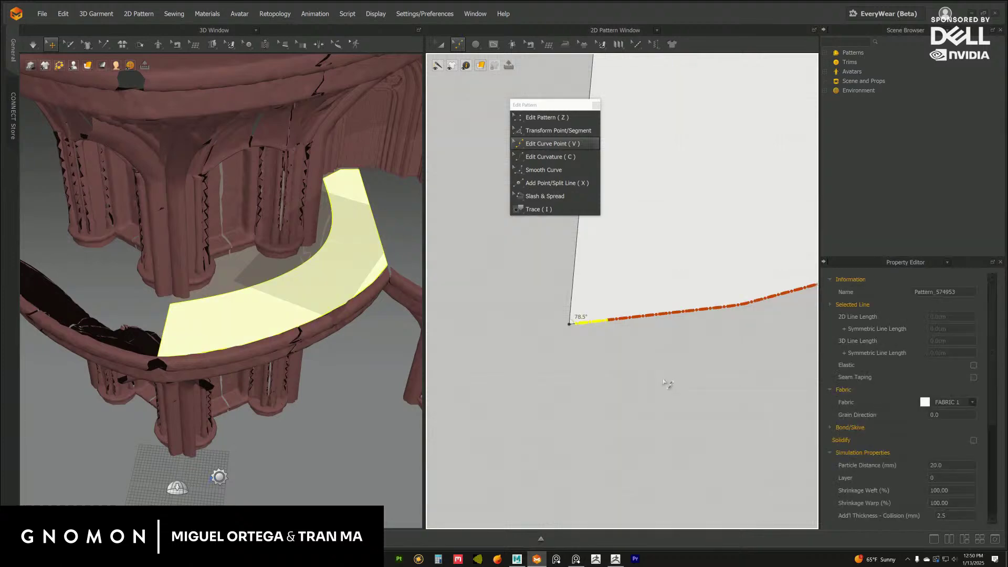
middle_click_drag(690, 384, 610, 419)
scroll(622, 389, "down", 1)
scroll(629, 383, "up", 1)
middle_click_drag(644, 366, 644, 394)
left_click_drag(700, 374, 604, 321)
key("Delete")
Delete the dense curve points between the slanted end's outer corner and the last point of that run, keeping that last point.
middle_click_drag(568, 378, 647, 366)
scroll(647, 366, "up", 3)
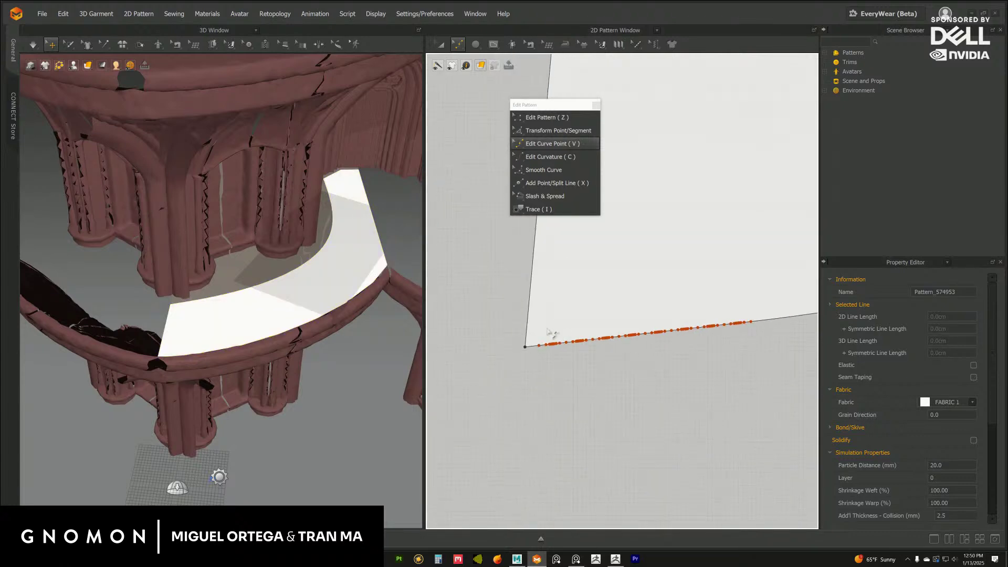
left_click_drag(535, 319, 750, 390)
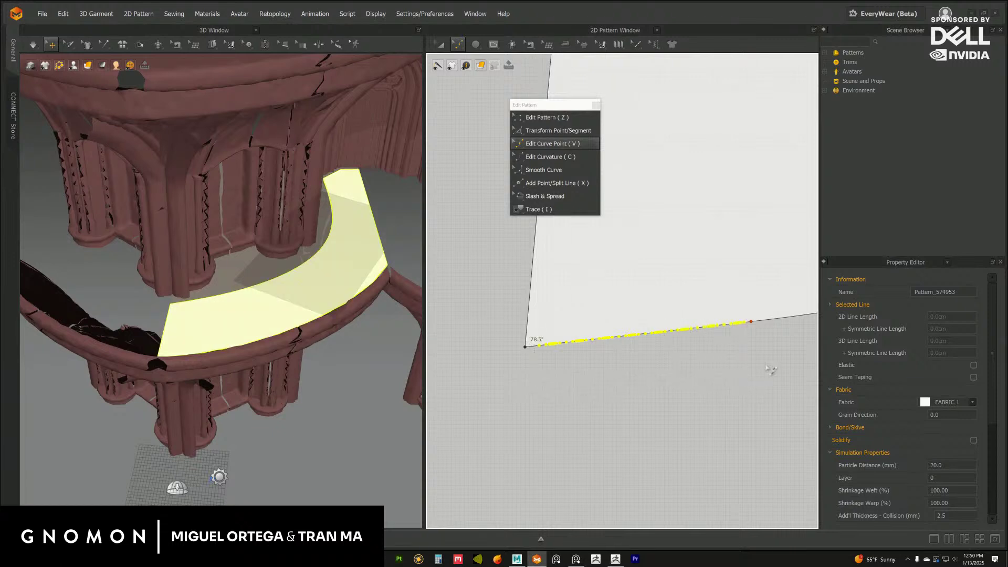
left_click(693, 397)
scroll(611, 382, "down", 3)
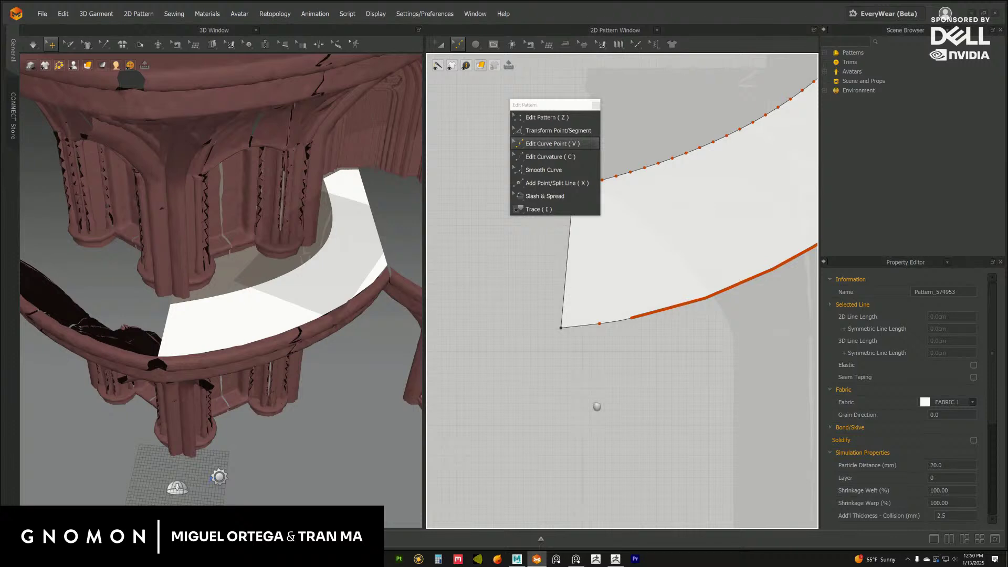
Delete the next run of curve points along the outer edge, keeping a few points where the run begins.
middle_click_drag(597, 406, 501, 460)
scroll(532, 352, "up", 1)
left_click_drag(530, 351, 578, 387)
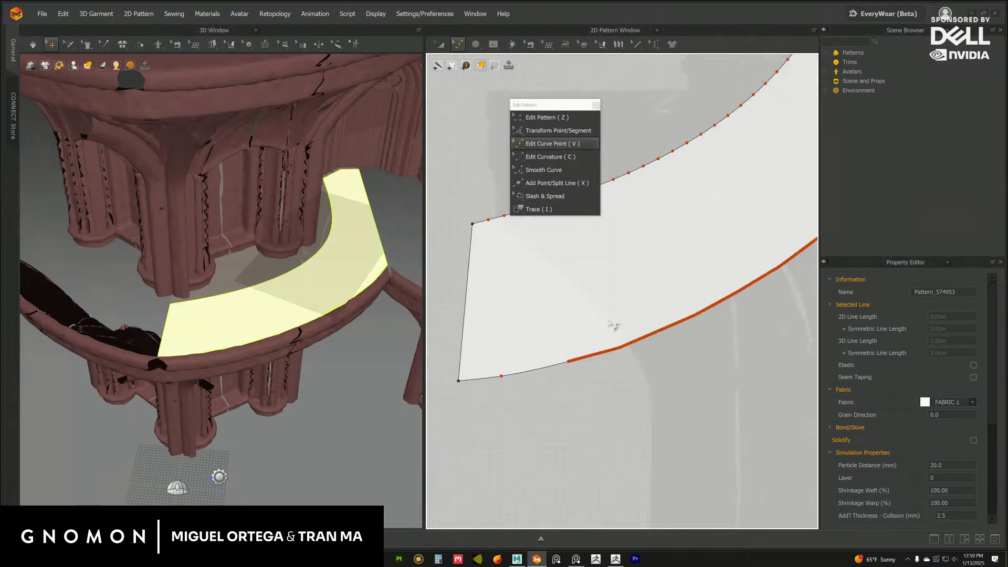
left_click_drag(575, 337, 694, 377)
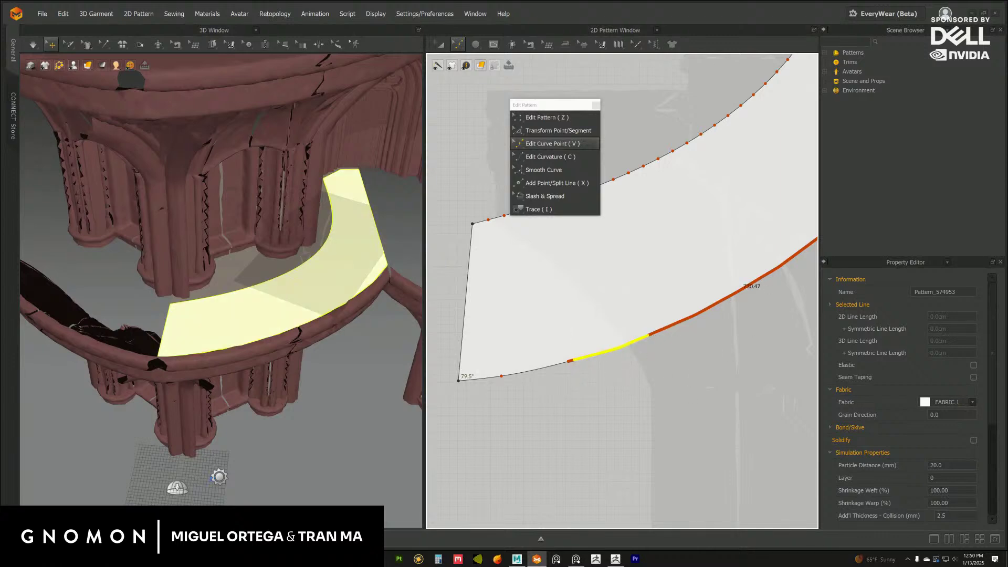
scroll(730, 378, "down", 2)
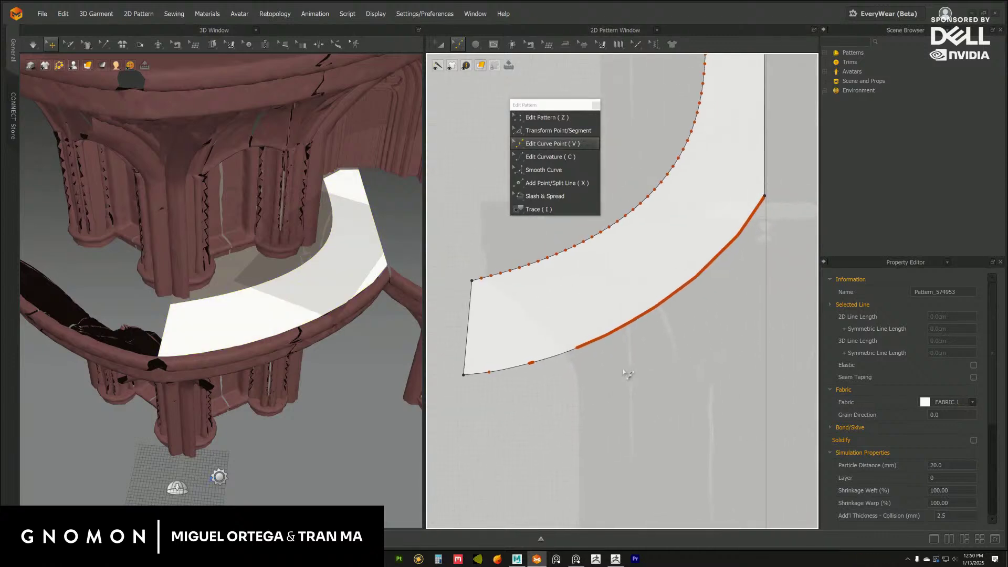
Try to delete a longer run of curve points along the middle of the outer edge, and undo it.
left_click_drag(584, 310, 667, 374)
key("Delete")
middle_click_drag(692, 306, 665, 313)
left_click_drag(629, 268, 682, 319)
middle_click_drag(675, 344, 689, 351)
left_click(689, 351)
key("ctrl+z")
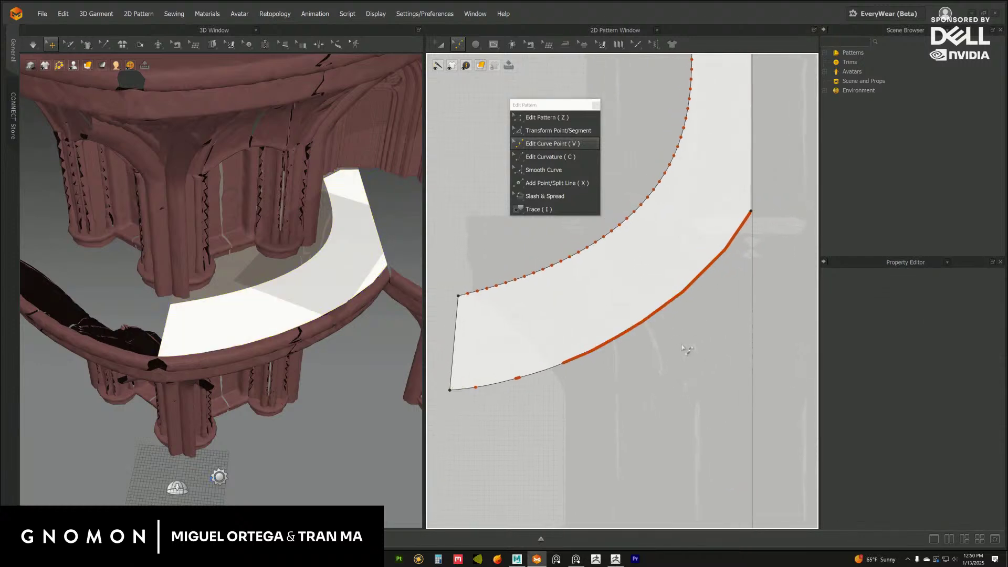
Delete successive runs of curve points along the middle of the outer edge, keeping small clusters at regular intervals.
left_click_drag(571, 344, 620, 386)
key("Escape")
left_click_drag(606, 300, 673, 349)
key("Escape")
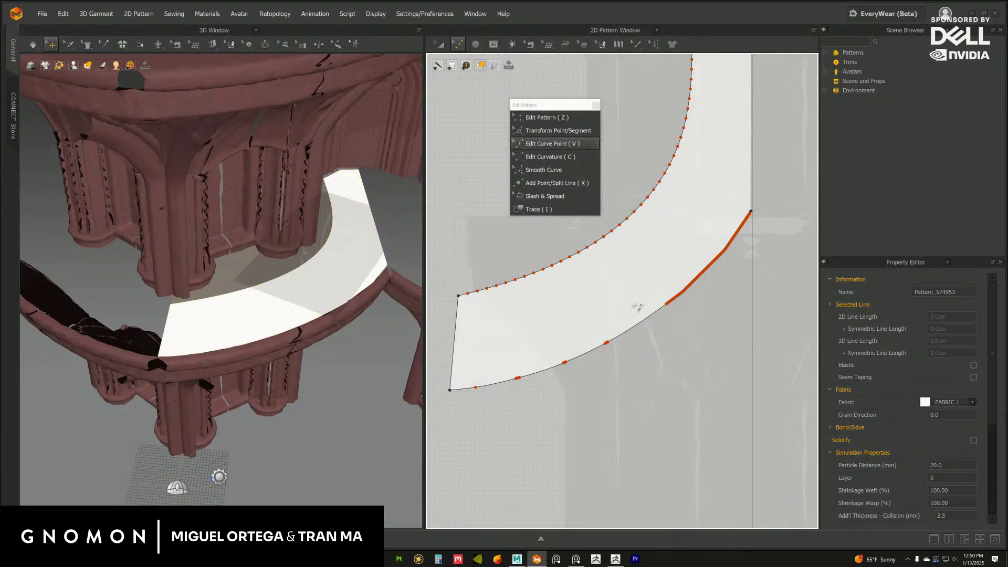
left_click_drag(657, 347, 610, 319)
key("Escape")
Delete the remaining runs of curve points up to the outer edge's corner with the long straight side, keeping evenly spaced clusters.
left_click_drag(651, 272, 698, 316)
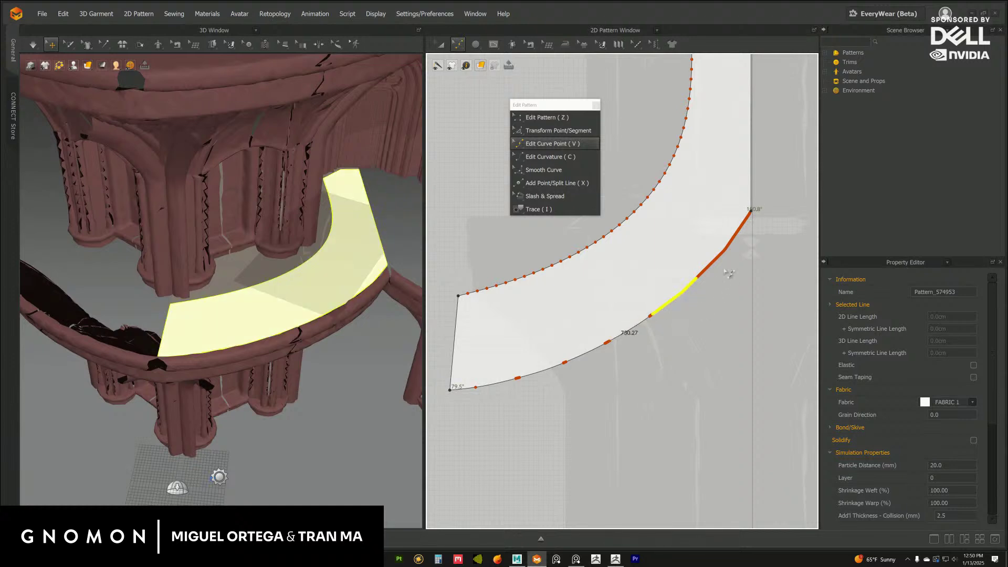
key("Escape")
left_click_drag(691, 237, 733, 276)
key("Escape")
left_click_drag(755, 237, 735, 219)
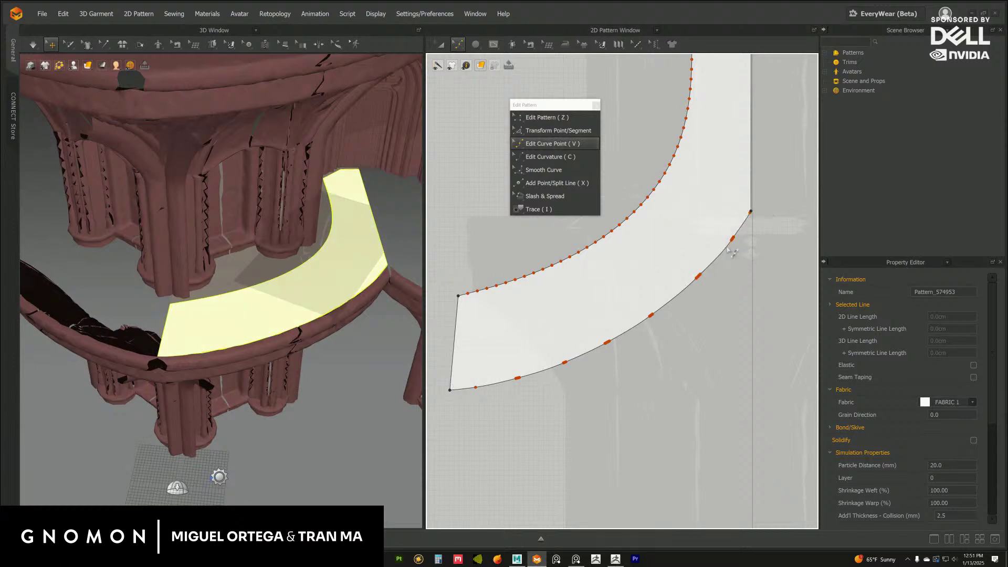
key("Escape")
scroll(741, 247, "up", 5)
left_click_drag(773, 266, 752, 267)
key("Escape")
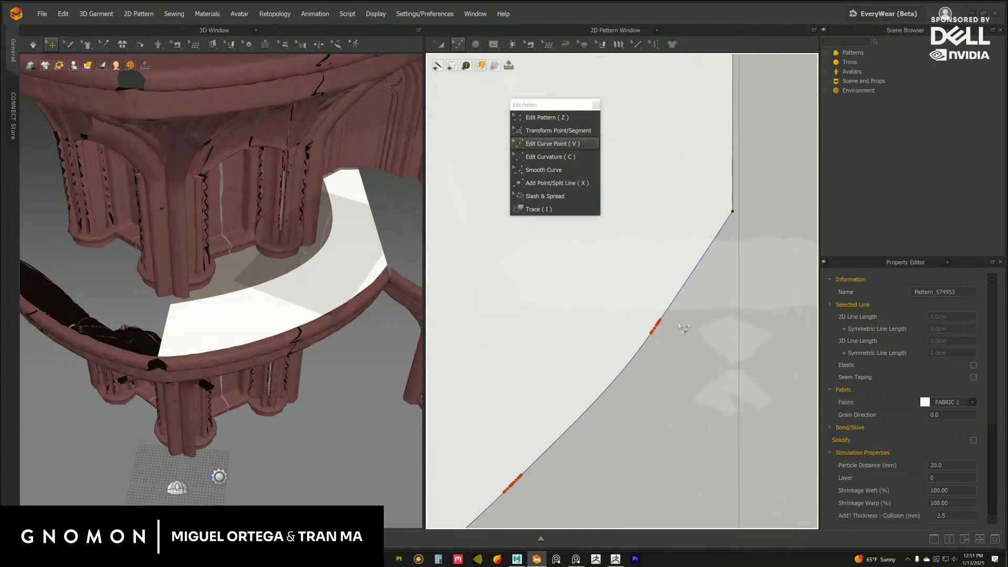
Reduce the cluster nearest the long straight side's corner to a single curve point.
scroll(683, 320, "up", 4)
left_click_drag(656, 280, 725, 339)
key("Delete")
left_click_drag(696, 384, 659, 349)
key("Escape")
scroll(687, 362, "down", 4)
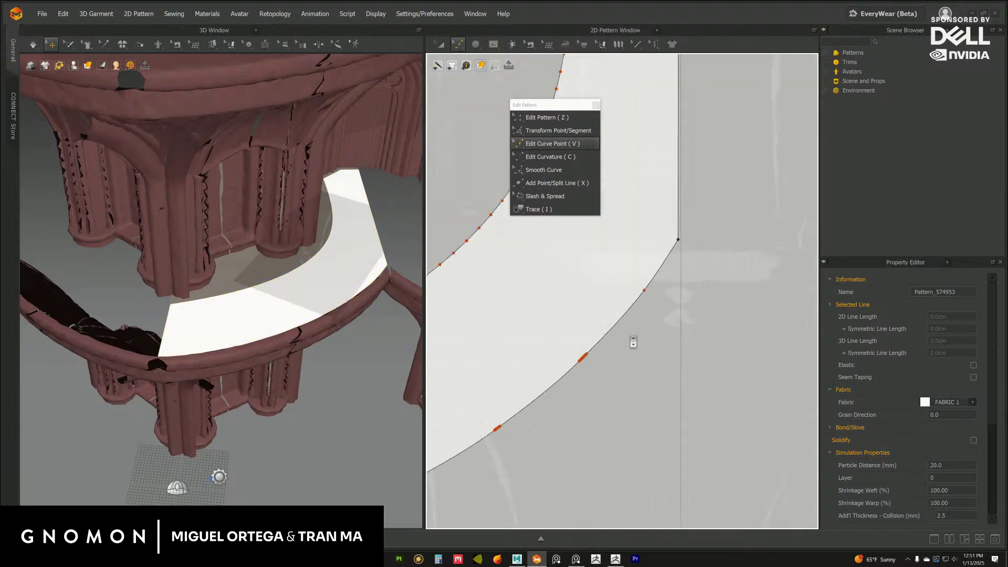
Reduce the second cluster from the long straight side's corner to a single curve point.
scroll(715, 362, "up", 4)
left_click_drag(669, 233, 742, 299)
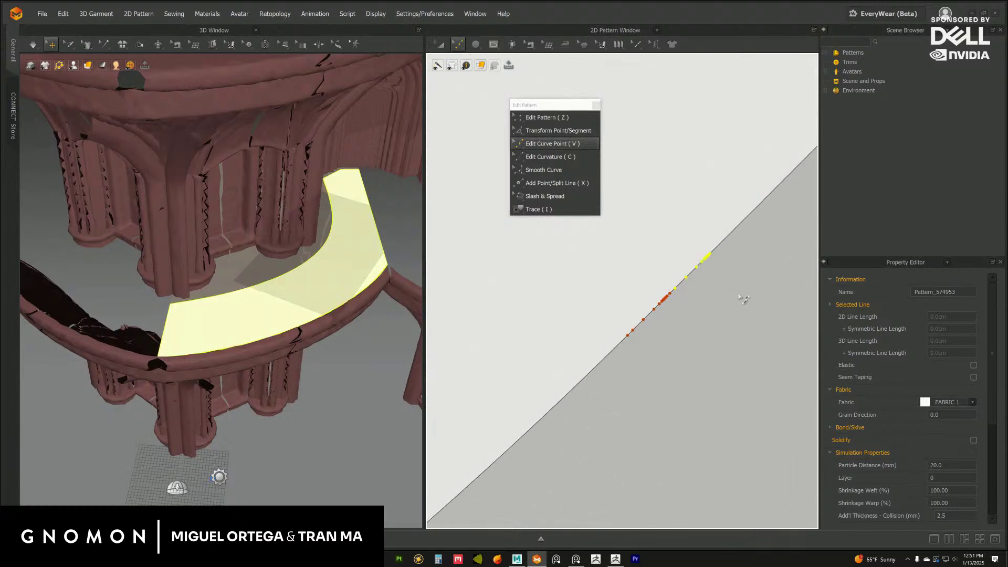
left_click_drag(685, 362, 624, 296)
key("Delete")
scroll(642, 366, "up", 1)
scroll(665, 330, "down", 2)
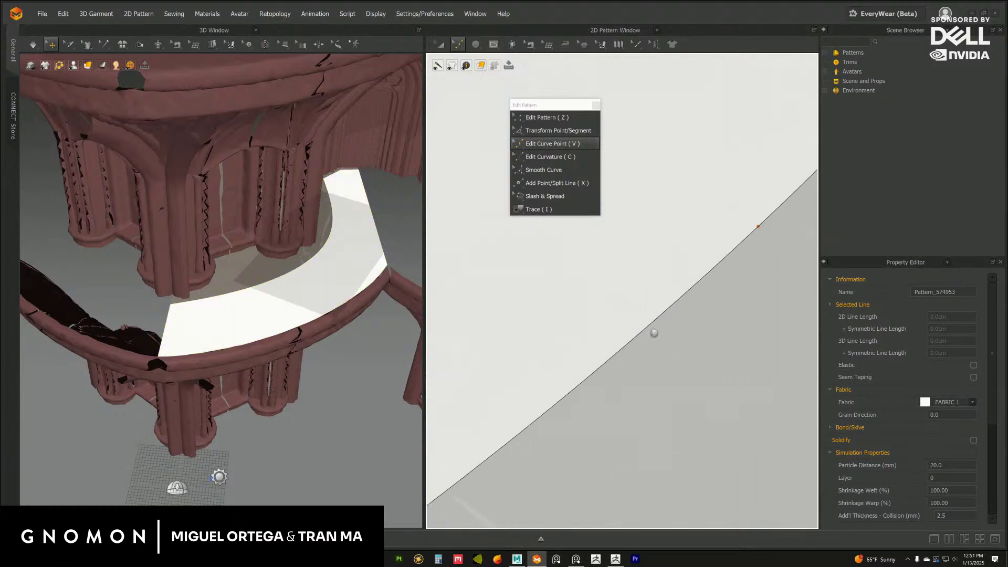
Reduce the third cluster along the outer edge, counted from the long straight side, to a single curve point.
key("ctrl+z")
left_click_drag(693, 309, 731, 340)
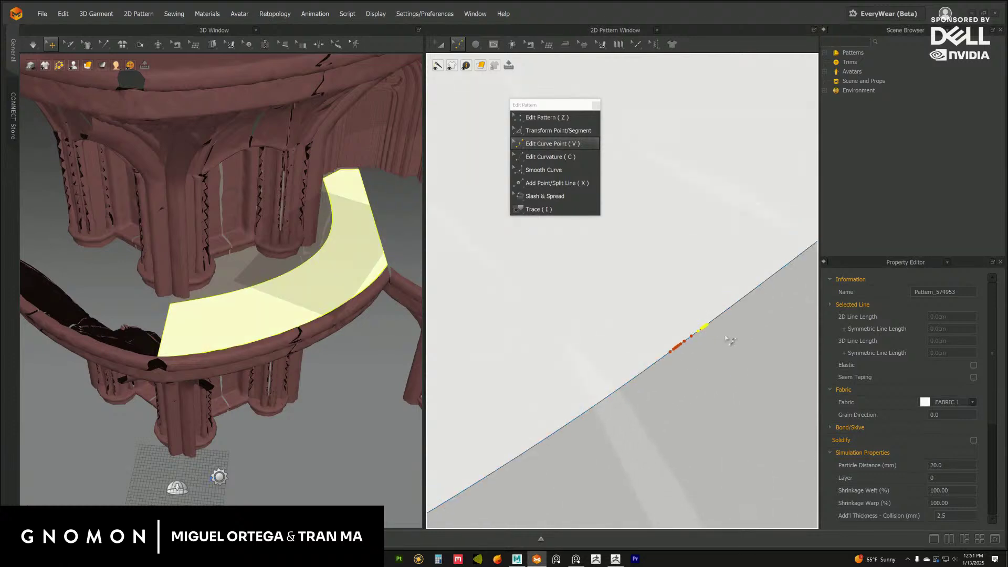
left_click_drag(656, 342, 698, 374)
key("Delete")
key("ctrl+z")
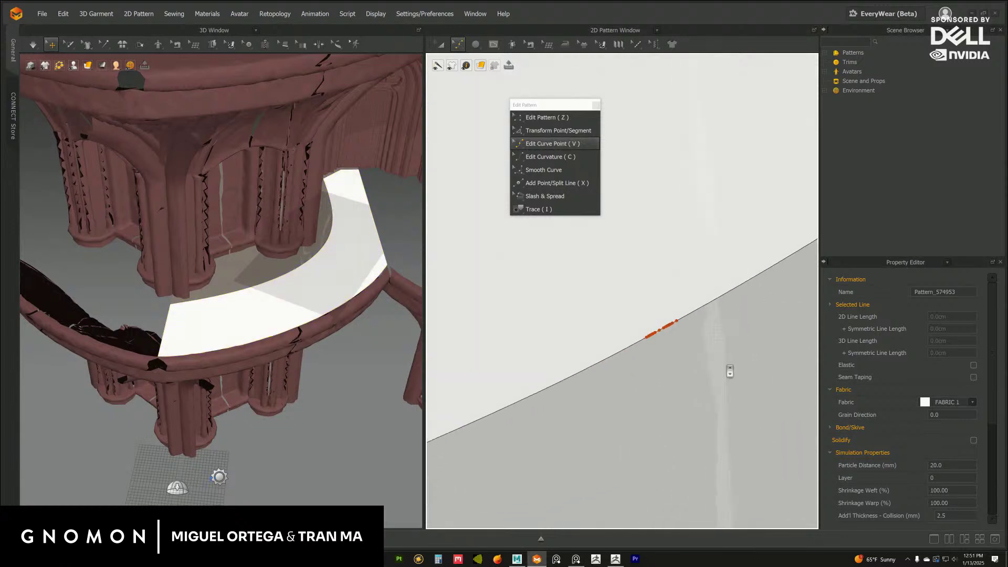
Thin the fourth cluster along the outer edge to a single curve point by deleting the points around it.
left_click_drag(650, 318, 679, 362)
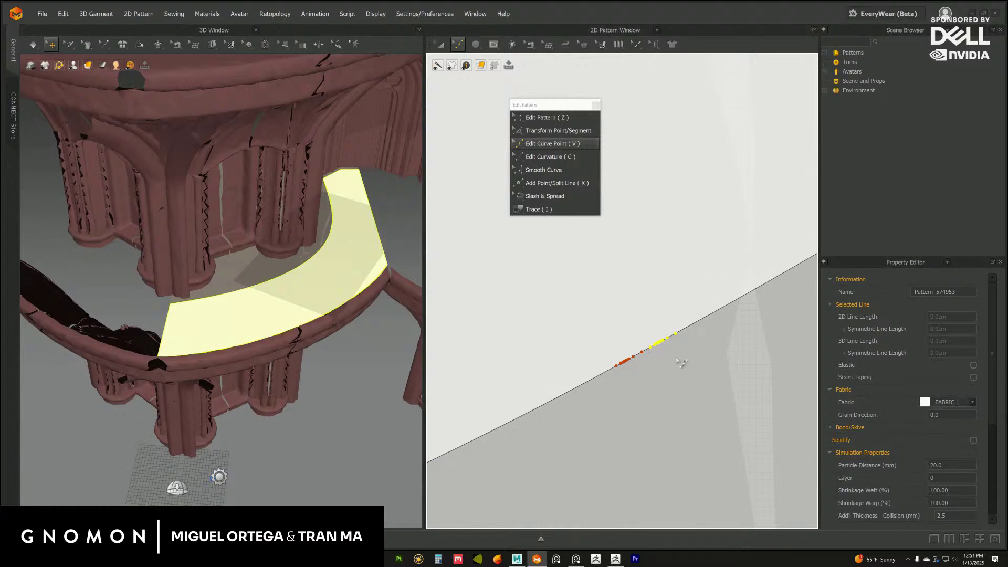
left_click_drag(591, 339, 700, 363)
key("Delete")
key("ctrl+z")
left_click_drag(607, 345, 654, 380)
key("Delete")
Reduce the last two clusters near the slanted end to single curve points and leave curve point editing.
middle_click_drag(717, 397, 700, 329)
scroll(700, 329, "down", 3)
scroll(591, 369, "up", 3)
middle_click_drag(591, 370, 675, 412)
middle_click_drag(531, 416, 670, 320)
left_click_drag(662, 325, 681, 342)
left_click_drag(599, 317, 642, 352)
left_click(657, 390)
scroll(654, 378, "down", 6)
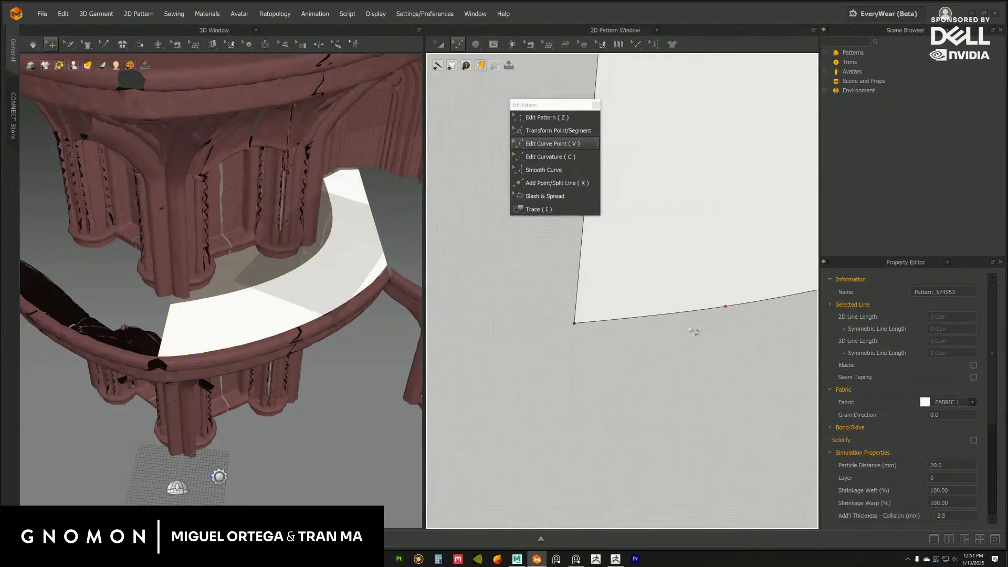
scroll(688, 369, "down", 5)
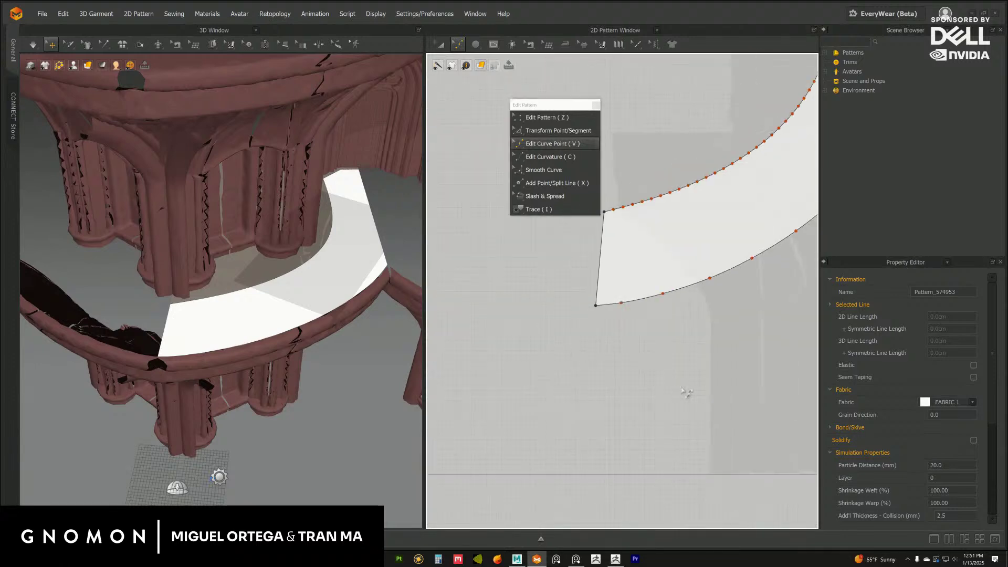
middle_click_drag(652, 332, 685, 305)
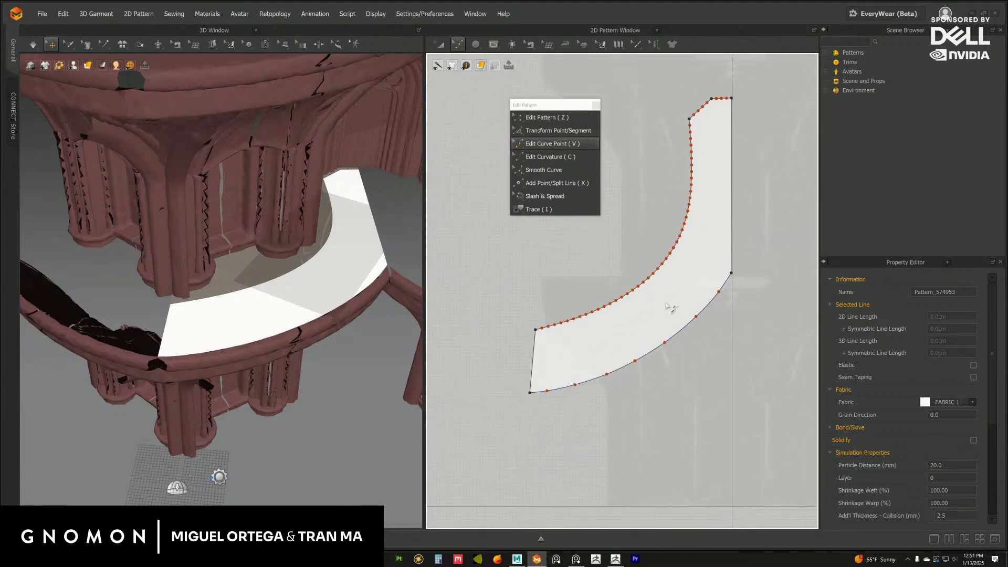
key("z")
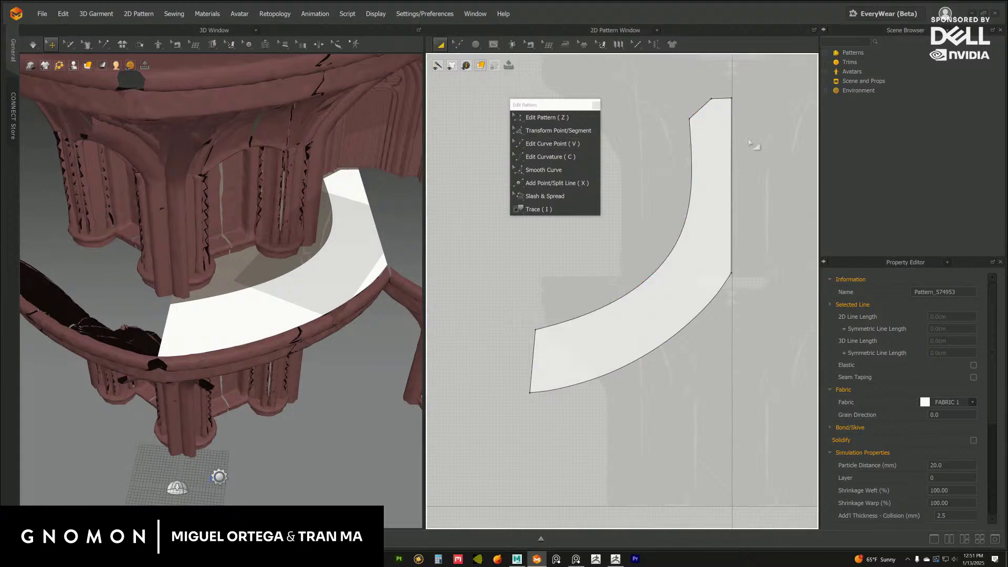
Save the work as a project file with Save As.
left_click(43, 15)
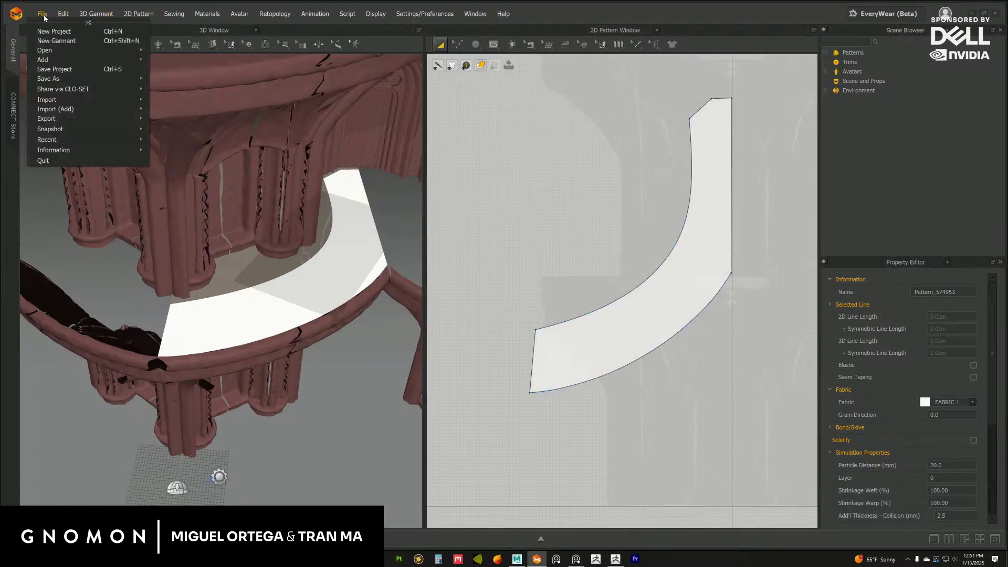
mouse_move(74, 78)
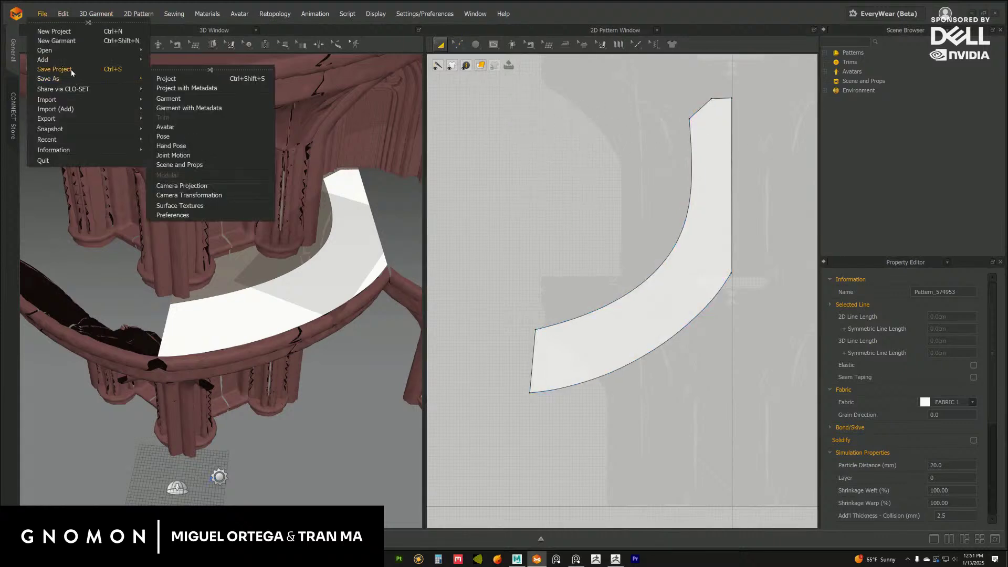
left_click(166, 81)
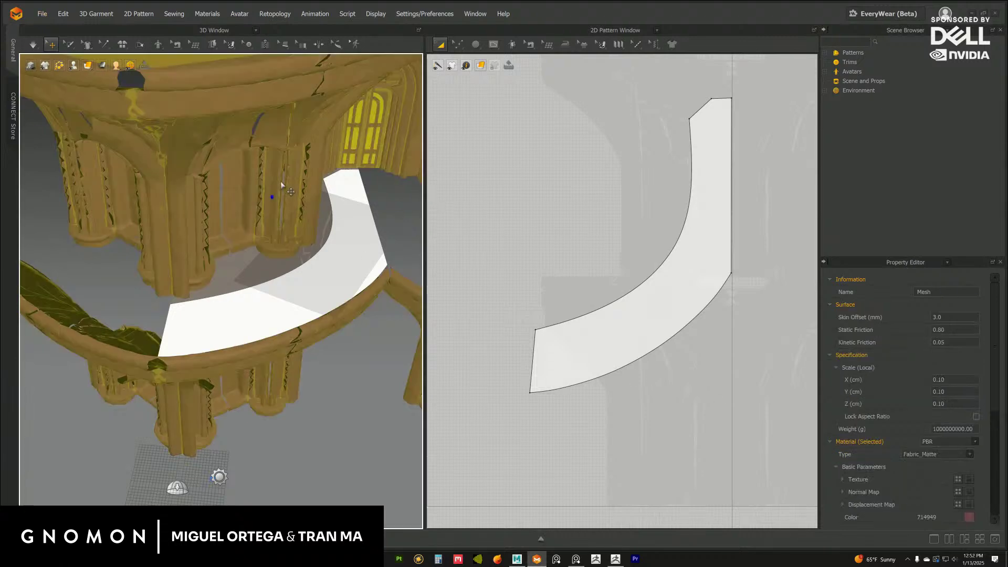
Hide the building avatar mesh in the 3D view so only the pattern is displayed.
right_click(281, 182)
right_click(276, 150)
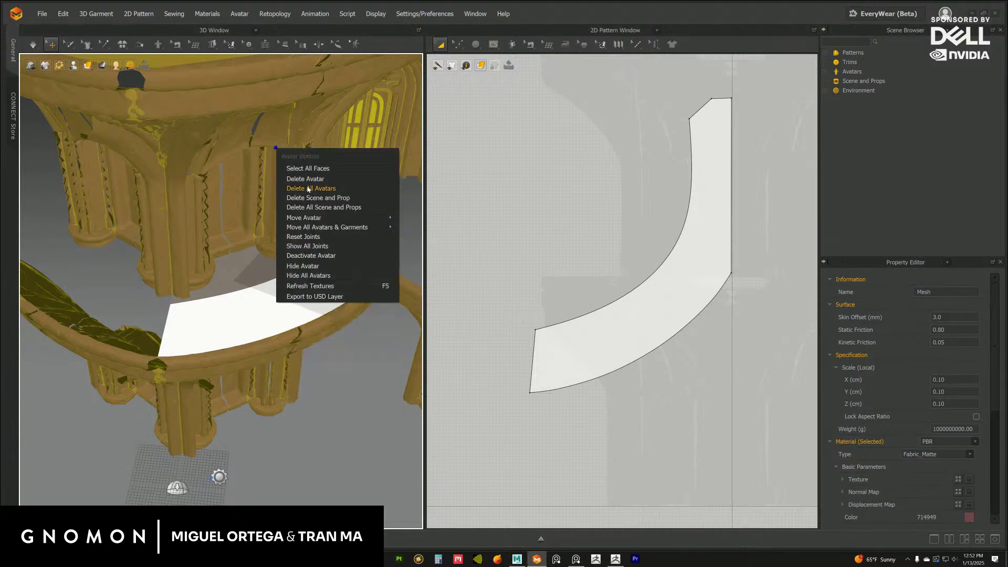
left_click(315, 267)
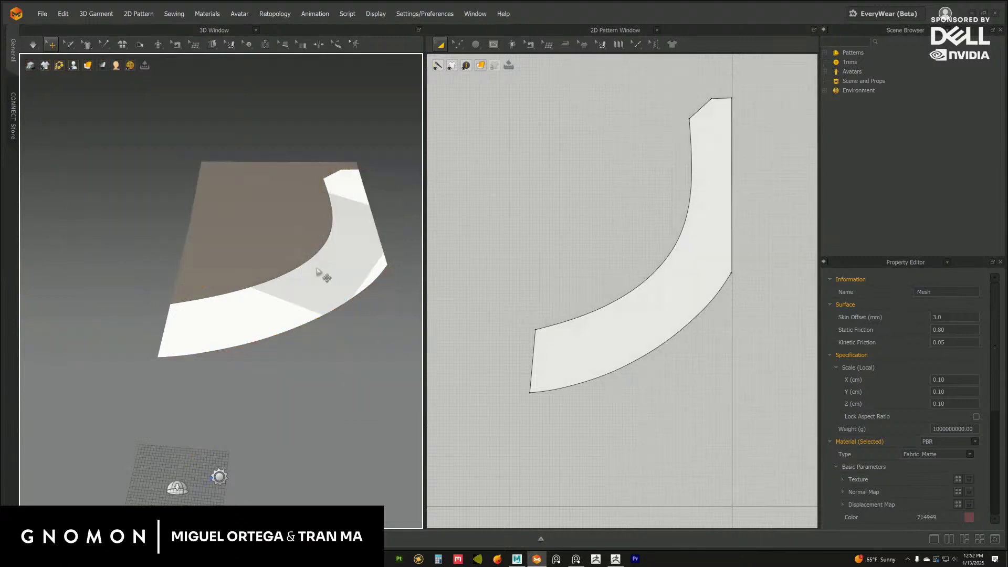
Adjust the split between the 3D and 2D windows in favor of the 3D view and select the curved pattern.
left_click_drag(427, 210, 539, 215)
right_click_drag(423, 225, 410, 256)
scroll(682, 201, "up", 1)
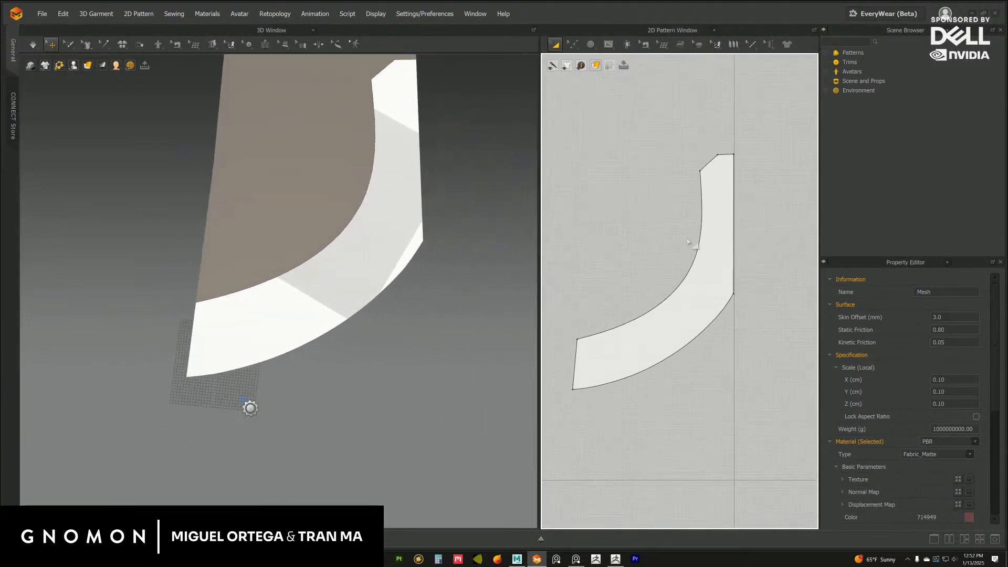
left_click(702, 201)
middle_click_drag(664, 234, 655, 238)
scroll(655, 239, "up", 1)
left_click_drag(540, 231, 484, 231)
right_click_drag(320, 317, 326, 268)
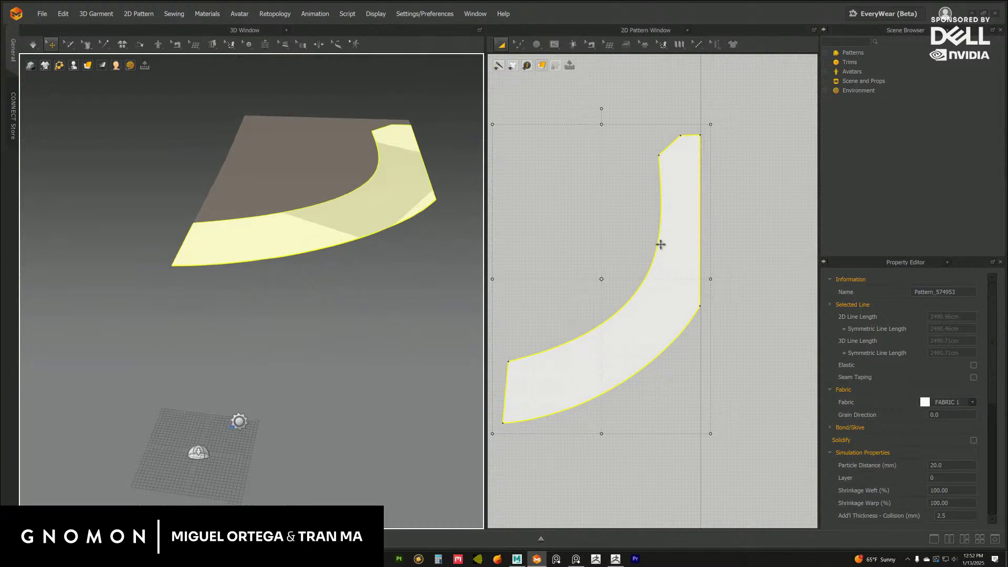
middle_click_drag(633, 409, 664, 374)
scroll(664, 374, "up", 1)
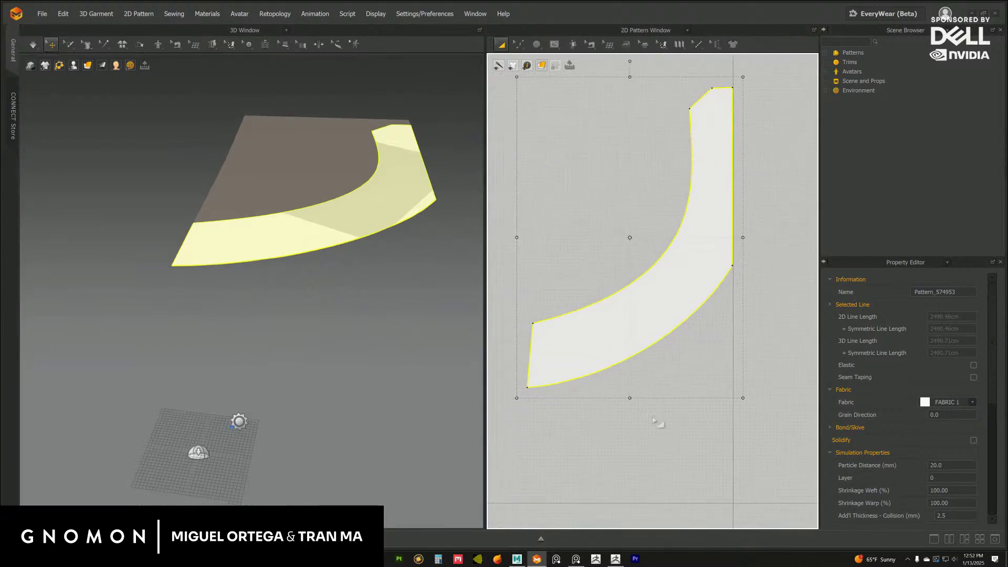
left_click(645, 462)
scroll(639, 284, "up", 1)
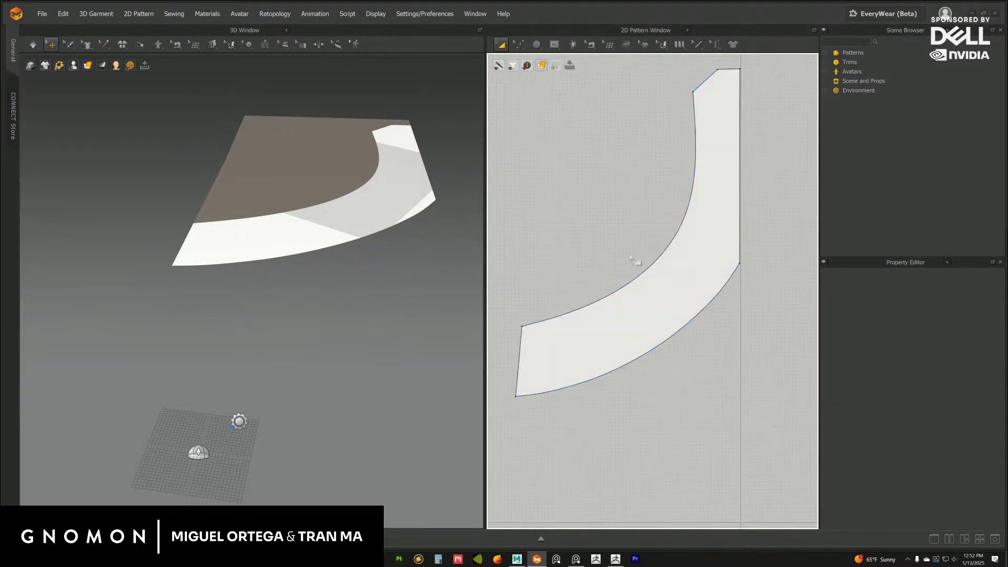
left_click(518, 45)
left_click(539, 66)
left_click(696, 315)
scroll(683, 315, "down", 3)
left_click_drag(553, 153, 756, 410)
scroll(706, 299, "up", 1)
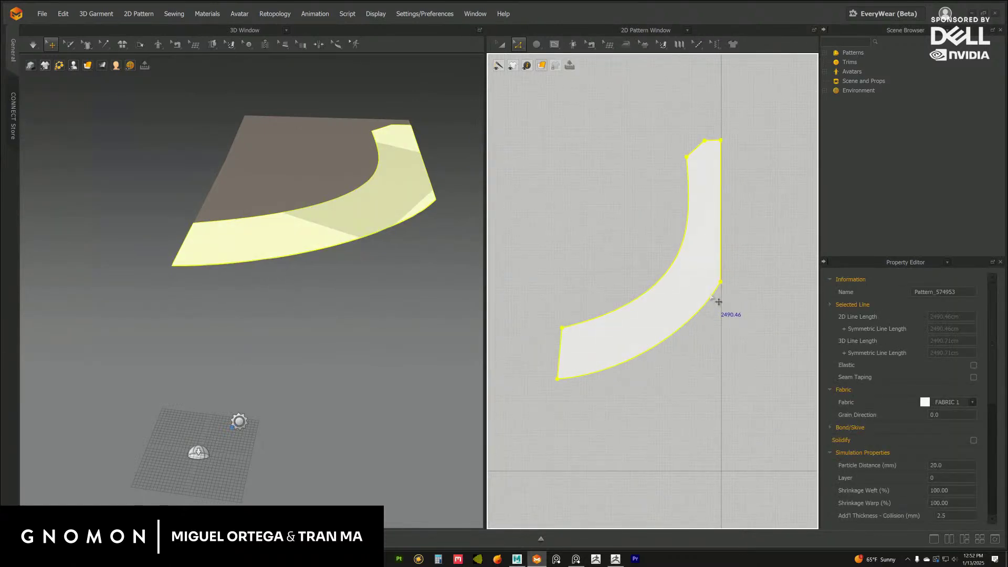
right_click(710, 297)
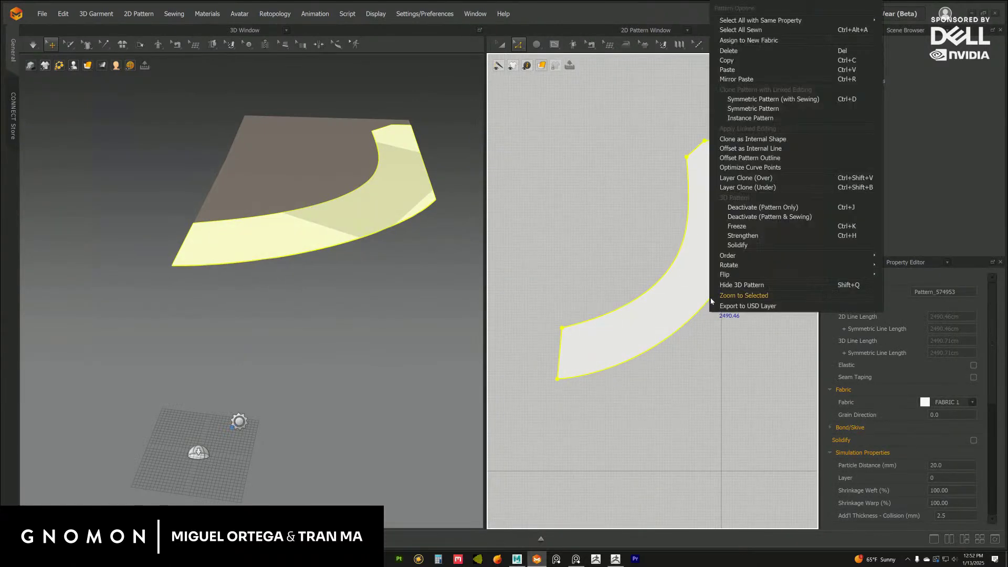
left_click(702, 368)
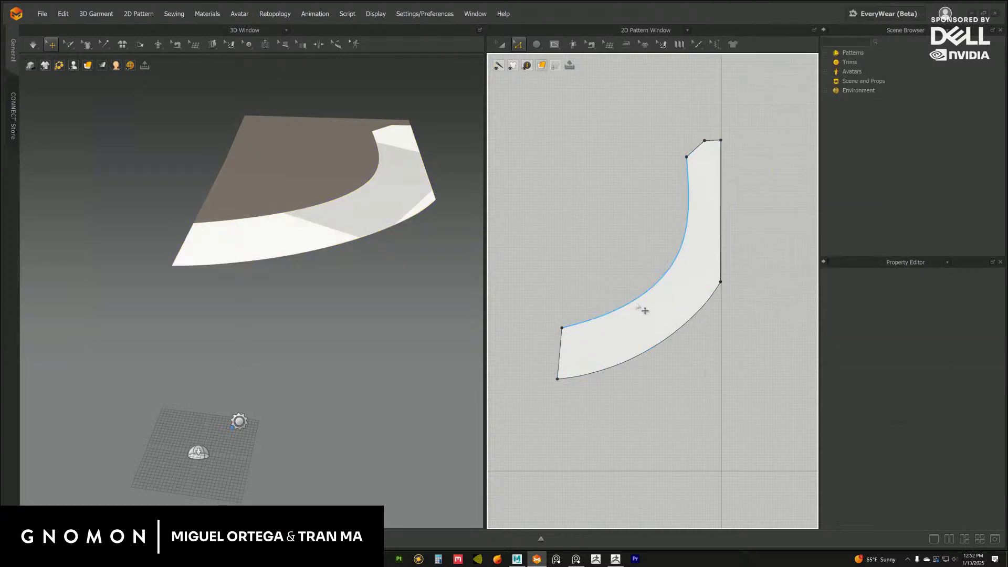
left_click(640, 301)
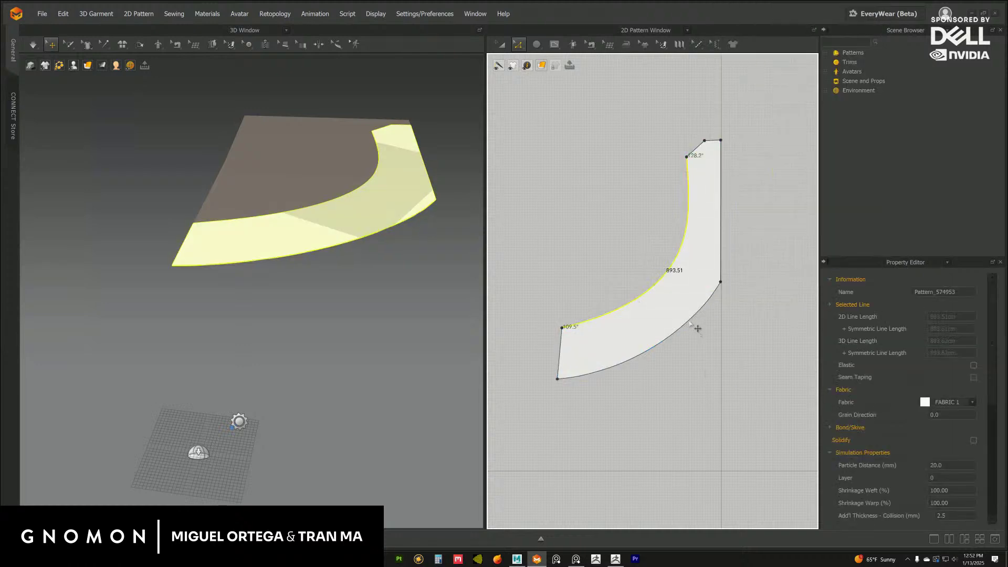
middle_click_drag(708, 208, 710, 245)
left_click(697, 186, "shift")
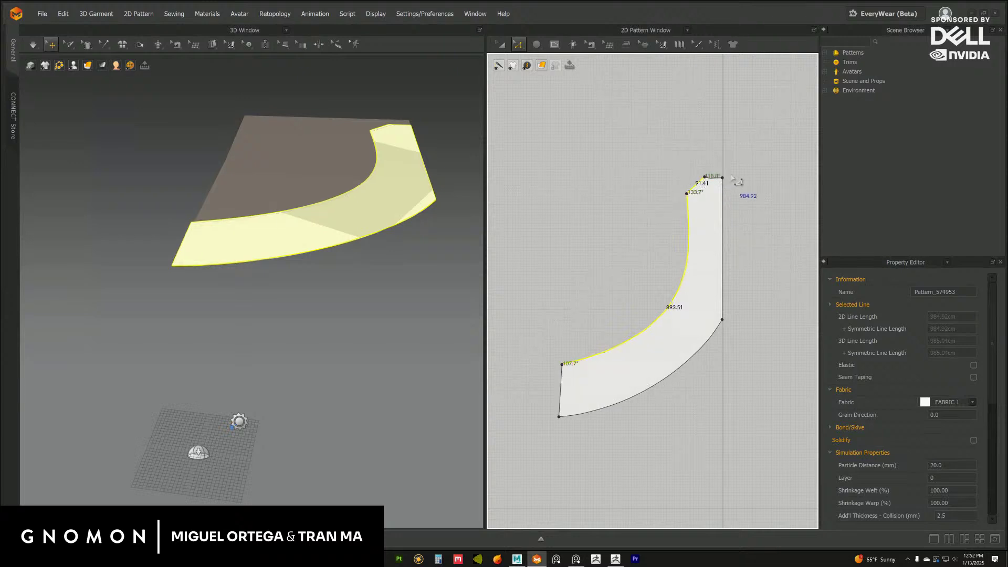
scroll(736, 182, "up", 4)
key("ctrl+z")
Delete all curve points along the short top edge and the slanted corner edge, and return to the Edit Pattern tool.
middle_click_drag(712, 162, 709, 289)
scroll(708, 289, "up", 3)
scroll(652, 291, "up", 4)
left_click(522, 45)
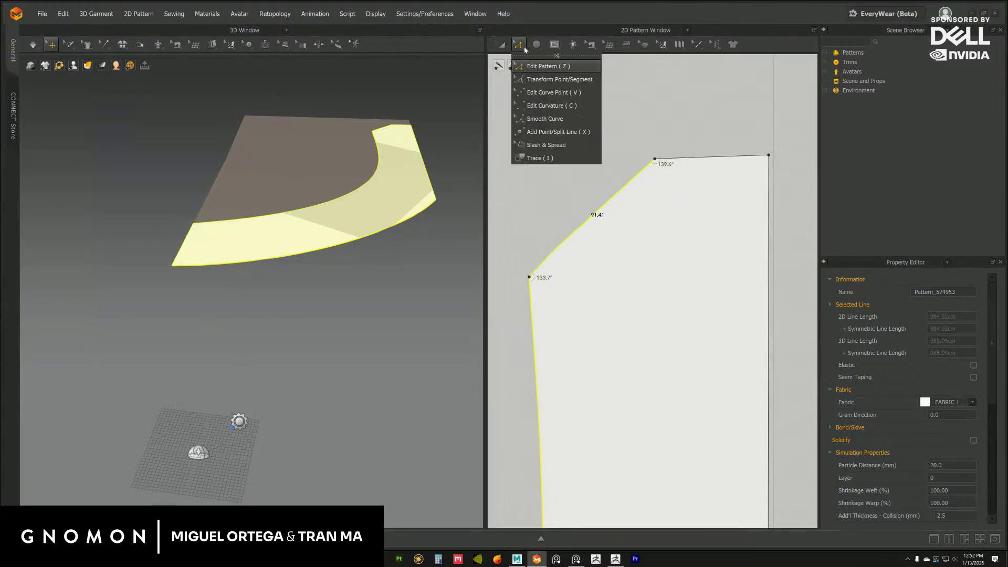
left_click(546, 57)
left_click(560, 100)
middle_click_drag(682, 150, 670, 166)
left_click_drag(653, 150, 736, 197)
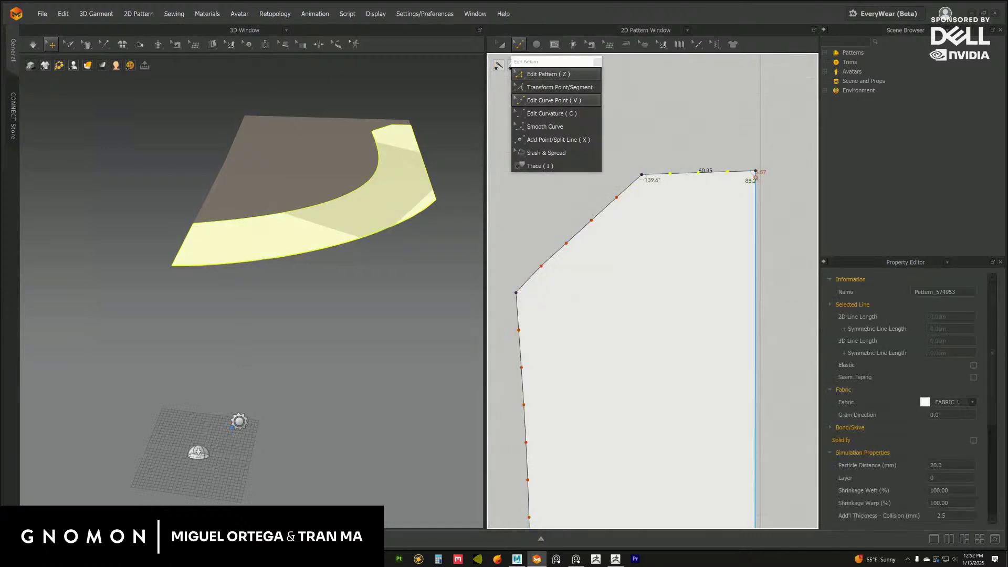
right_click_drag(663, 261, 722, 272)
left_click_drag(586, 207, 692, 296)
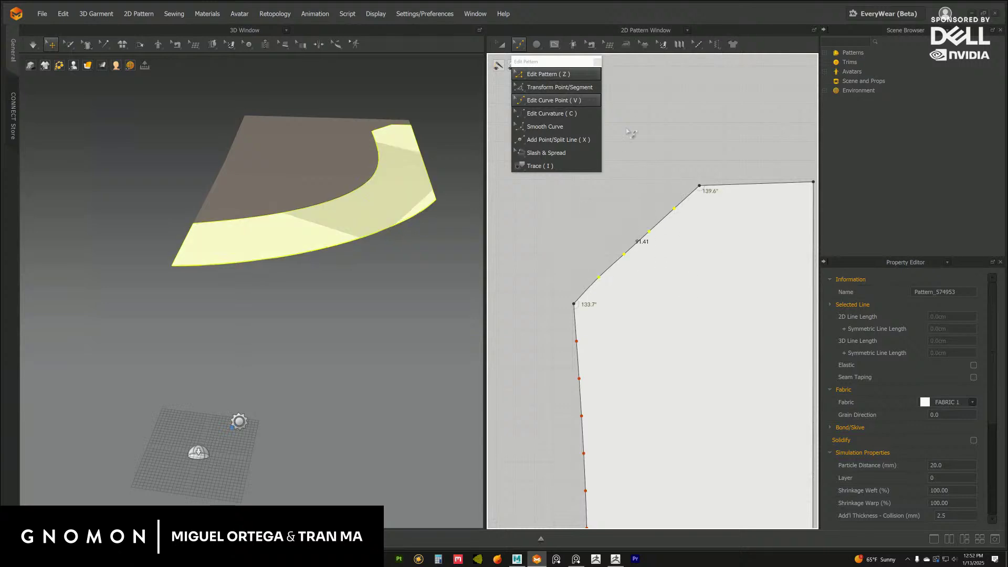
key("Delete")
scroll(637, 218, "down", 2)
left_click(587, 72)
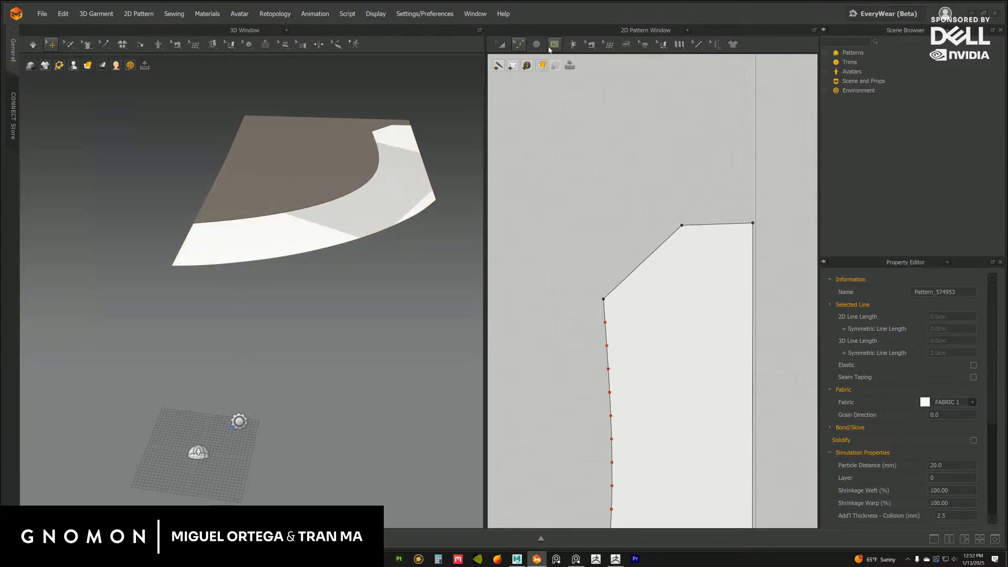
left_click(652, 144)
scroll(716, 220, "up", 3)
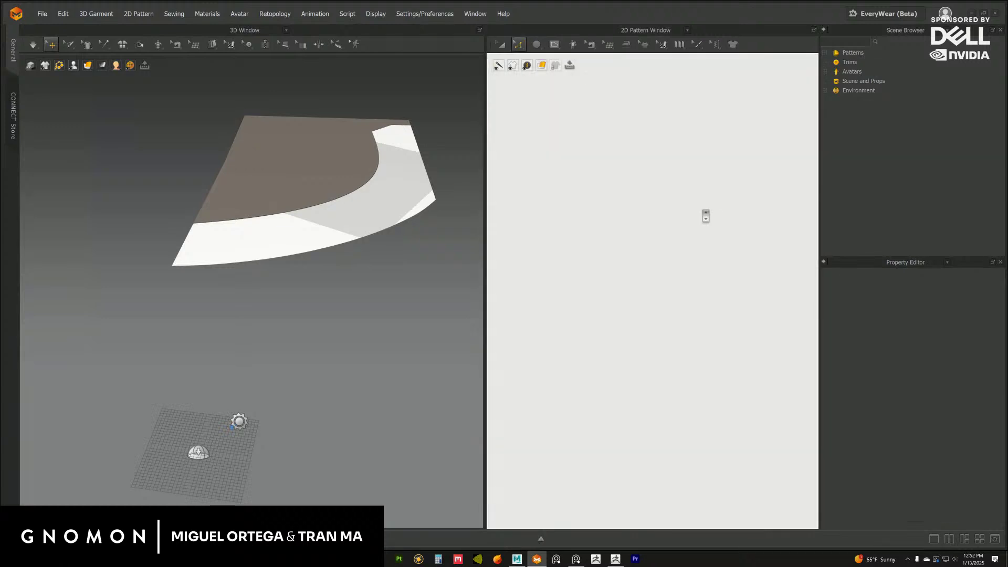
scroll(664, 232, "down", 5)
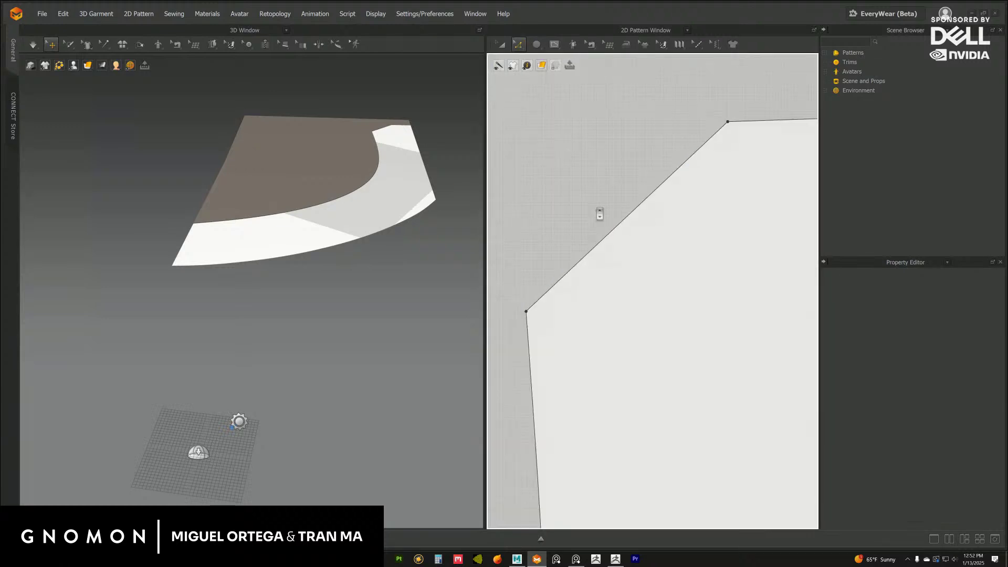
left_click(709, 233)
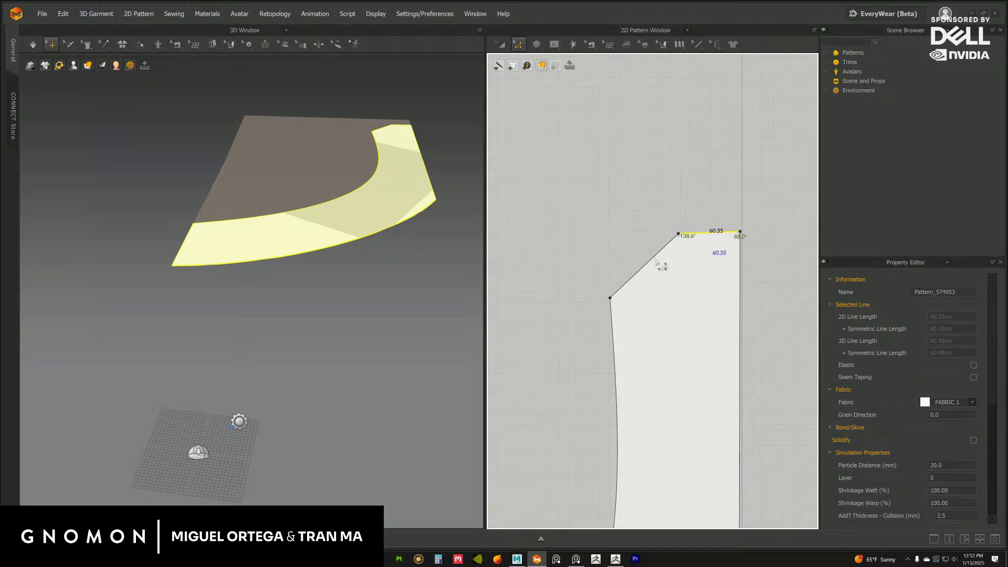
scroll(653, 290, "up", 3)
left_click(670, 252)
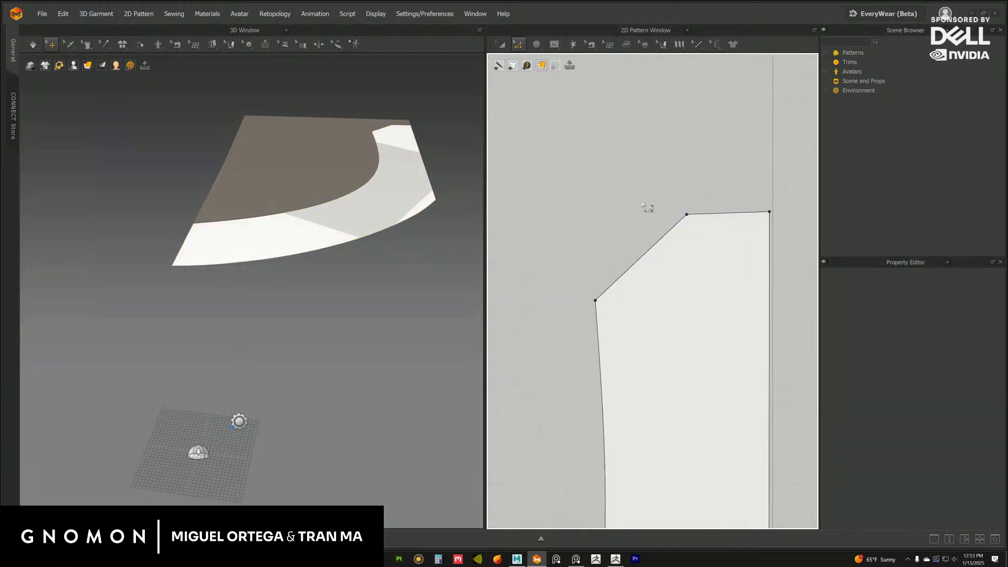
Offset the top edge, slanted corner edge and long inner curve as an internal line 20 cm inside the pattern.
left_click(716, 213)
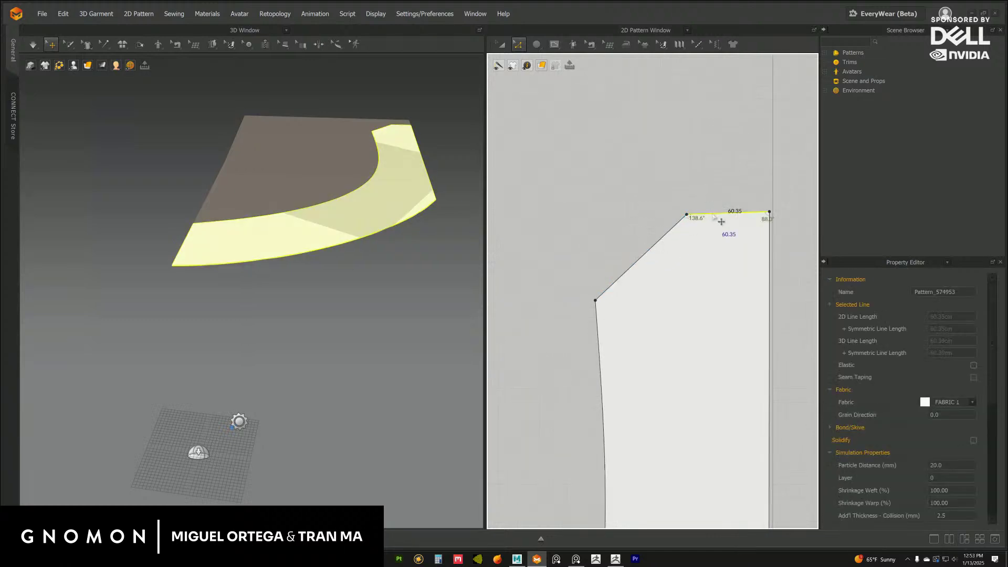
left_click(658, 255, "shift")
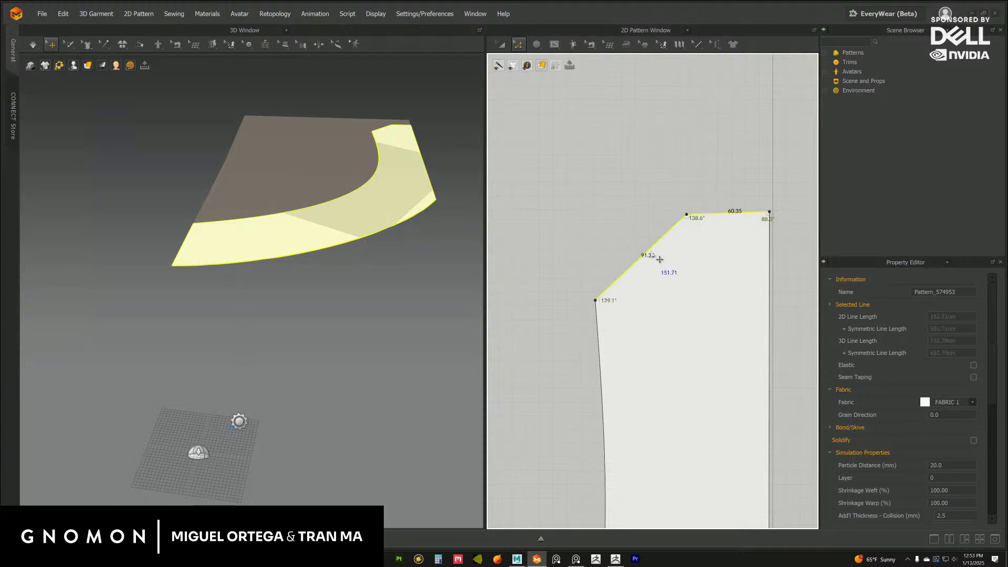
left_click(602, 323, "shift")
scroll(710, 344, "down", 4)
middle_click_drag(537, 352, 577, 276)
right_click(705, 160)
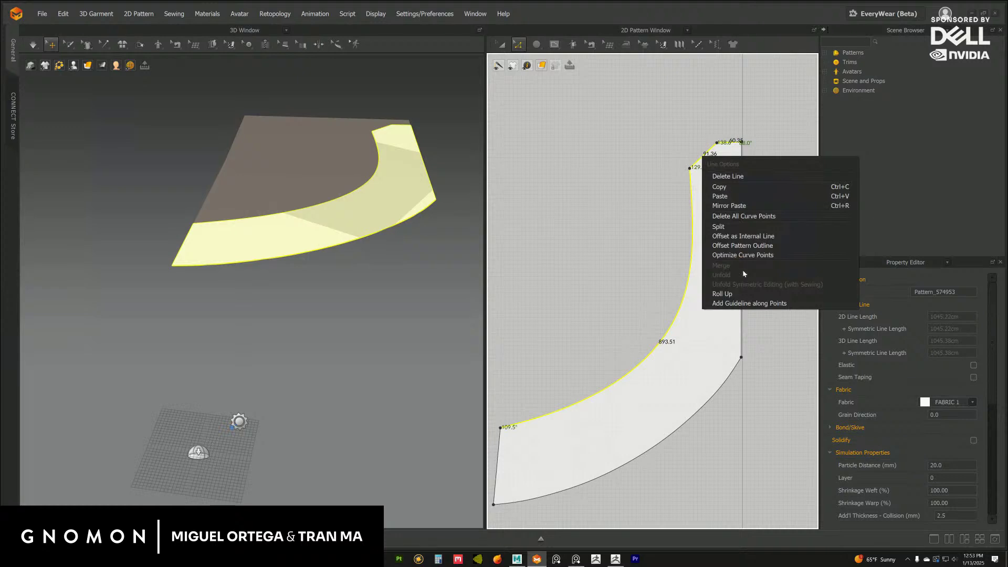
left_click(742, 236)
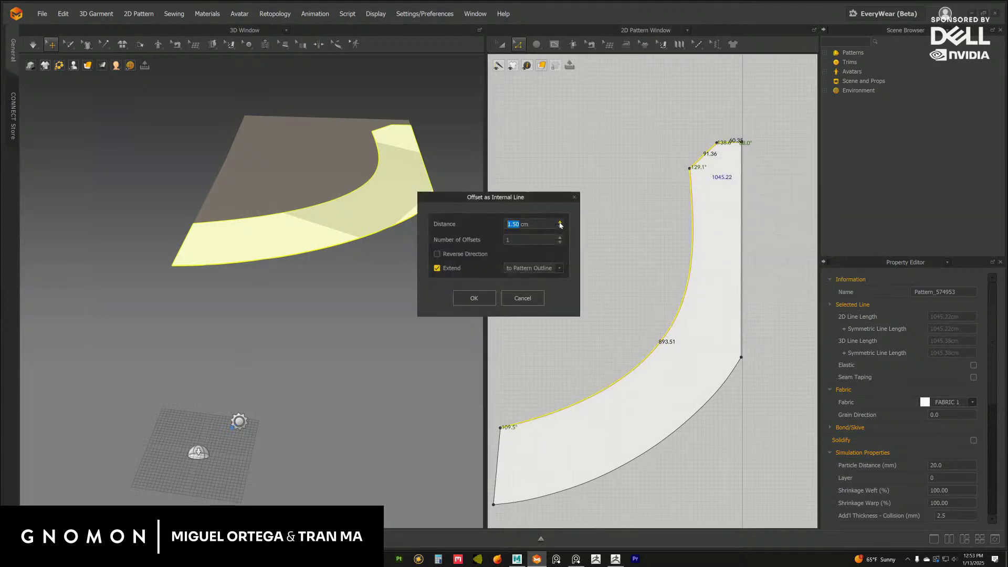
left_click(559, 223)
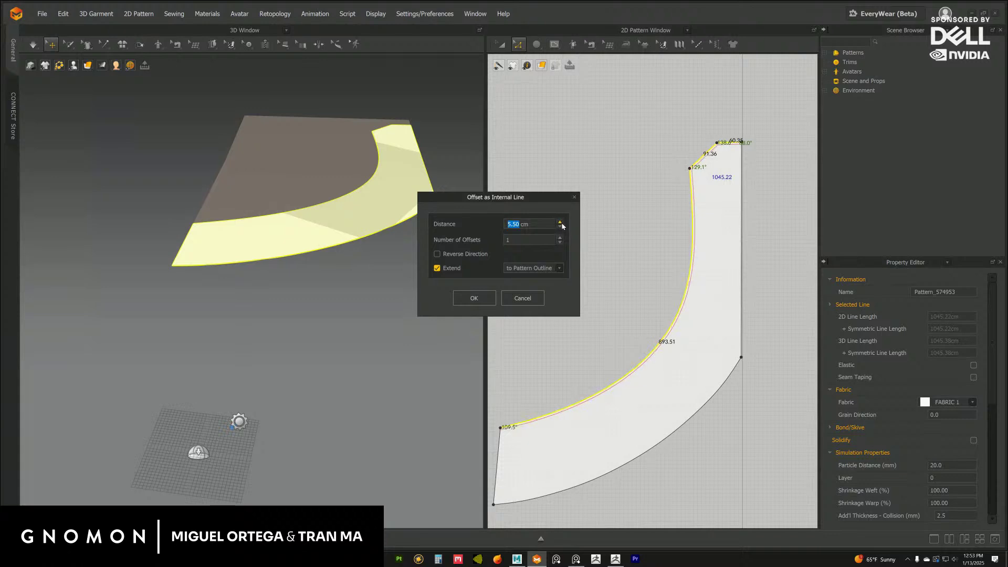
left_click(560, 223)
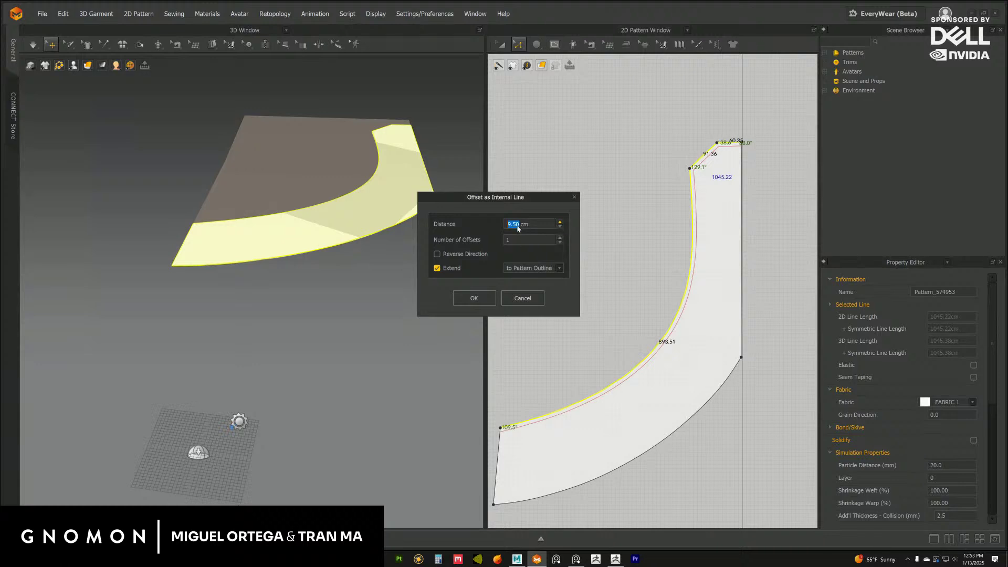
type("18.5")
key("Return")
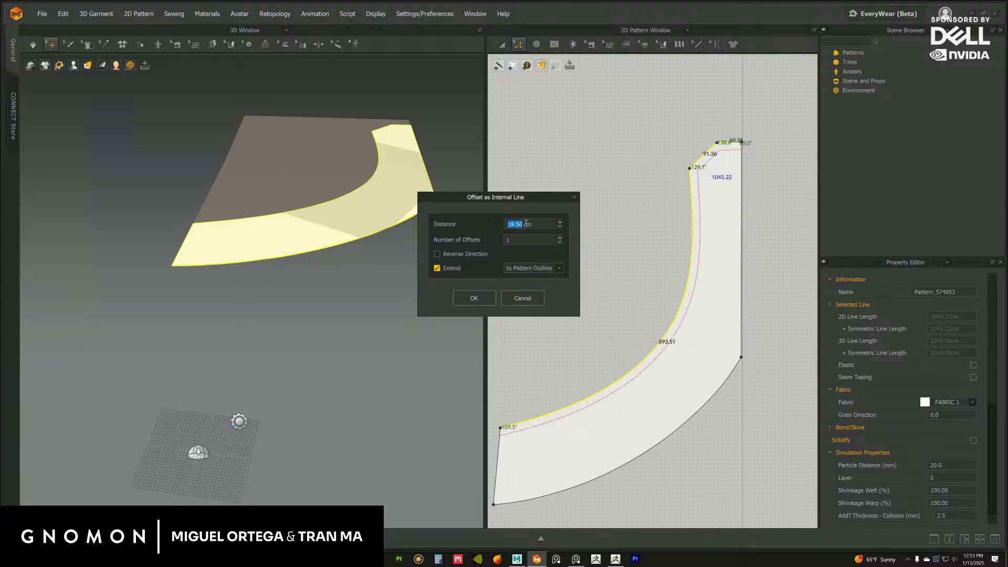
type("2")
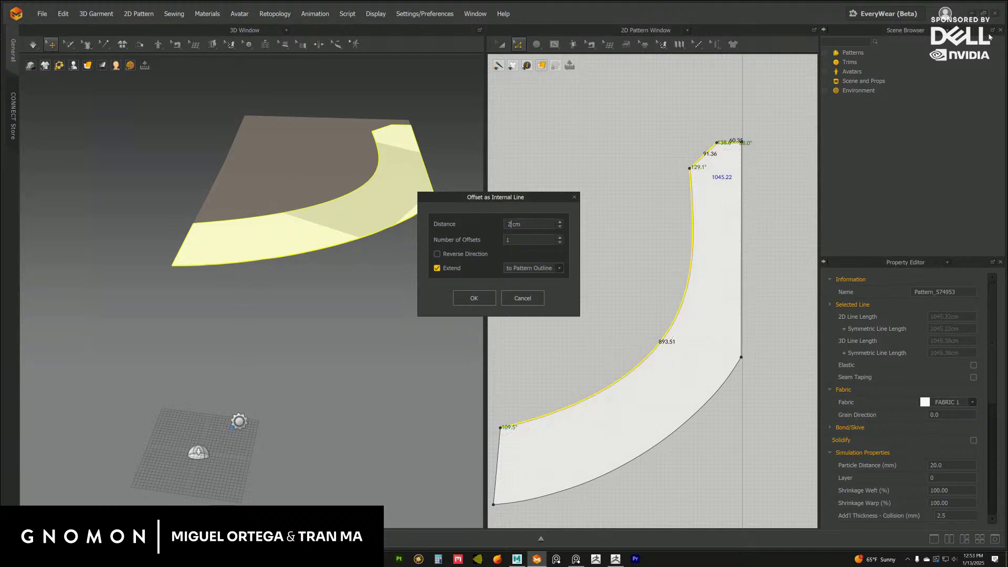
type("0")
left_click(472, 299)
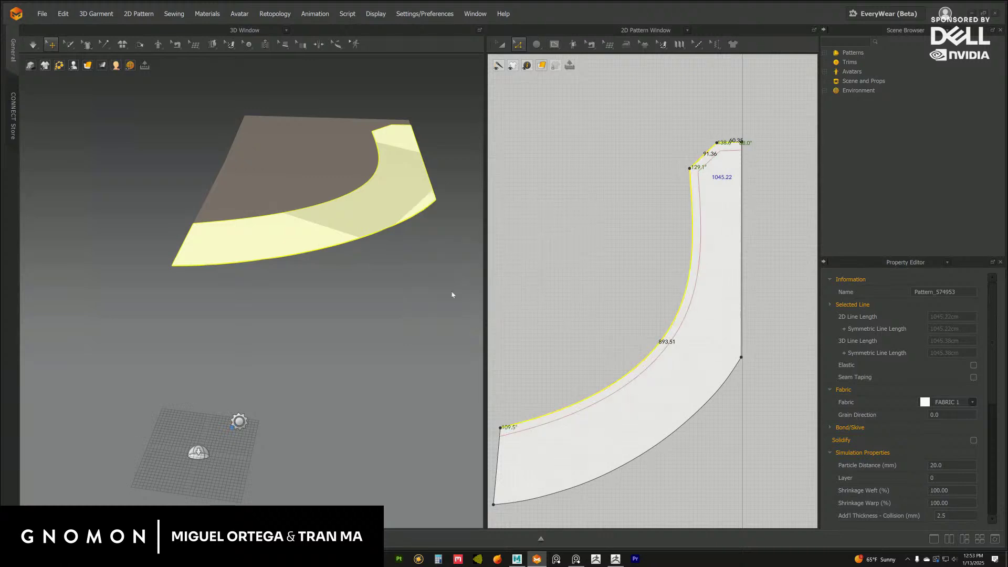
Offset the pattern's long outer curve as an internal line at a distance of 20 cm.
right_click_drag(396, 135, 393, 322)
left_click(393, 323)
middle_click_drag(649, 355, 612, 299)
middle_click_drag(635, 383, 689, 326)
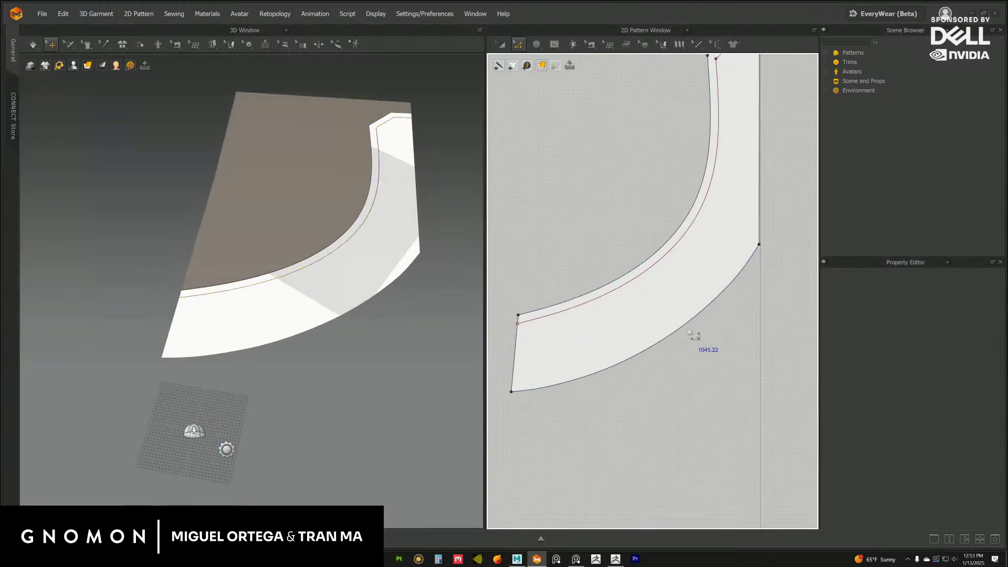
right_click(682, 327)
mouse_move(743, 419)
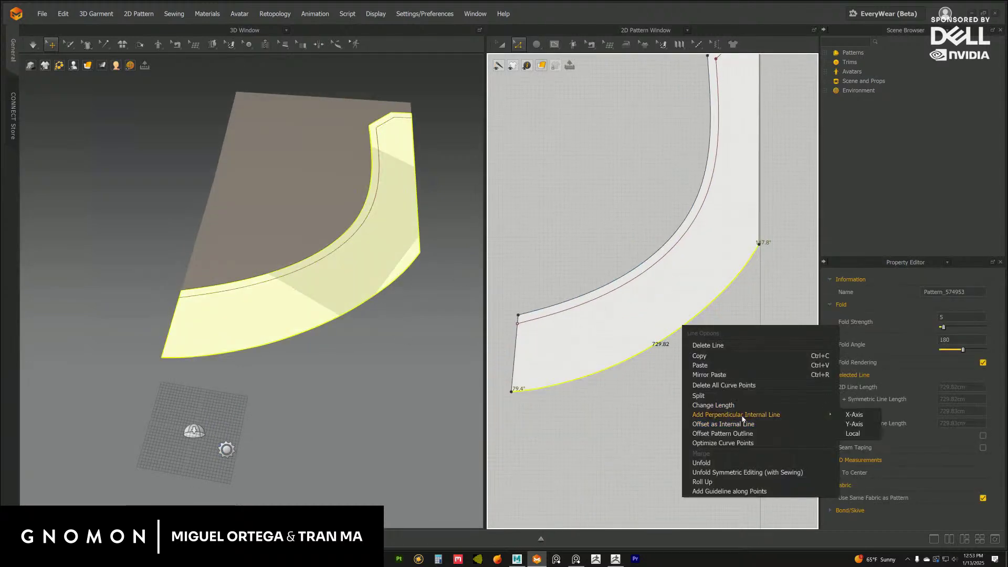
left_click(723, 424)
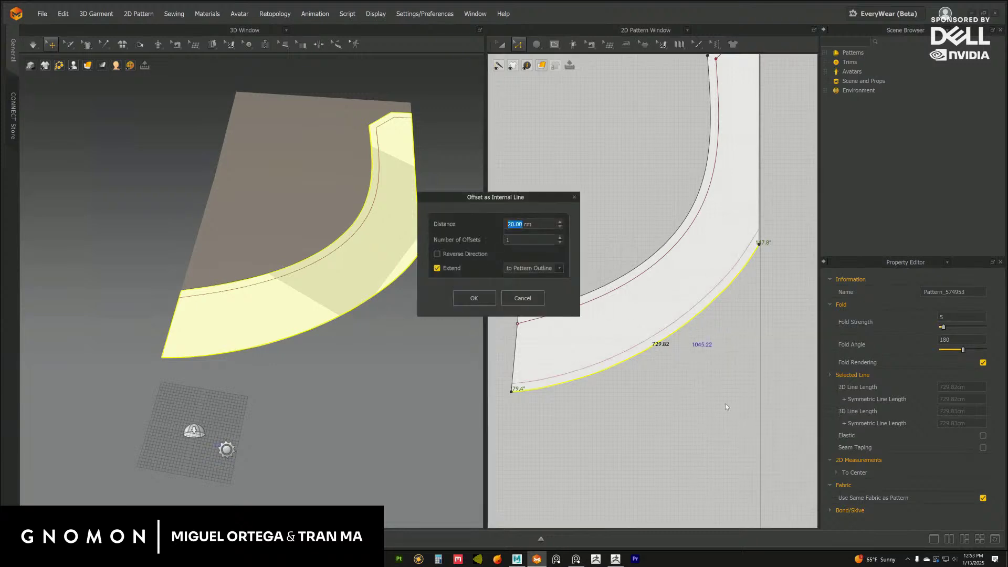
left_click(475, 298)
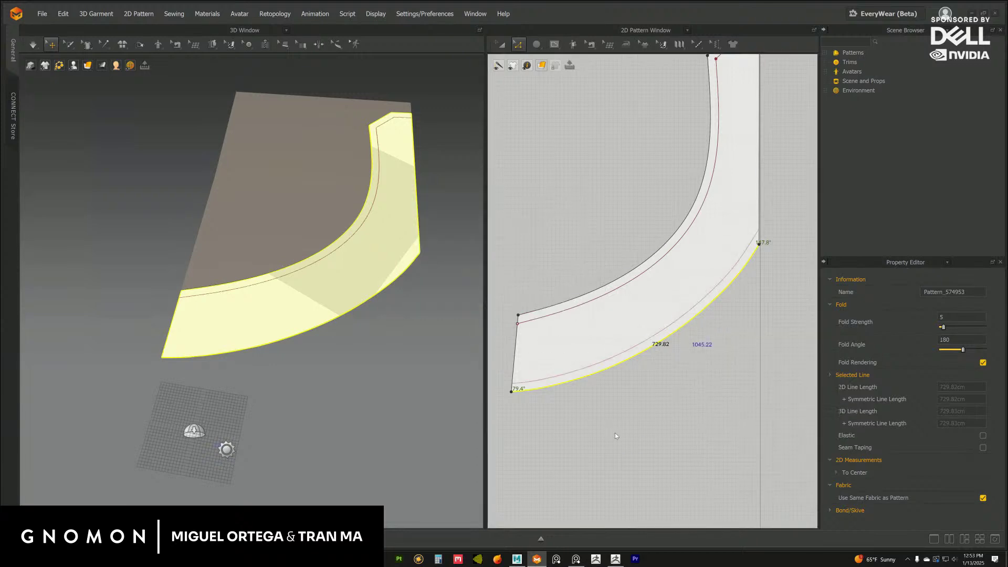
left_click(600, 416)
Cut the pattern along the internal line that follows its outer curve.
middle_click_drag(401, 307, 414, 319)
right_click_drag(413, 319, 371, 271)
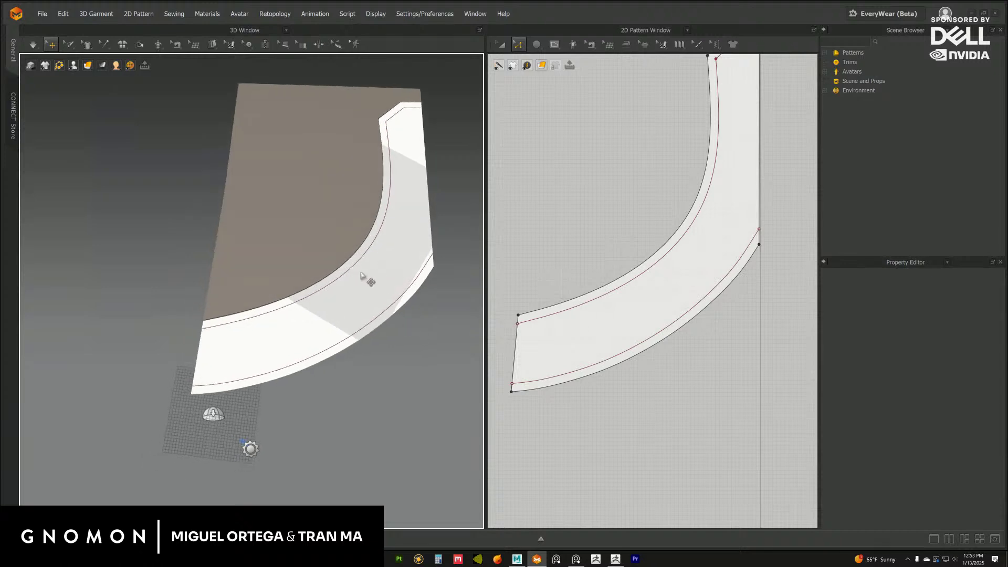
middle_click_drag(611, 396, 648, 357)
middle_click_drag(381, 395, 431, 370)
right_click_drag(418, 355, 428, 358)
middle_click_drag(723, 270, 692, 295)
scroll(693, 295, "down", 1)
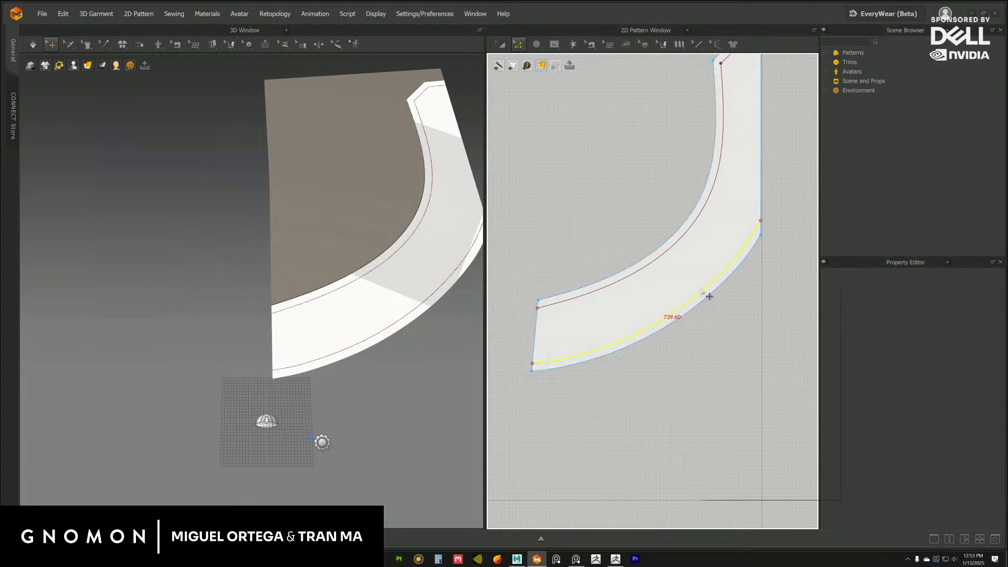
right_click(702, 292)
left_click(686, 307)
Cut the pattern along the whole internal line that follows the inner curve and the slanted corner.
left_click(651, 214)
middle_click_drag(646, 216, 676, 267)
right_click(684, 267)
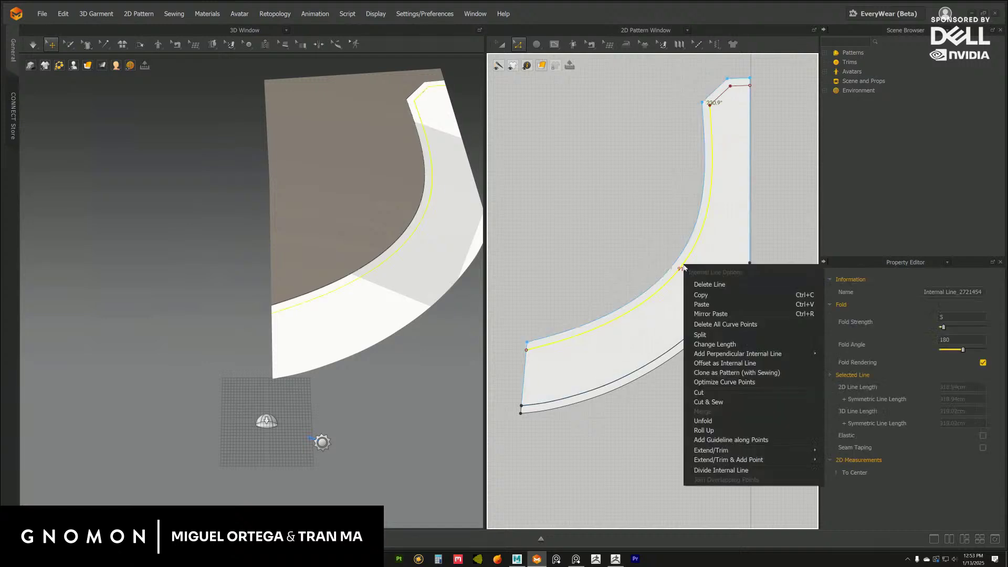
middle_click_drag(689, 232, 672, 287)
left_click(501, 44)
left_click(768, 177)
right_click(704, 152)
left_click(733, 262)
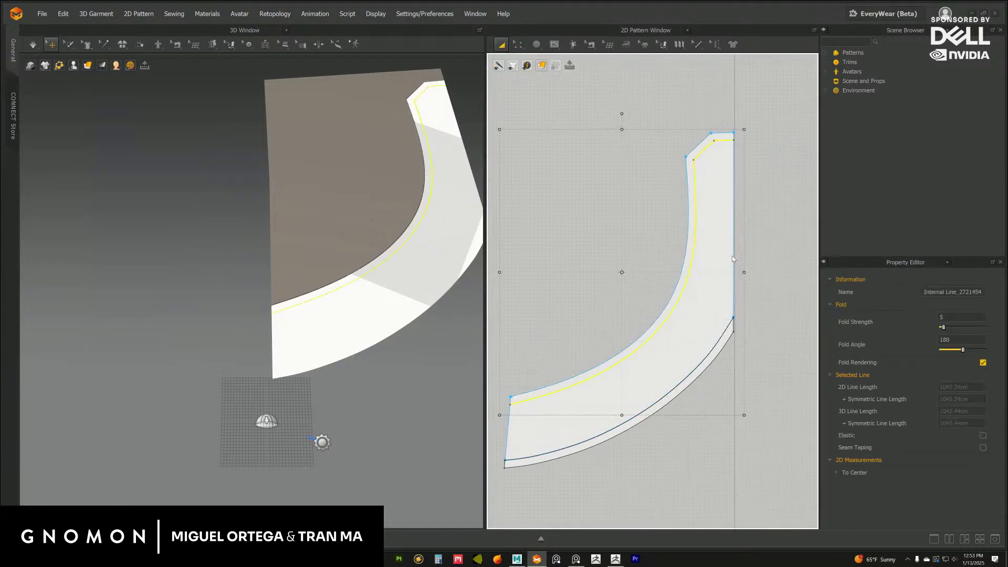
Move the narrow inner and outer border strips away from the main pattern piece in the 2D window.
left_click(772, 219)
left_click_drag(688, 172, 672, 156)
middle_click_drag(679, 372, 701, 275)
left_click_drag(700, 298, 709, 323)
left_click(793, 292)
Examine the curve points along the cut edges of the main piece and both border strips.
middle_click_drag(686, 186, 670, 194)
left_click(520, 46)
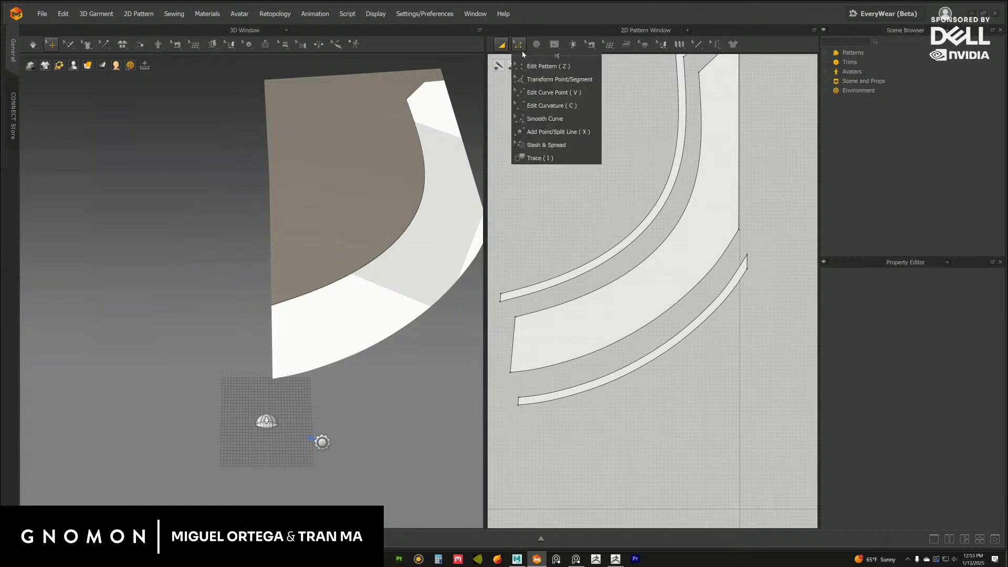
left_click(557, 56)
left_click(571, 145)
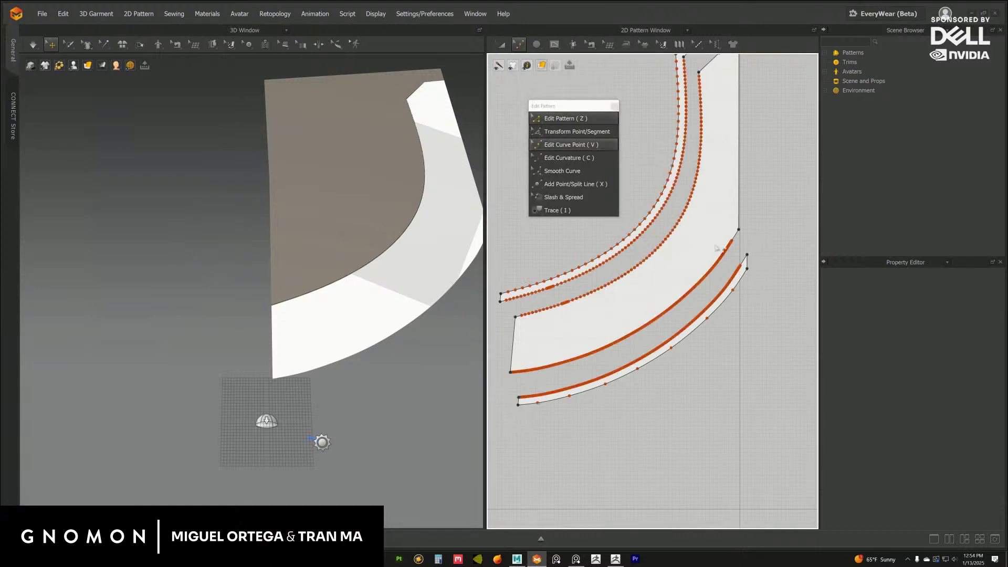
mouse_move(683, 163)
middle_mouse_down()
mouse_move(688, 184)
mouse_move(683, 147)
middle_mouse_up()
scroll(699, 252, "up", 4)
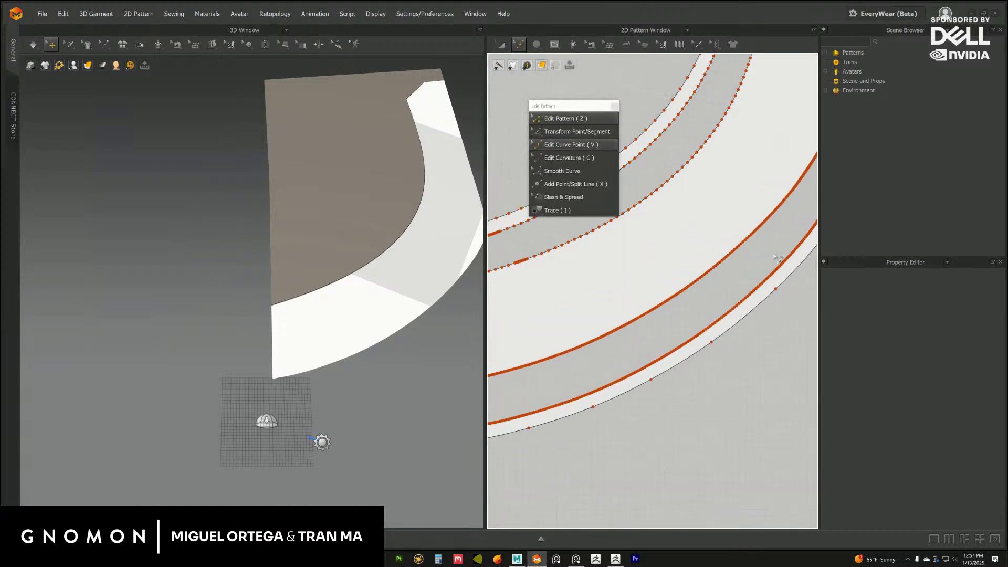
middle_click_drag(777, 257, 696, 252)
scroll(706, 256, "up", 2)
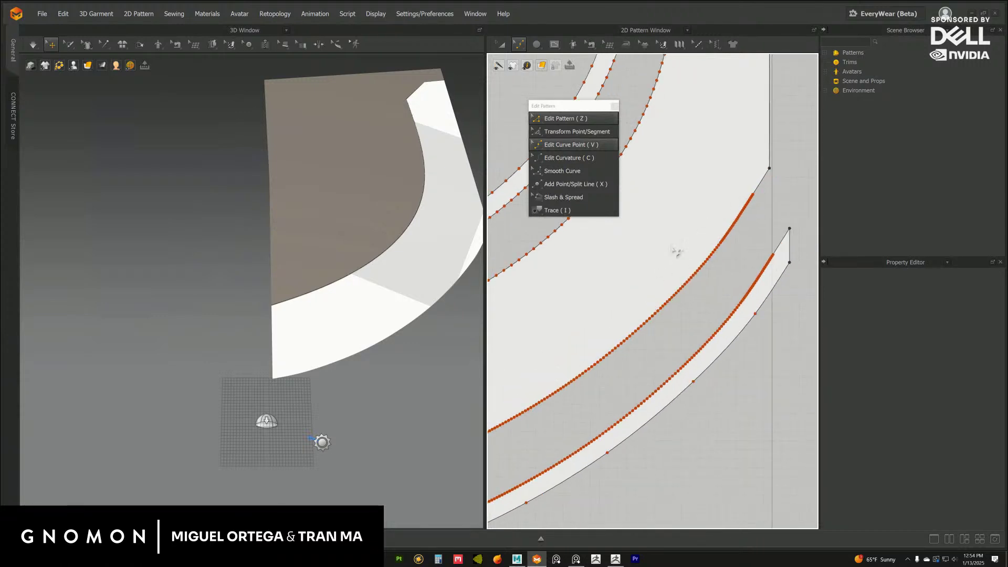
scroll(705, 229, "down", 4)
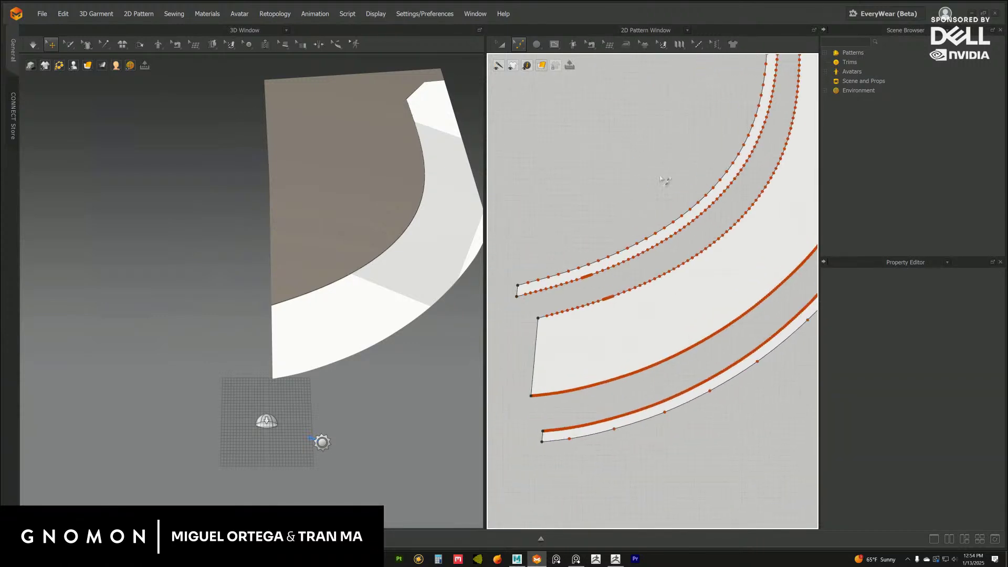
scroll(649, 155, "down", 3)
left_click(518, 44)
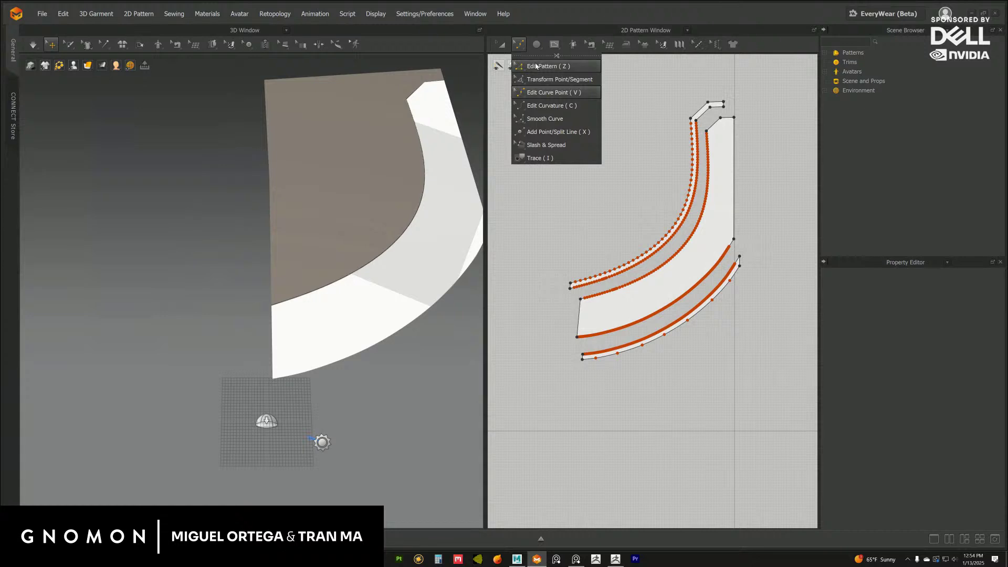
scroll(619, 184, "up", 4)
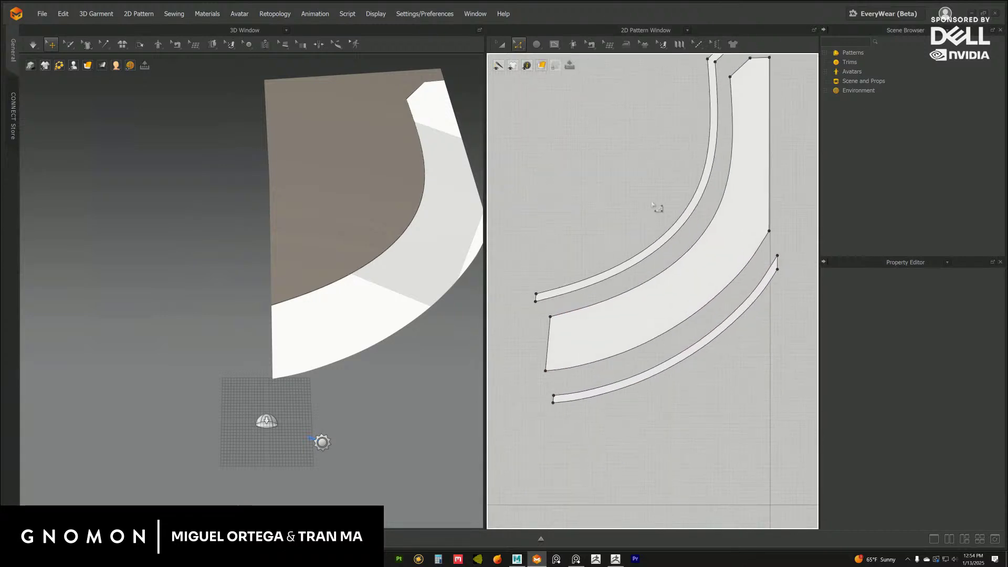
middle_click_drag(674, 209, 650, 217)
Add a second fabric, FABRIC 2, and assign it to the main curved pattern piece.
left_click(502, 44)
left_click(717, 170)
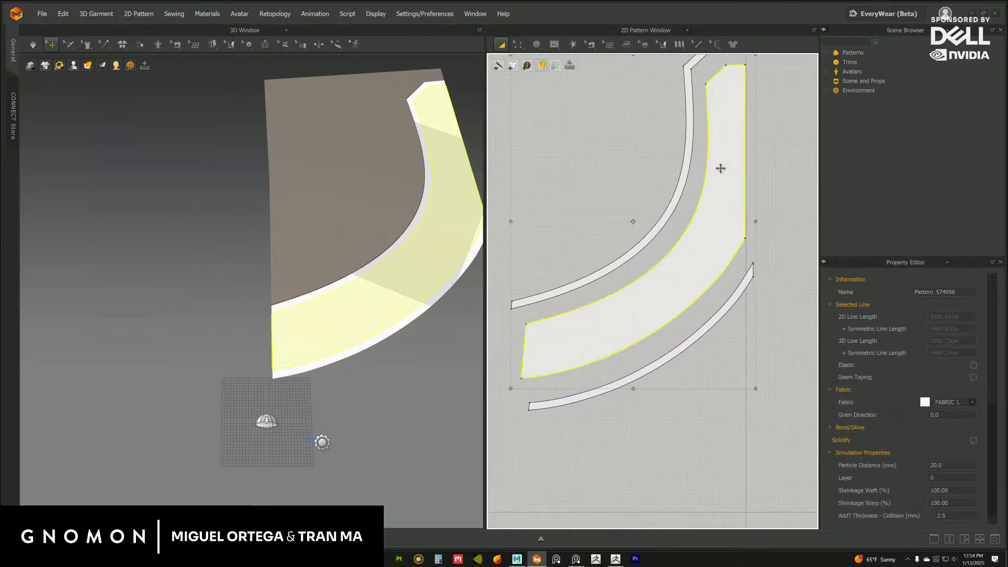
left_click(918, 33)
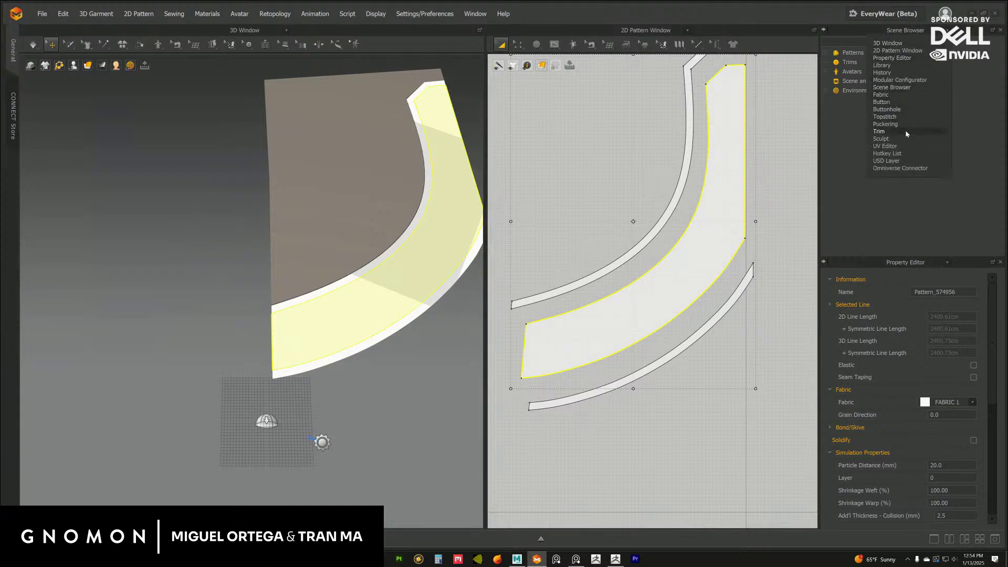
left_click(887, 95)
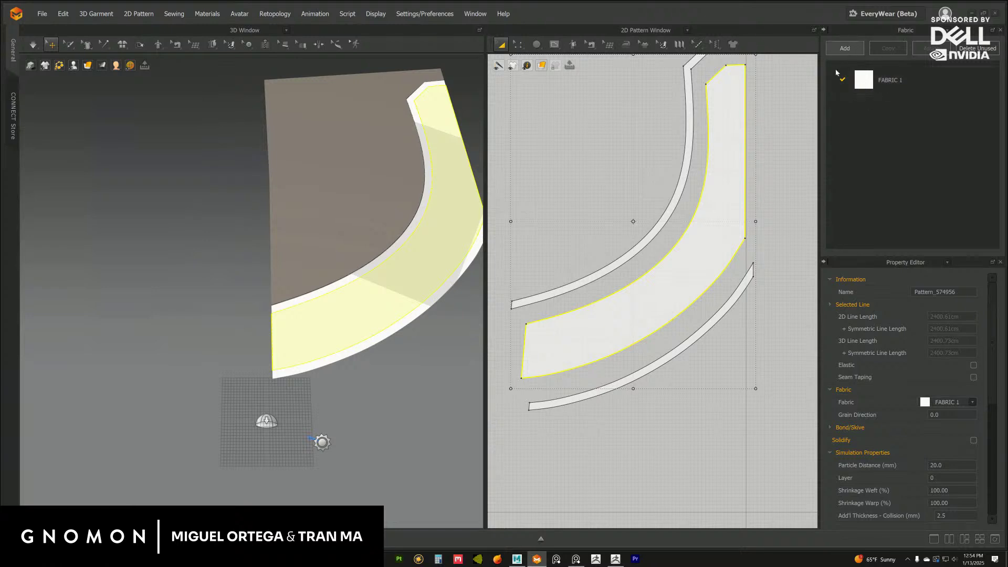
left_click(845, 48)
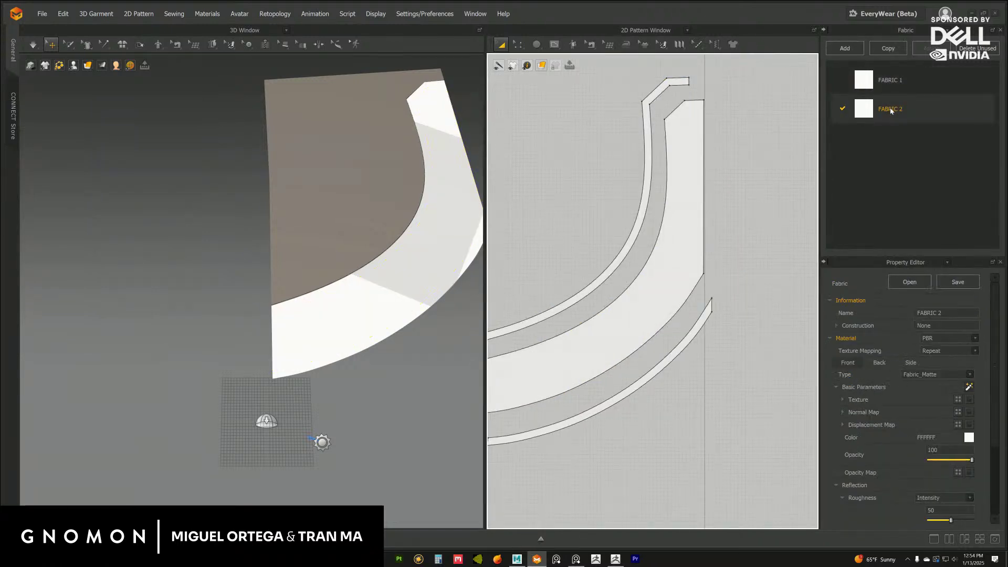
middle_click_drag(678, 171, 703, 188)
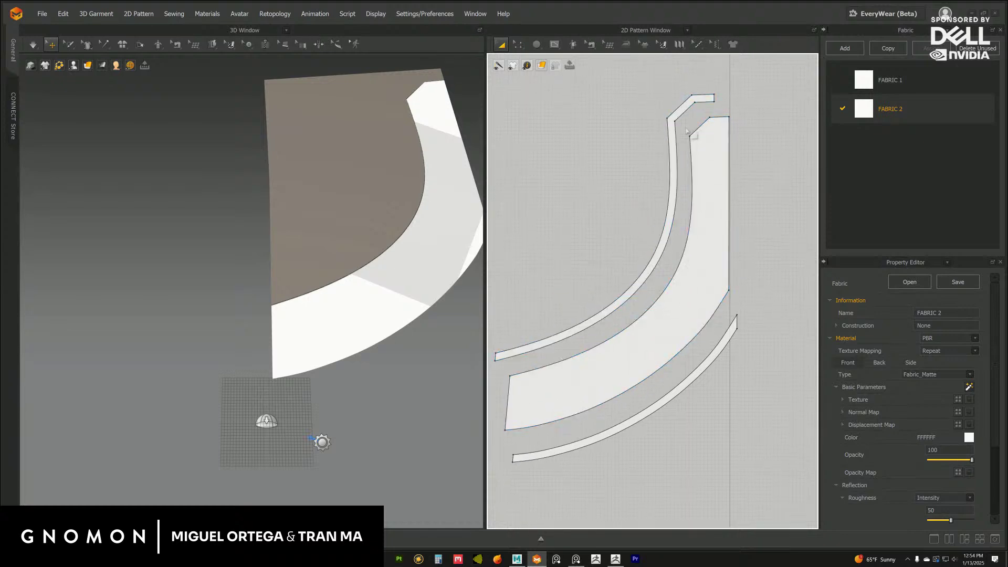
left_click(707, 282)
left_click(984, 108)
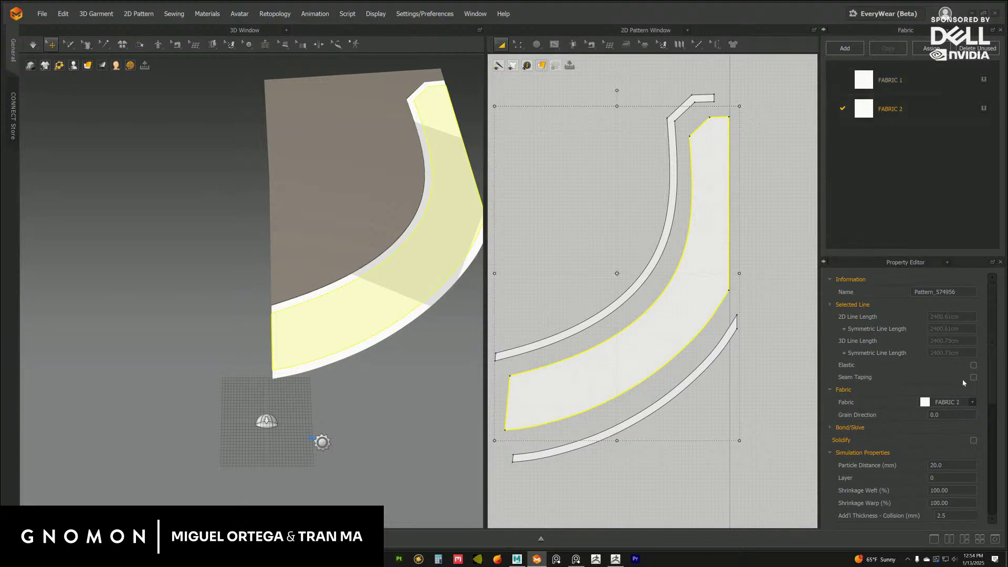
Set the colour of FABRIC 2 to the muted grey 9C9292 to distinguish the main piece from the borders.
left_click(903, 109)
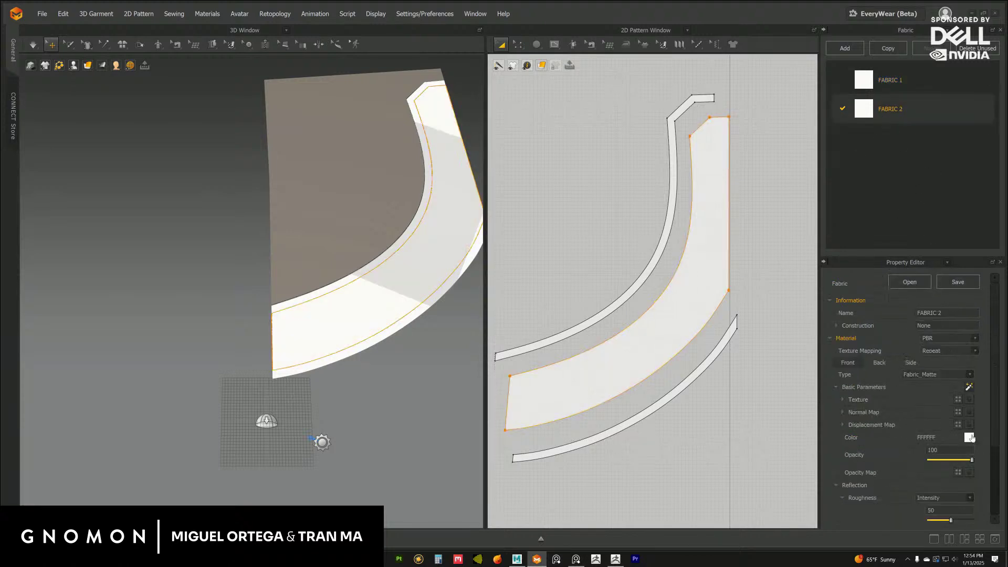
left_click(970, 438)
left_click(320, 133)
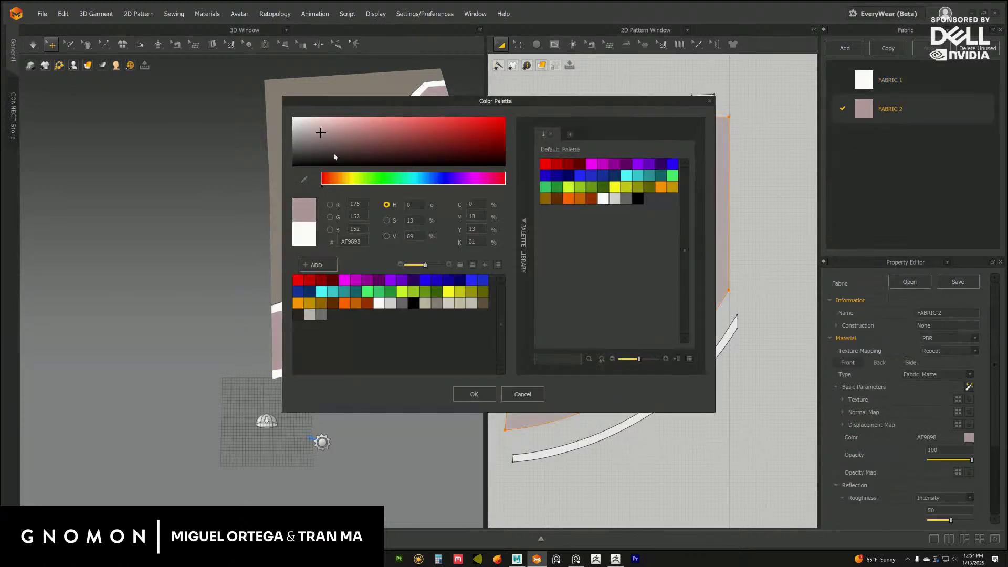
left_click(309, 138)
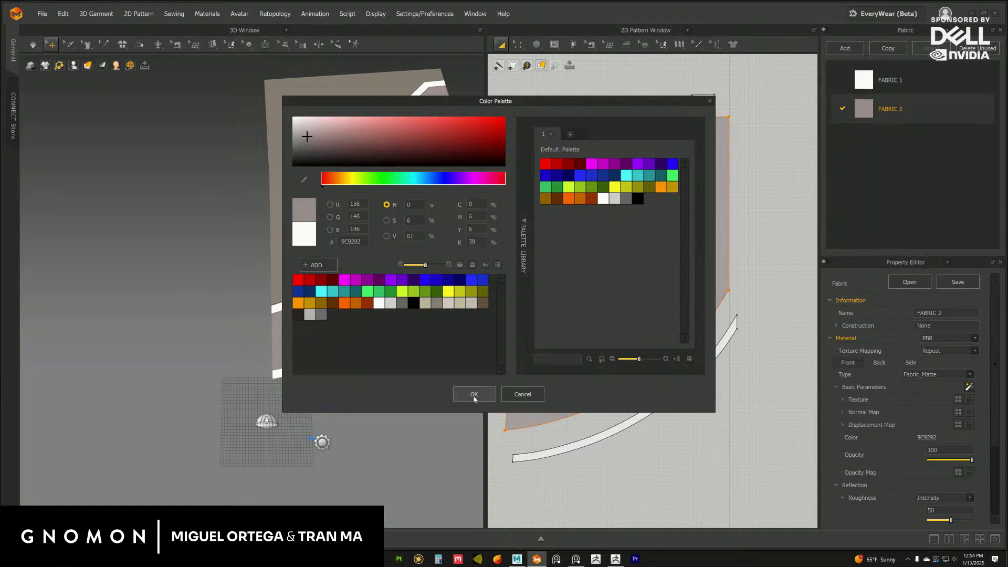
left_click(474, 394)
left_click(430, 330)
right_click_drag(430, 331, 389, 339)
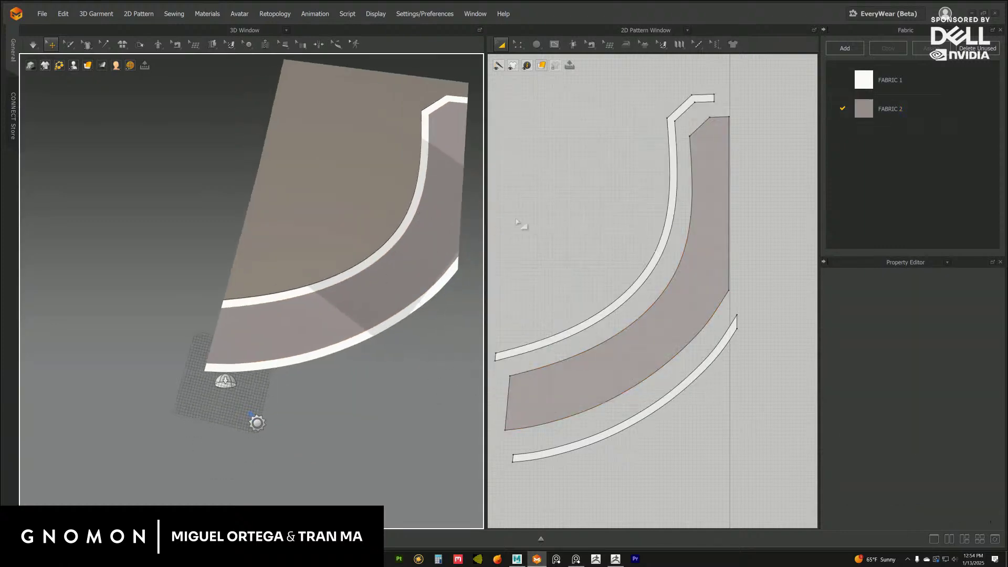
left_click(891, 108)
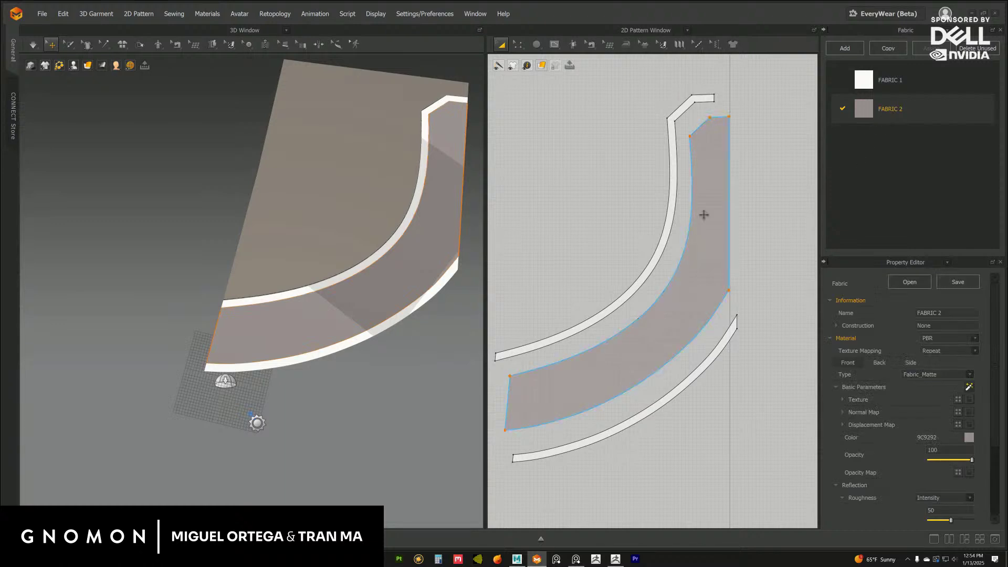
middle_click_drag(604, 221, 609, 227)
left_click(612, 226)
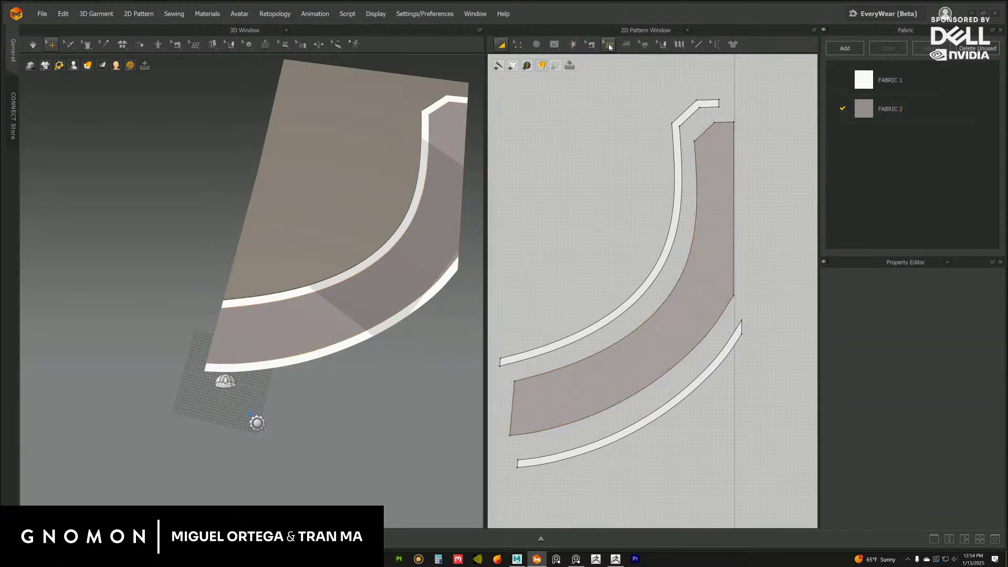
left_click(554, 44)
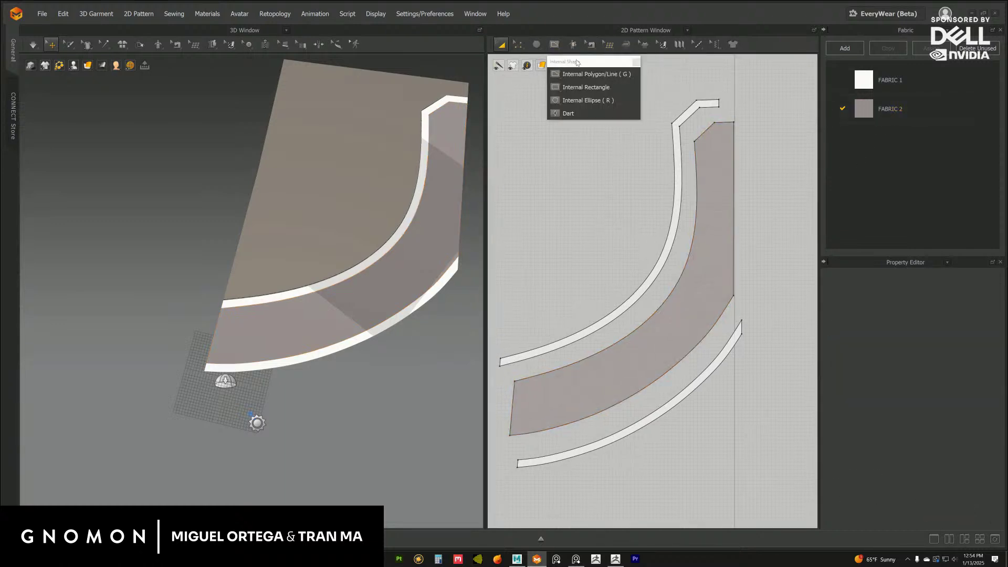
left_click_drag(577, 63, 839, 152)
left_click(856, 165)
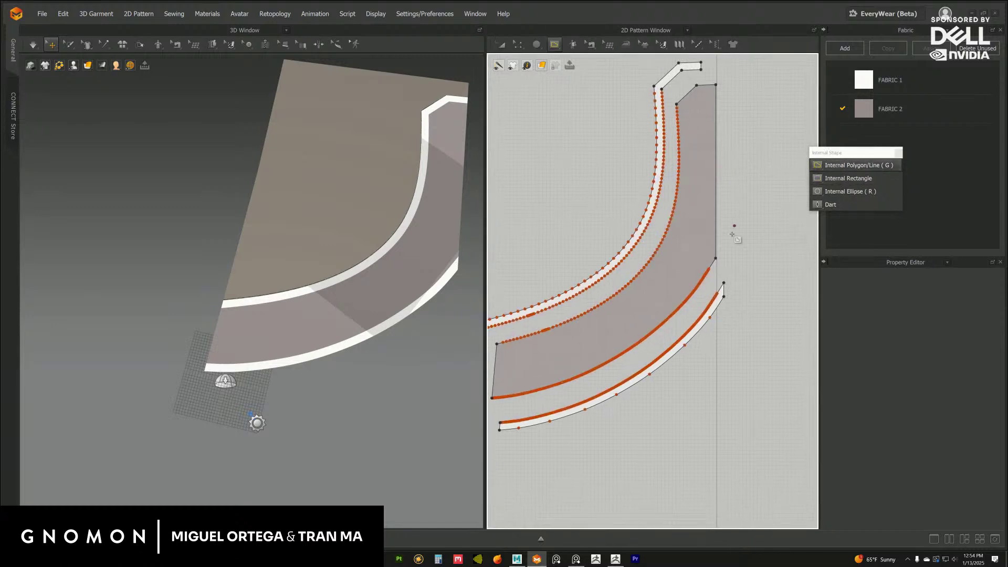
middle_click_drag(736, 360, 772, 331)
middle_click_drag(615, 374, 668, 329)
middle_click_drag(640, 288, 663, 322)
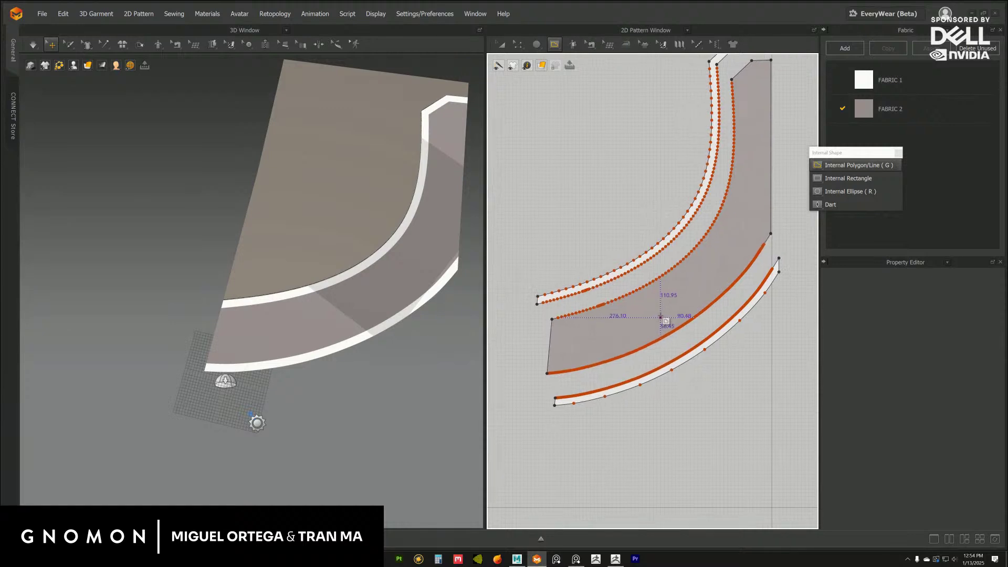
scroll(646, 297, "up", 2)
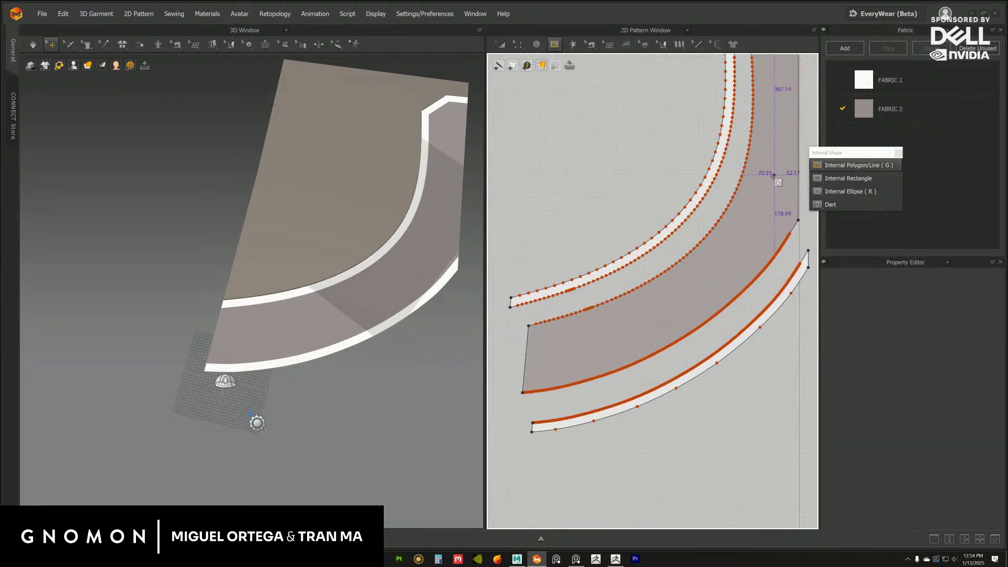
middle_click_drag(780, 180, 742, 225)
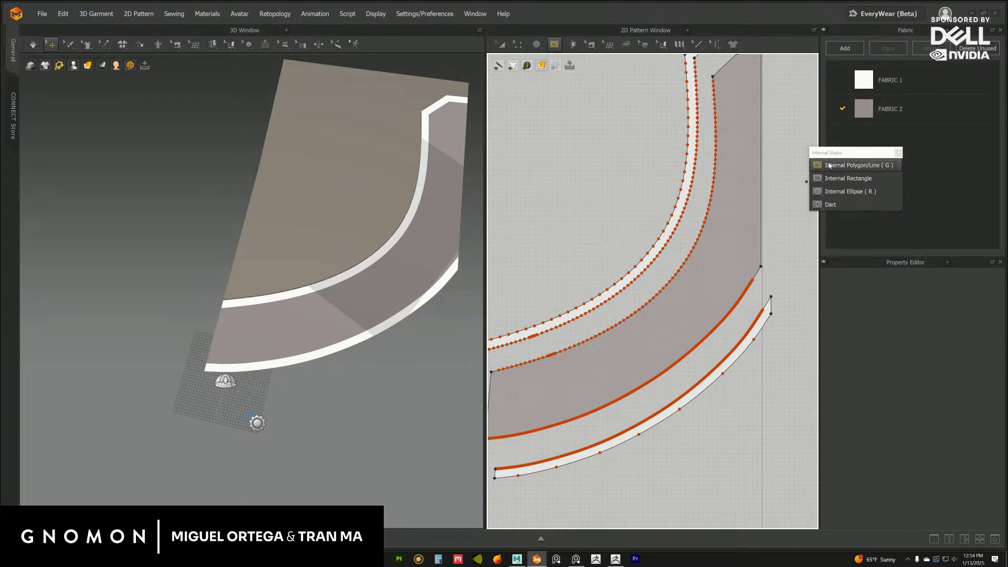
left_click(899, 153)
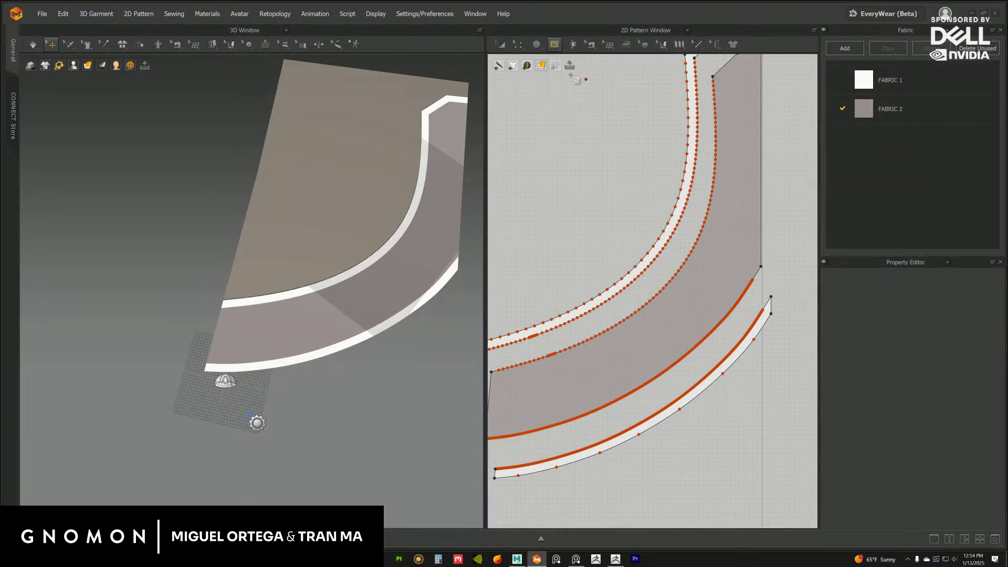
Set up an internal-line offset of the main piece's outer curve at 38 cm, extended to the pattern outline, and adjust the number of offsets.
left_click(518, 46)
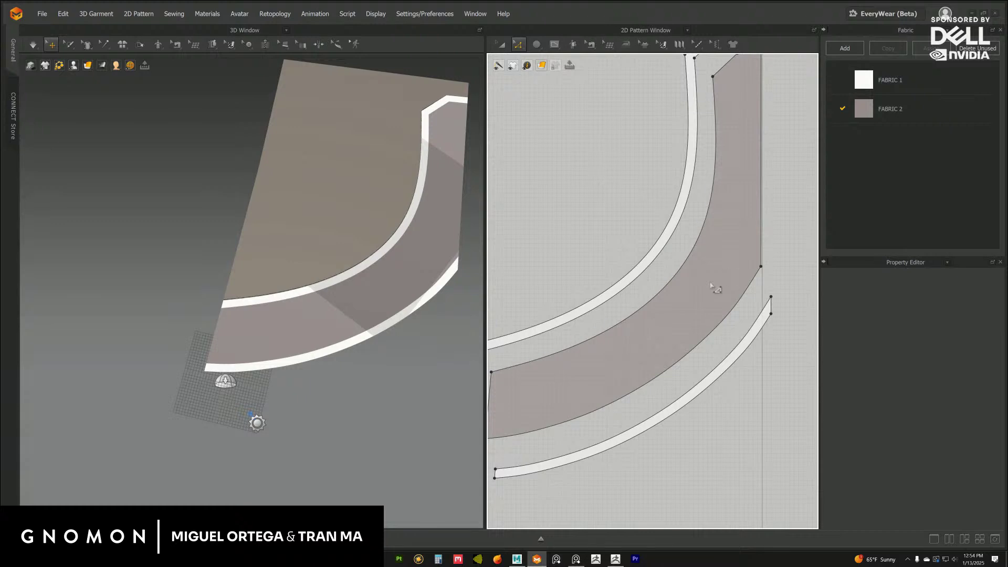
right_click(735, 299)
middle_click_drag(721, 314, 748, 287)
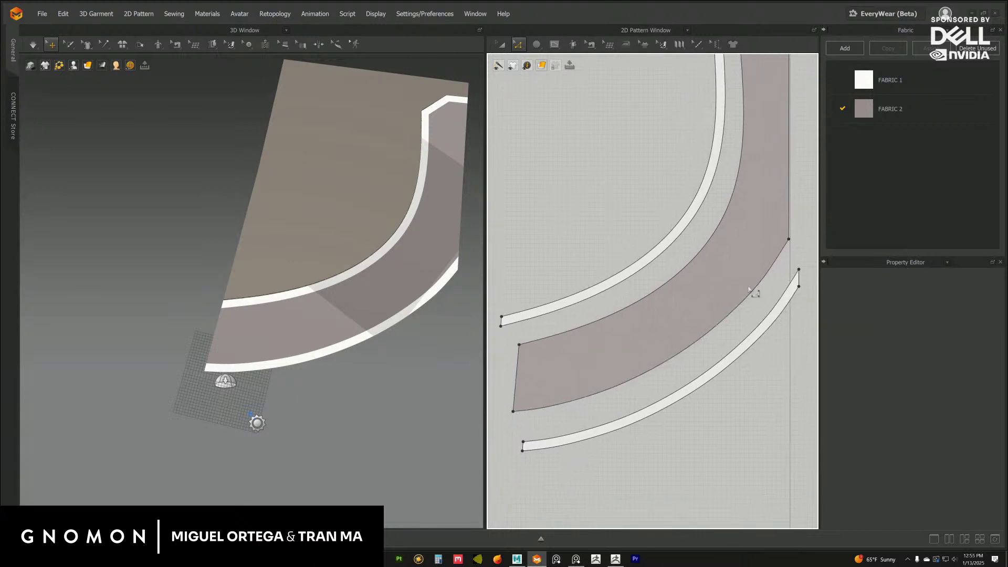
right_click(754, 293)
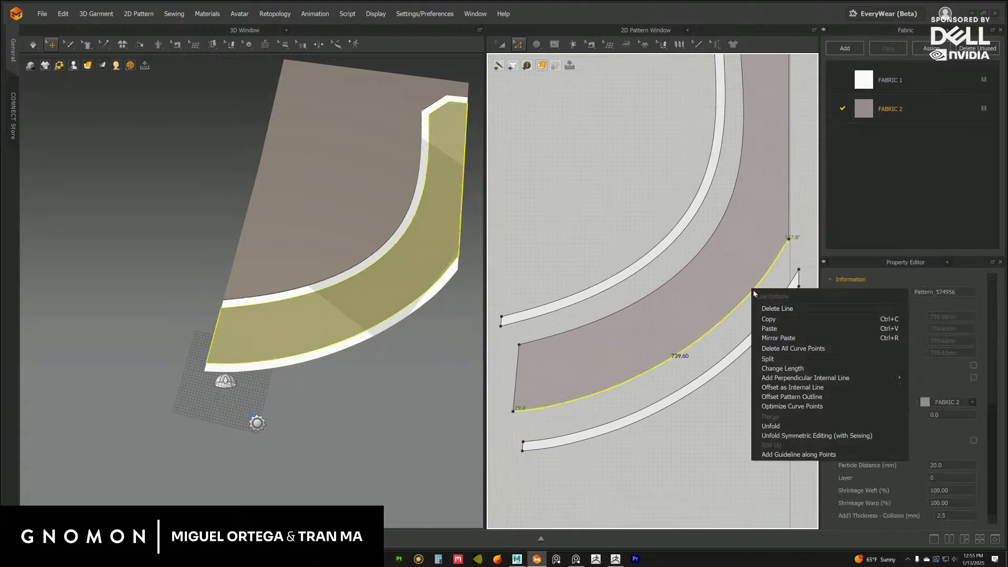
left_click(808, 387)
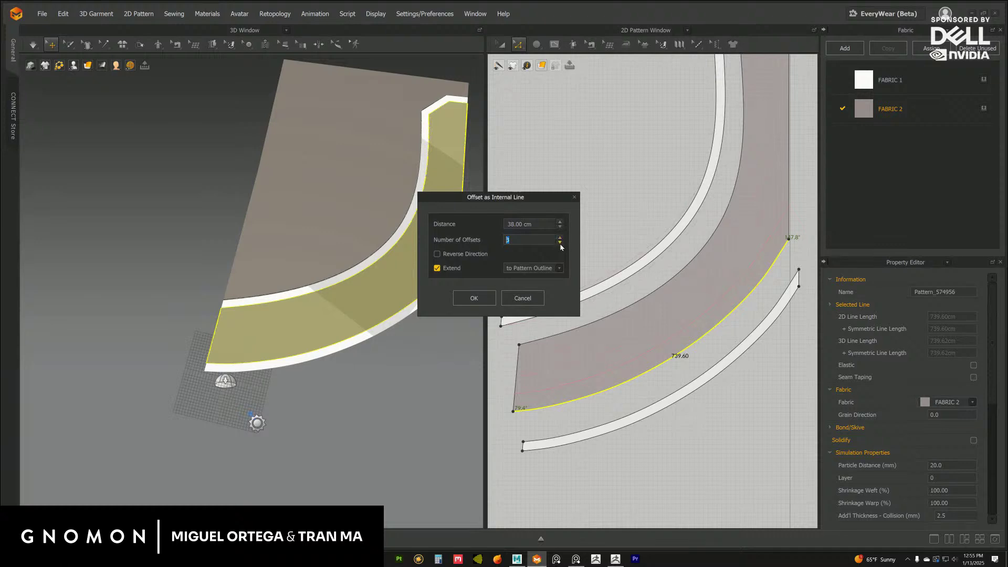
left_click(560, 243)
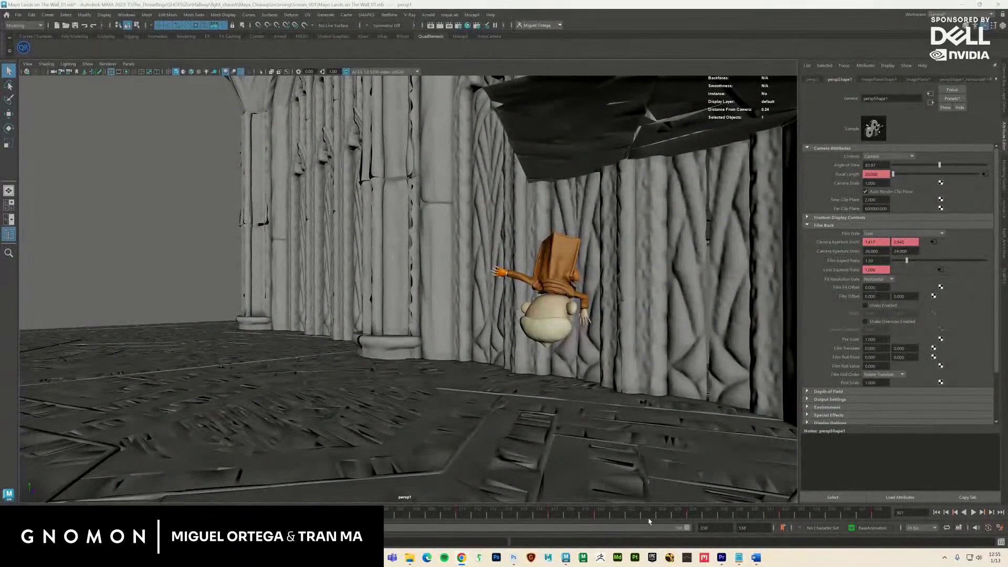
Switch to the Maya wall-landing scene, then play and scrub the character's animation through the camera.
key("alt+v")
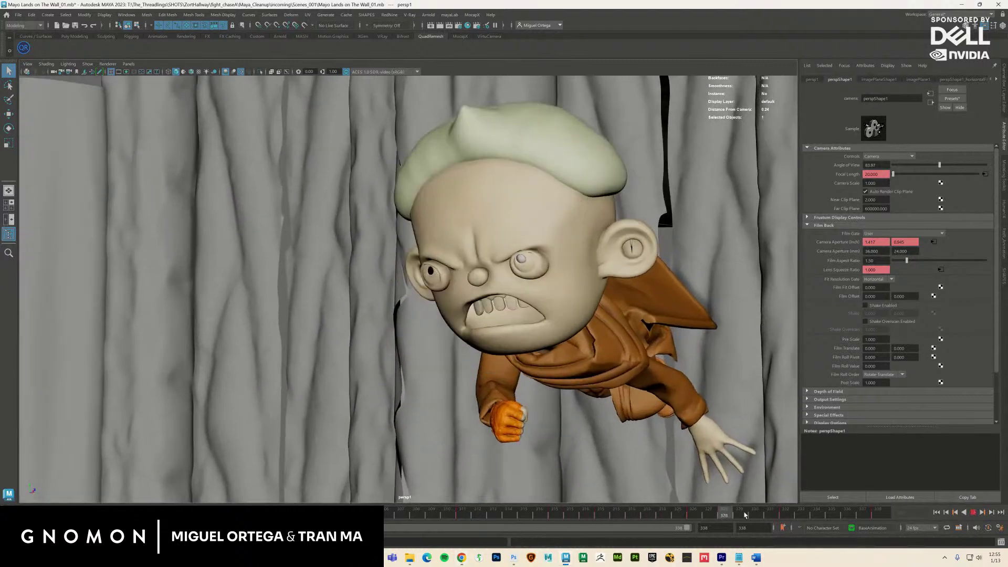
key("alt+v")
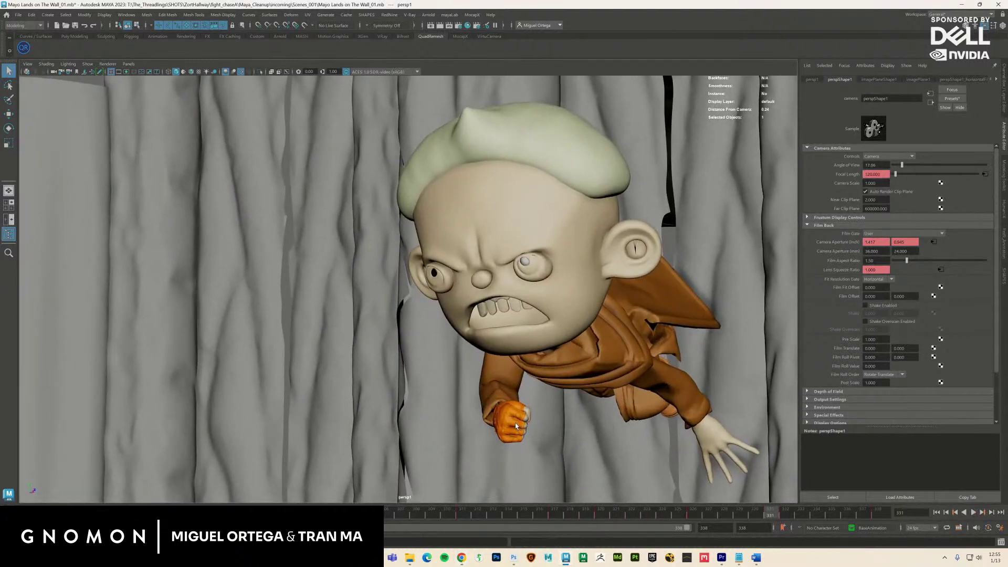
left_click_drag(753, 519, 839, 493)
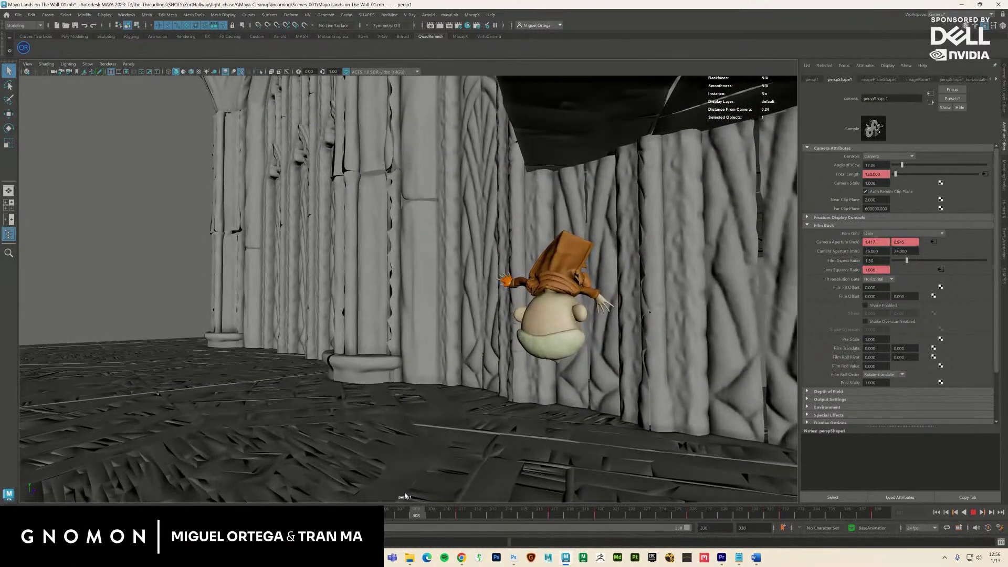
Hide the dark floor_05 mesh that hangs above the character in front of the wall.
left_click(588, 141)
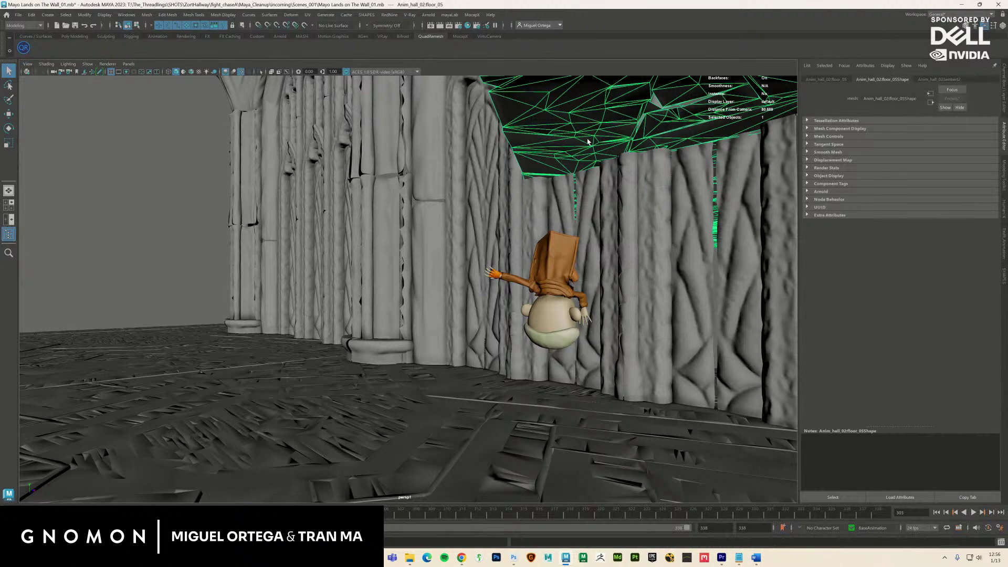
key("h")
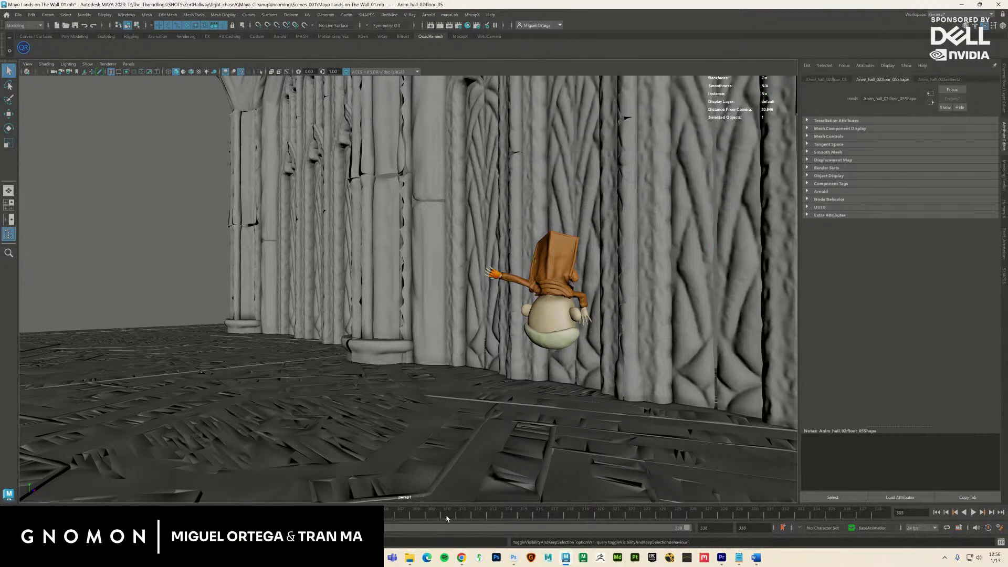
Play the wall-landing animation several times through the camera, up to the close-up of the character's face.
key("alt+v")
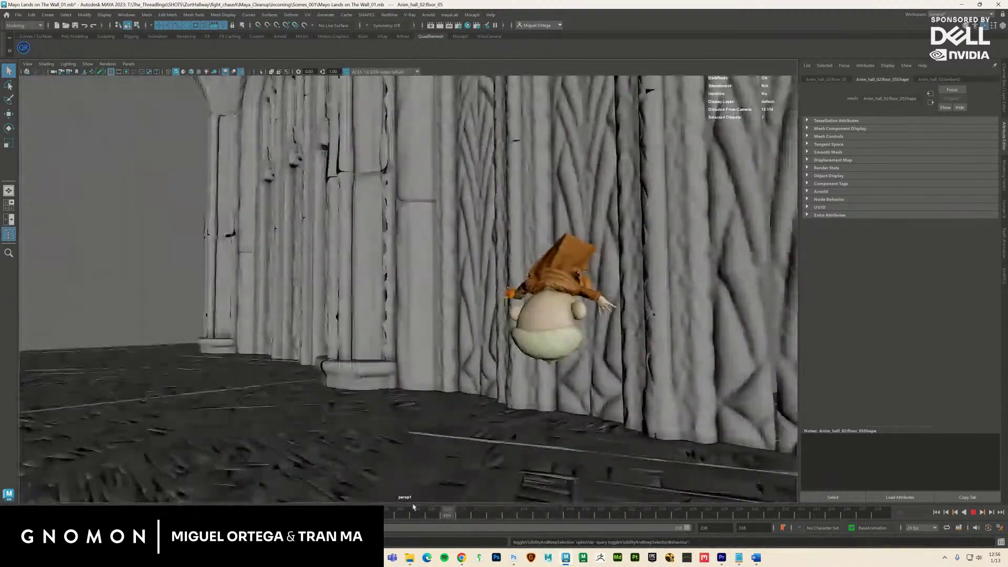
left_click(973, 513)
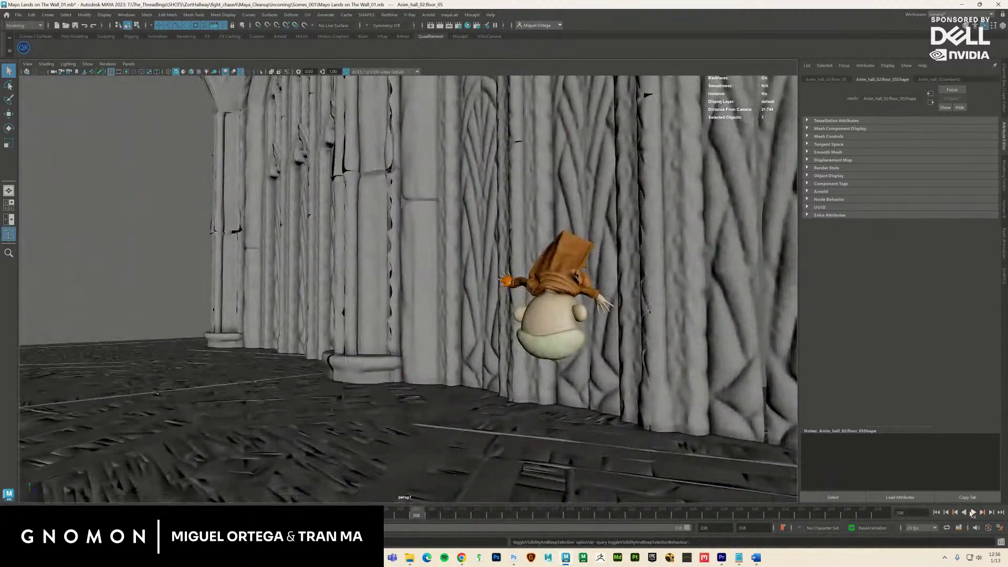
left_click(973, 513)
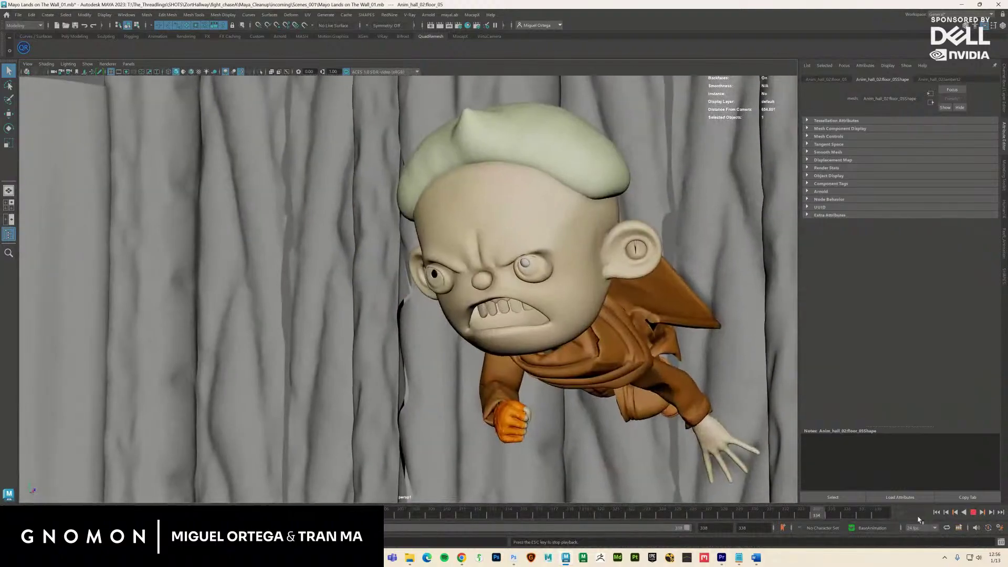
key("Escape")
left_click(973, 512)
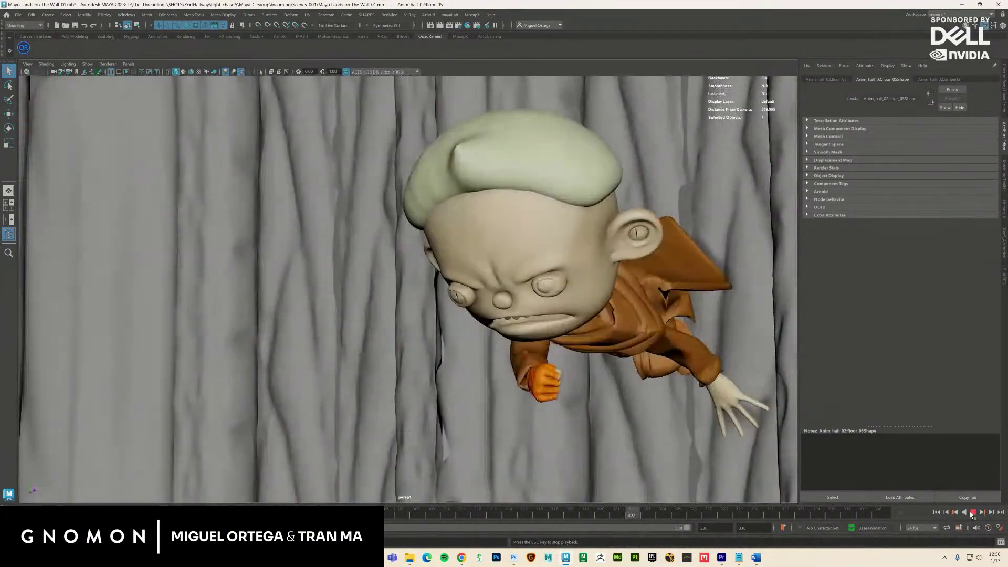
key("Escape")
Select the viewport's shot camera and delete its key at frame 311.
left_click(27, 63)
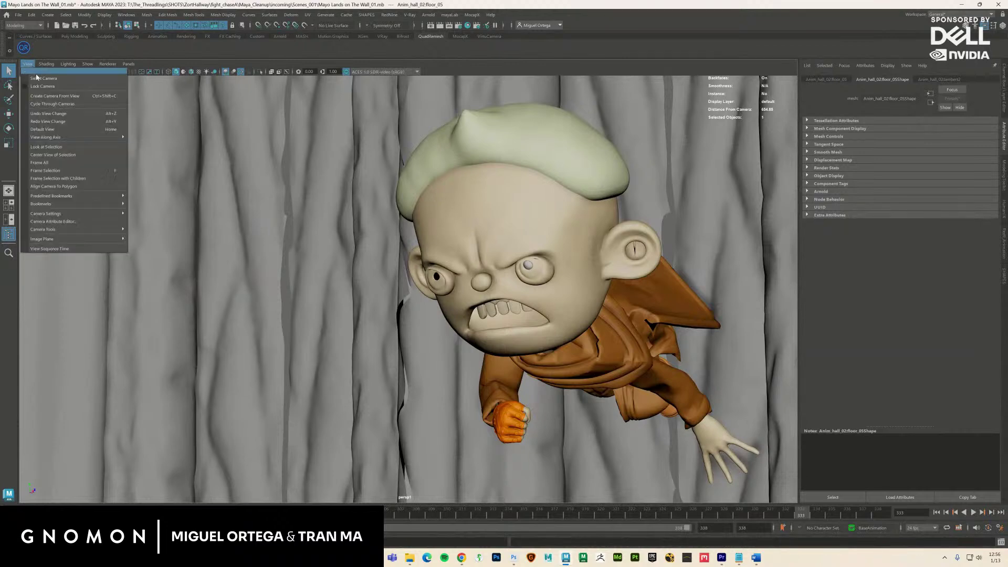
left_click(42, 74)
key("alt+v")
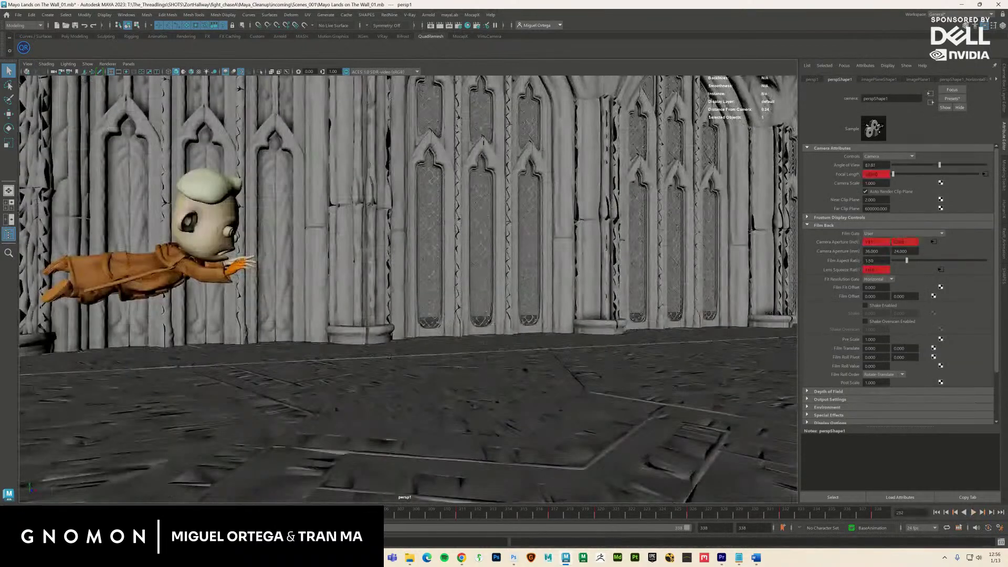
left_click(974, 513)
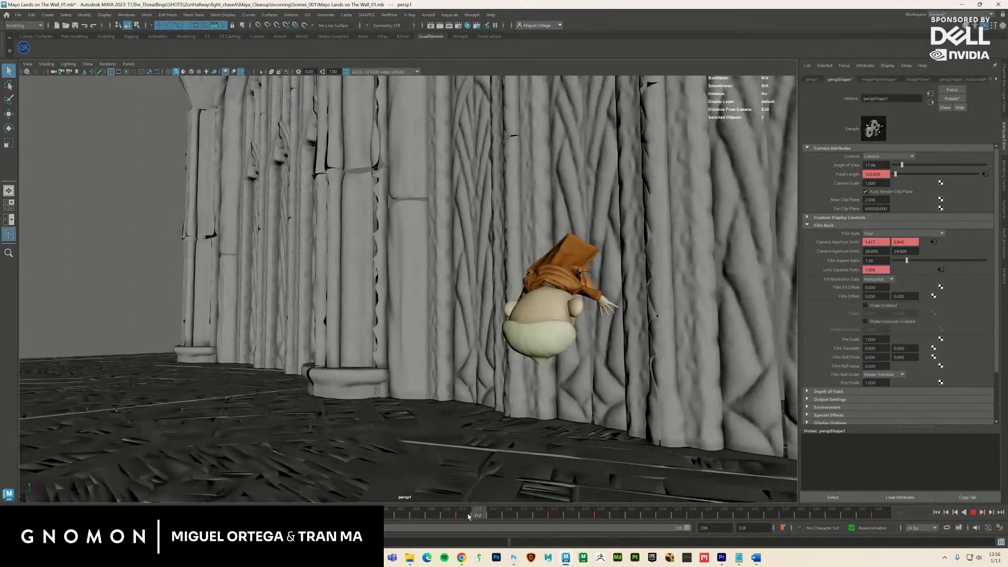
right_click(469, 517)
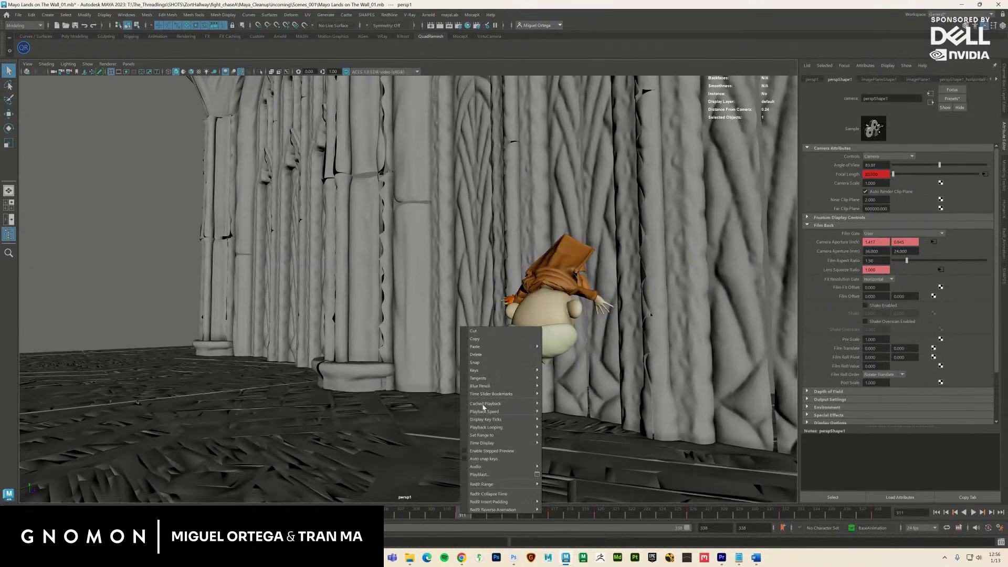
left_click(488, 374)
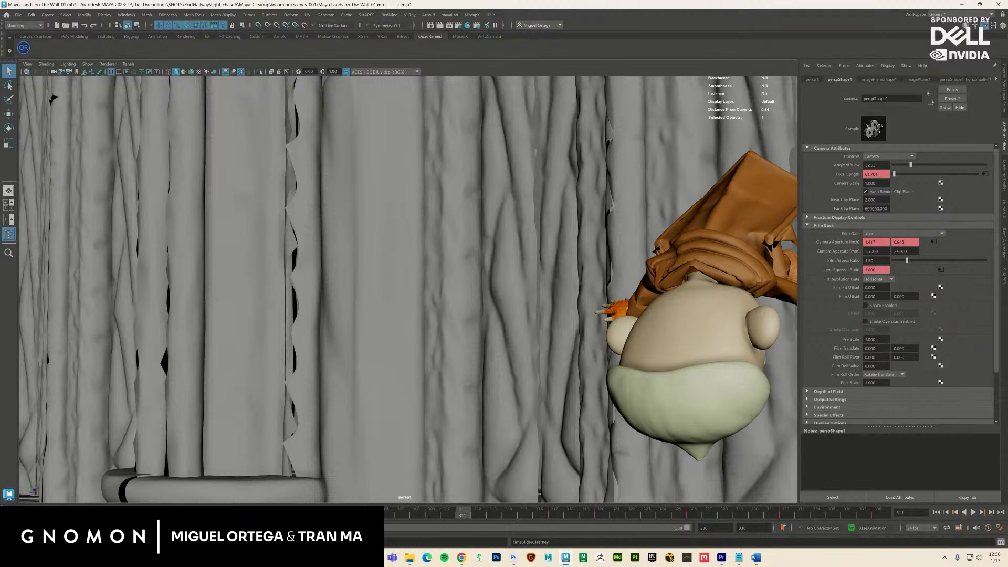
Set the camera's focal length to 20 at frame 309 and key it.
key("alt+v")
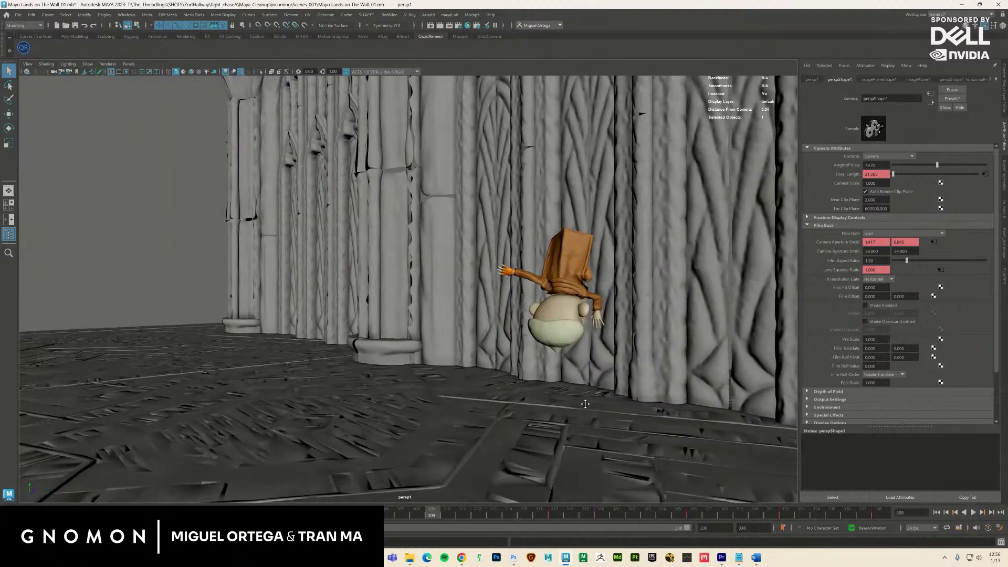
mouse_move(448, 520)
left_mouse_down()
mouse_move(639, 512)
mouse_move(431, 519)
left_mouse_up()
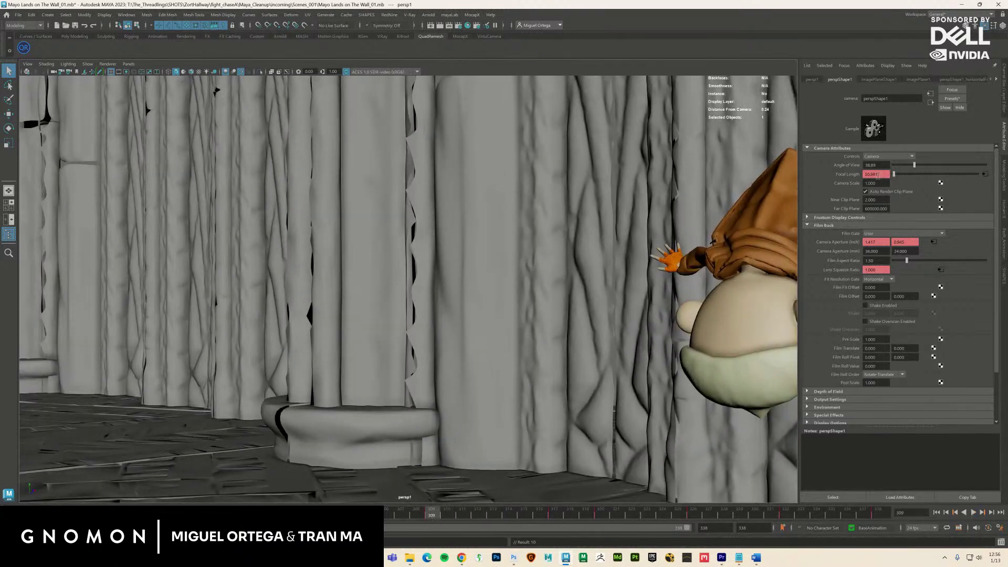
type("0")
key("Return")
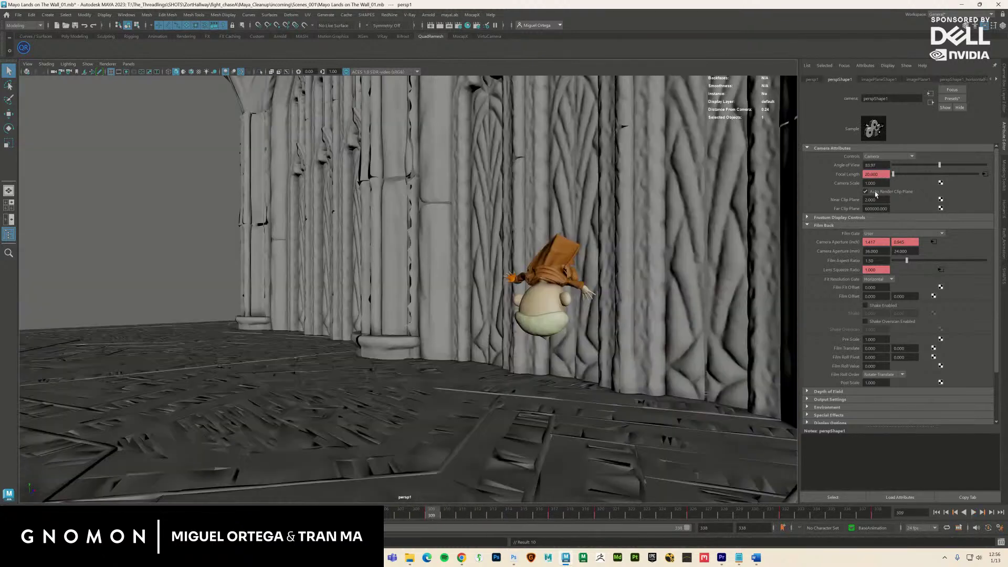
right_click(875, 181)
left_click(899, 186)
key("comma")
right_click(879, 177)
left_click(882, 201)
Play the shot repeatedly to check the camera move with the changed focal-length key.
key("alt+v")
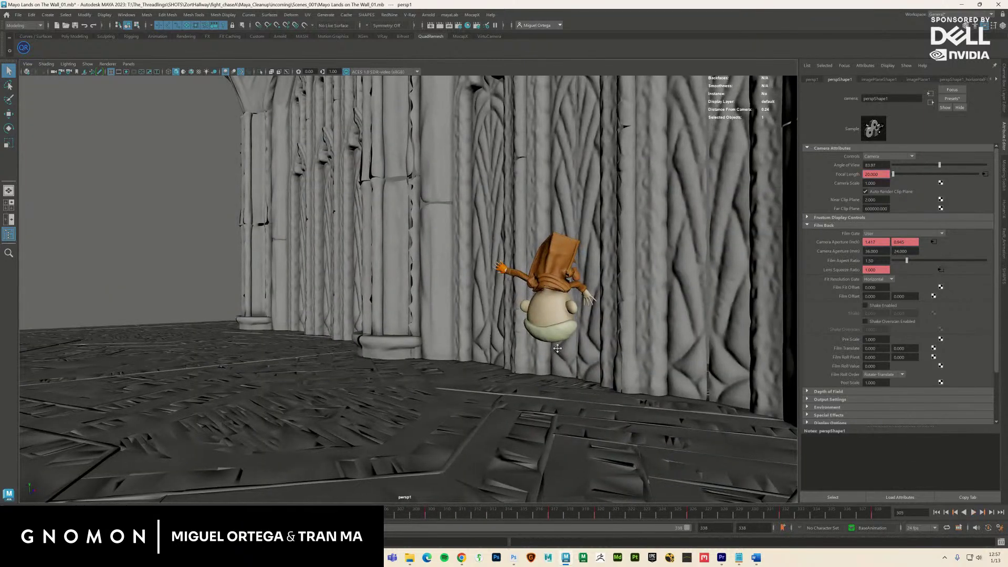
left_click(477, 514)
key("alt+v")
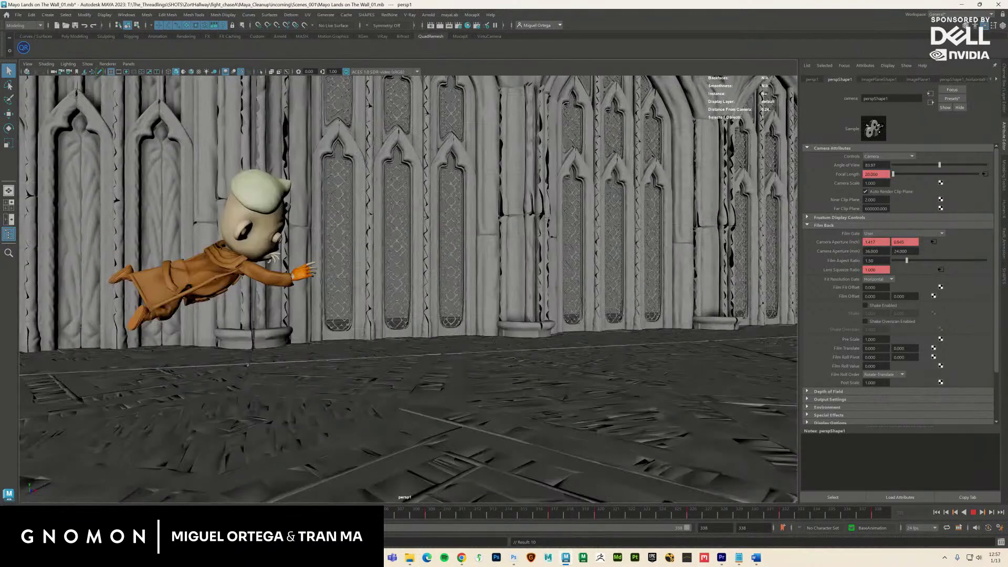
left_click(973, 512)
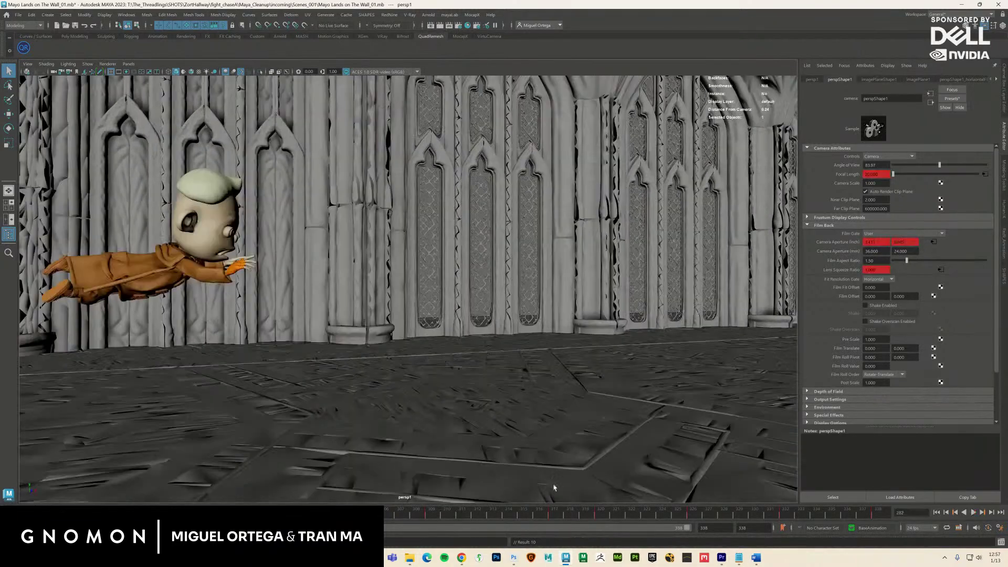
left_click(973, 513)
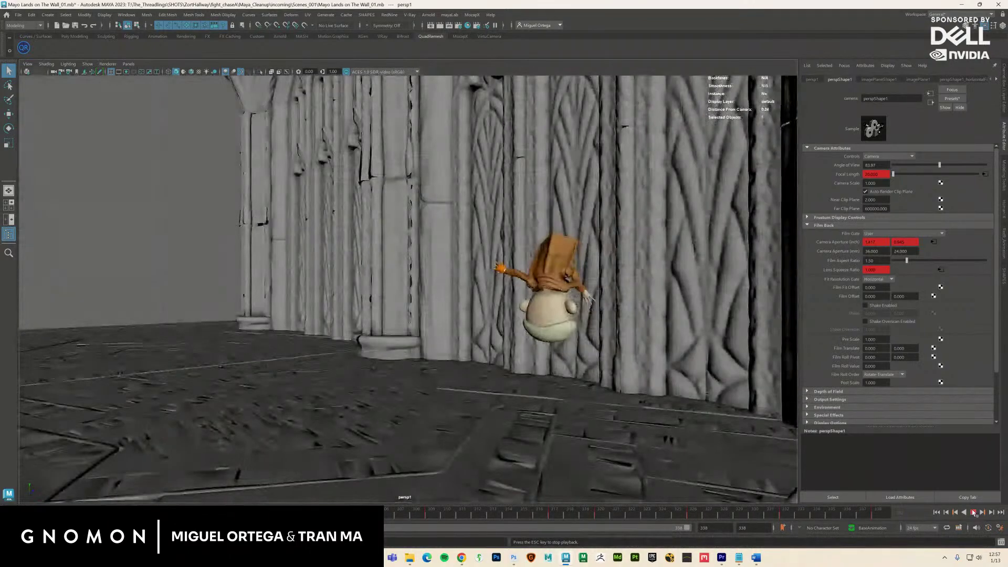
left_click(974, 512)
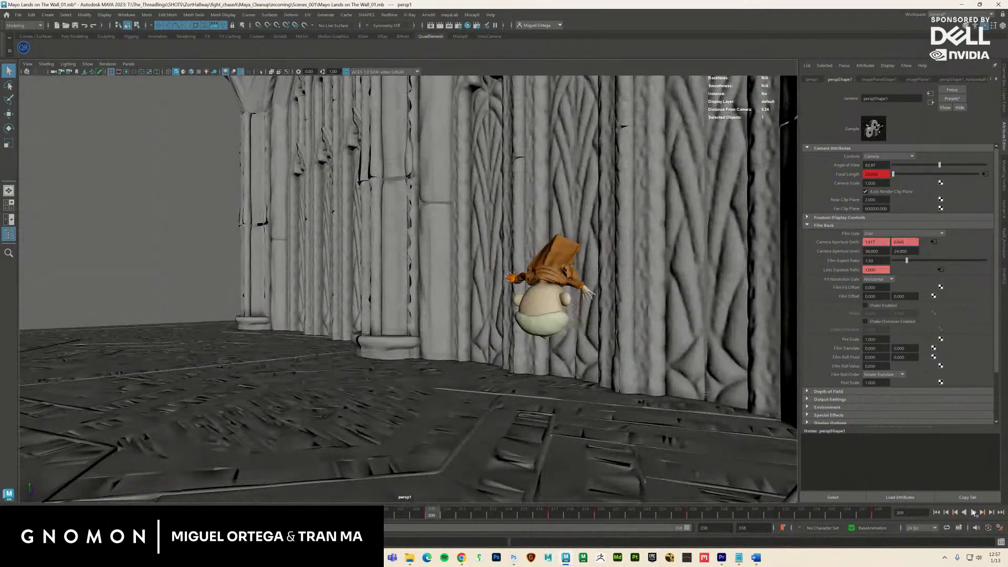
key("alt+v")
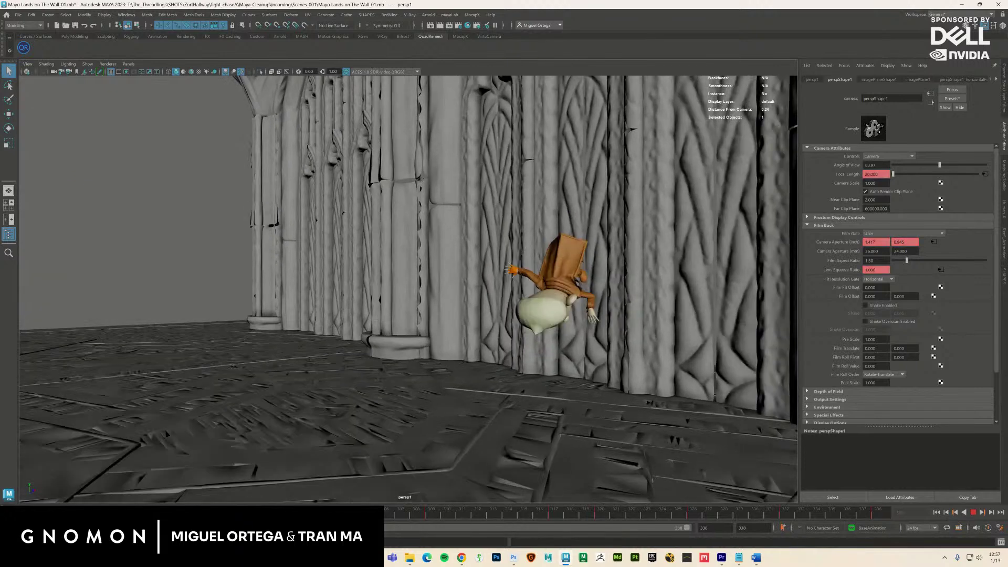
key("Escape")
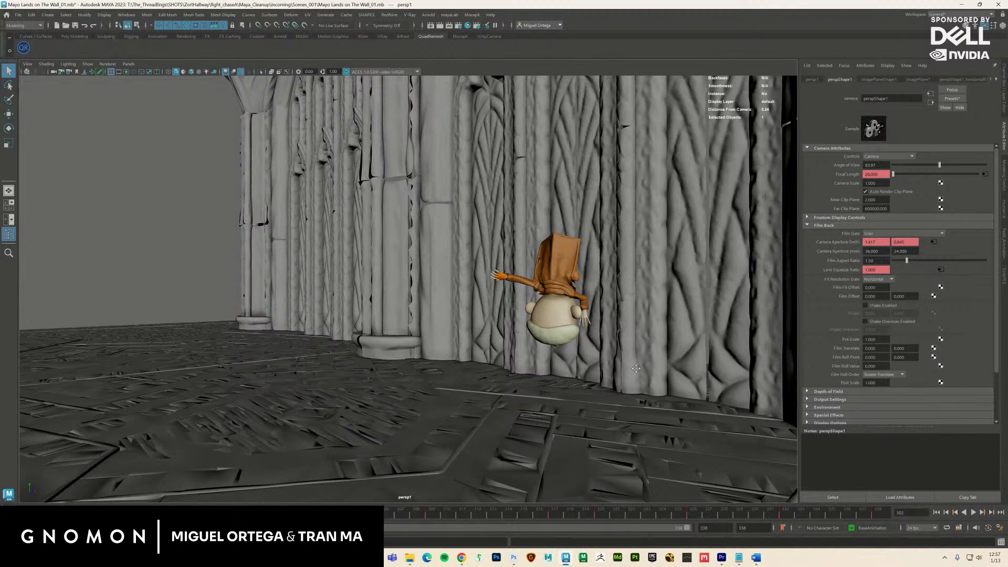
Step, scrub and replay the frames around 309 to examine where the lens change begins.
middle_click_drag(636, 369, 635, 369, "alt")
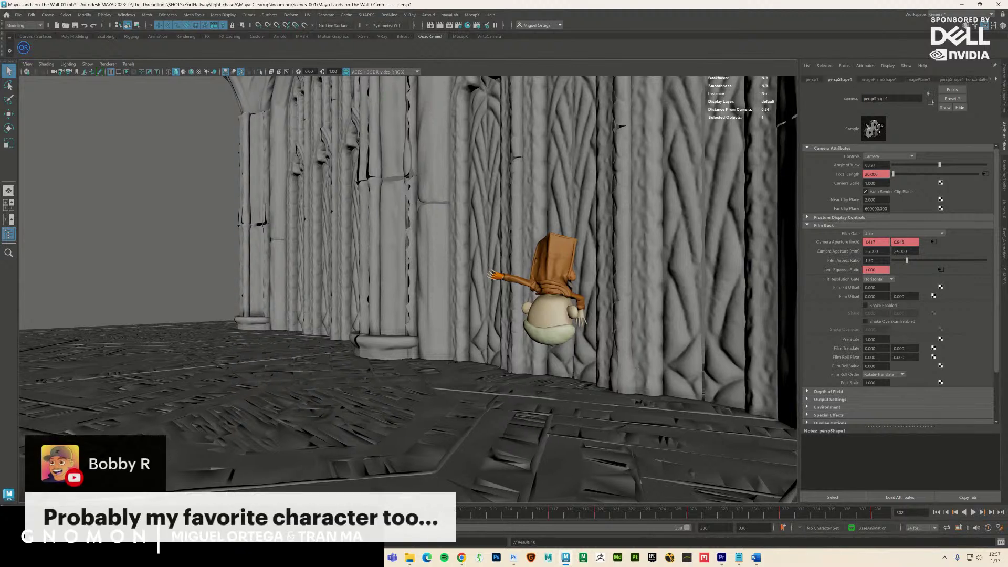
key("alt+v")
key("Escape")
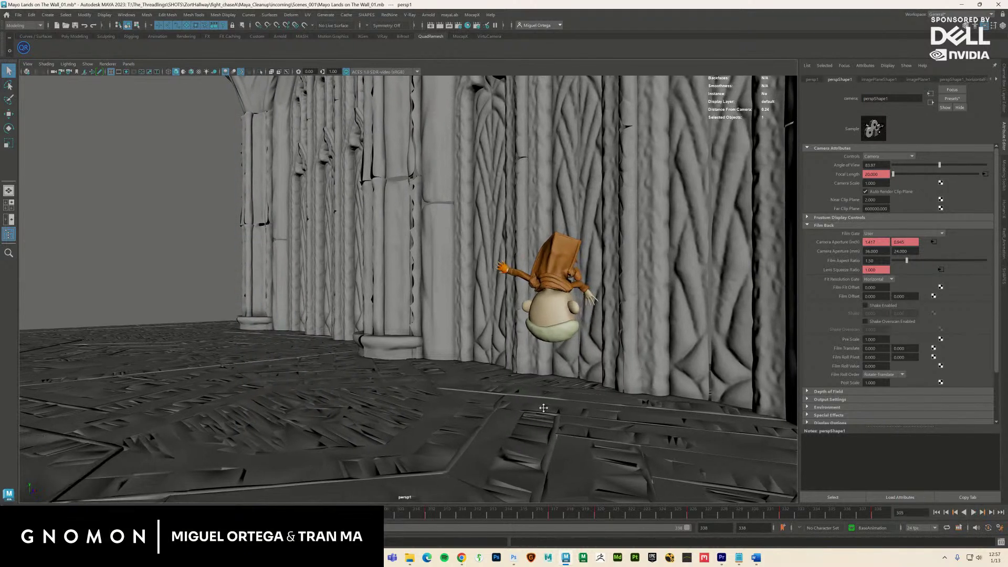
key("alt+period")
key("alt+period")
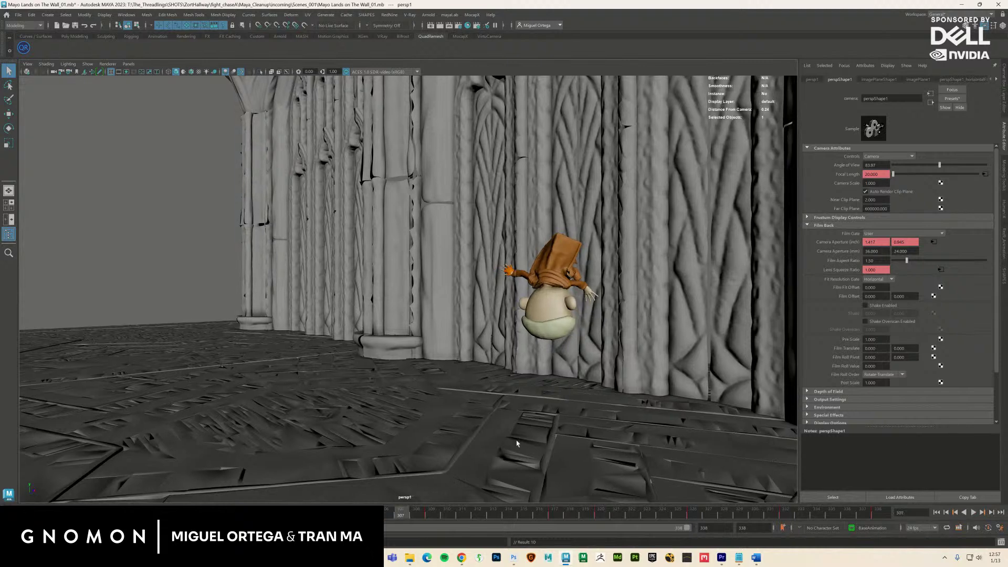
middle_click_drag(525, 441, 522, 437, "alt")
left_click_drag(409, 516, 265, 517)
left_click(973, 512)
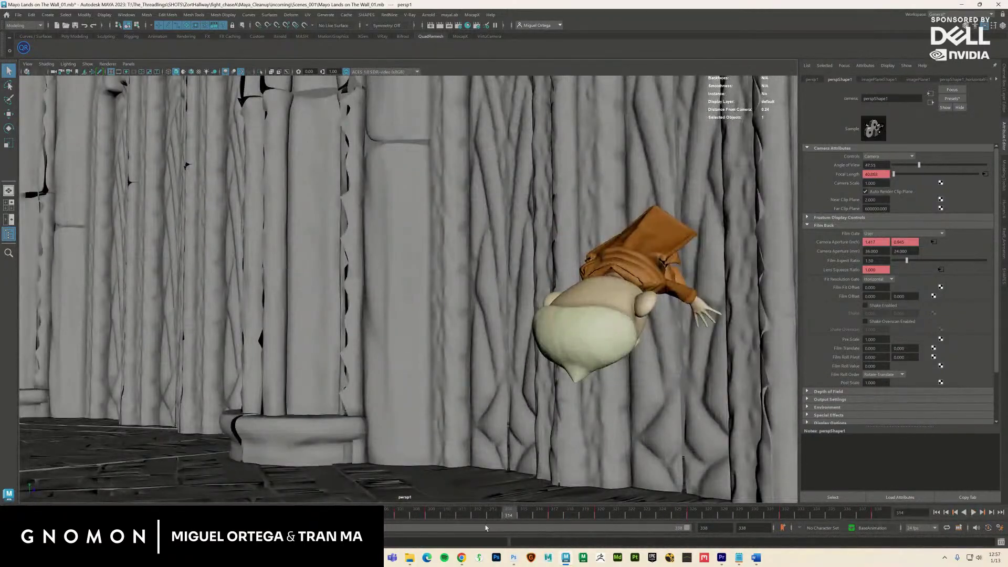
left_click(974, 512)
left_click(440, 519)
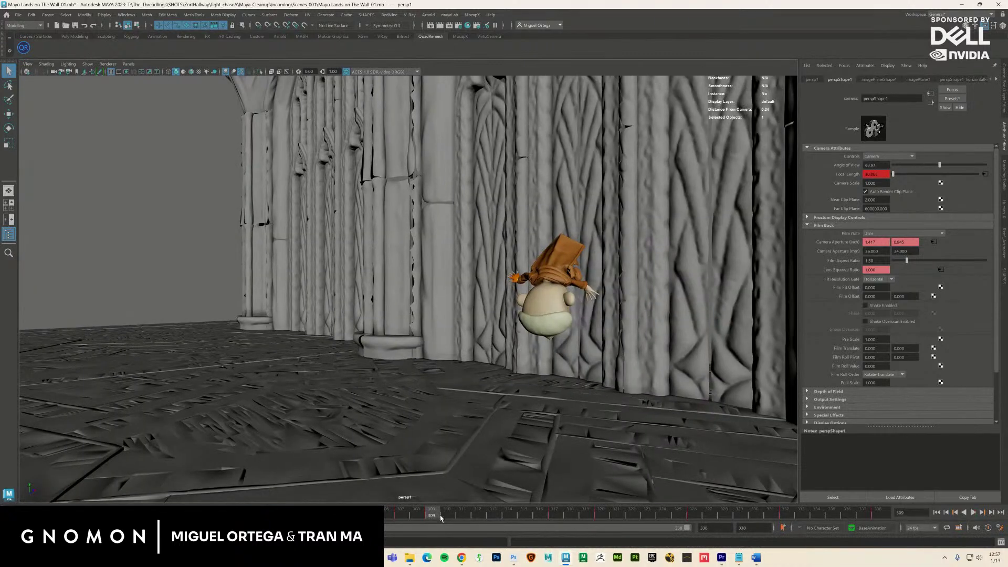
key("alt+v")
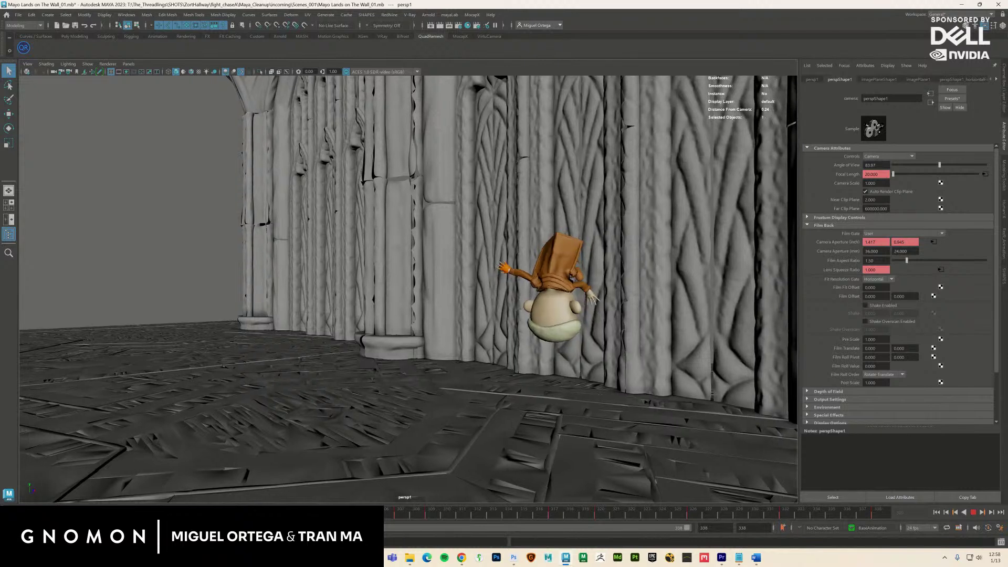
Delete the camera's keys in the range of frames around 309.
key("alt+v")
left_click_drag(387, 515, 449, 516, "shift")
right_click(433, 515)
left_click(448, 353)
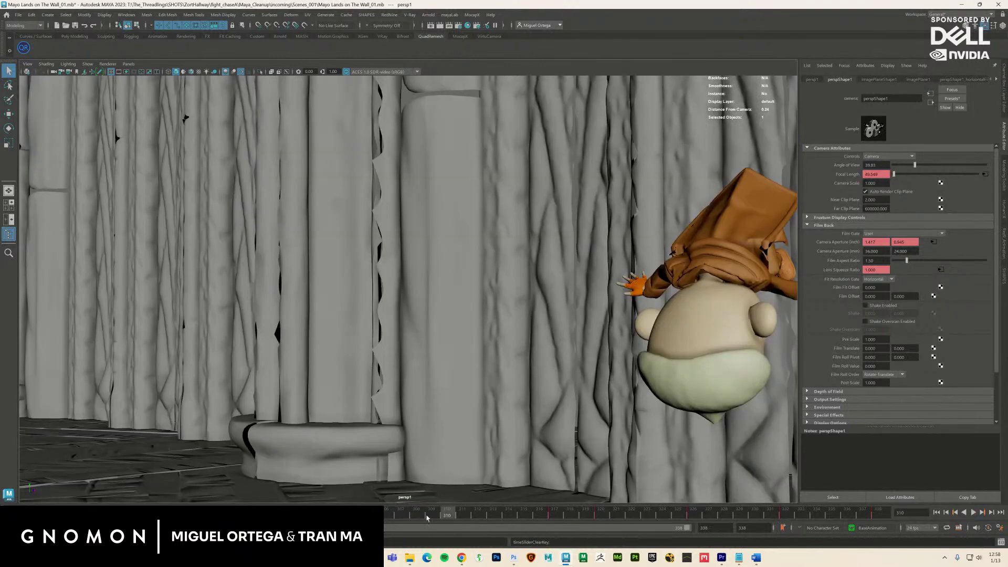
Set the camera's focal length to 20 a few frames before 310 and key it.
key("alt+v")
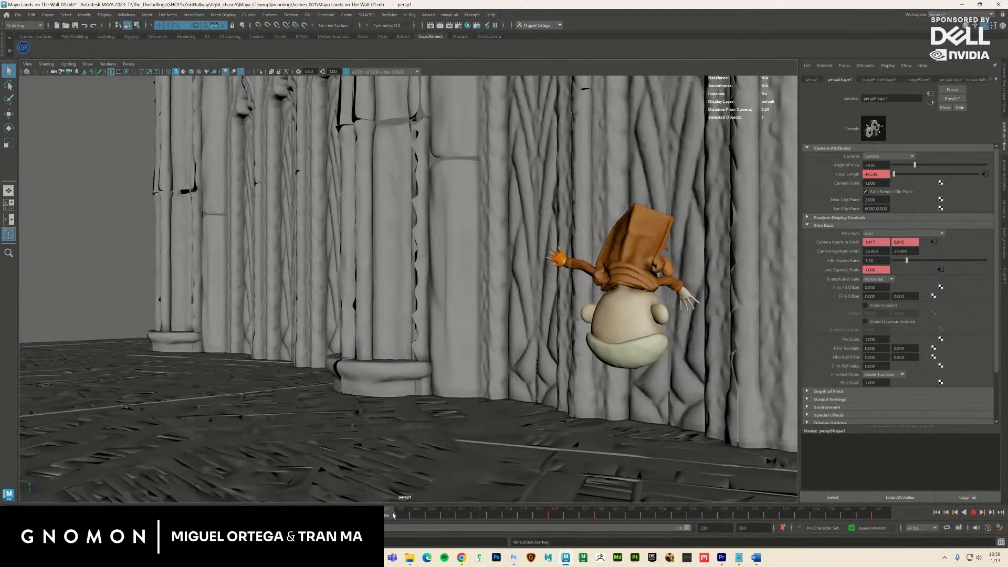
key("alt+v")
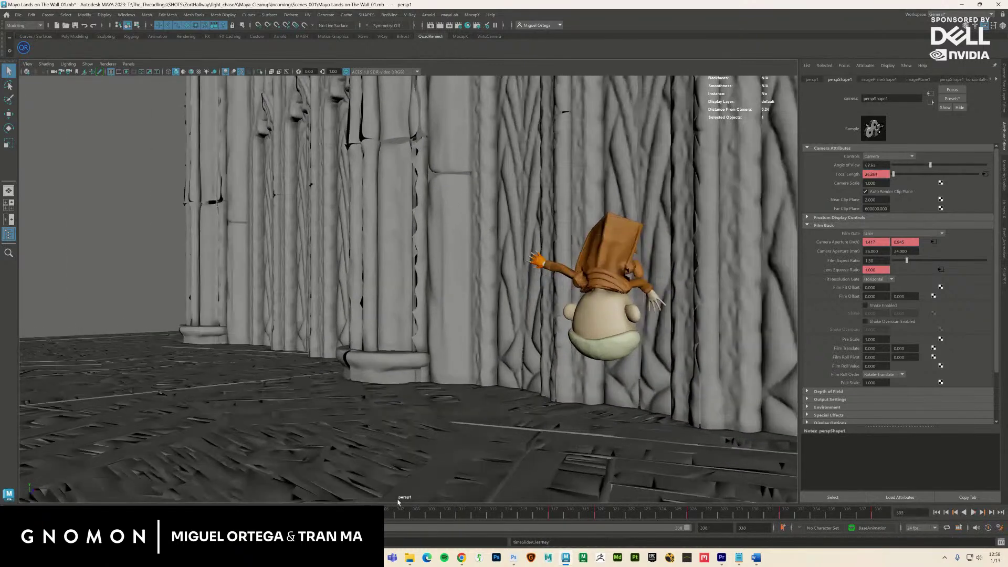
double_click(887, 175)
type("20")
key("Return")
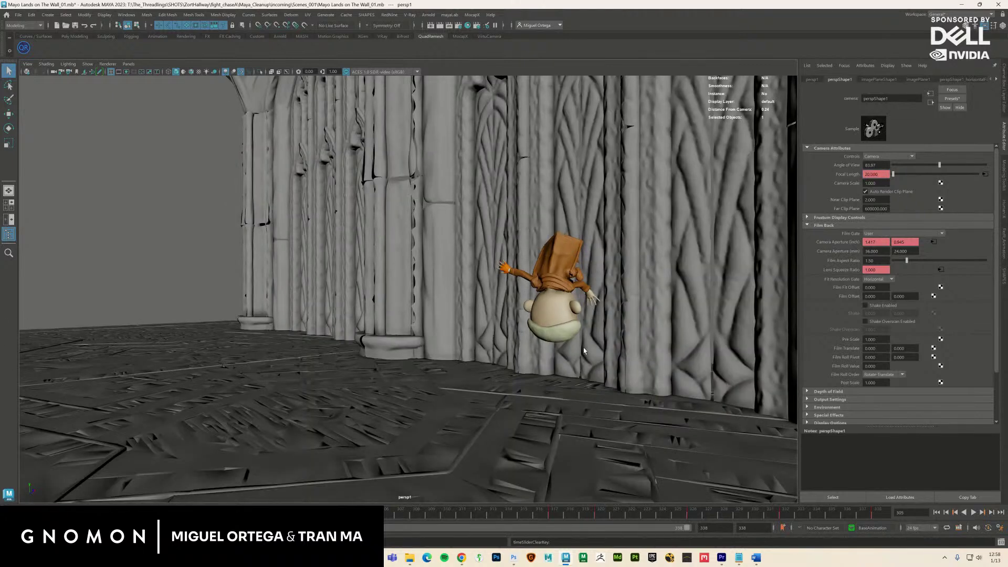
right_click(885, 173)
left_click(897, 186)
Play the shot again and scrub through the frames up to 313 to check the revised zoom.
key("alt+v")
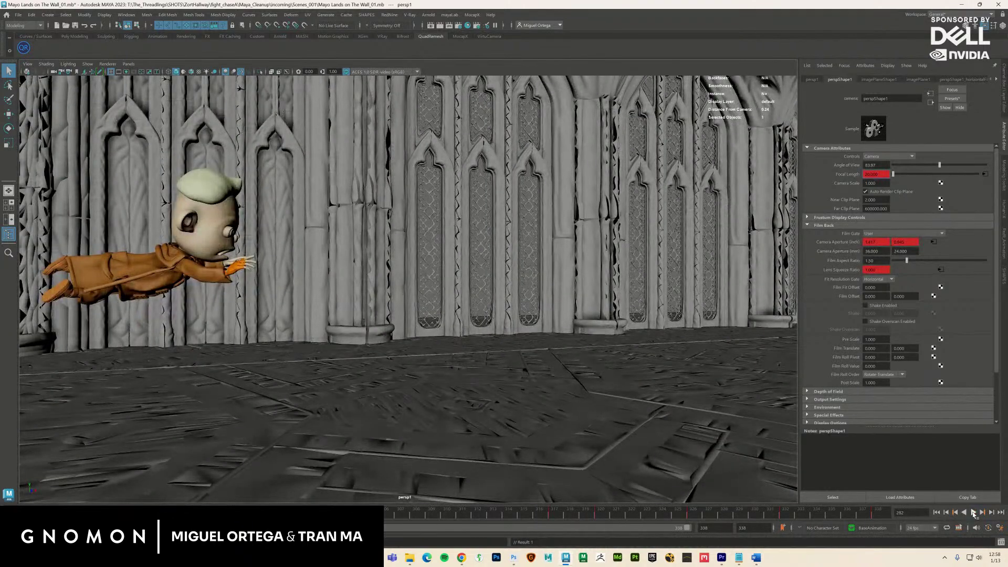
left_click(973, 512)
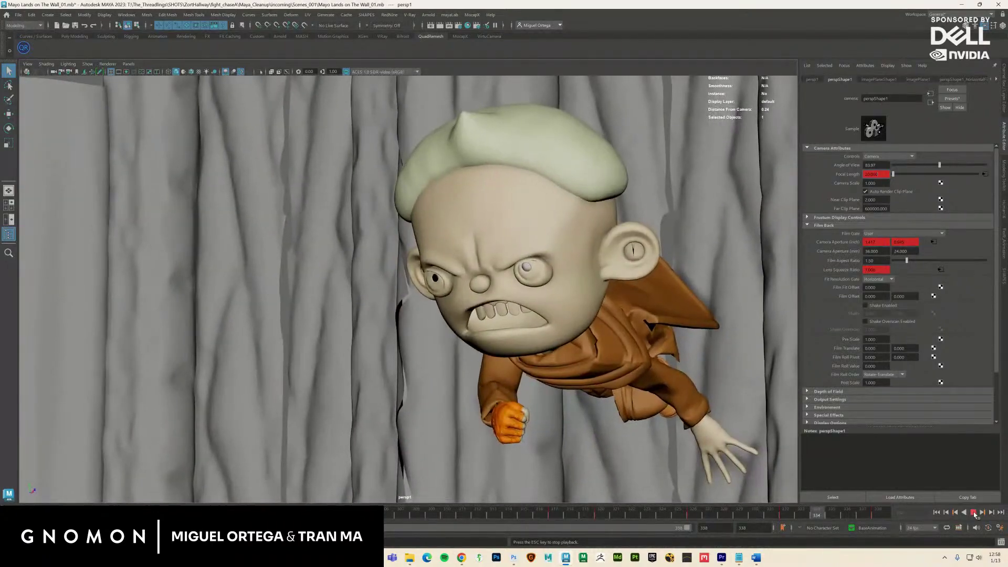
left_click(973, 513)
key("alt+v")
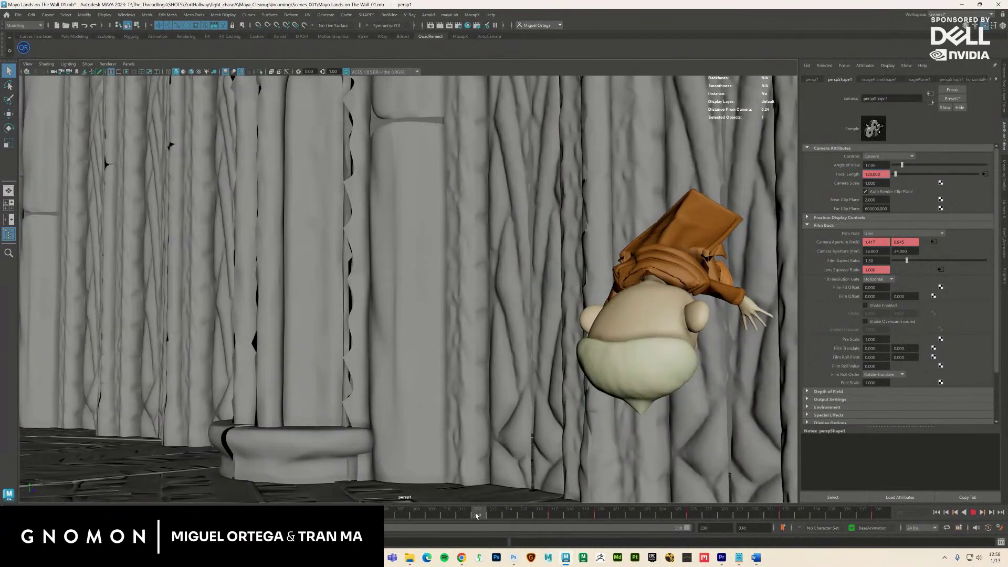
left_click_drag(476, 516, 493, 516)
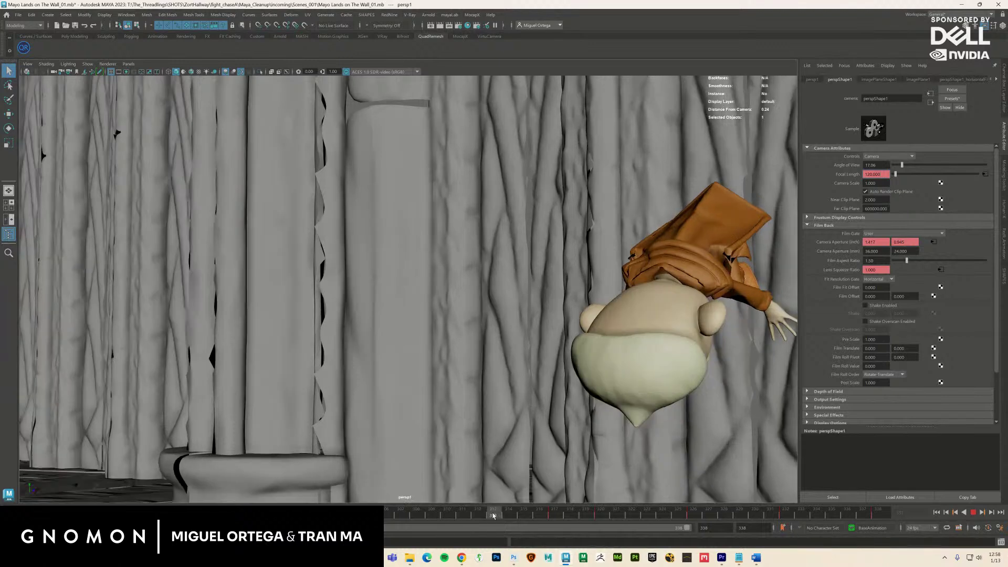
Turn on the resolution gate for the shot camera's view.
left_click(28, 63)
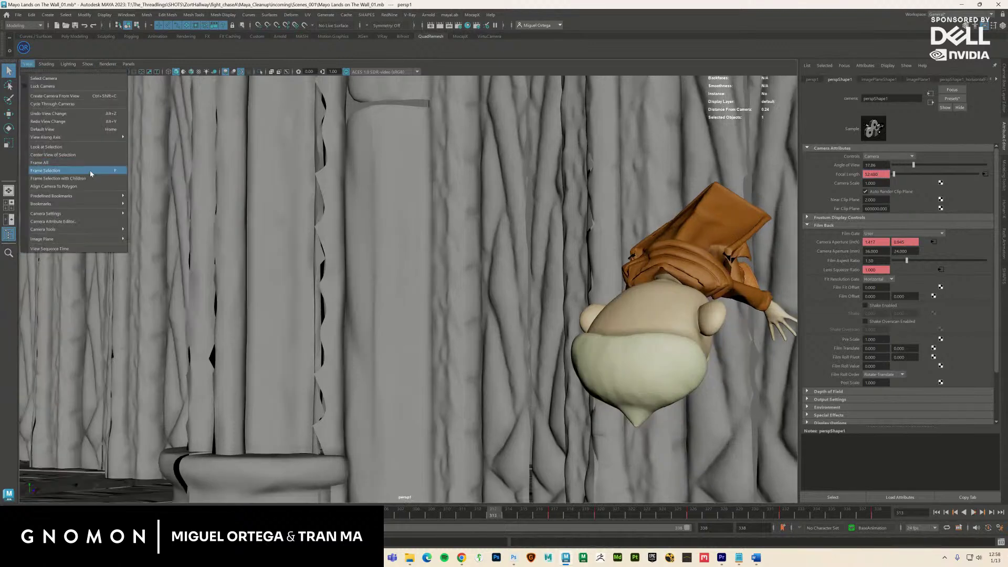
mouse_move(140, 215)
left_click(152, 261)
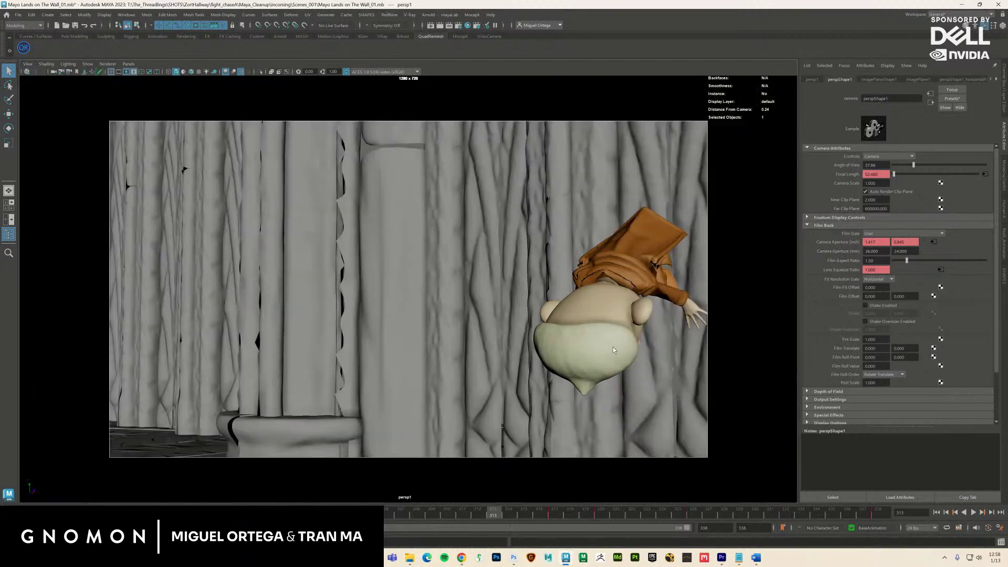
Reframe the shot camera on the flying character at frames 313, 317 and 320.
middle_click_drag(642, 359, 628, 355, "alt")
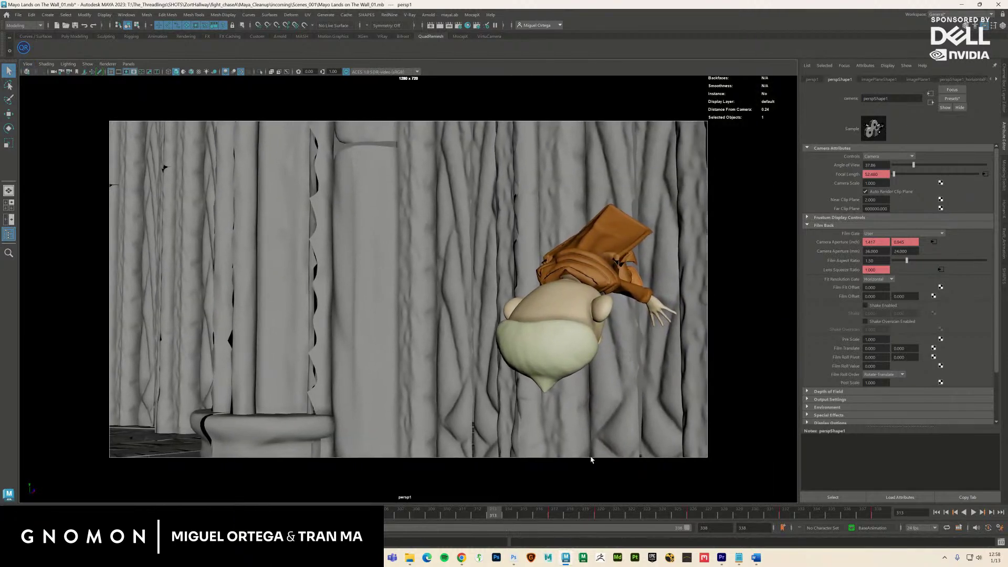
left_click_drag(534, 515, 556, 515)
middle_click_drag(643, 405, 616, 402, "alt")
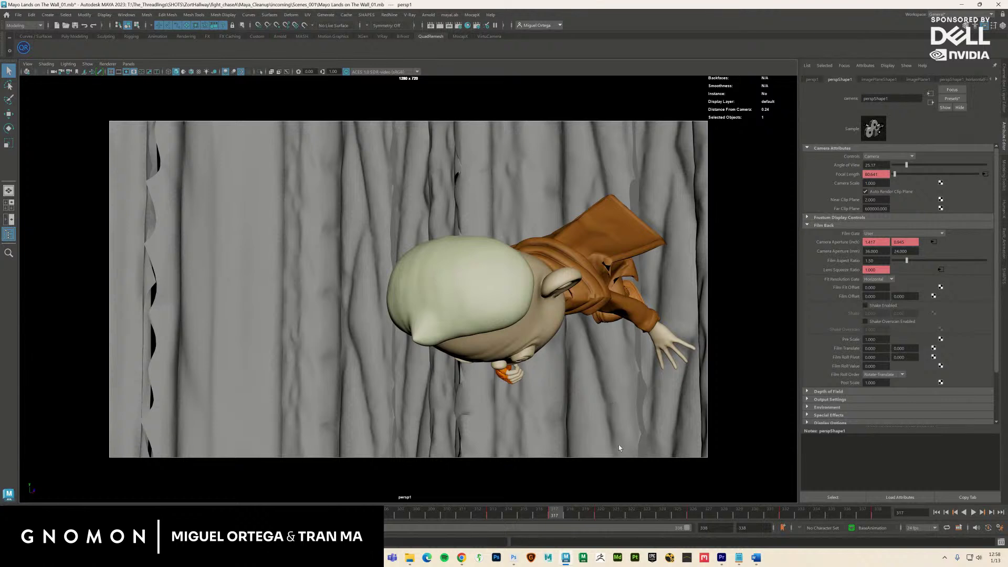
left_click_drag(562, 518, 606, 516)
middle_click_drag(619, 381, 606, 378, "alt")
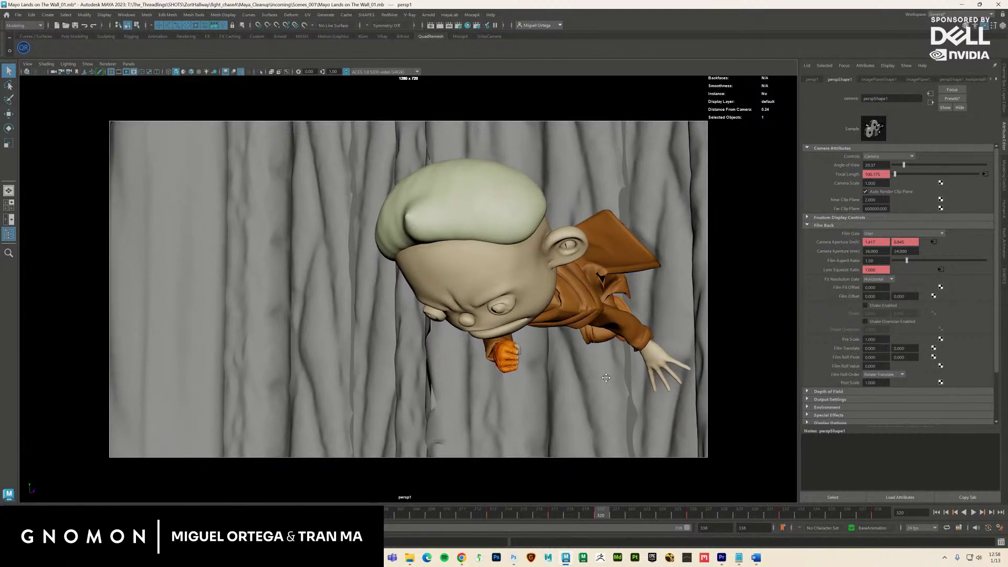
Scrub back toward the start and play the shot to check the reframed camera move.
left_click_drag(602, 516, 409, 534)
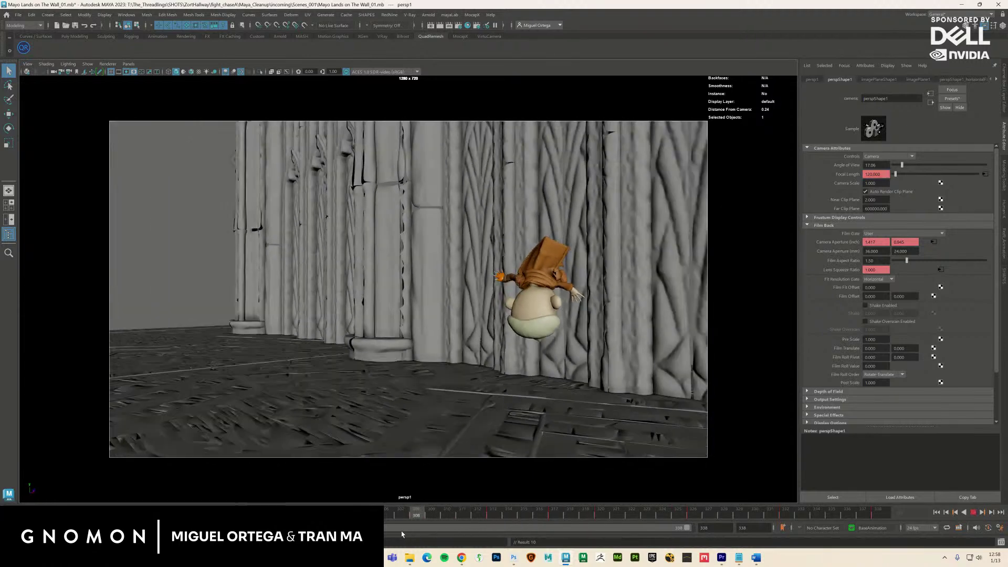
left_click(973, 513)
left_click(973, 513)
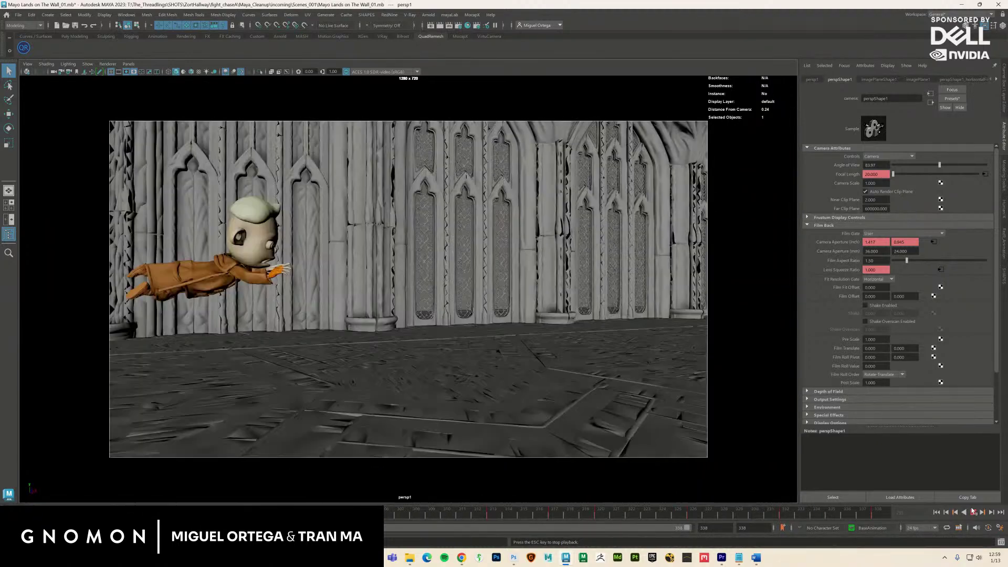
left_click(972, 511)
Shift the camera's keys in the 311–321 range two frames later.
left_click_drag(478, 516, 603, 515)
key("super")
left_click(684, 470)
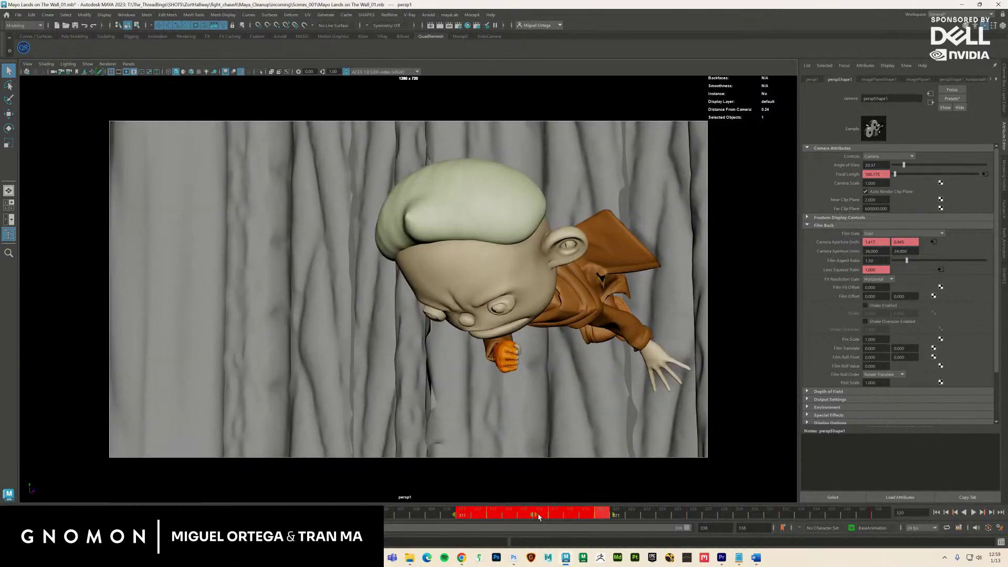
left_click_drag(533, 515, 565, 517)
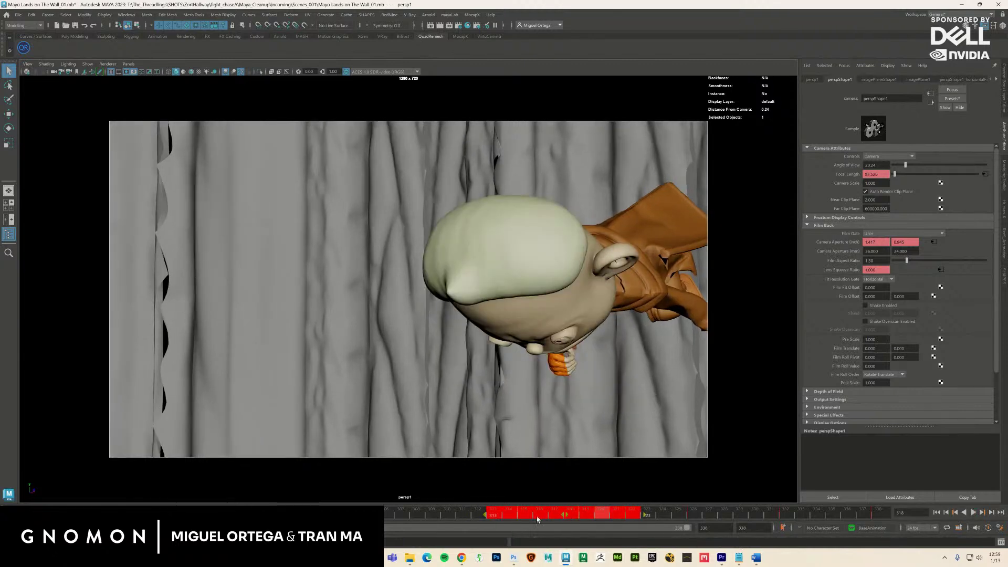
Reframe the camera on the character and key it a few frames before 319, and adjust its framing at frame 319.
left_click_drag(470, 516, 524, 516)
middle_click_drag(653, 413, 593, 416, "alt")
key("s")
left_click_drag(532, 513, 583, 513)
middle_click_drag(633, 436, 629, 434, "alt")
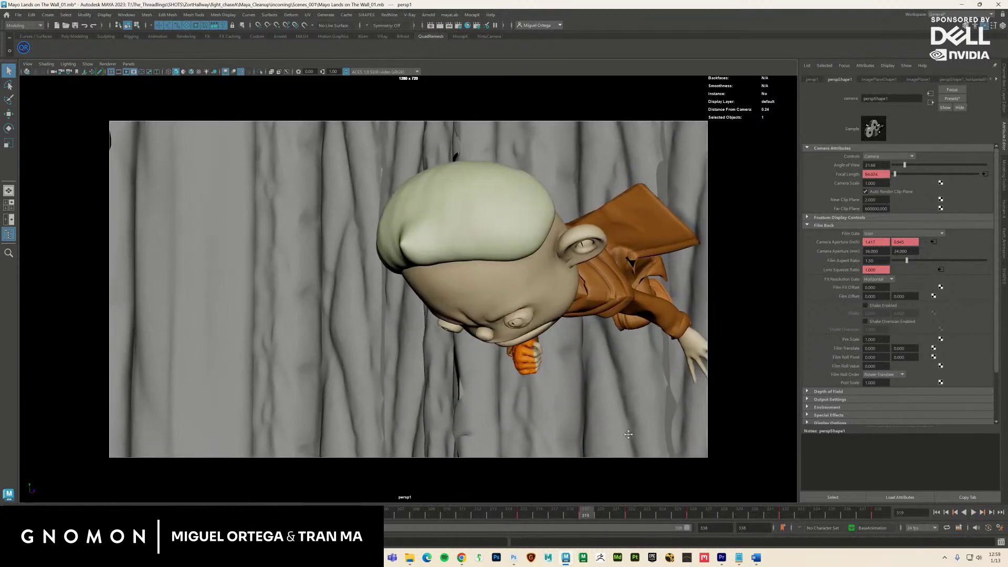
Reframe and key the camera a few frames before 326, and adjust its framing on the character's face at frame 326.
left_click(624, 517)
left_click(629, 509)
middle_click_drag(642, 427, 637, 435, "alt")
key("s")
left_click_drag(655, 515, 692, 516)
middle_click_drag(645, 432, 647, 432, "alt")
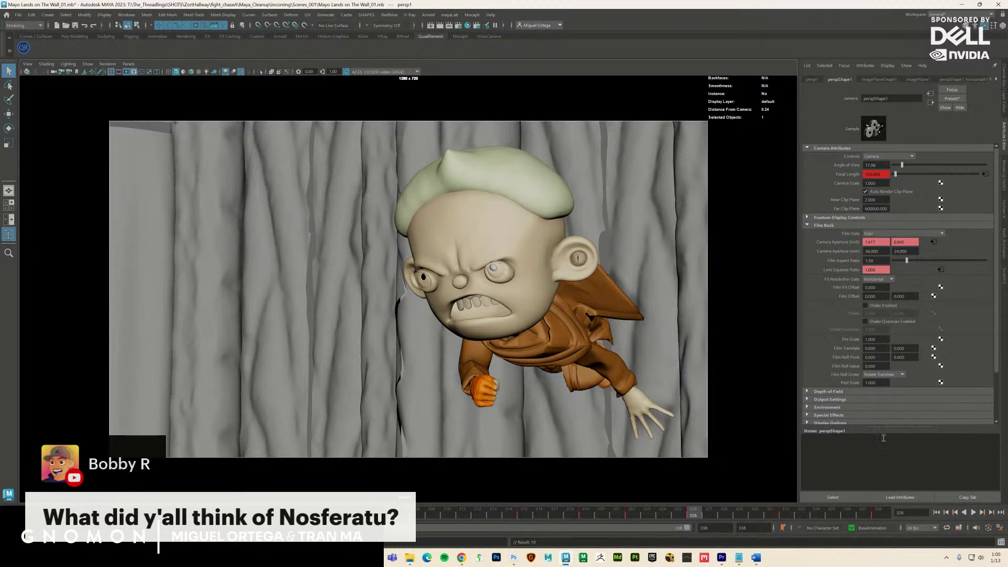
Return to the first frame and play the shot to check the revised camera framing.
left_click(938, 512)
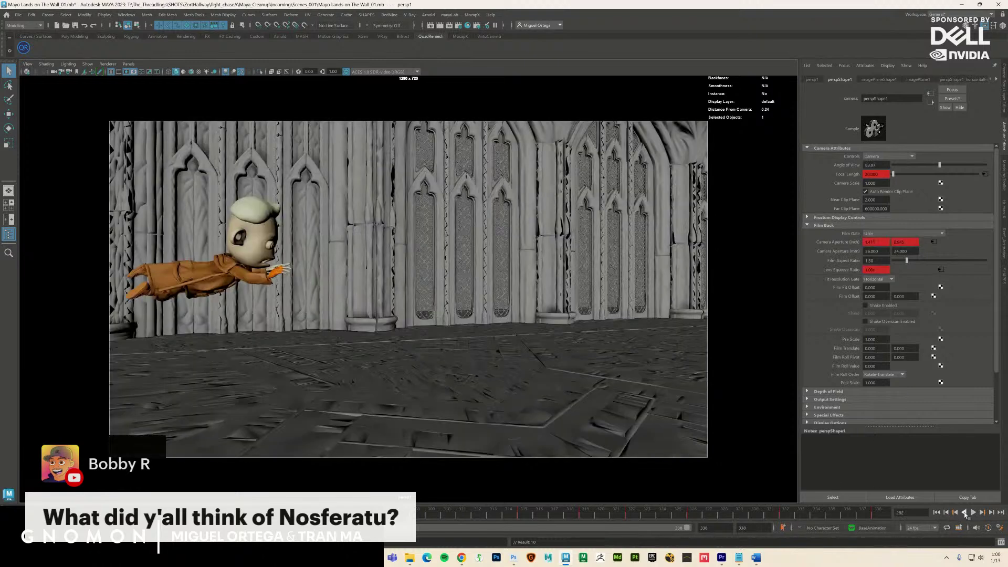
left_click(974, 513)
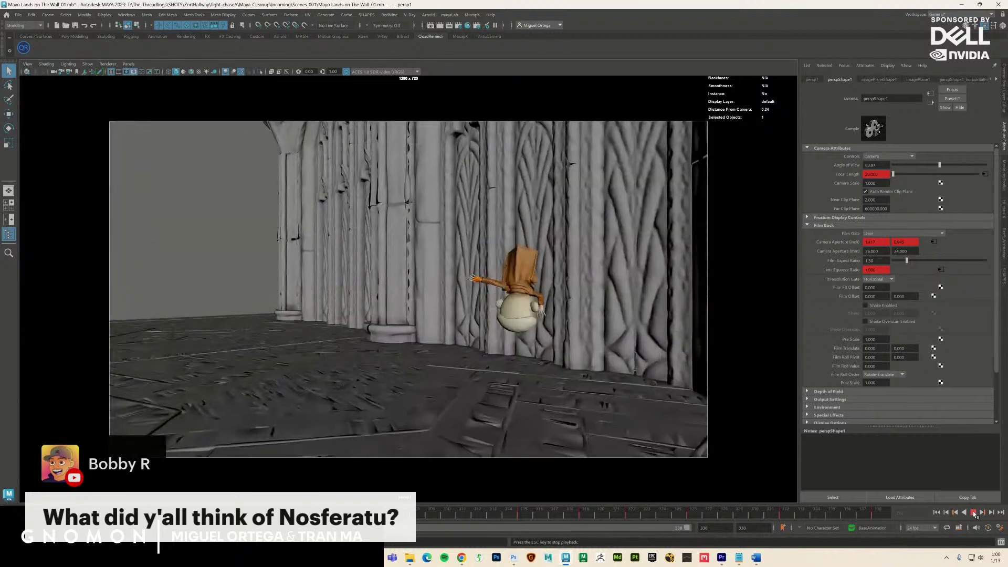
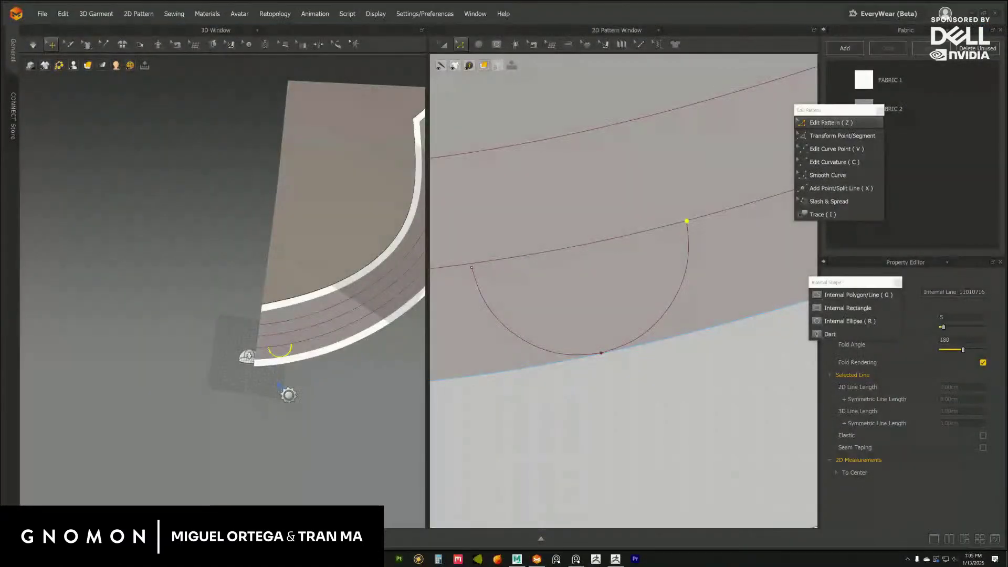
In Marvelous Designer, move both endpoints of the semicircular internal line onto the lowest offset line of the curved band.
middle_click_drag(566, 254, 610, 254)
middle_click_drag(563, 276, 632, 281)
scroll(600, 275, "up", 2)
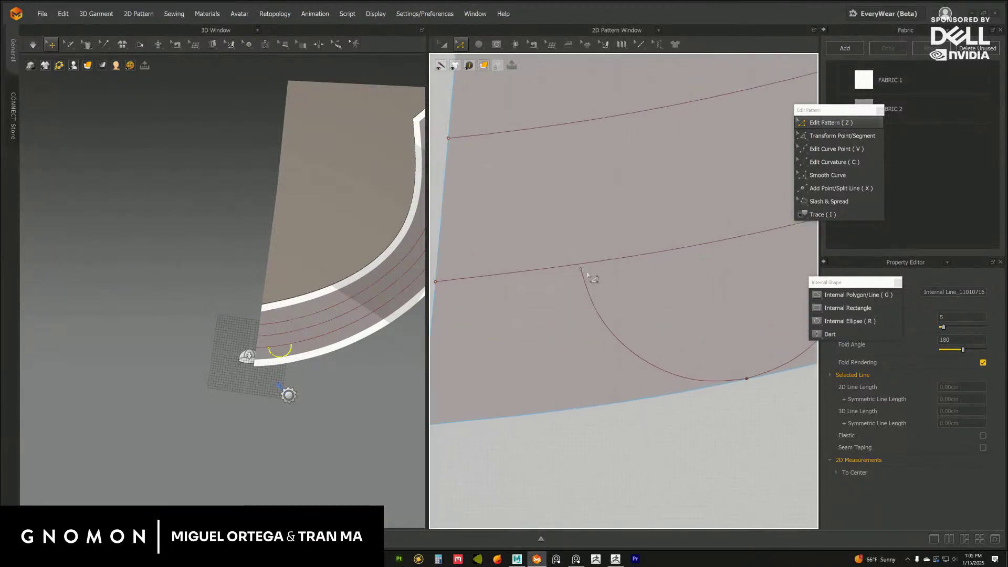
left_click_drag(583, 271, 579, 265)
scroll(612, 301, "up", 5)
left_click_drag(704, 230, 727, 234)
scroll(699, 250, "down", 4)
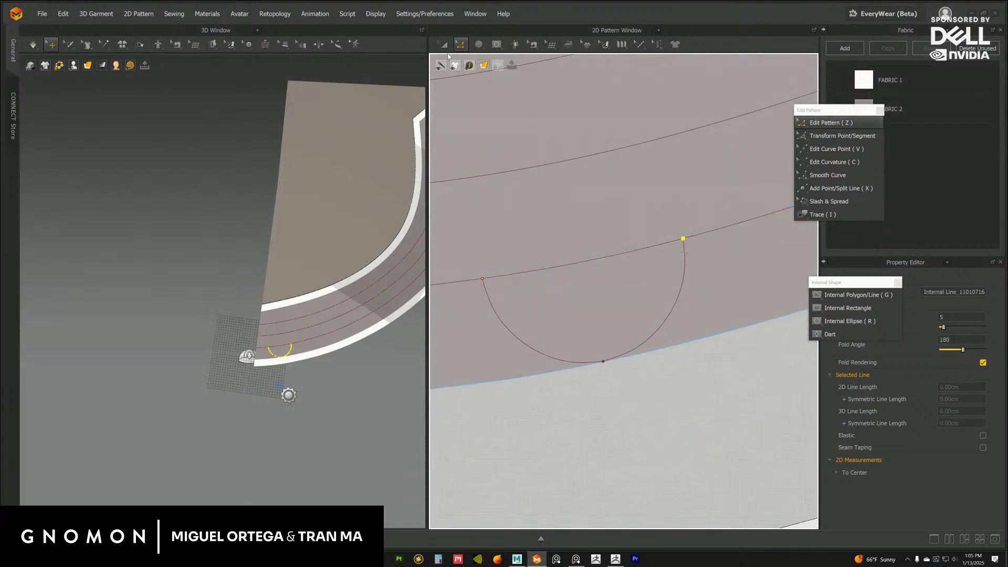
Copy the whole semicircular line and paste it into the row above, offset along the curved band.
left_click(442, 44)
left_click(682, 263)
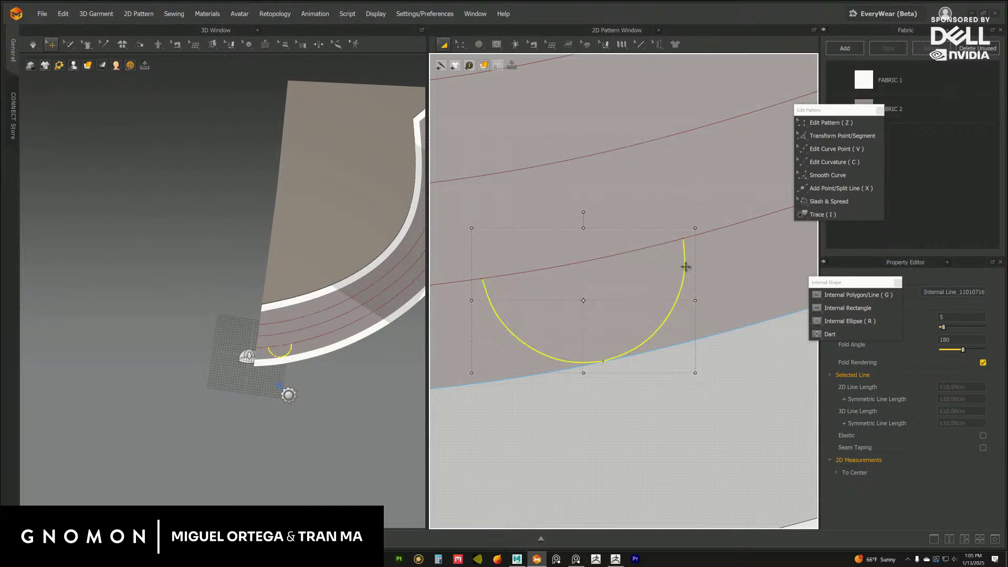
scroll(646, 268, "down", 4)
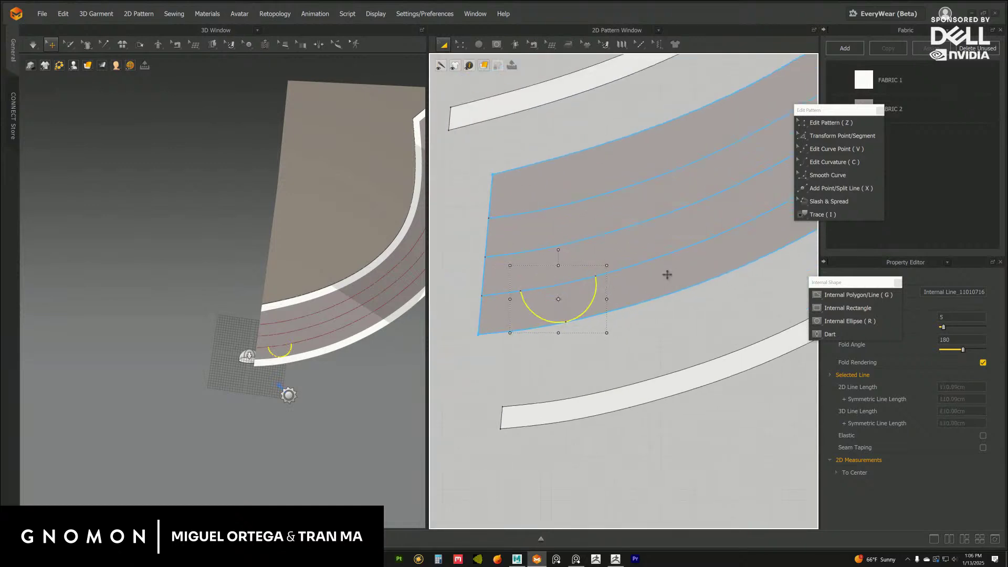
key("ctrl+c")
key("ctrl+v")
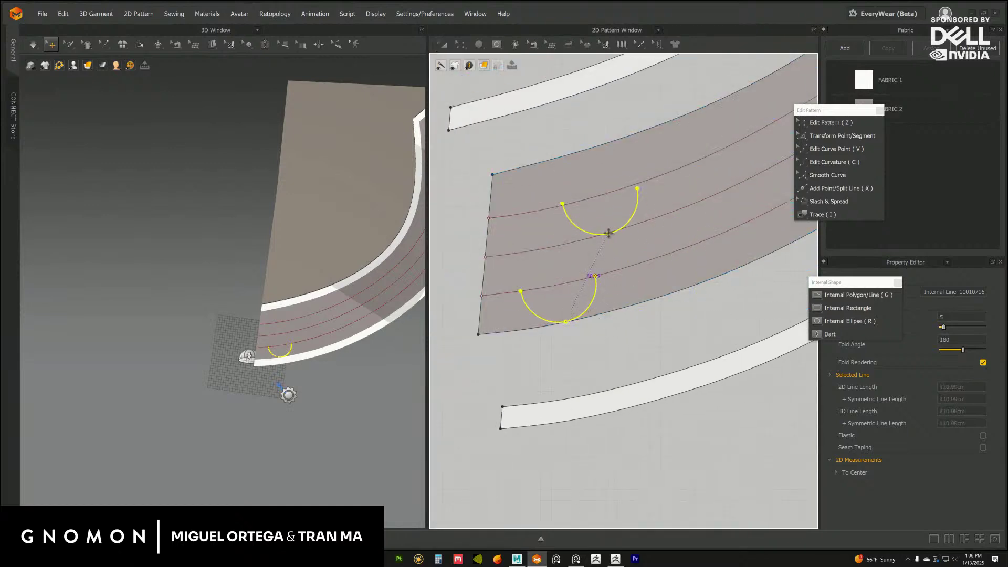
left_click(636, 264)
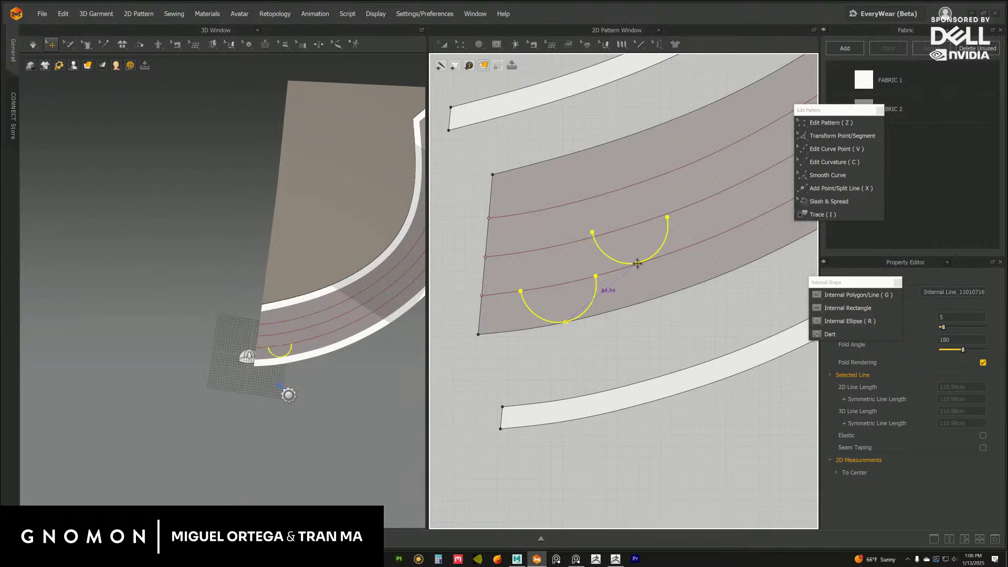
left_click(652, 327)
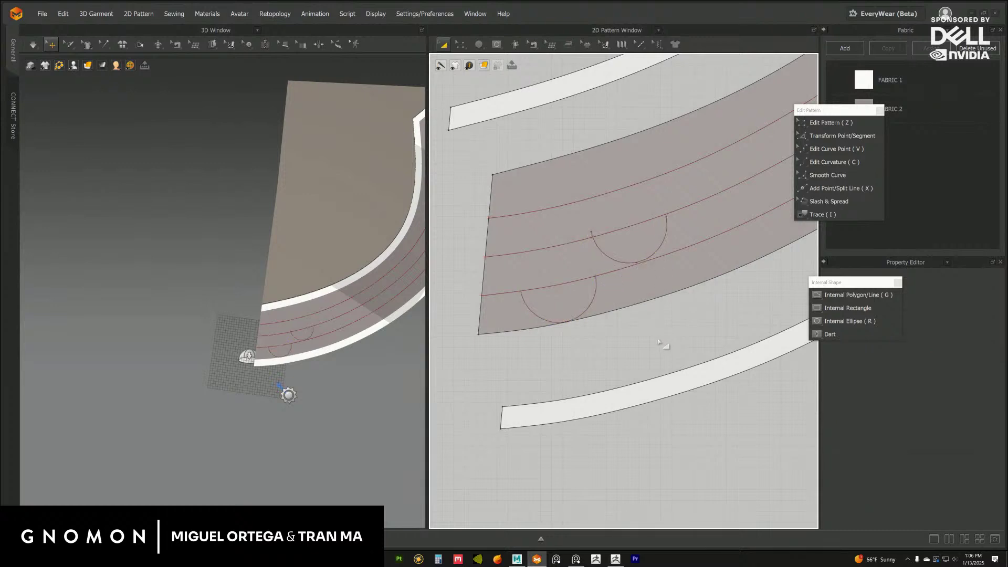
Rotate the second-row semicircle slightly counterclockwise and nudge it to fit between its two offset lines.
scroll(643, 258, "up", 3)
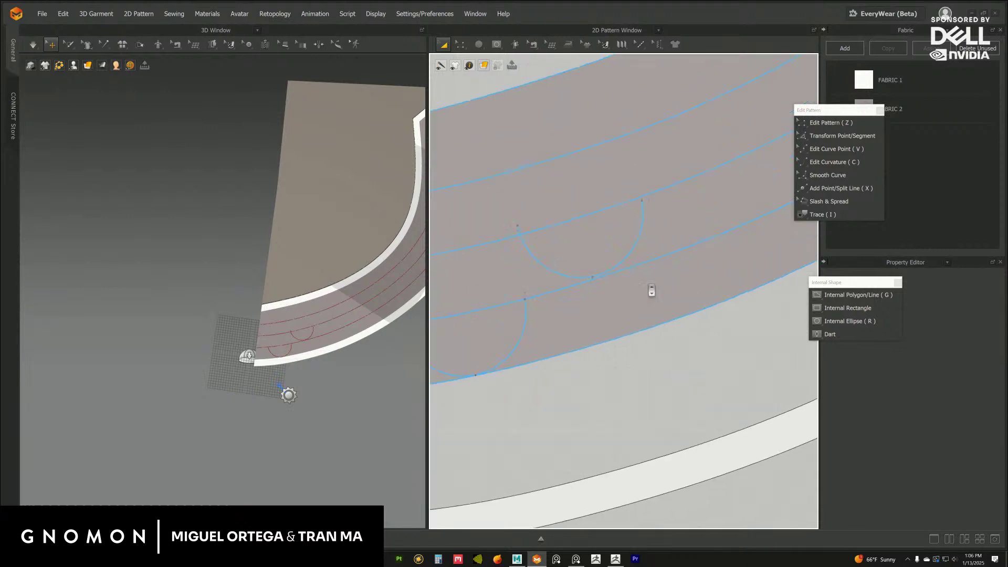
left_click(642, 233)
middle_click_drag(661, 216, 696, 226)
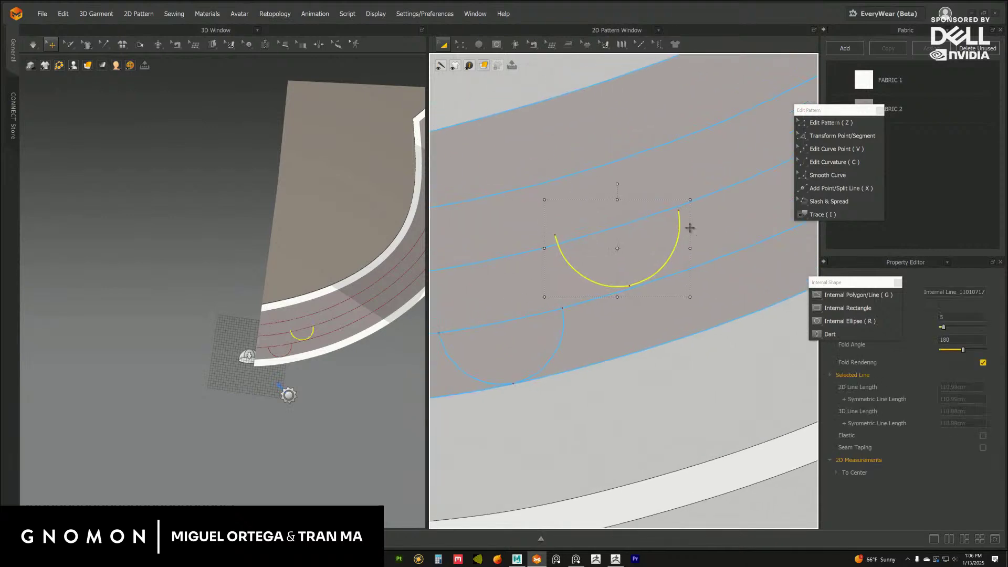
scroll(607, 198, "up", 1)
left_click_drag(616, 176, 611, 180)
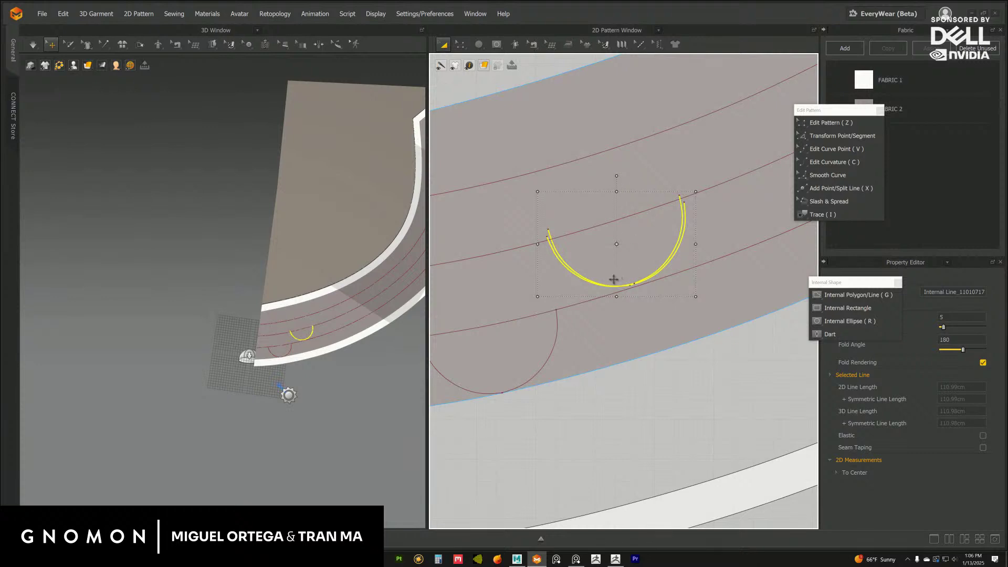
scroll(614, 279, "up", 3)
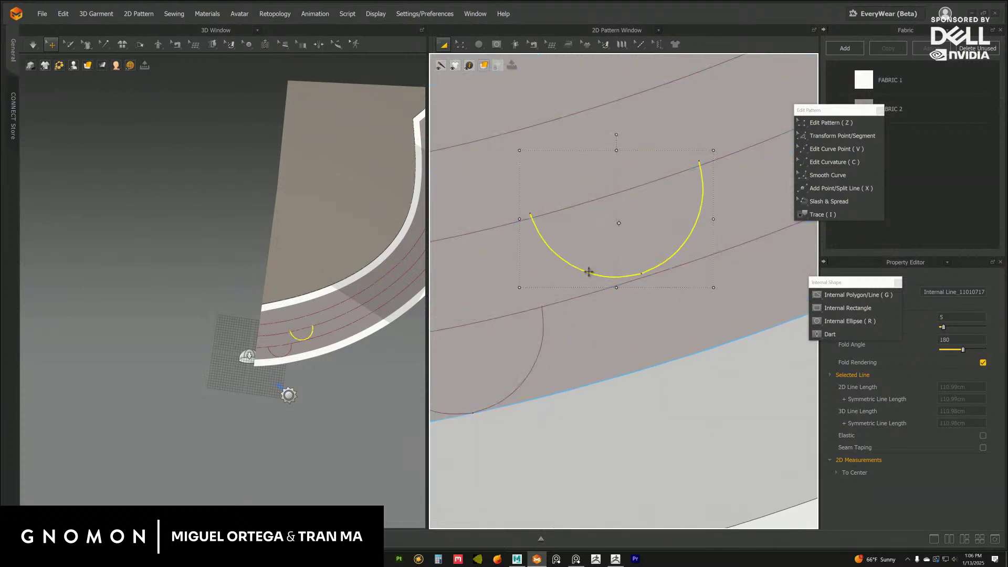
left_click_drag(588, 272, 592, 277)
left_click_drag(624, 317, 625, 318)
scroll(639, 326, "down", 5)
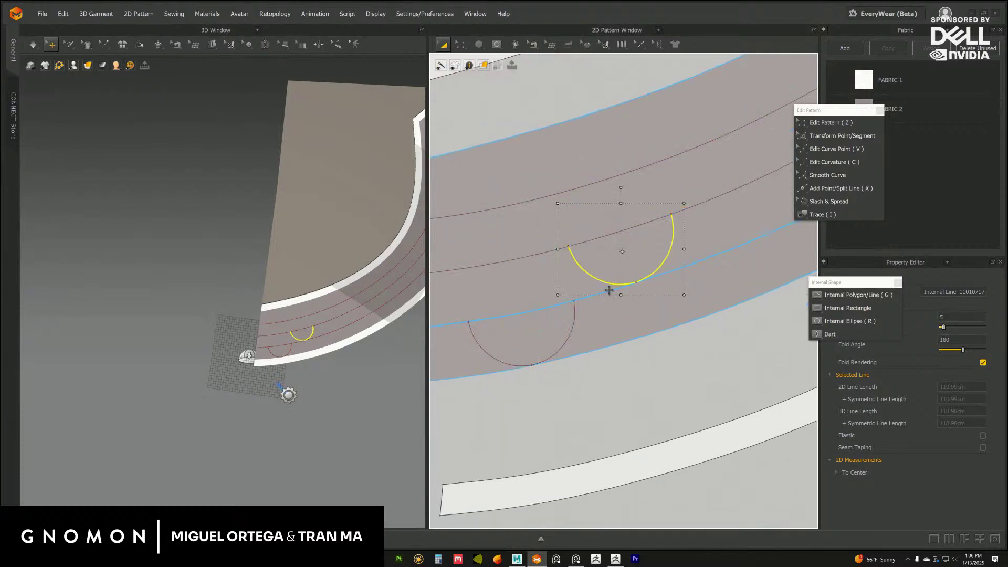
Paste another copy of the semicircle into the third row of the curved band.
key("ctrl+v")
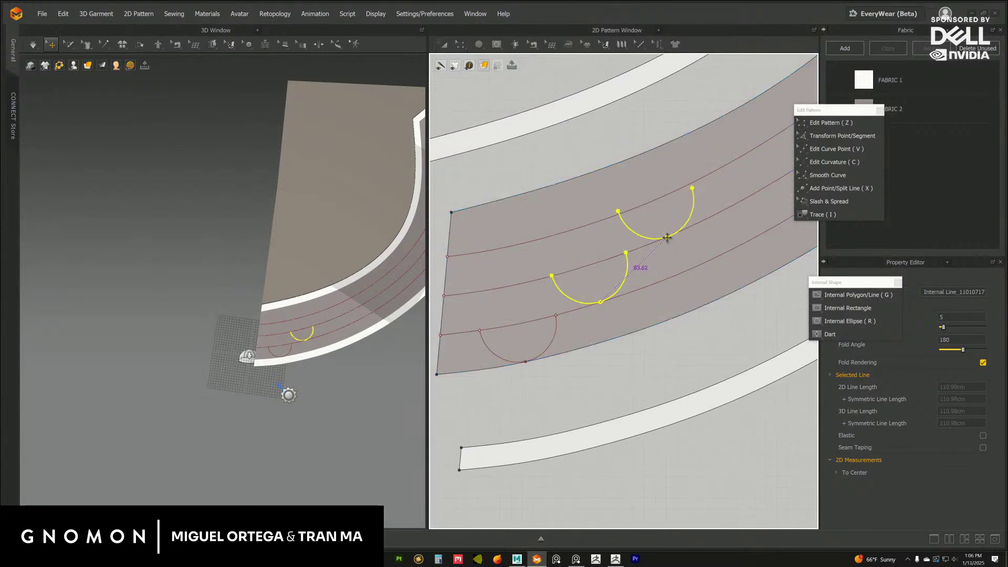
left_click(665, 238)
middle_click_drag(691, 222, 644, 250)
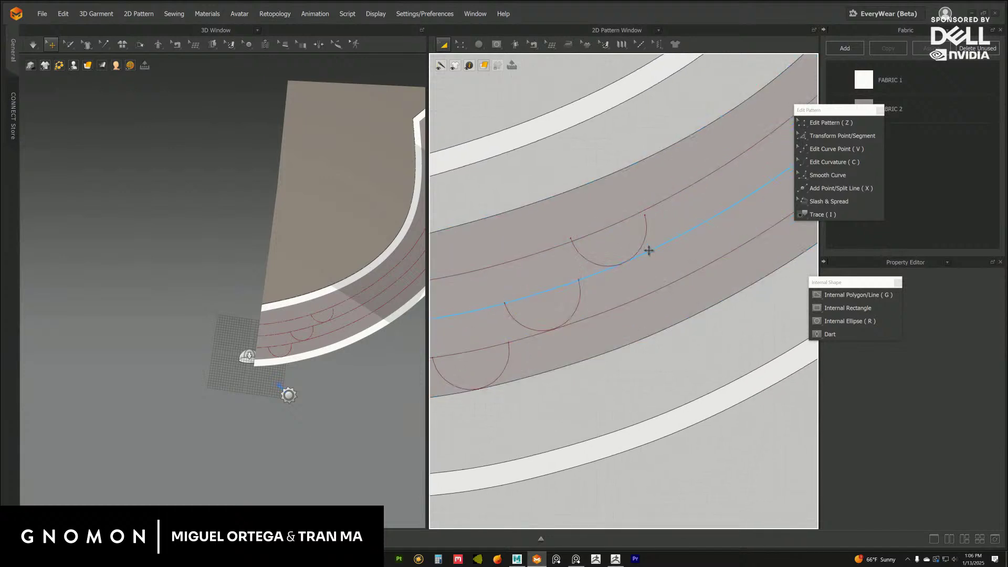
scroll(378, 385, "down", 3)
Rotate the third-row semicircle slightly counterclockwise so its ends follow the offset line.
right_click_drag(338, 369, 297, 356)
middle_click_drag(620, 251, 652, 229)
scroll(612, 248, "up", 2)
left_click(646, 207)
scroll(652, 230, "down", 1)
left_click_drag(637, 171, 634, 171)
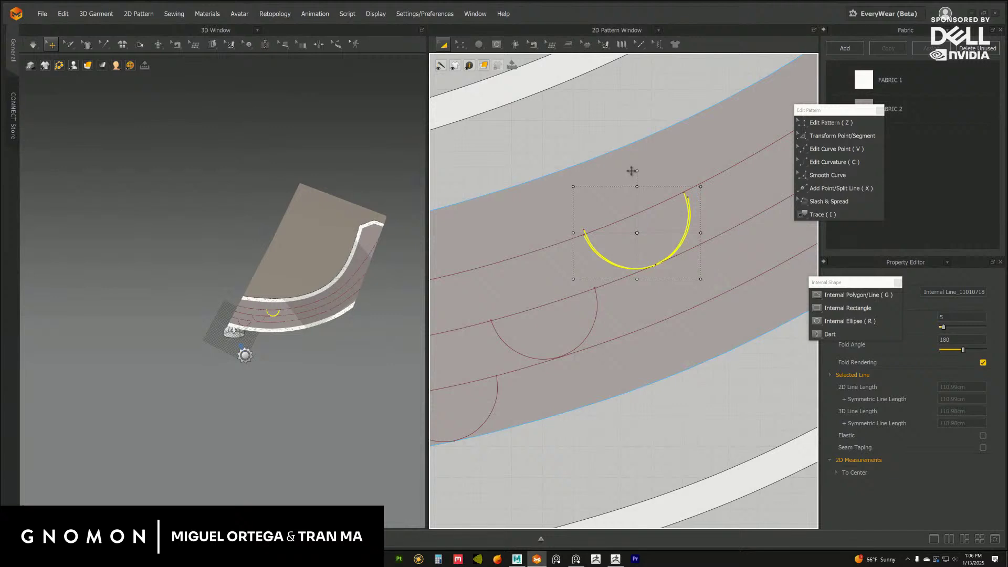
left_click(662, 392)
scroll(663, 273, "down", 2)
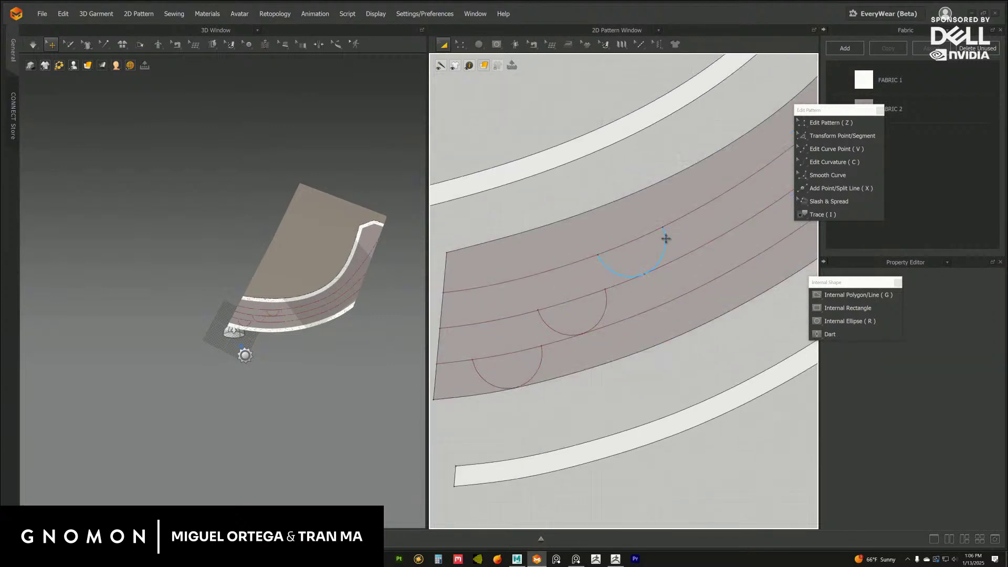
Copy the third-row semicircle and paste it into the uppermost row, against the band's upper edge.
left_click(665, 240)
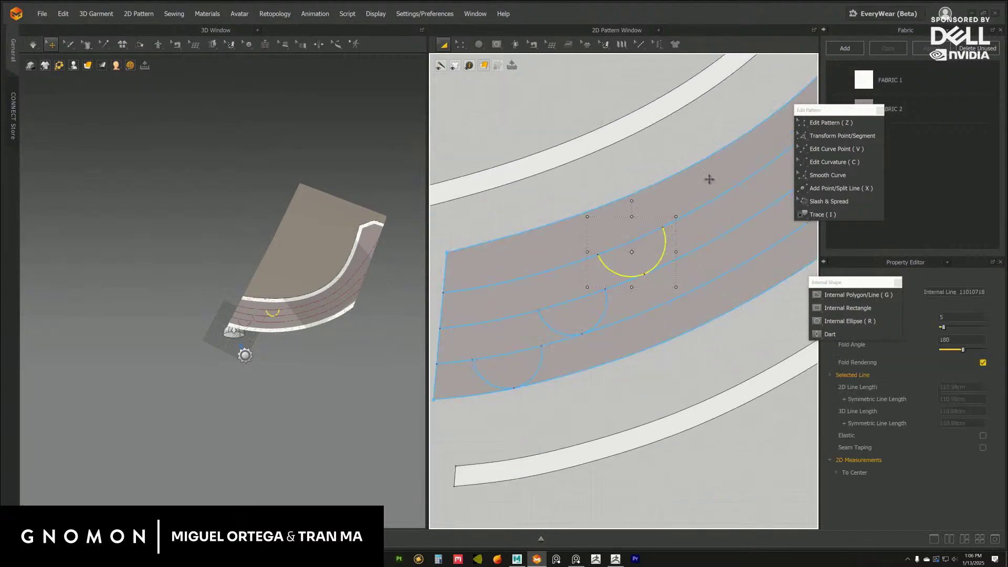
middle_click_drag(713, 180, 660, 209)
key("ctrl+c")
key("ctrl+v")
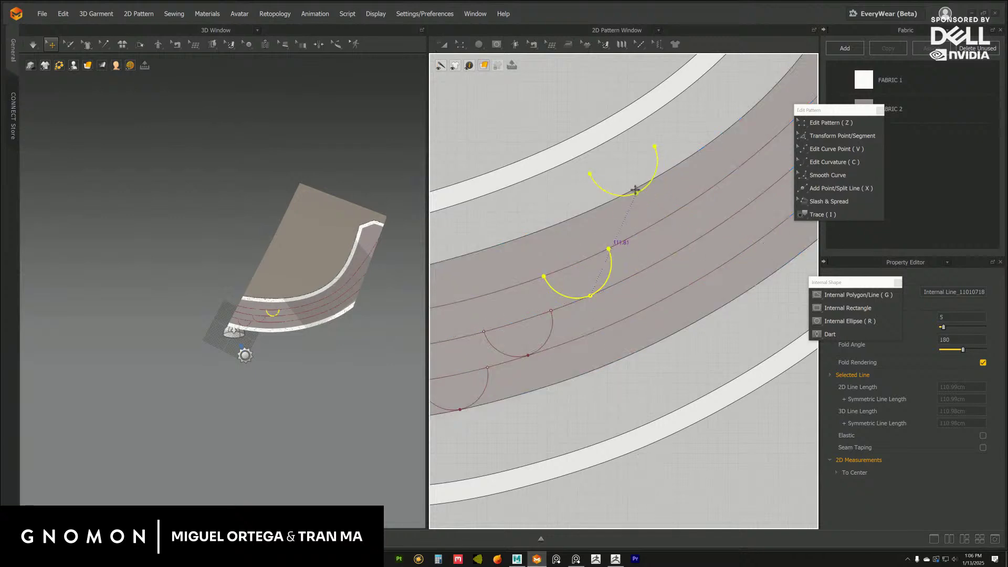
left_click(644, 217)
key("a")
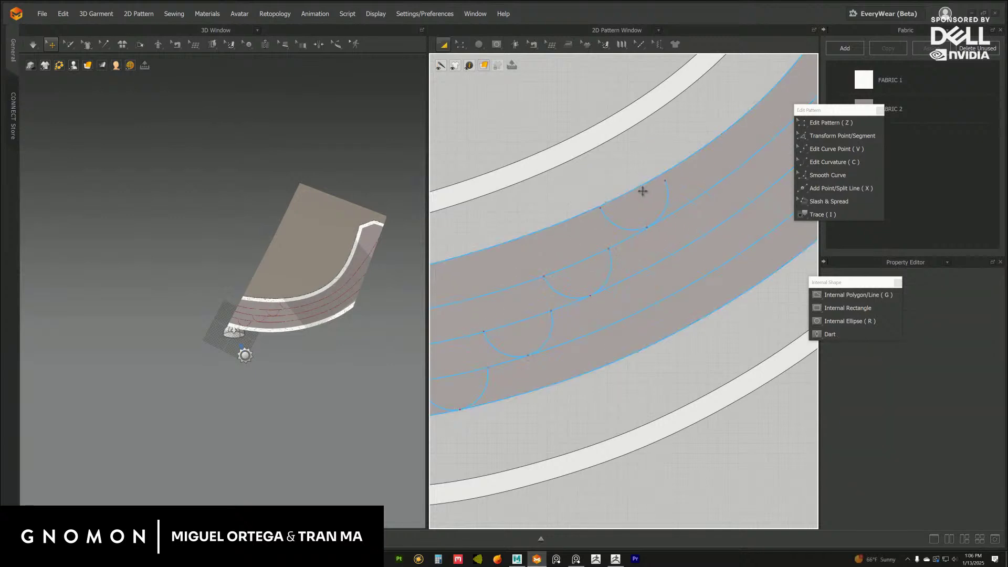
scroll(348, 335, "up", 3)
Copy the second-row semicircle and paste it into the third row, near the band's short straight end.
right_click_drag(387, 361, 342, 356)
middle_click_drag(622, 248, 610, 252)
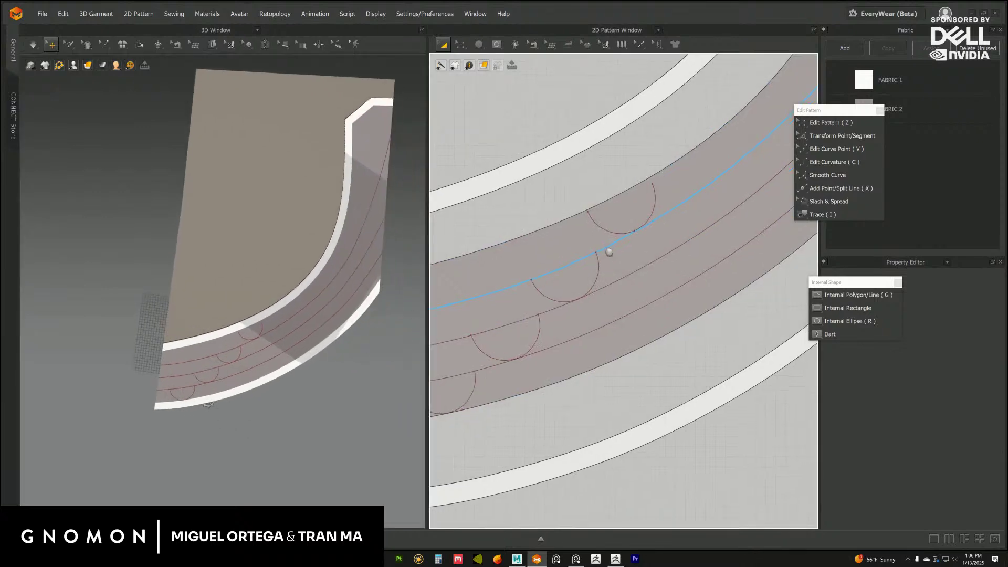
left_click(655, 195)
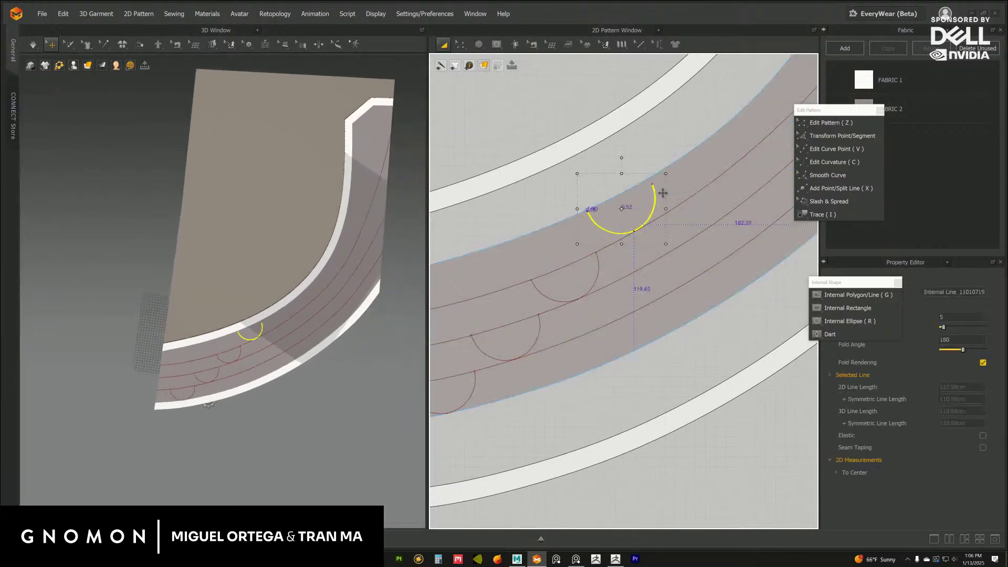
middle_click_drag(570, 249, 617, 234)
middle_click_drag(533, 318, 596, 276)
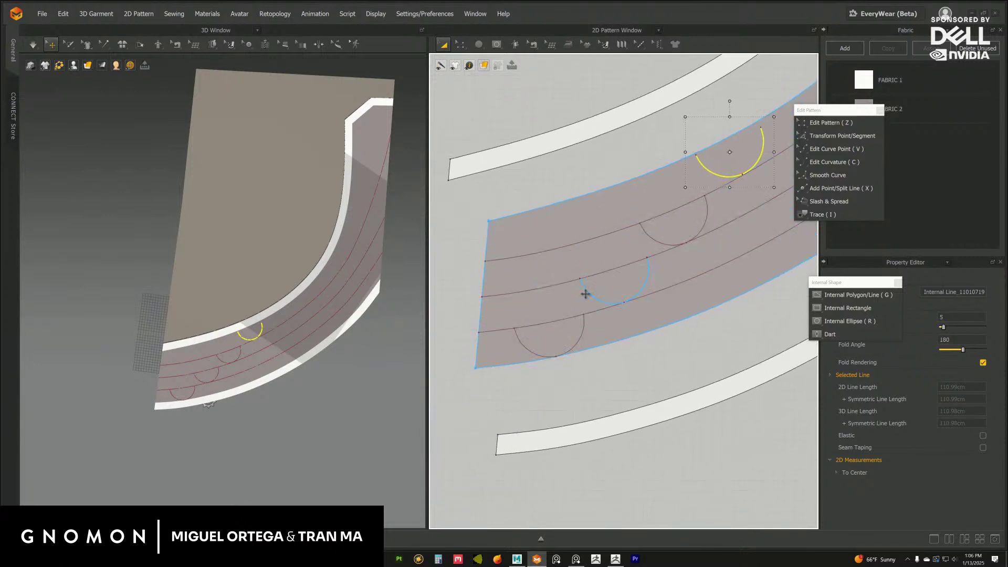
left_click(585, 294)
right_click_drag(630, 255, 591, 265)
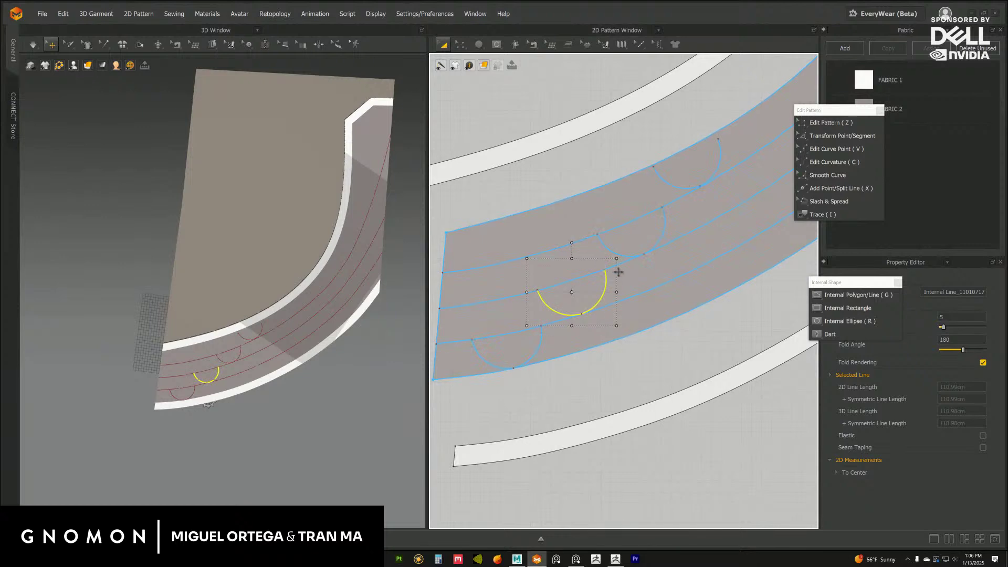
key("ctrl+c")
key("ctrl+v")
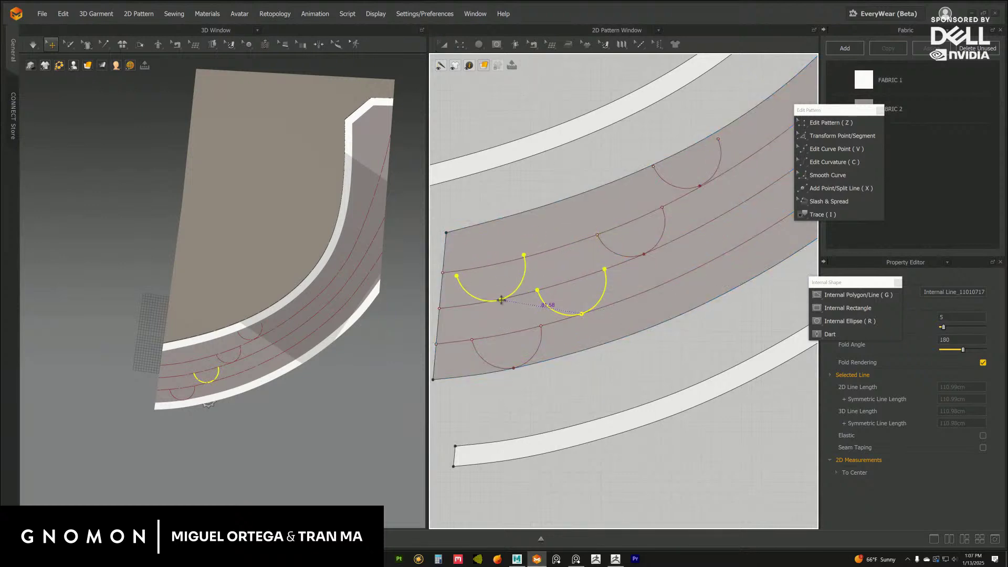
key("a")
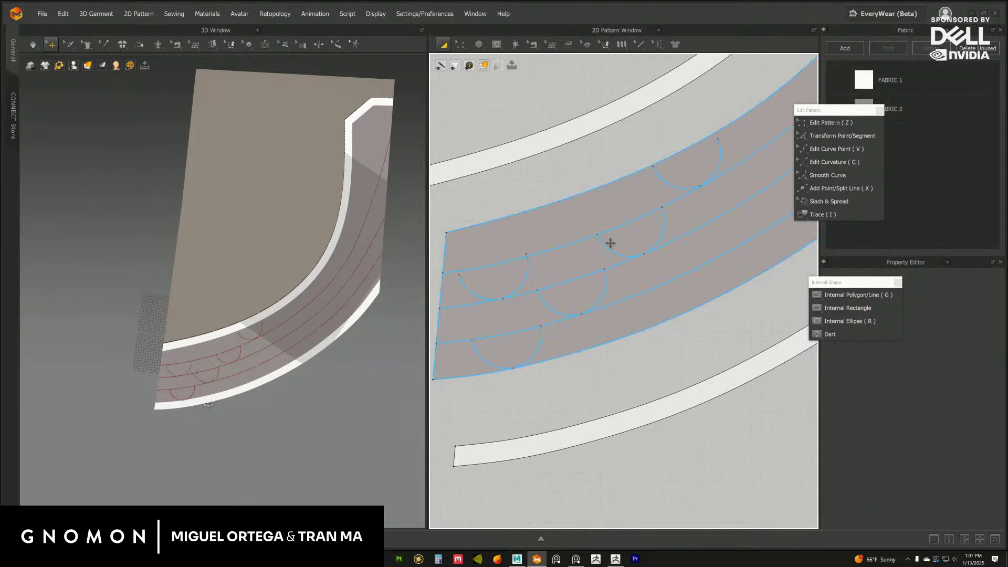
scroll(338, 370, "down", 3)
right_click_drag(320, 352, 361, 332)
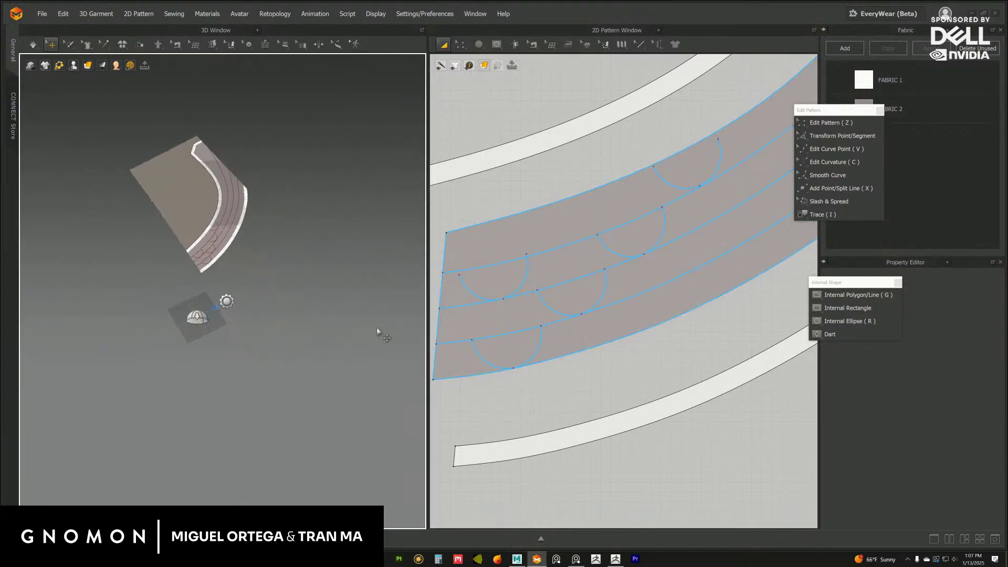
scroll(675, 301, "down", 1)
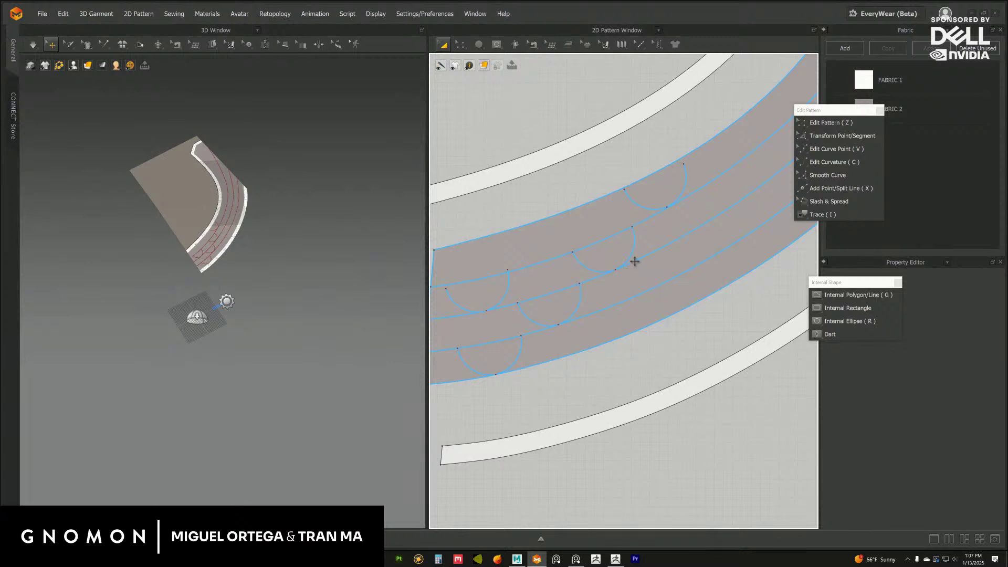
Undo the last semicircle paste and delete the four remaining semicircular lines from the curved band.
key("ctrl+z")
middle_click_drag(599, 281, 608, 284)
key("ctrl+z")
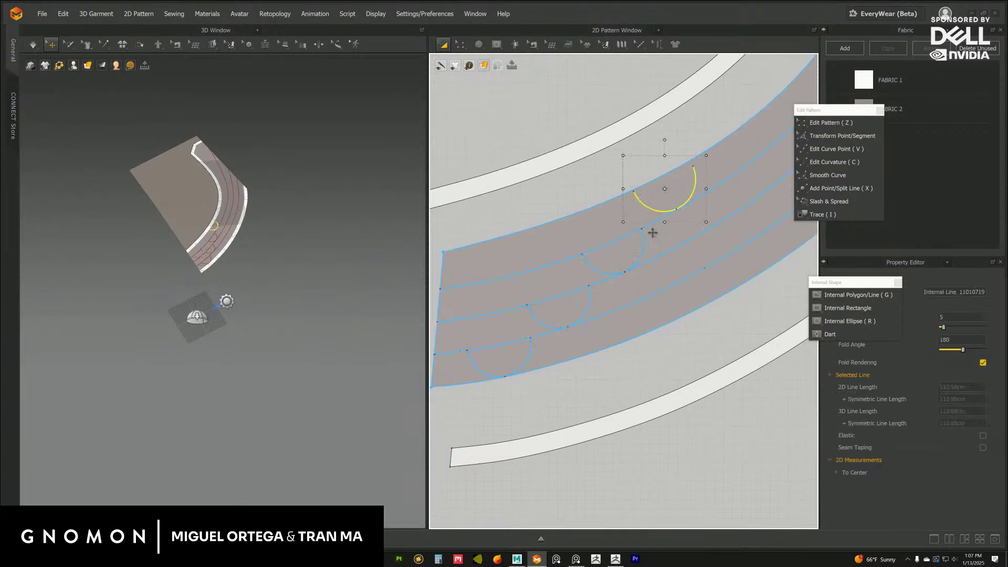
left_click(587, 296)
left_click(642, 239, "shift")
left_click(641, 213, "shift")
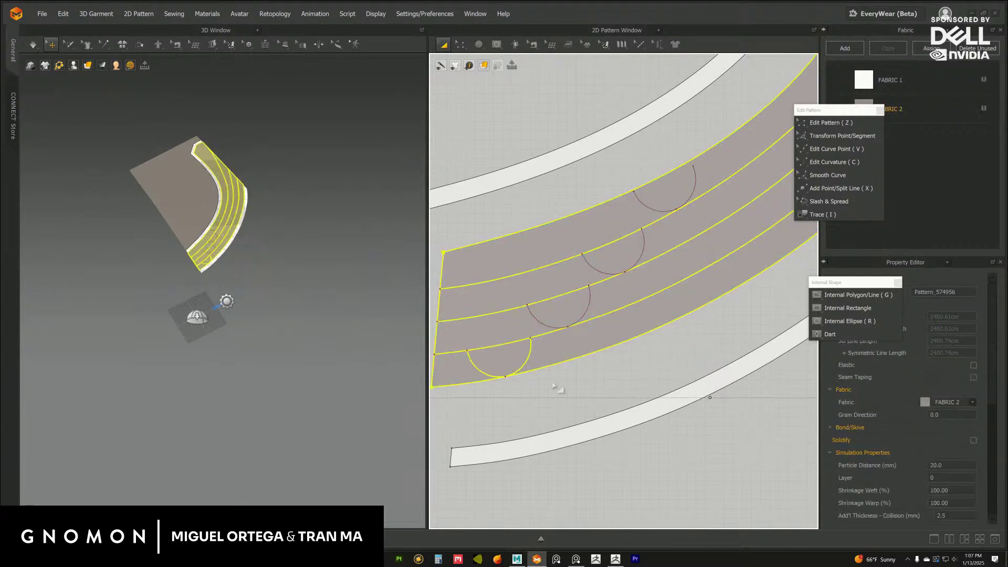
key("Delete")
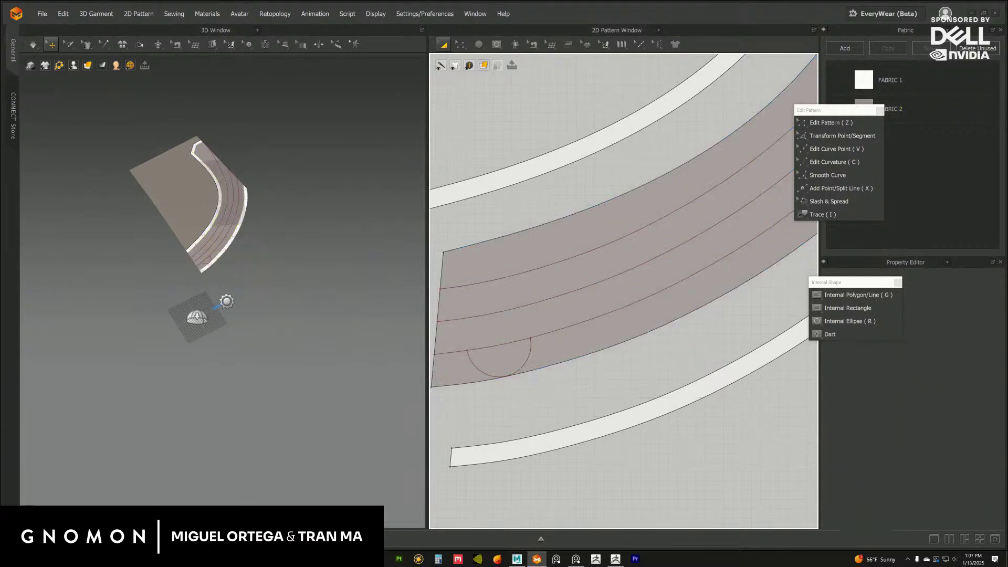
left_click(527, 360)
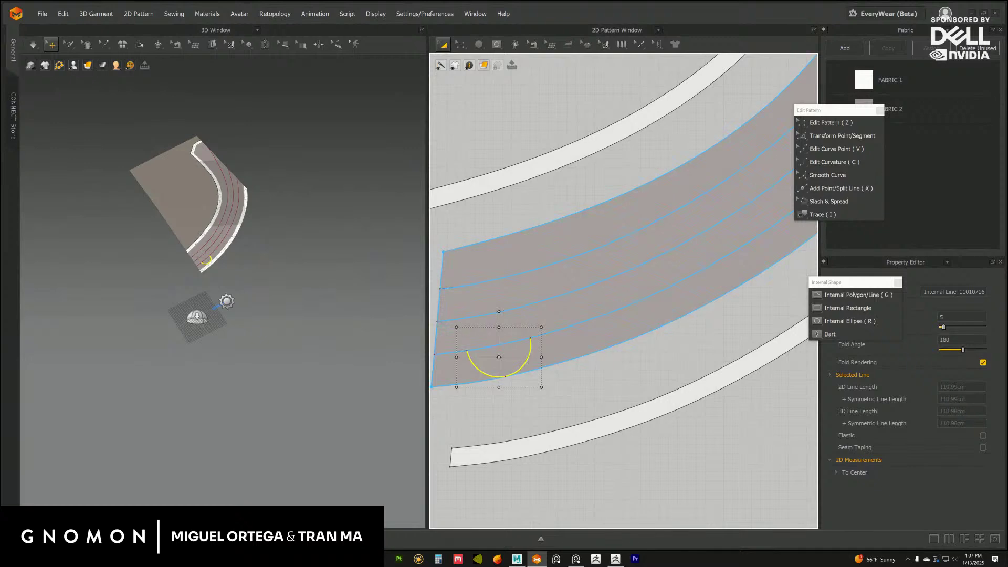
key("Delete")
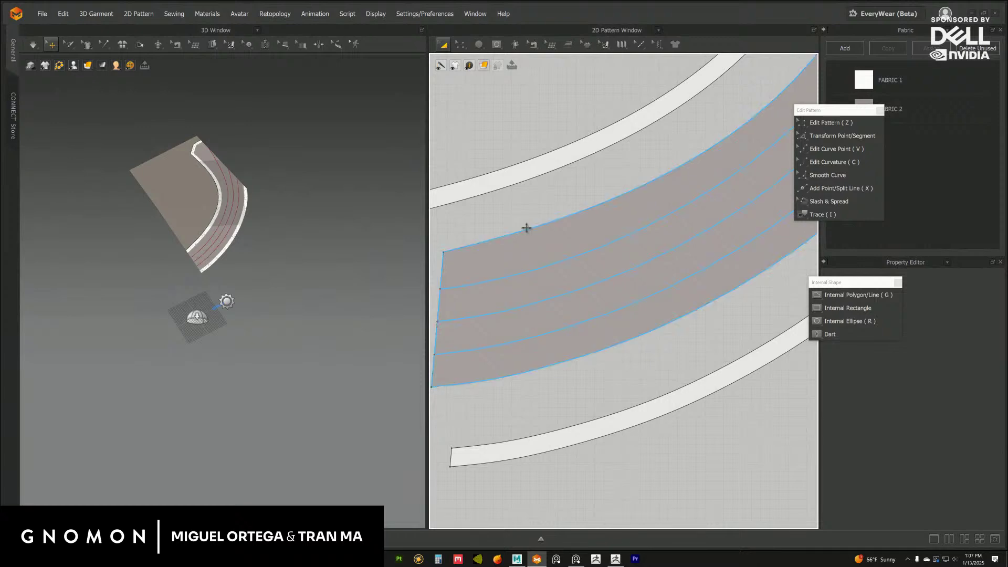
Try a straight diagonal internal line across the full width of the band, and delete it.
scroll(691, 348, "down", 3)
left_click(828, 296)
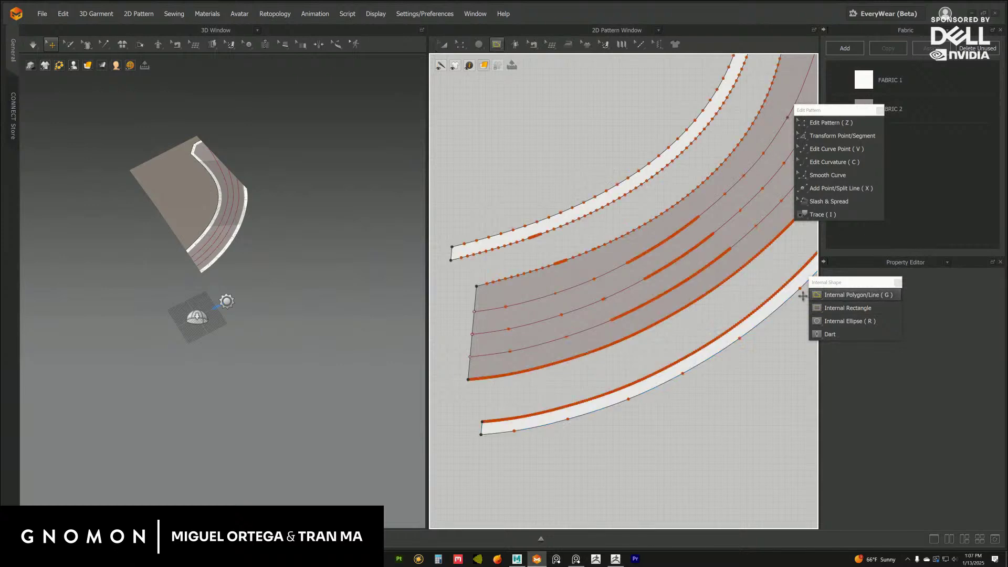
scroll(582, 303, "up", 3)
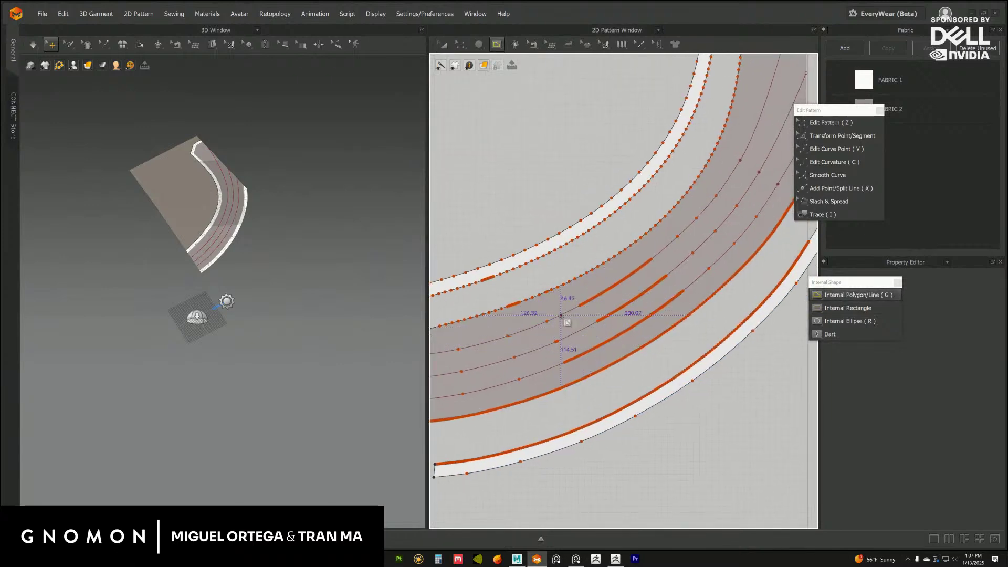
scroll(525, 302, "down", 1)
scroll(524, 302, "down", 2)
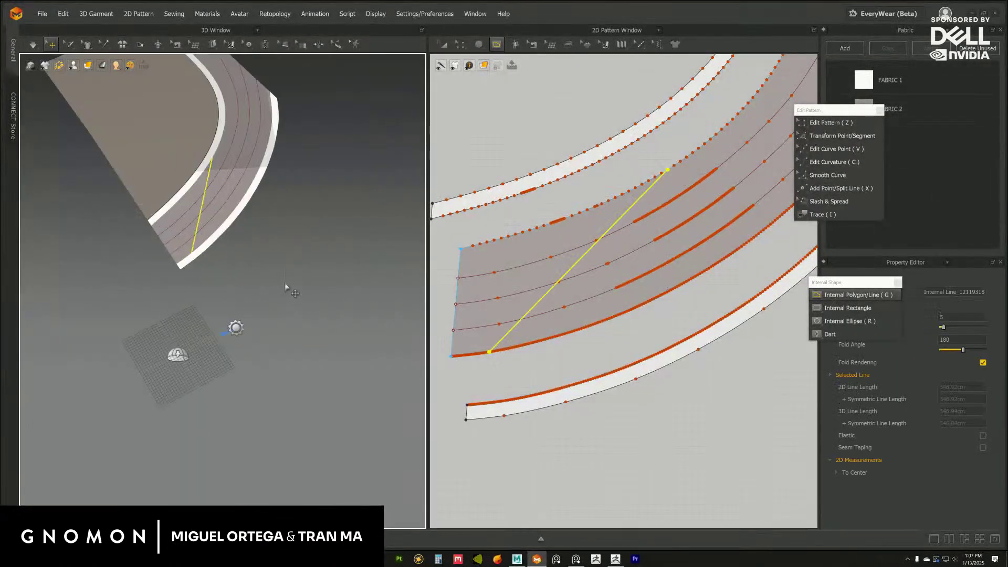
mouse_move(286, 288)
right_mouse_down()
mouse_move(299, 297)
mouse_move(284, 288)
right_mouse_up()
key("Delete")
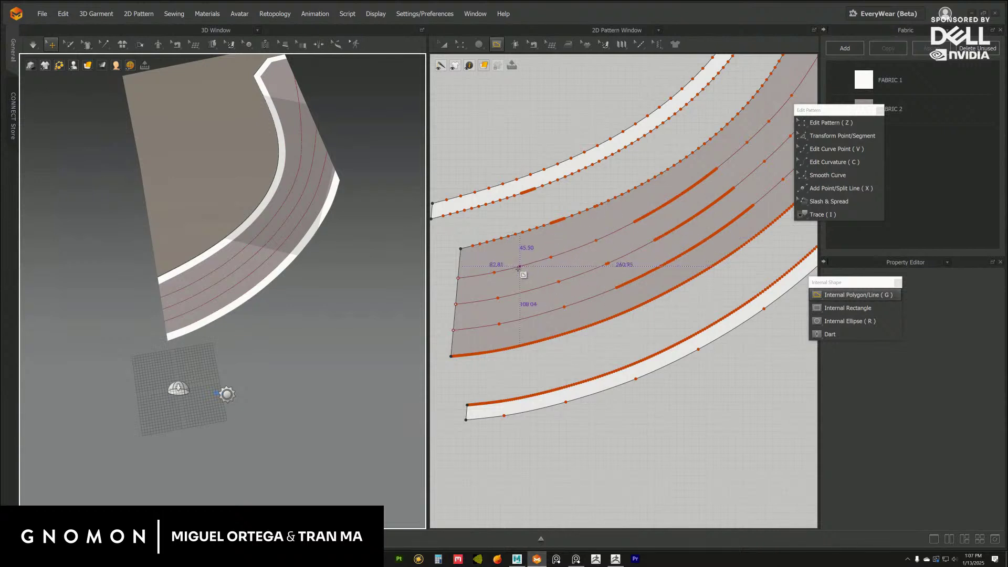
Draw five separate diagonal internal lines along the band, each running between its uppermost and middle offset lines.
left_click(544, 259)
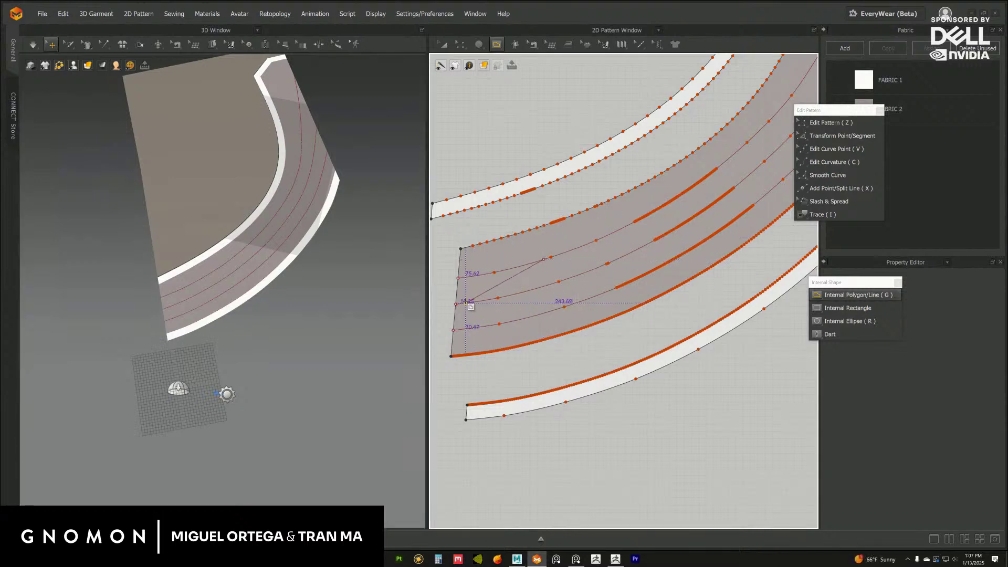
double_click(465, 303)
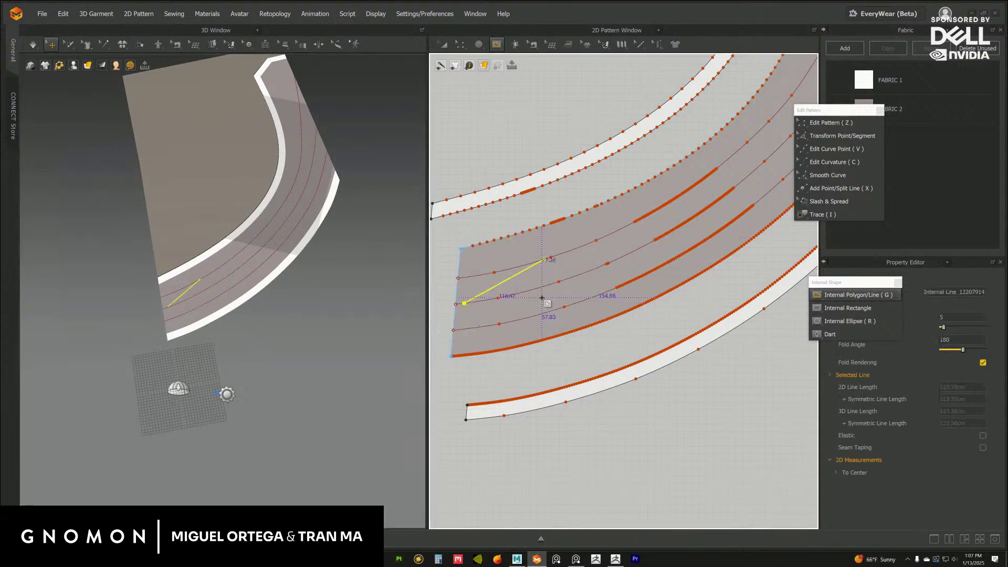
left_click(517, 295)
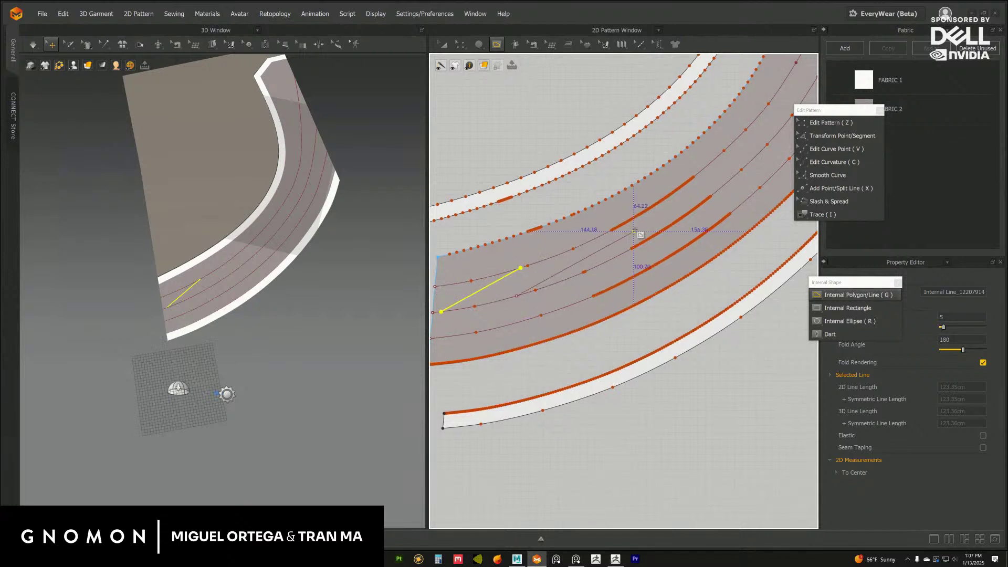
double_click(609, 232)
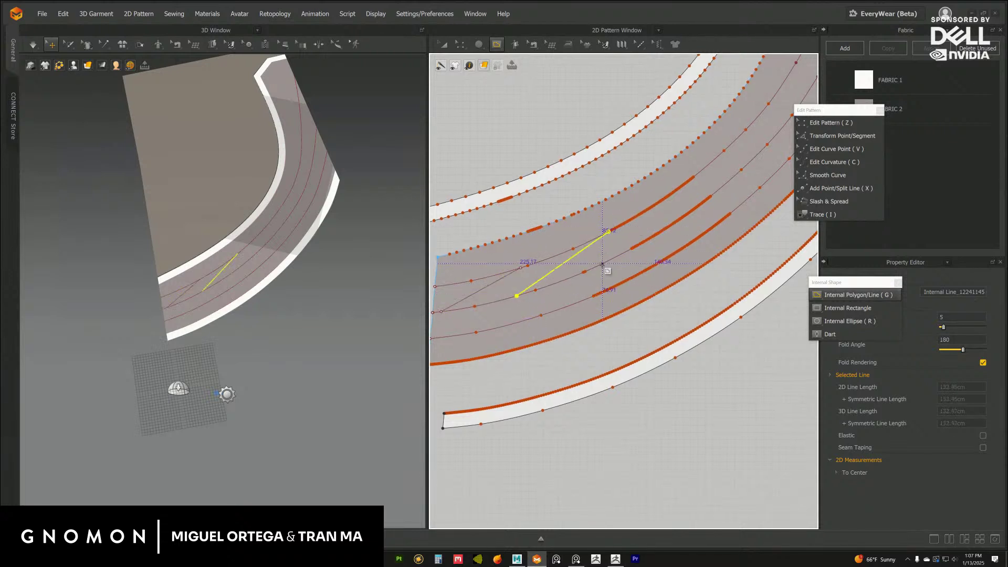
middle_click_drag(630, 226, 594, 246)
left_click(587, 273)
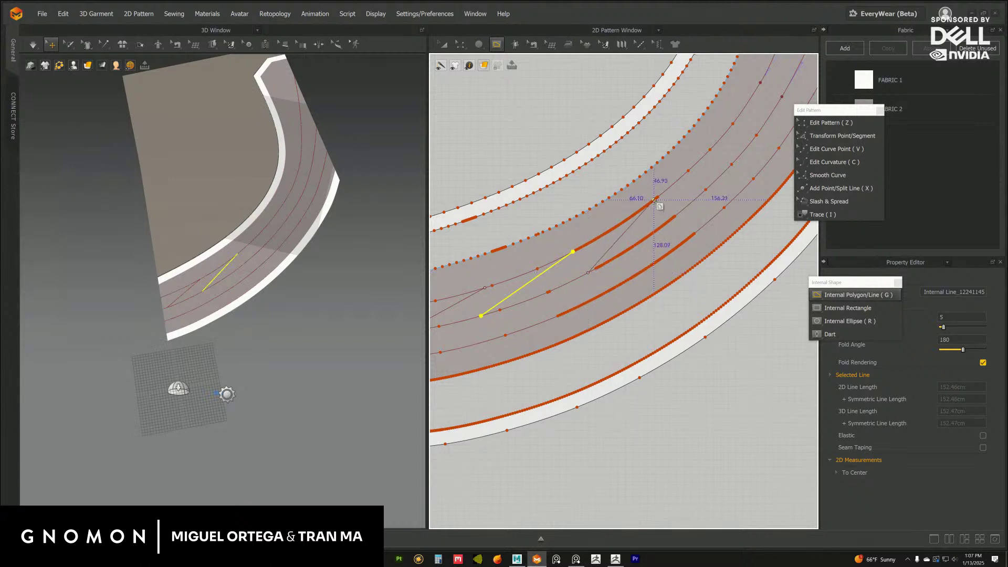
double_click(677, 186)
middle_click_drag(677, 187, 601, 265)
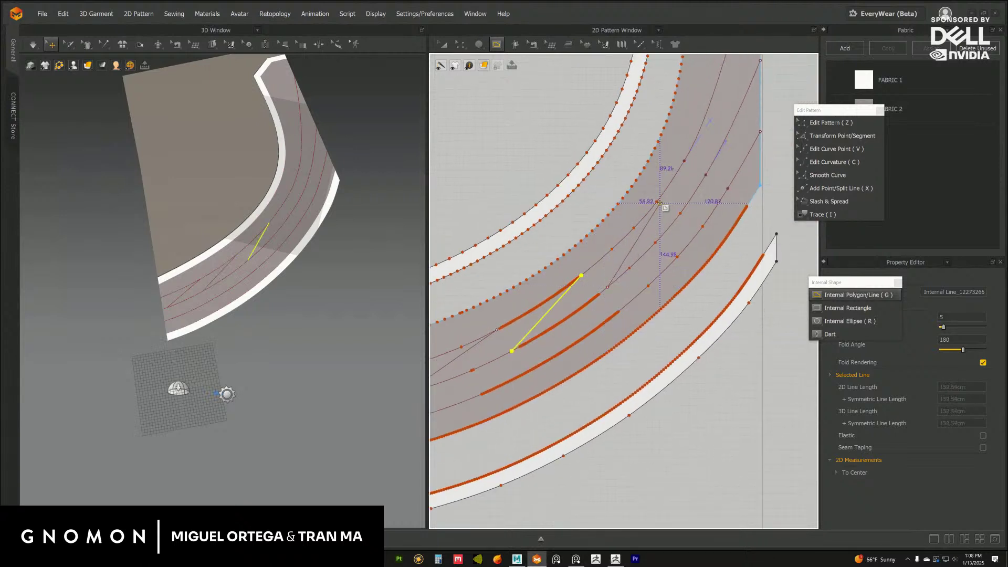
double_click(663, 193)
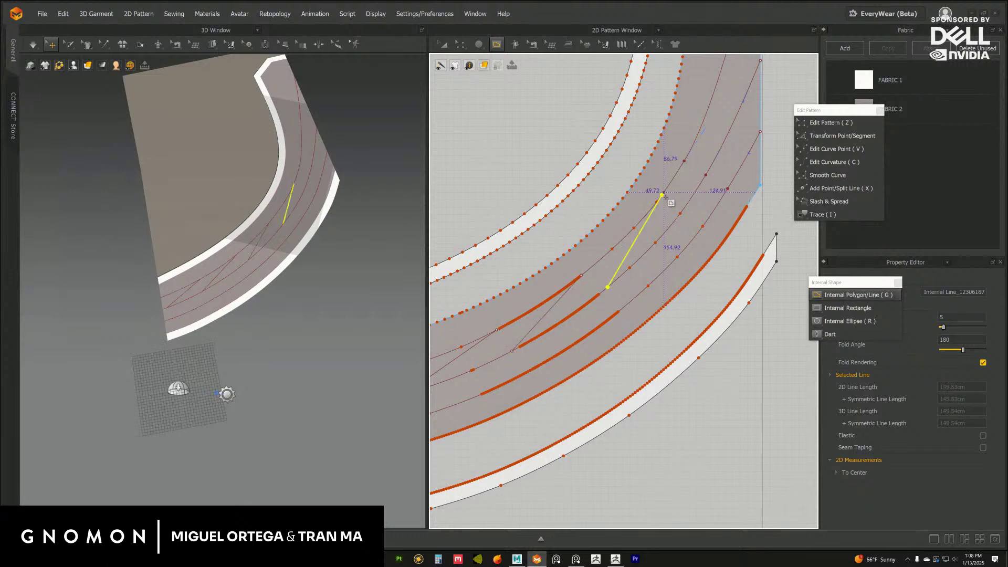
middle_click_drag(663, 194, 626, 269)
left_click(632, 260)
middle_click_drag(655, 190, 646, 230)
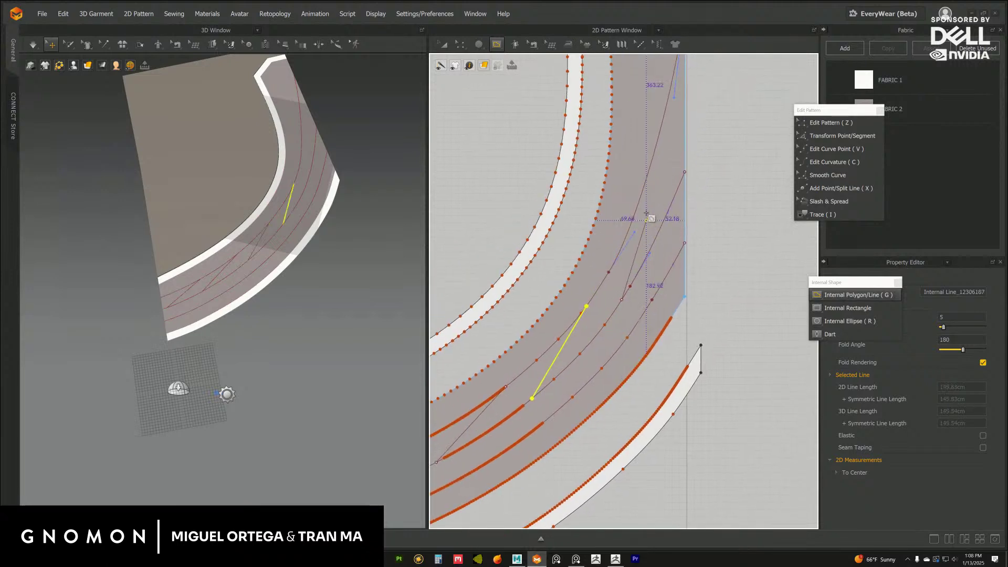
double_click(644, 187)
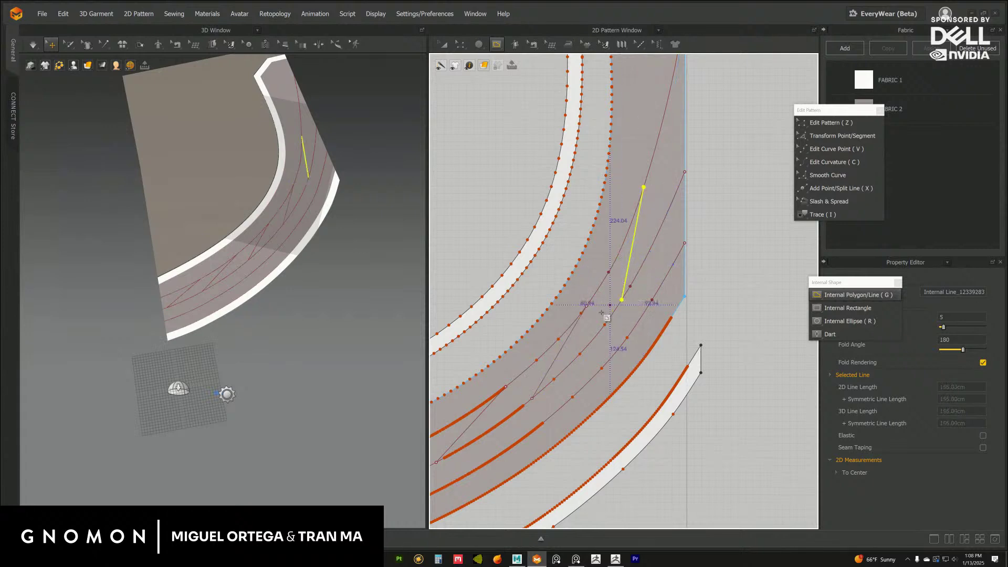
Move the second diagonal line's lower endpoint along the middle offset line, further from the first diagonal, with Edit Pattern.
scroll(612, 300, "down", 1)
middle_click_drag(554, 315, 679, 204)
left_click(819, 122)
left_click(701, 427)
middle_click_drag(544, 378, 578, 342)
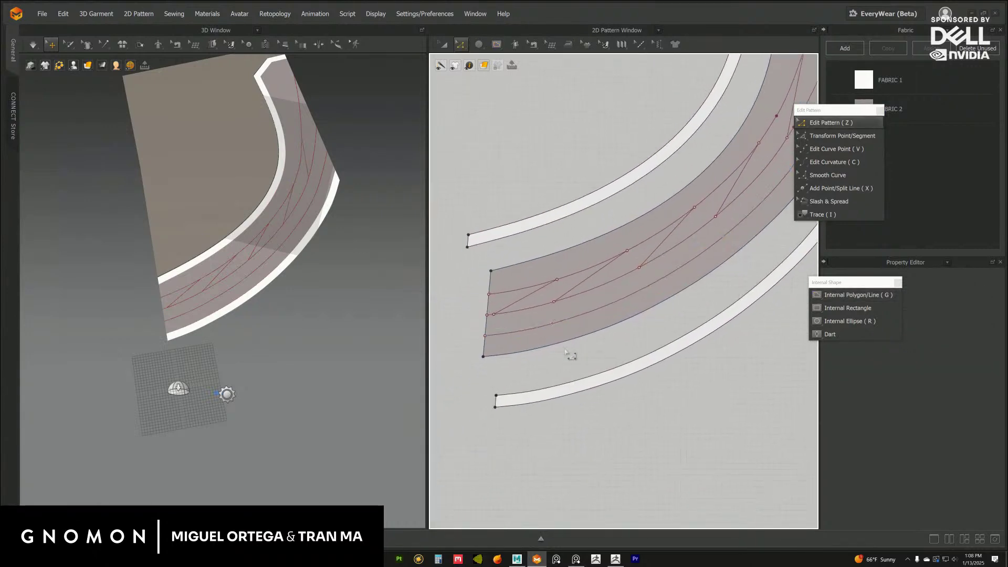
scroll(563, 360, "up", 3)
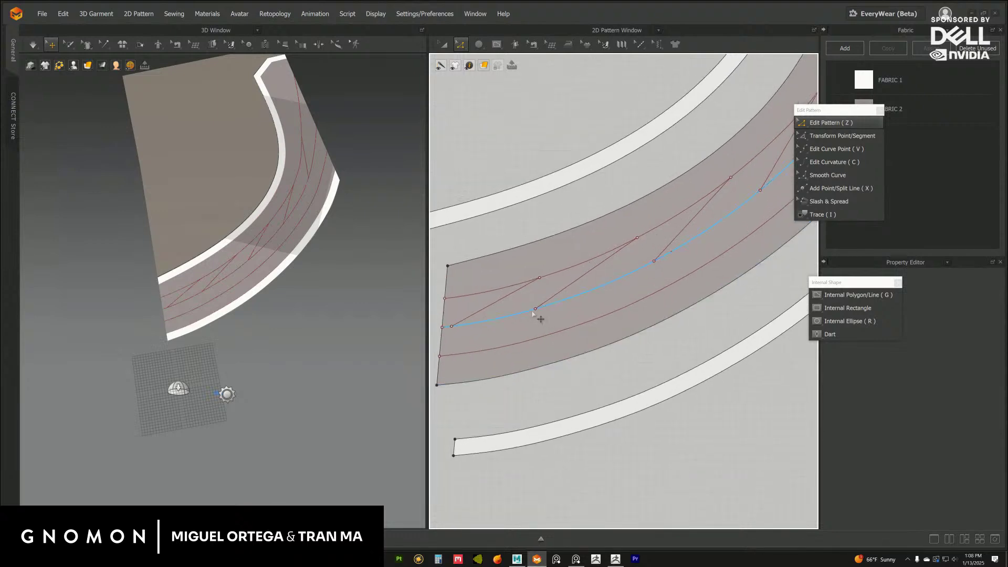
left_click_drag(535, 310, 580, 287)
left_click(603, 382)
middle_click_drag(674, 271, 513, 403)
middle_click_drag(649, 264, 625, 286)
middle_click_drag(552, 341, 678, 233)
mouse_move(620, 292)
left_mouse_down()
mouse_move(628, 289)
mouse_move(619, 293)
left_mouse_up()
scroll(651, 365, "down", 5)
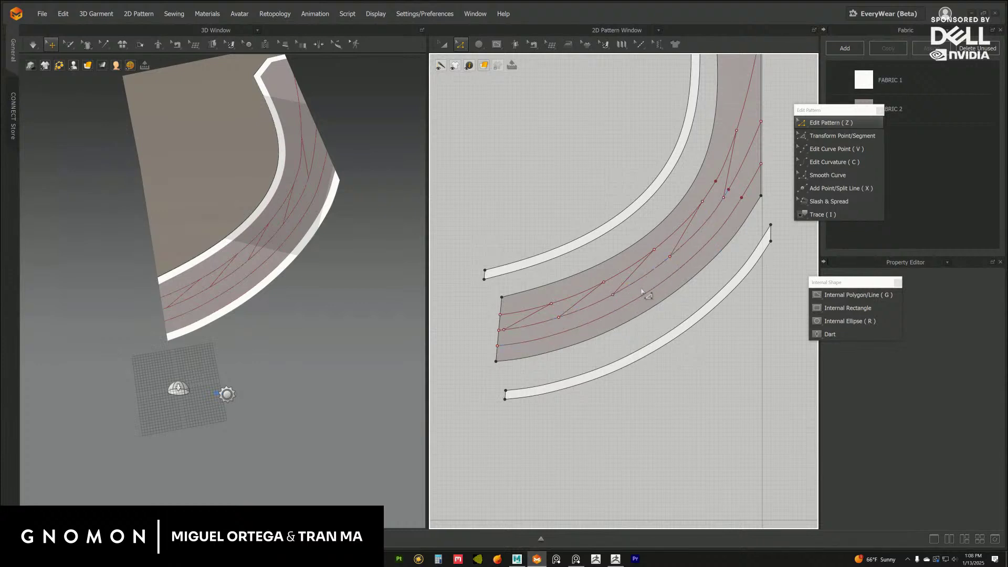
Bend the first four diagonal lines slightly towards the band's outer edge with Edit Curvature to form gentle arcs.
scroll(686, 233, "up", 3)
left_click(836, 161)
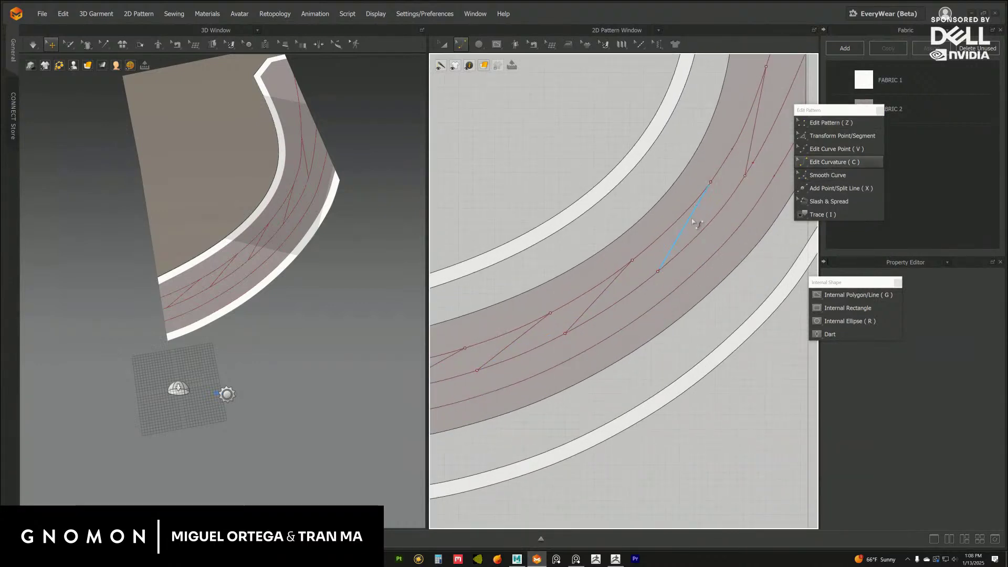
left_click_drag(689, 224, 695, 228)
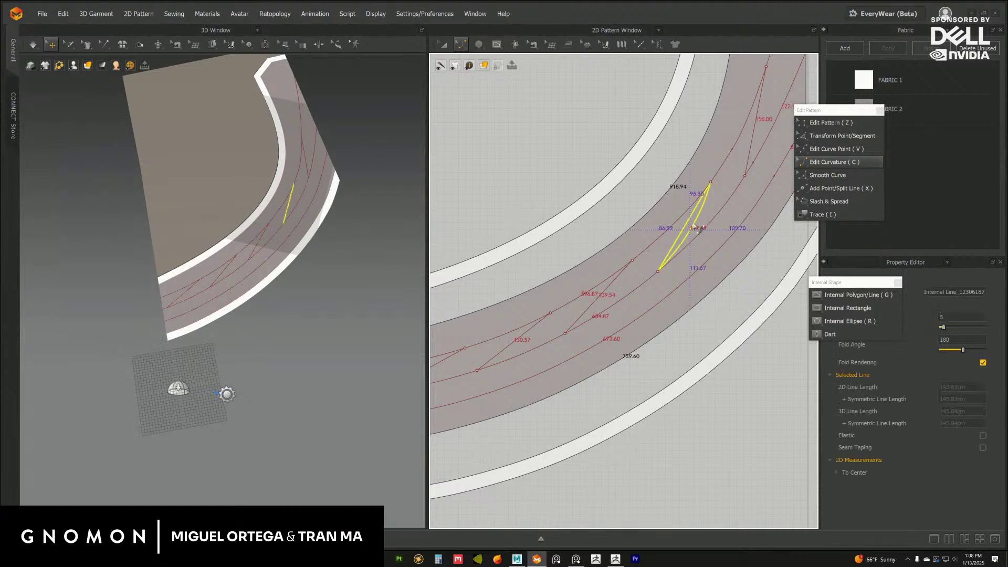
middle_click_drag(602, 304, 632, 268)
left_click_drag(629, 265, 637, 266)
middle_click_drag(568, 338, 612, 307)
left_click_drag(597, 273, 599, 277)
middle_click_drag(525, 335, 574, 313)
left_click_drag(558, 295, 558, 293)
left_click(596, 365)
scroll(627, 310, "down", 3)
Bend the fifth diagonal line into a matching gentle arc and refine the curvature of the first diagonal line.
middle_click_drag(675, 225, 553, 339)
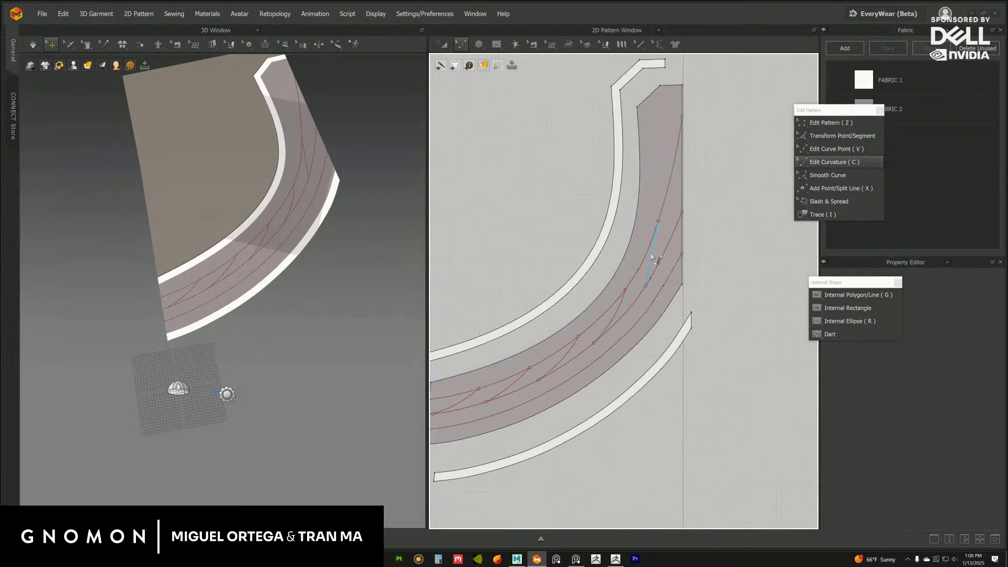
left_click_drag(653, 256, 660, 258)
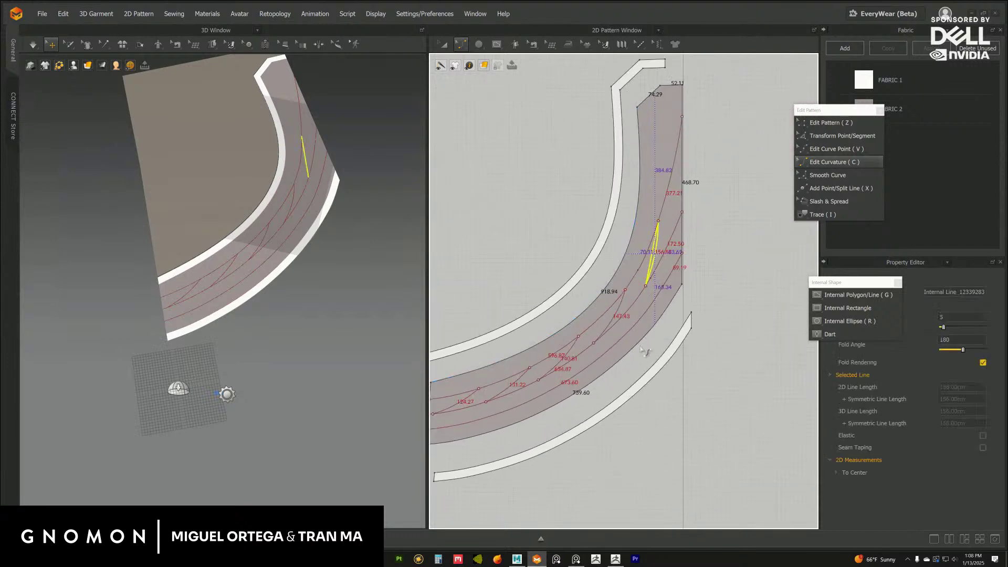
left_click(640, 368)
right_click_drag(271, 260, 328, 286)
middle_click_drag(550, 319, 618, 231)
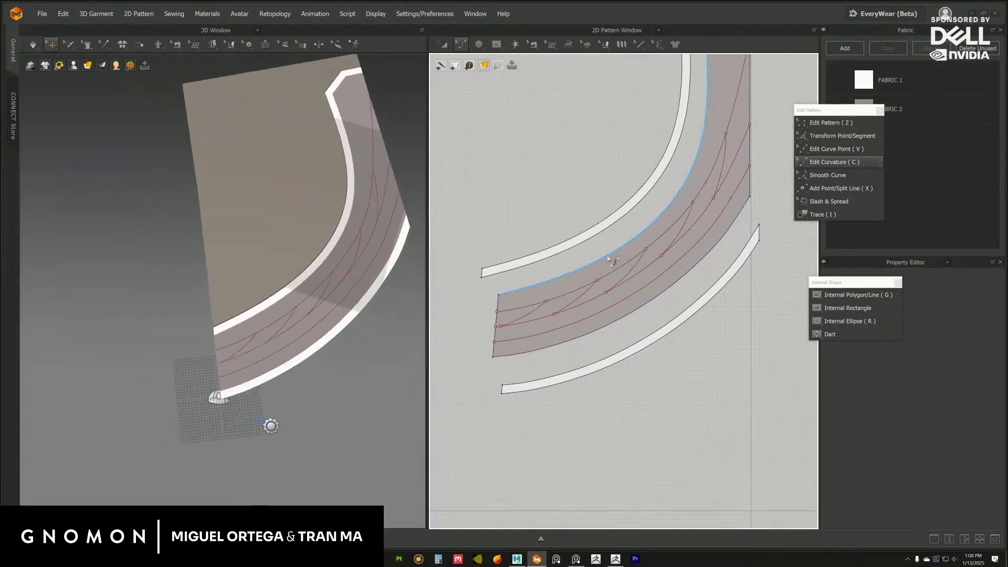
scroll(609, 257, "up", 1)
left_click(742, 158)
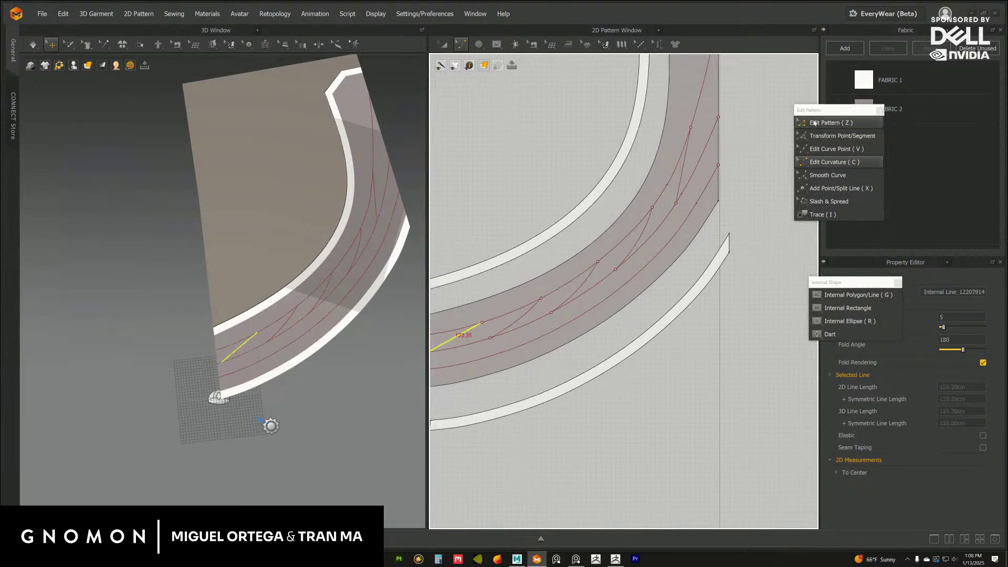
Delete all five curved diagonal internal lines from the band with Edit Pattern, keeping the three offset lines.
left_click(814, 123)
left_click(683, 165)
middle_click_drag(646, 230, 703, 213)
left_click(701, 216)
left_click(644, 264, "shift")
left_click(587, 290, "shift")
left_click(531, 309, "shift")
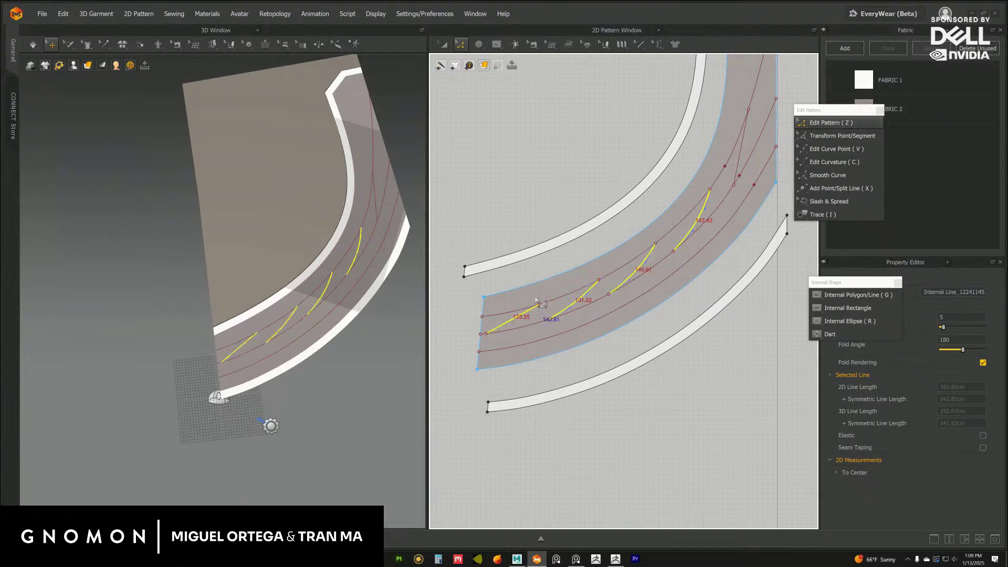
key("Delete")
left_click(741, 155)
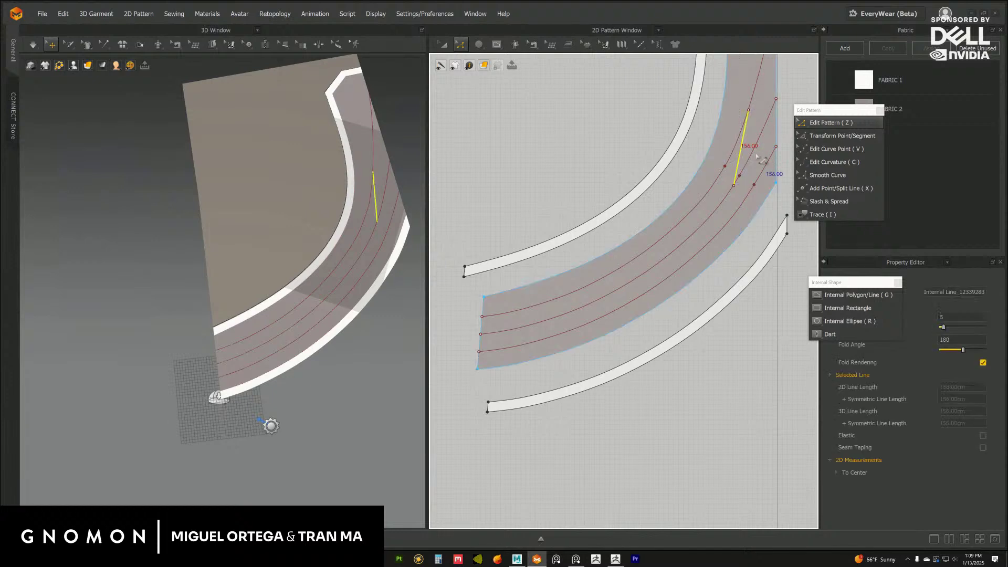
key("Delete")
Split the band's lowest offset line uniformly into 8 segments with Add Point/Split Line.
right_click_drag(706, 243, 681, 245)
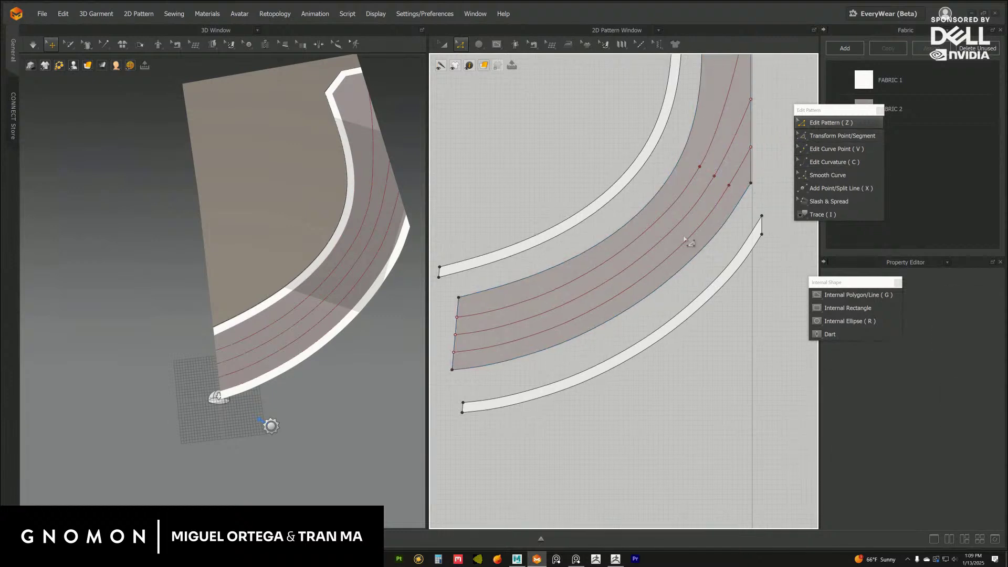
left_click(854, 189)
right_click_drag(636, 279, 642, 272)
key("z")
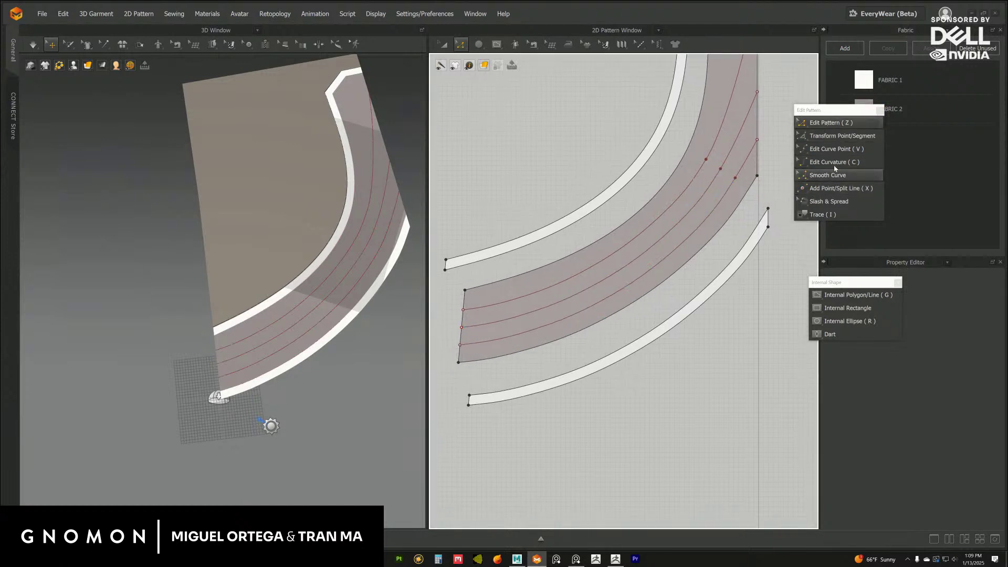
right_click(694, 237)
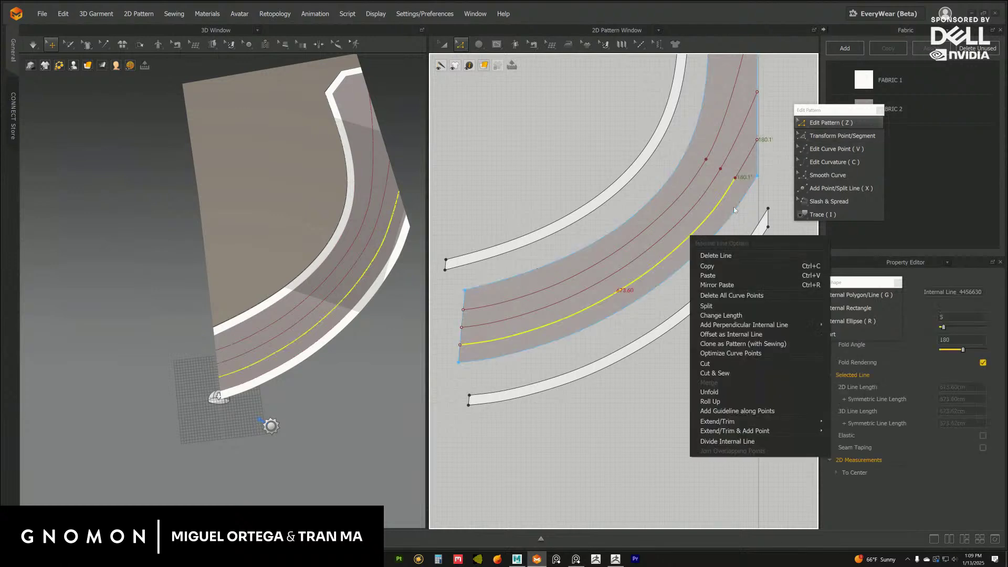
left_click(832, 190)
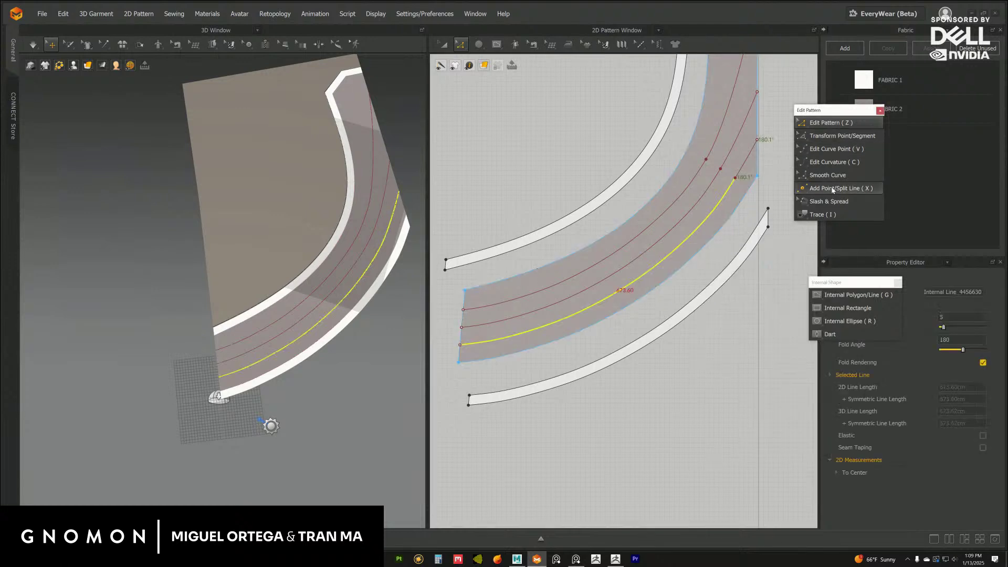
right_click(641, 275)
left_click(418, 302)
left_click_drag(575, 151, 735, 270)
left_click(769, 445)
left_click(769, 445)
left_click_drag(703, 271, 372, 245)
left_click(439, 419)
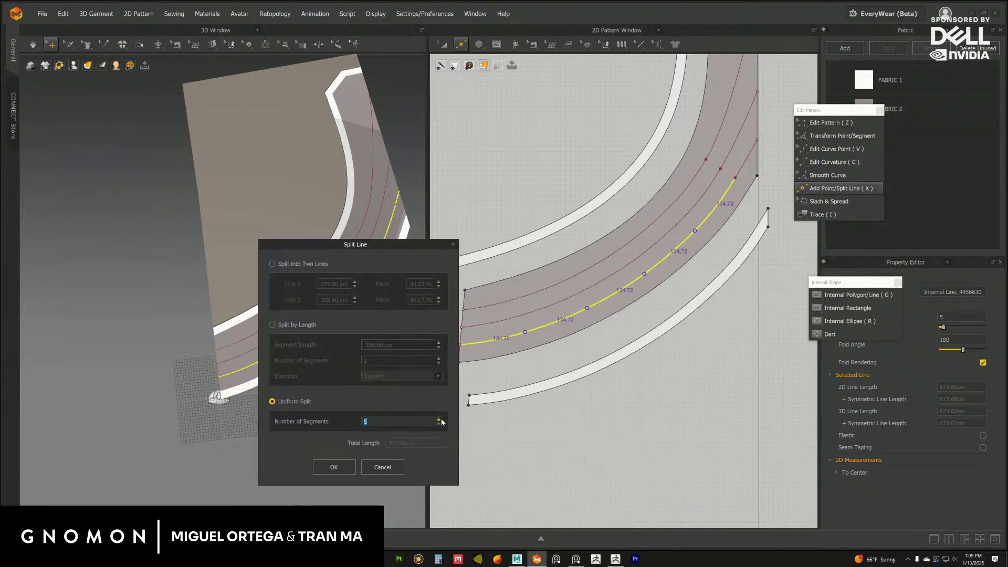
left_click(439, 419)
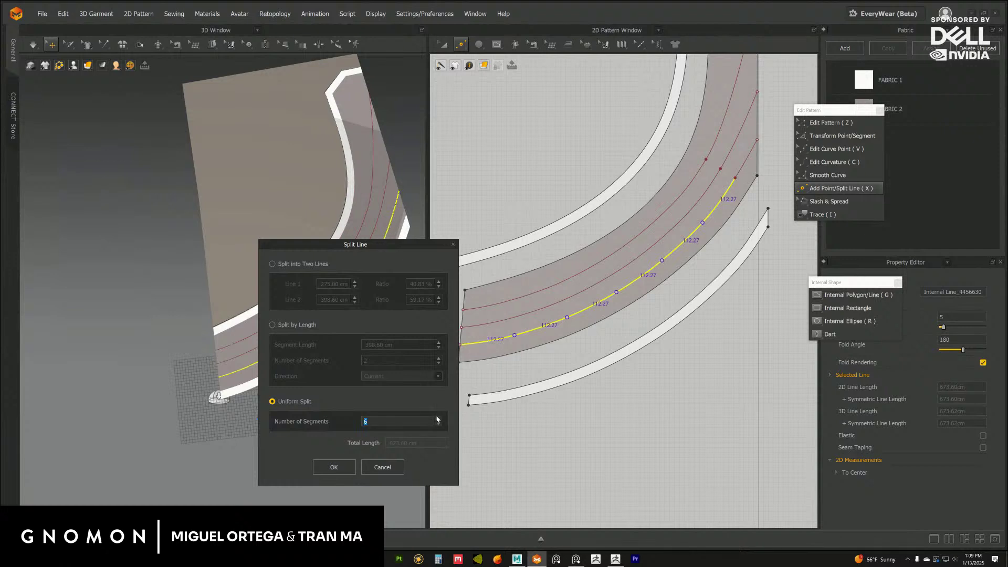
left_click(439, 419)
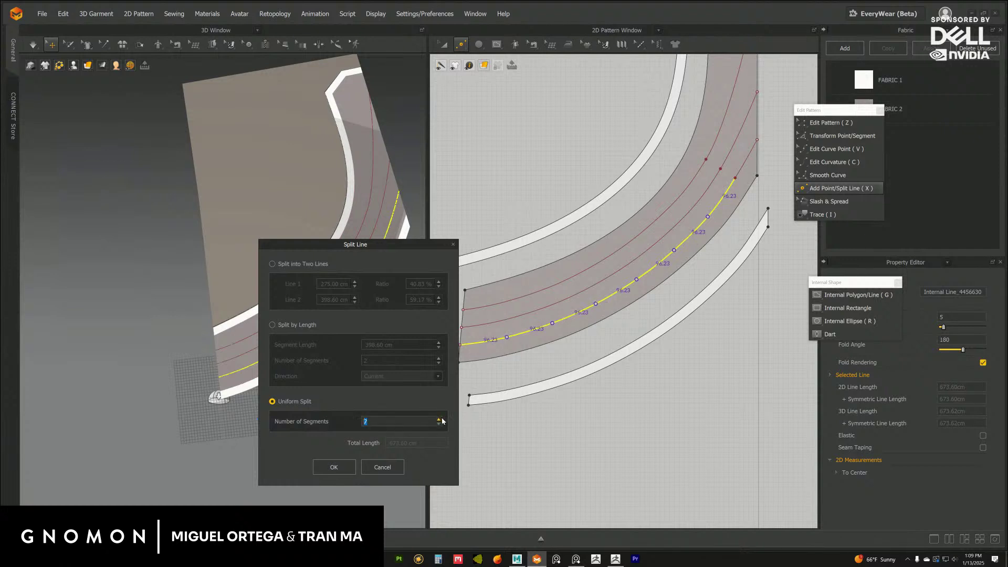
left_click(438, 419)
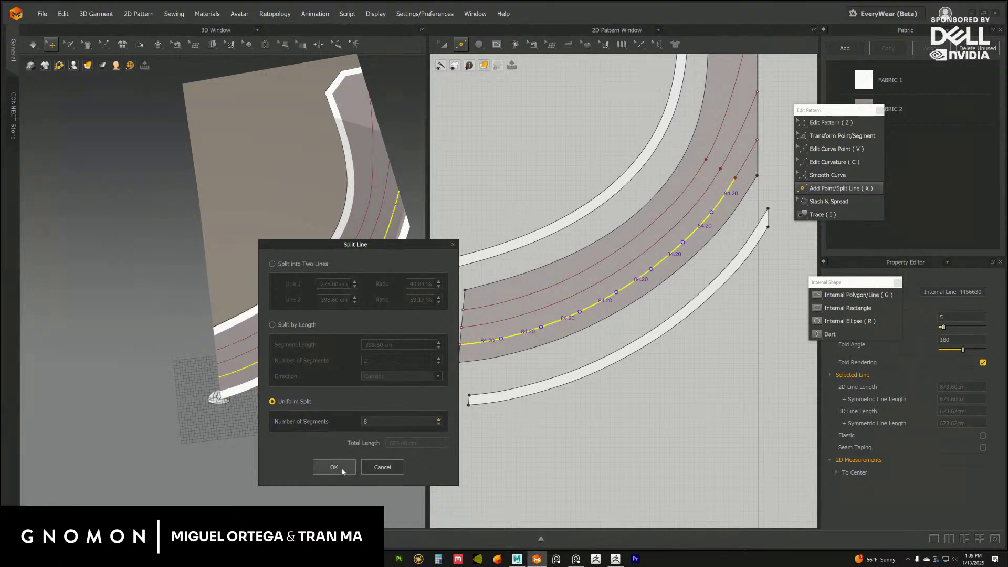
left_click(334, 467)
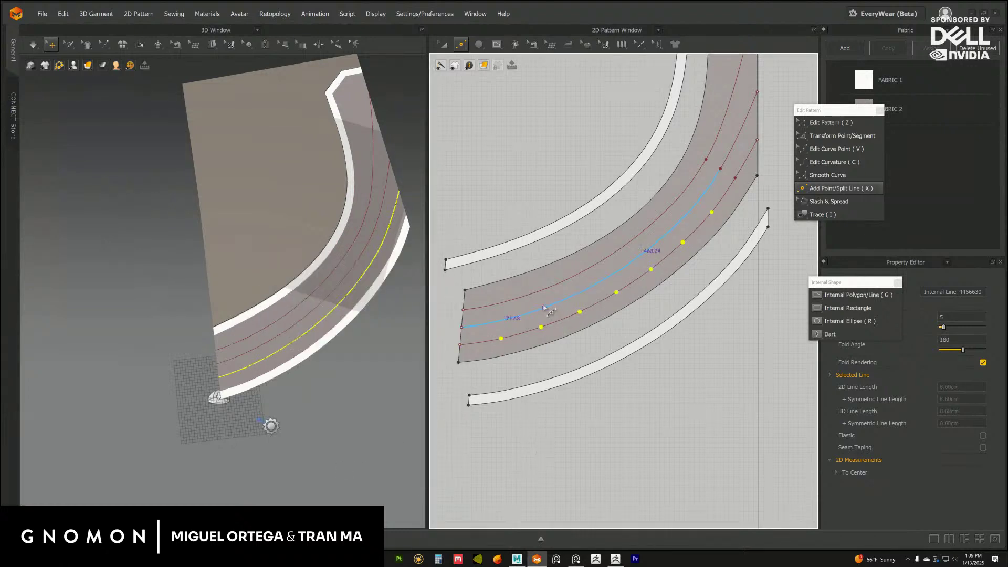
Try a uniform split of the middle offset line into 8 segments, cancel it, and undo the lowest line's split.
left_click(539, 309)
left_click(441, 303)
left_click_drag(533, 145, 357, 212)
left_click(408, 389)
left_click(408, 389)
left_click(408, 389)
left_click(408, 389)
left_click(408, 389)
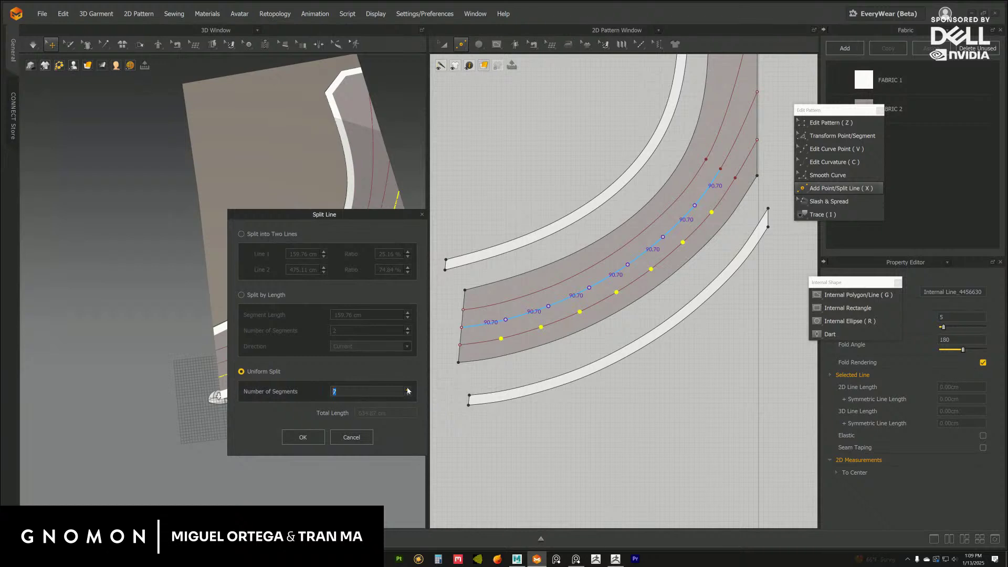
left_click(408, 389)
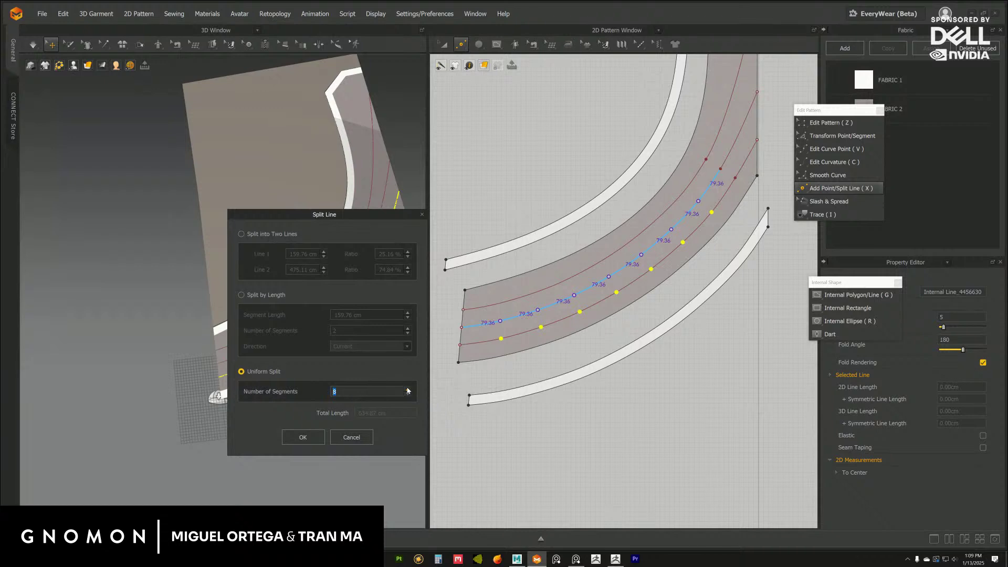
left_click(351, 438)
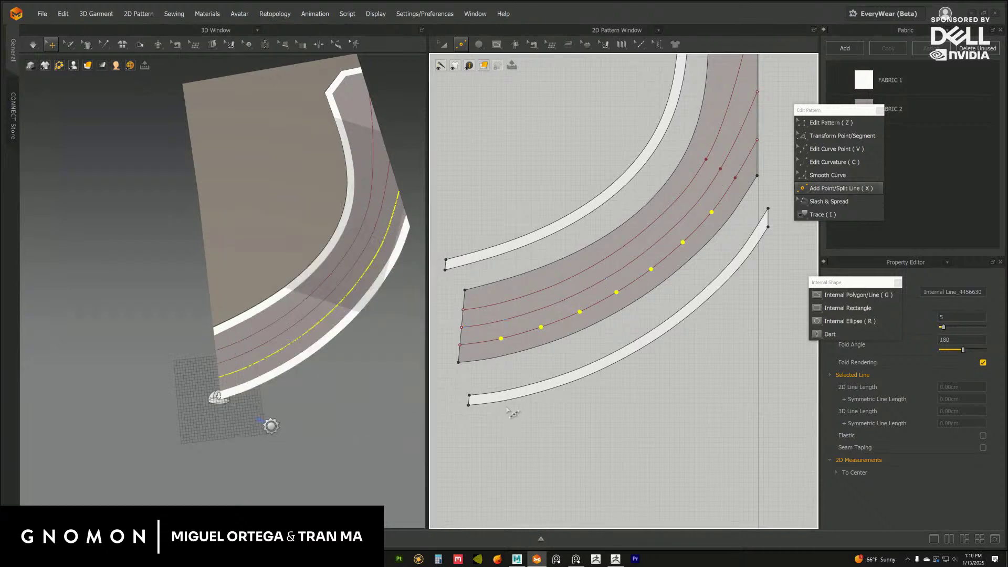
left_click(512, 425)
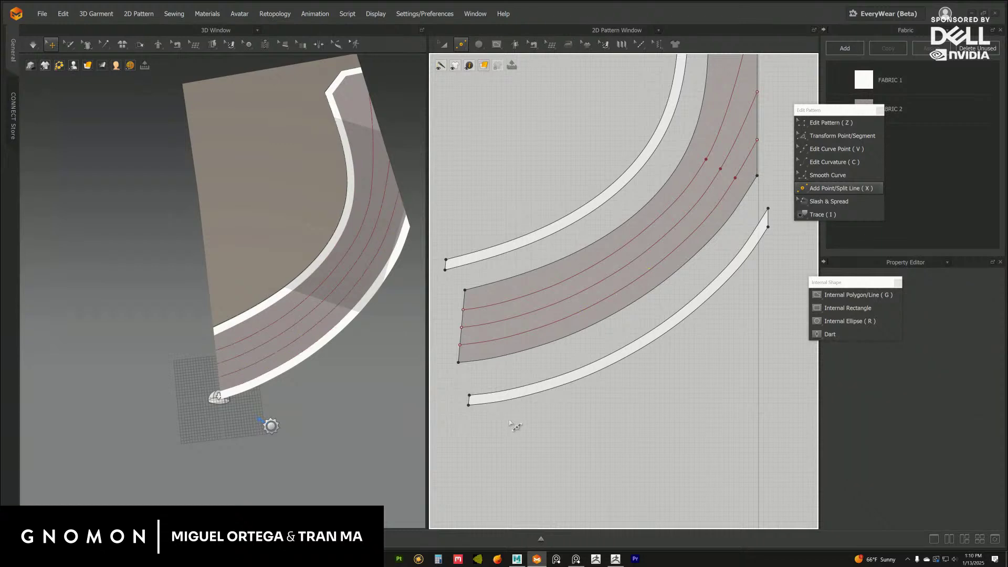
Split the band's lowest offset line uniformly into 14 segments.
left_click(520, 336)
left_click(417, 302)
left_click_drag(501, 145, 308, 201)
left_click(391, 376)
left_click(391, 376)
left_click(391, 376)
left_click(391, 375)
left_click(391, 376)
left_click(393, 377)
left_click(392, 377)
left_click(392, 376)
left_click(392, 376)
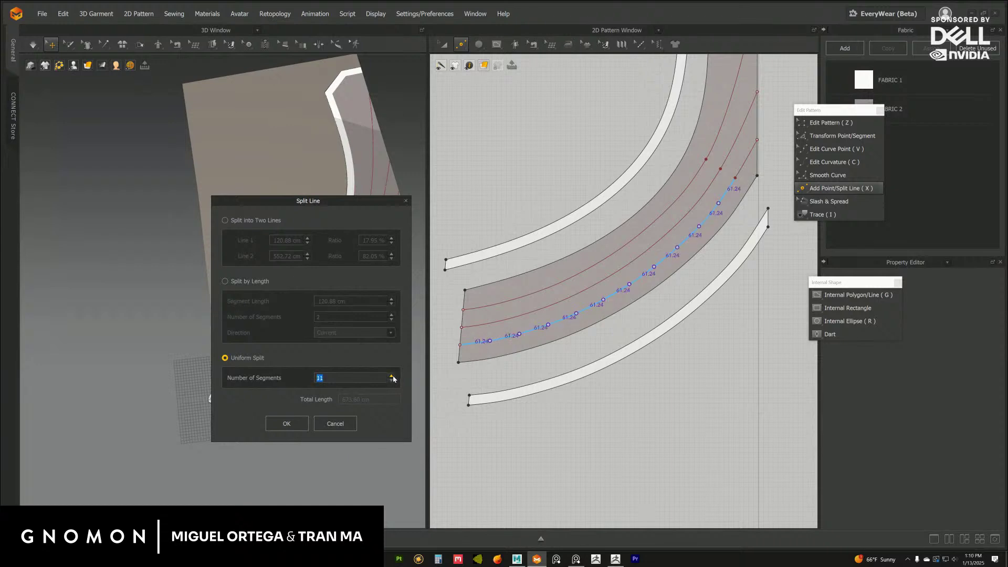
left_click(391, 376)
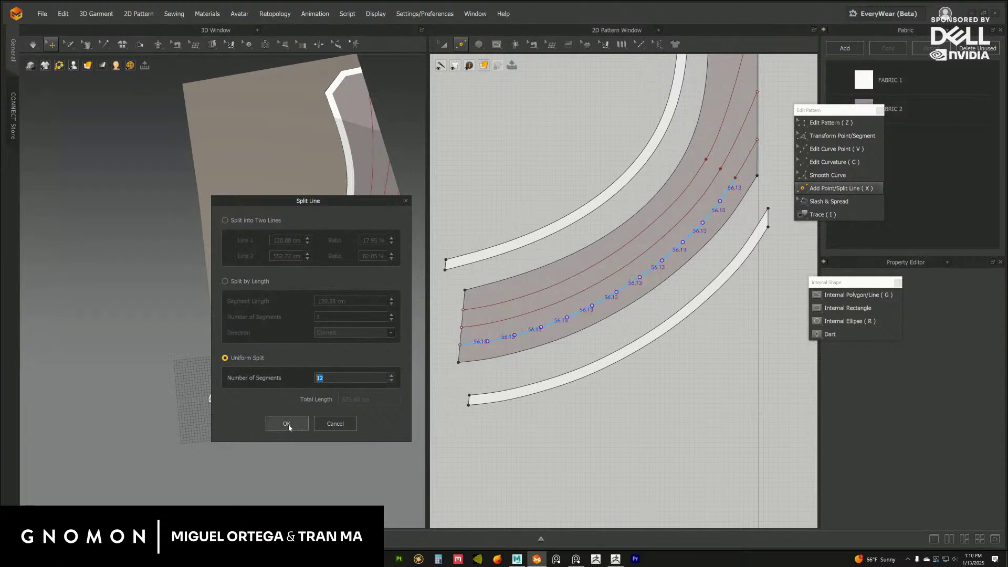
left_click(391, 375)
left_click(392, 375)
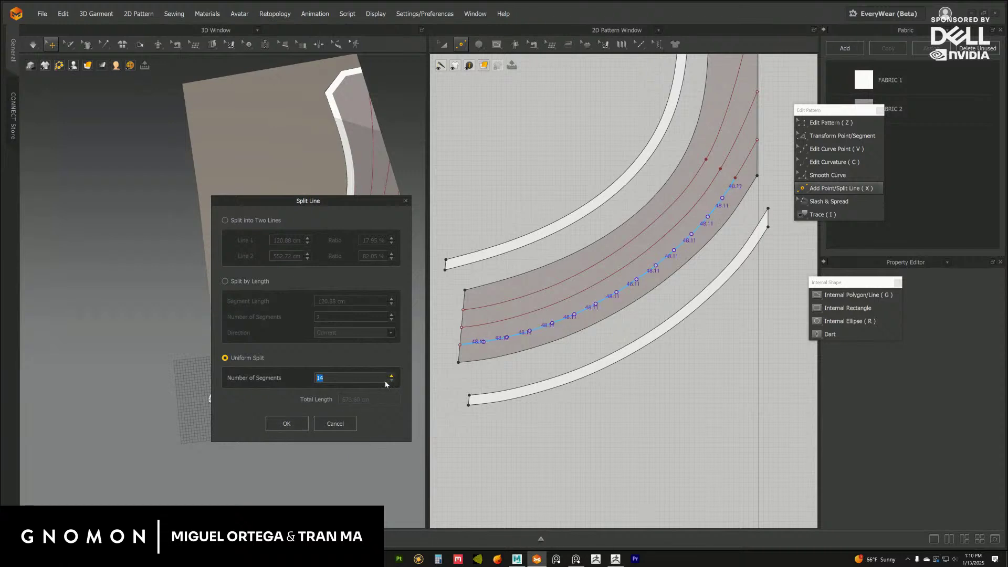
left_click(286, 426)
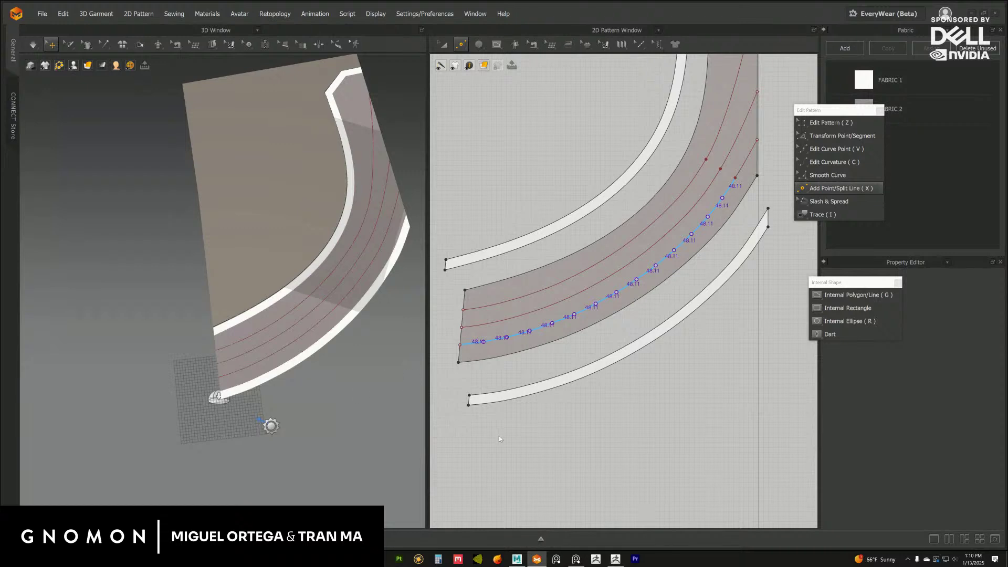
Split the band's middle offset line uniformly into 14 segments to match the lowest line.
right_click(524, 314)
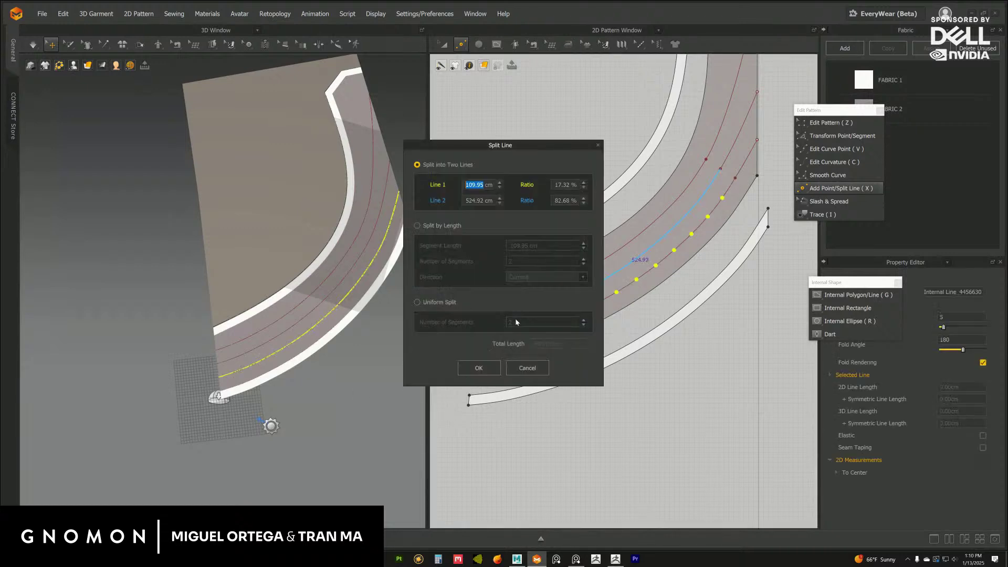
left_click(447, 305)
left_click_drag(516, 149, 327, 207)
left_click(395, 377)
left_click(395, 377)
left_click(395, 377)
left_click(394, 377)
left_click(394, 377)
left_click(395, 377)
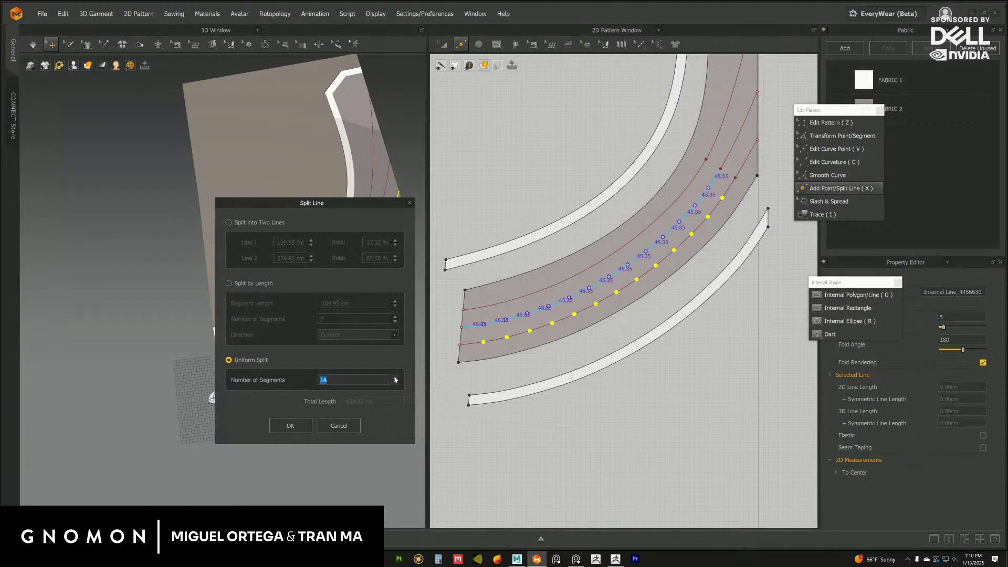
left_click(290, 426)
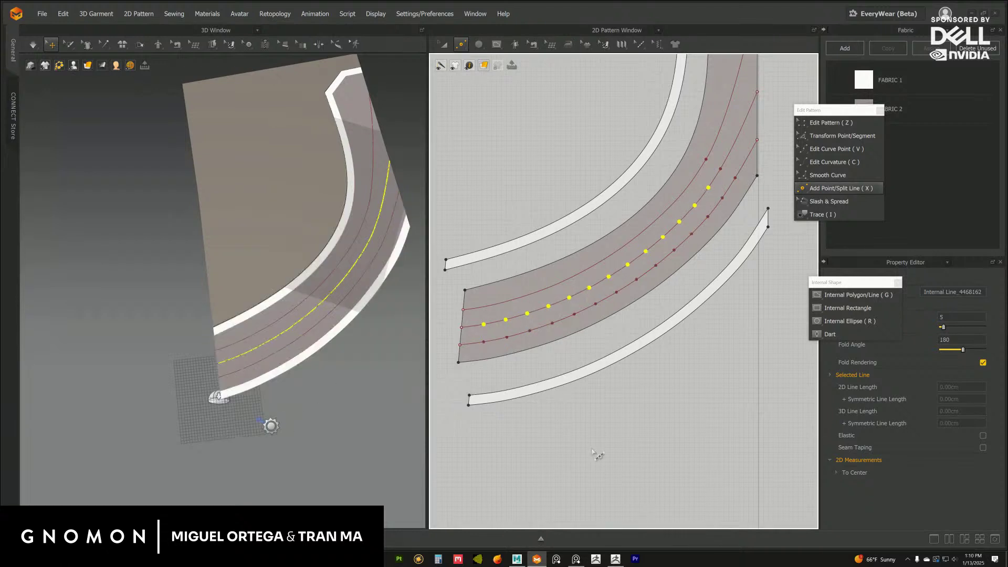
Split the band's uppermost offset line uniformly into 14 segments to match the other two offset lines.
right_click(505, 318)
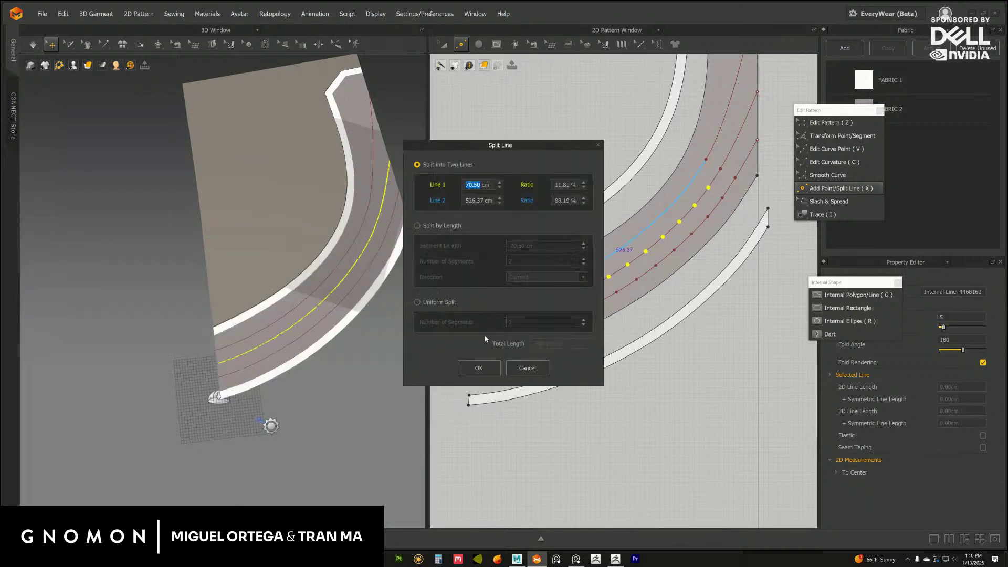
left_click(448, 303)
left_click_drag(517, 146, 316, 182)
left_click(383, 356)
left_click(384, 357)
left_click(383, 357)
left_click(384, 357)
left_click(383, 357)
left_click(384, 357)
left_click(384, 357)
left_click(383, 356)
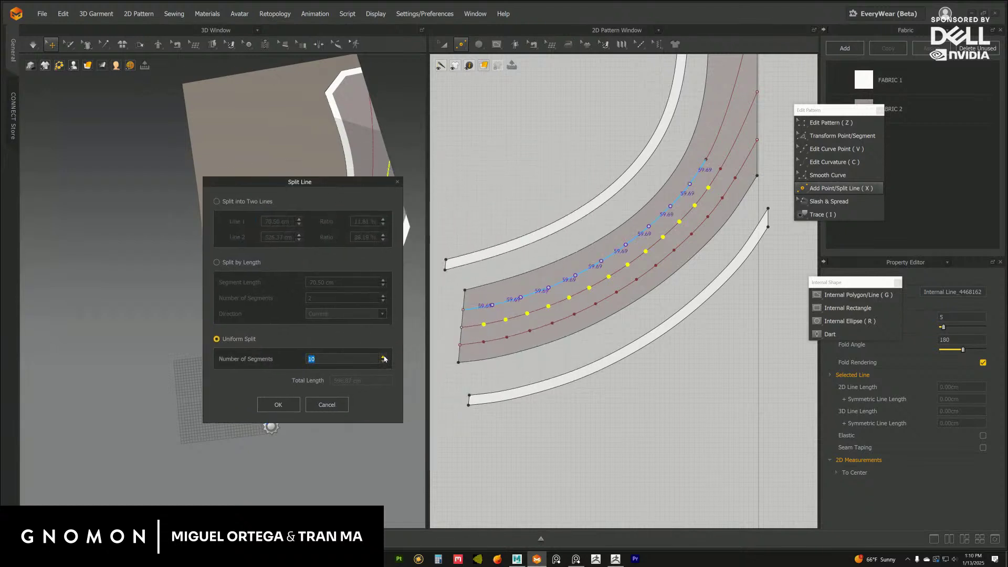
left_click(384, 357)
left_click(384, 357)
left_click(384, 356)
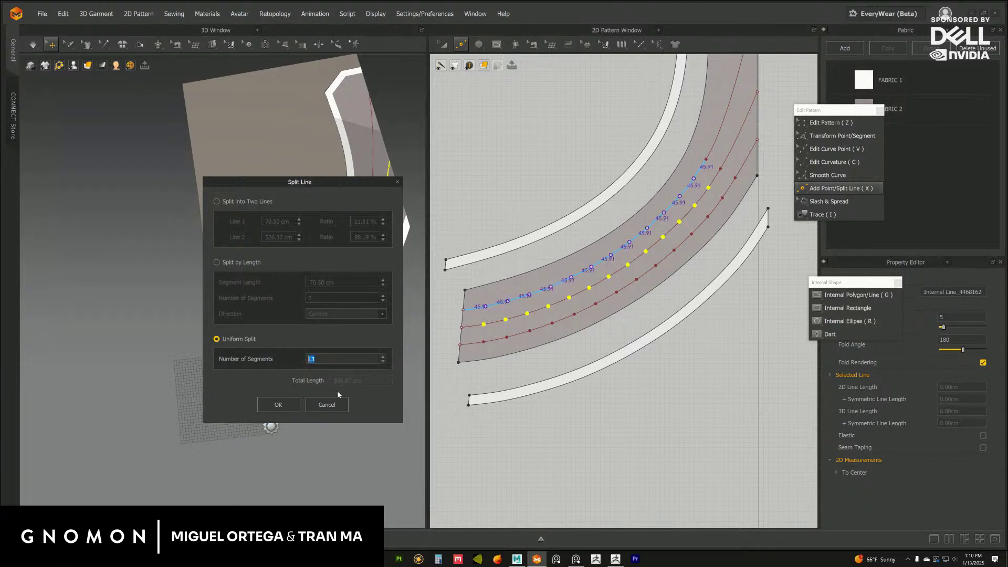
left_click(384, 356)
left_click(274, 410)
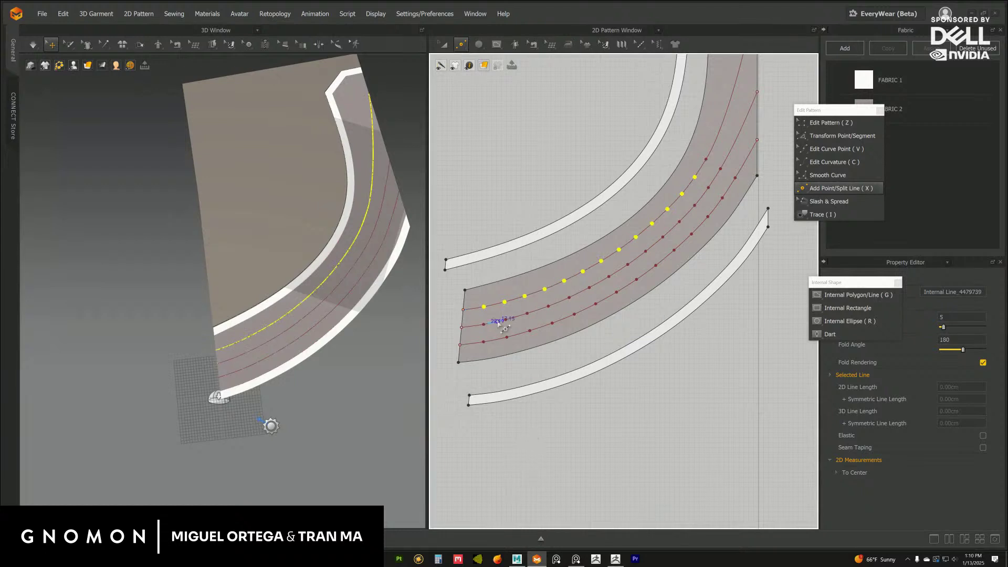
key("g")
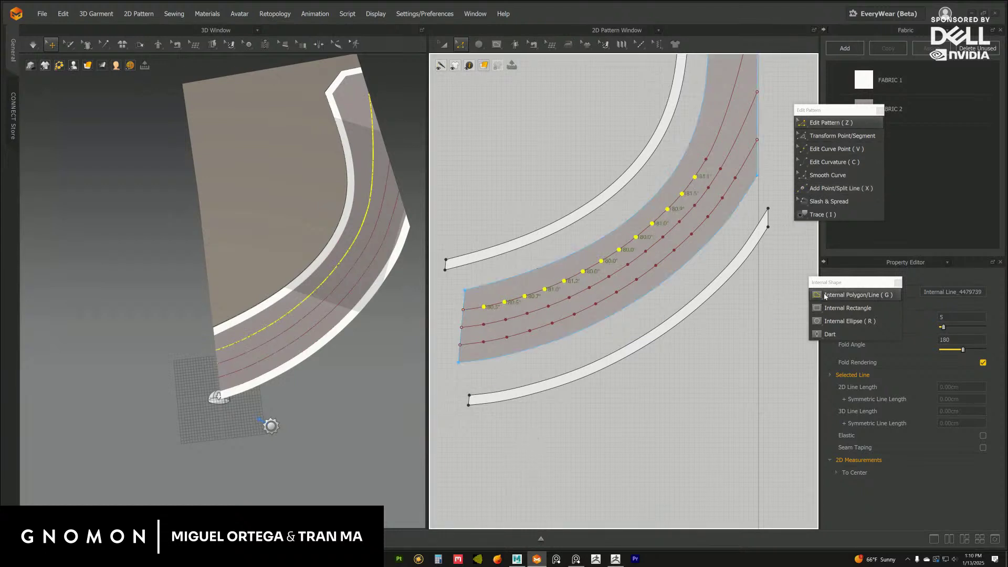
left_click(667, 369)
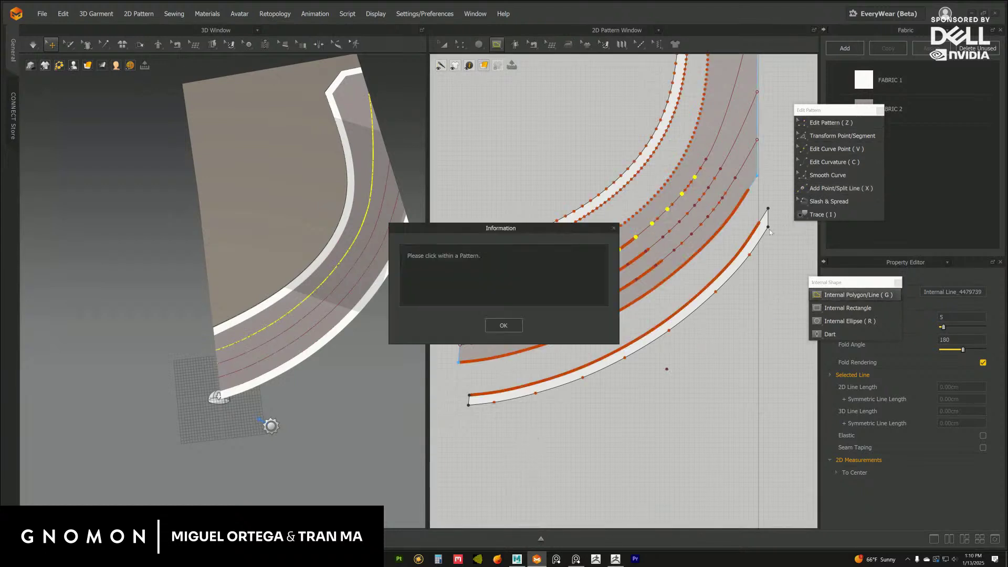
left_click(503, 325)
left_click(831, 122)
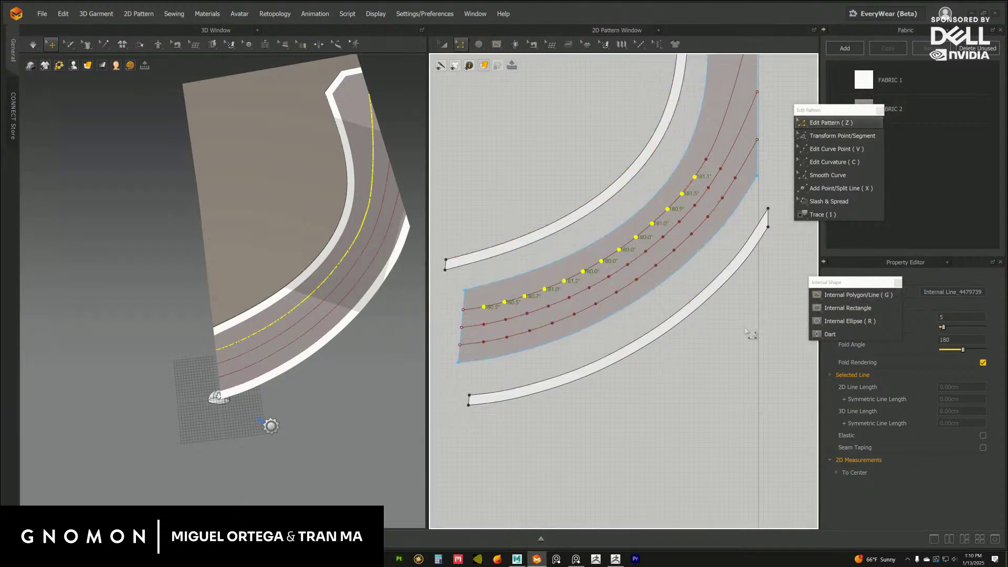
Draw a diagonal internal line about 150 cm long from a split point on the lowest offset line to one further along the middle line.
left_click(851, 295)
scroll(522, 365, "up", 3)
left_click(500, 325)
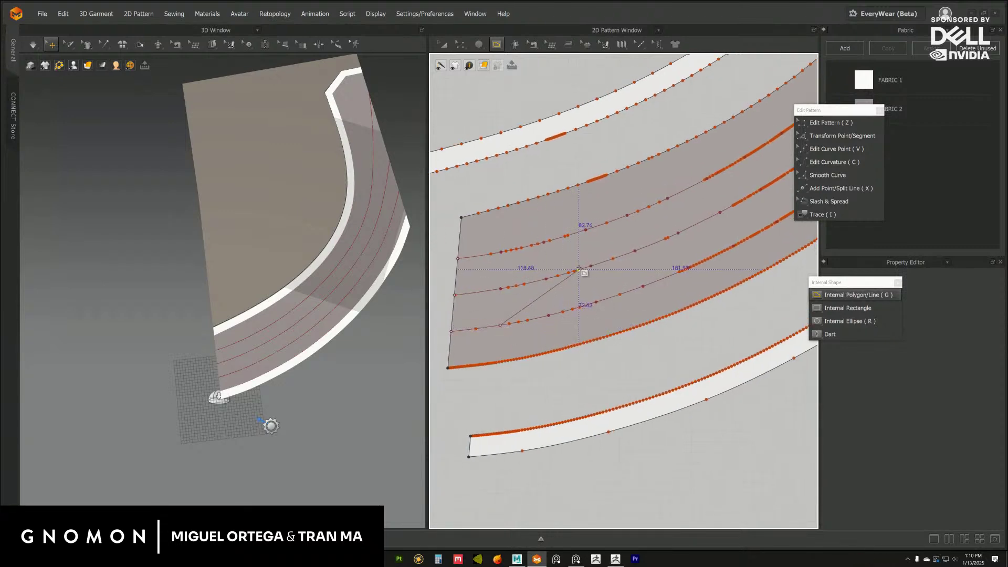
double_click(635, 251)
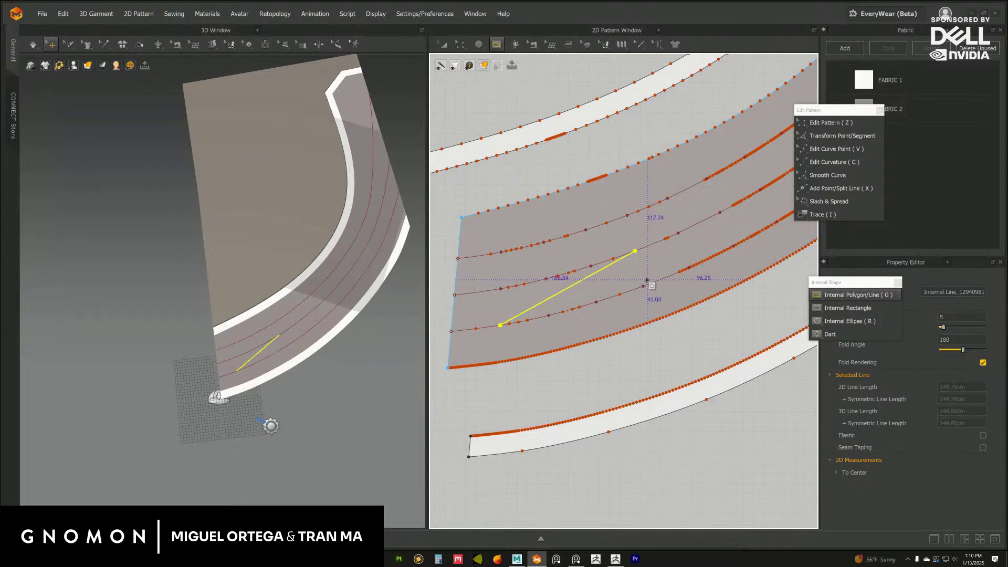
Draw a second diagonal internal line about 193 cm long from a split point on the lowest offset line up to the middle line.
middle_click_drag(642, 286, 615, 300)
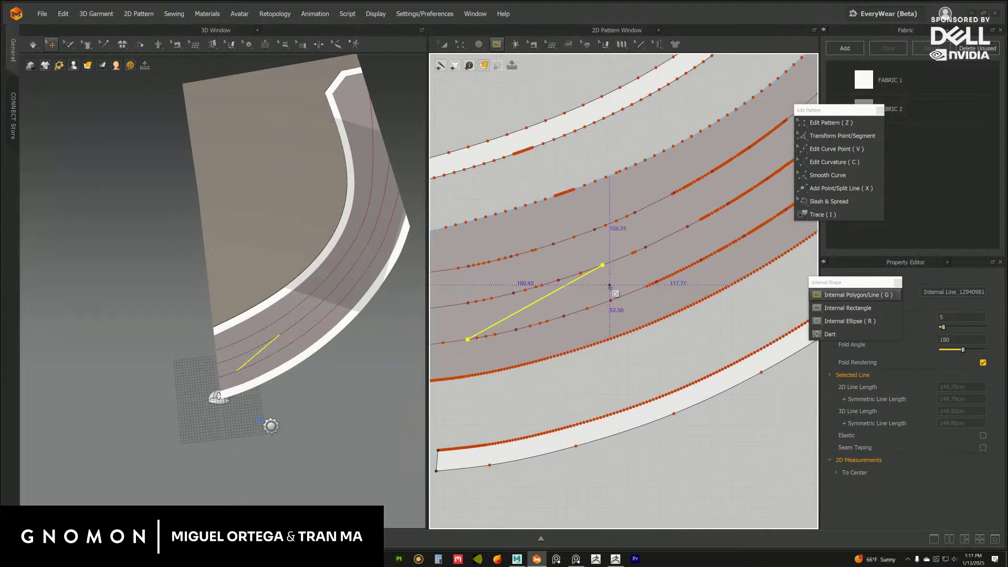
left_click(612, 299)
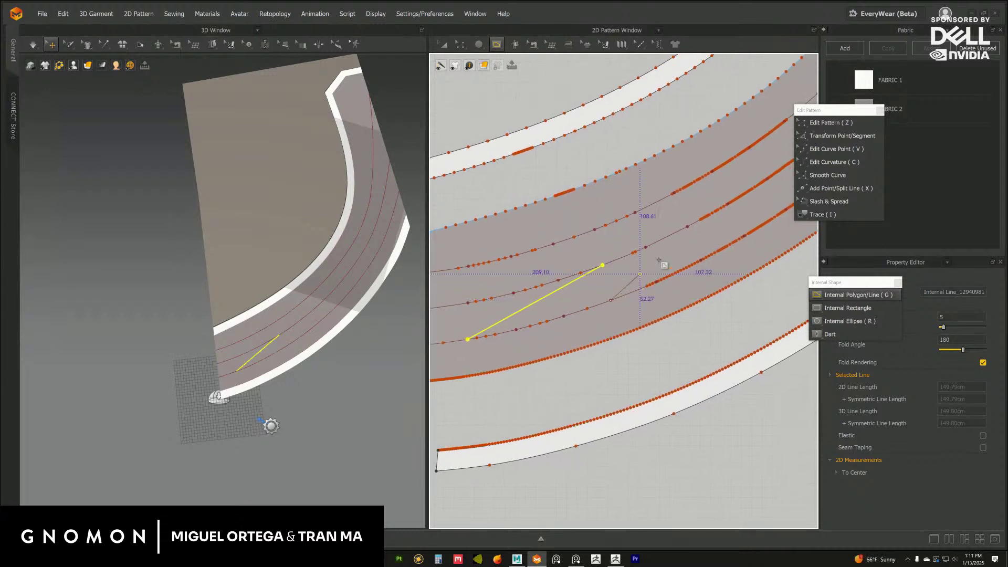
mouse_move(727, 203)
middle_mouse_down()
mouse_move(735, 213)
mouse_move(726, 221)
middle_mouse_up()
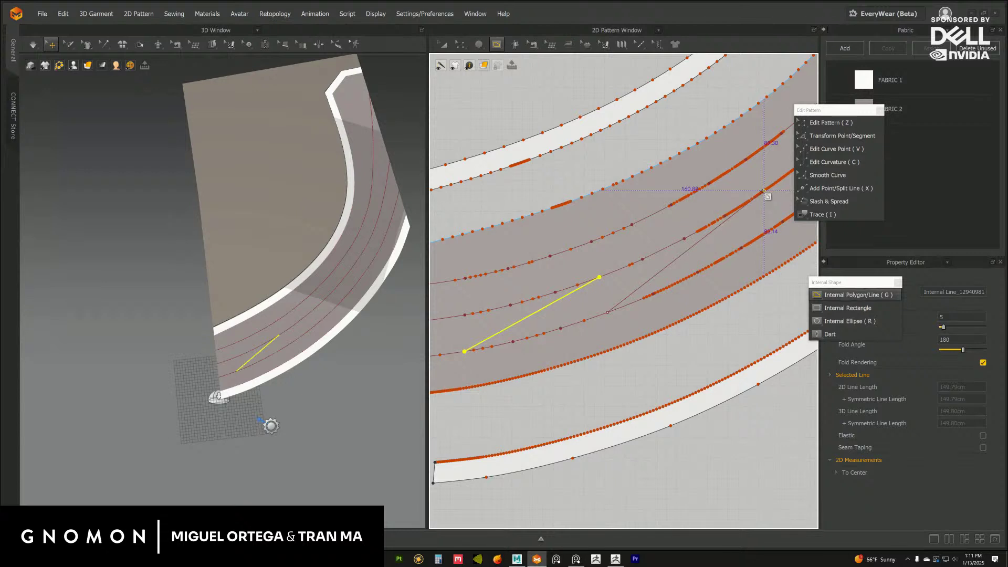
middle_click_drag(665, 307, 618, 323)
left_click(669, 274)
middle_click_drag(712, 222, 619, 311)
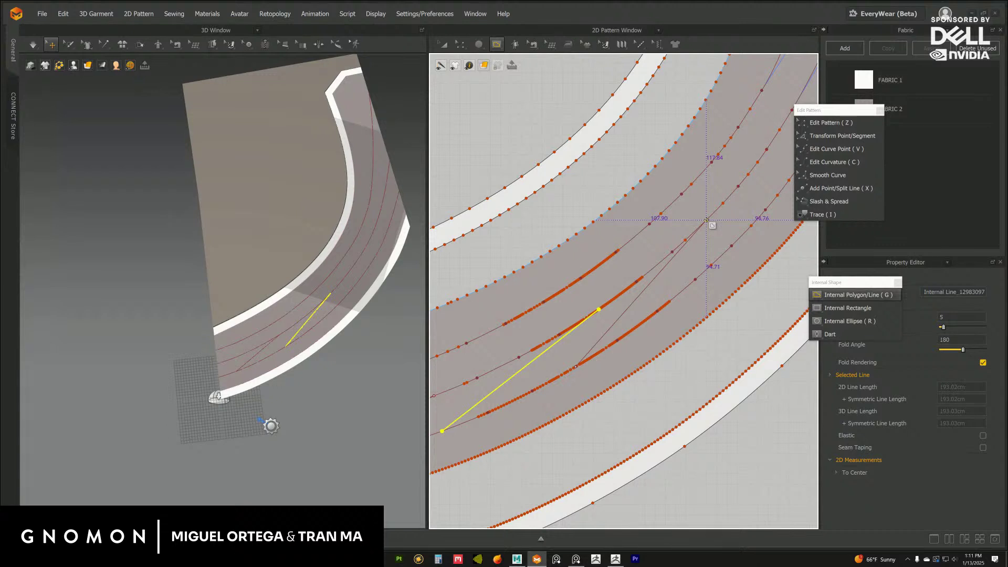
middle_click_drag(696, 286, 647, 298)
key("ctrl+z")
Draw a third diagonal internal line about 236 cm long between split points on the lowest and middle offset lines.
middle_click_drag(560, 396, 712, 318)
middle_click_drag(603, 342, 643, 310)
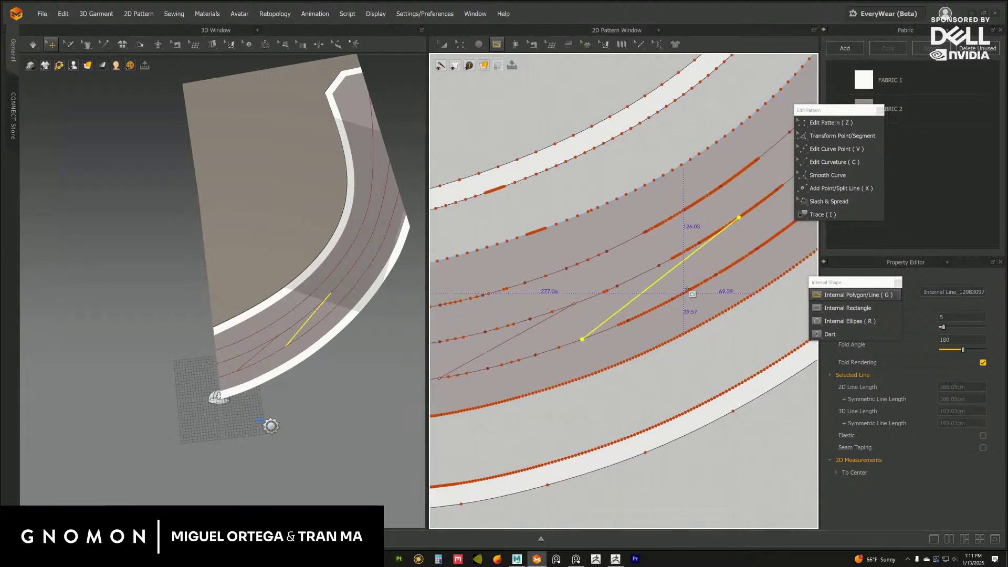
middle_click_drag(735, 256, 641, 288)
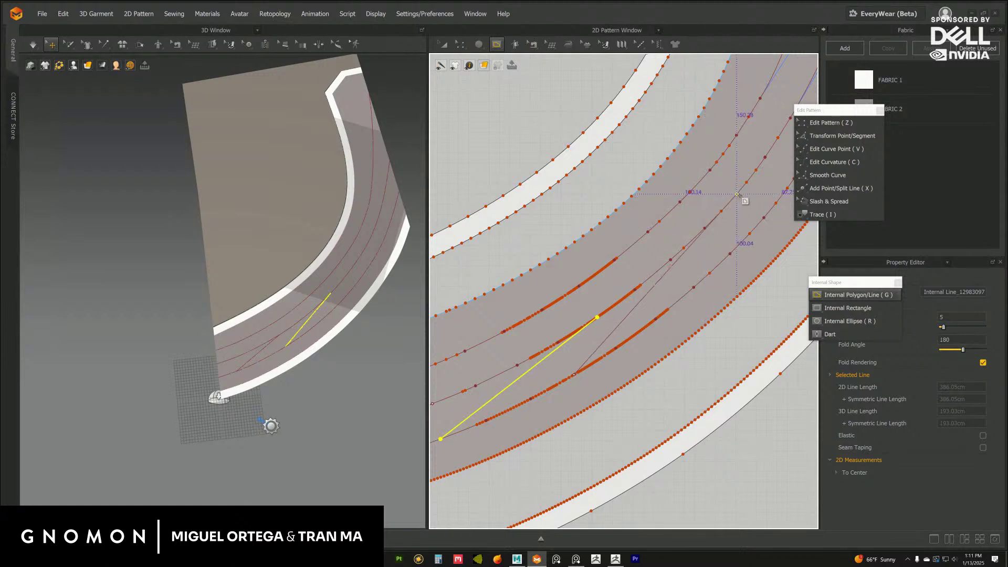
left_click(736, 195)
double_click(573, 375)
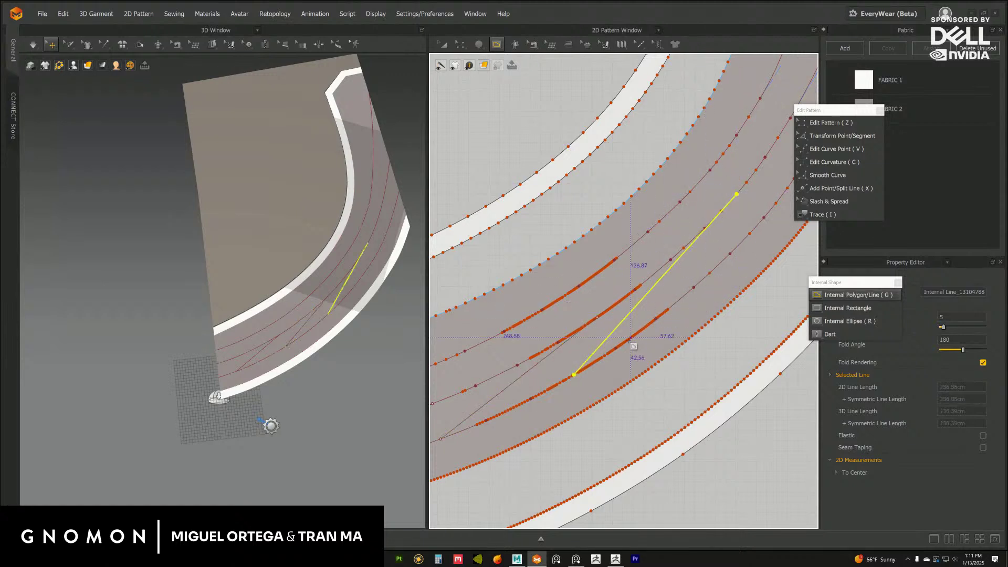
Draw a fourth diagonal internal line about 244 cm long near the band's vertical end, from the lowest to the middle offset line.
middle_click_drag(654, 314, 641, 310)
left_click(679, 283)
middle_click_drag(719, 218, 611, 349)
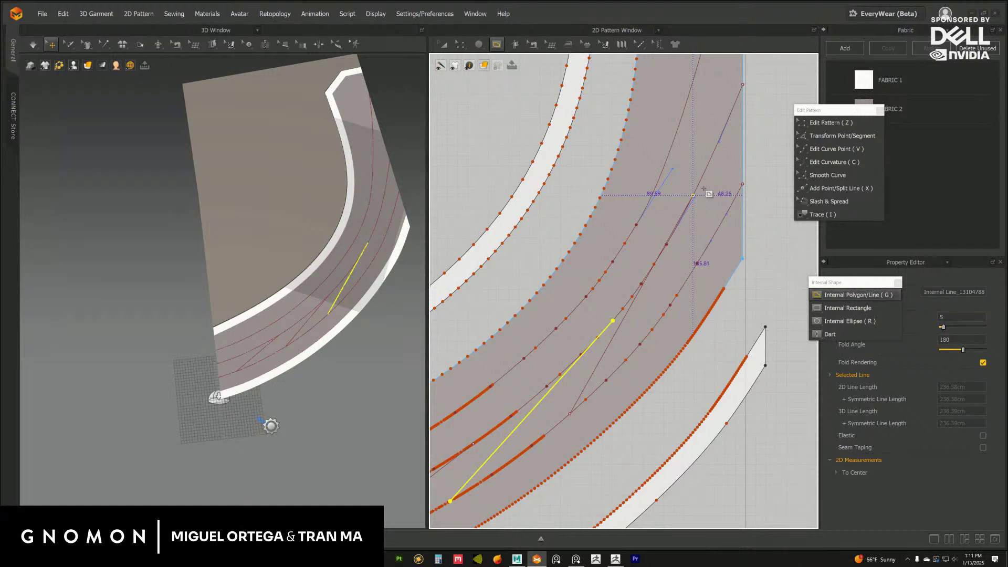
Bow the four straight diagonal lines slightly toward the band's outer edge with Edit Curvature.
key("c")
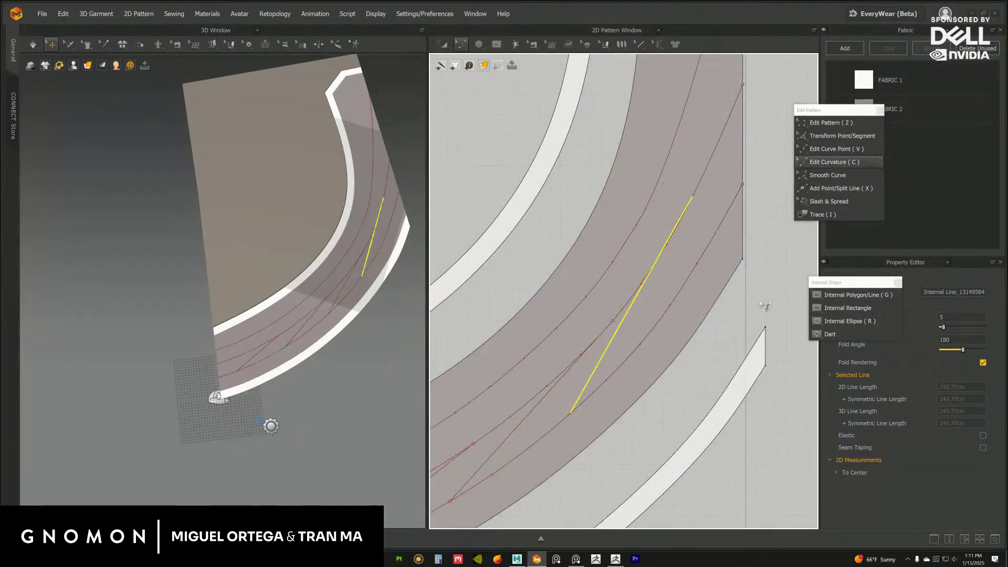
left_click_drag(638, 317, 645, 317)
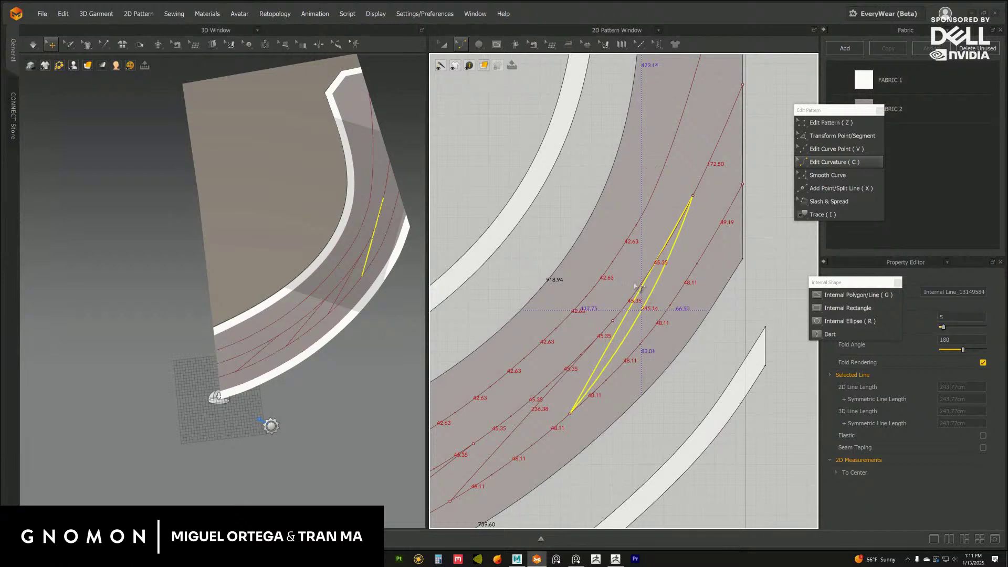
middle_click_drag(583, 378, 698, 241)
left_click_drag(647, 275, 658, 284)
middle_click_drag(550, 345, 656, 263)
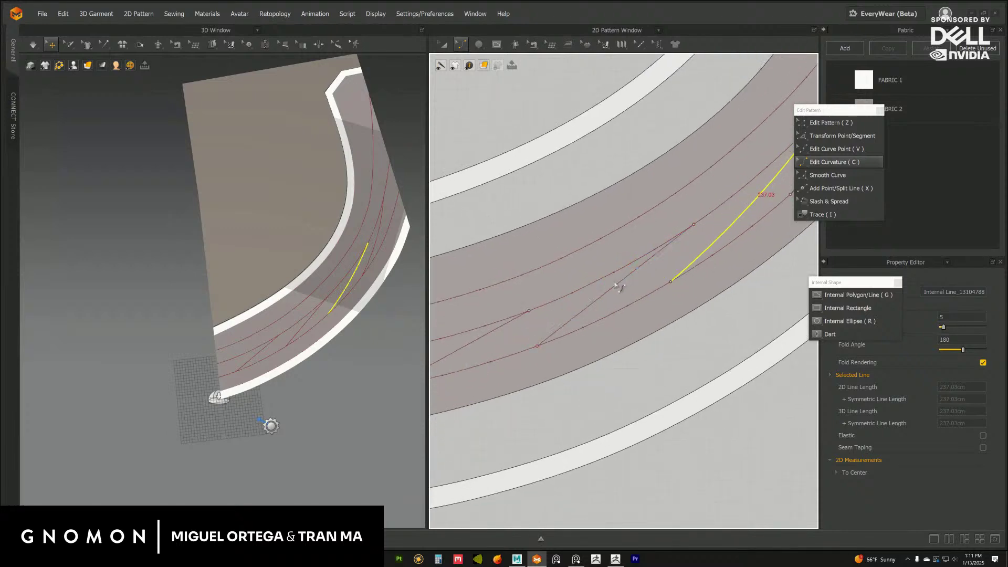
left_click_drag(624, 283, 620, 273)
scroll(609, 299, "down", 3)
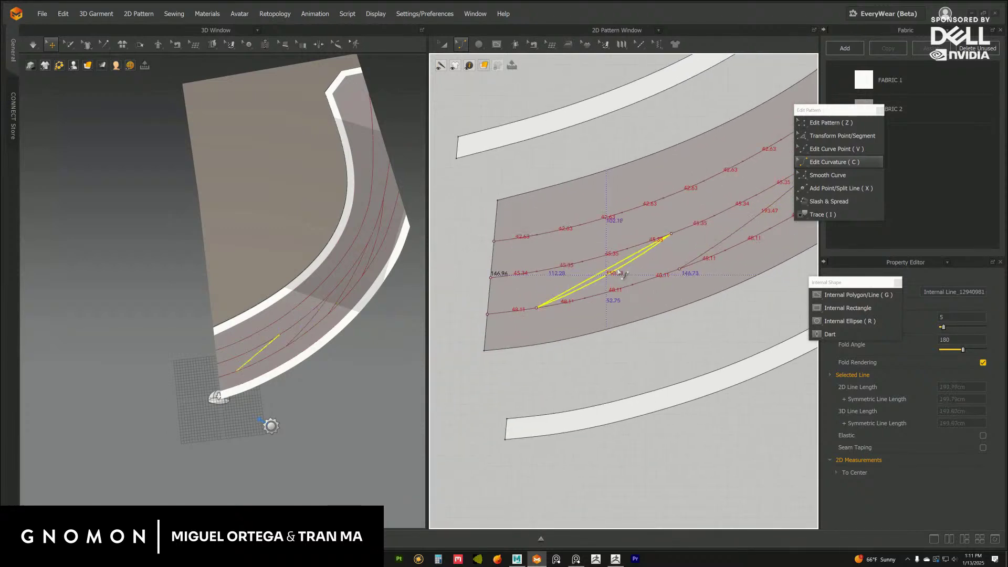
left_click(642, 357)
Switch to Edit Pattern and reshape the first diagonal with its curve handles so it leaves the lowest offset line more tangentially.
scroll(633, 275, "down", 3)
middle_click_drag(632, 274, 583, 297)
right_click_drag(367, 353, 398, 368)
middle_click_drag(587, 304, 648, 223)
key("z")
scroll(583, 280, "up", 2)
left_click(558, 254)
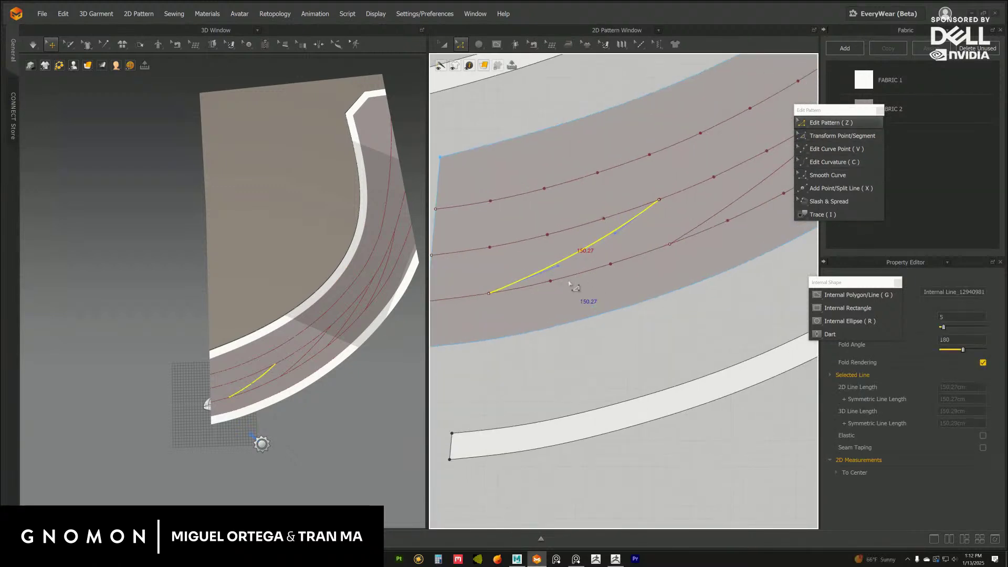
middle_click_drag(621, 232, 638, 243)
left_click_drag(613, 245, 551, 283)
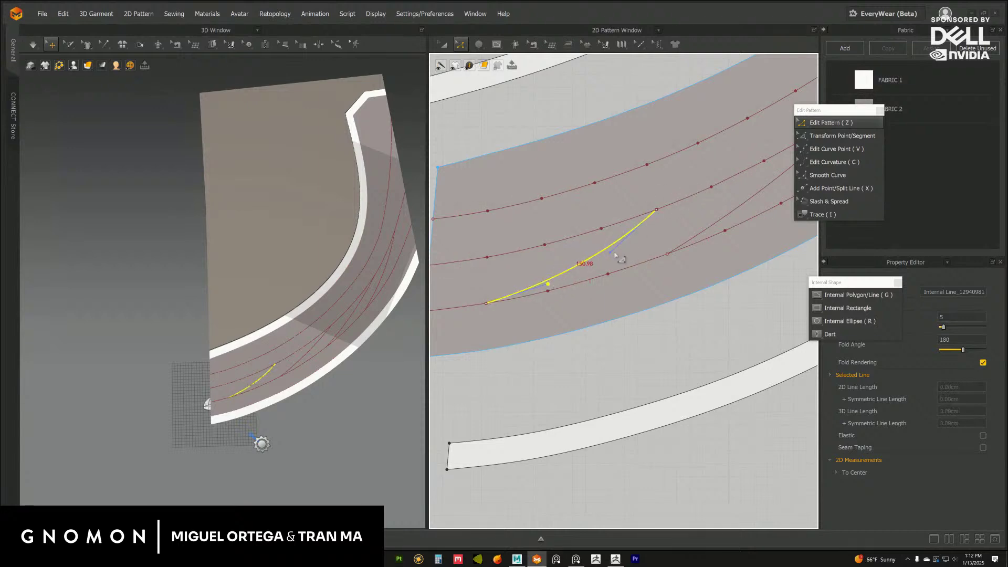
left_click_drag(612, 254, 615, 254)
Reshape the second diagonal with its curve handles into a smooth bow toward the lowest offset line.
middle_click_drag(789, 166, 656, 249)
left_click(663, 246)
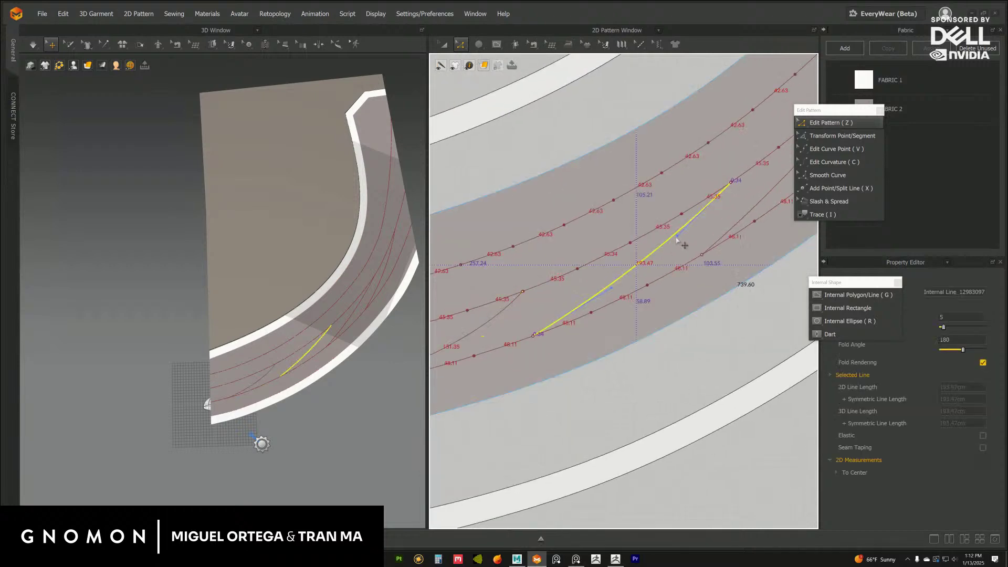
left_click_drag(677, 238, 689, 238)
left_click_drag(620, 289, 592, 307)
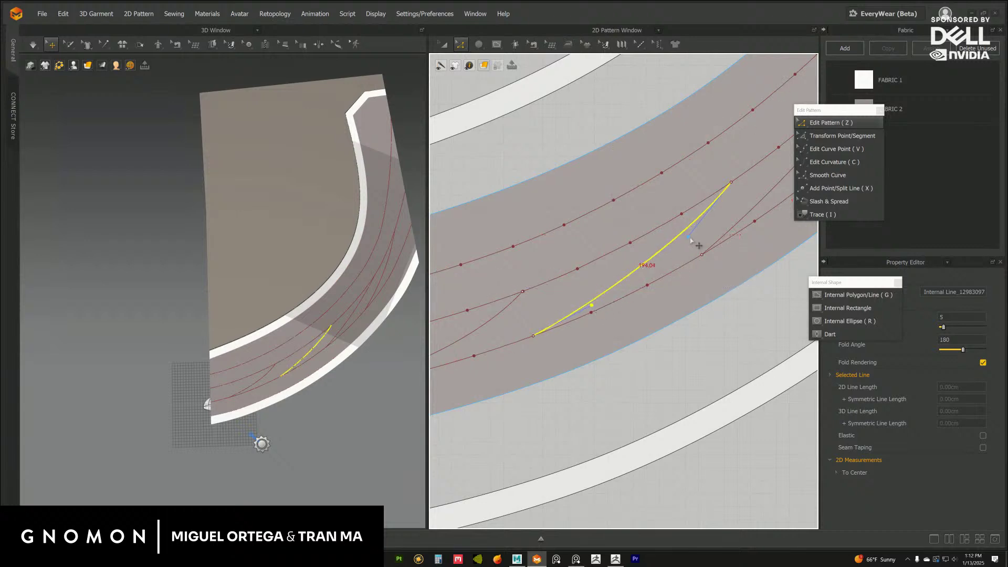
middle_click_drag(696, 239, 682, 244)
left_click_drag(674, 243, 677, 243)
Pull both curve handles of the third diagonal slightly toward the band's outer edge to deepen its bend.
right_click_drag(596, 290, 647, 275)
middle_click_drag(719, 223, 540, 358)
left_click(707, 261)
middle_click_drag(736, 232, 666, 272)
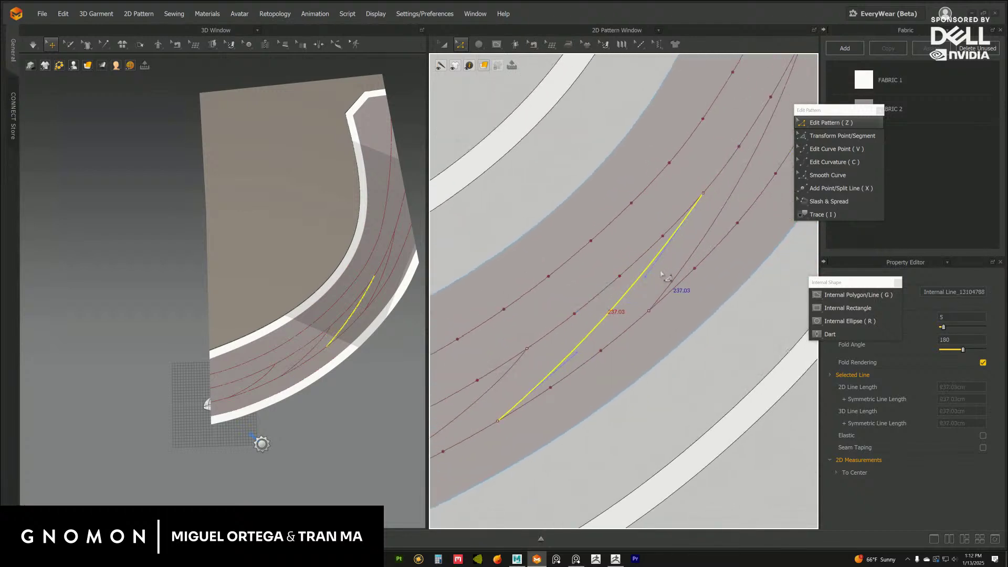
left_click_drag(647, 278, 653, 285)
left_click_drag(580, 353, 576, 360)
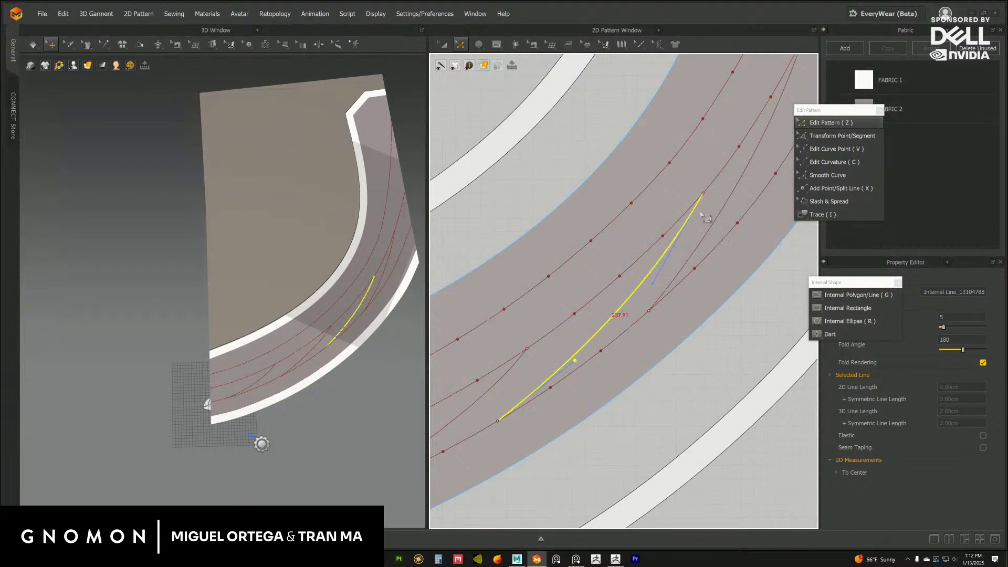
Adjust both curve handles of the fourth diagonal to match the other bowed lines and clear the selection.
middle_click_drag(749, 173, 636, 265)
left_click(641, 253)
left_click_drag(665, 227, 668, 239)
left_click_drag(606, 318, 605, 336)
scroll(634, 300, "down", 5)
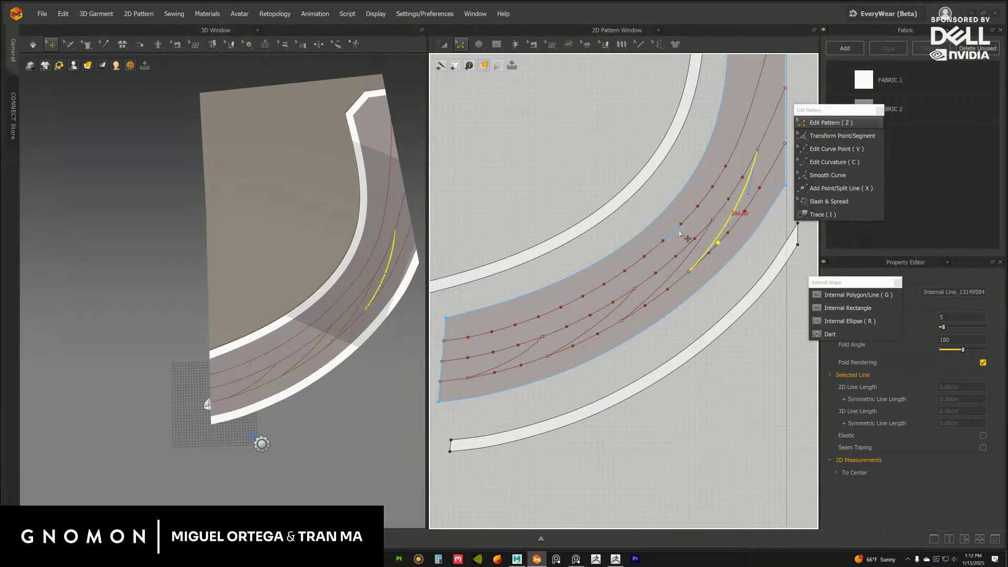
left_click(703, 423)
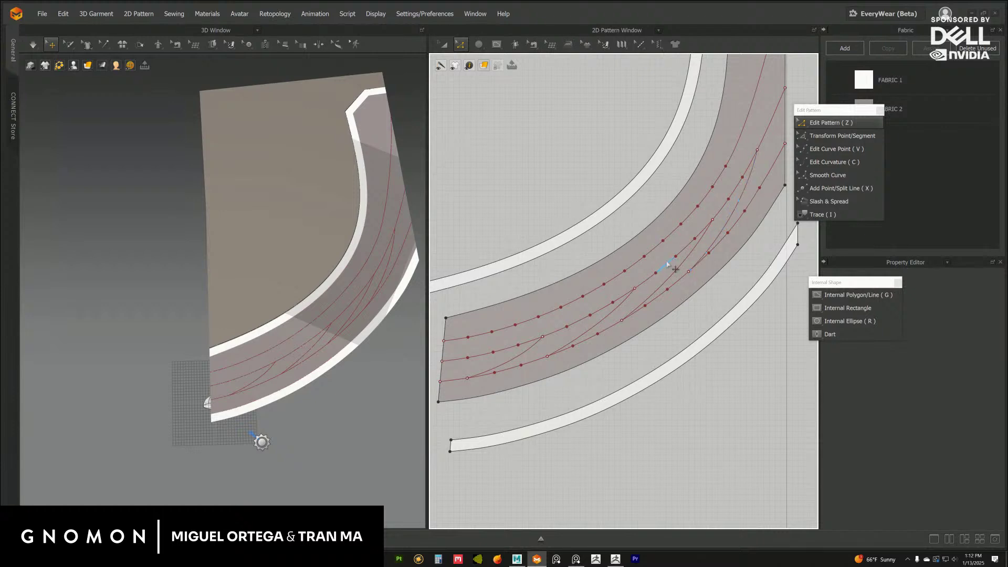
right_click_drag(365, 308, 391, 329)
scroll(378, 315, "down", 3)
right_click_drag(365, 297, 378, 313)
scroll(380, 318, "up", 3)
middle_click_drag(405, 257, 393, 260)
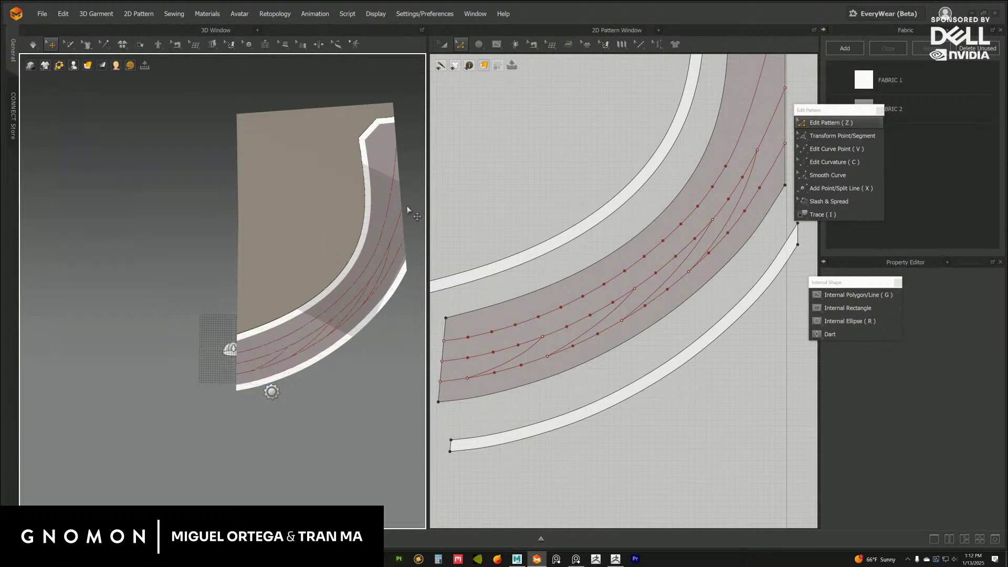
Draw two straight diagonal internal lines, about 185 cm and 182 cm long, from the middle offset line up to the uppermost one.
mouse_move(572, 232)
middle_mouse_down()
mouse_move(542, 241)
mouse_move(573, 216)
middle_mouse_up()
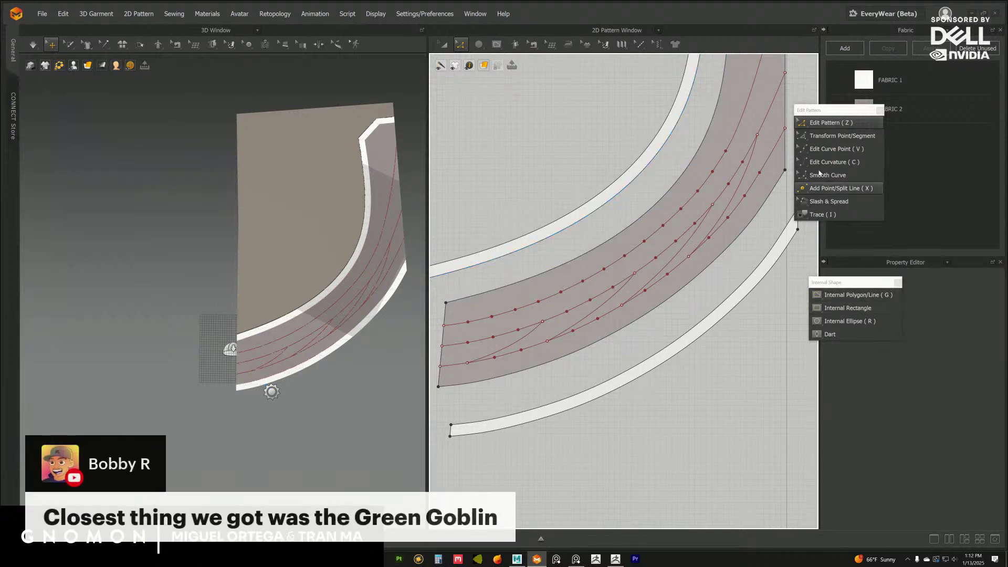
left_click(848, 294)
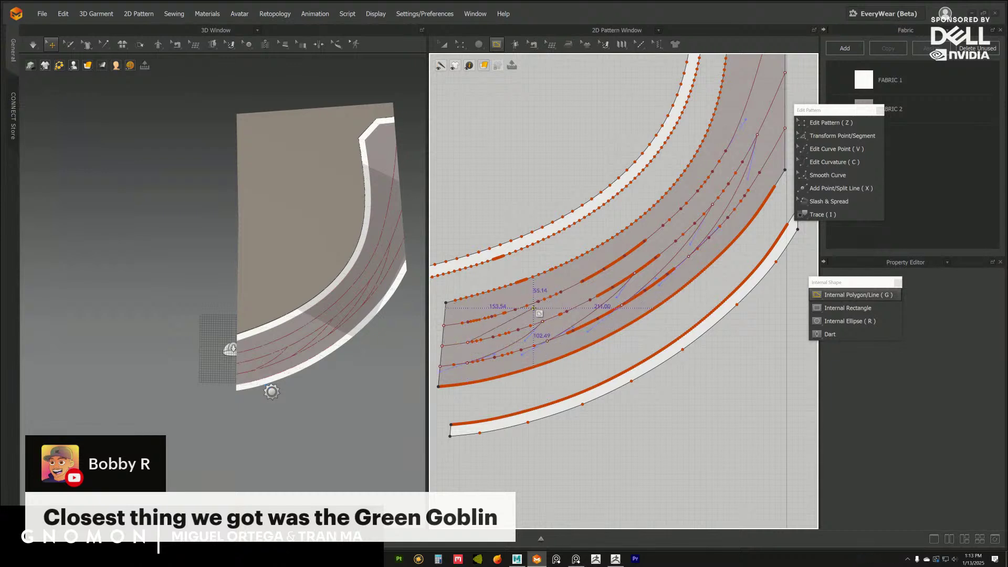
double_click(561, 292)
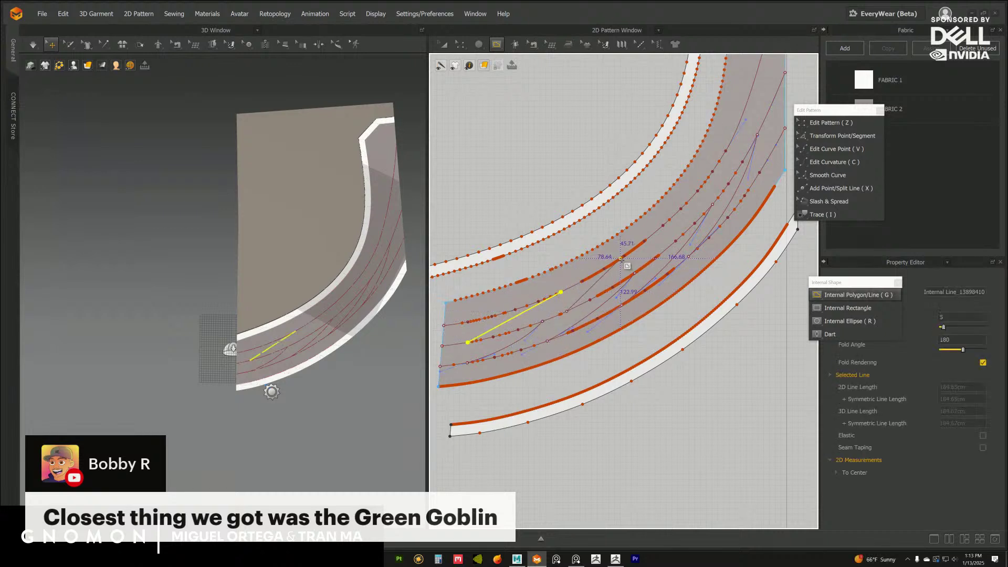
left_click(645, 241)
double_click(570, 310)
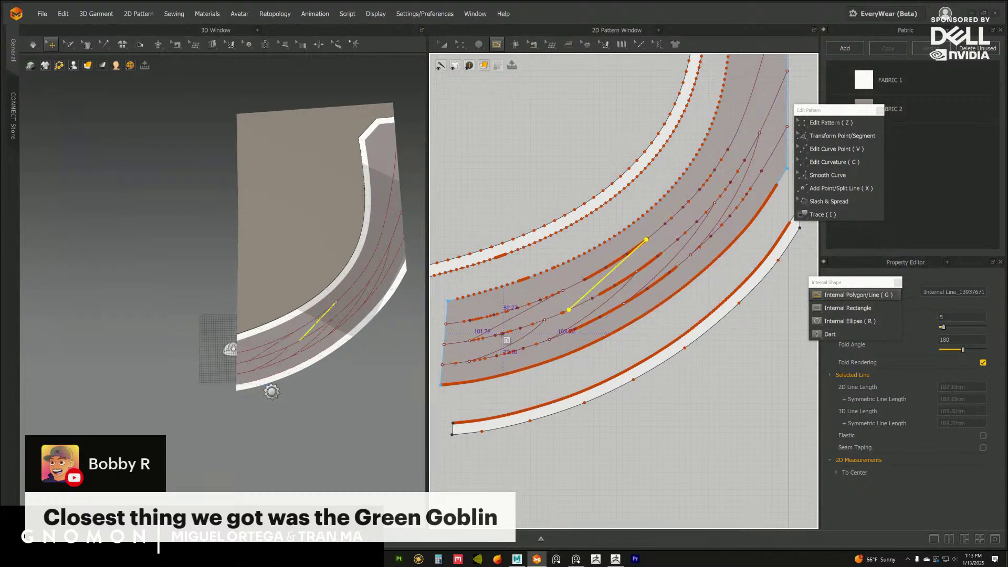
Draw a third upper diagonal about 180 cm long between split points on the middle and uppermost offset lines.
middle_click_drag(568, 314, 545, 325)
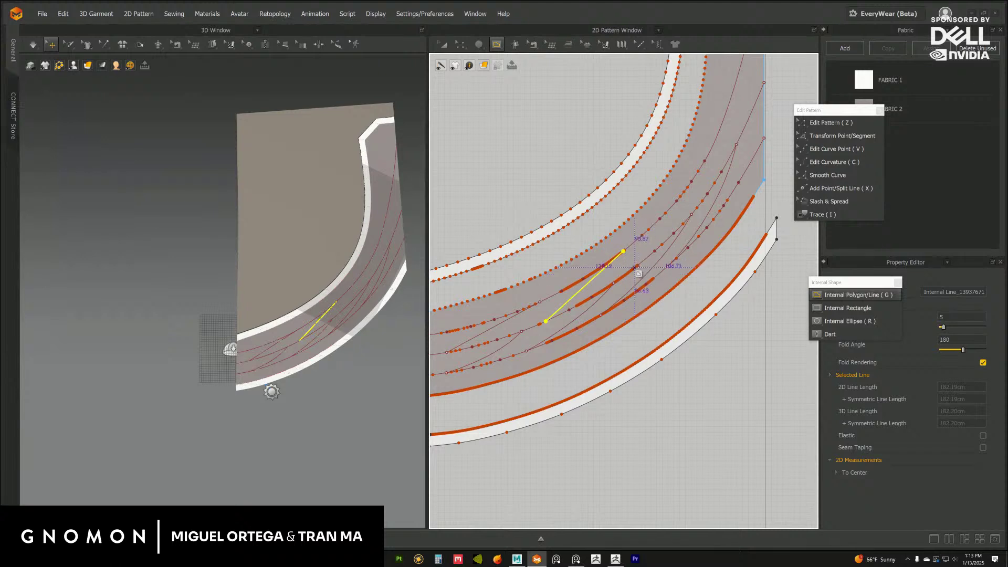
middle_click_drag(667, 216, 645, 246)
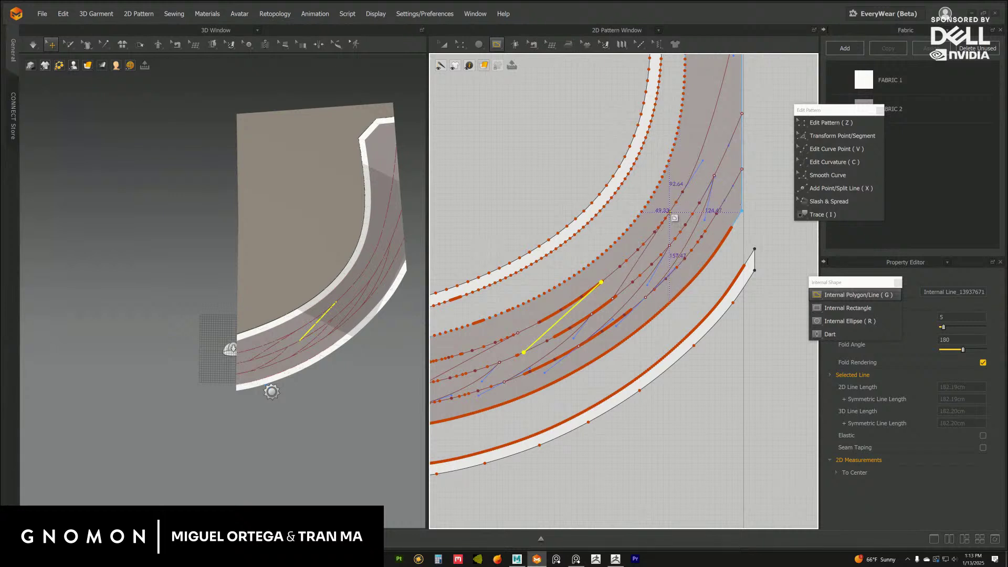
double_click(669, 212)
middle_click_drag(630, 286, 607, 306)
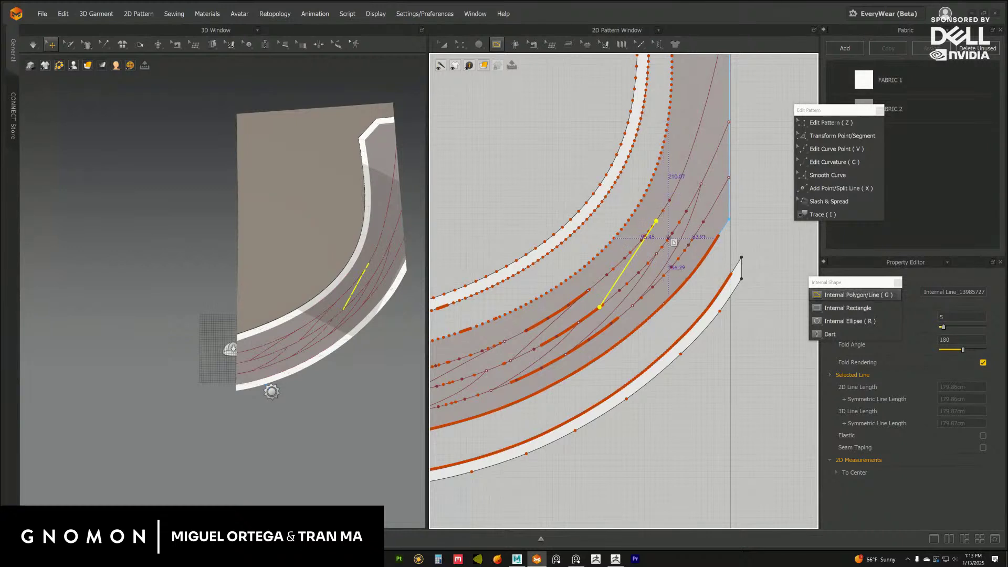
middle_click_drag(673, 232, 654, 289)
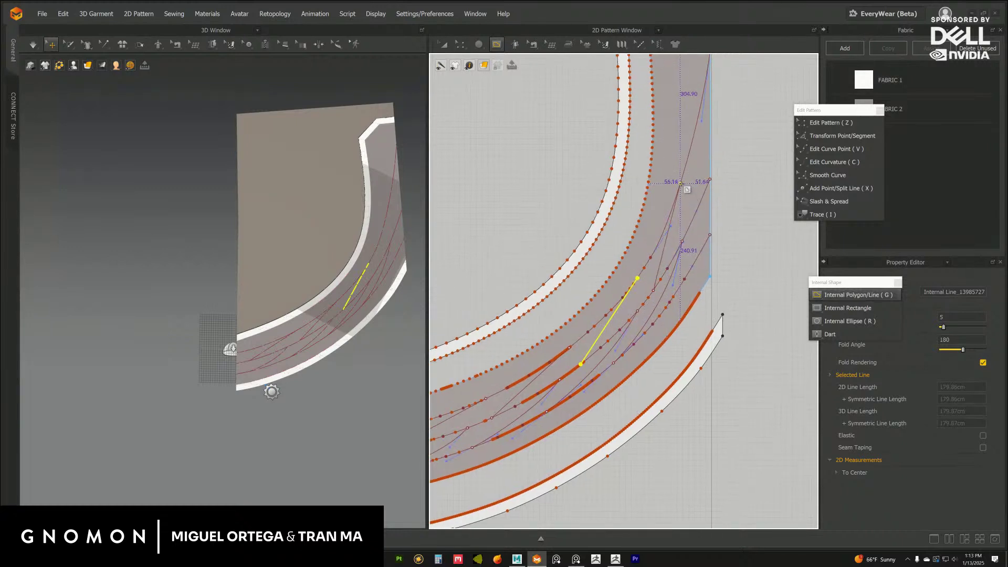
Enlarge the 3D view and examine how the two rows of diagonal lines look on the curved balcony band.
left_click(831, 123)
scroll(618, 238, "down", 2)
scroll(617, 237, "down", 2)
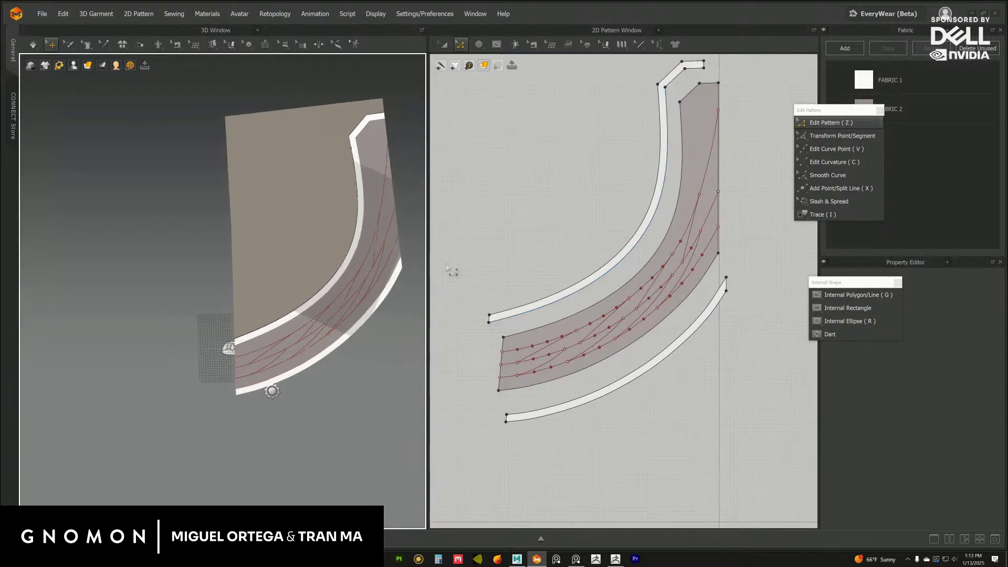
left_click_drag(436, 272, 504, 272)
scroll(463, 272, "up", 3)
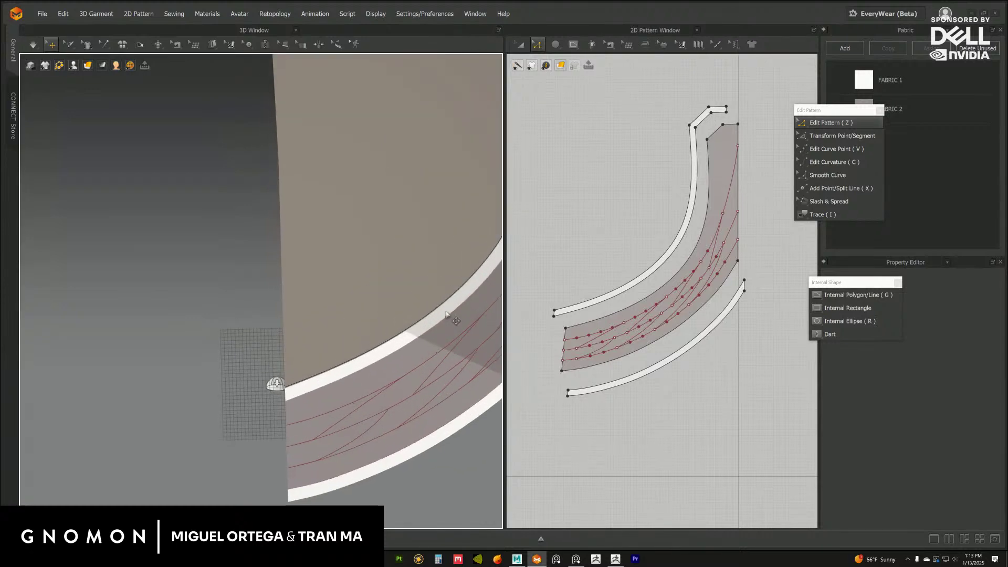
scroll(448, 311, "down", 3)
right_click_drag(448, 310, 366, 309)
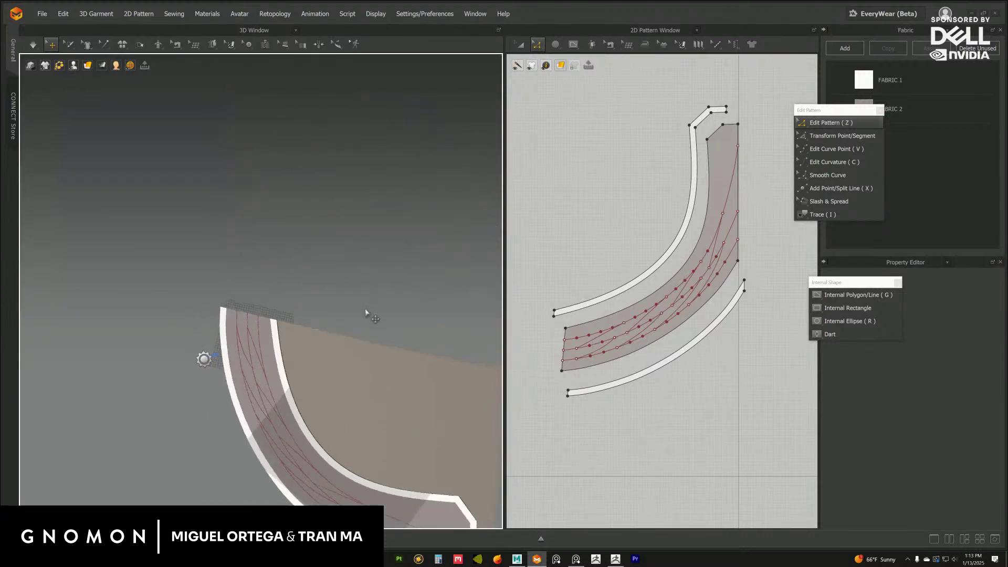
middle_click_drag(366, 309, 396, 255)
right_click_drag(396, 255, 490, 250)
scroll(448, 319, "up", 3)
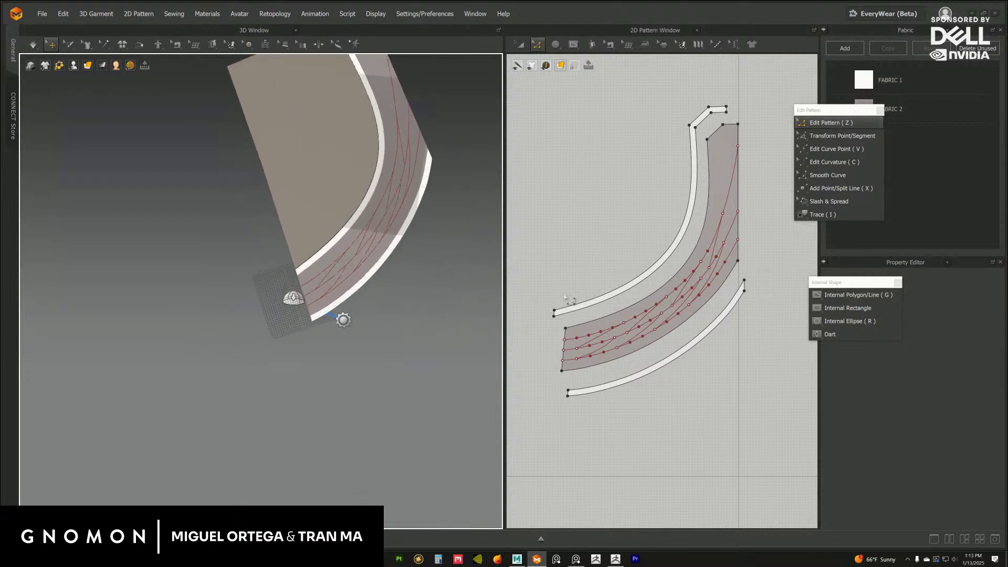
Delete the three straight diagonals between the middle and uppermost offset lines.
scroll(619, 277, "up", 2)
left_click(657, 303)
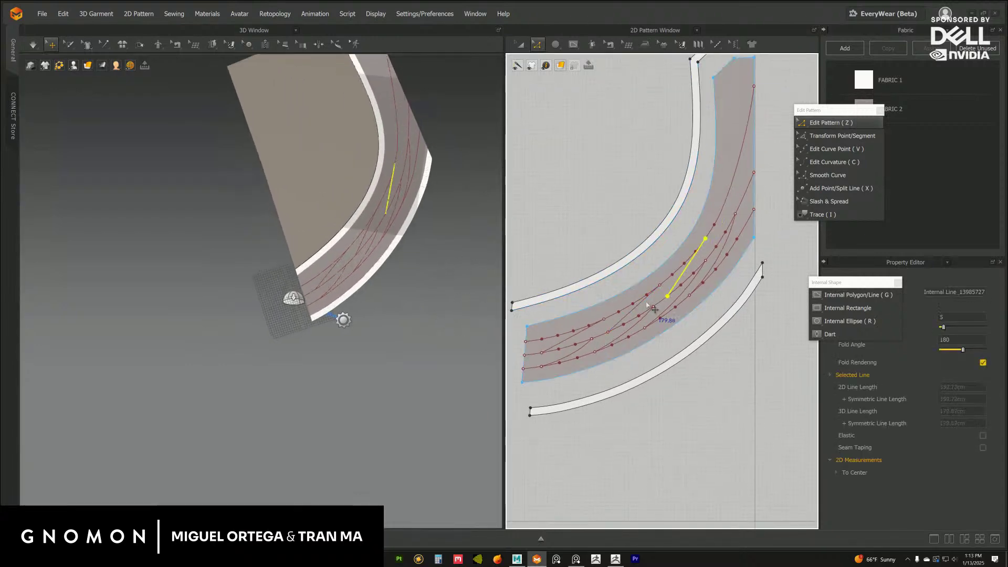
key("Delete")
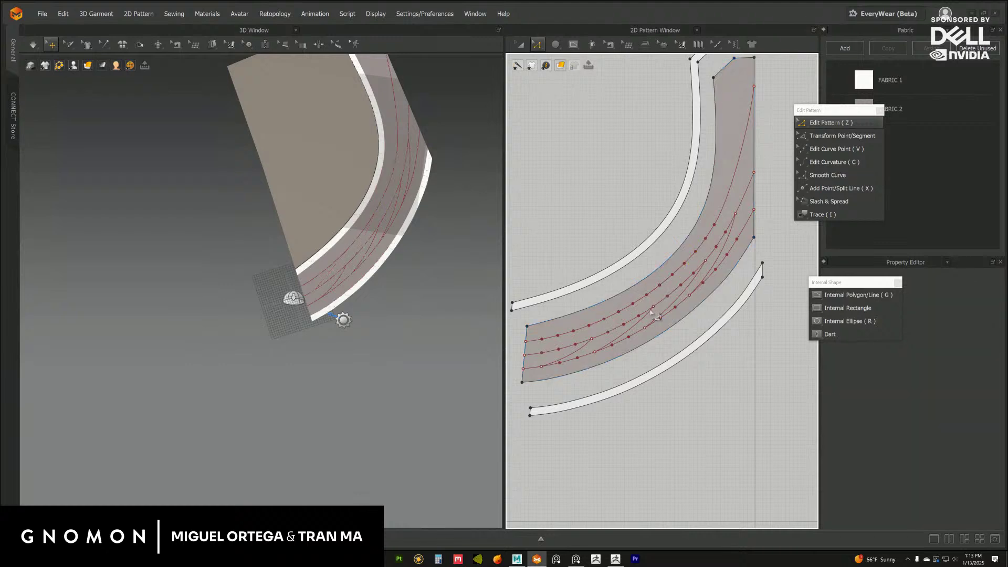
Undo the remaining diagonal lines and the uniform split points on the balcony band's three offset lines.
left_click(656, 318)
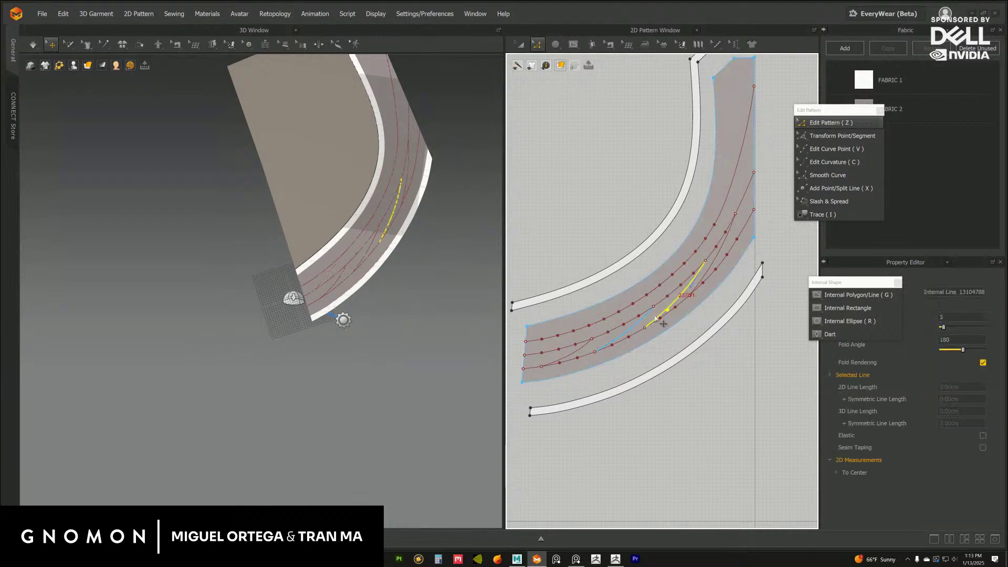
left_click(654, 336)
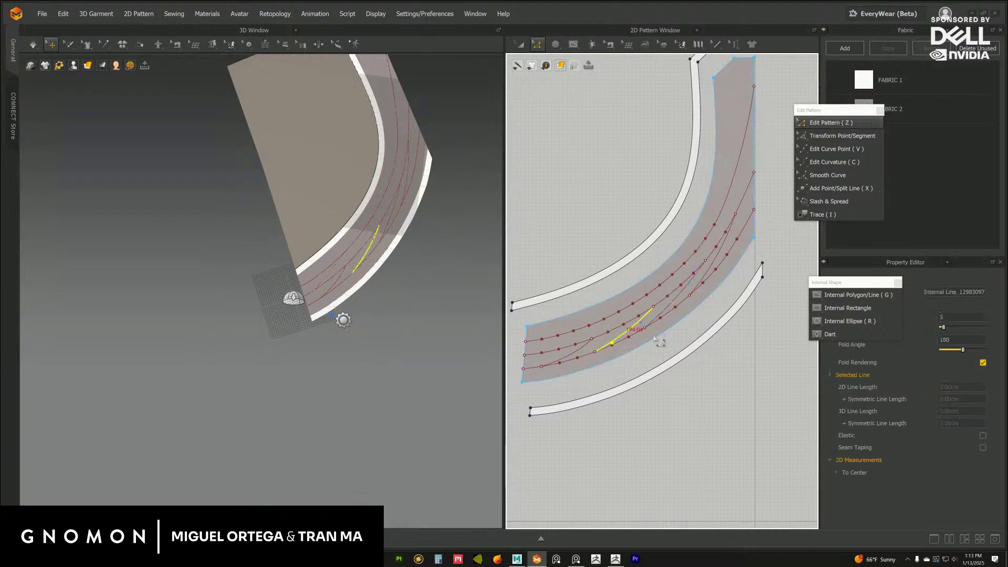
key("ctrl+z")
key("ctrl+z")
key("ctrl+z")
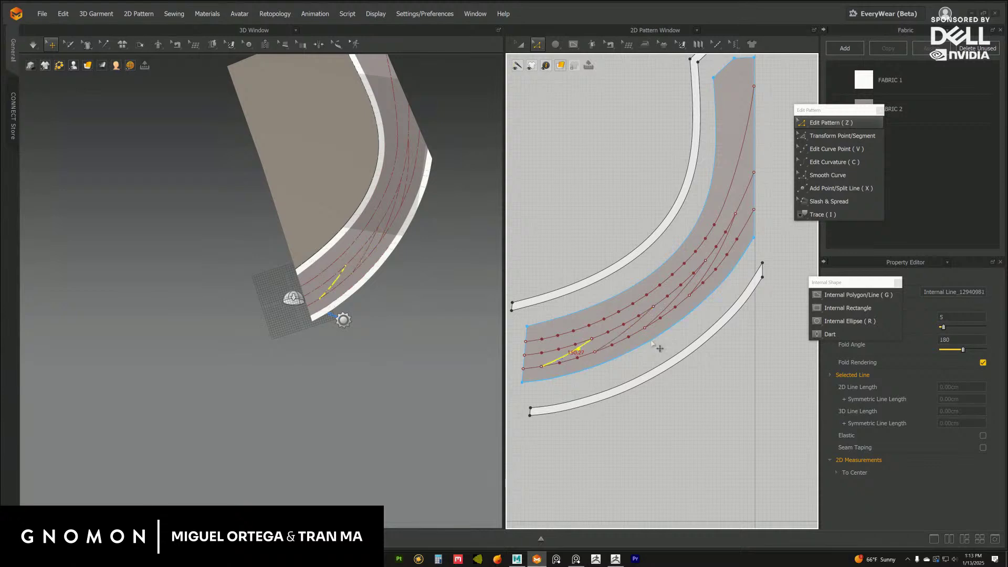
key("ctrl+z")
left_click(657, 349)
key("ctrl+z")
key("ctrl+z")
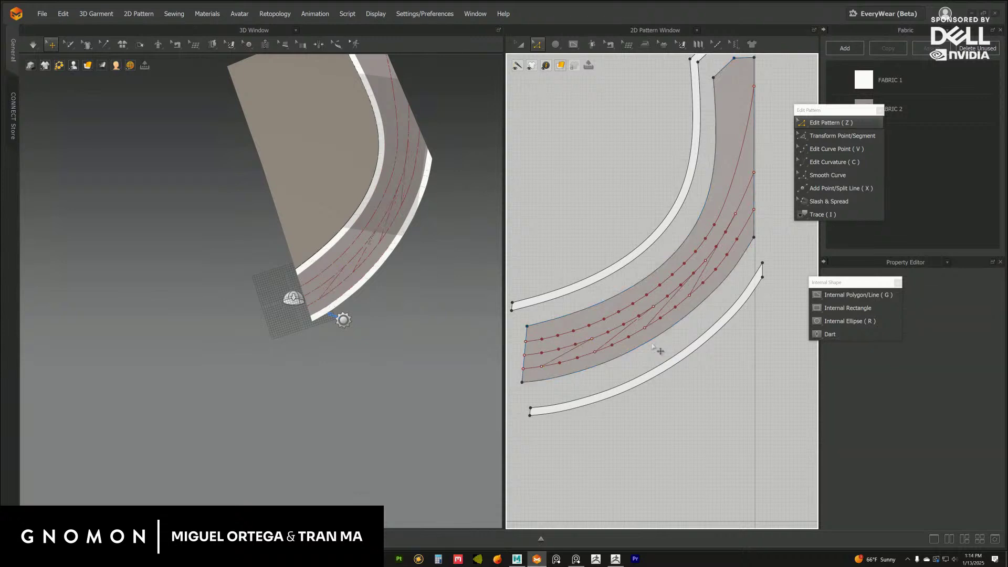
key("ctrl+z")
key("ctrl+z")
key("ctrl+z")
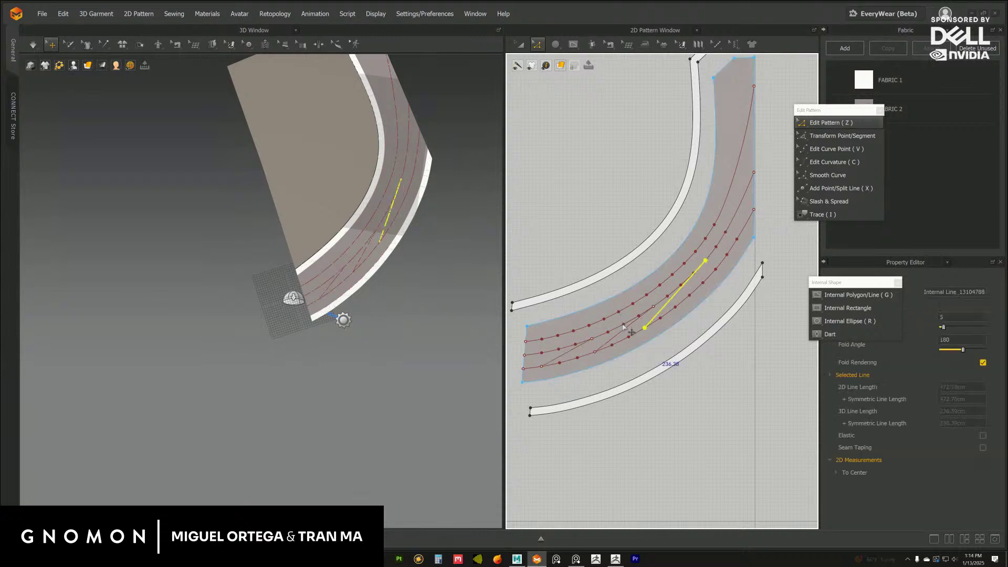
key("ctrl+z")
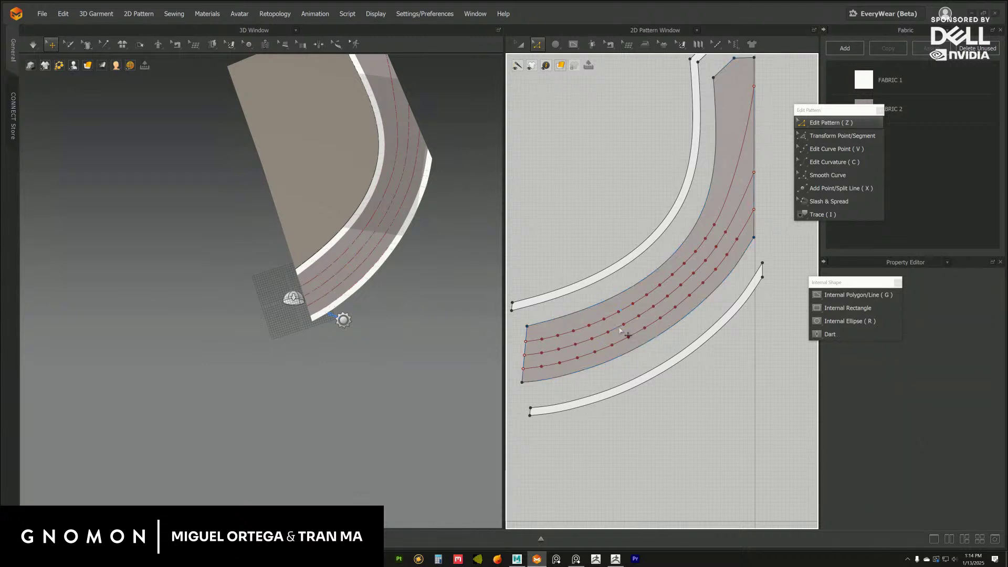
key("ctrl+z")
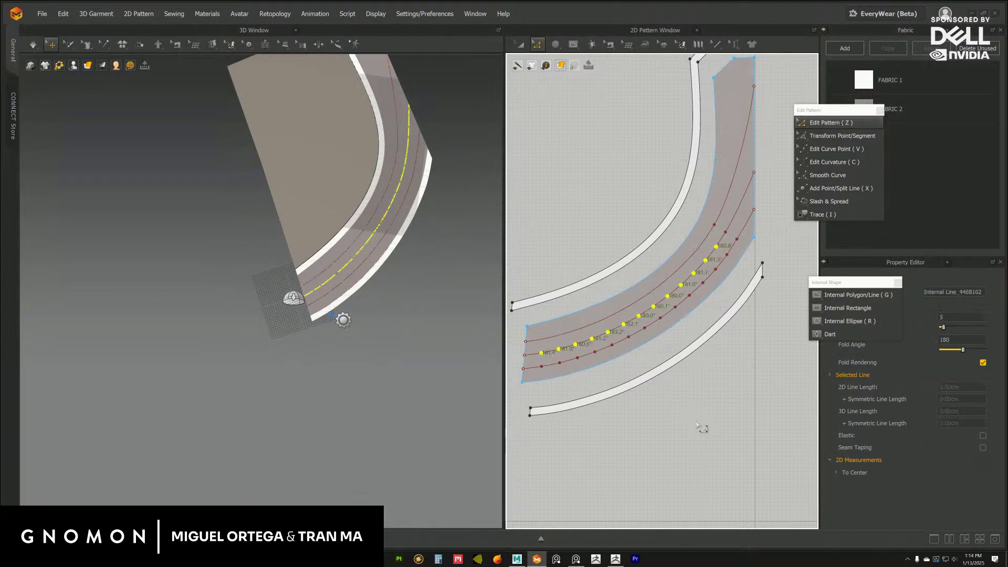
left_click(687, 417)
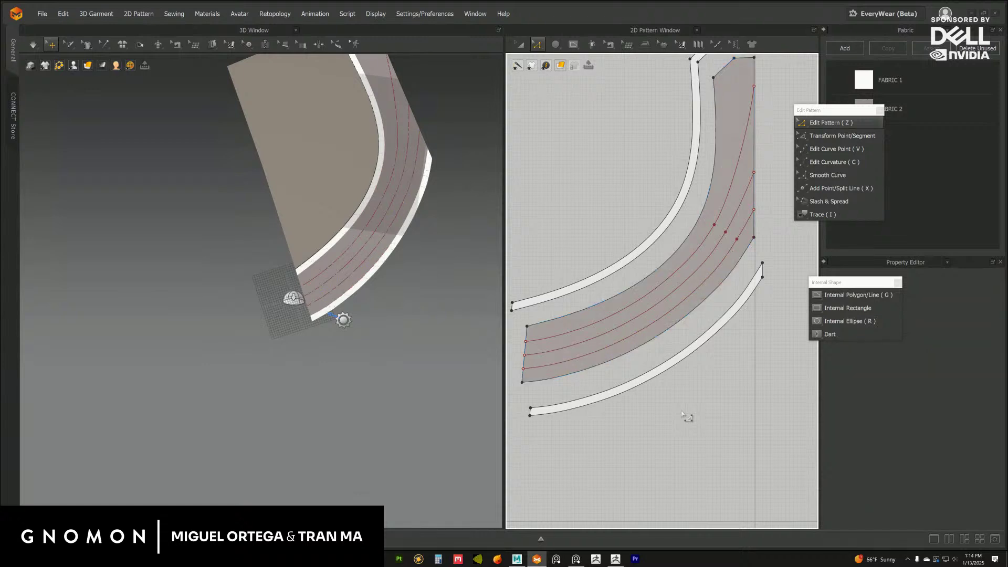
Draw four straight diagonal internal lines from the band's lower edge up to the lowest offset line, the third about 258 cm long.
left_click(851, 295)
scroll(614, 349, "up", 3)
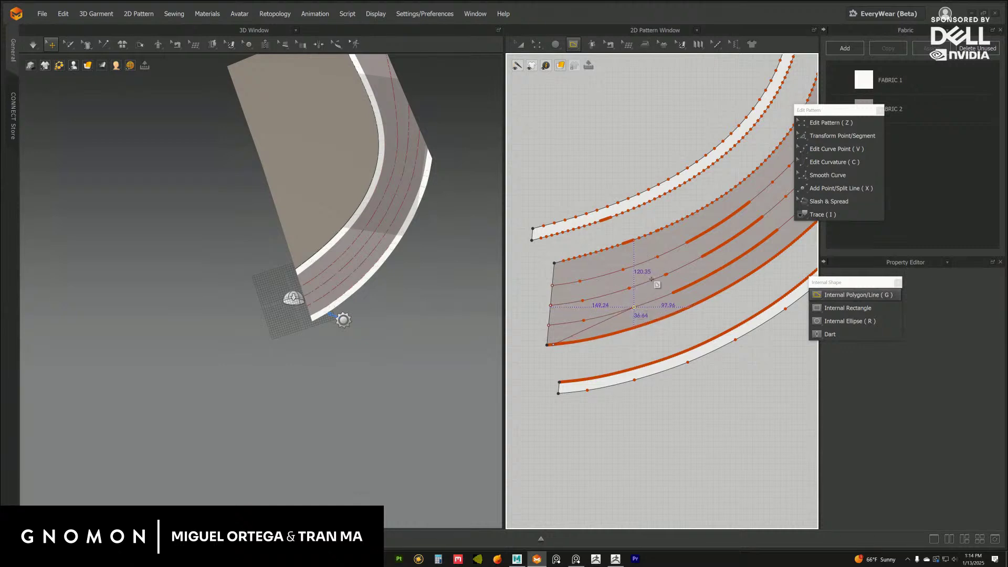
double_click(634, 307)
left_click(633, 328)
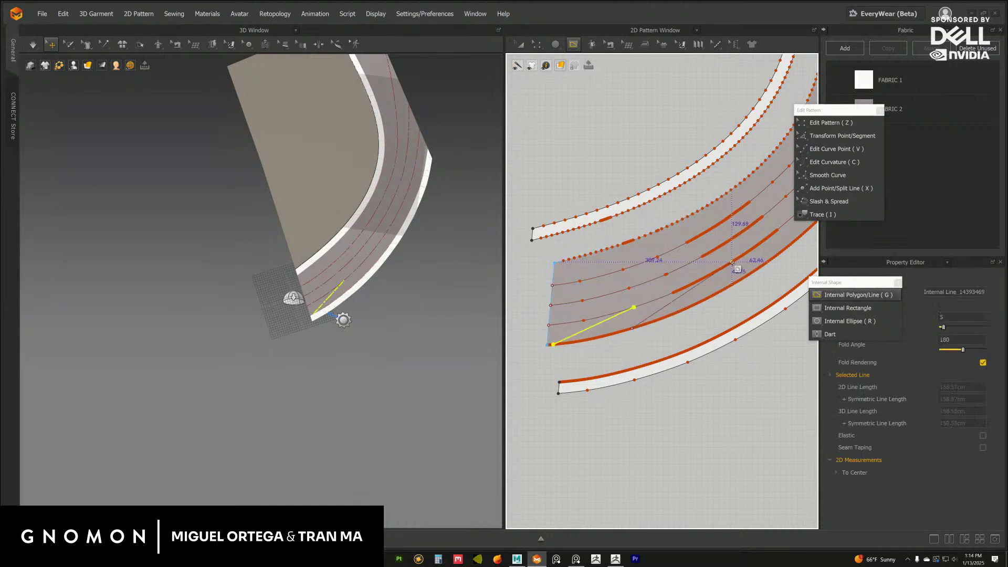
double_click(734, 261)
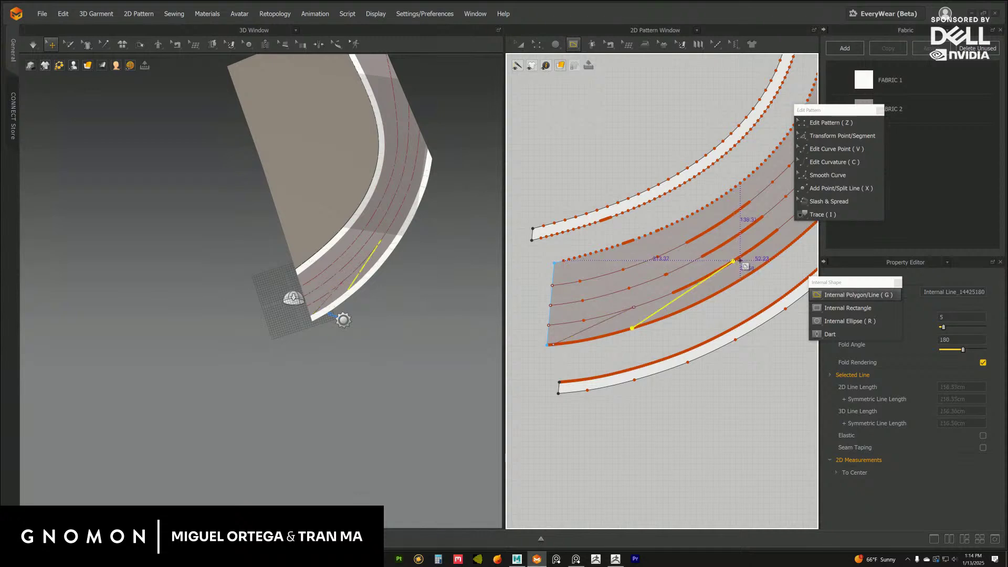
middle_click_drag(734, 261, 640, 322)
left_click(615, 357)
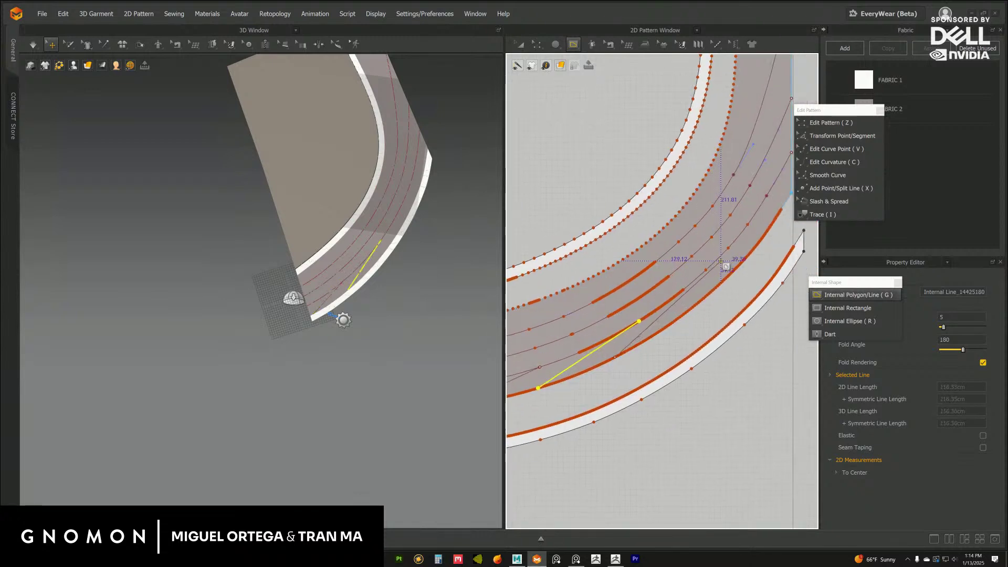
double_click(718, 257)
middle_click_drag(718, 257, 683, 291)
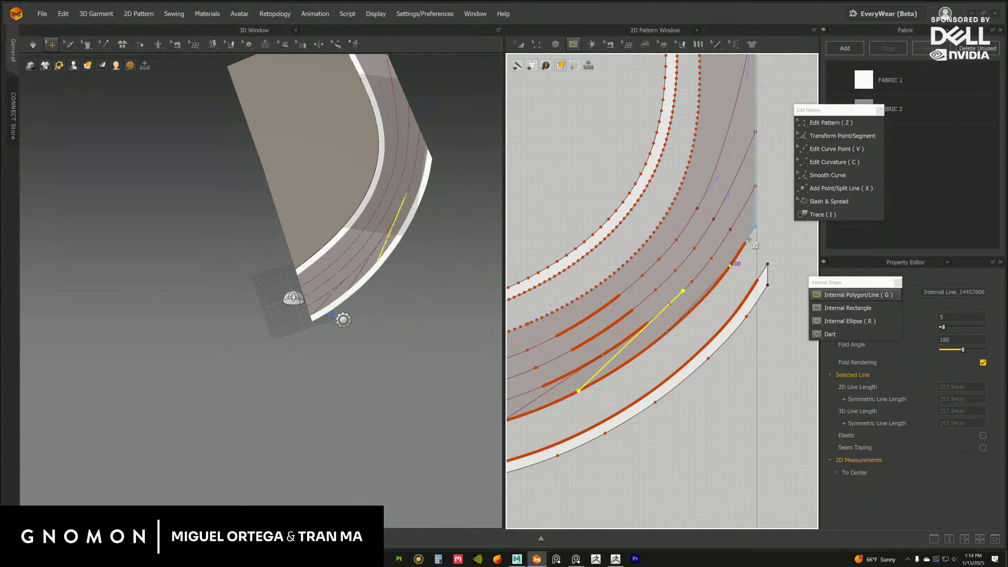
Bend the four lower diagonals with Edit Curvature so they bow toward the band's lower edge.
left_click(829, 122)
left_click_drag(704, 274, 712, 276)
middle_click_drag(657, 366, 710, 307)
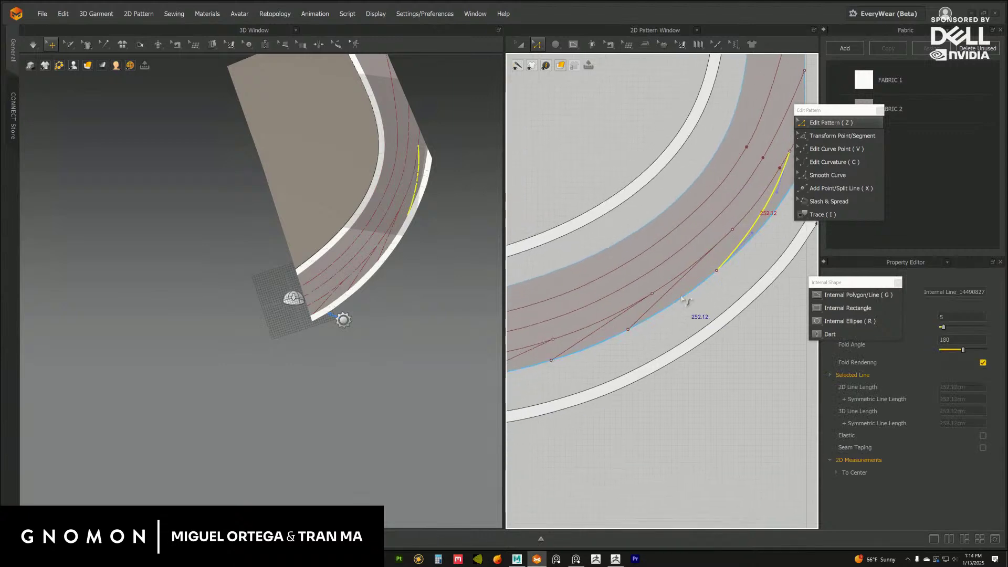
scroll(691, 301, "up", 2)
left_click(821, 163)
left_click_drag(682, 280, 693, 287)
middle_click_drag(606, 360, 675, 312)
left_click_drag(667, 289, 673, 307)
middle_click_drag(601, 349, 689, 319)
left_click_drag(652, 294, 656, 299)
left_click(668, 336)
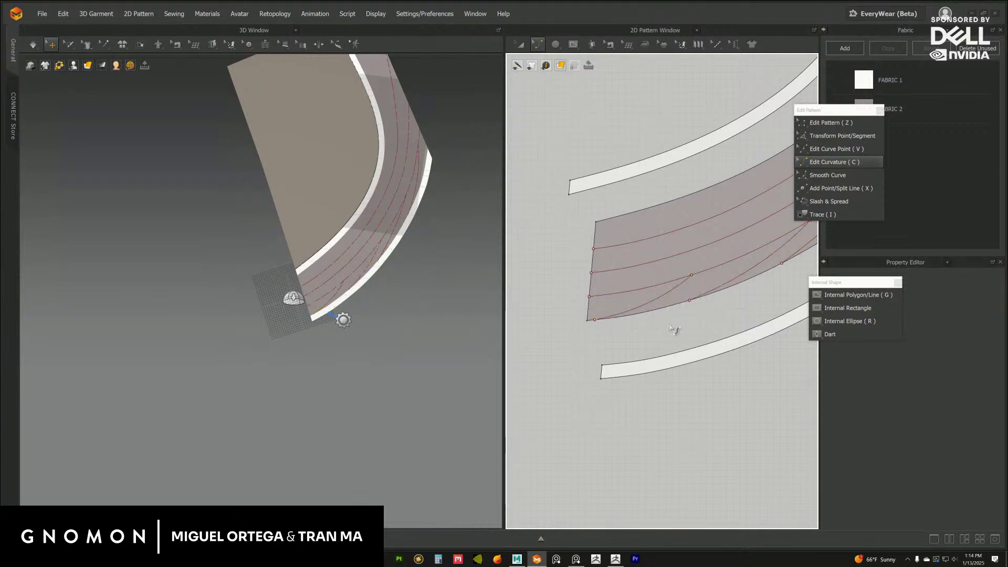
Slide the start points of the third and fourth diagonals along the band's lower edge, closer beneath the preceding diagonals' upper ends.
scroll(660, 333, "up", 5)
middle_click_drag(652, 312, 578, 358)
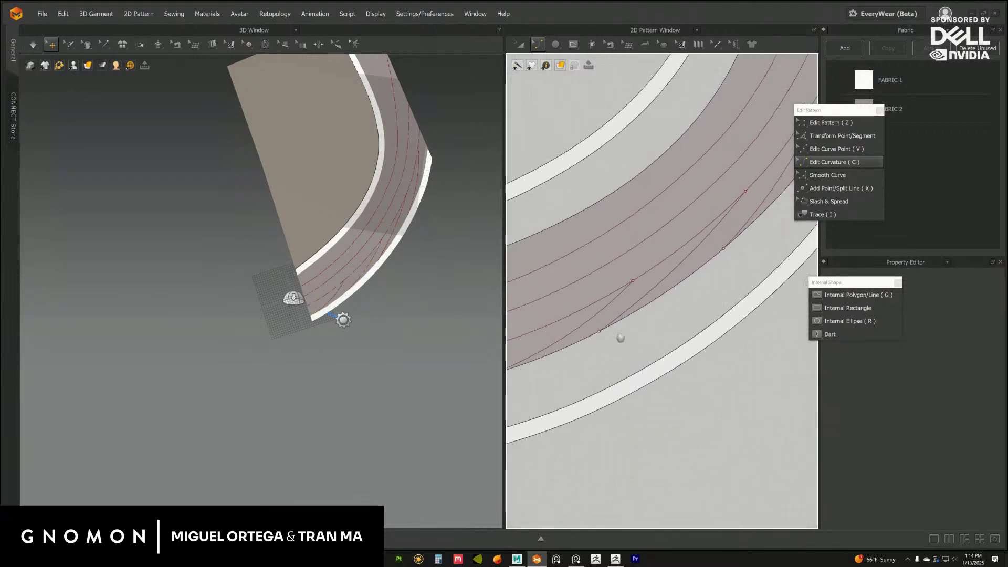
middle_click_drag(628, 294, 761, 222)
left_click(843, 123)
middle_click_drag(717, 267, 673, 295)
scroll(731, 282, "down", 2)
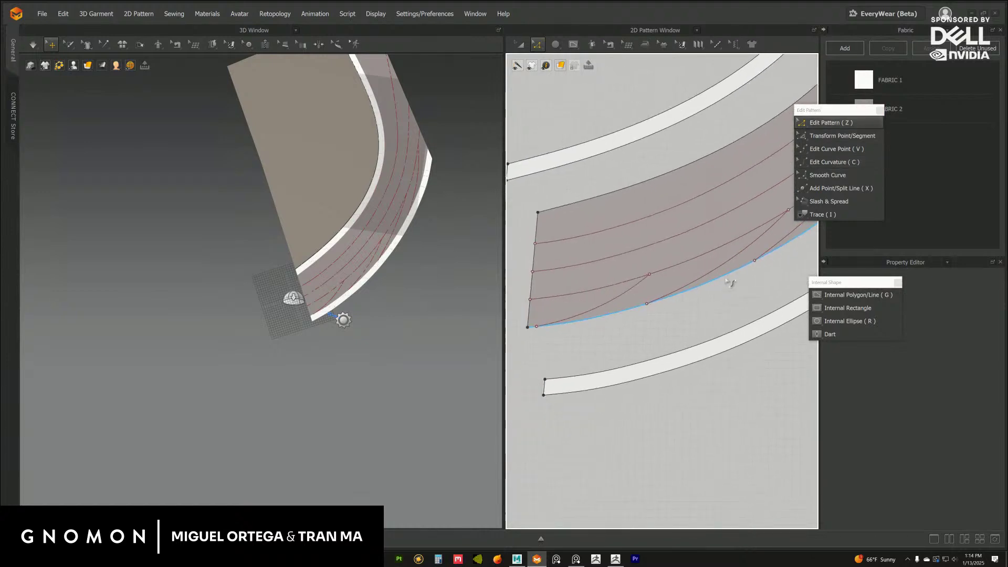
scroll(646, 326, "up", 2)
left_click_drag(636, 310, 694, 315)
middle_click_drag(679, 323, 670, 331)
middle_click_drag(756, 260, 683, 307)
left_click_drag(665, 302, 685, 286)
Adjust the fourth diagonal's upper curve handle to bow the line further toward the band's outer edge.
left_click(754, 192)
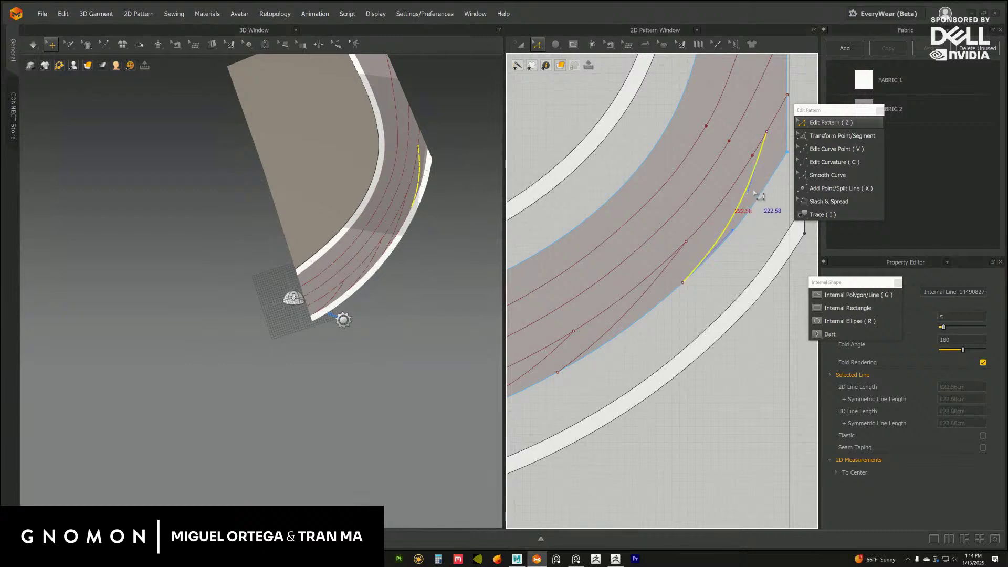
left_click_drag(750, 191, 758, 181)
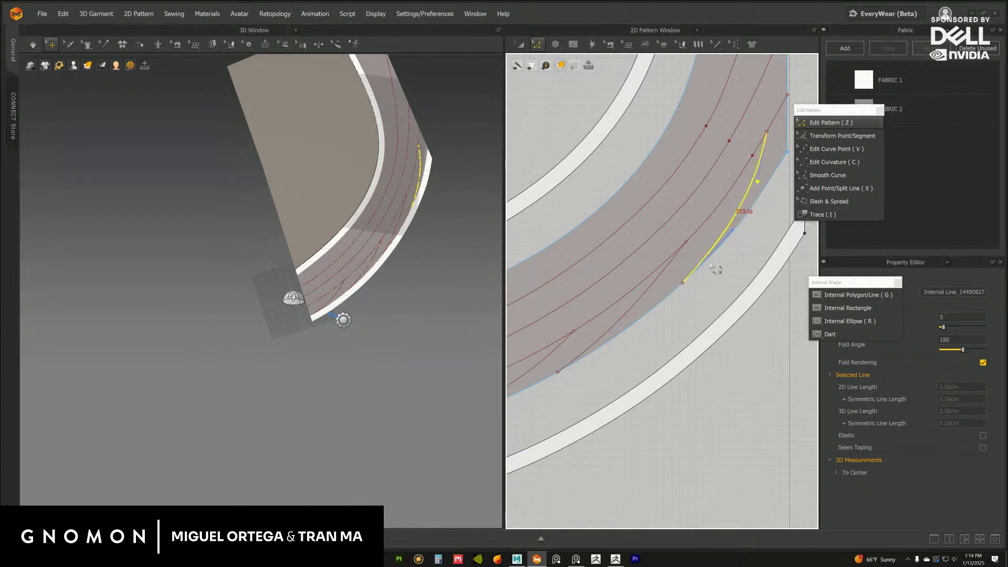
scroll(709, 279, "up", 5)
scroll(667, 297, "down", 5)
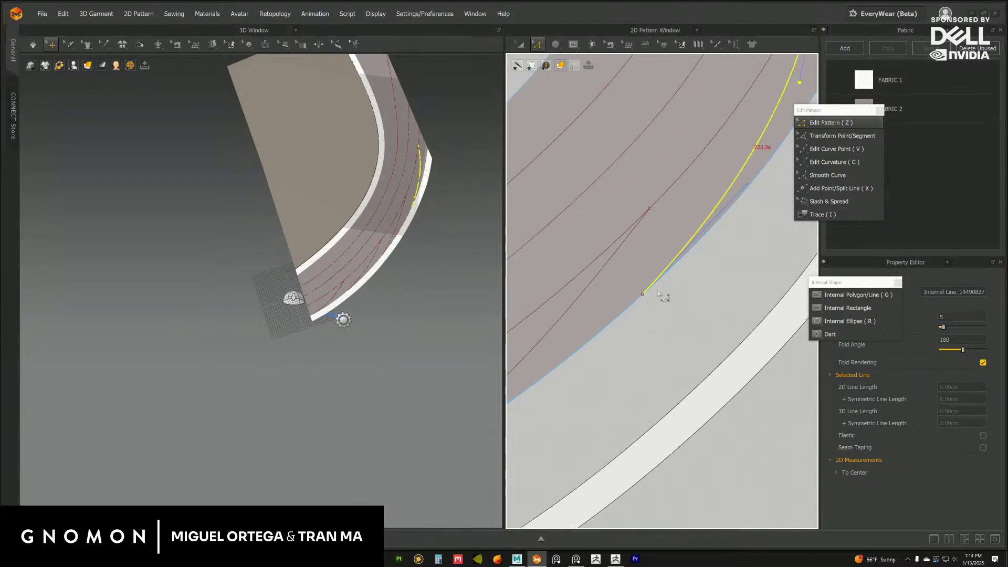
left_click_drag(722, 226, 728, 216)
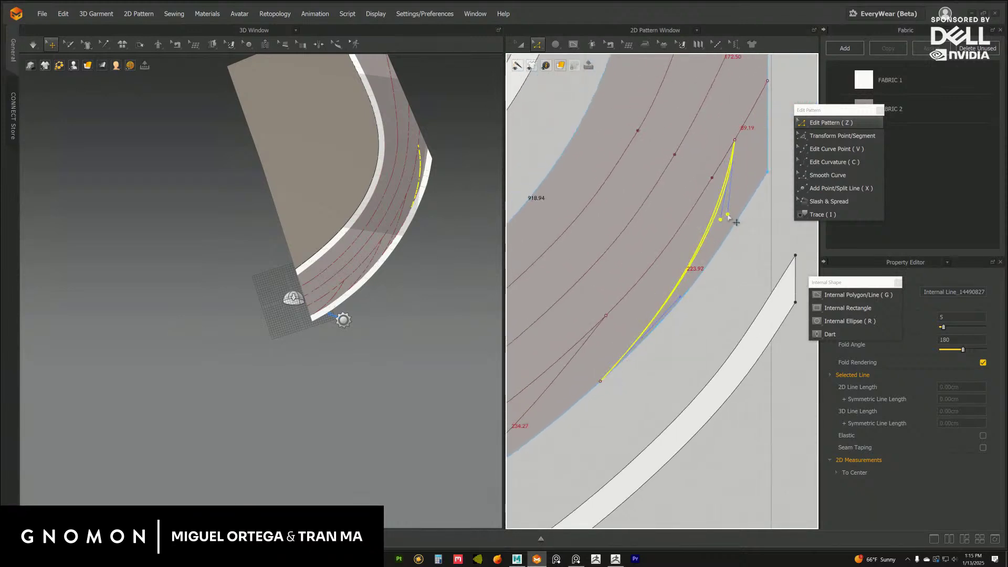
Reshape the third diagonal with both curve handles to give it a fuller outward bow.
middle_click_drag(607, 337, 673, 279)
left_click(671, 277)
left_click_drag(667, 292, 698, 280)
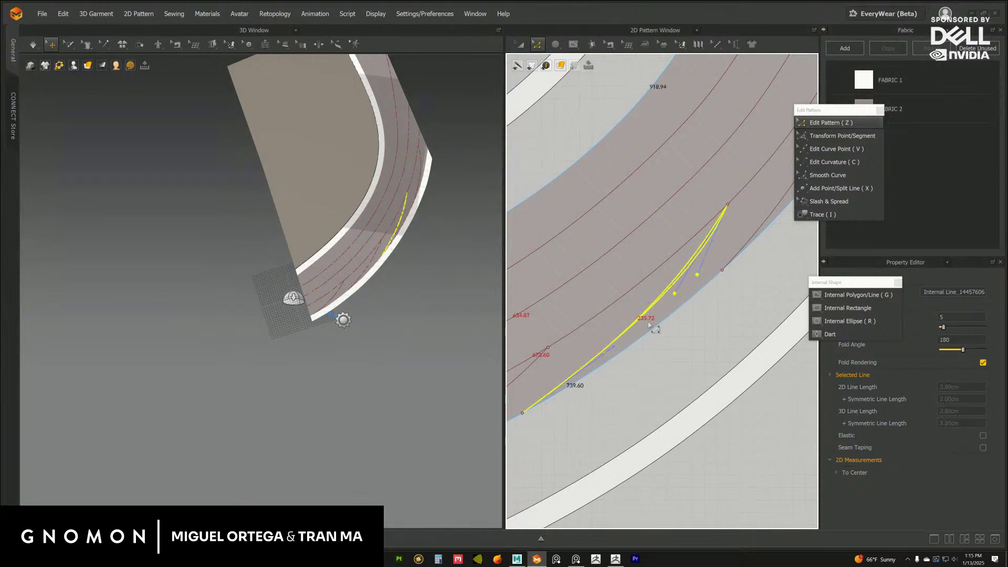
middle_click_drag(617, 357, 635, 324)
left_click_drag(632, 312, 616, 331)
left_click_drag(720, 242, 727, 242)
Refine the second diagonal's curve handles so its bow matches the neighbouring diagonals.
left_click(714, 238)
middle_click_drag(630, 296, 801, 195)
left_click(698, 261)
left_click_drag(681, 275, 690, 276)
middle_click_drag(616, 343, 682, 314)
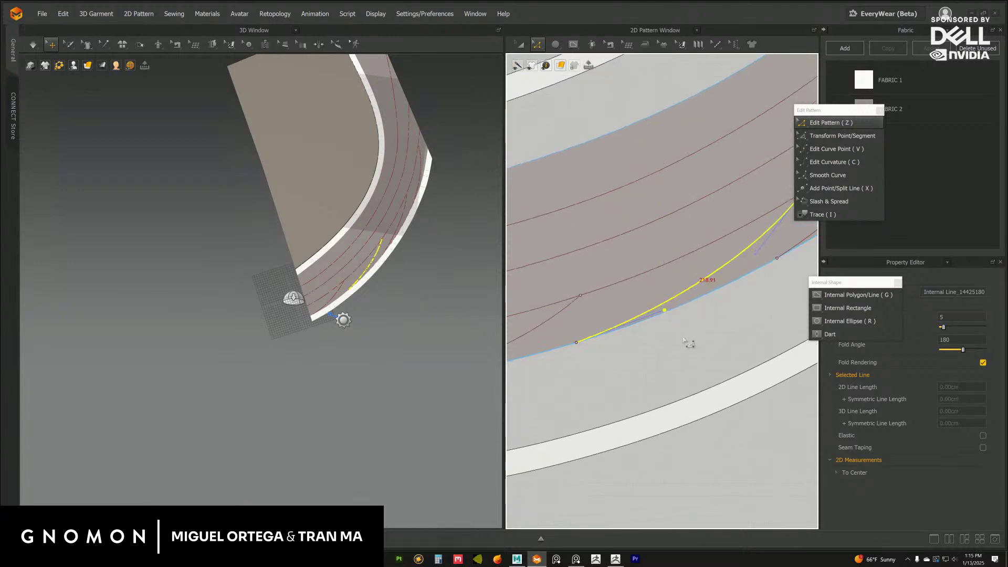
scroll(621, 318, "down", 2)
left_click(621, 319)
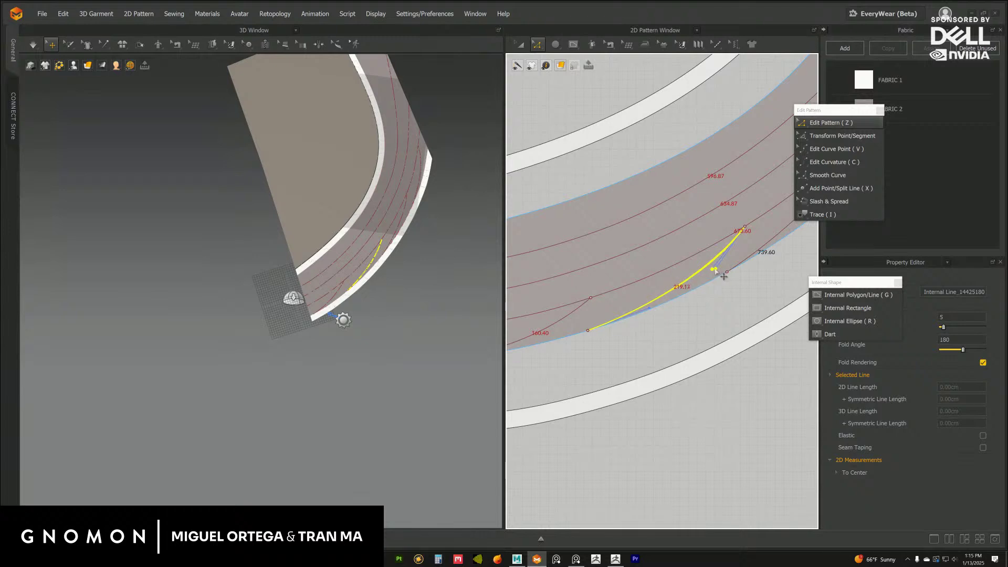
scroll(692, 314, "down", 2)
left_click(662, 288)
left_click(662, 319)
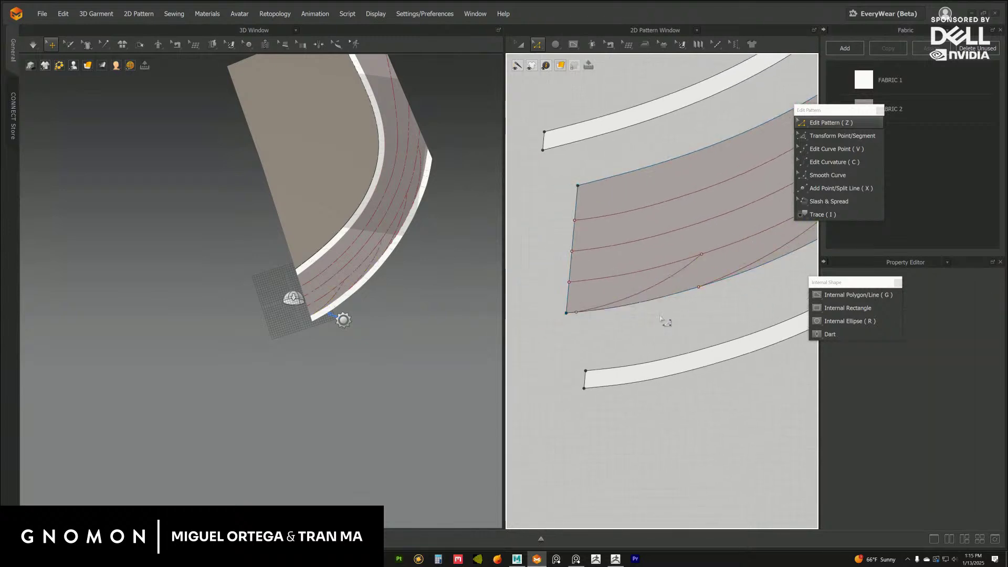
Fine-tune the third diagonal by pulling its upper and lower curve handles slightly farther outward.
scroll(651, 305, "down", 4)
middle_click_drag(793, 239, 669, 310)
scroll(651, 315, "down", 1)
scroll(634, 329, "up", 1)
left_click(681, 280)
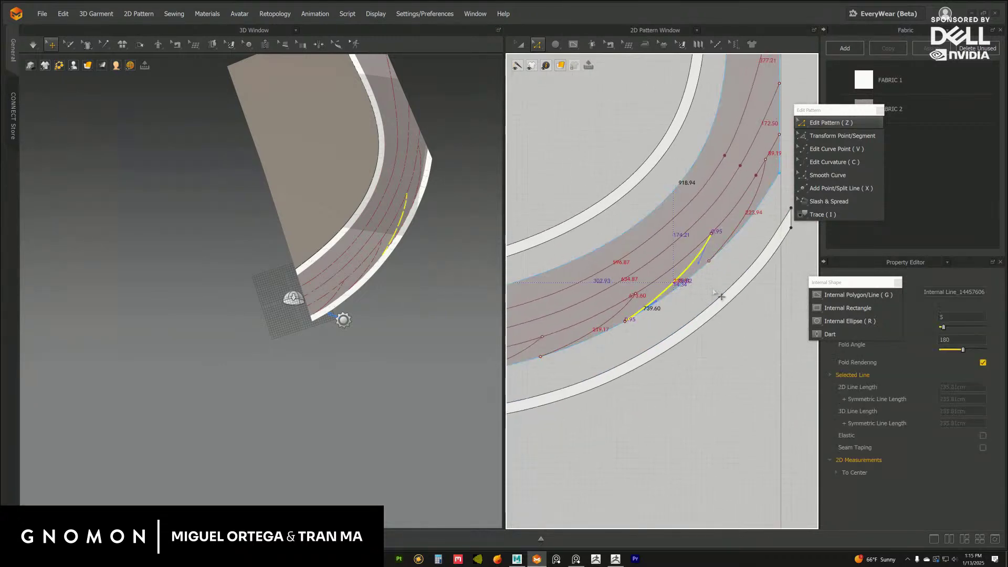
scroll(725, 278, "up", 4)
right_click_drag(729, 248, 664, 320)
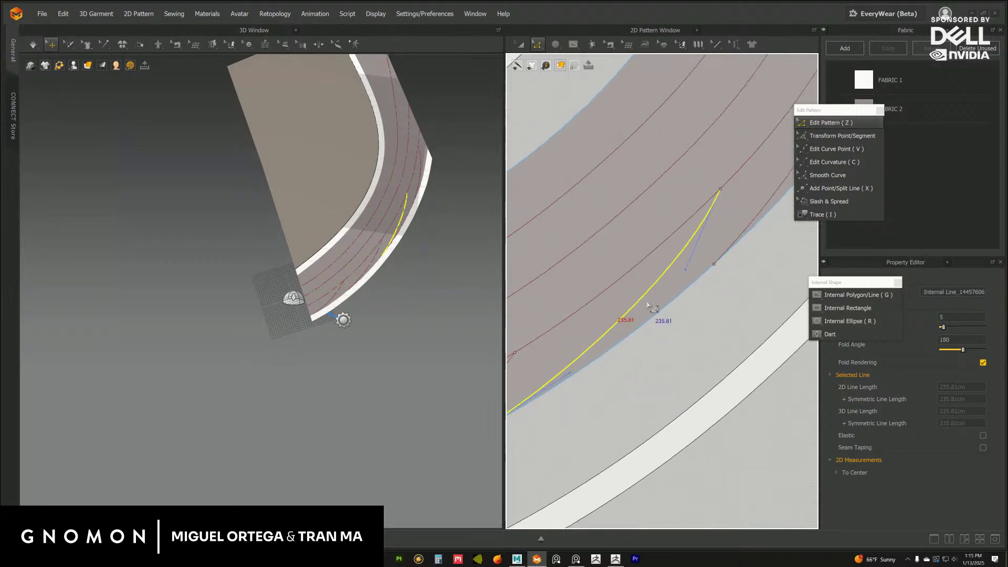
left_click_drag(685, 273, 695, 271)
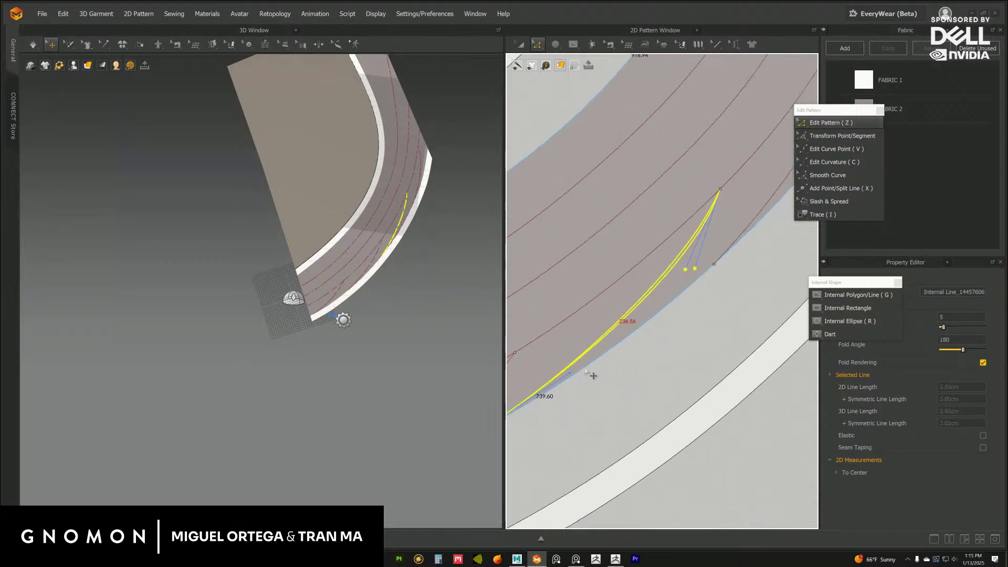
left_click_drag(570, 373, 560, 384)
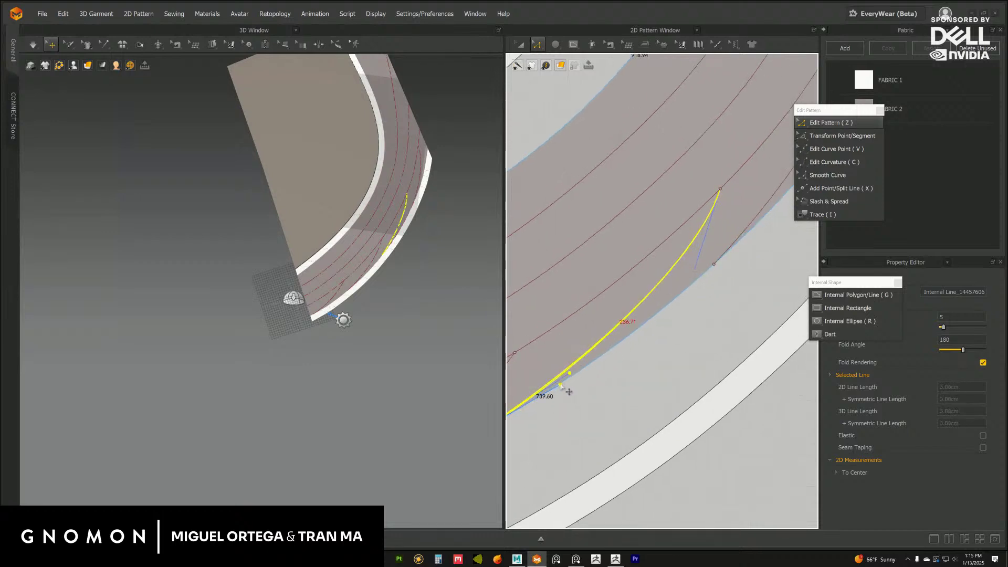
left_click(680, 348)
Examine the row of curved lower diagonals on the balcony band in both the 3D and 2D views.
scroll(656, 313, "down", 5)
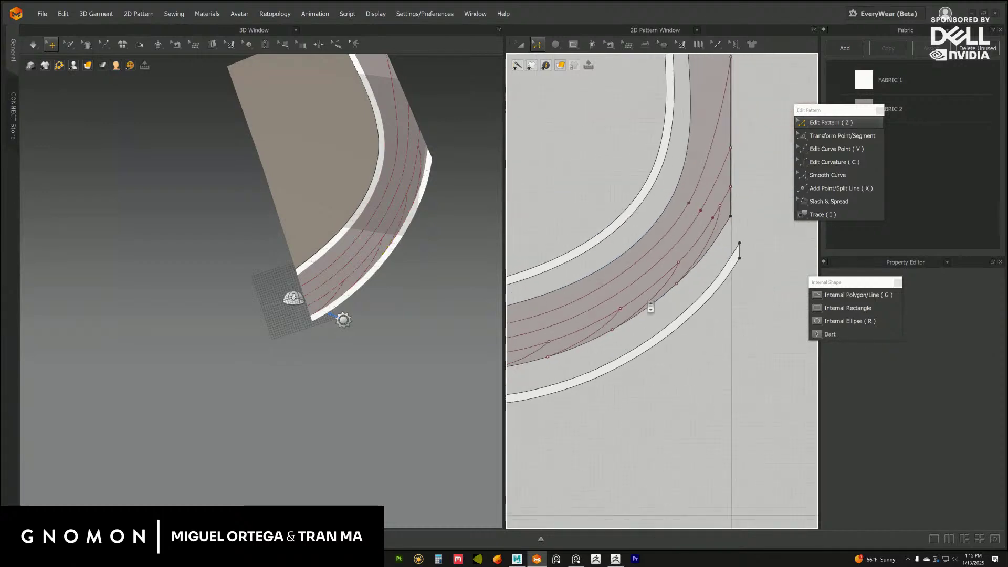
middle_click_drag(418, 284, 367, 328)
scroll(367, 328, "up", 3)
right_click_drag(328, 308, 420, 328)
middle_click_drag(398, 325, 416, 309)
middle_click_drag(649, 295, 676, 281)
scroll(675, 292, "down", 2)
scroll(659, 257, "up", 1)
mouse_move(672, 236)
middle_mouse_down()
mouse_move(644, 245)
mouse_move(685, 229)
middle_mouse_up()
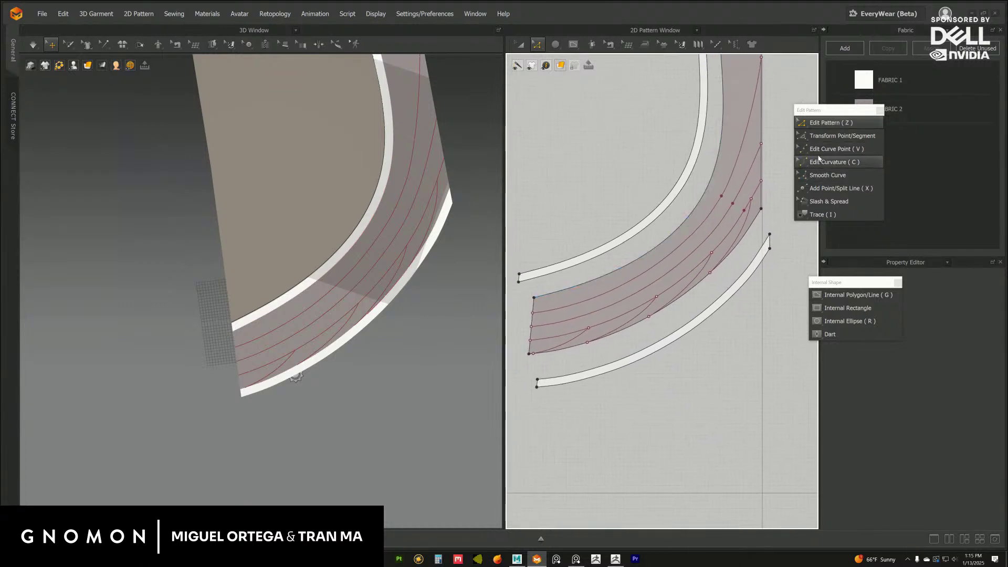
Draw a second row of three straight diagonal internal lines between the outer and middle offset lines of the band.
left_click(840, 294)
scroll(602, 316, "up", 2)
middle_click_drag(601, 316, 615, 297)
left_click(559, 311)
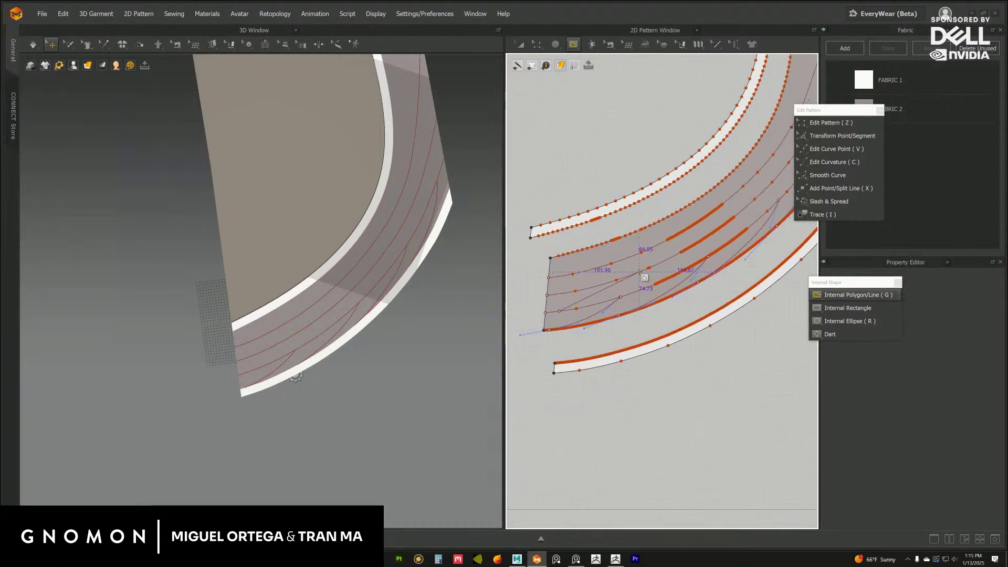
middle_click_drag(672, 280, 642, 295)
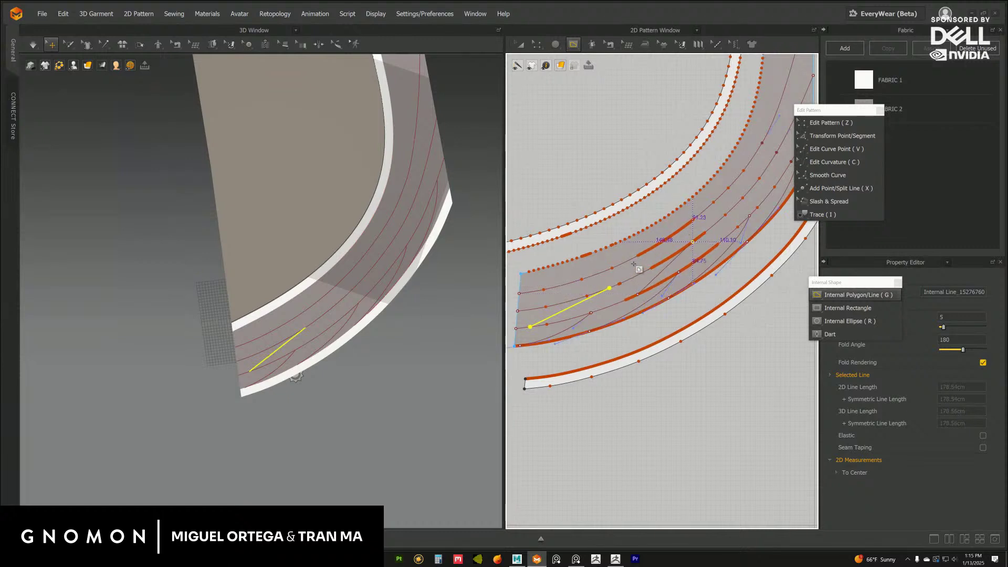
middle_click_drag(691, 224, 662, 256)
right_click_drag(664, 259, 637, 283)
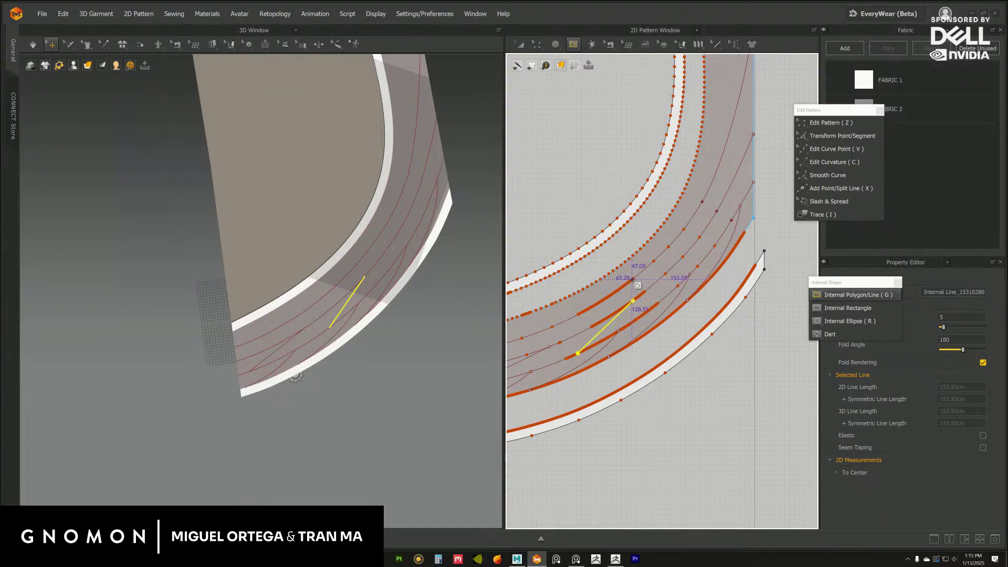
right_click_drag(637, 284, 672, 248)
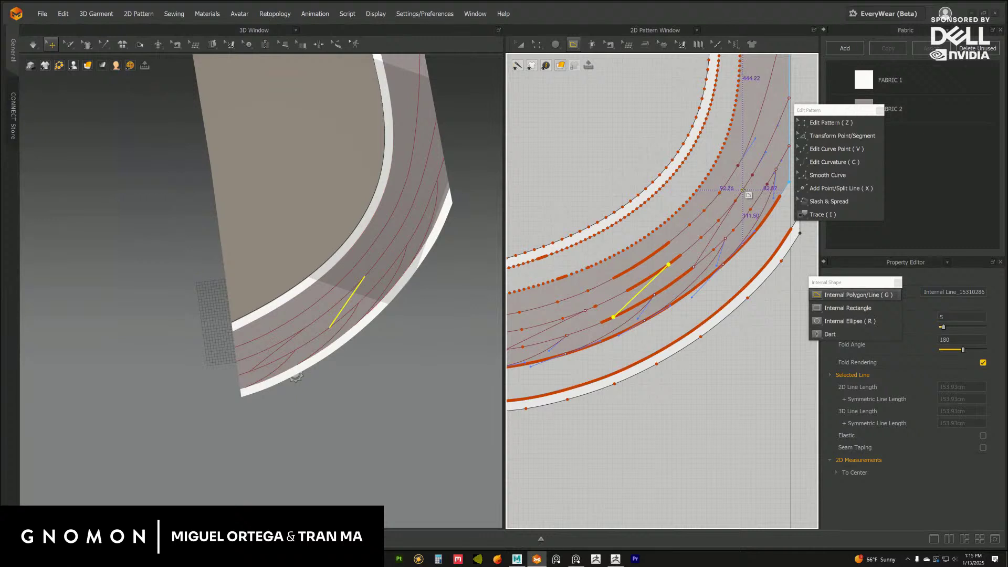
double_click(693, 267)
middle_click_drag(694, 267, 745, 266)
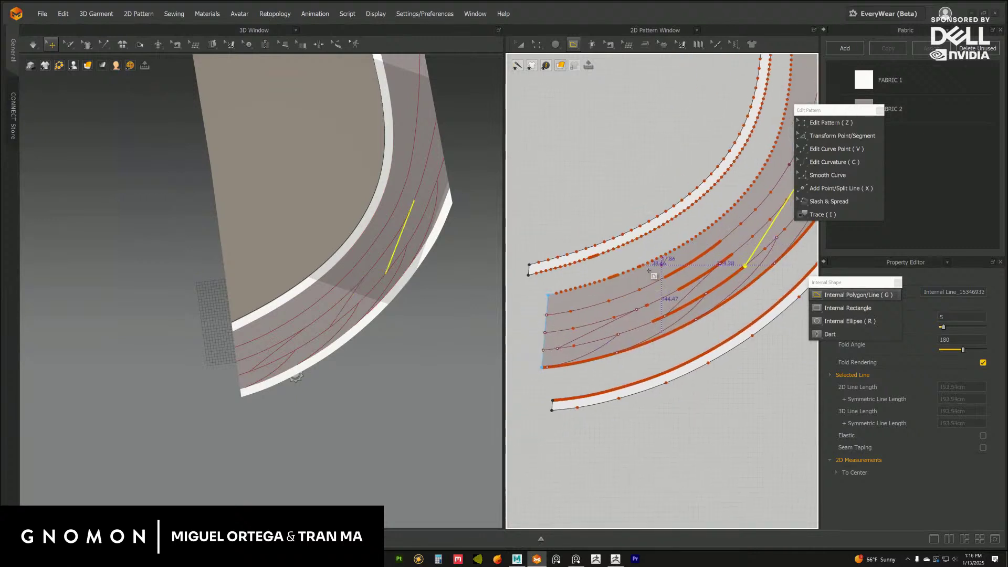
Draw a third row of three straight diagonal internal lines between the middle offset line and the one nearest the inner edge.
left_click(560, 331)
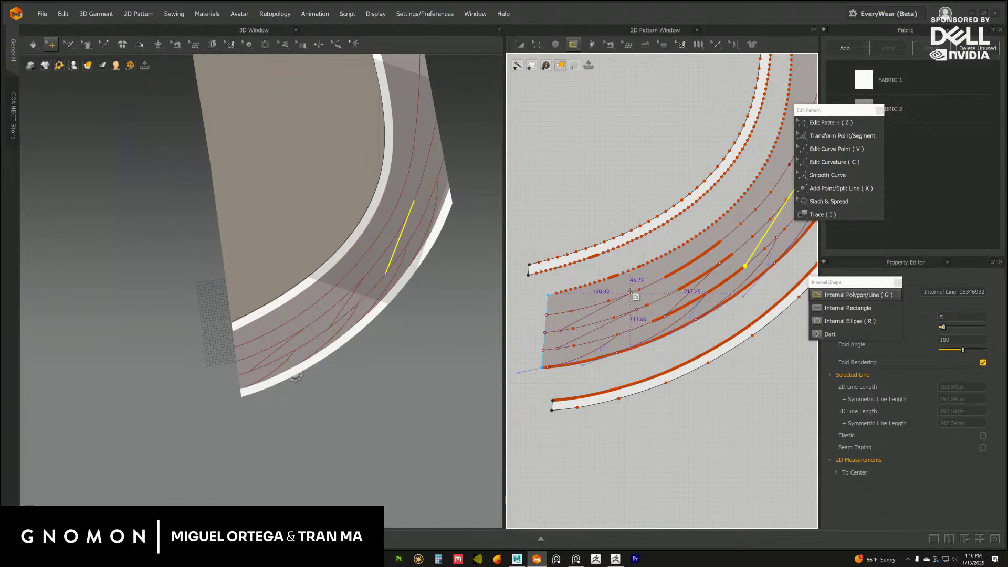
double_click(632, 293)
middle_click_drag(663, 282, 605, 299)
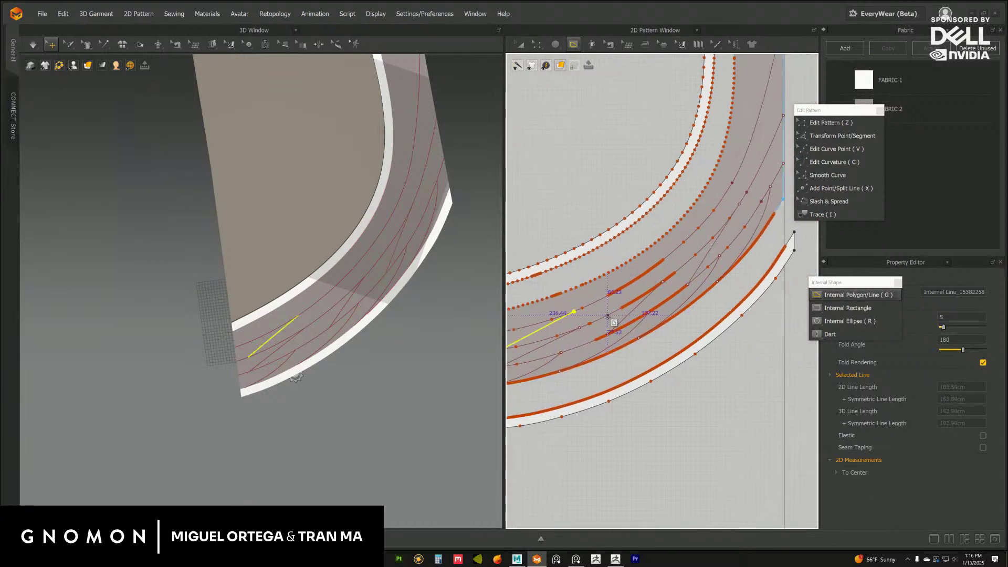
double_click(653, 267)
middle_click_drag(713, 229, 667, 257)
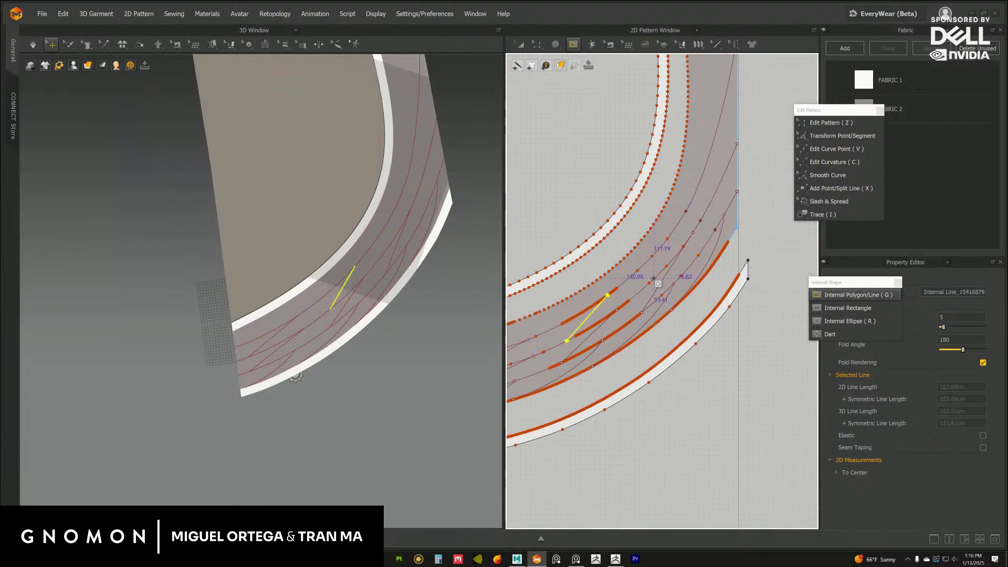
double_click(678, 225)
Add the last diagonals of the second and third rows, and shift the second row's upper endpoint onto its offset line.
middle_click_drag(696, 228, 665, 247)
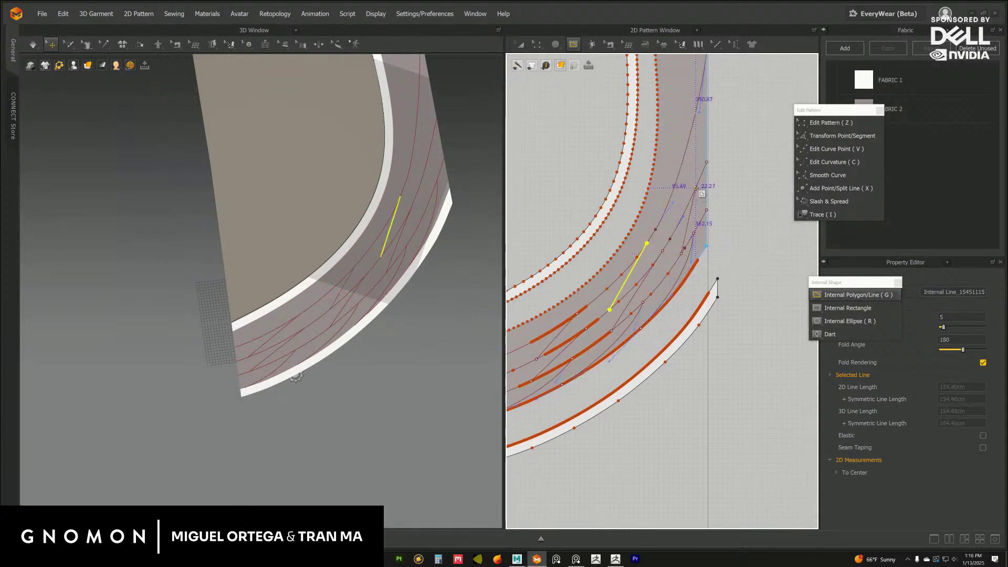
double_click(695, 187)
middle_click_drag(682, 185, 675, 209)
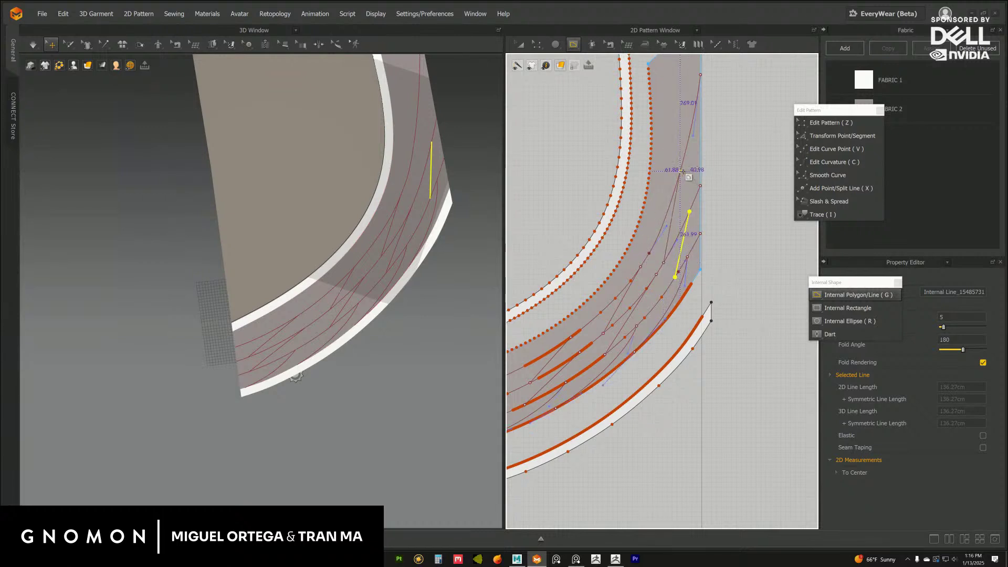
key("z")
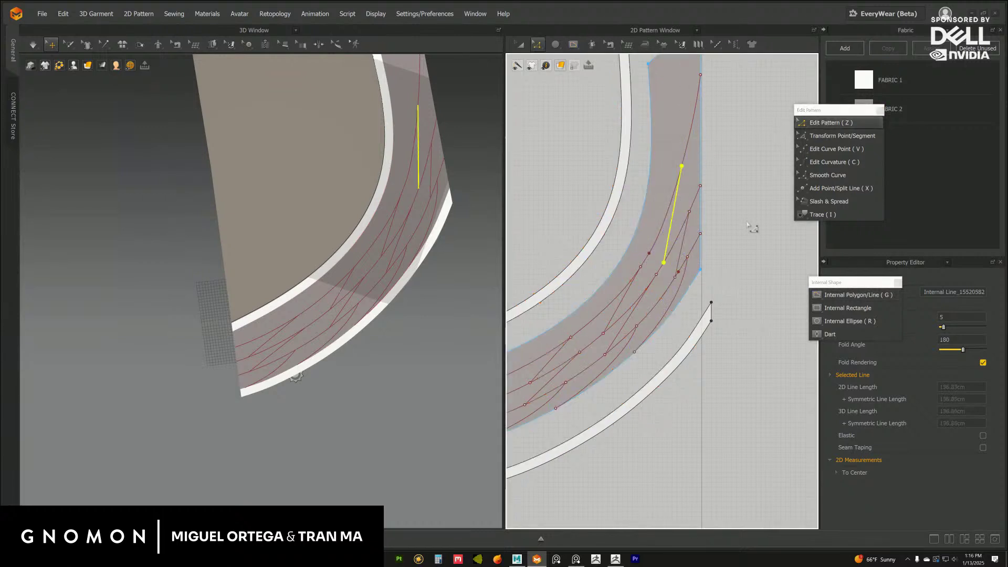
scroll(727, 253, "up", 2)
left_click(689, 198)
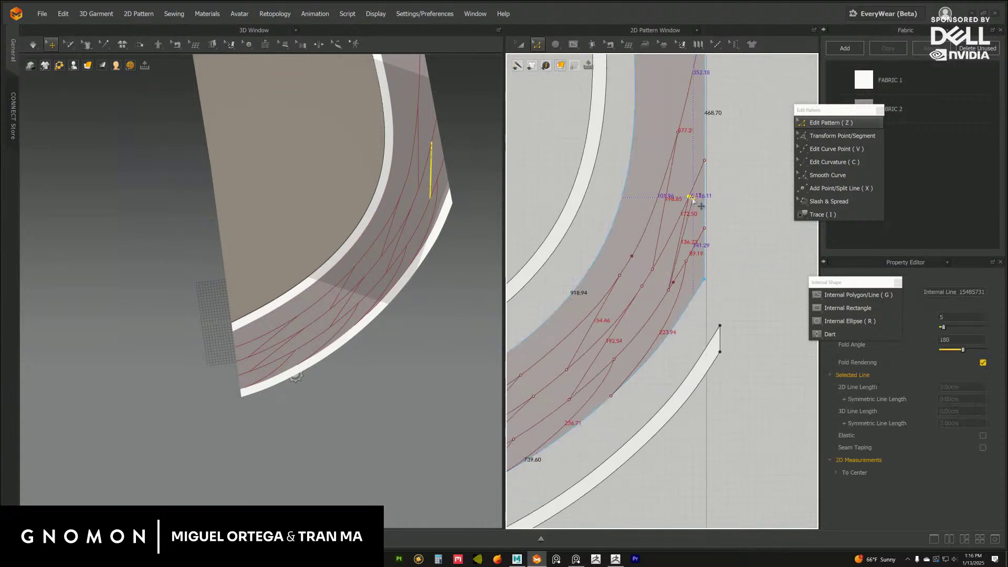
scroll(732, 209, "up", 2)
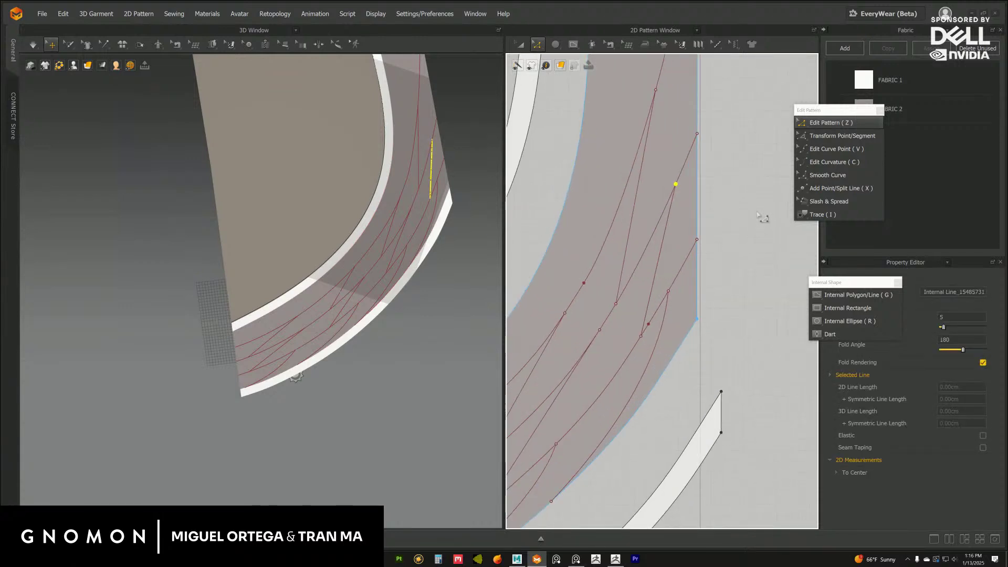
left_click_drag(680, 204, 677, 188)
Examine the rows of diagonals on the balcony in the 3D view, both close up and from farther away.
right_click_drag(443, 311, 432, 288)
middle_click_drag(420, 281, 424, 316)
scroll(423, 316, "down", 3)
right_click_drag(428, 320, 436, 319)
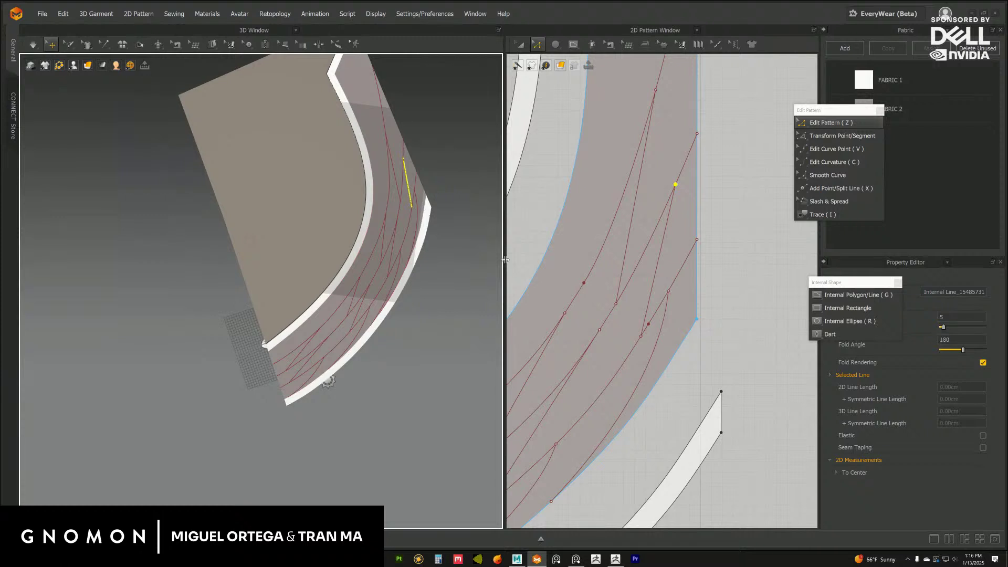
scroll(651, 276, "down", 4)
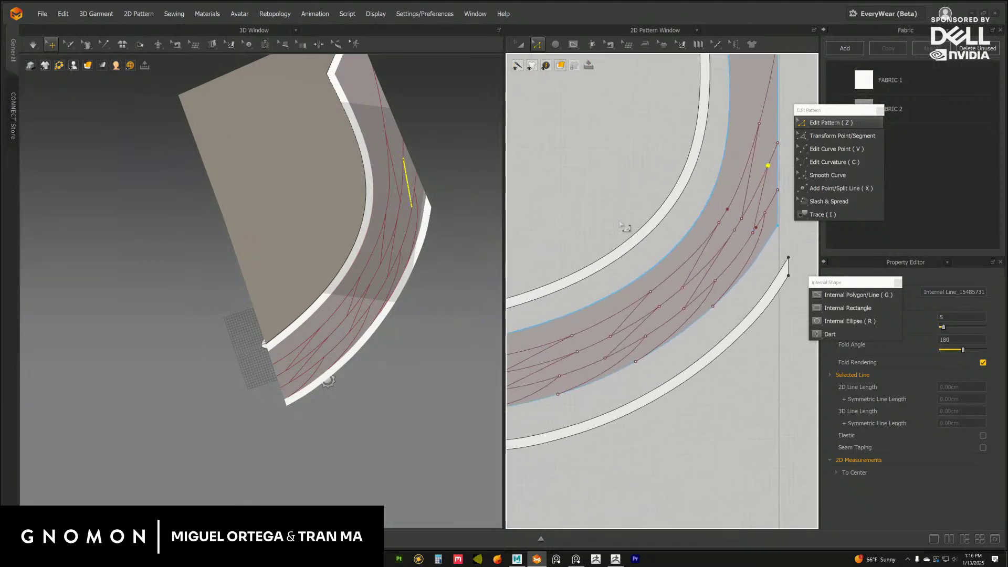
middle_click_drag(409, 319, 403, 307)
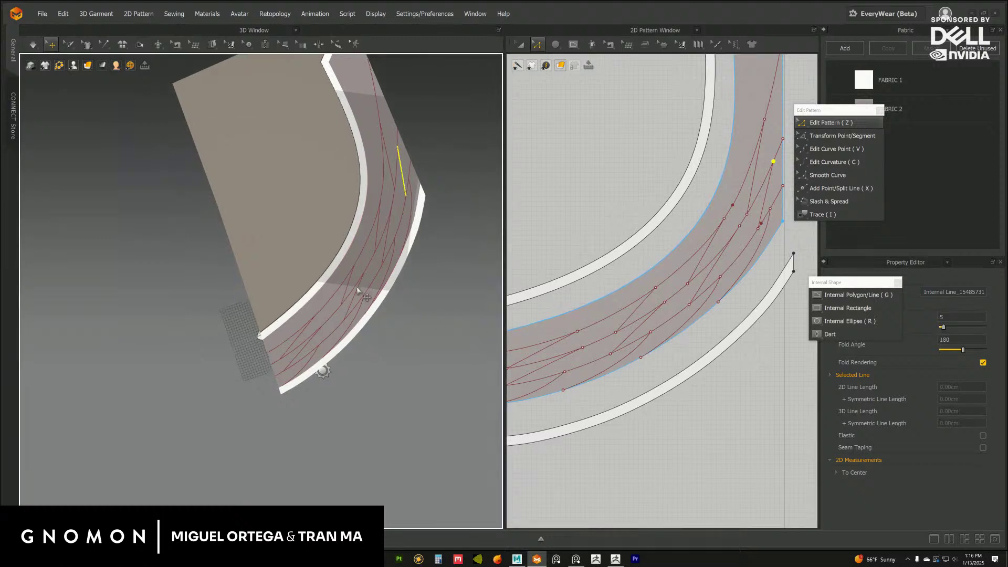
scroll(435, 349, "down", 6)
mouse_move(387, 313)
right_mouse_down()
mouse_move(354, 285)
mouse_move(389, 320)
right_mouse_up()
scroll(405, 342, "up", 3)
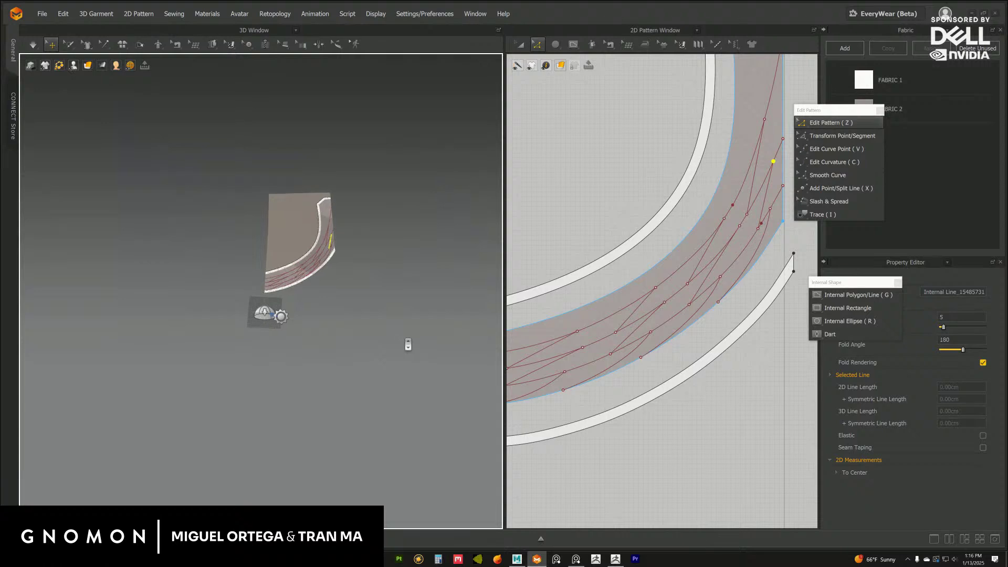
scroll(408, 345, "up", 2)
Undo the endpoint move and the most recently drawn diagonals near the band's upper end.
key("ctrl+z")
key("ctrl+z")
key("ctrl+z")
Select all remaining short diagonals in the three rows and delete them, keeping only the offset lines.
left_click(766, 228)
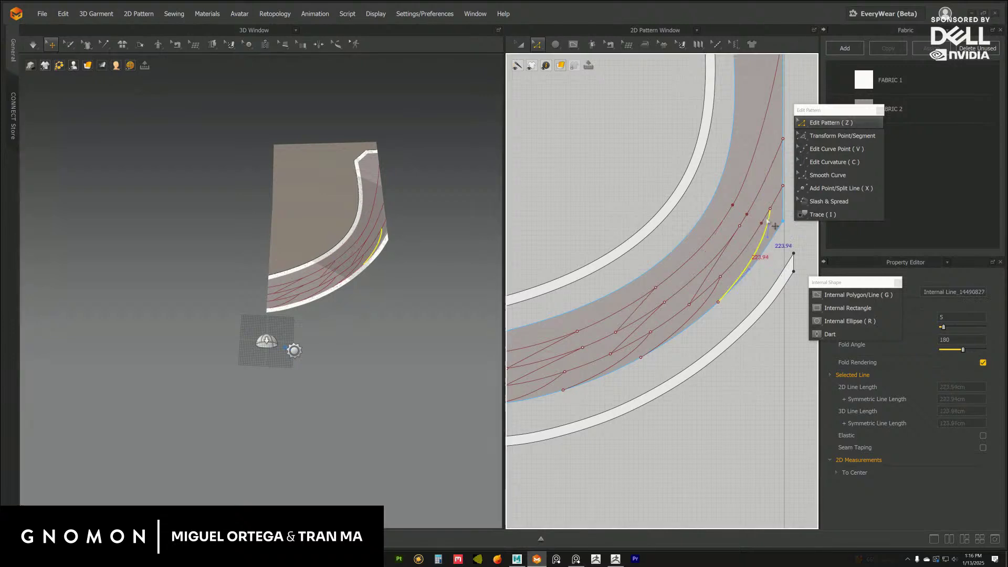
left_click(709, 275, "shift")
left_click(707, 300, "shift")
left_click(640, 345, "shift")
left_click(638, 327, "shift")
left_click(633, 314, "shift")
middle_click_drag(615, 324, 675, 301)
left_click(613, 321, "shift")
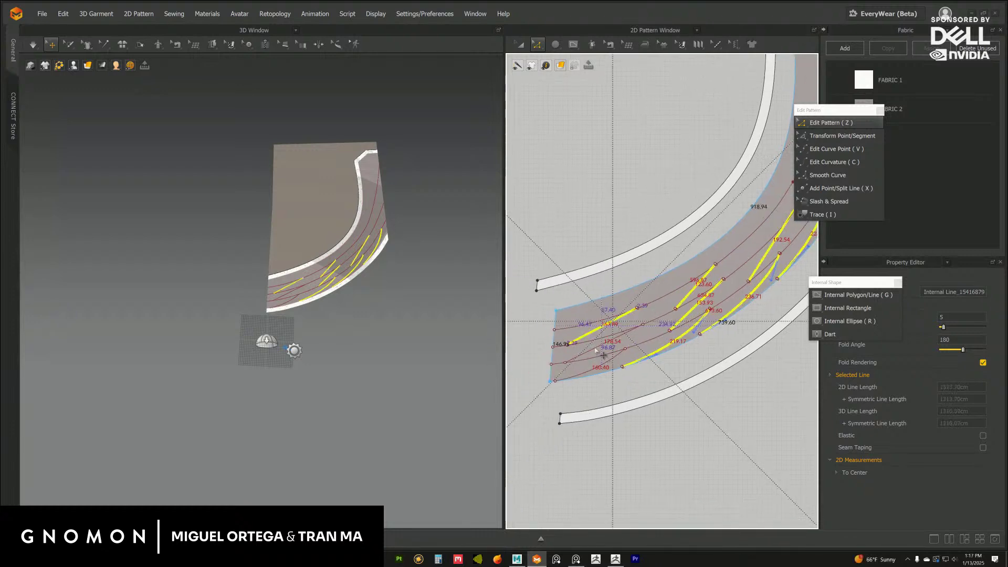
left_click(599, 355, "shift")
left_click(603, 370, "shift")
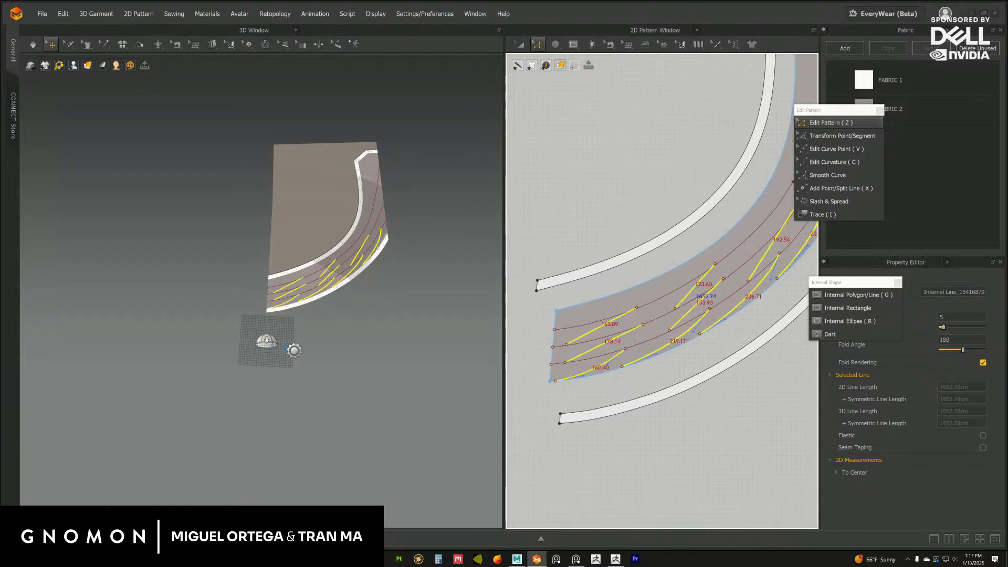
key("Delete")
Draw one straight diagonal internal line about 312 cm long from the band's lower corner up to its inner edge.
middle_click_drag(728, 303, 694, 307)
left_click(850, 295)
middle_click_drag(609, 336, 626, 323)
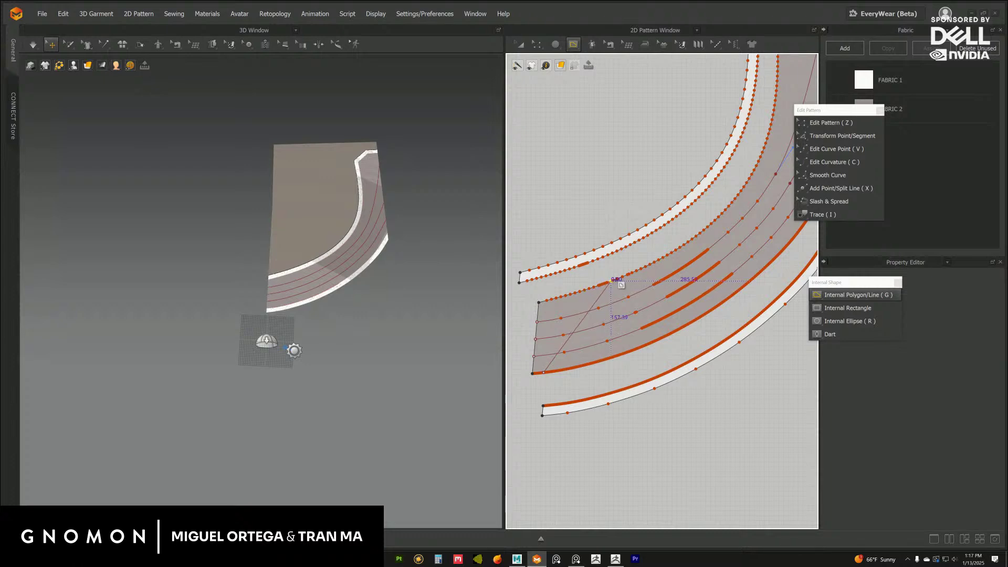
left_click(678, 237)
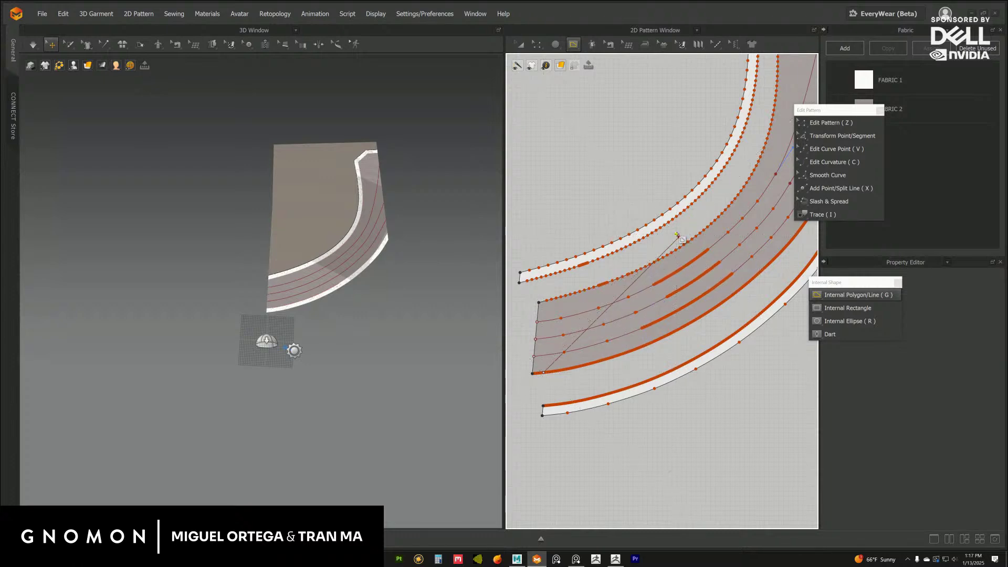
left_click(558, 377)
left_click(518, 333)
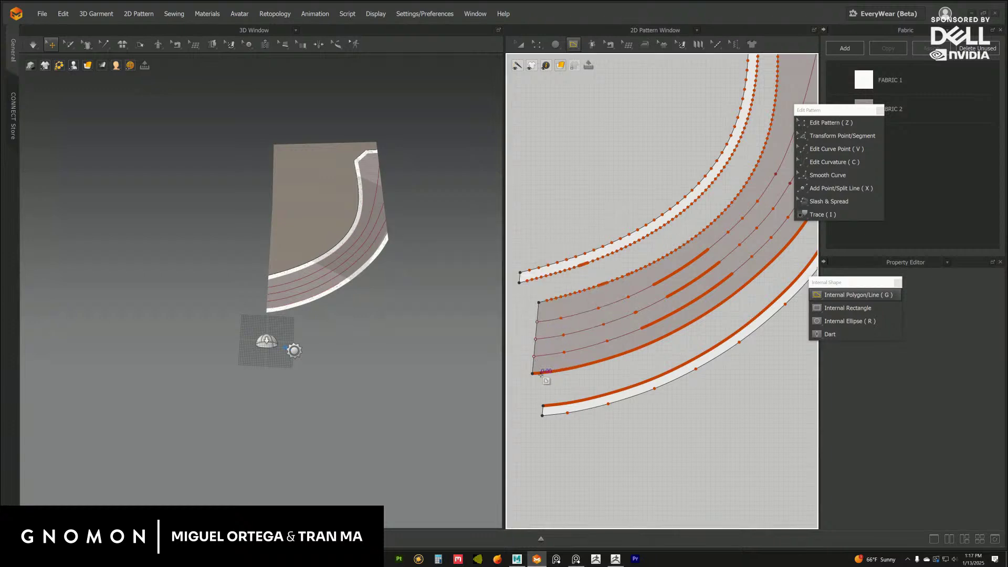
left_click(538, 374)
left_click(646, 264)
key("Return")
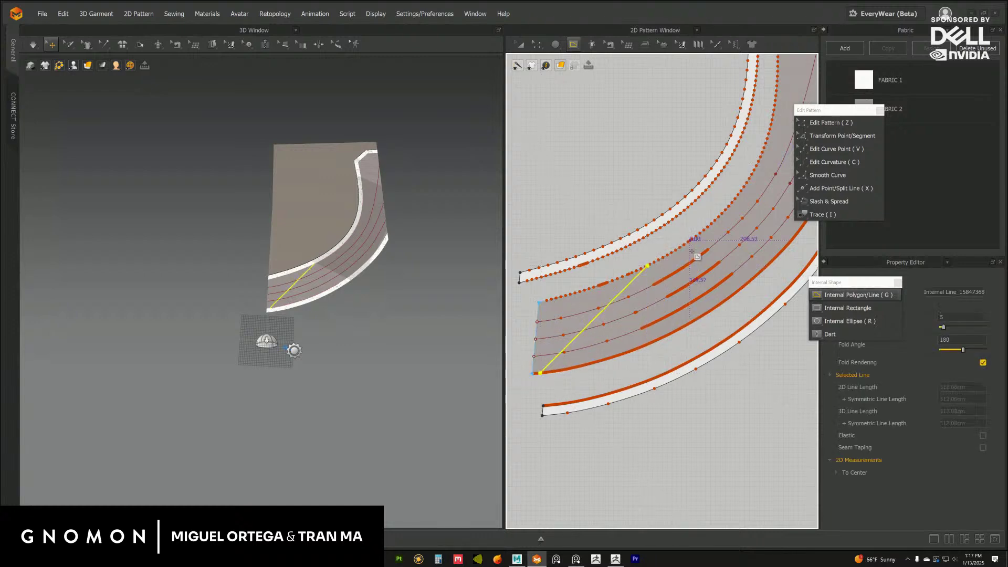
Copy the long diagonal and paste 5 parallel copies along the band at an interval of 96.36 cm.
key("z")
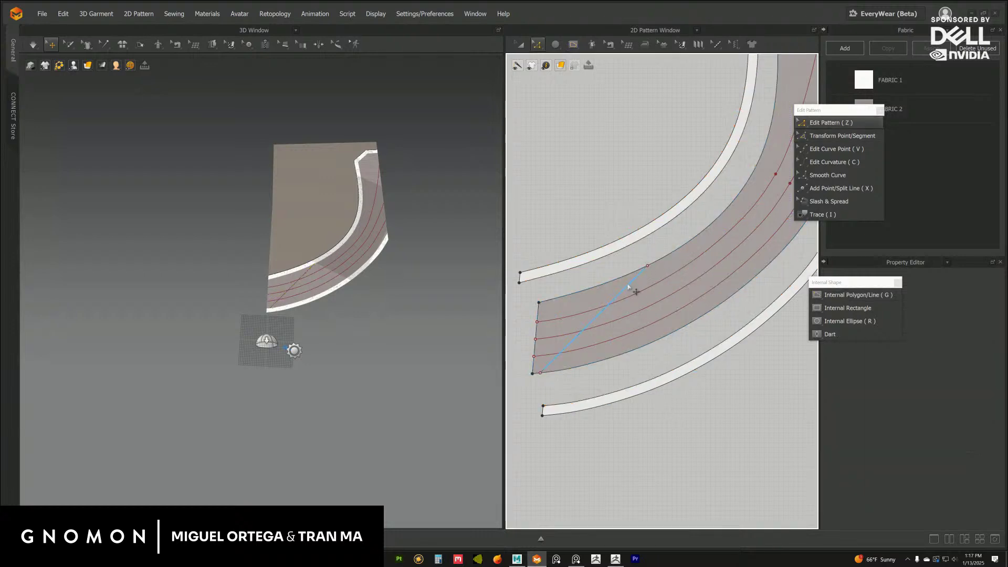
key("ctrl+c")
key("ctrl+v")
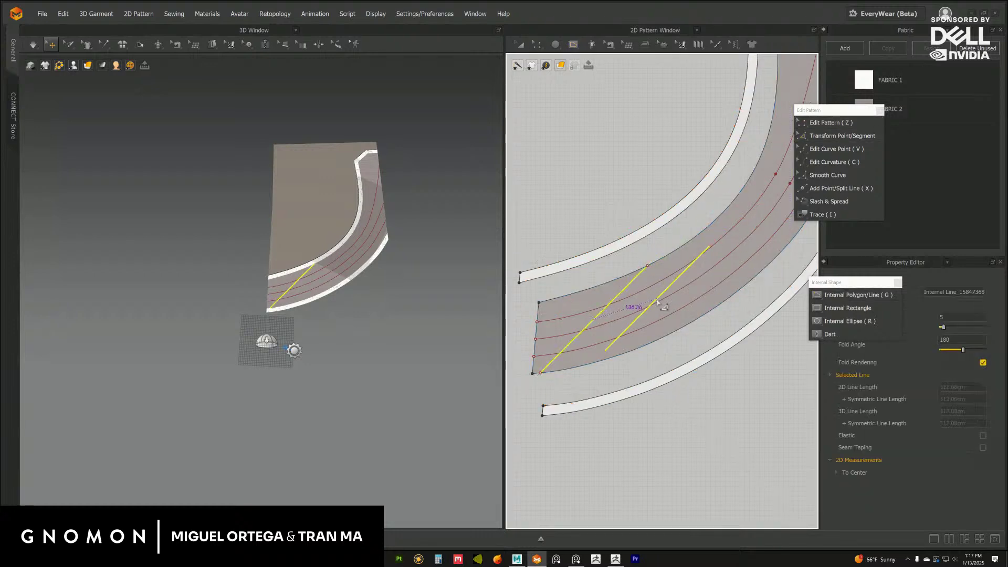
left_click_drag(638, 306, 637, 304, "ctrl")
left_click(556, 256)
left_click(556, 255)
left_click(556, 255)
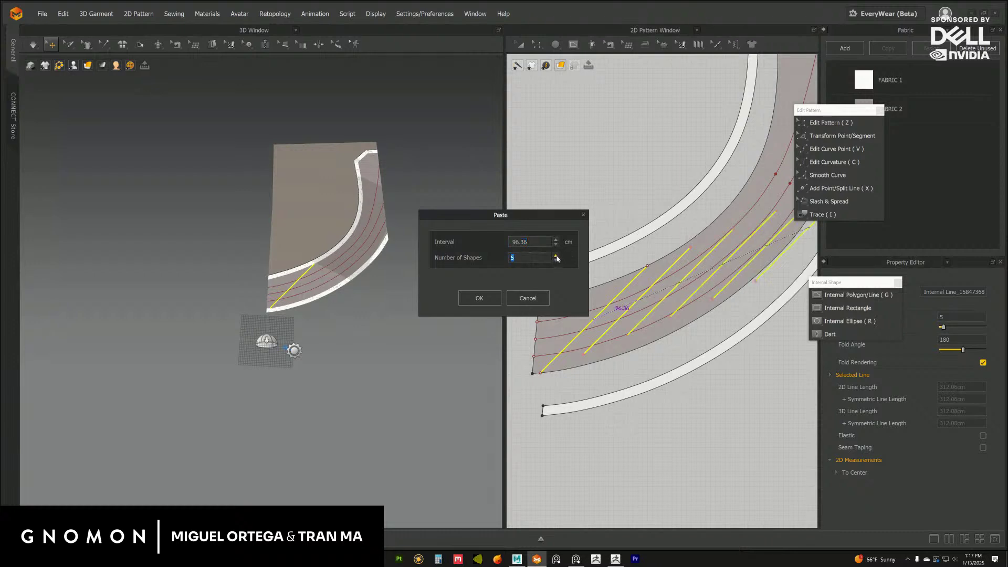
left_click(497, 297)
Undo the pasted copies and the long diagonal, then delete the restored short diagonals again.
key("z")
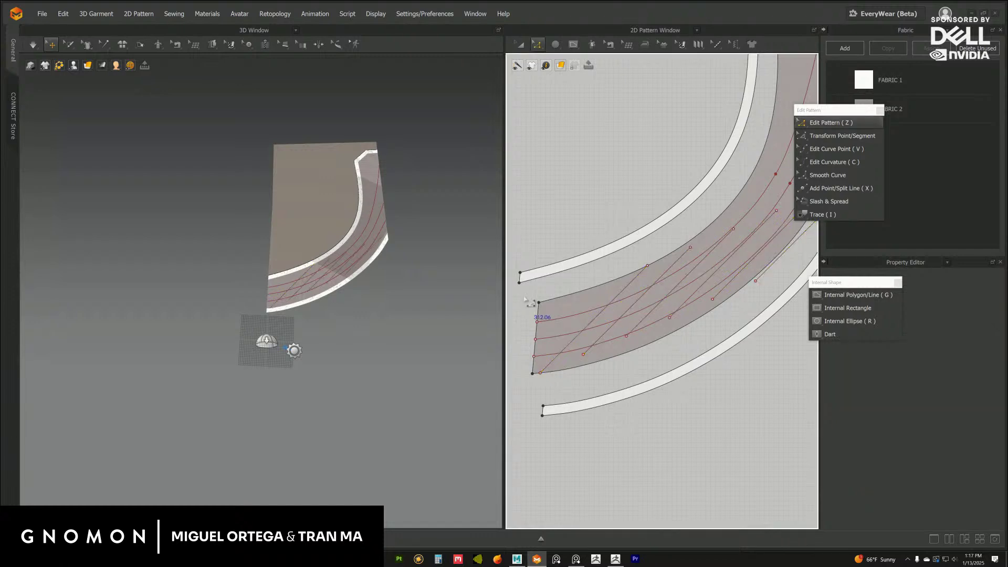
scroll(690, 286, "down", 2)
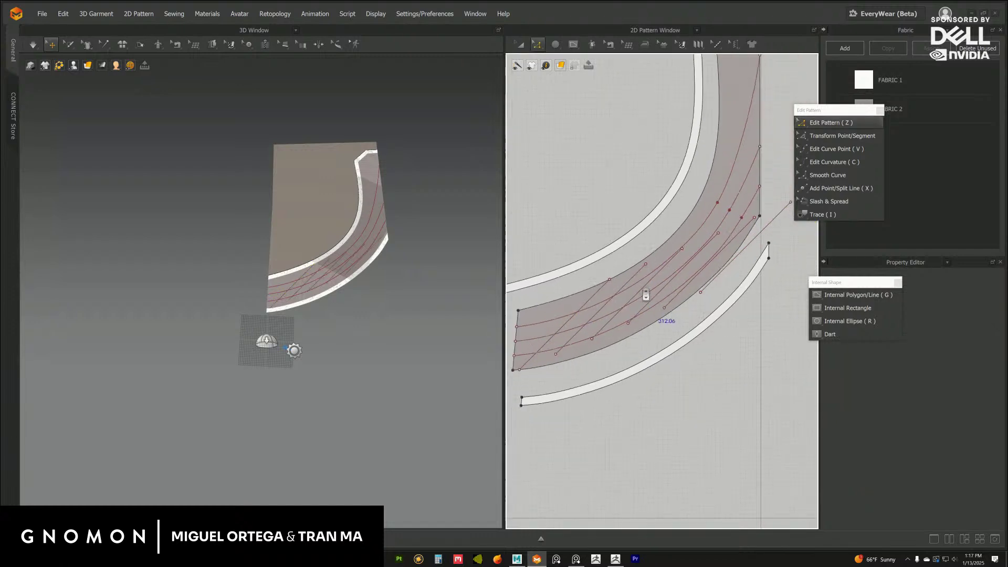
left_click(635, 280)
key("ctrl+z")
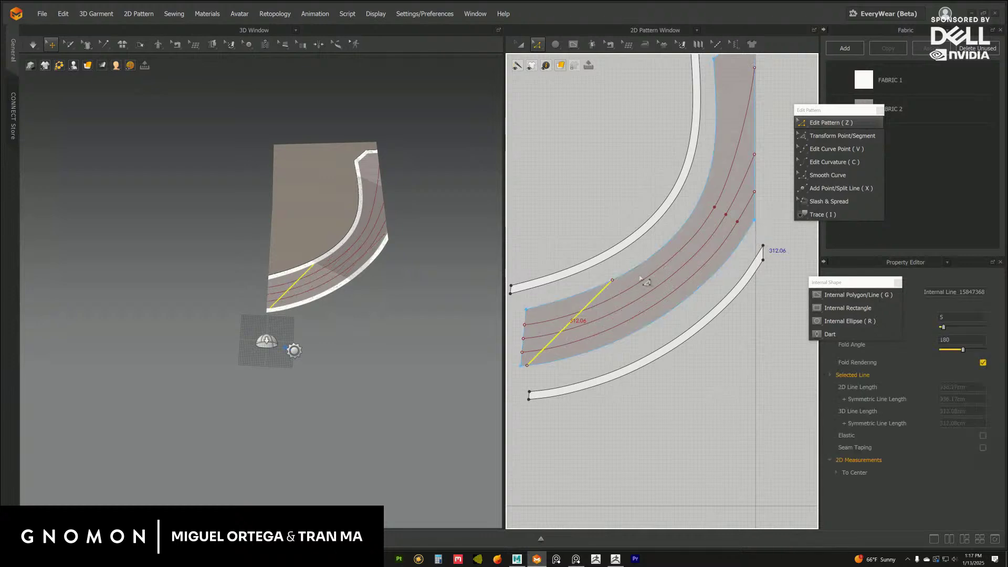
key("ctrl+y")
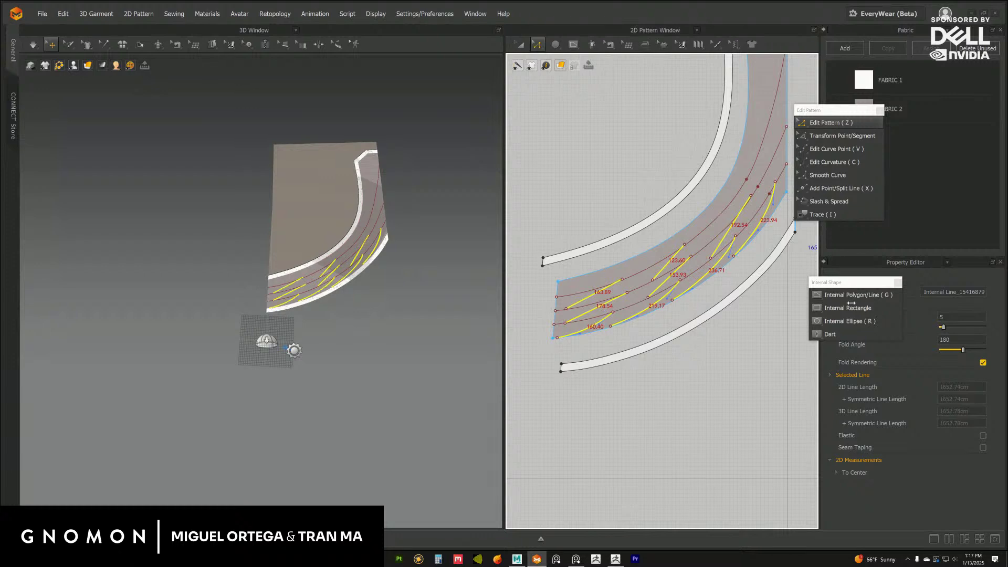
key("Delete")
Draw a straight internal line about 148 cm long across the band near its lower end, from inner to outer edge.
middle_click_drag(786, 225, 750, 236)
left_click(830, 295)
middle_click_drag(598, 340, 670, 320)
left_click(608, 268)
left_click(617, 326)
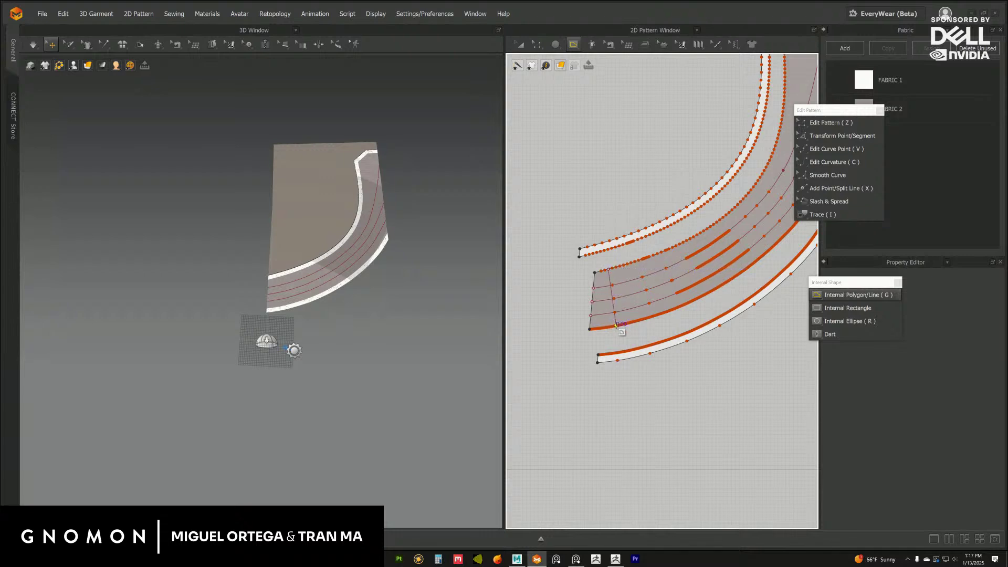
key("Return")
Try a second, slanted internal line across the band beside the first, and undo both crosswise lines.
middle_click_drag(647, 255, 608, 278)
left_click(589, 286)
left_click(589, 286)
left_click(633, 332)
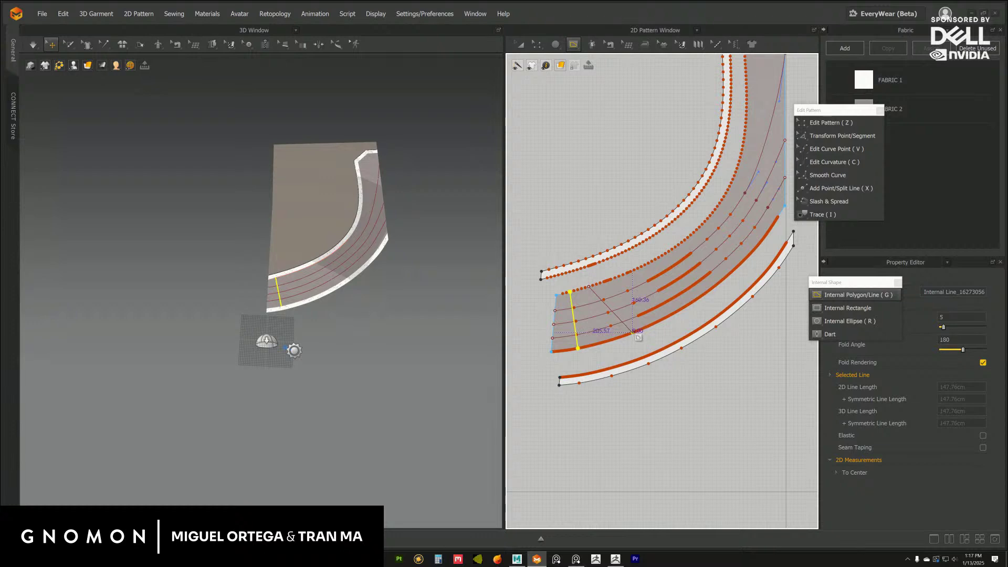
key("Return")
key("ctrl+z")
key("ctrl+z")
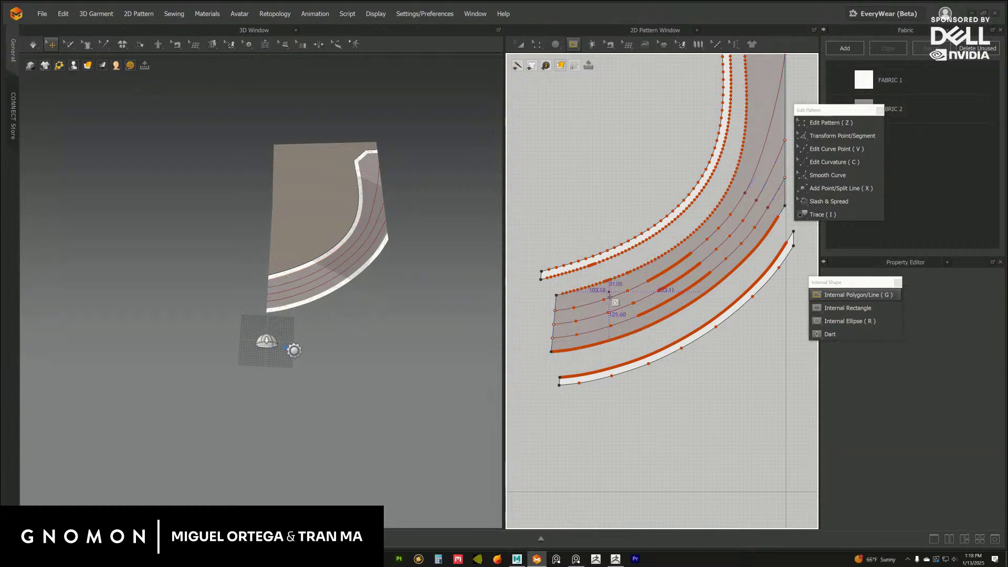
Try dividing the curved band with four straight internal lines spaced along its lower half, each running between the inner and outer edges.
scroll(611, 291, "up", 2)
middle_click_drag(609, 289, 585, 296)
scroll(598, 264, "down", 2)
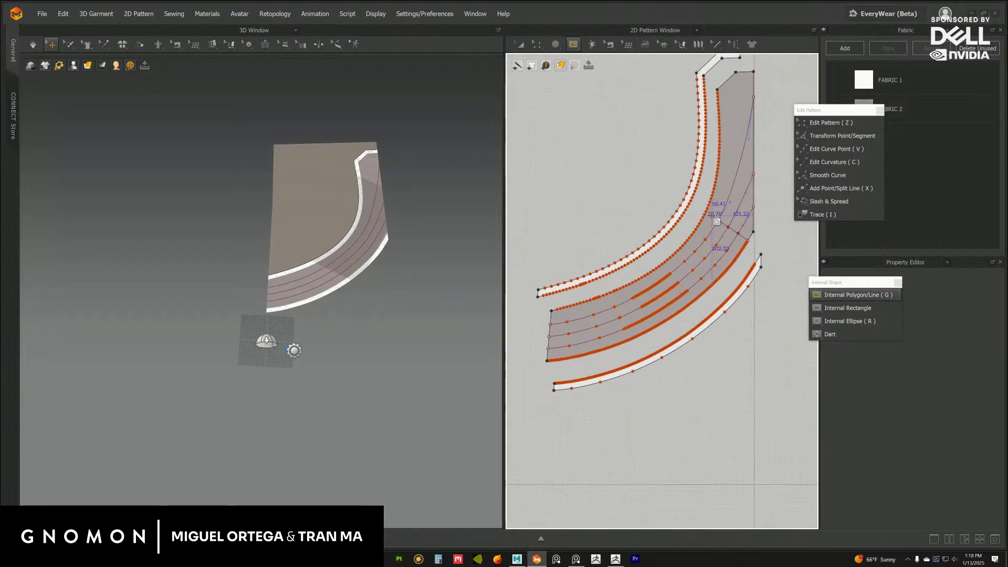
left_click(746, 243)
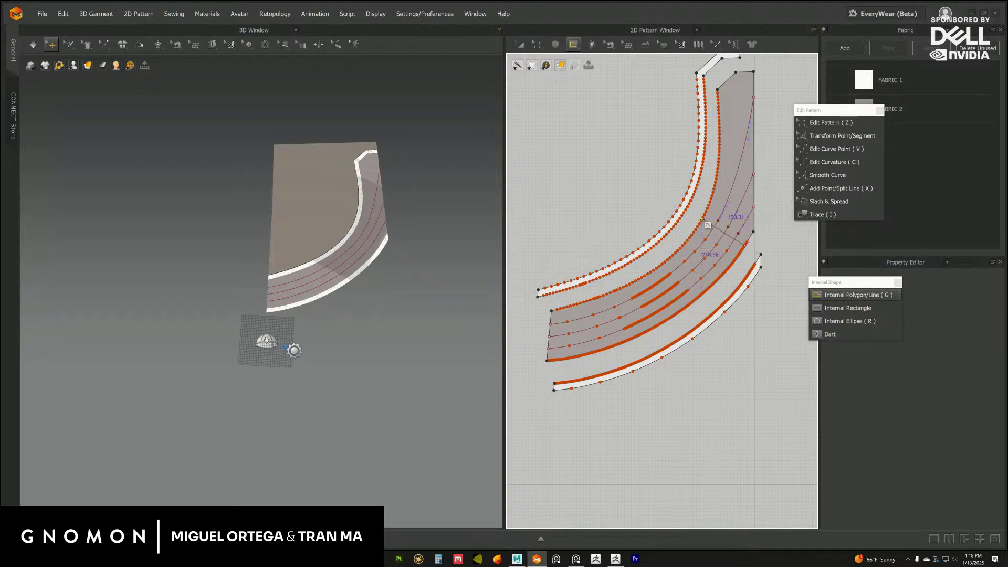
key("Return")
left_click(636, 281)
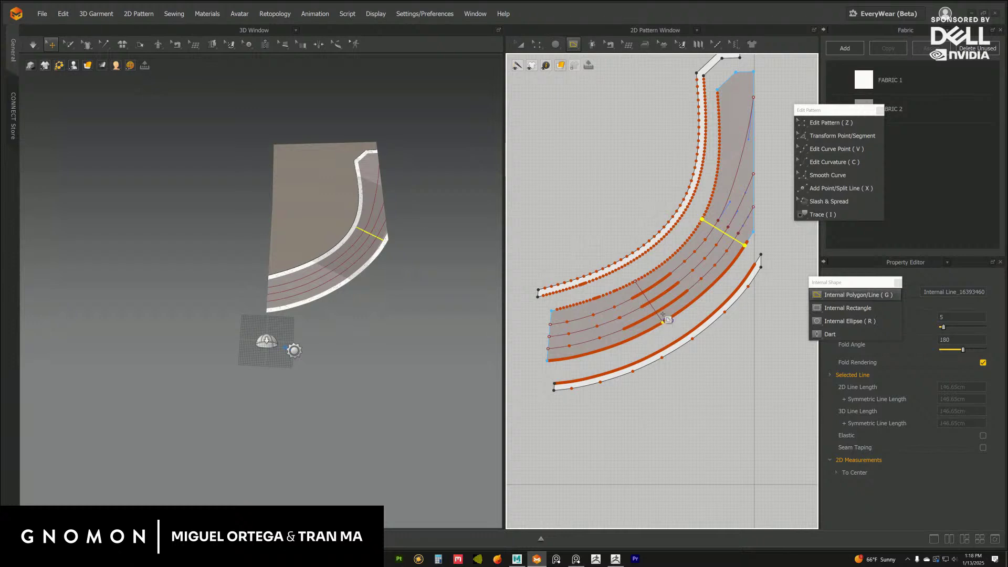
key("Return")
left_click(674, 254)
key("Return")
left_click(589, 301)
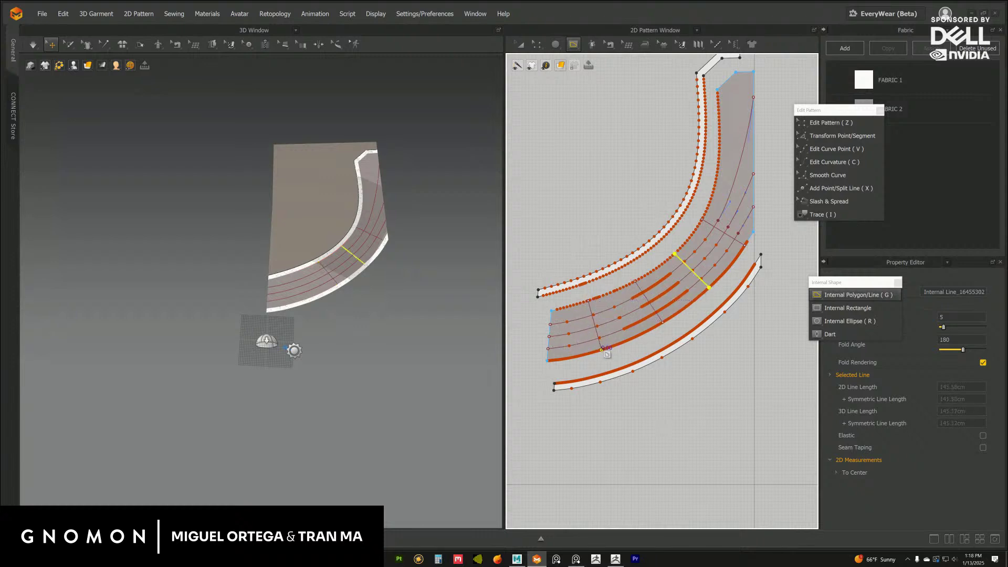
key("Return")
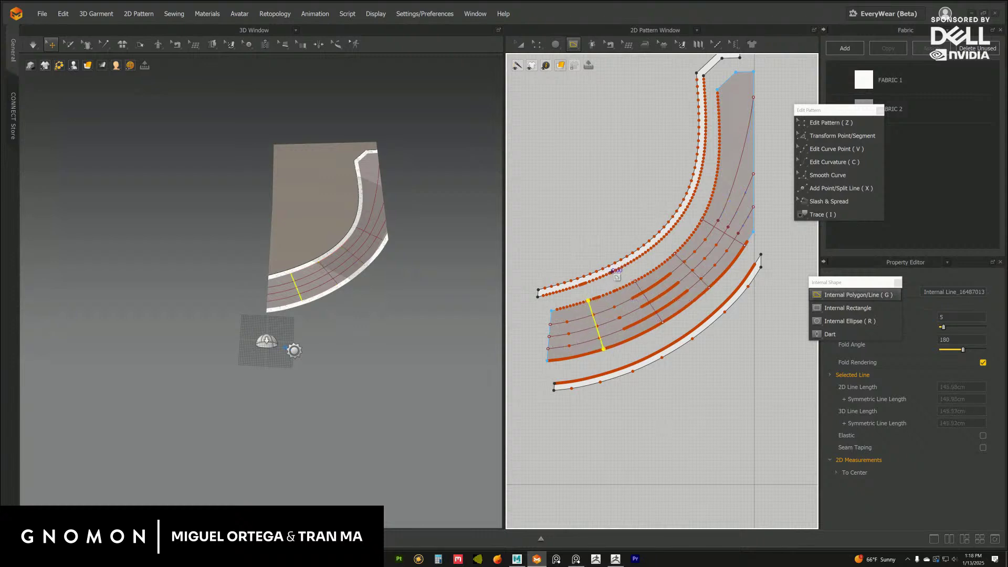
Try a crosswise internal line about 144 cm long between the two uppermost crosswise lines, undoing and redrawing it once.
left_click(685, 240)
left_click(724, 271)
key("Return")
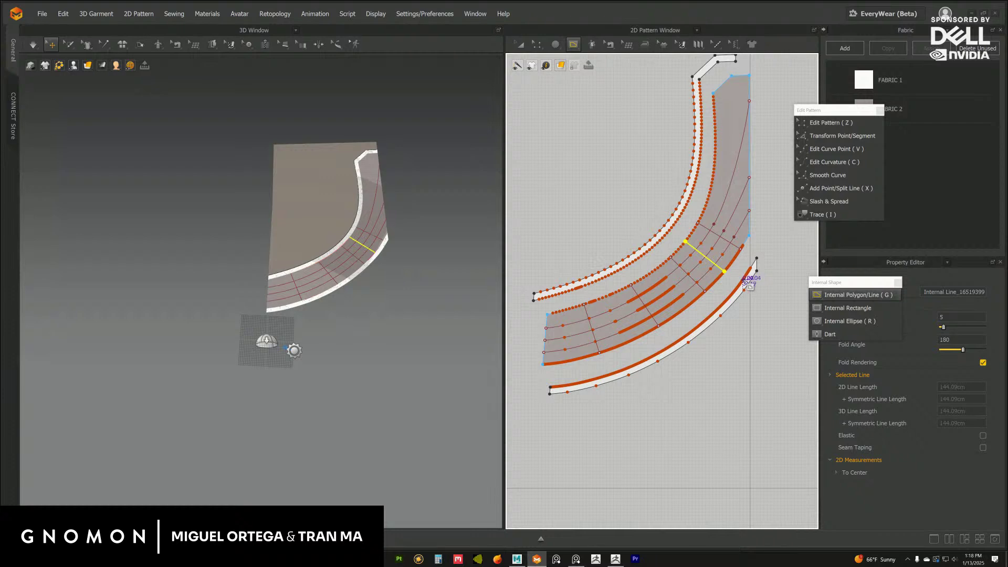
mouse_move(676, 261)
middle_mouse_down()
mouse_move(645, 273)
mouse_move(687, 250)
middle_mouse_up()
scroll(668, 294, "up", 3)
key("ctrl+z")
left_click(677, 231)
left_click(739, 275)
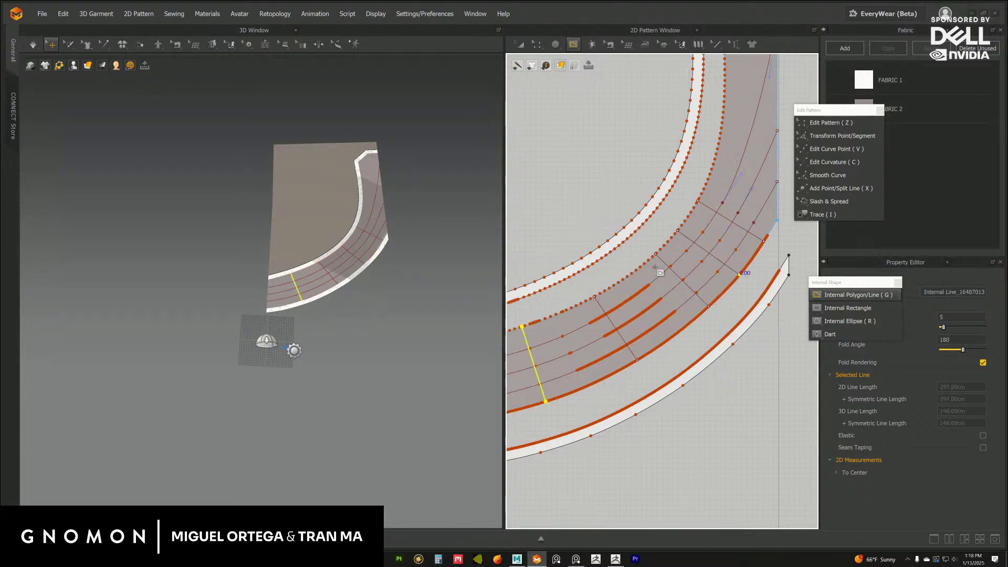
Try two more crosswise internal lines, about 142 cm and 148 cm long, in the remaining gaps toward the band's lower end.
middle_click_drag(640, 286, 673, 260)
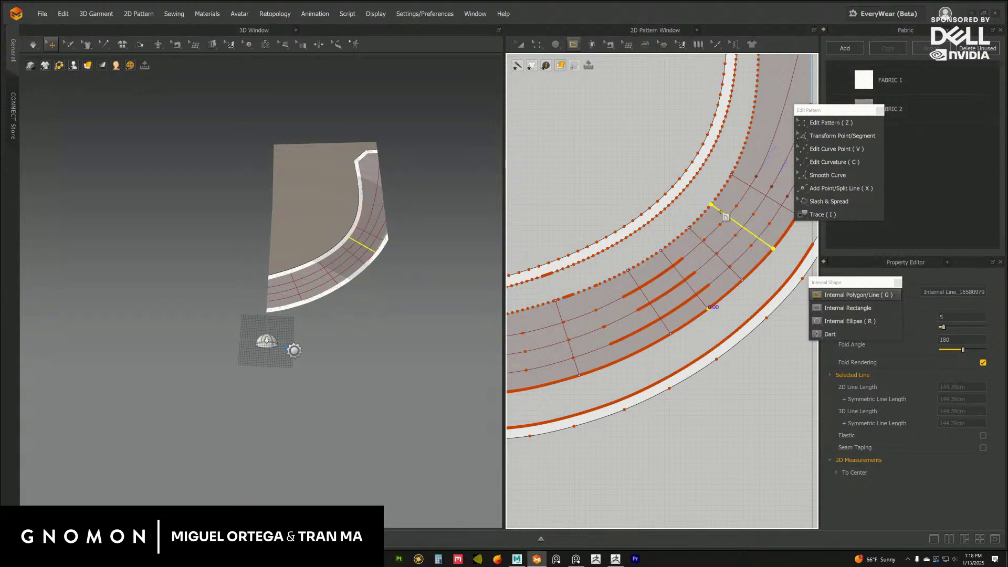
middle_click_drag(663, 309, 697, 284)
scroll(614, 298, "down", 1)
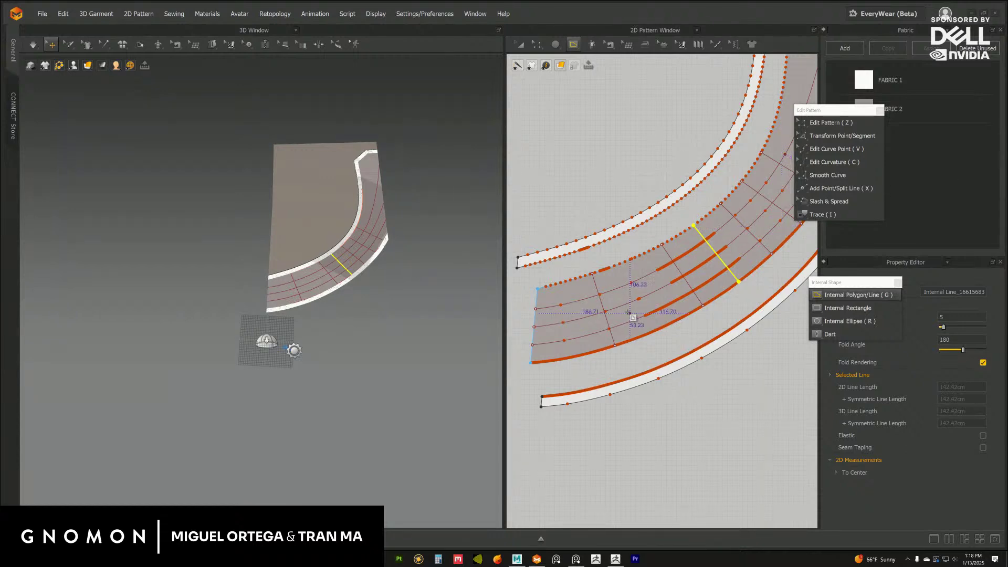
middle_click_drag(634, 315, 610, 309)
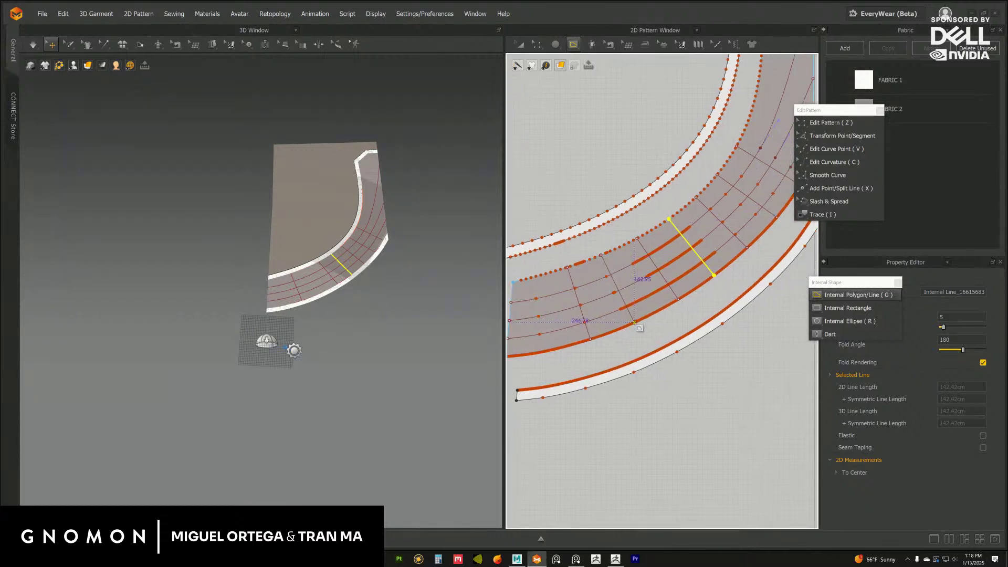
key("Return")
Undo all the crosswise internal lines, leaving only the lengthwise offset lines in the band.
right_click_drag(365, 310, 403, 318)
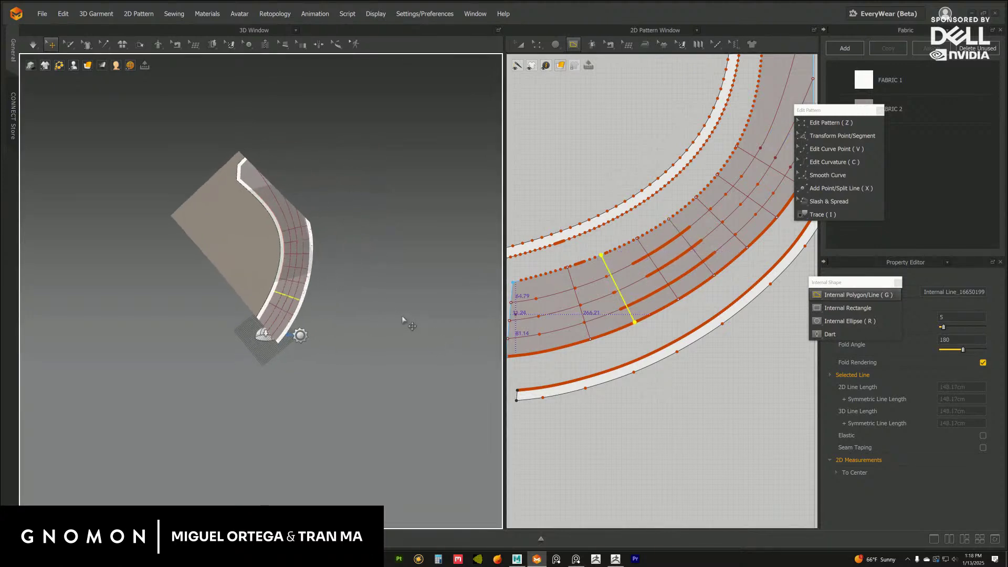
key("ctrl+z")
key("ctrl+z")
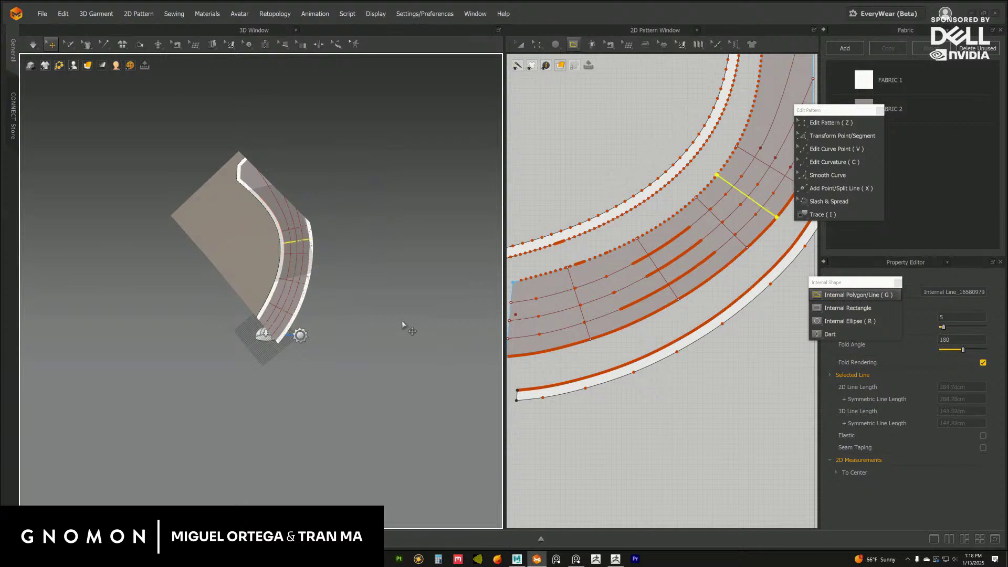
key("ctrl+z")
key("ctrl+z")
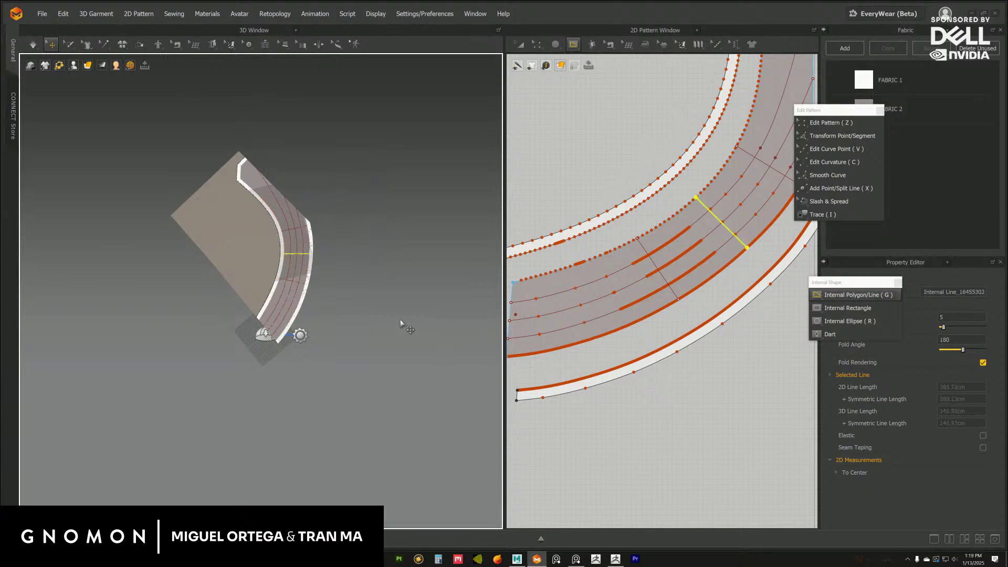
key("ctrl+z")
key("ctrl+z")
key("ctrl+z")
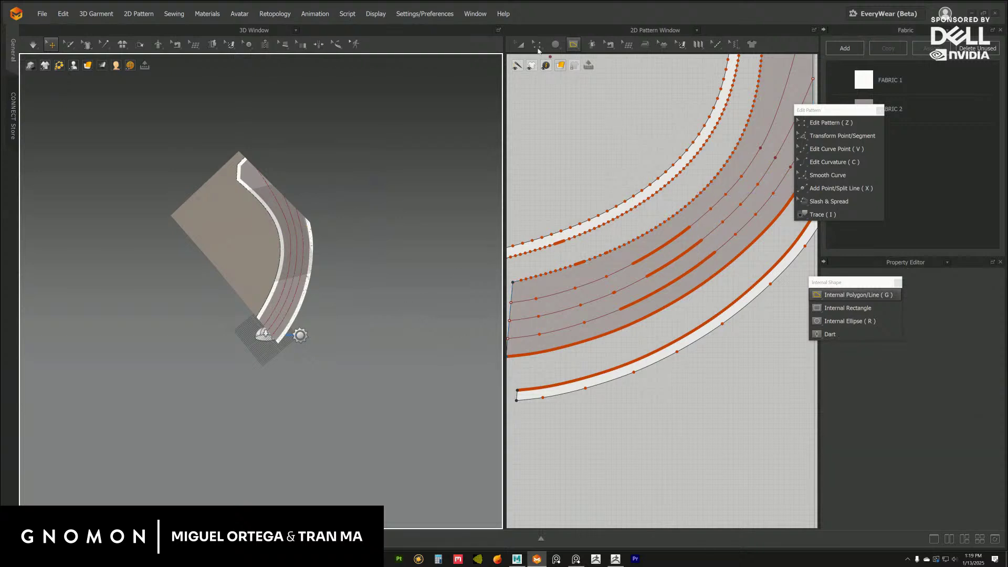
Examine the 2D pattern display options, including pattern layer, symmetric/instance lines, line length/angle and picking point.
left_click(376, 15)
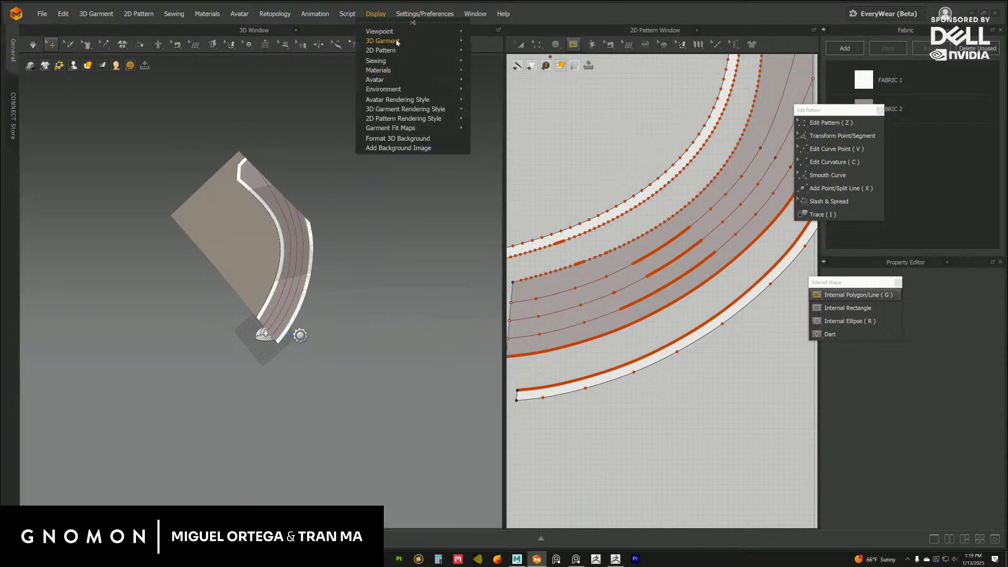
mouse_move(398, 50)
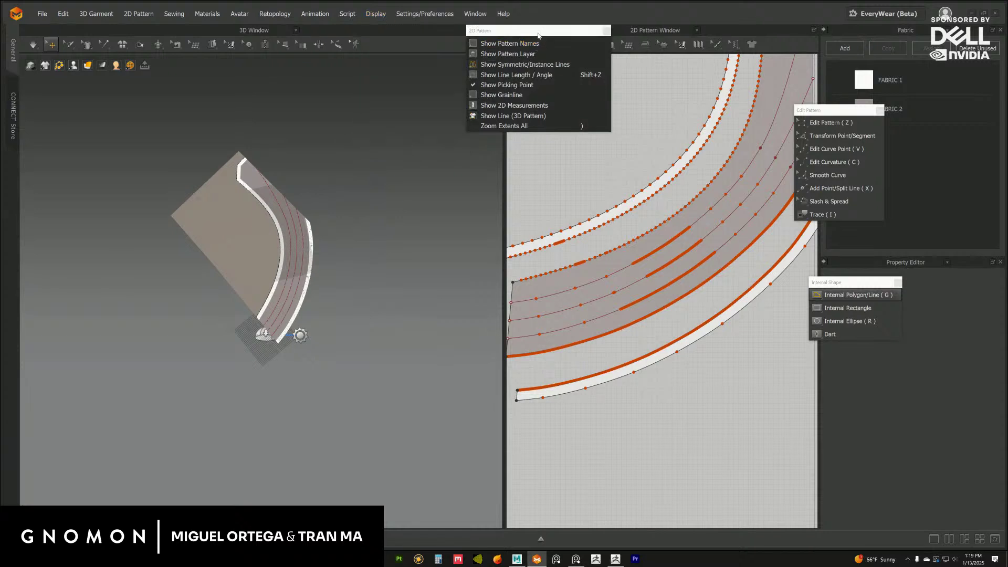
left_click(535, 41)
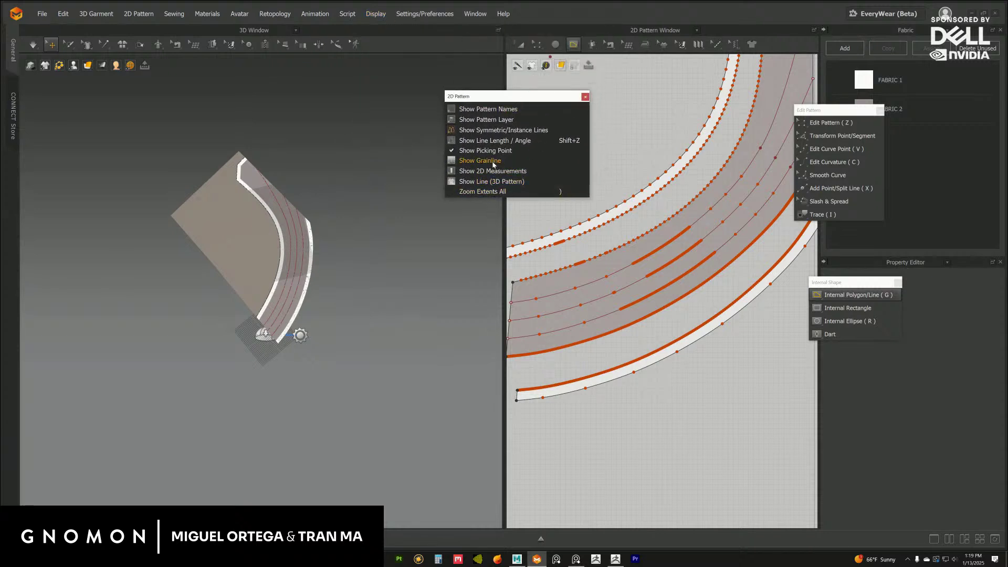
left_click(499, 130)
left_click(587, 97)
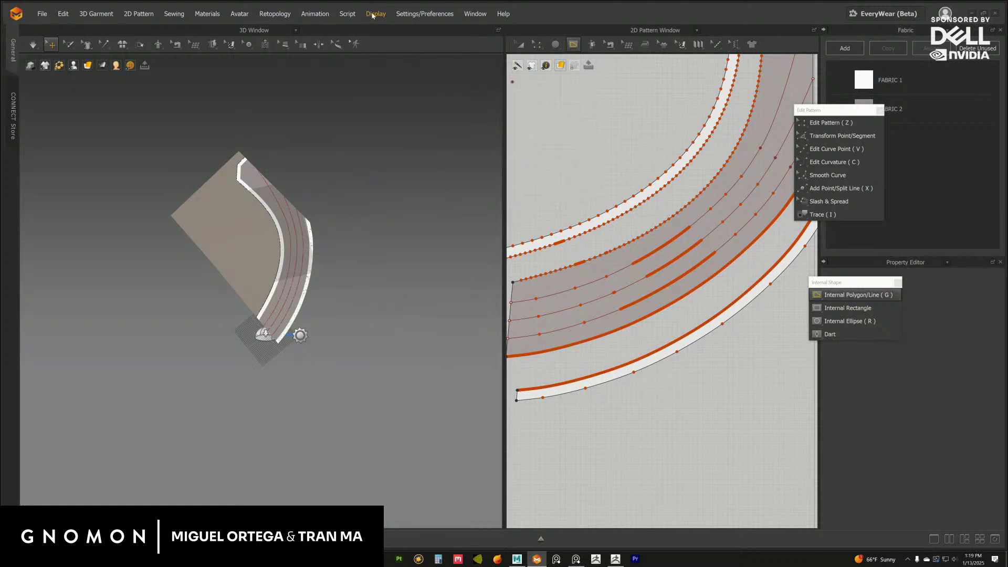
left_click(374, 14)
left_click(388, 23)
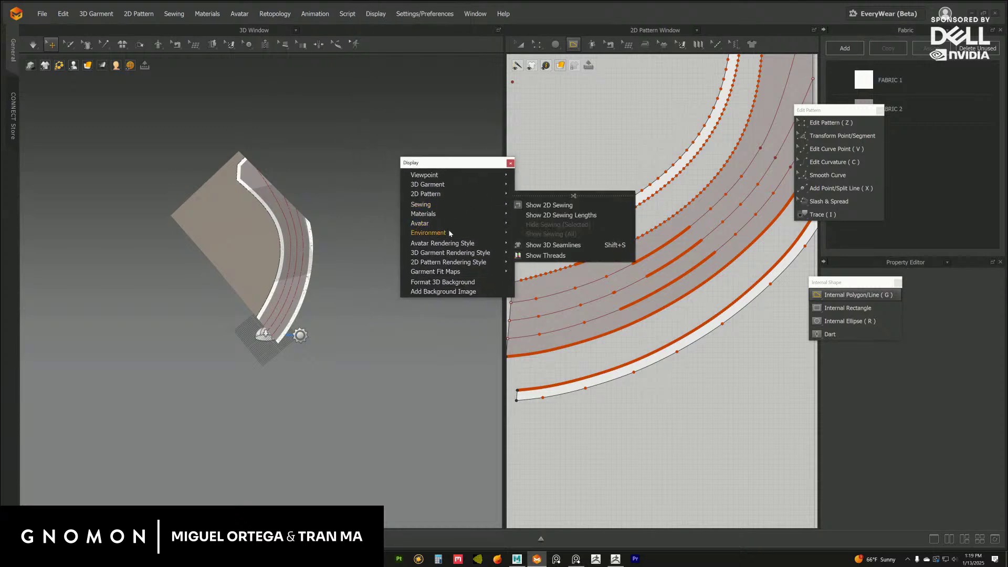
mouse_move(465, 193)
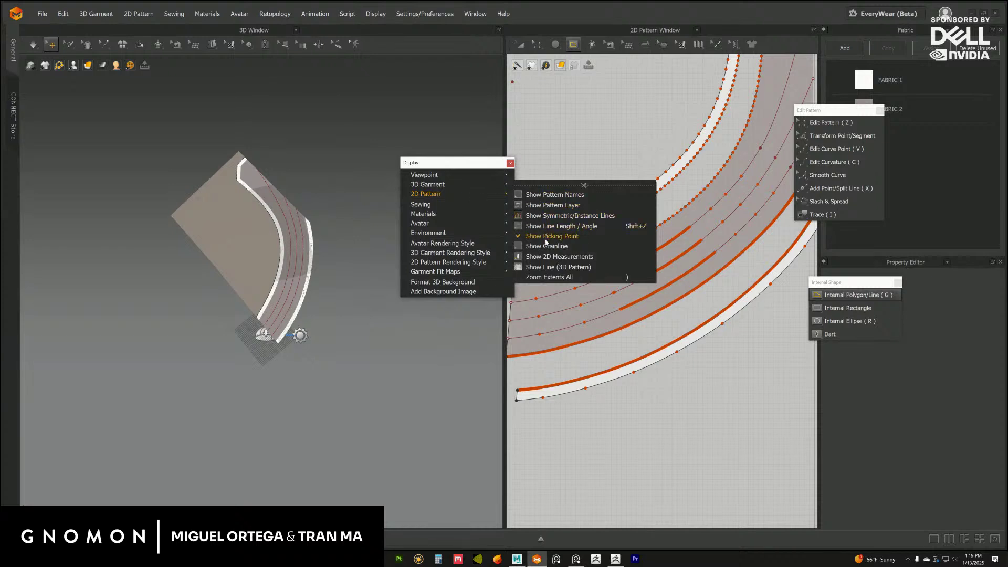
left_click(572, 184)
left_click(541, 190)
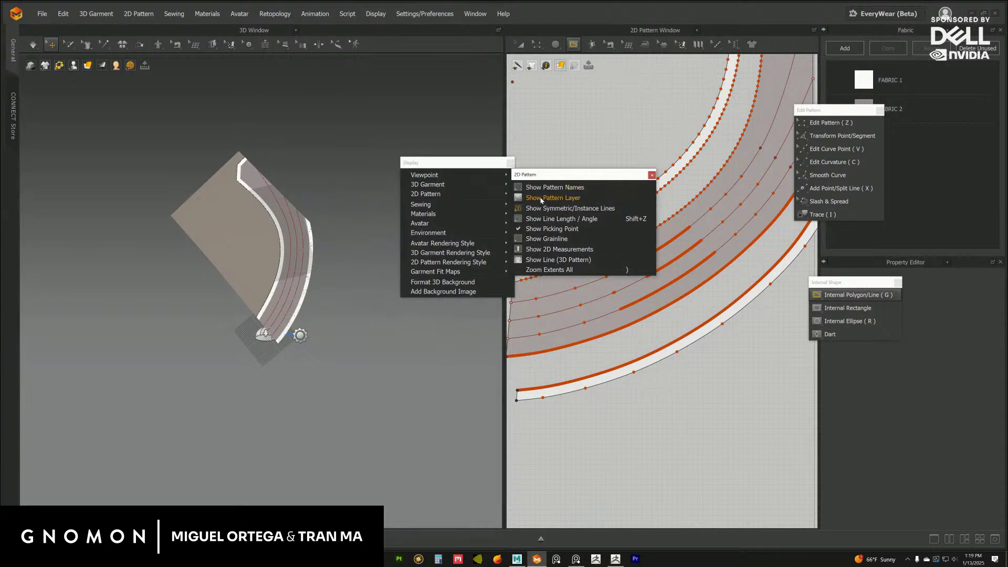
left_click(543, 202)
left_click(545, 220)
left_click(545, 220)
left_click(549, 229)
Check the 3D garment, sewing, rendering style and viewpoint display options, then close them.
left_click(443, 185)
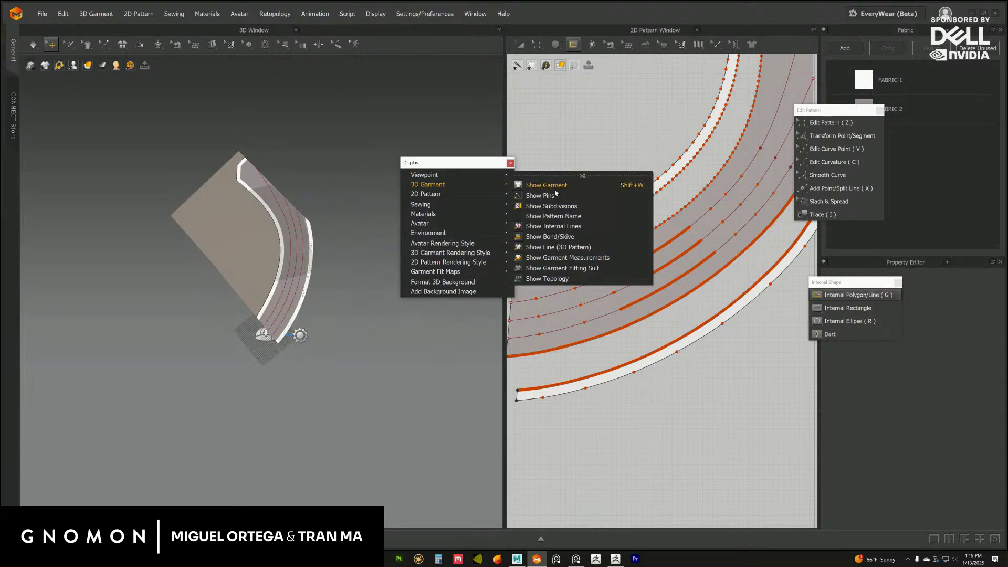
mouse_move(450, 195)
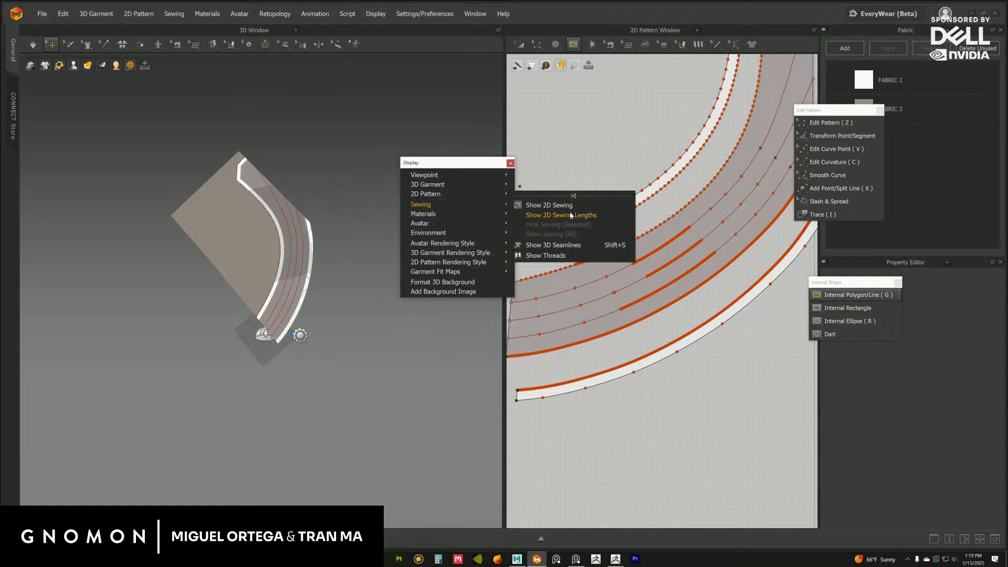
left_click(549, 196)
left_click(549, 208)
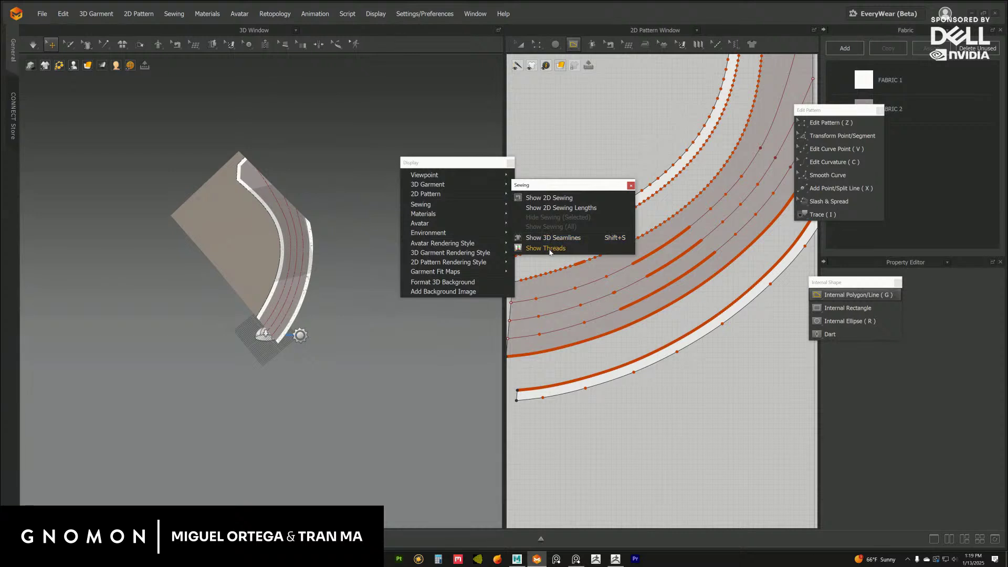
left_click(630, 185)
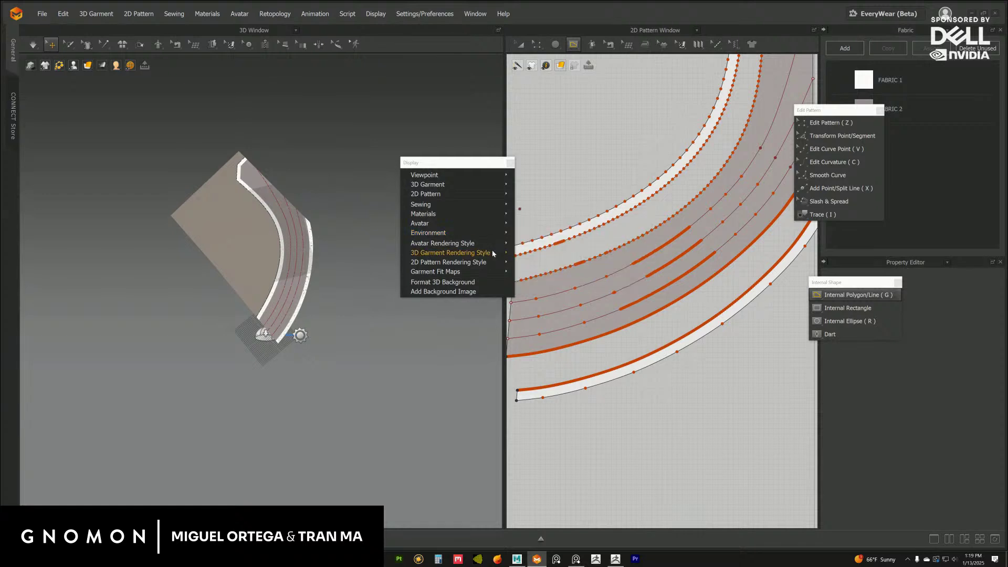
mouse_move(489, 263)
mouse_move(493, 177)
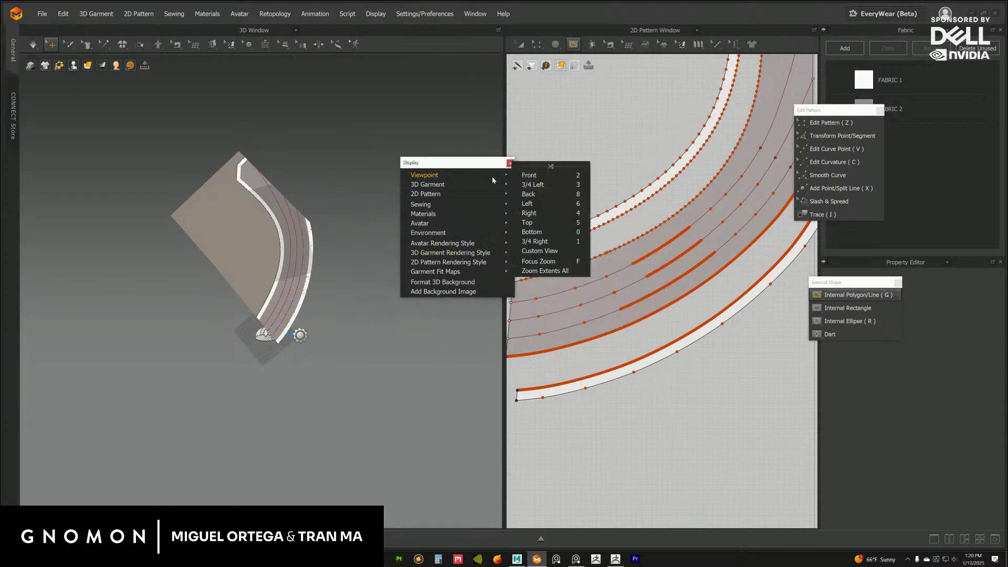
left_click(509, 163)
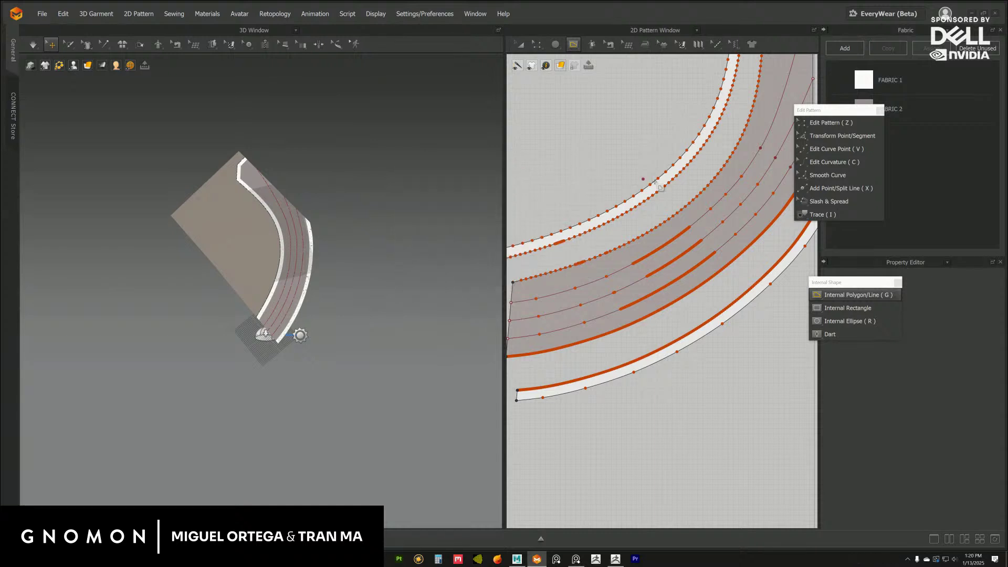
Try a short diagonal internal line about 122 cm long from the outer edge at the band's lower end to the nearest offset line.
middle_click_drag(514, 324, 533, 301)
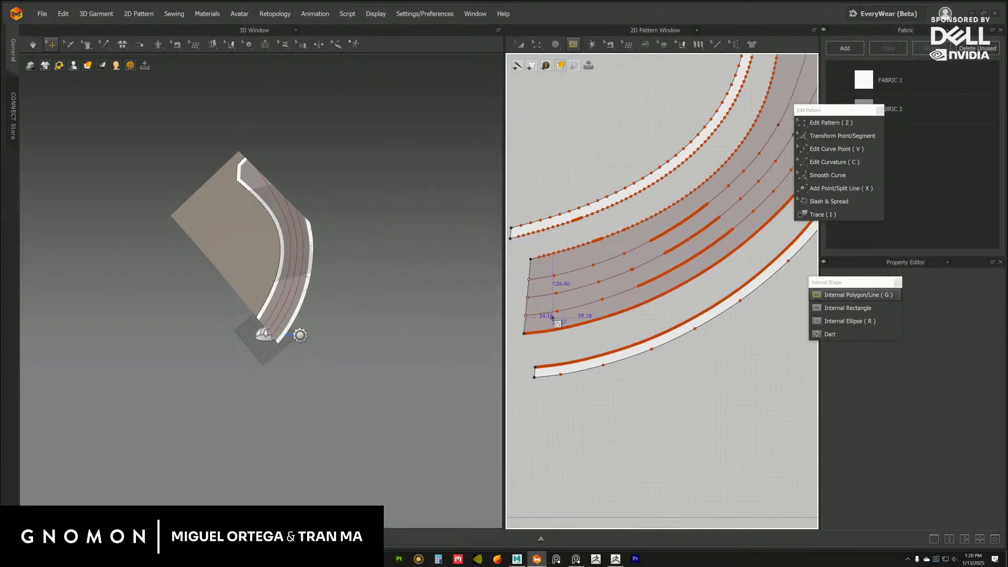
left_click(541, 331)
double_click(595, 302)
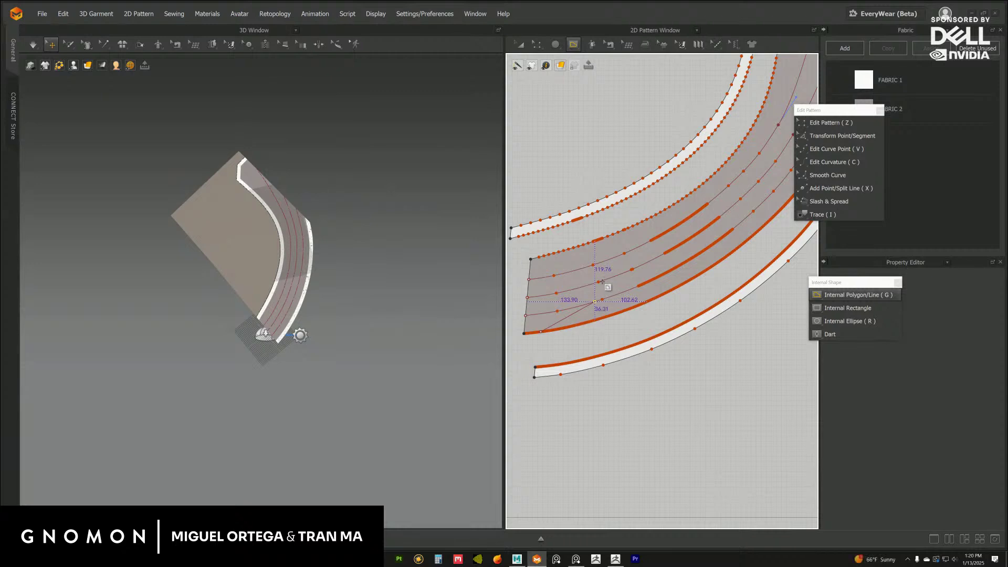
Draw a long diagonal internal line about 344 cm long from the outer edge at the band's lower end to its inner edge.
middle_click_drag(600, 289, 612, 299)
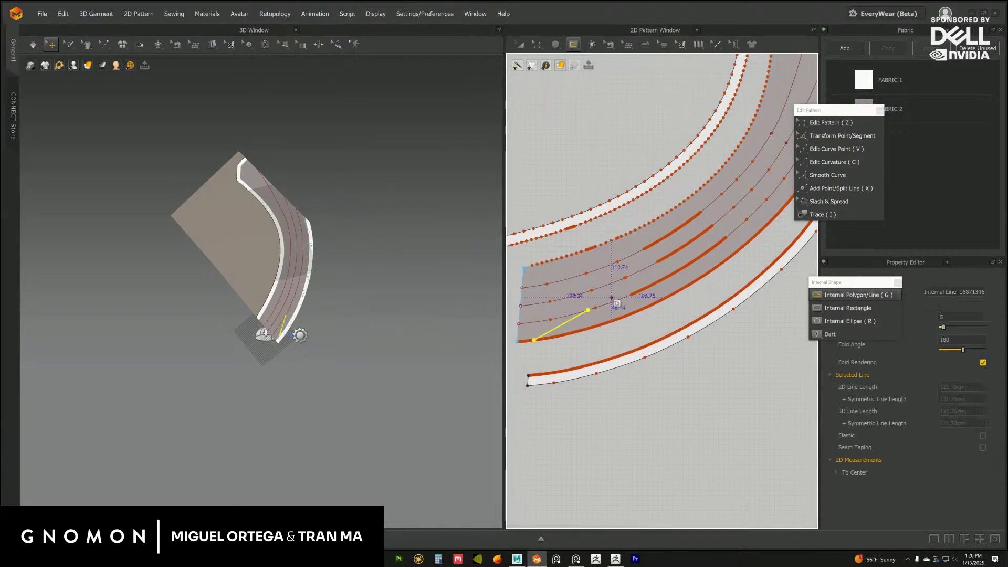
left_click(526, 341)
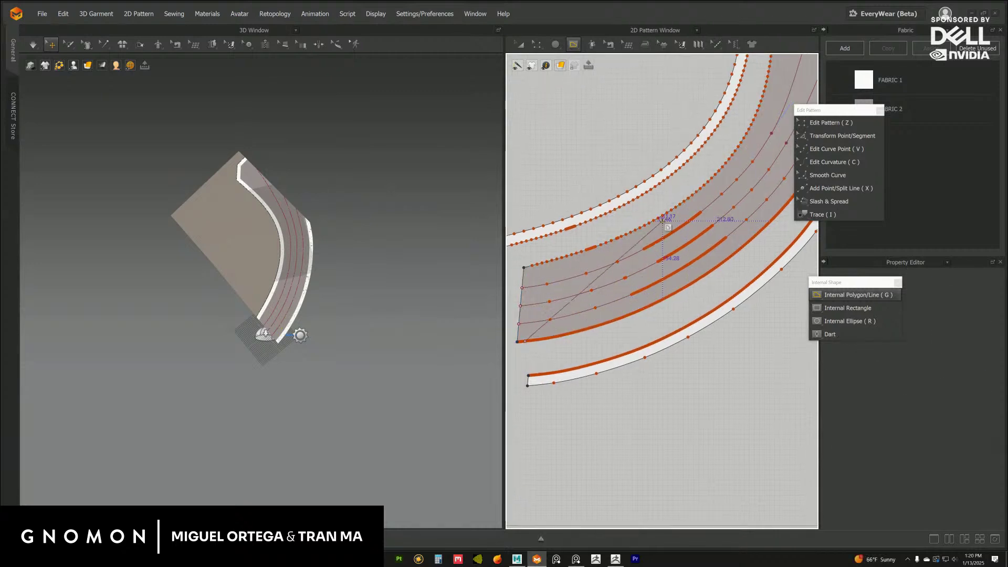
double_click(652, 221)
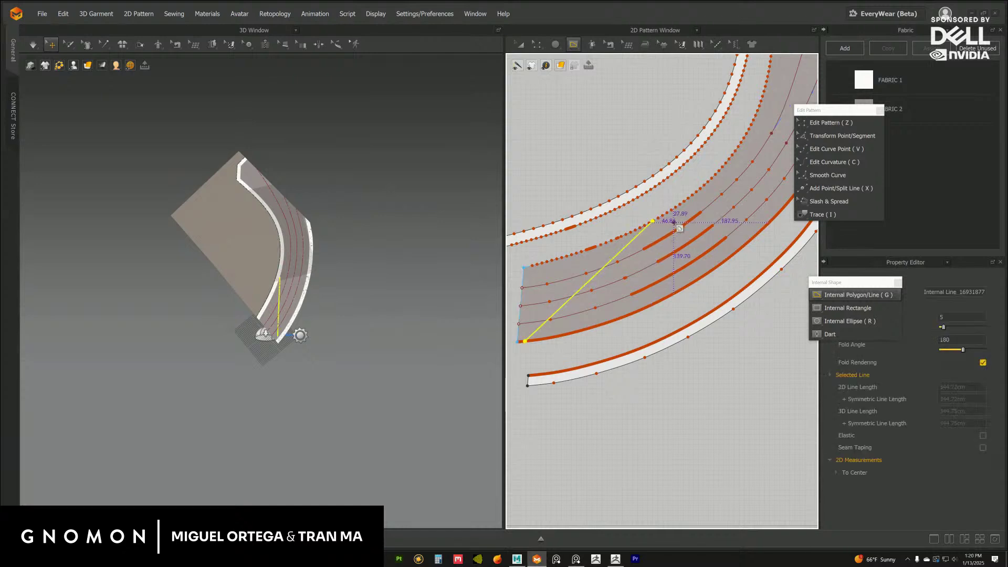
Draw a second straight diagonal internal line across the curved band, from its outer edge to its inner edge.
middle_click_drag(665, 279, 654, 324)
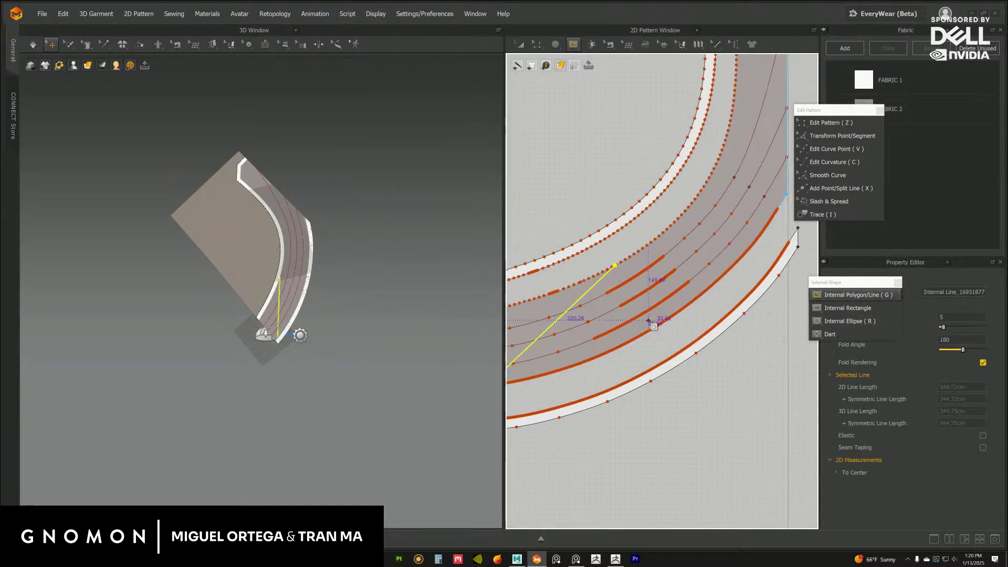
left_click(645, 332)
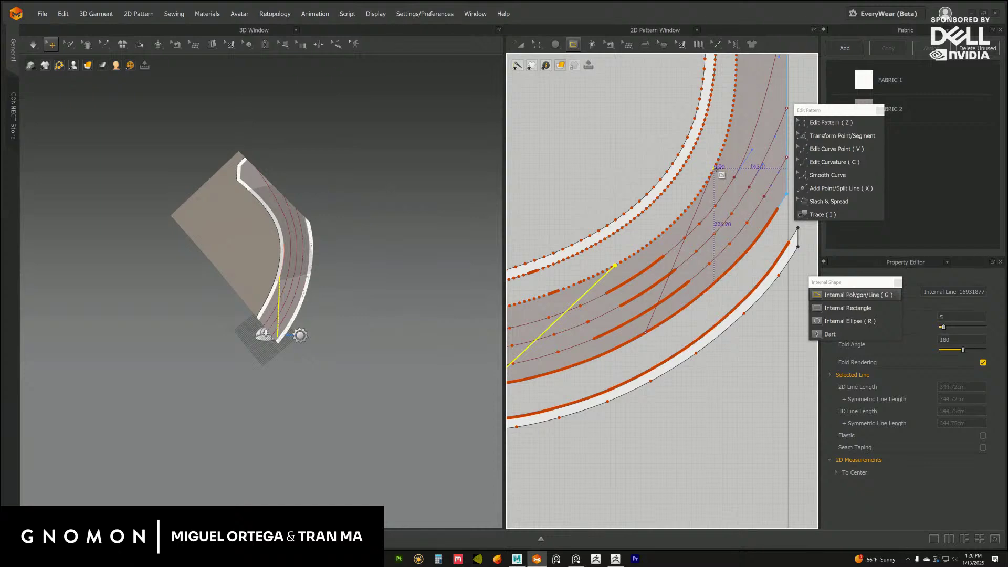
double_click(714, 168)
left_click(756, 389)
left_click(522, 327)
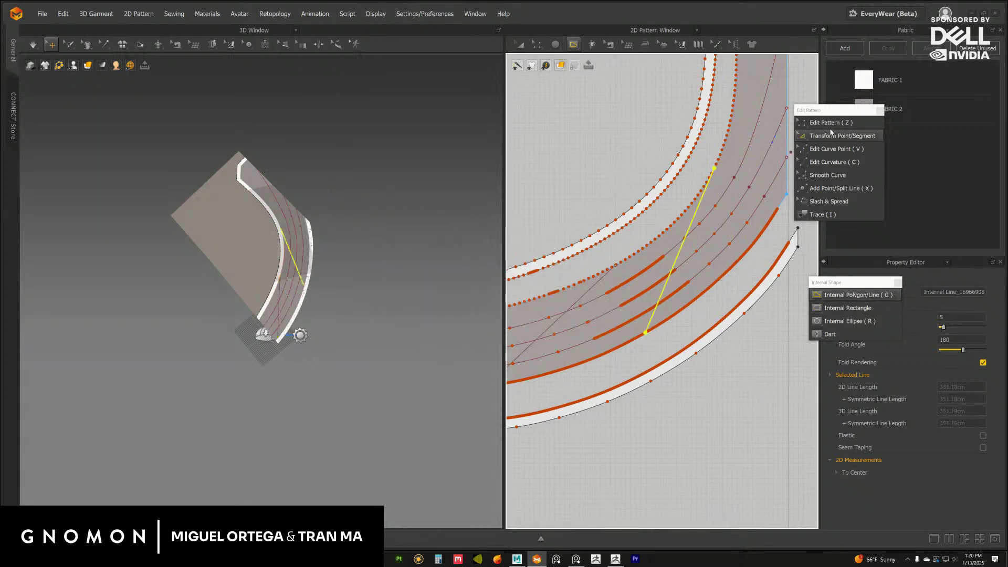
Bend the two diagonal internal lines across the curved band into gentle curves.
key("z")
left_click_drag(677, 250, 696, 259)
middle_click_drag(574, 332, 632, 292)
left_click_drag(624, 287, 629, 287)
middle_click_drag(664, 259, 639, 272)
left_click_drag(626, 284, 629, 283)
middle_click_drag(747, 213, 679, 268)
scroll(678, 269, "down", 1)
left_click(720, 387)
right_click_drag(403, 322, 367, 316)
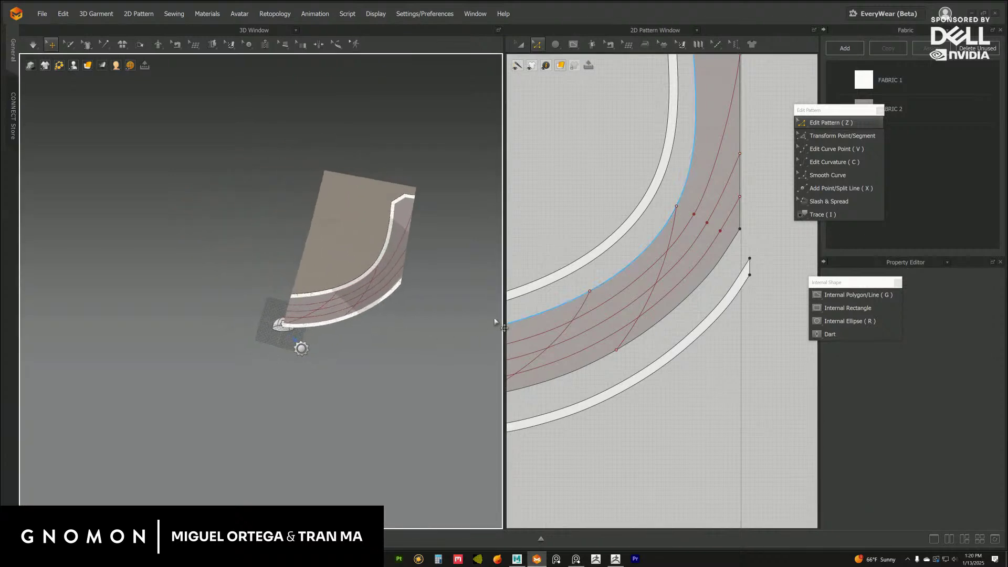
Delete both curved diagonal internal lines from the band.
mouse_move(634, 274)
middle_mouse_down()
mouse_move(688, 226)
mouse_move(639, 286)
middle_mouse_up()
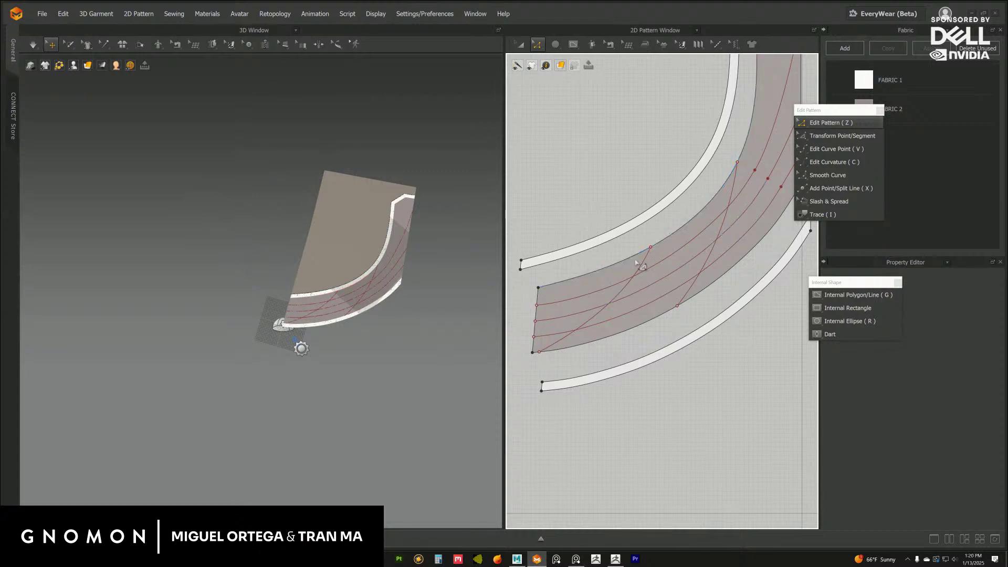
scroll(410, 340, "down", 2)
right_click_drag(409, 339, 454, 315)
key("ctrl+z")
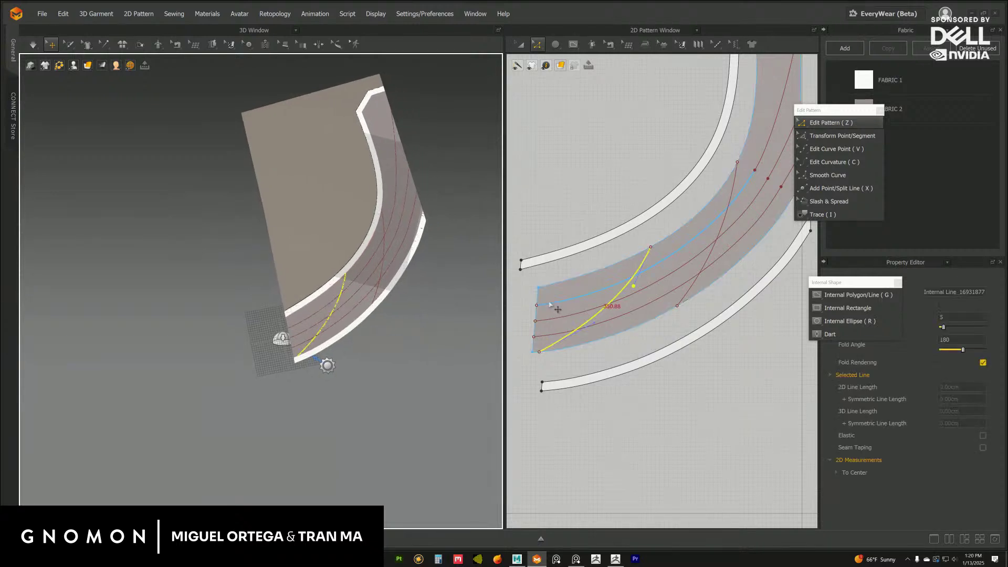
middle_click_drag(710, 211, 697, 226)
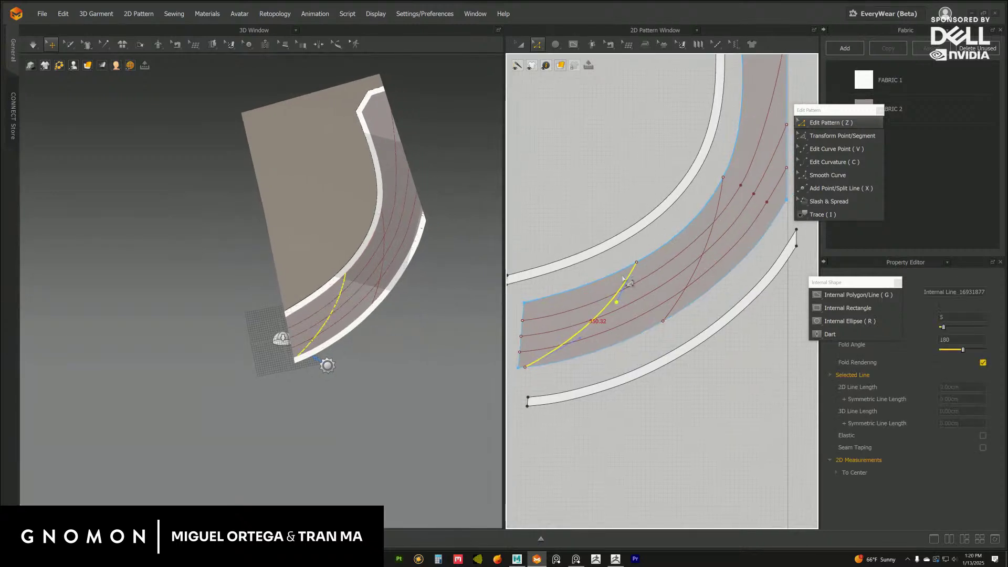
left_click(716, 223)
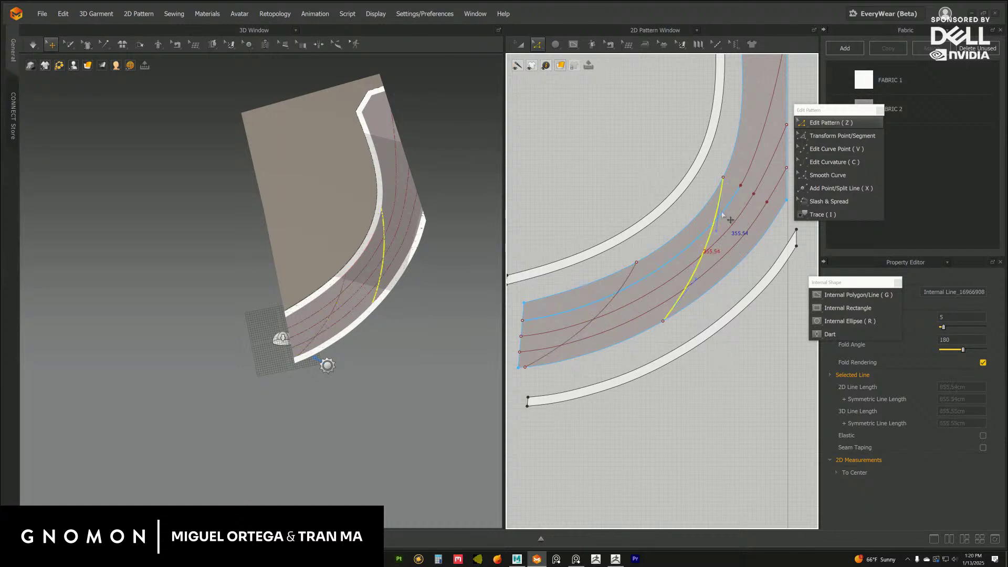
left_click(629, 275, "shift")
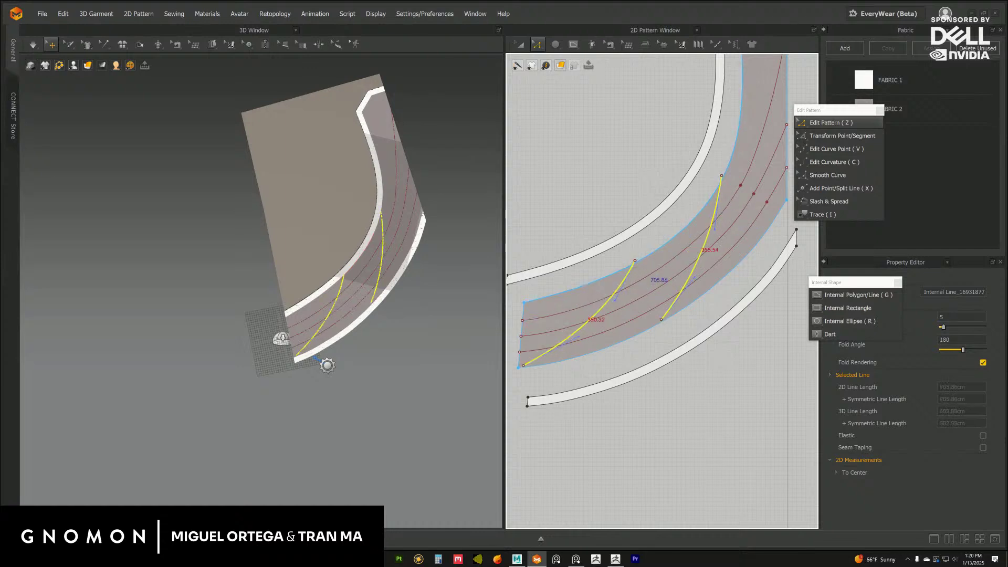
key("Delete")
Draw three short diagonal internal lines staggered along the band, each running from near the outer edge partway across the width.
key("g")
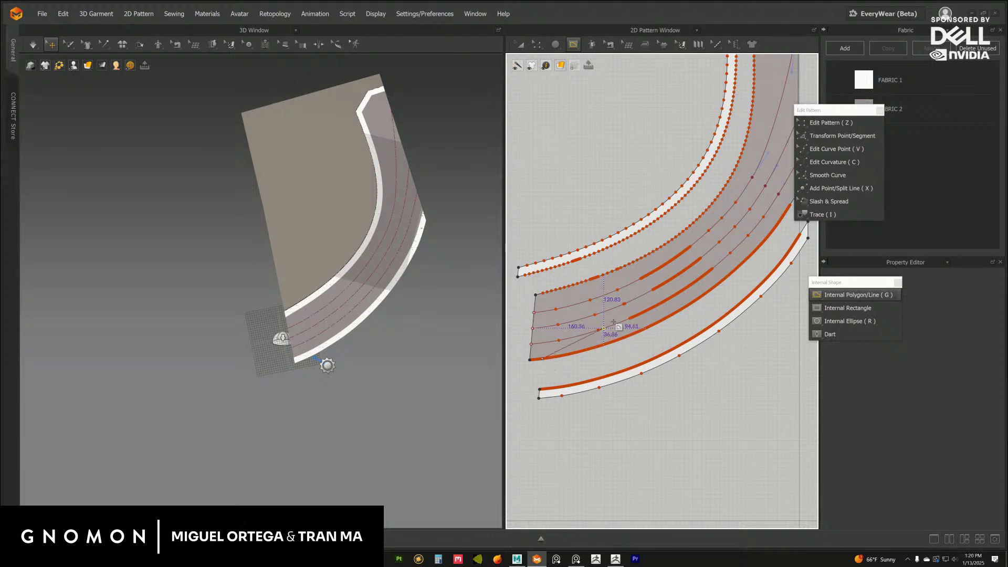
double_click(604, 328)
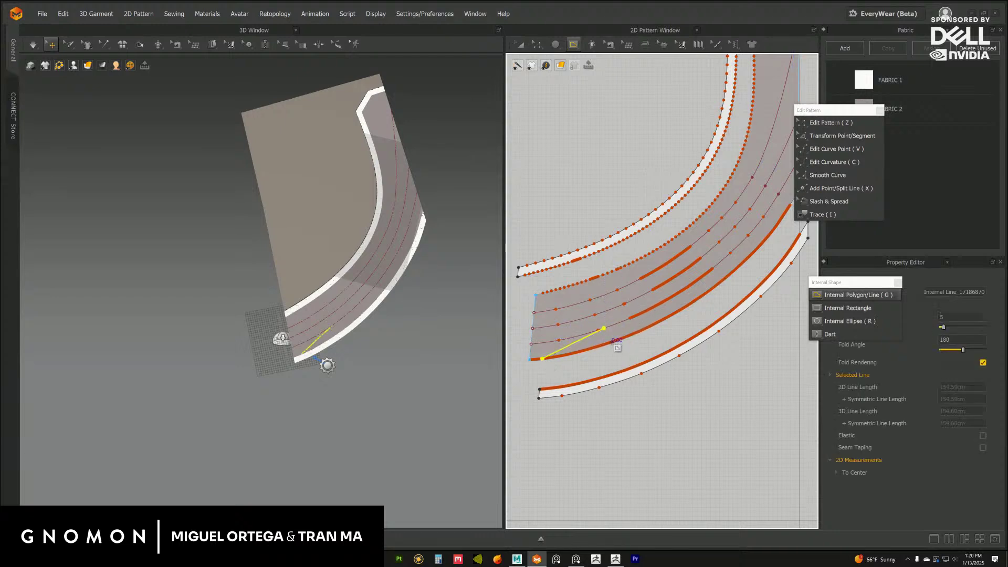
left_click(615, 341)
double_click(682, 286)
left_click(661, 317)
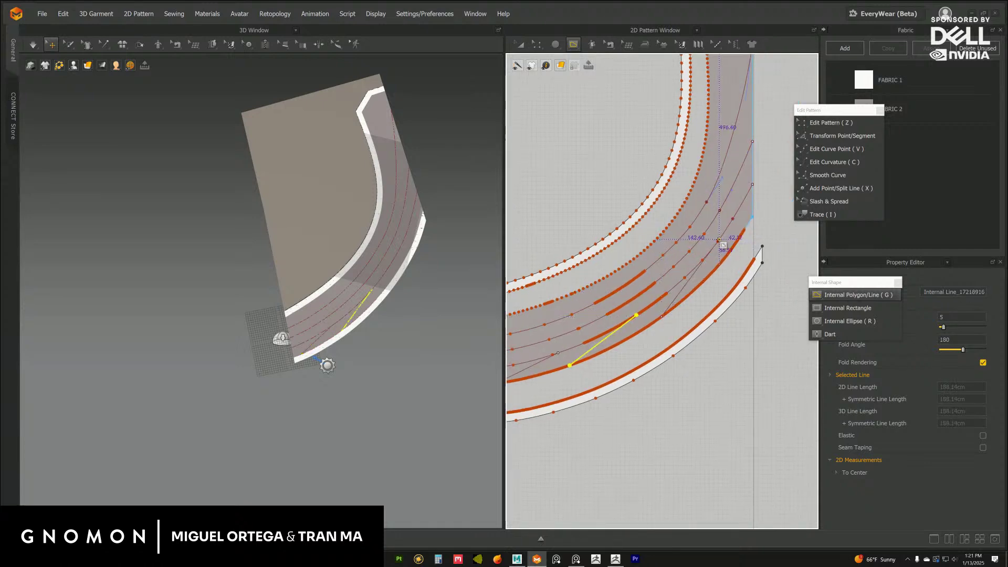
double_click(719, 239)
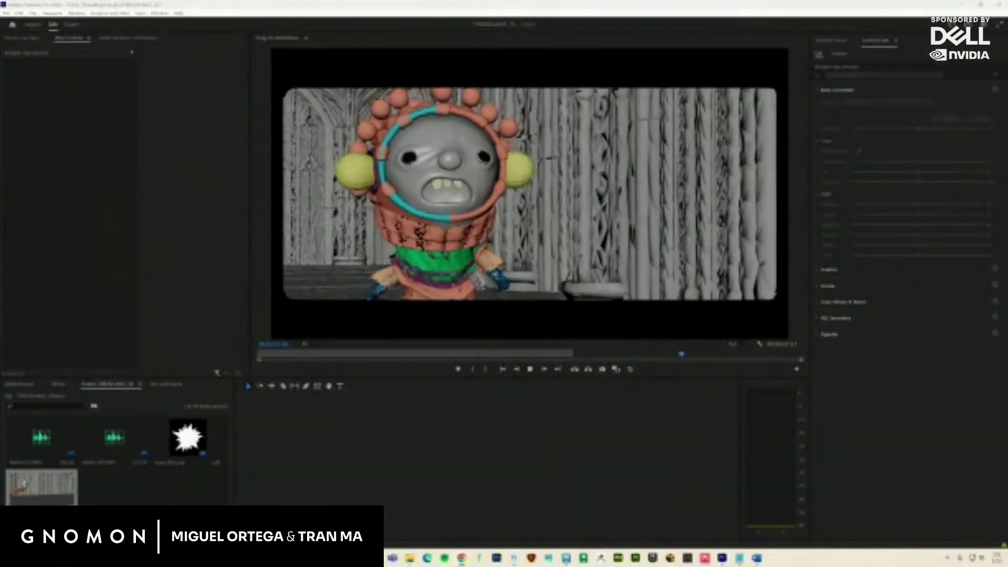
Switch to Premiere Pro and play back the ZortHallway sequence, pausing at the wide stairway shot before resuming.
left_click(676, 444)
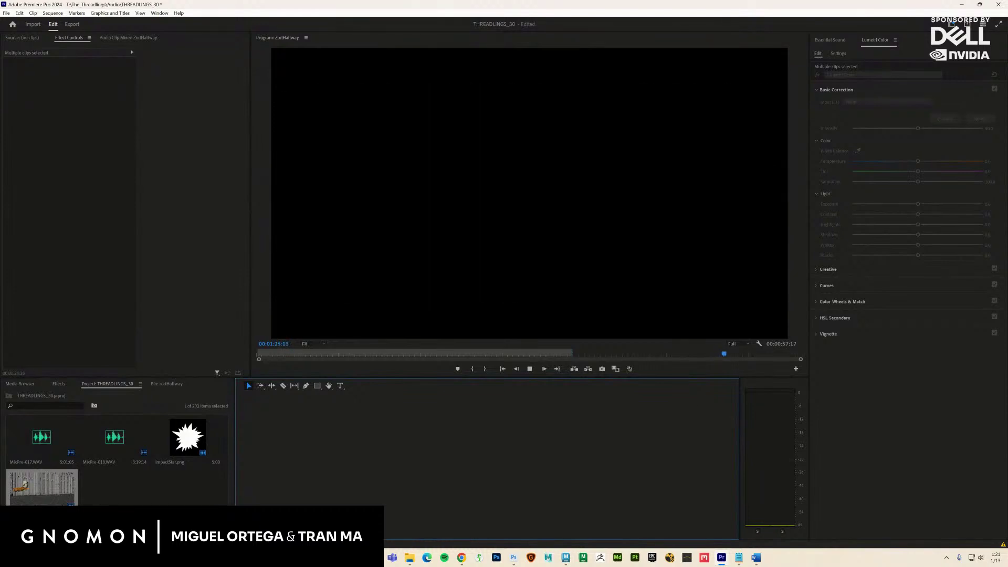
key("space")
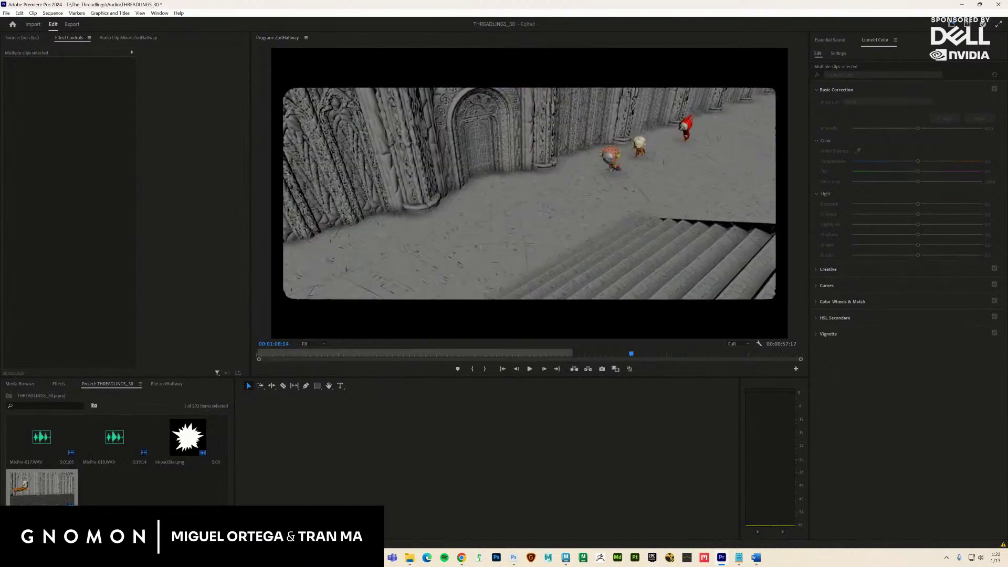
key("space")
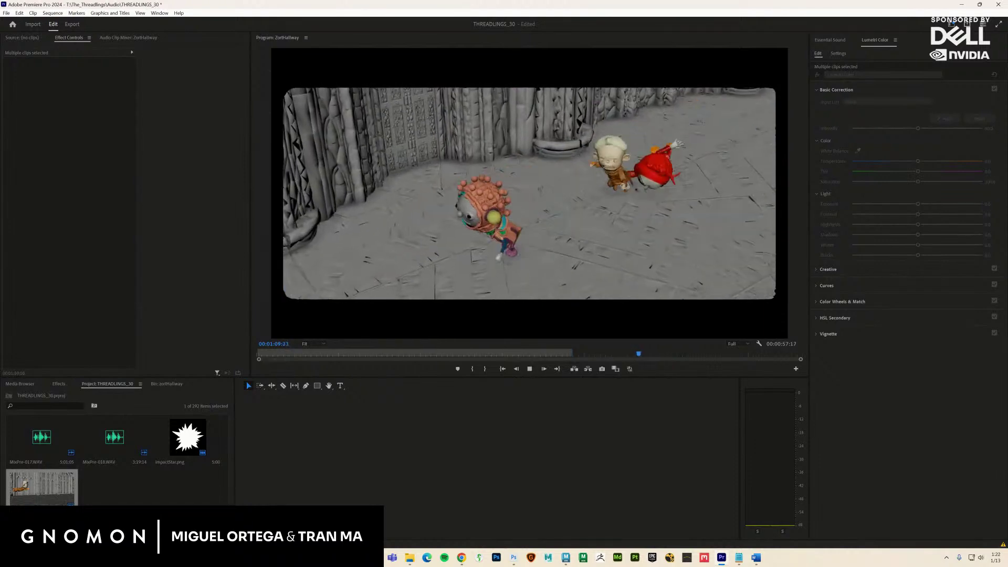
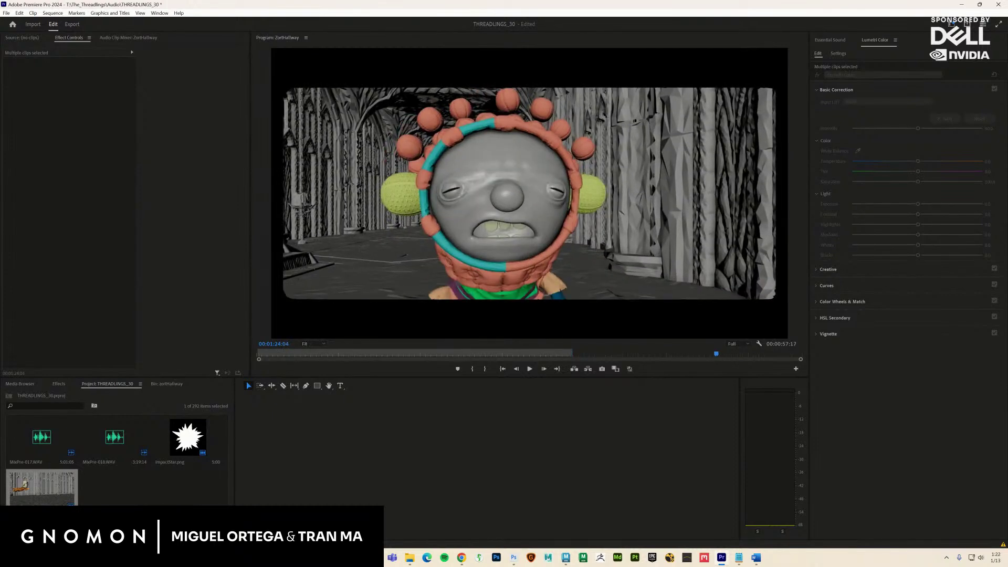
Examine frame by frame the close-up of the character in the beaded hood around 00:01:24:04 to 00:01:24:13.
key("Right")
key("Right")
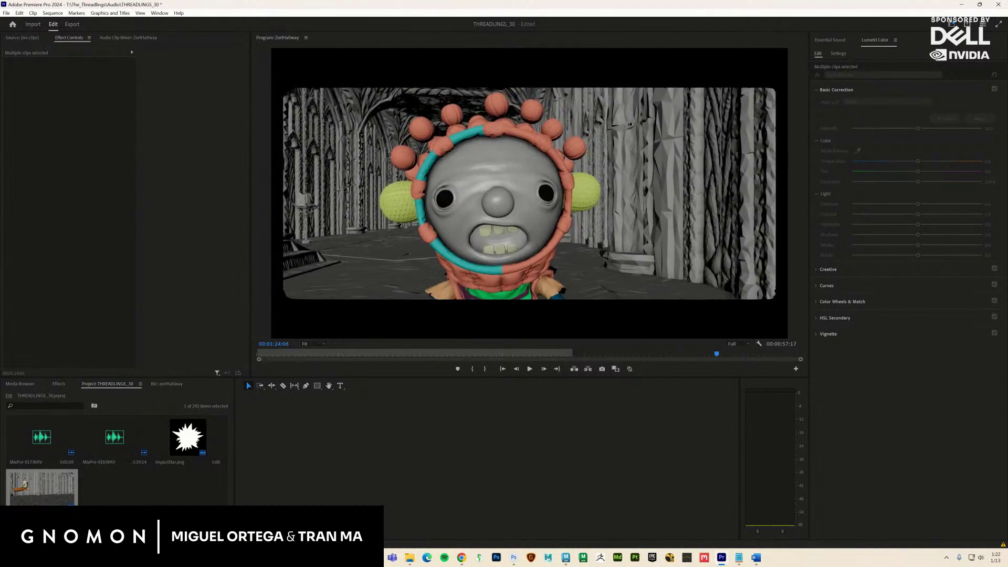
key("Right")
key("Right")
key("Right")
key("Right")
key("Right")
key("Right")
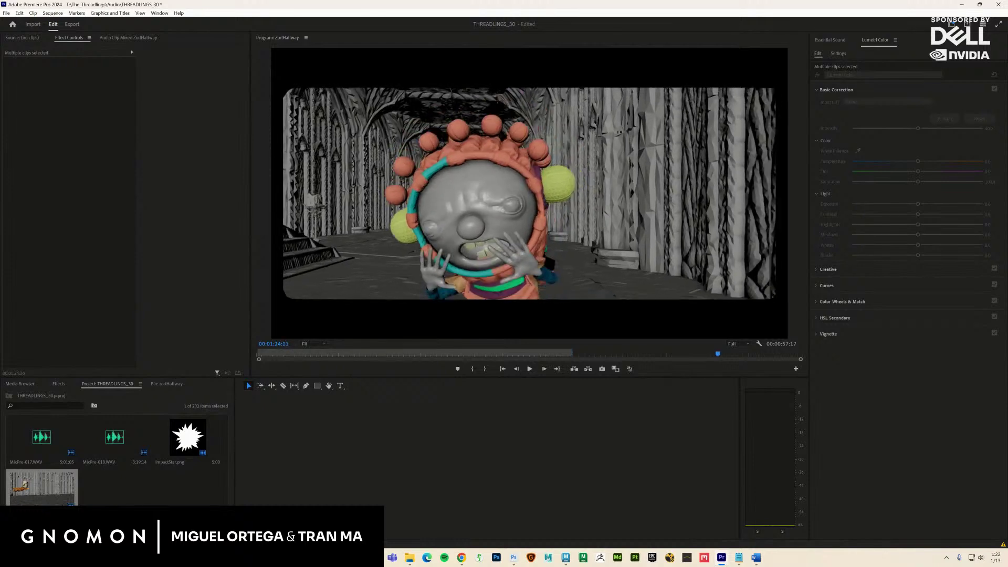
key("Right")
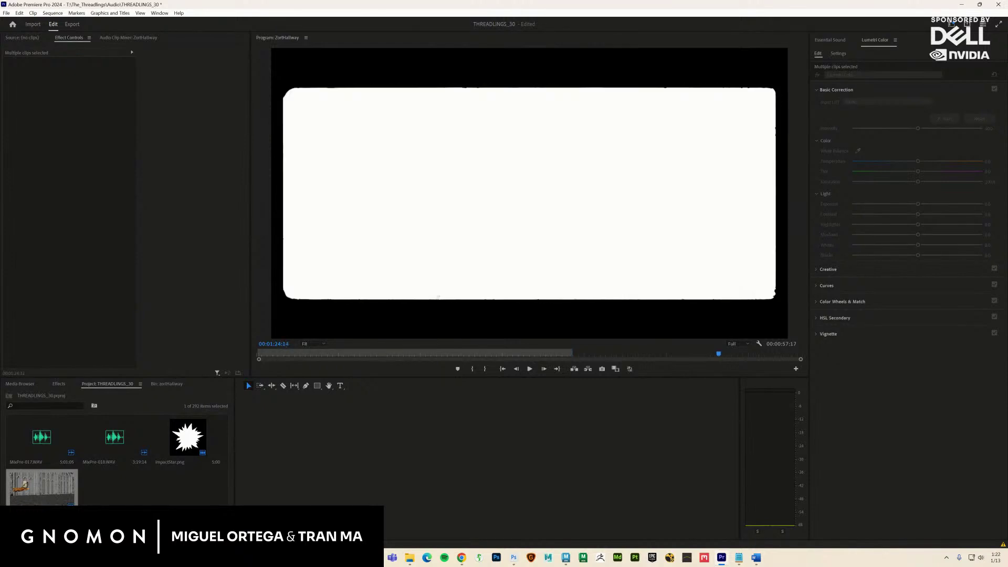
key("Left")
key("Left")
key("Left")
key("Left")
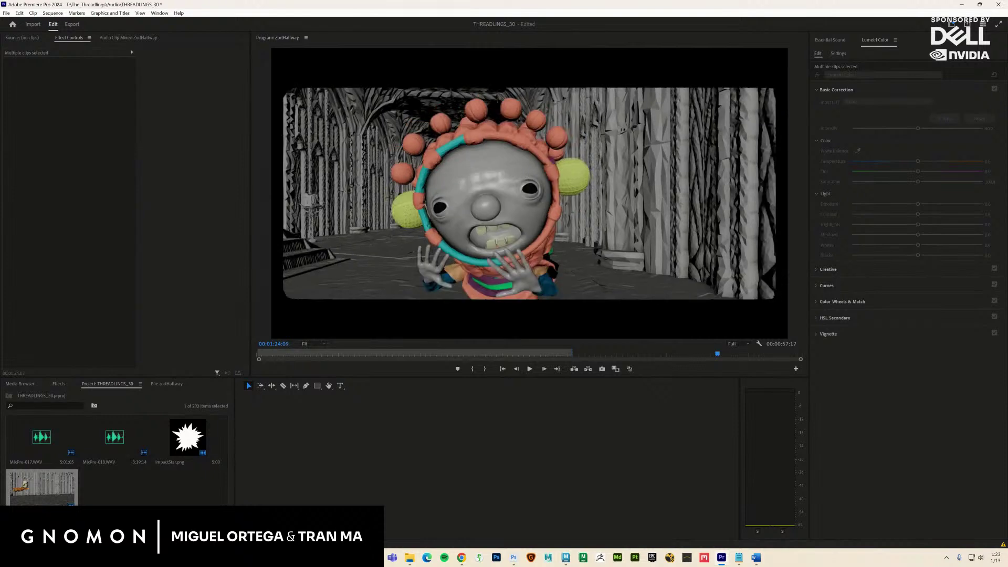
key("Left")
key("Left")
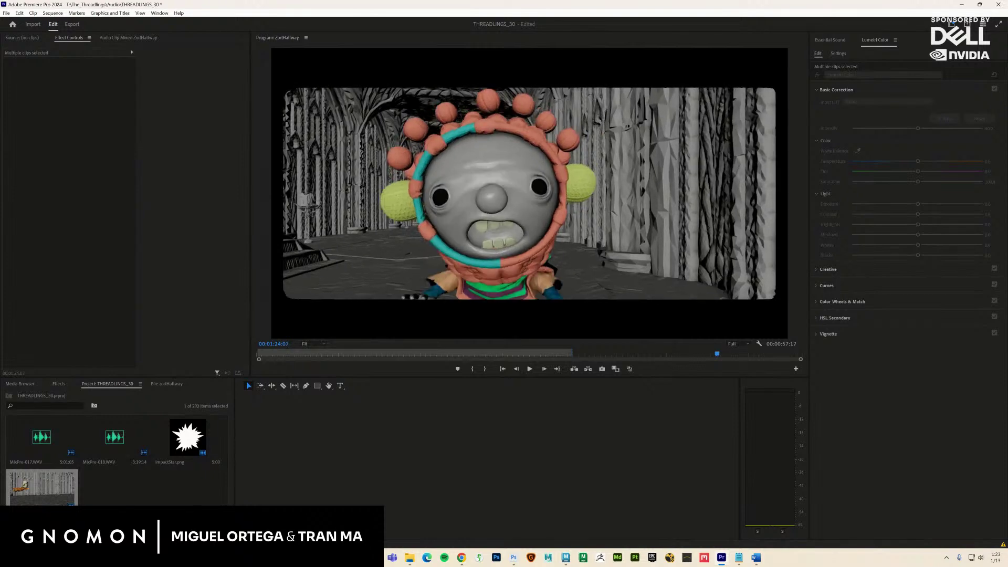
key("Right")
key("Right")
key("Right")
key("Right")
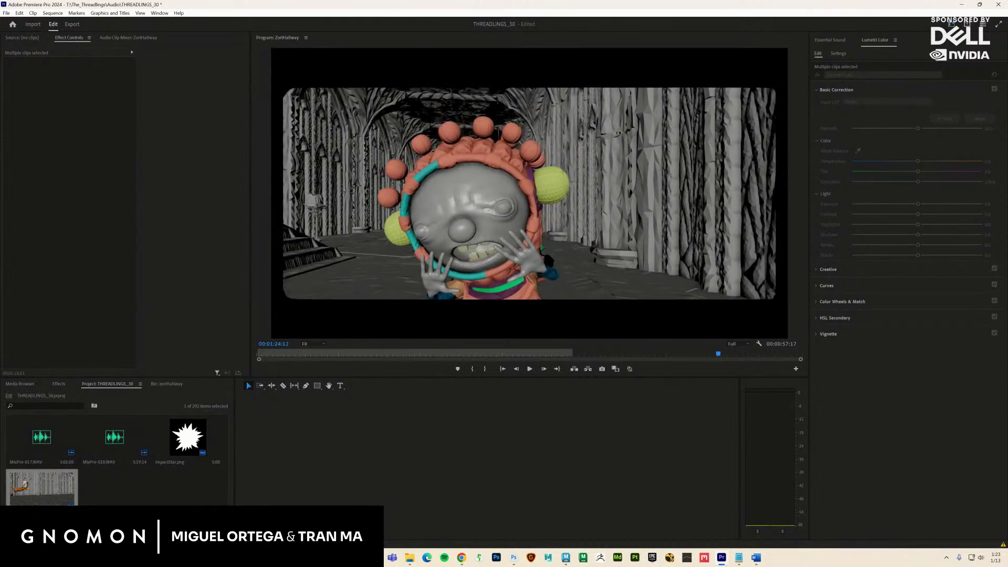
Go back to about 00:01:14:11 and examine frame by frame the impact between the brown-clad and red-hooded characters.
key("j")
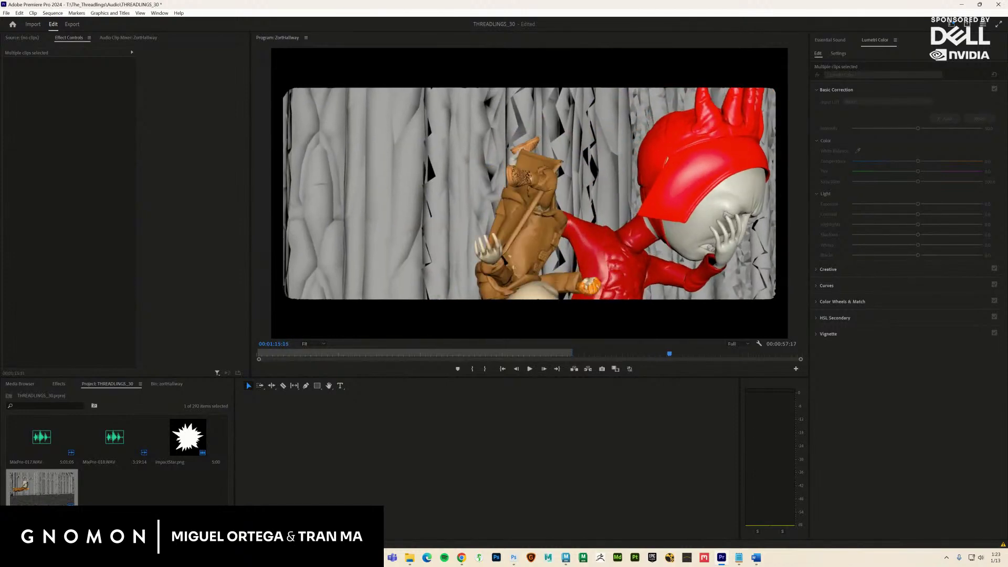
key("Up")
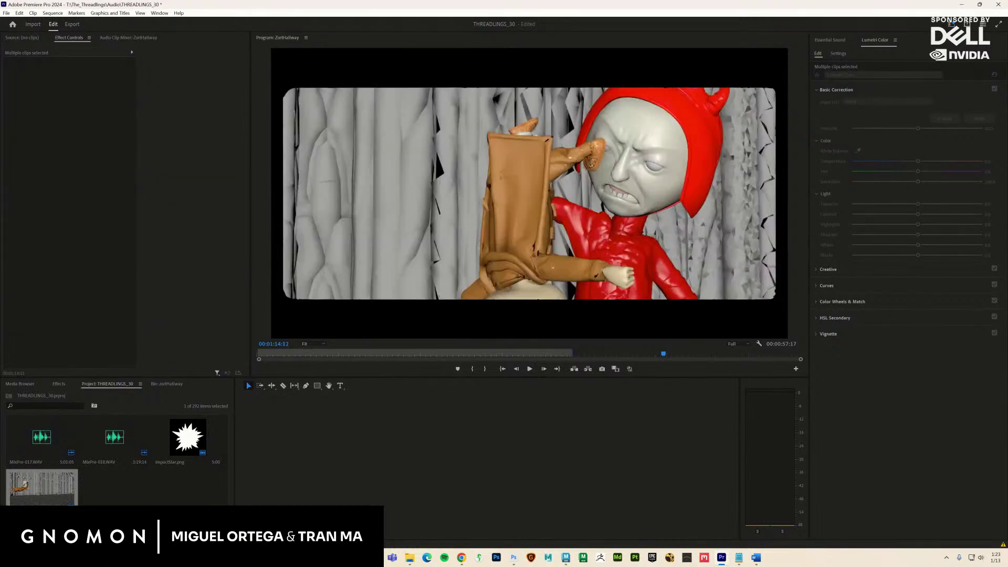
key("Left")
key("Left")
key("Left")
key("Right")
key("Right")
key("Right")
key("Right")
key("Right")
key("Right")
key("Right")
key("Right")
key("Right")
key("Left")
key("Left")
key("Left")
key("Left")
key("Left")
key("Right")
key("Right")
key("Right")
key("Right")
key("Left")
key("Left")
key("Left")
key("Left")
key("Left")
key("Right")
key("Right")
key("Right")
key("Right")
key("Right")
key("Right")
key("Left")
key("Left")
key("Left")
key("Left")
key("Left")
key("Left")
key("Left")
key("Left")
key("Left")
key("Left")
key("Left")
key("Left")
key("Right")
key("Right")
key("Right")
key("Right")
key("Right")
key("Right")
key("Right")
key("Right")
key("Right")
key("Left")
key("Left")
key("Left")
key("Left")
key("Left")
key("Left")
key("Left")
key("Left")
key("Left")
key("Left")
key("Right")
key("Right")
key("Right")
key("Right")
key("Right")
key("Right")
key("Right")
key("Right")
key("Left")
key("Left")
key("Left")
key("Left")
key("Left")
key("Left")
key("Left")
key("Left")
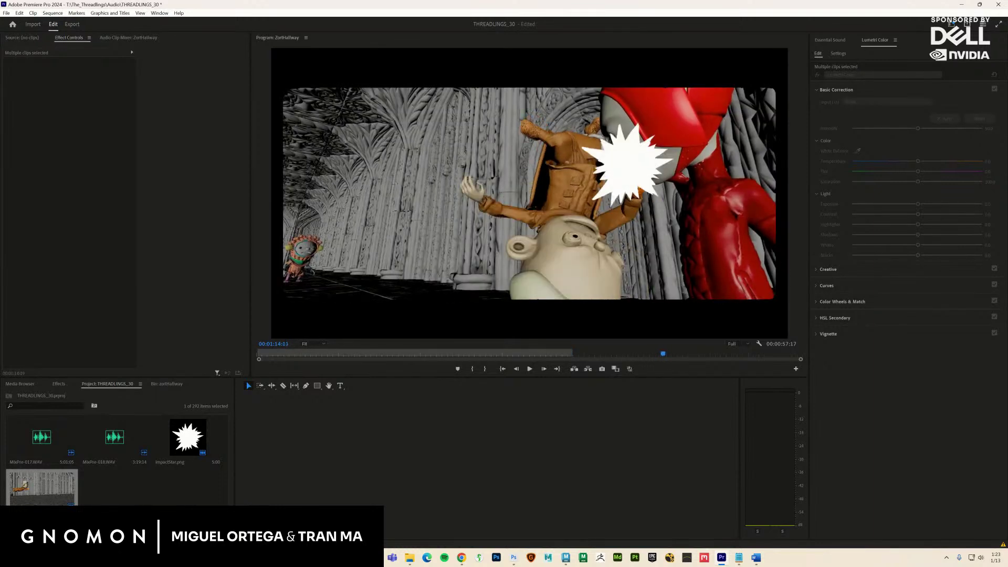
key("Right")
key("Right")
key("Right")
key("Right")
key("Right")
key("Right")
key("Right")
key("Left")
key("Left")
key("Left")
key("Left")
key("Left")
key("Left")
key("Left")
key("Left")
key("Left")
key("Left")
key("Left")
key("Right")
key("Right")
key("Right")
key("Right")
key("Right")
key("Right")
key("Right")
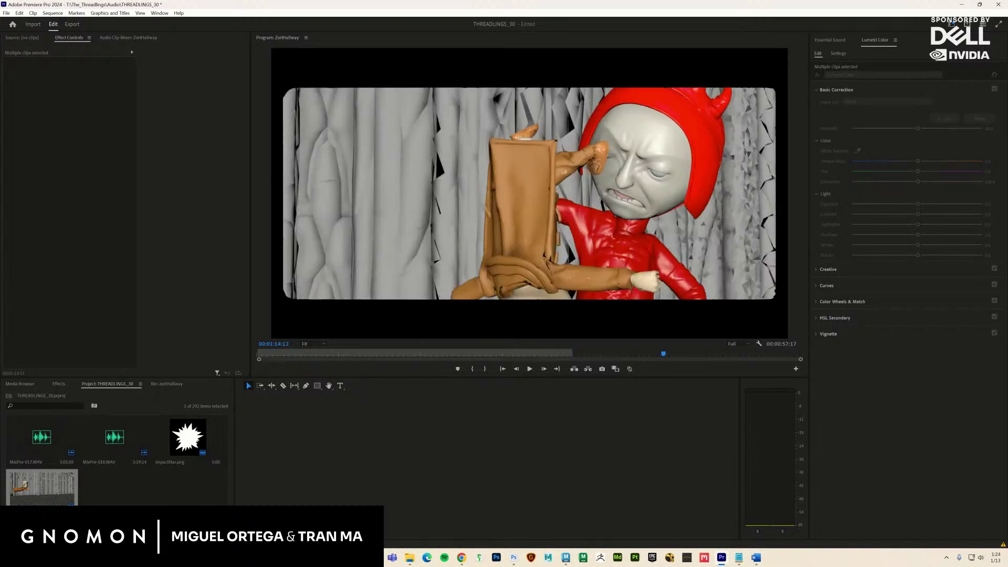
Step back to about 00:01:14:06 and examine the white starburst impact and the red-hooded character's recoil frame by frame through 00:01:14:22.
key("Left")
key("Left")
key("Left")
key("Left")
key("Left")
key("Left")
key("Left")
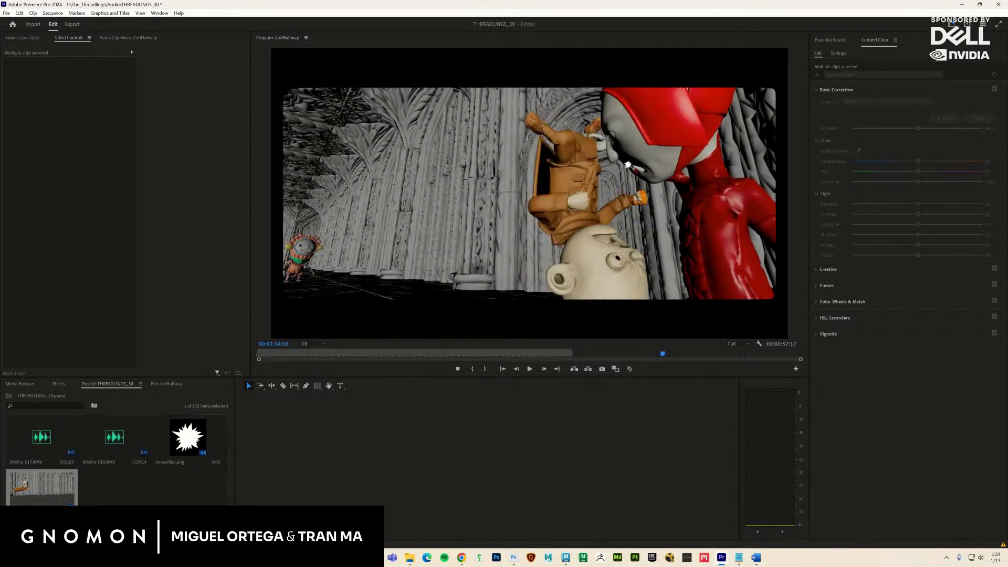
key("Right")
key("Right")
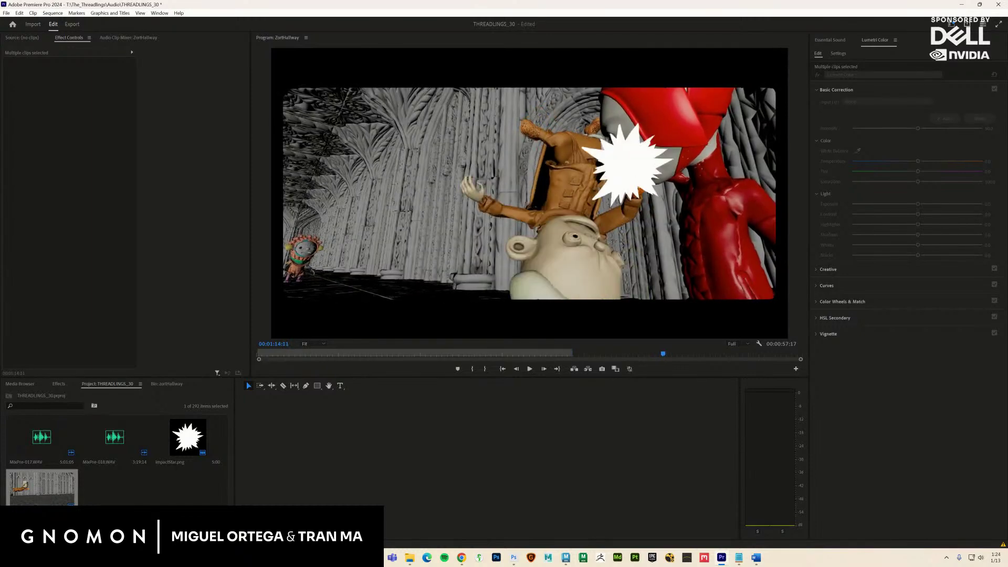
key("Right")
key("Right")
key("Right")
key("Right")
key("Right")
key("Right")
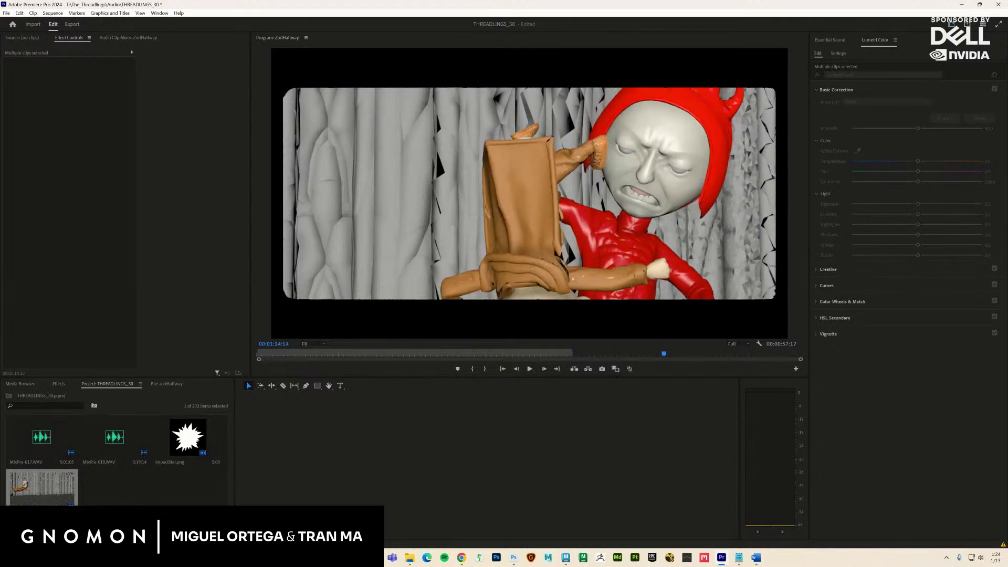
key("Right")
key("Right")
key("Right")
key("Right")
key("Right")
key("Right")
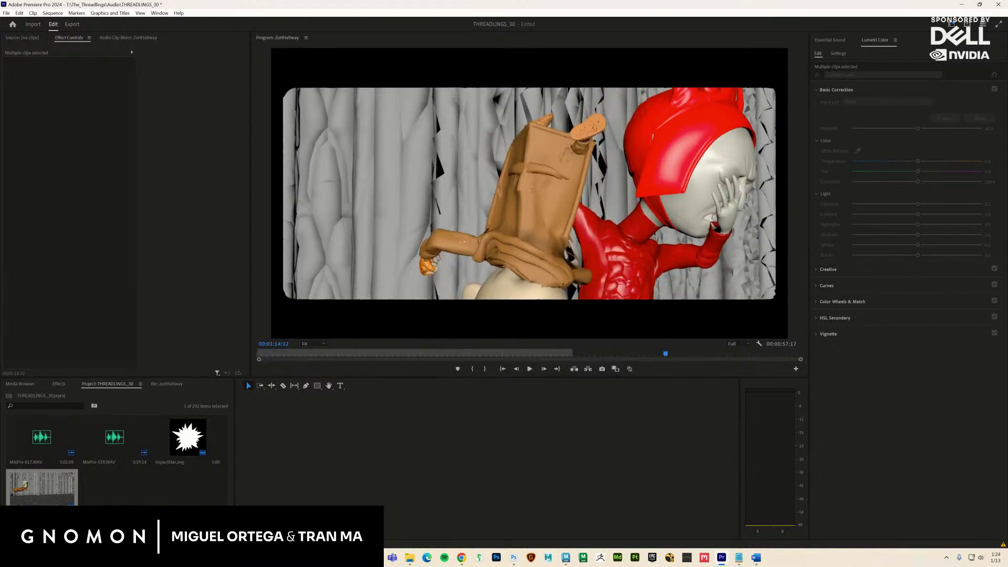
Return to the frames before the impact at about 00:01:14:03 and inspect the cut and recoil frame by frame to 00:01:15:01.
key("Left")
key("Left")
key("Left")
key("Left")
key("Left")
key("Left")
key("Left")
key("Left")
key("Left")
key("Left")
key("Left")
key("Left")
key("Left")
key("Left")
key("Left")
key("Left")
key("Left")
key("Left")
key("Left")
key("Left")
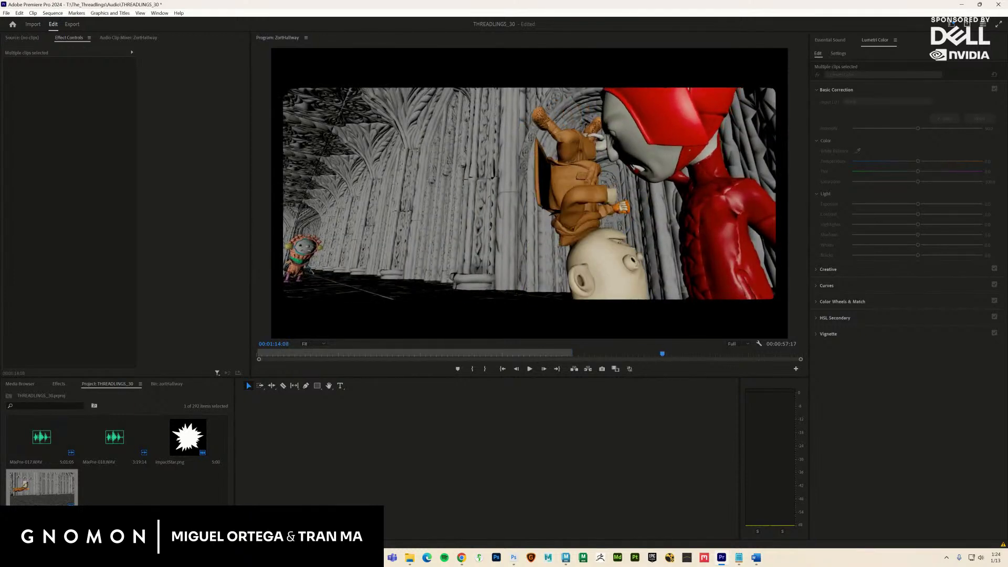
key("Right")
key("Right")
key("Right")
key("Right")
key("Right")
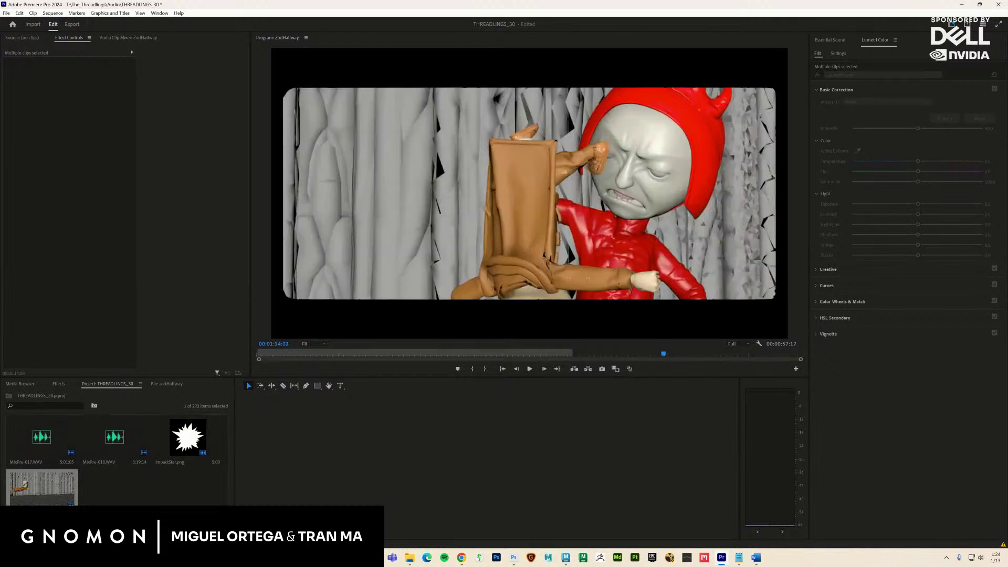
key("Right")
key("Right")
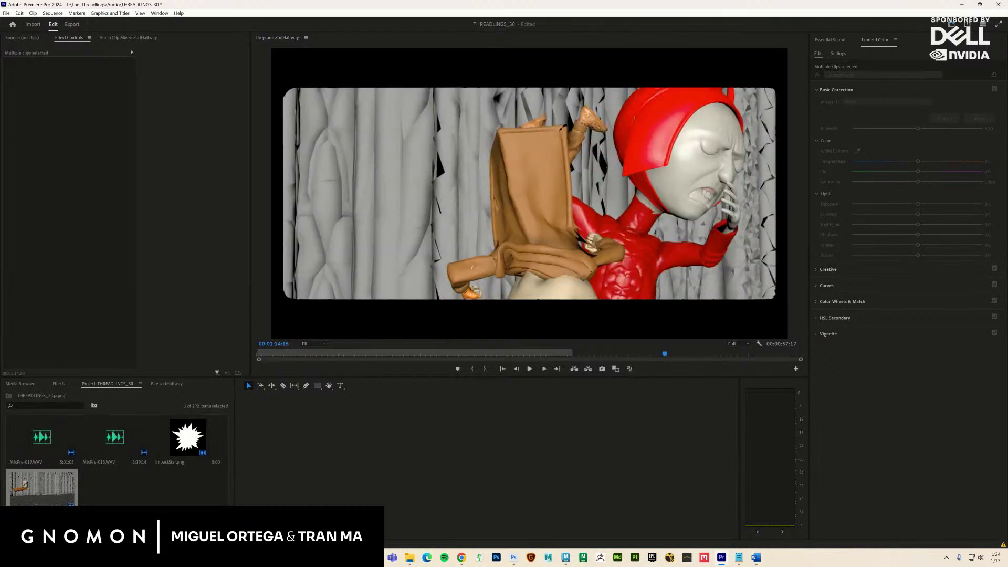
key("Right")
key("Right")
key("Right")
key("Right")
key("Right")
key("Right")
key("Right")
key("Right")
key("Right")
key("Right")
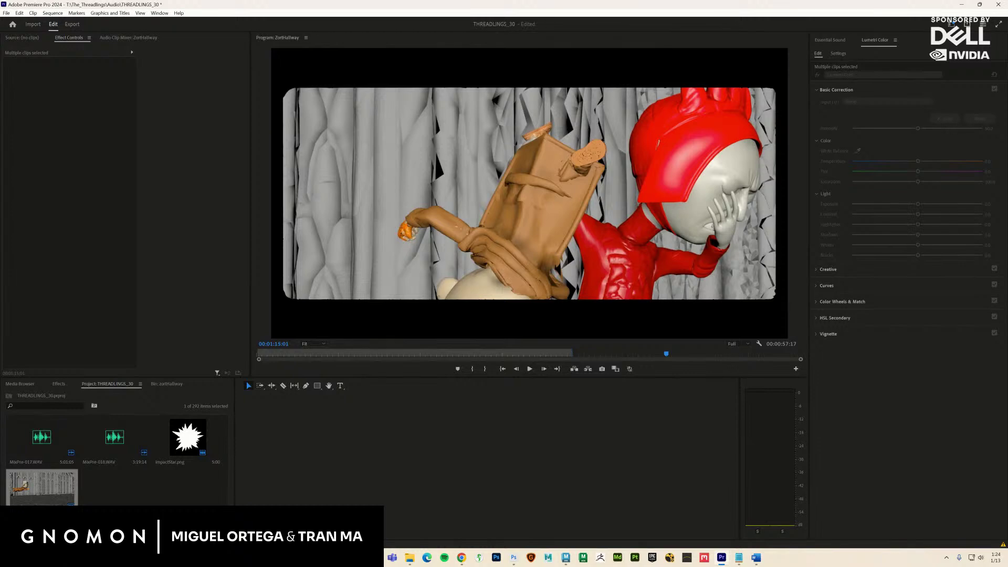
Go back to the upside-down character's shot around 00:01:14:05 and step forward through the impact frames once more.
key("Left")
key("Left")
key("Left")
key("Left")
key("Left")
key("Left")
key("Left")
key("Left")
key("Left")
key("Left")
key("Left")
key("Left")
key("Left")
key("Left")
key("Left")
key("Left")
key("Left")
key("Left")
key("Left")
key("Left")
key("Left")
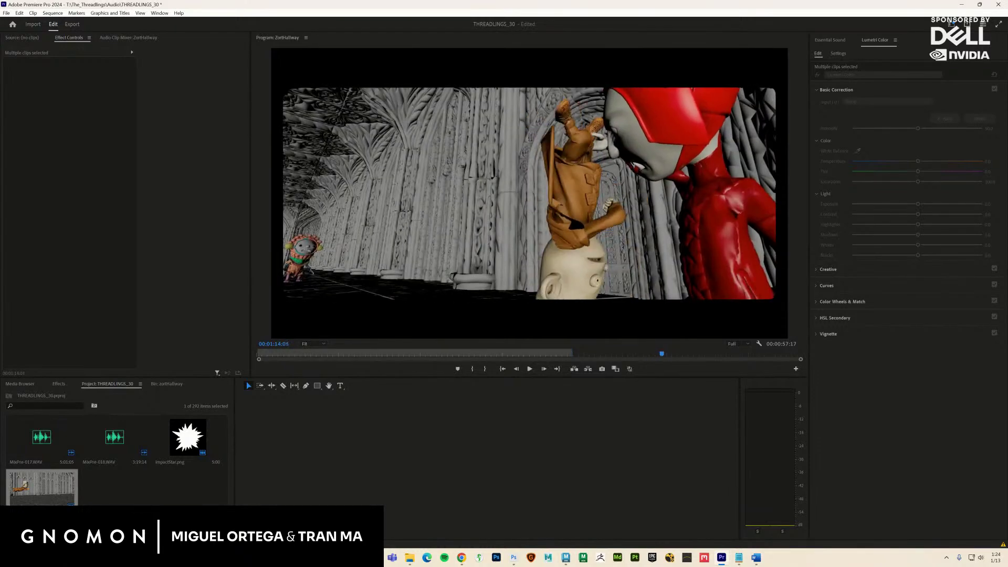
key("Right")
key("Right")
key("Right")
key("Right")
key("Right")
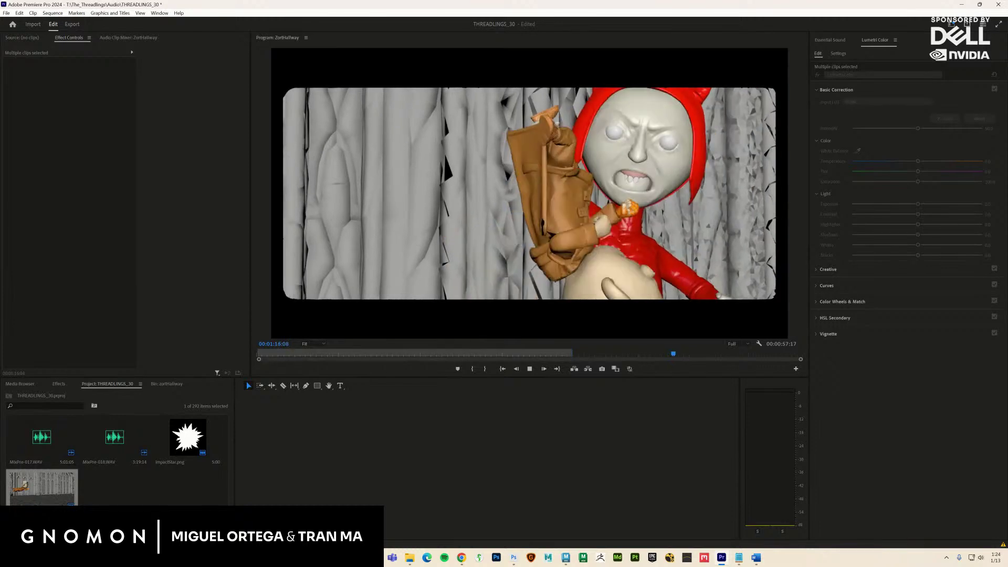
Play the following shots to the white frame near 00:01:25:05, pausing at the beaded-hood close-up and reviewing the red-hooded character near 00:01:19:22.
key("space")
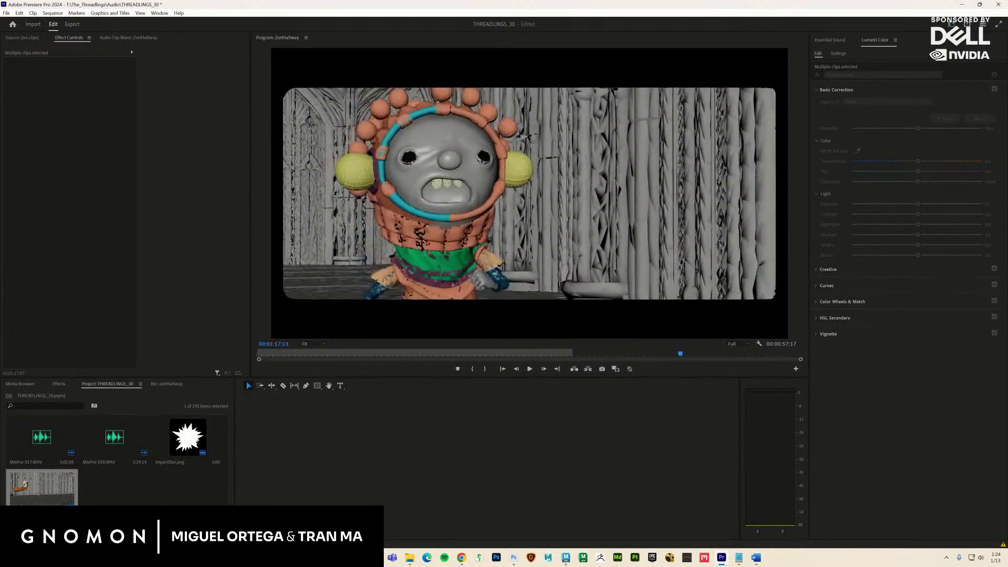
key("j")
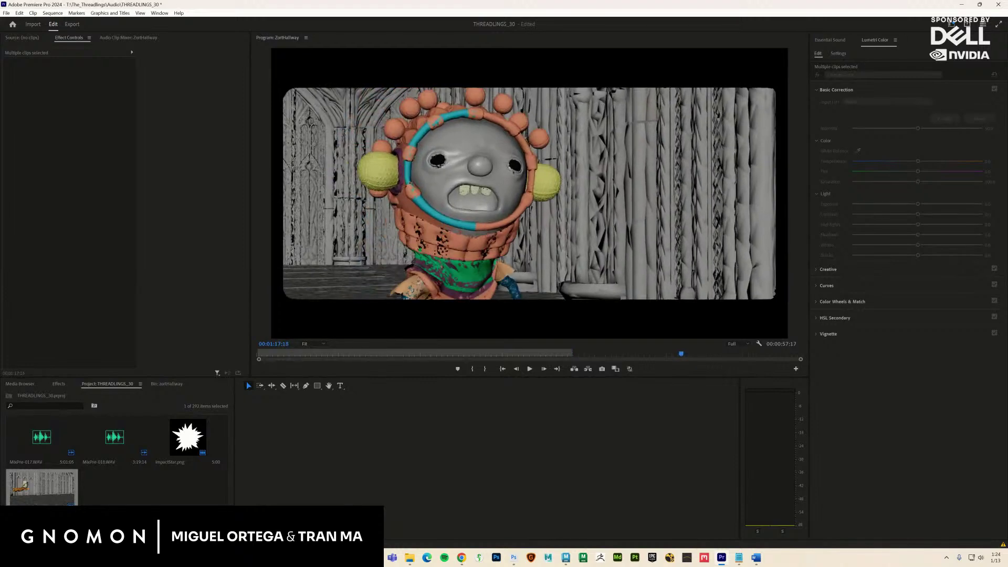
key("j")
key("l")
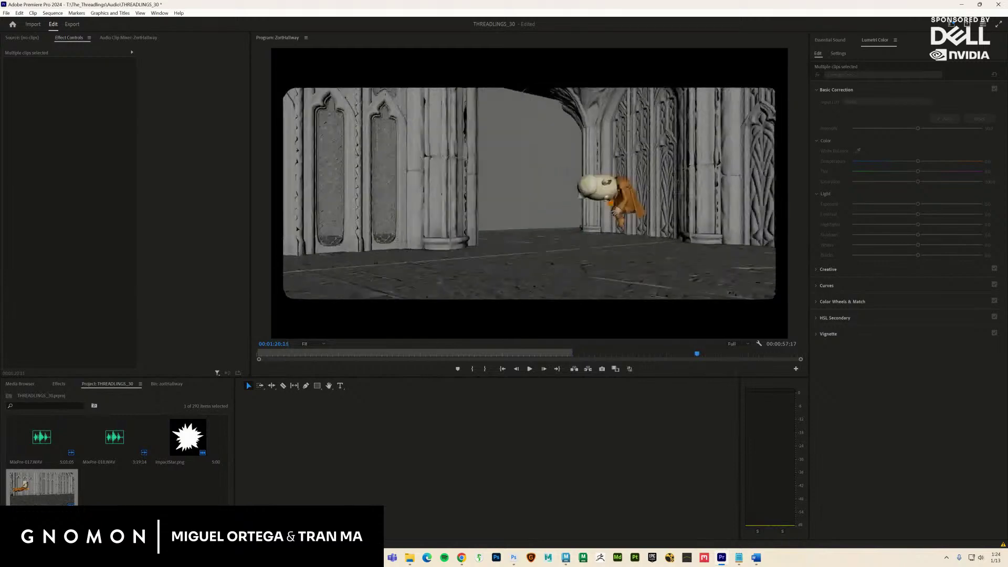
key("Up")
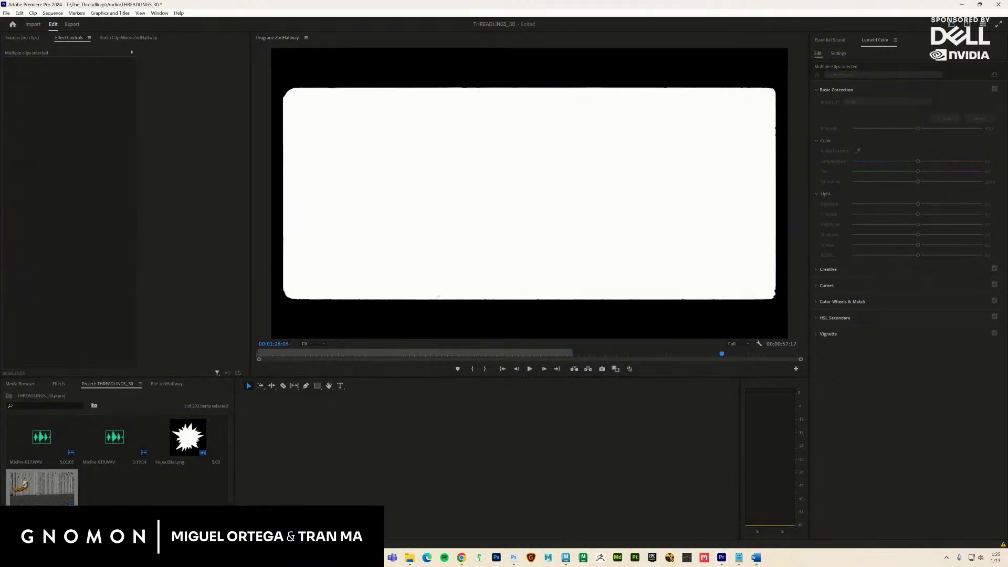
left_click(642, 354)
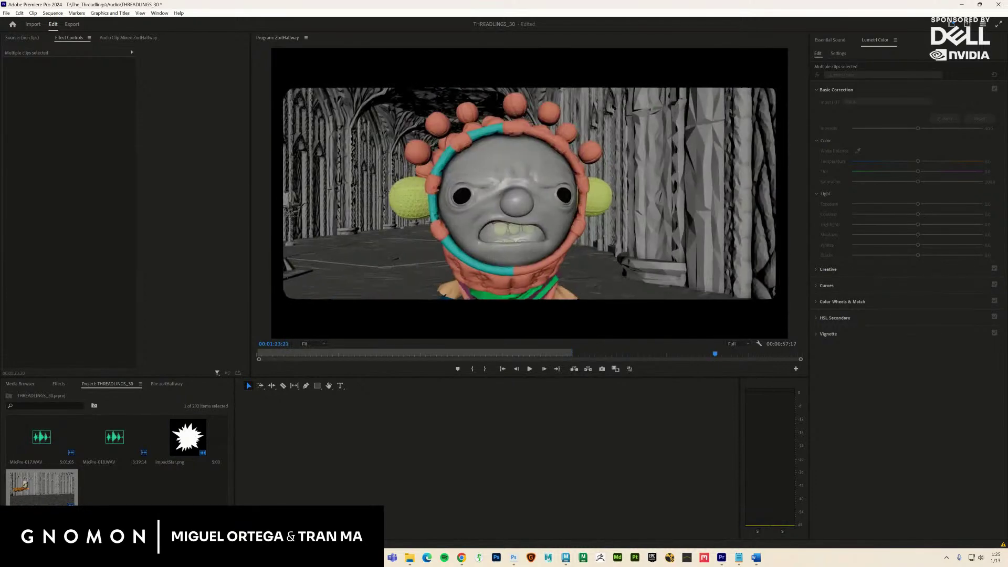
key("j")
key("j")
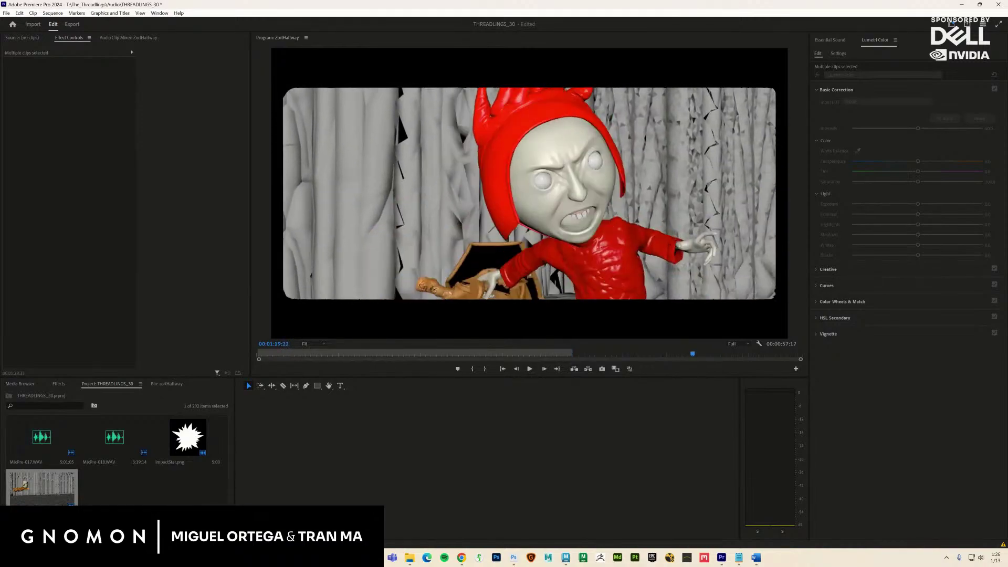
key("l")
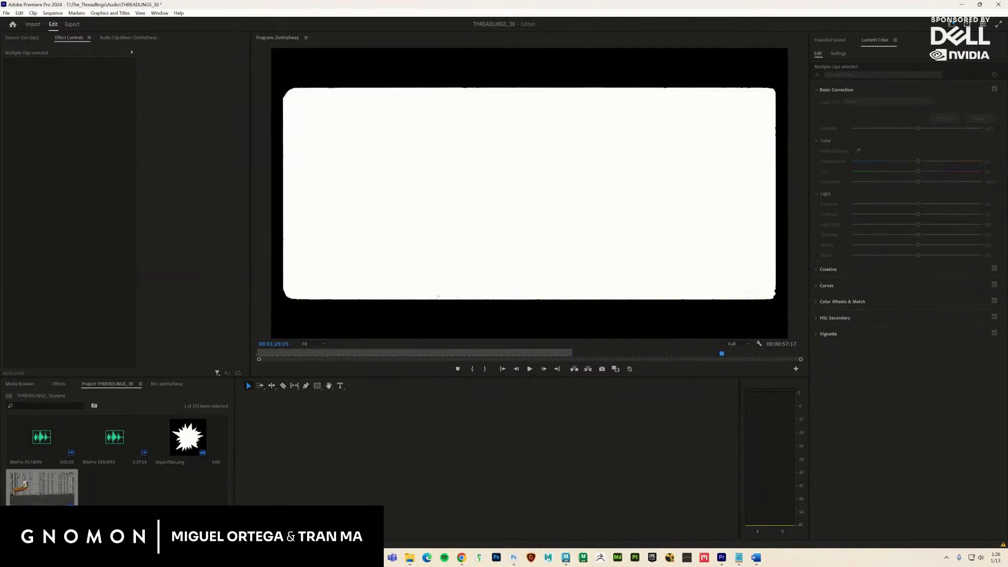
Switch to Marvelous Designer and bend the short diagonal internal line nearest the outer edge at the band's short end with its curve handles.
key("alt+Tab")
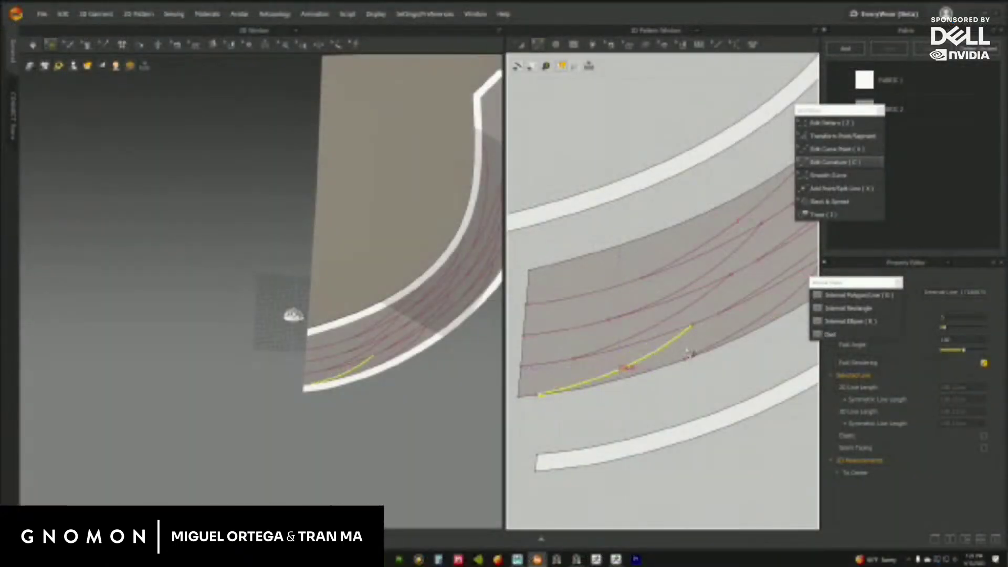
left_click(835, 123)
left_click_drag(656, 356, 669, 356)
middle_click_drag(716, 294, 652, 326)
left_click_drag(605, 386, 614, 389)
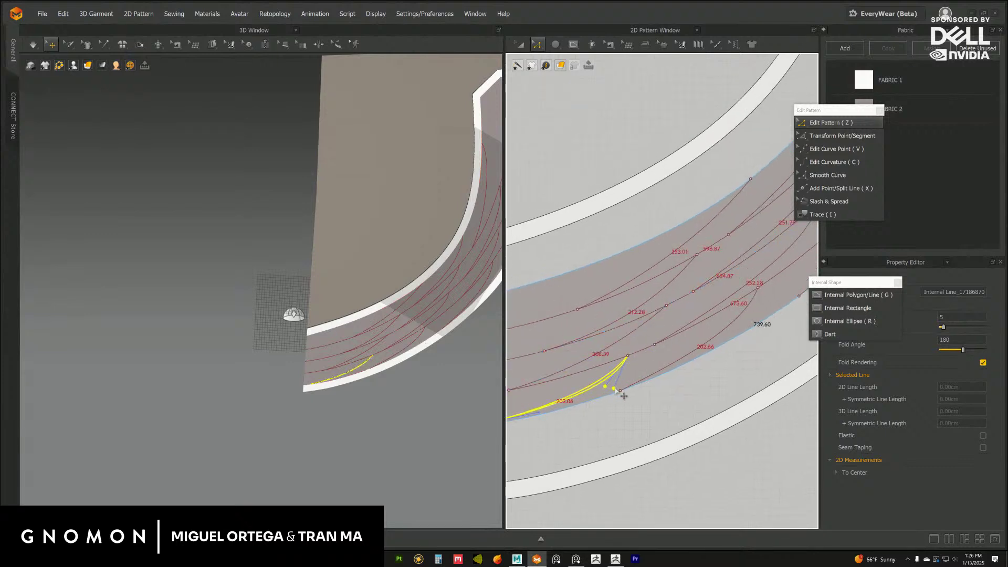
Increase the curvature of the two middle diagonal internal lines in the same row, bowing each towards the band's outer edge.
mouse_move(700, 294)
middle_mouse_down()
mouse_move(607, 363)
mouse_move(688, 303)
middle_mouse_up()
scroll(674, 341, "down", 1)
left_click(636, 321)
left_click_drag(620, 336, 636, 338)
left_click_drag(575, 360, 572, 364)
middle_click_drag(667, 276, 649, 307)
left_click(643, 311)
left_click_drag(634, 325, 646, 325)
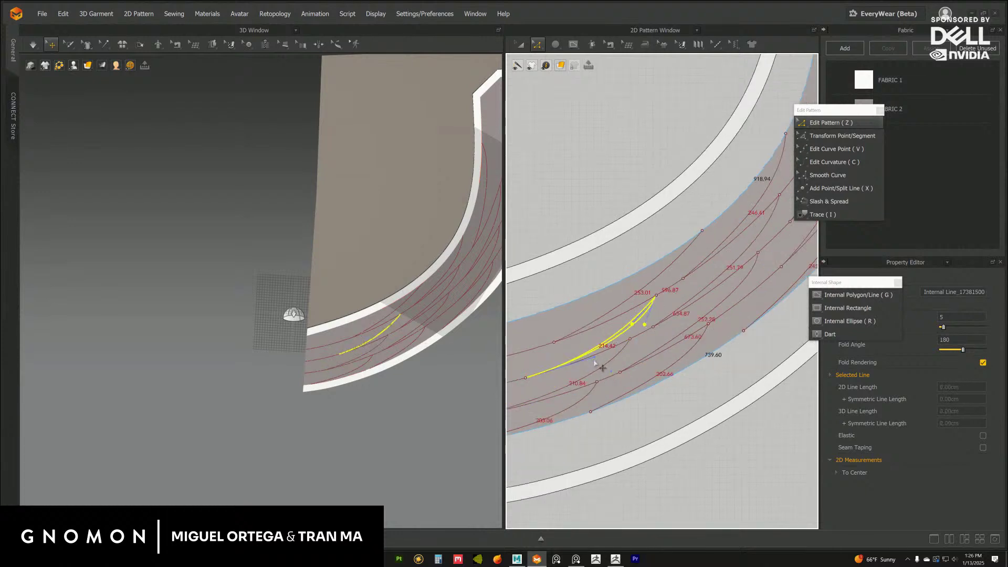
Bow the row's last diagonal internal line, the one ending on the band's inner edge, towards the outer edge.
middle_click_drag(680, 286, 665, 318)
left_click(666, 288)
left_click_drag(648, 310, 667, 305)
left_click_drag(589, 351, 586, 358)
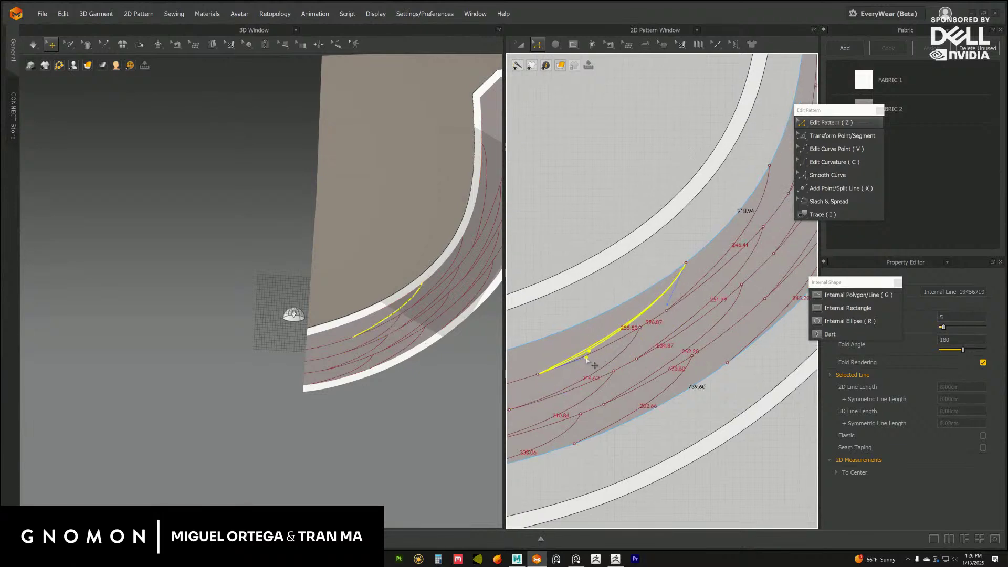
scroll(661, 321, "down", 5)
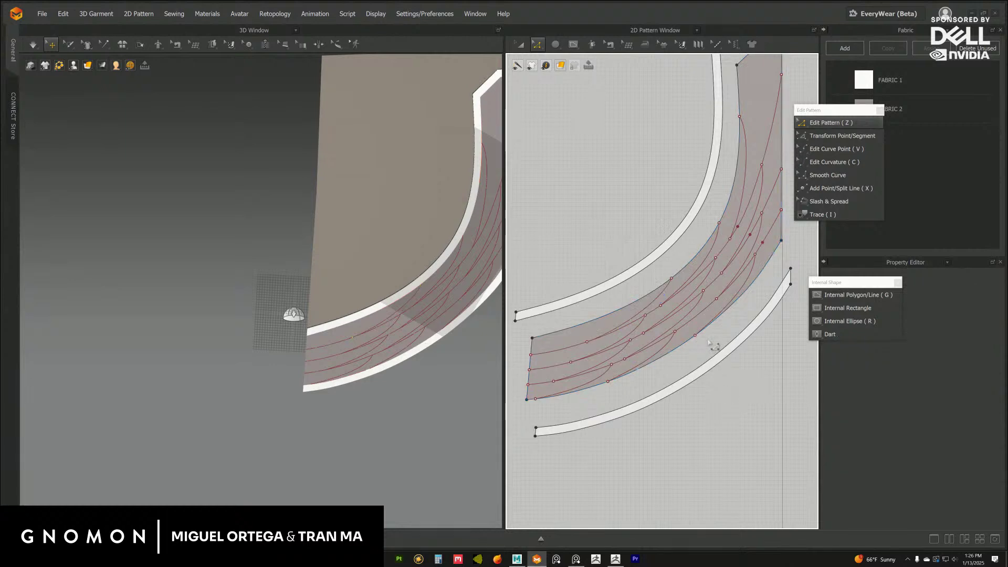
Adjust the curve of the long diagonal internal line ending on the inner edge in the band's upright section.
scroll(713, 322, "up", 2)
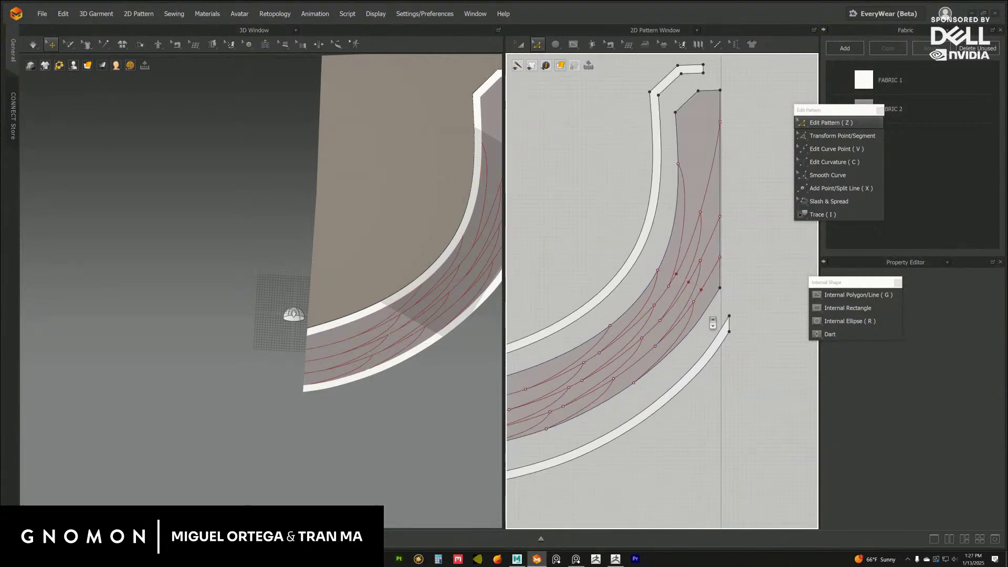
scroll(713, 322, "up", 1)
middle_click_drag(483, 249, 468, 268)
right_click_drag(468, 268, 472, 292)
scroll(699, 274, "up", 2)
left_click(679, 258)
left_click(685, 269)
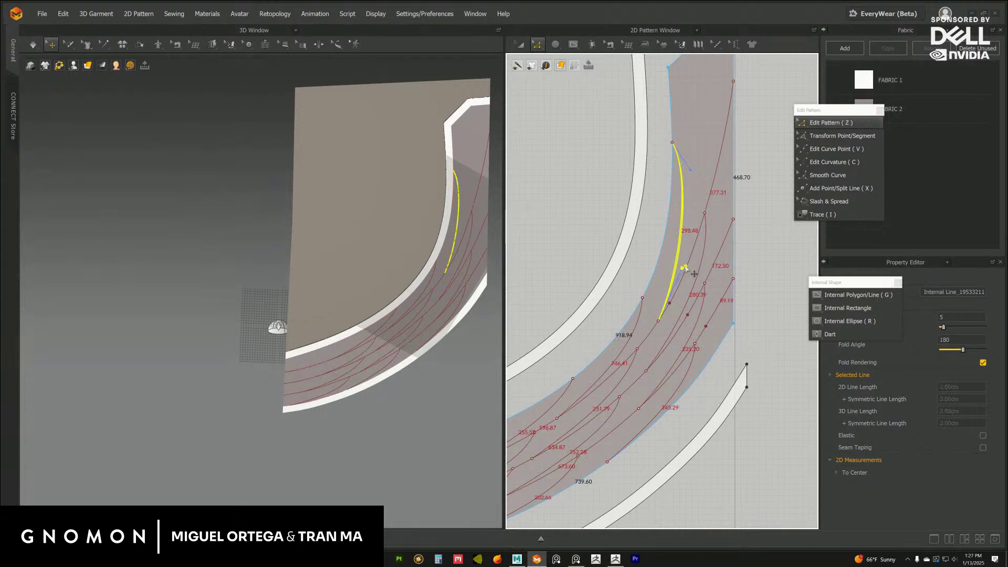
Examine the flow of the curved internal lines along the whole band in the 2D pattern and on the 3D garment.
middle_click_drag(681, 342, 701, 309)
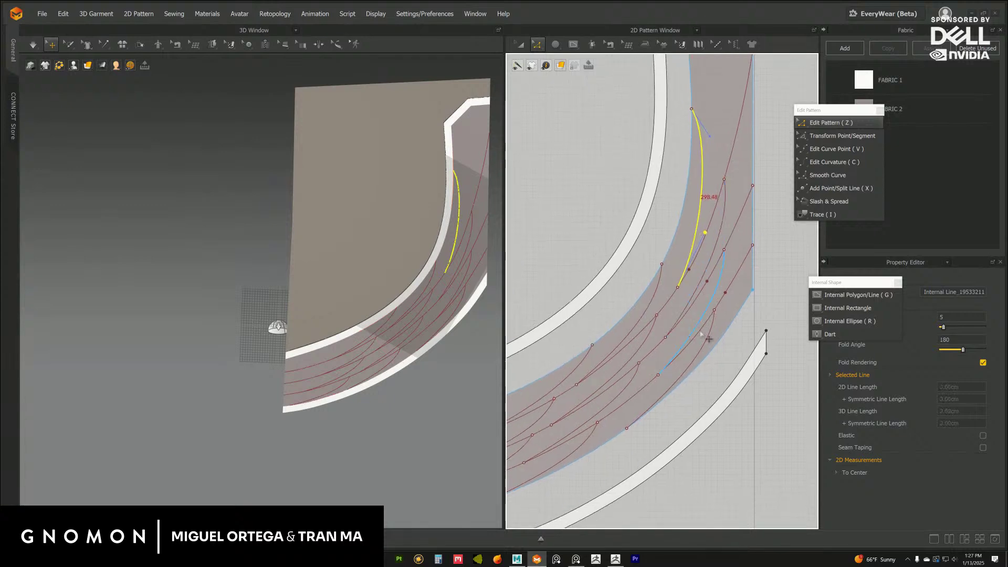
left_click(714, 387)
middle_click_drag(715, 387, 708, 386)
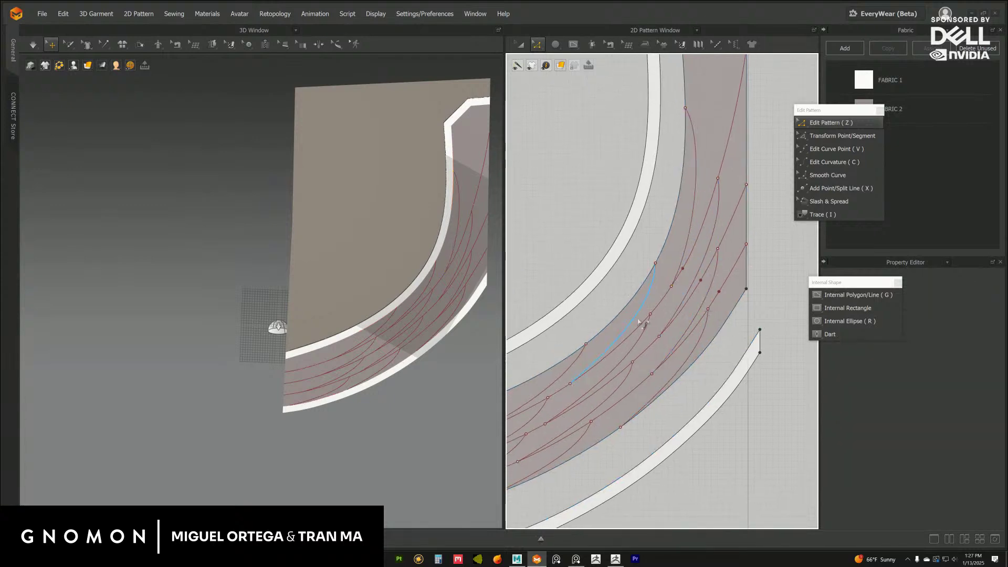
middle_click_drag(608, 377, 716, 288)
mouse_move(681, 331)
middle_mouse_down()
mouse_move(695, 311)
mouse_move(665, 330)
middle_mouse_up()
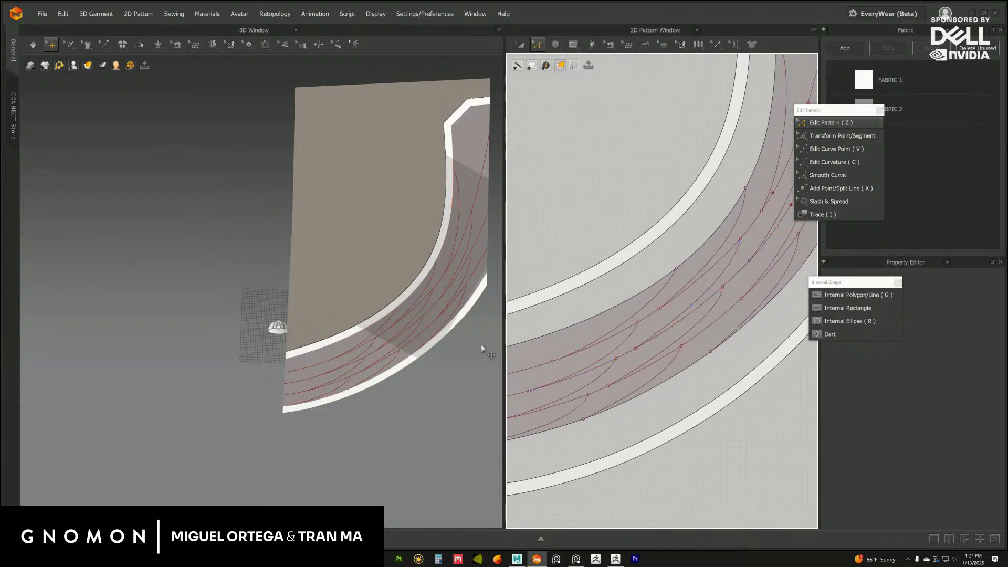
scroll(482, 348, "up", 4)
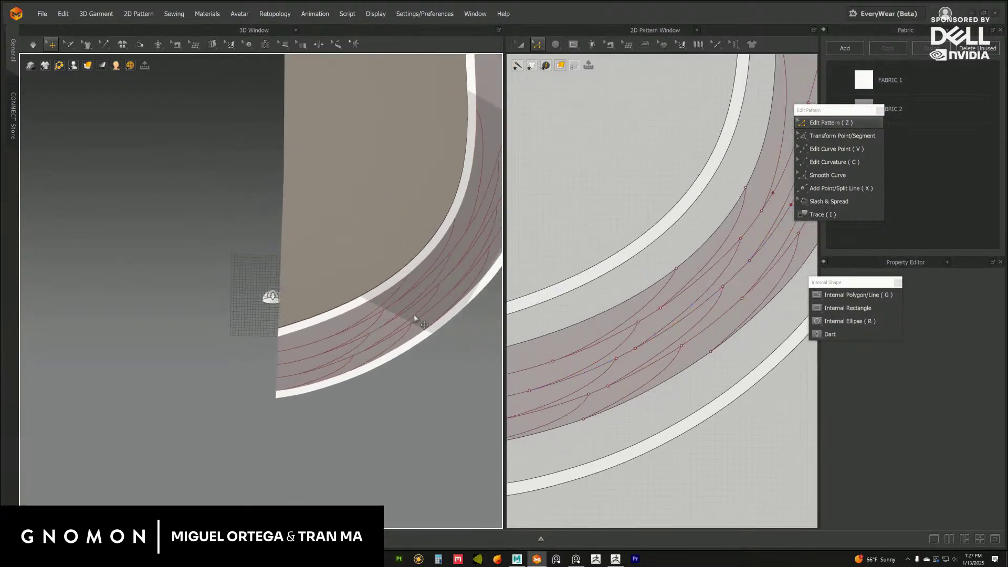
scroll(455, 343, "down", 3)
scroll(661, 309, "down", 3)
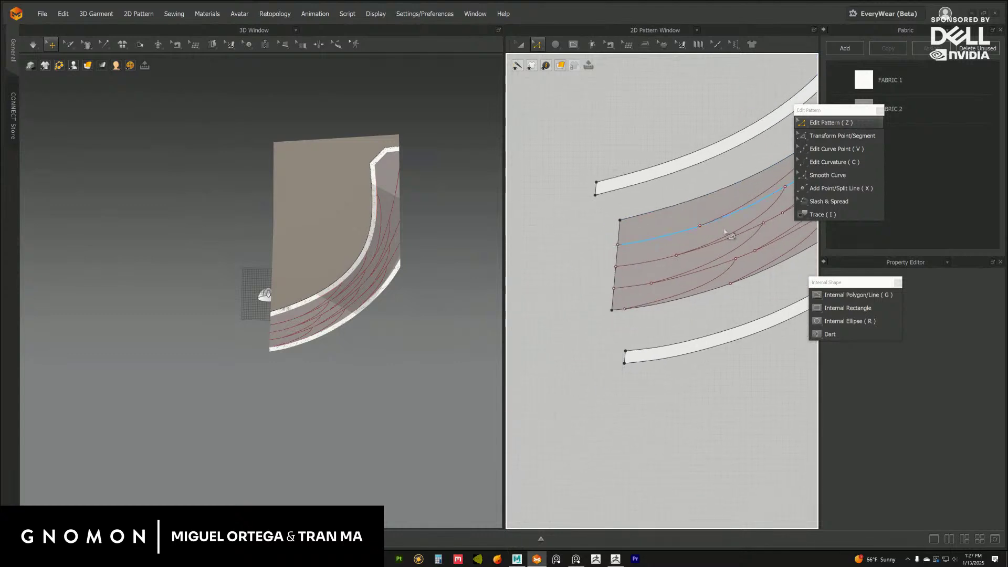
scroll(625, 315, "down", 3)
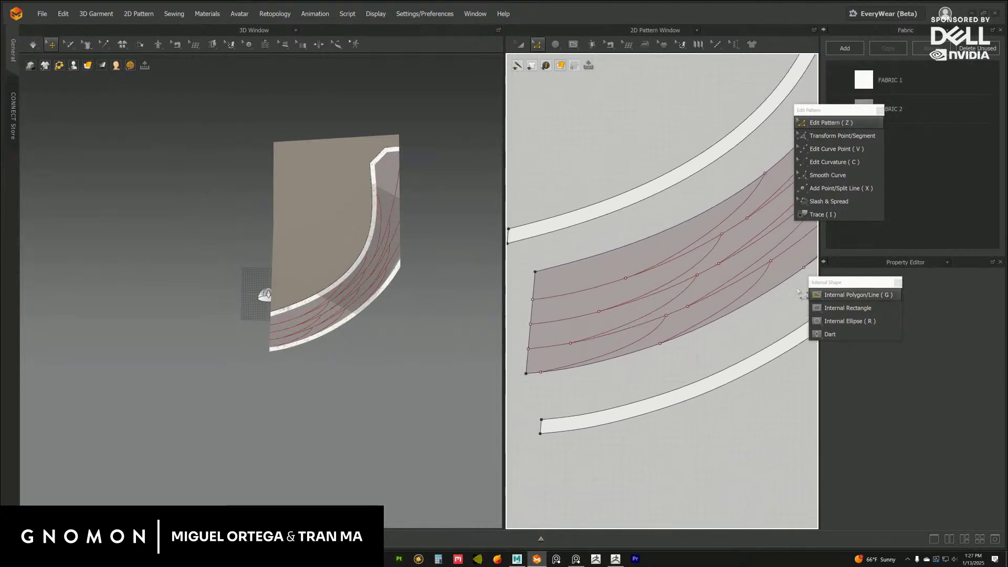
scroll(694, 239, "up", 4)
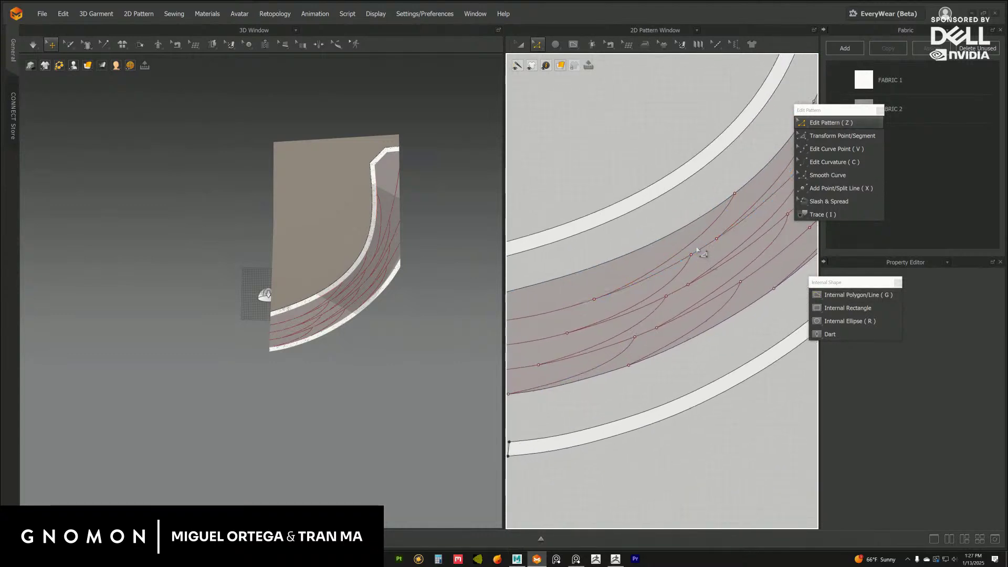
Refine the curvature of the second short diagonal internal line in from the outer edge near the band's short end.
mouse_move(425, 312)
right_mouse_down()
mouse_move(417, 315)
mouse_move(439, 298)
right_mouse_up()
scroll(432, 313, "up", 2)
middle_click_drag(652, 357, 656, 351)
left_click(665, 311)
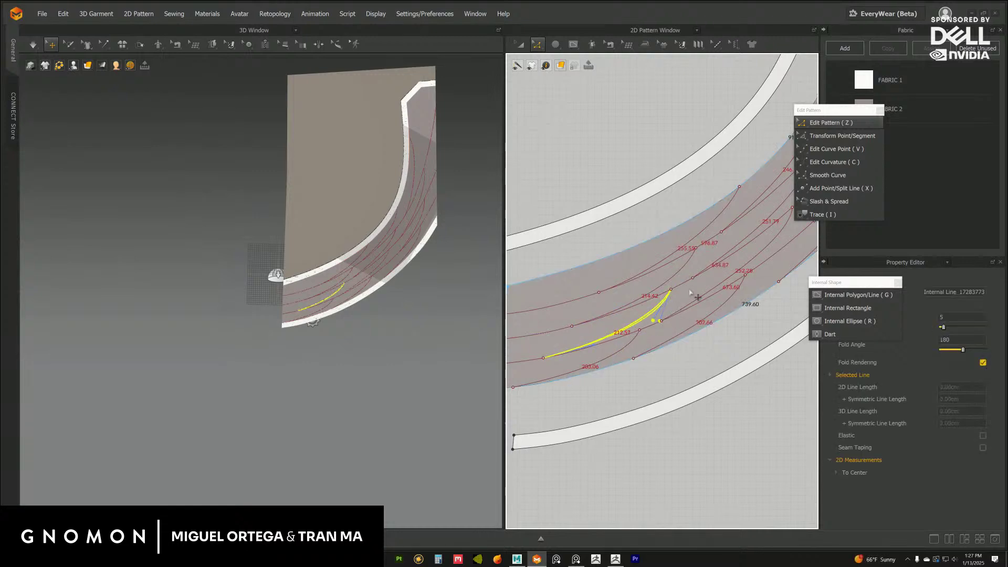
left_click(675, 369)
Draw two straight diagonal internal lines from the band's short end, about 160 cm from the outer corner and about 76 cm from the neighbouring curve's start.
middle_click_drag(662, 364, 704, 334)
left_click(817, 294)
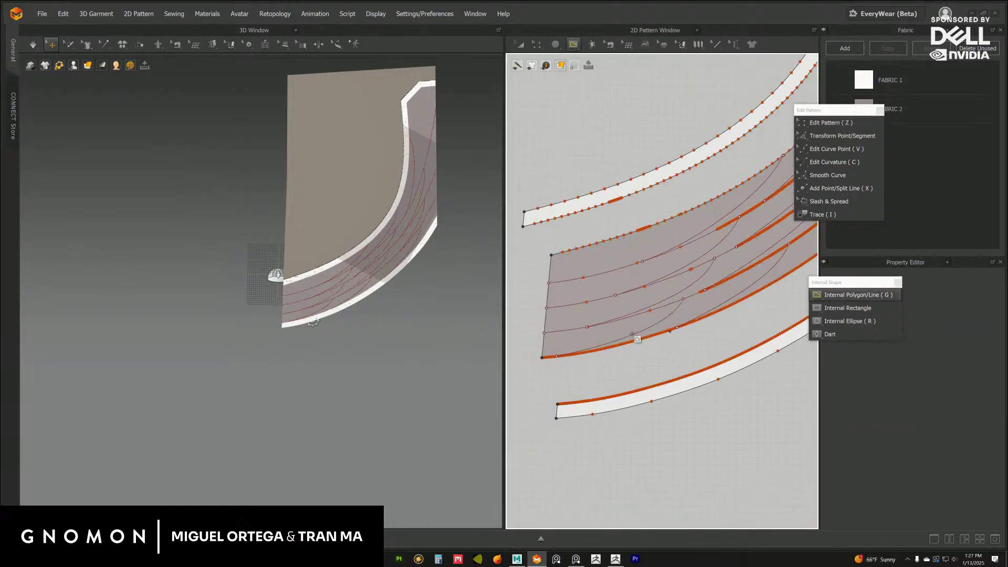
scroll(540, 299, "up", 2)
middle_click_drag(652, 369, 650, 331)
left_click(539, 353)
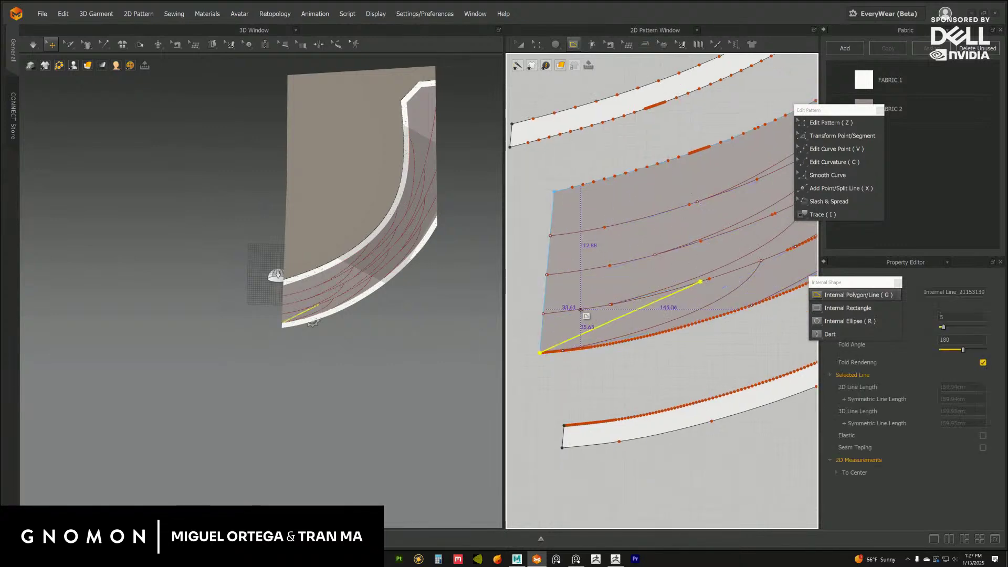
left_click(543, 314)
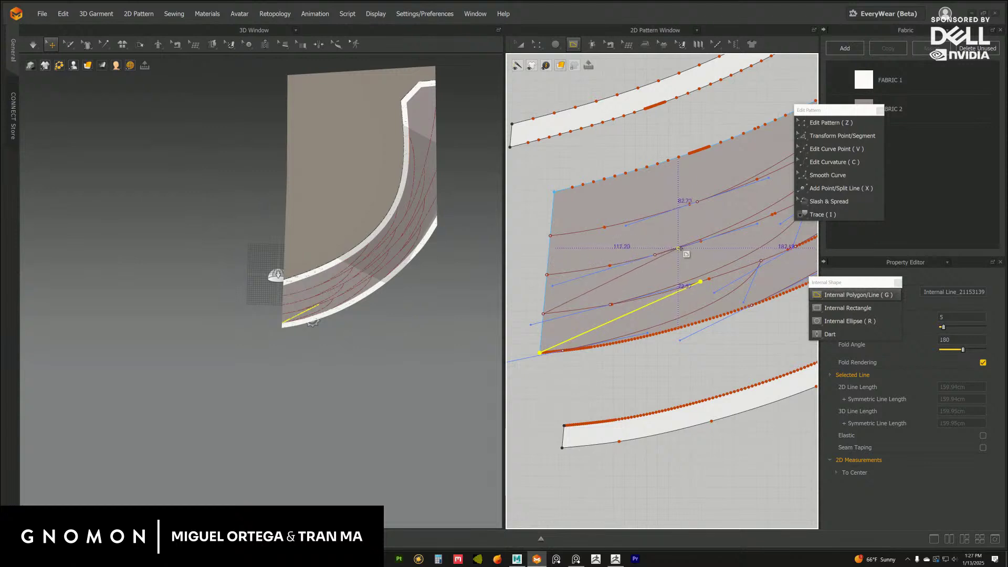
left_click(611, 265)
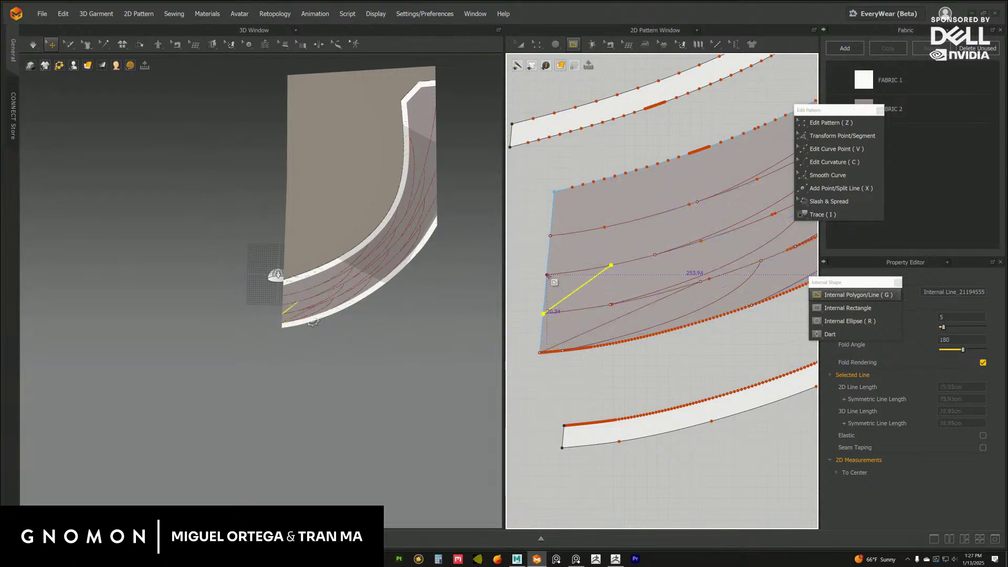
Draw two more short diagonal internal lines from the short end, one onto the innermost curve and one onto the band's inner edge.
left_click(550, 236)
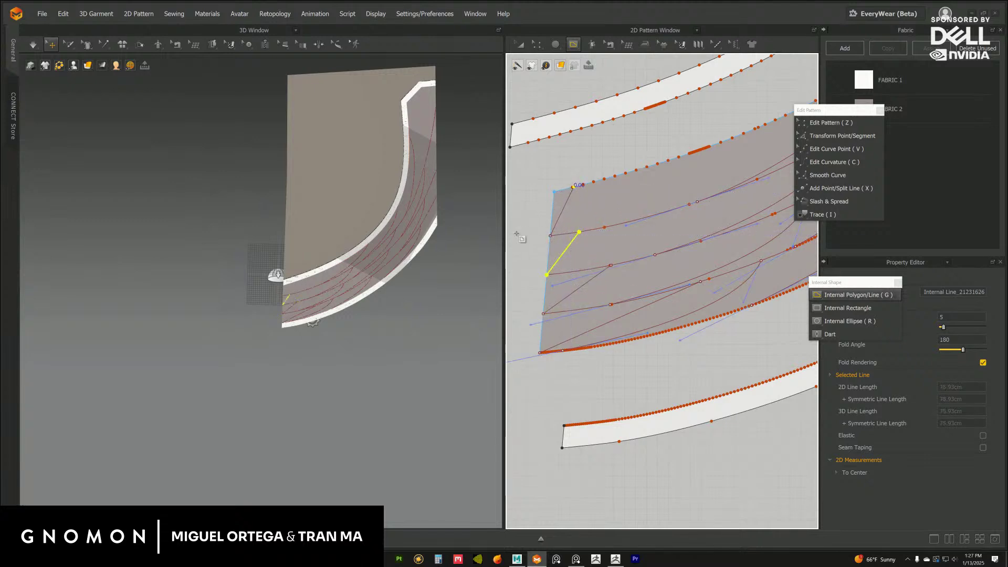
right_click_drag(362, 325, 370, 343)
scroll(368, 341, "up", 3)
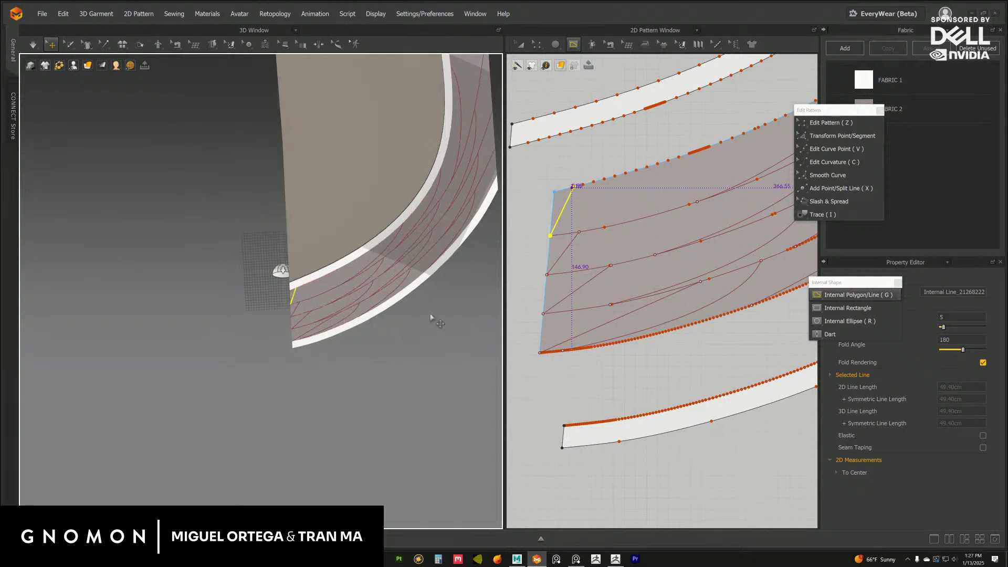
Reposition the free endpoints of the three short-end diagonals nearest the outer edge along their curves, shortening the longest and lengthening the other two.
left_click(835, 122)
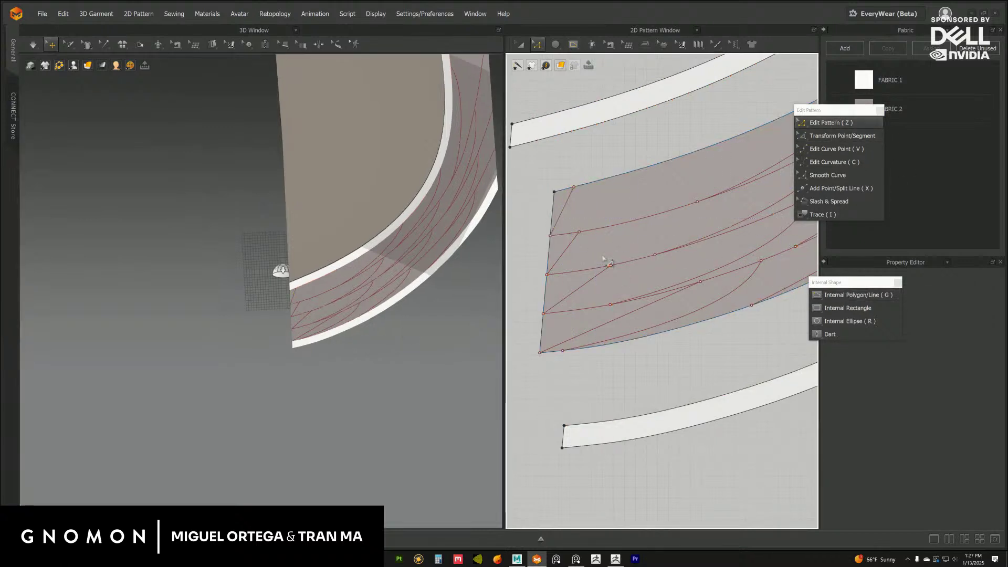
left_click(588, 232)
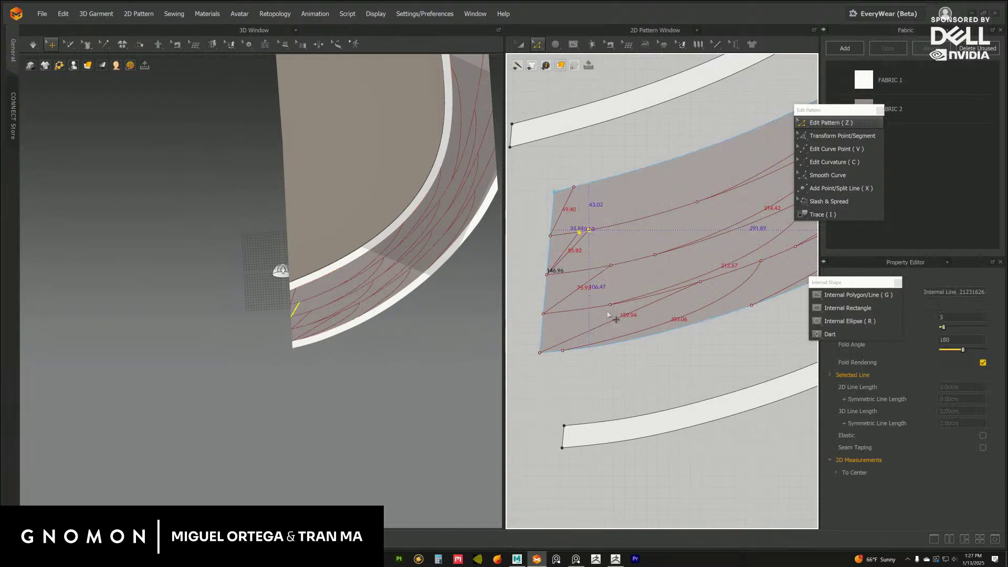
left_click(605, 387)
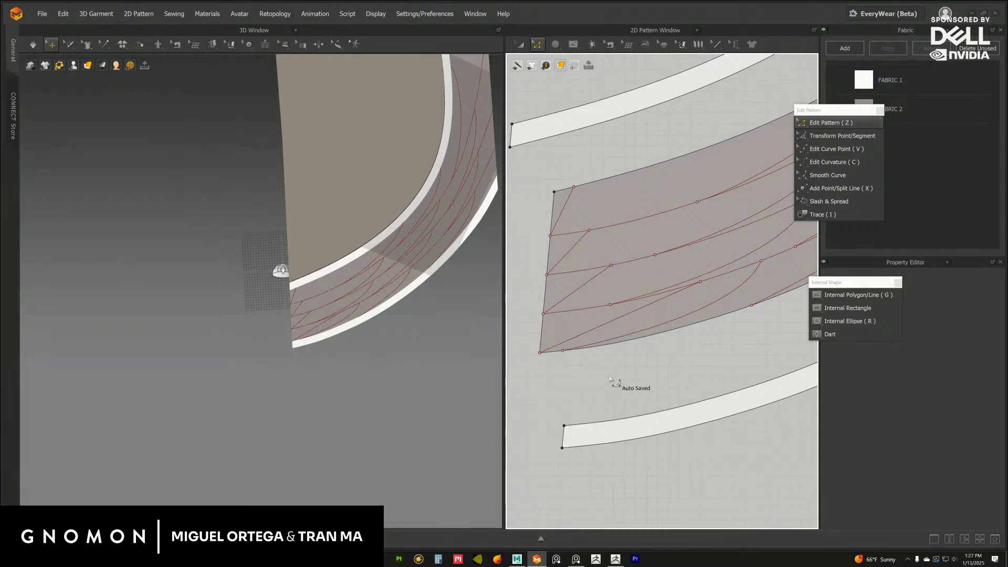
left_click_drag(699, 283, 670, 291)
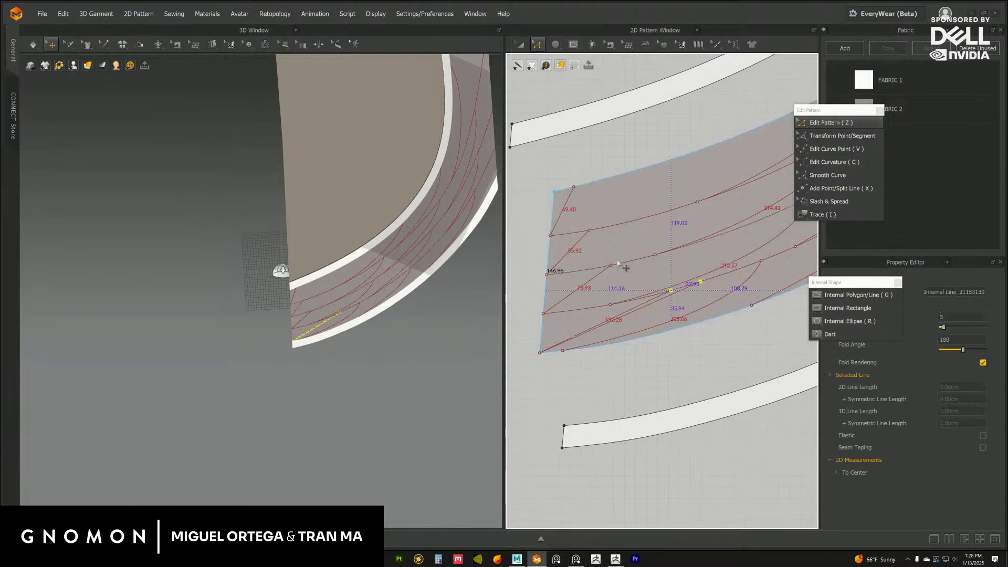
left_click_drag(610, 267, 624, 264)
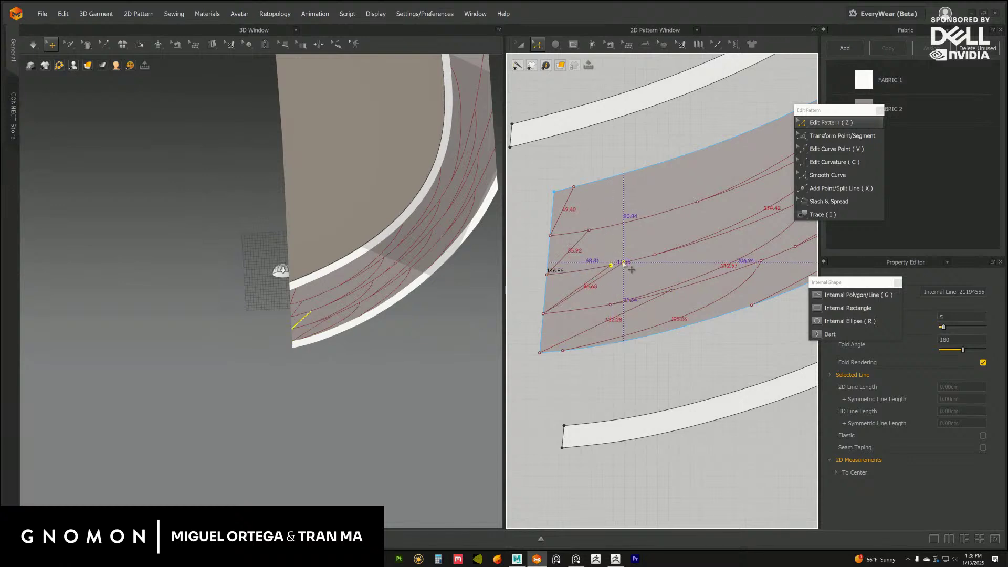
left_click_drag(589, 232, 595, 230)
left_click(629, 373)
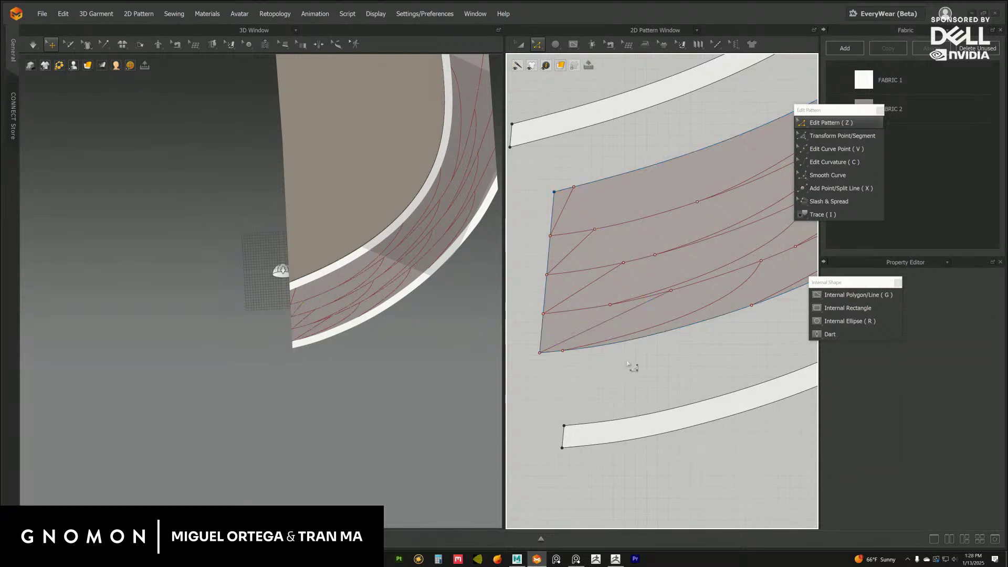
left_click(625, 263)
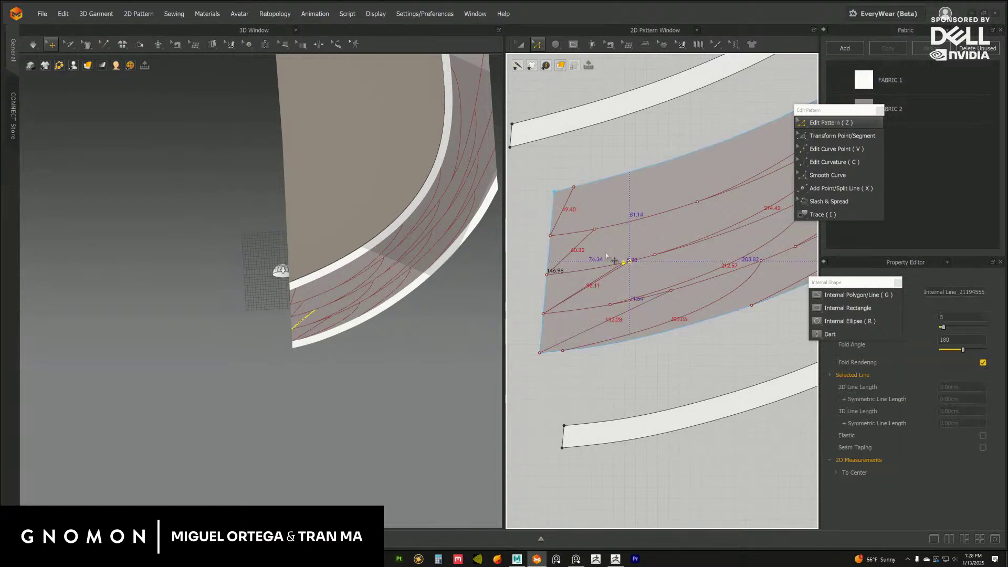
left_click(581, 355)
right_click_drag(371, 329, 398, 306)
left_click(839, 295)
middle_click_drag(681, 282, 614, 336)
scroll(641, 288, "down", 3)
middle_click_drag(639, 278, 557, 324)
middle_click_drag(619, 301, 709, 284)
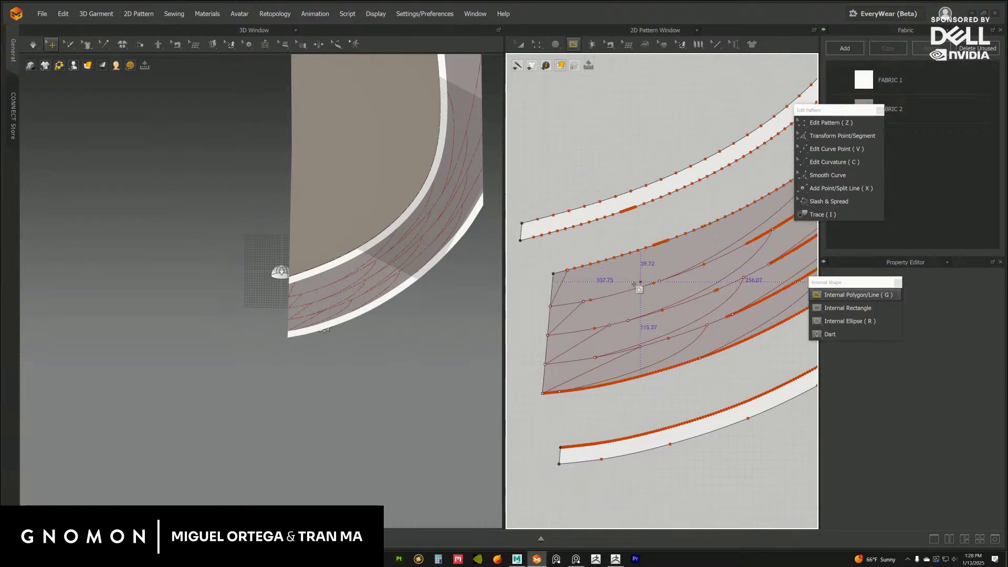
scroll(649, 284, "up", 2)
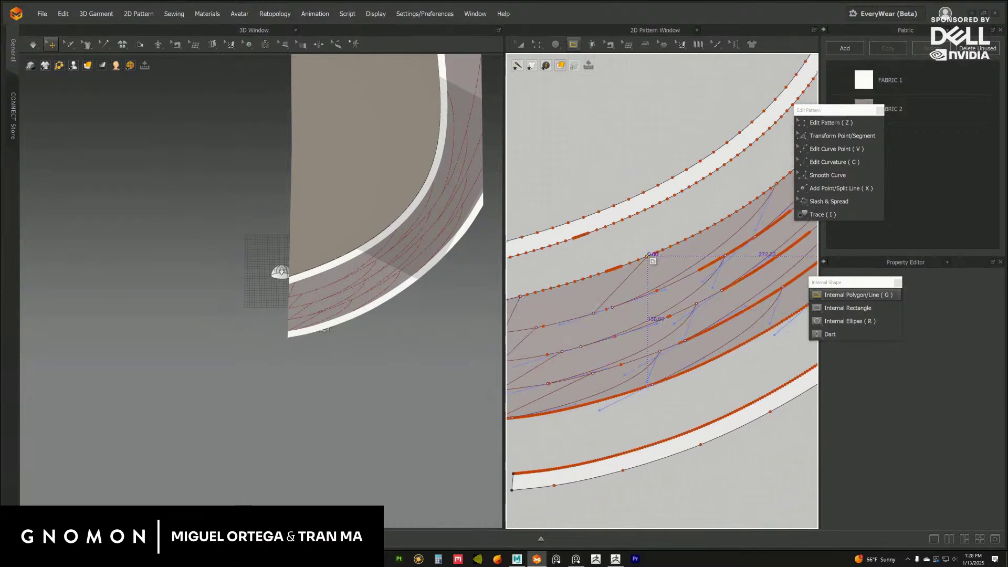
key("Escape")
Try a chain of short straight internal lines stepping between the curves from the band's outer edge to its inner edge.
middle_click_drag(605, 320, 607, 270)
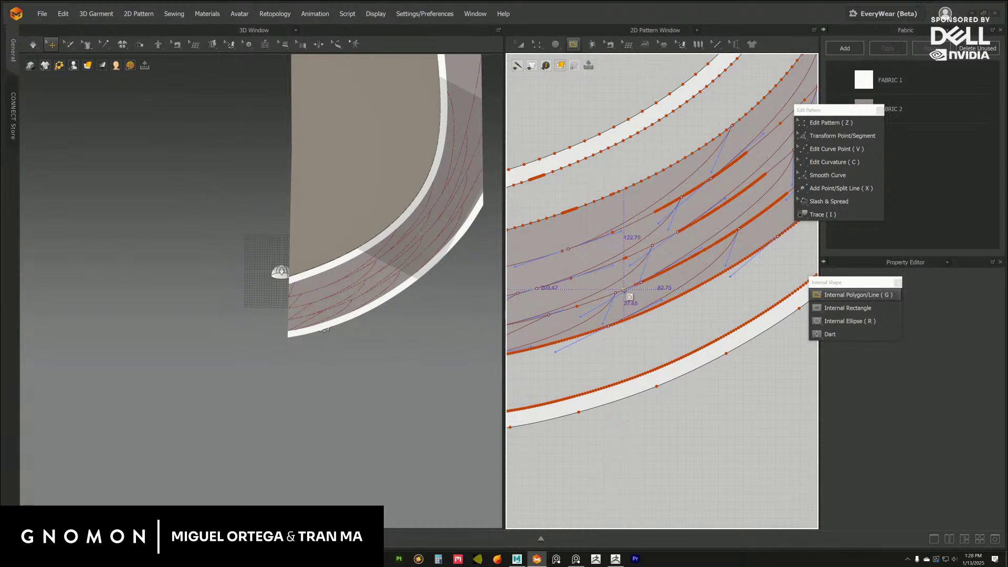
scroll(641, 297, "down", 1)
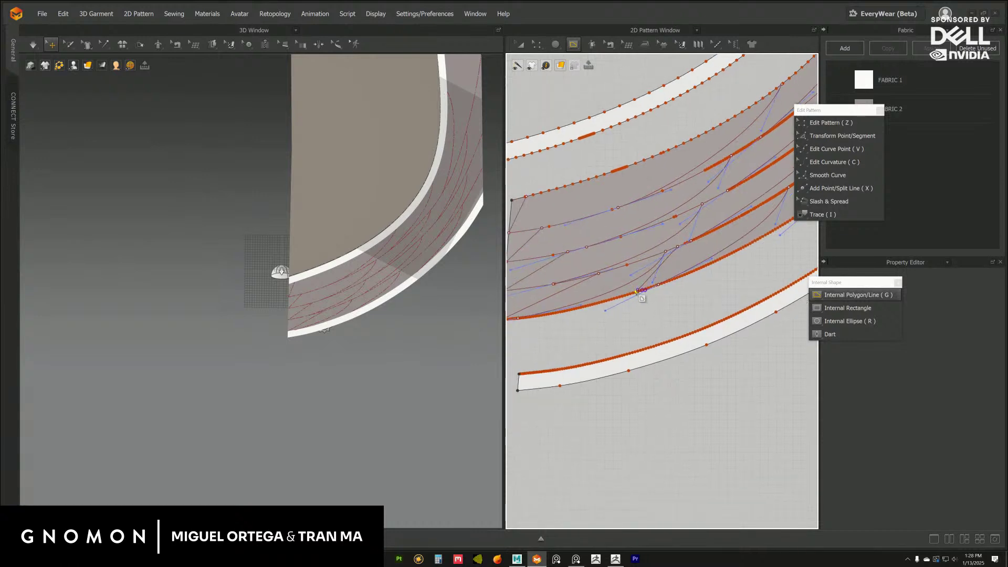
key("Return")
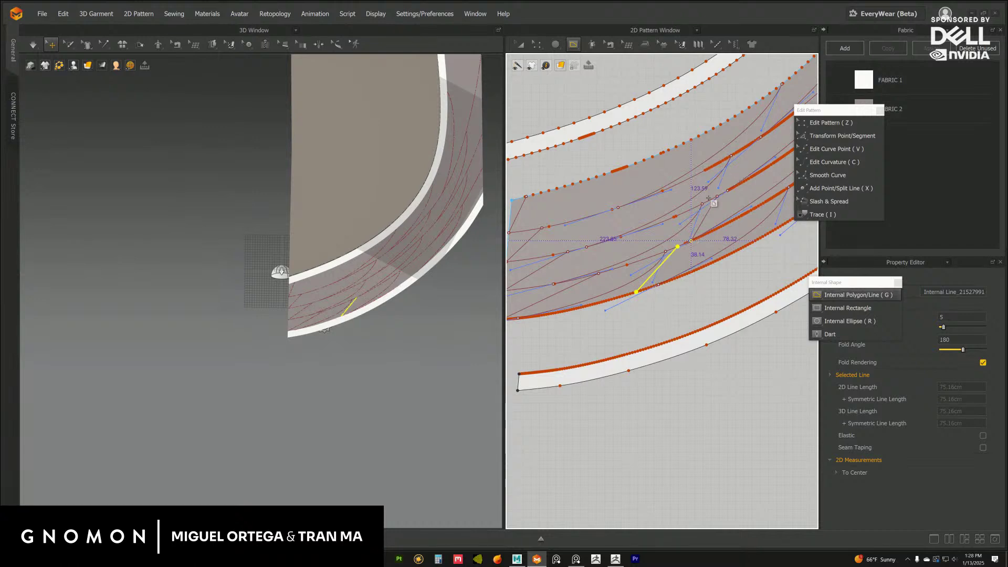
key("Return")
middle_click_drag(742, 150, 716, 187)
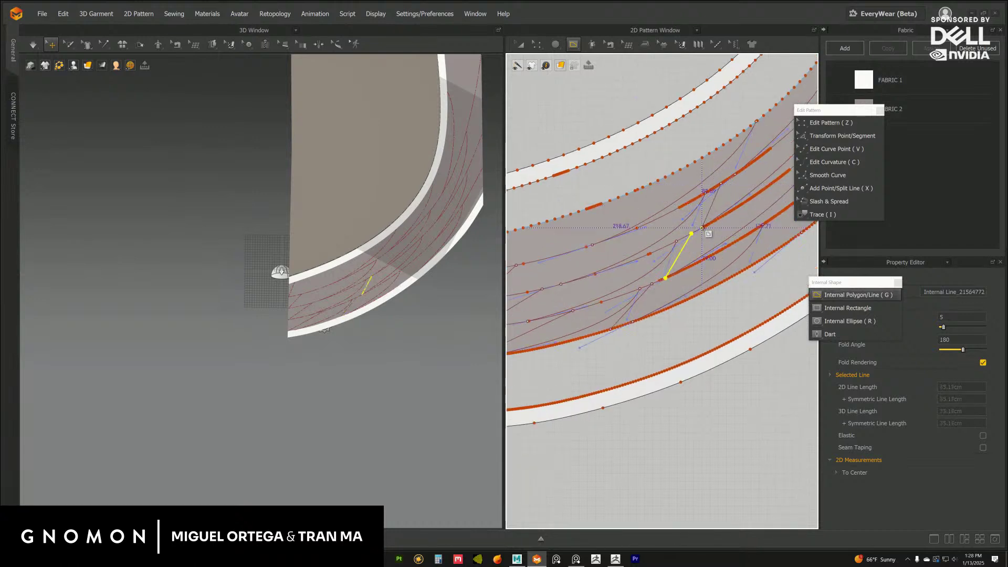
key("Return")
middle_click_drag(740, 158, 692, 217)
left_click(724, 167)
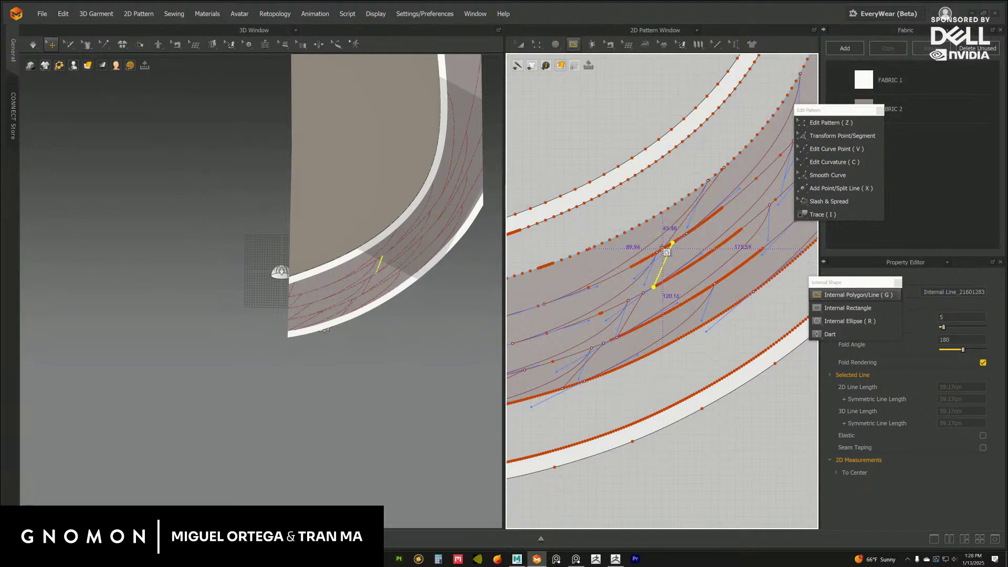
double_click(725, 168)
middle_click_drag(709, 221, 682, 238)
Undo the chain of short connecting lines and delete the remaining one at the outer edge.
key("ctrl+z")
key("ctrl+z")
key("ctrl+z")
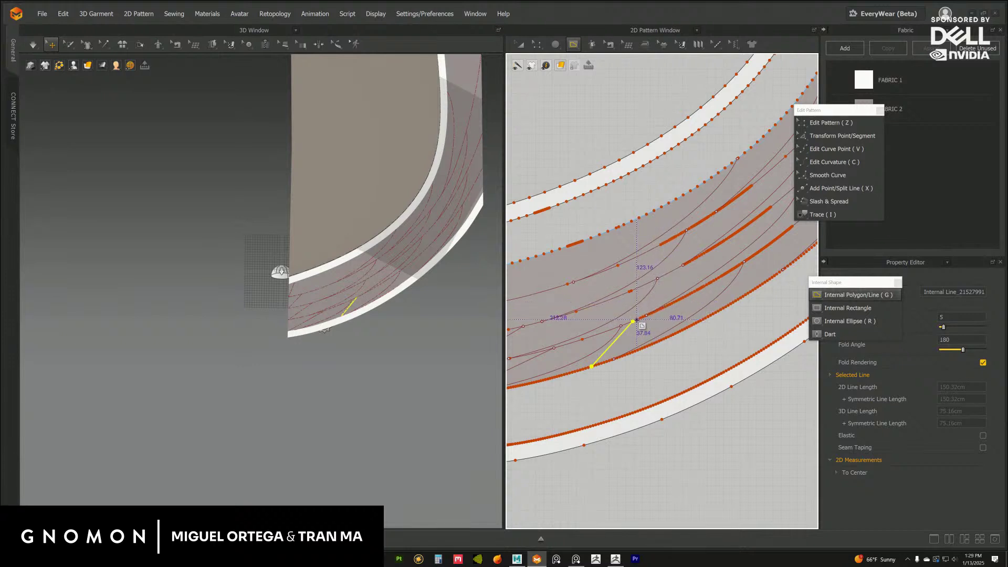
key("Delete")
Draw one straight internal line, about 326 cm long, diagonally across the band from the outer edge to the inner edge.
left_click(603, 363)
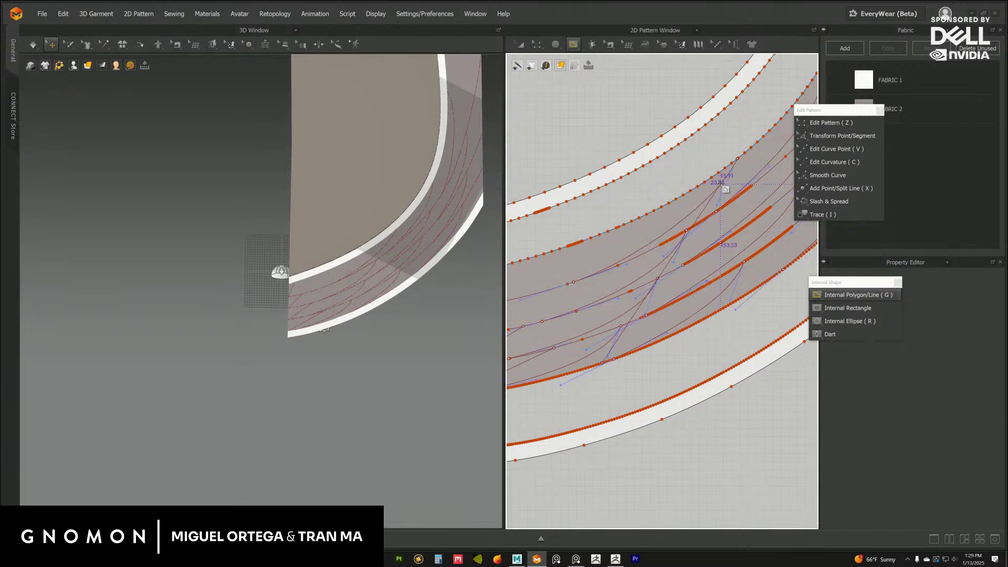
double_click(754, 144)
scroll(403, 341, "up", 3)
left_click(432, 388)
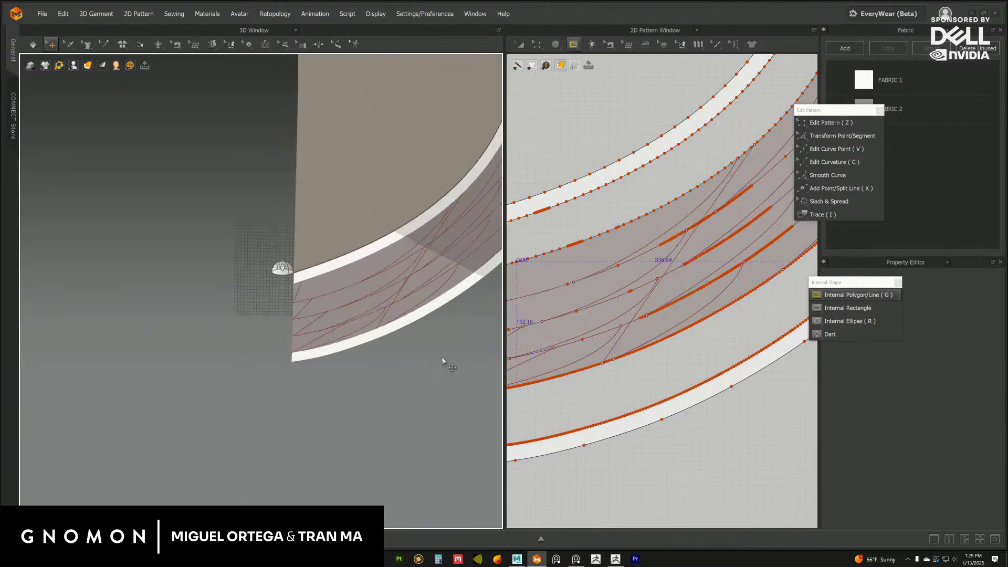
middle_click_drag(425, 352, 410, 355)
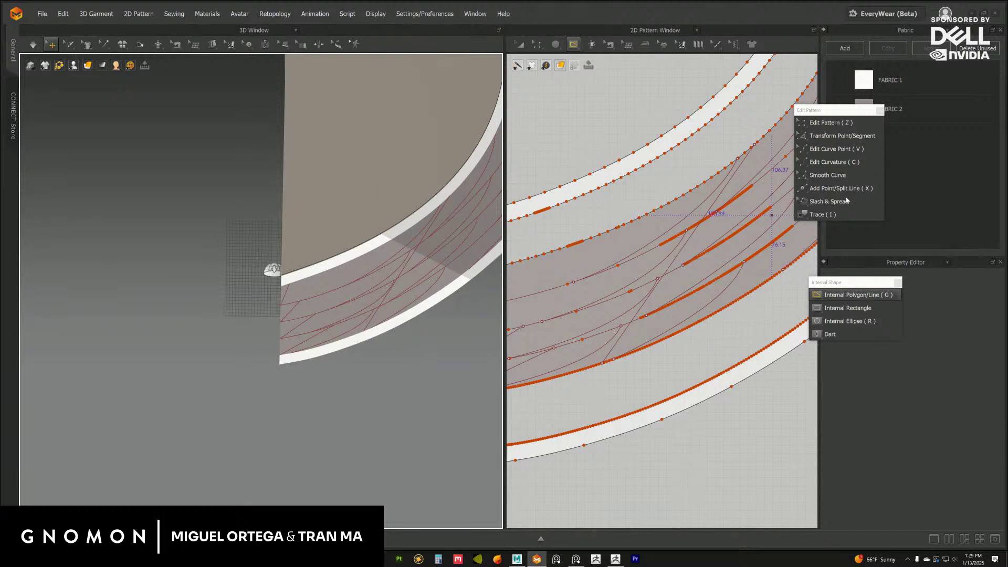
Bow the long crossing internal line slightly with Edit Curvature and check its shape on the 3D garment.
left_click(851, 162)
mouse_move(697, 237)
left_mouse_down()
mouse_move(685, 261)
mouse_move(690, 244)
left_mouse_up()
middle_click_drag(435, 351, 414, 352)
left_click(420, 350)
right_click_drag(423, 350, 418, 323)
middle_click_drag(418, 323, 374, 342)
Undo the curvature edit on the long crossing internal line and delete that line.
key("ctrl+z")
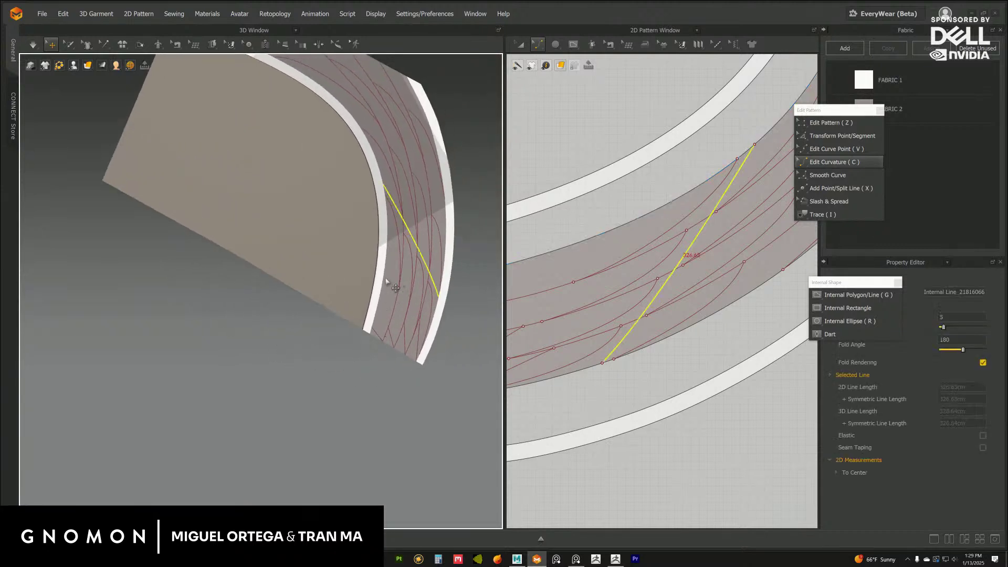
key("ctrl+z")
key("ctrl+z")
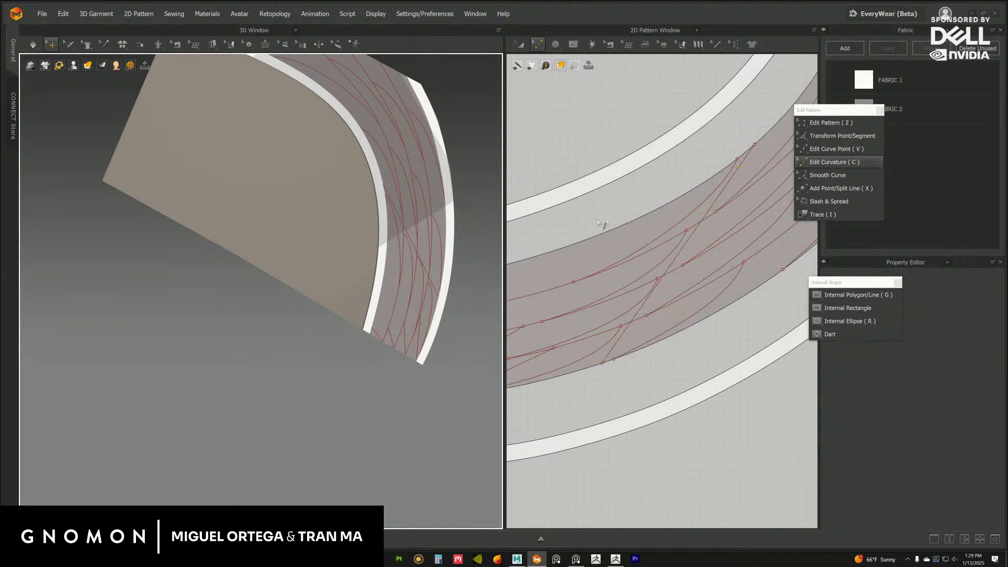
middle_click_drag(658, 260, 674, 261)
left_click(703, 250)
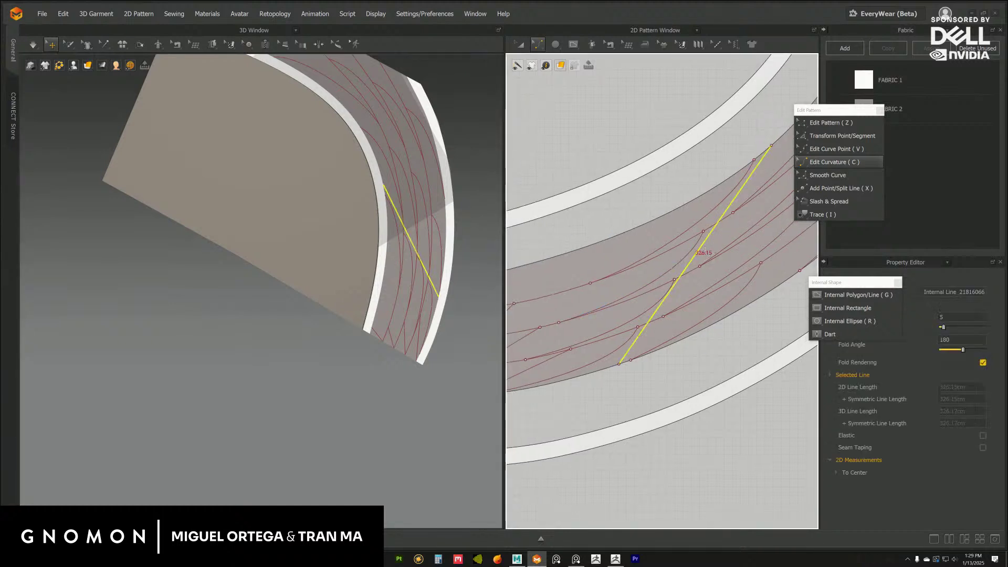
key("Delete")
Examine the internal line layout from the band's short end through the bend, in the 2D pattern and on the 3D garment.
middle_click_drag(697, 270, 753, 253)
middle_click_drag(619, 266, 611, 269)
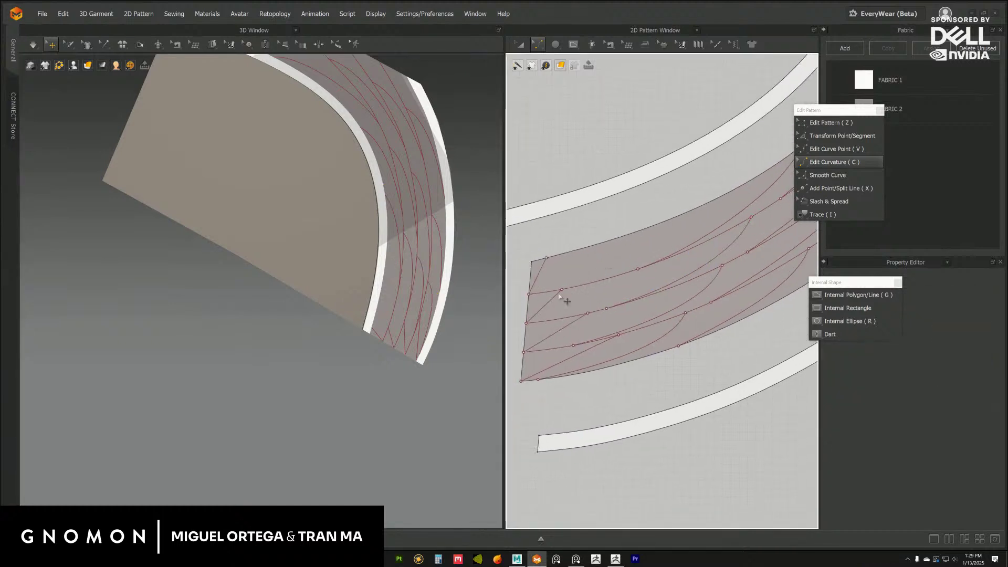
left_click(556, 307)
scroll(656, 283, "down", 3)
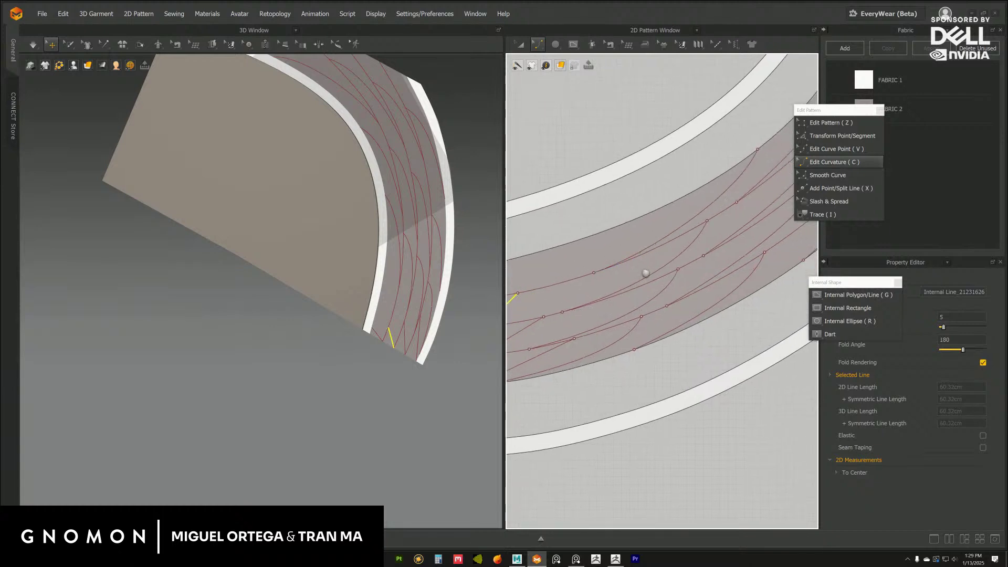
scroll(655, 290, "down", 1)
right_click_drag(436, 368, 380, 354)
middle_click_drag(423, 355, 391, 358)
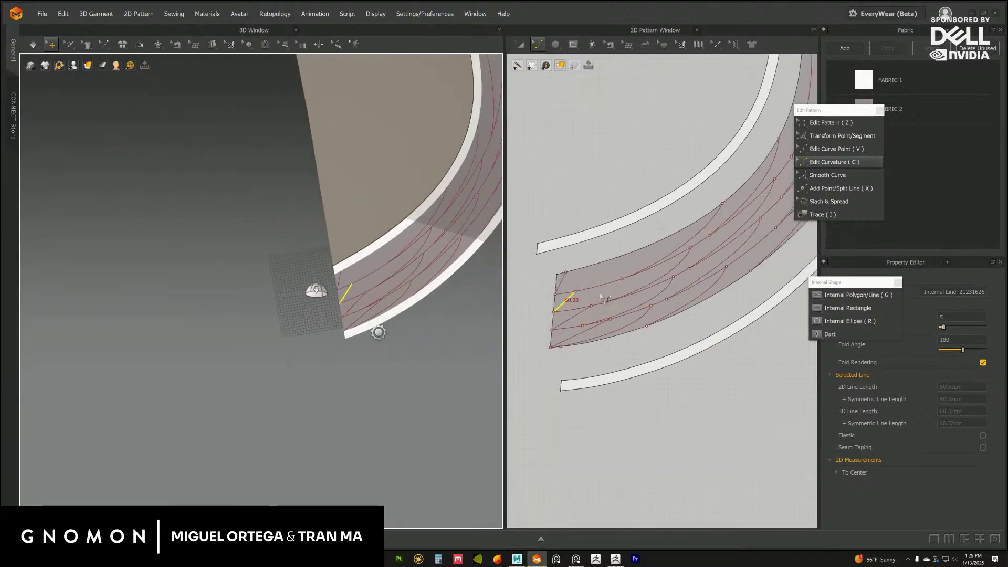
scroll(663, 292, "down", 3)
middle_click_drag(700, 261, 691, 250)
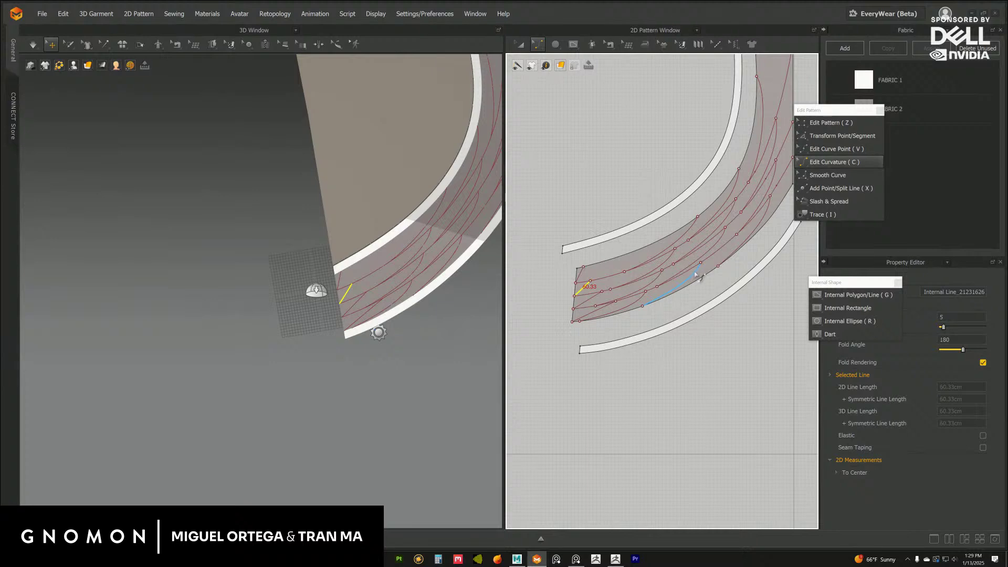
Draw a straight diagonal internal line about 172 cm long between the curved lines near the band's short end.
left_click(849, 296)
scroll(646, 307, "up", 3)
scroll(667, 336, "up", 3)
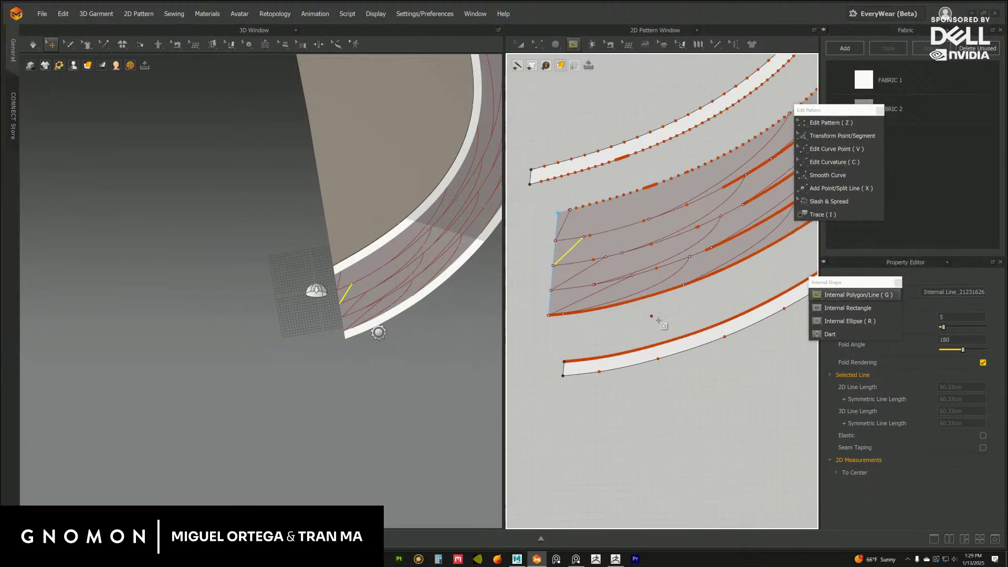
middle_click_drag(660, 327, 664, 329)
right_click_drag(446, 369, 470, 347)
scroll(567, 332, "up", 3)
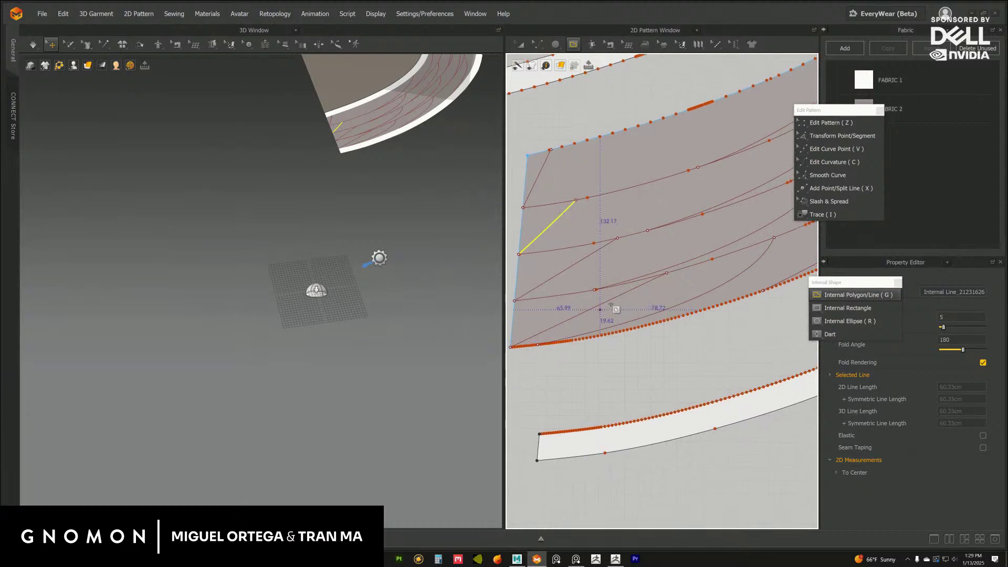
scroll(610, 304, "down", 3)
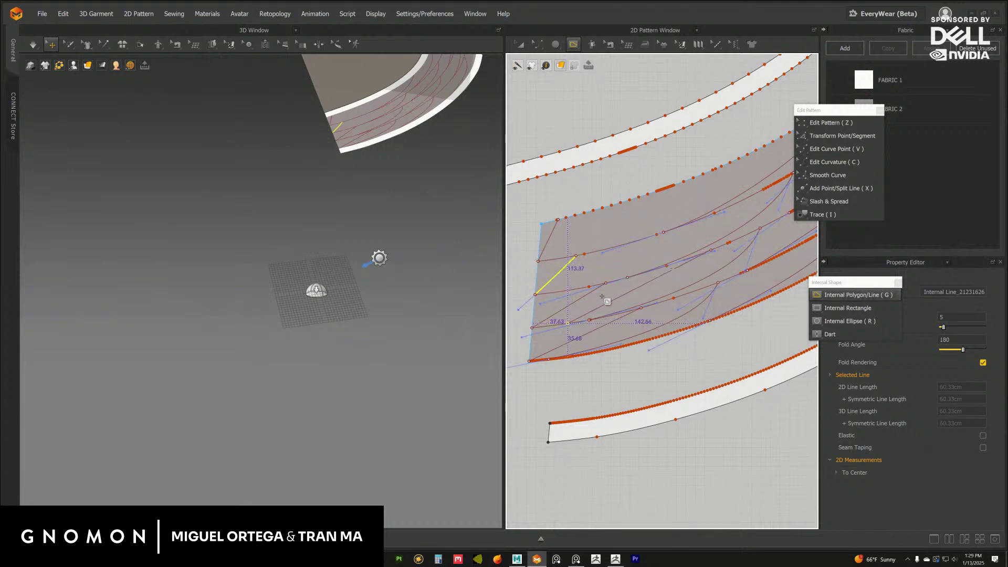
middle_click_drag(617, 297, 593, 317)
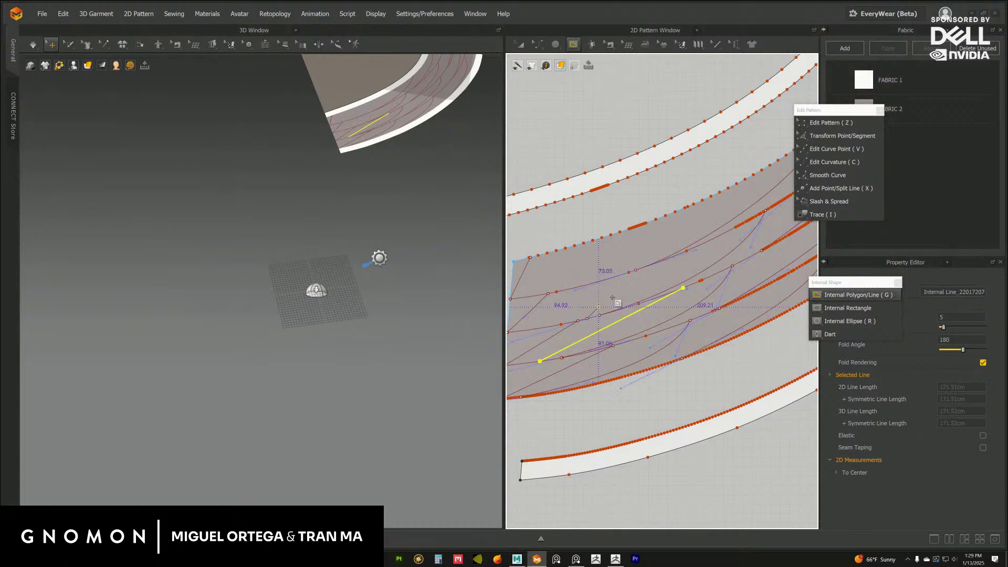
Draw two more straight diagonal internal lines, one about 160 cm between the curved lines and one about 101 cm reaching the upper edge.
double_click(699, 245)
middle_click_drag(620, 287, 636, 287)
key("ctrl+z")
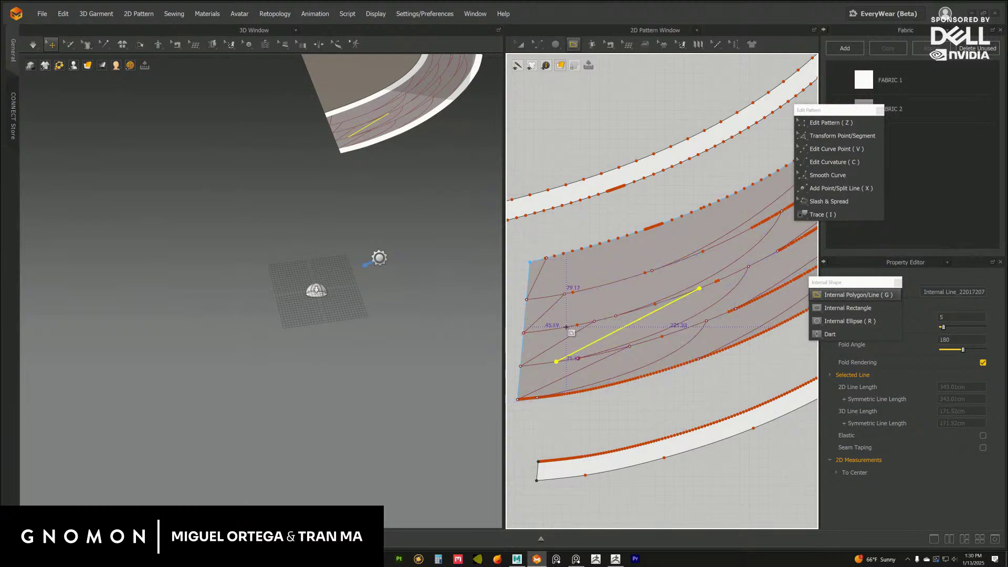
left_click(594, 288)
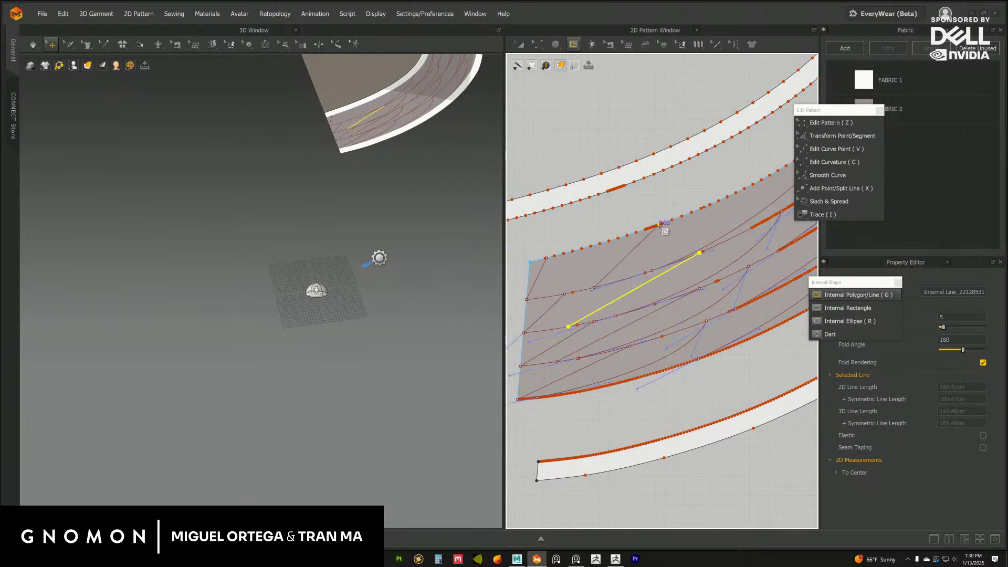
mouse_move(680, 263)
middle_mouse_down()
mouse_move(666, 265)
mouse_move(684, 247)
mouse_move(672, 262)
middle_mouse_up()
middle_click_drag(415, 220, 353, 272)
scroll(350, 268, "up", 5)
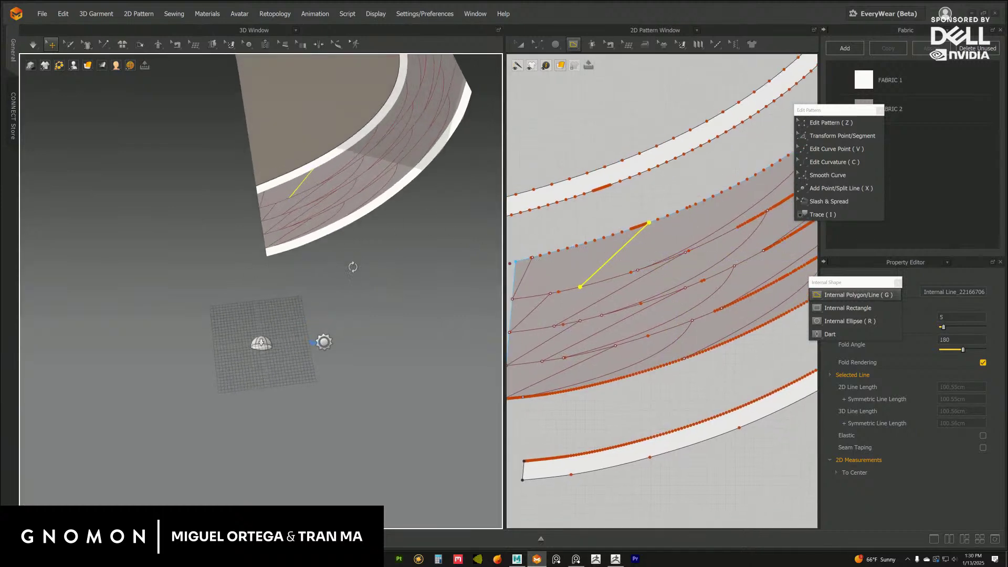
Slide the lower ends of the three new diagonal lines toward the band's short end, lengthening the two lower ones to about 171 and 178 cm.
left_click(830, 122)
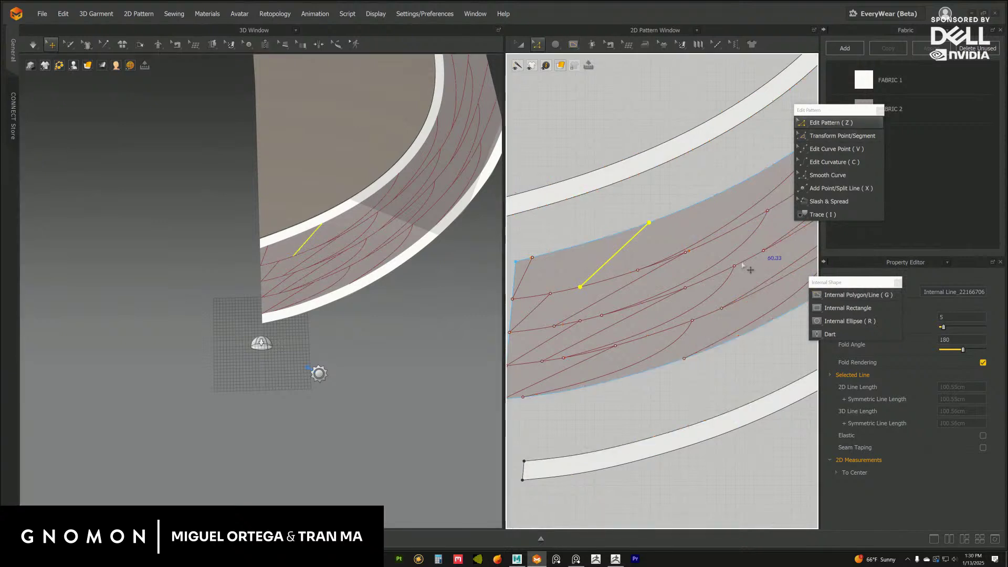
left_click(601, 292)
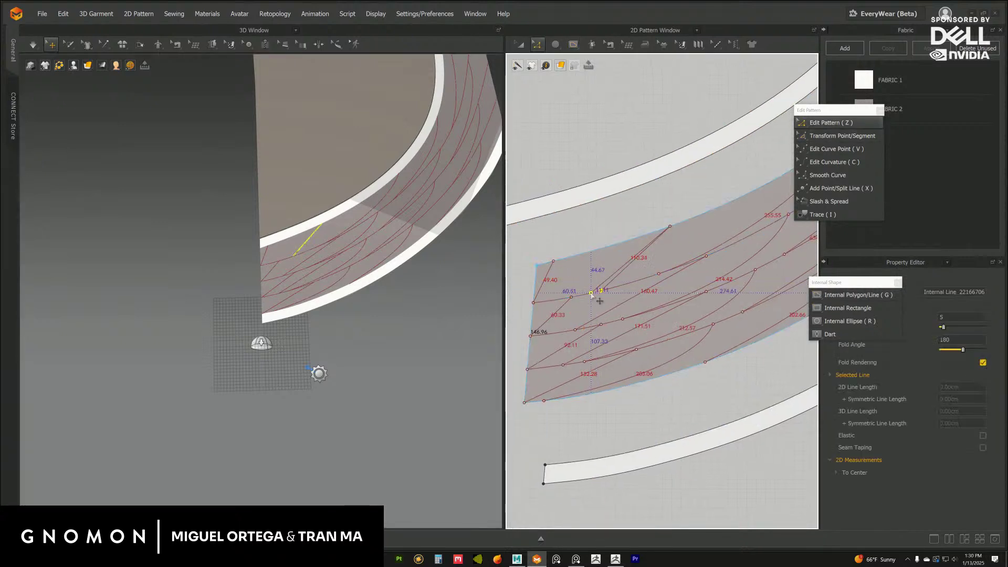
left_click(565, 334)
left_click(620, 425)
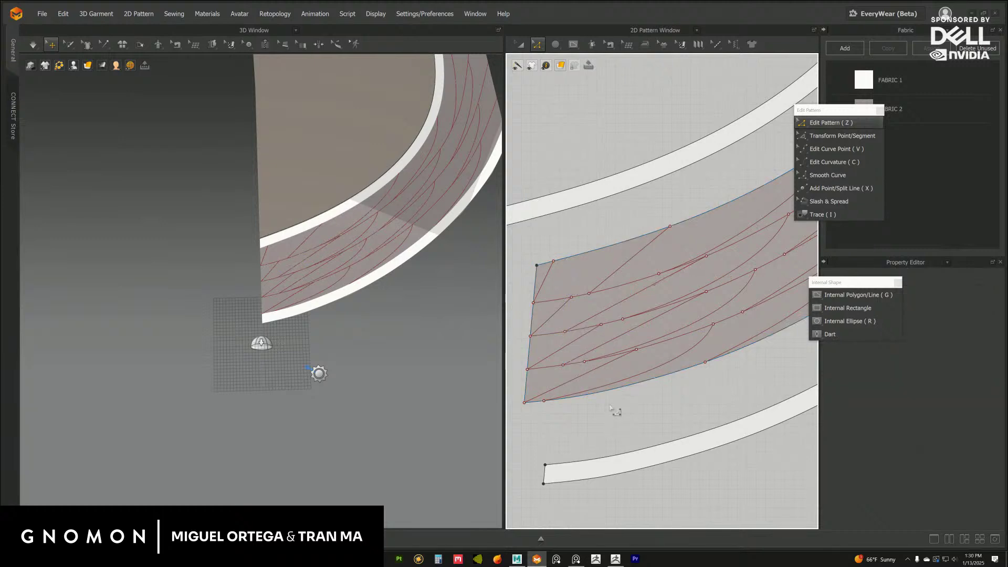
left_click(570, 365)
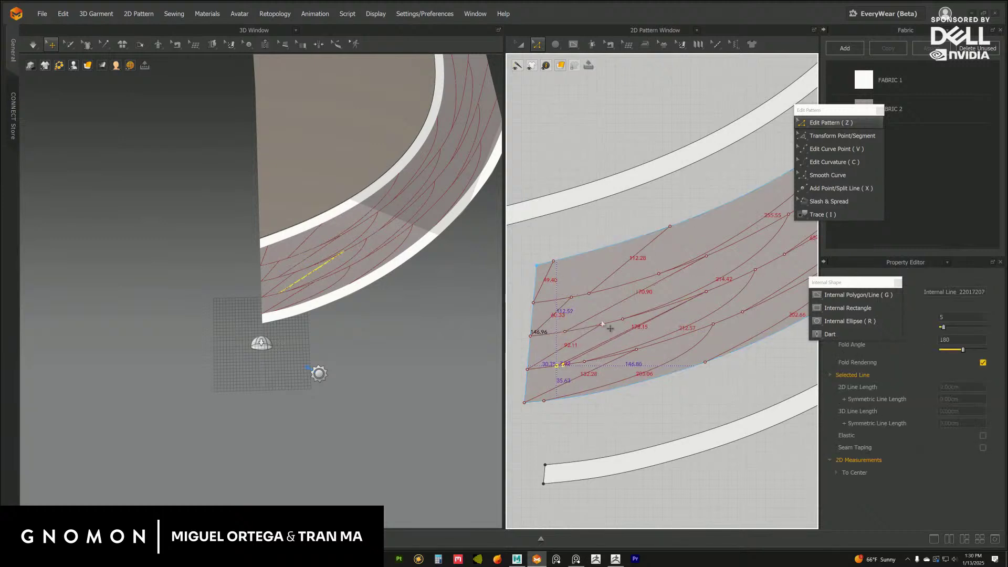
left_click(565, 340)
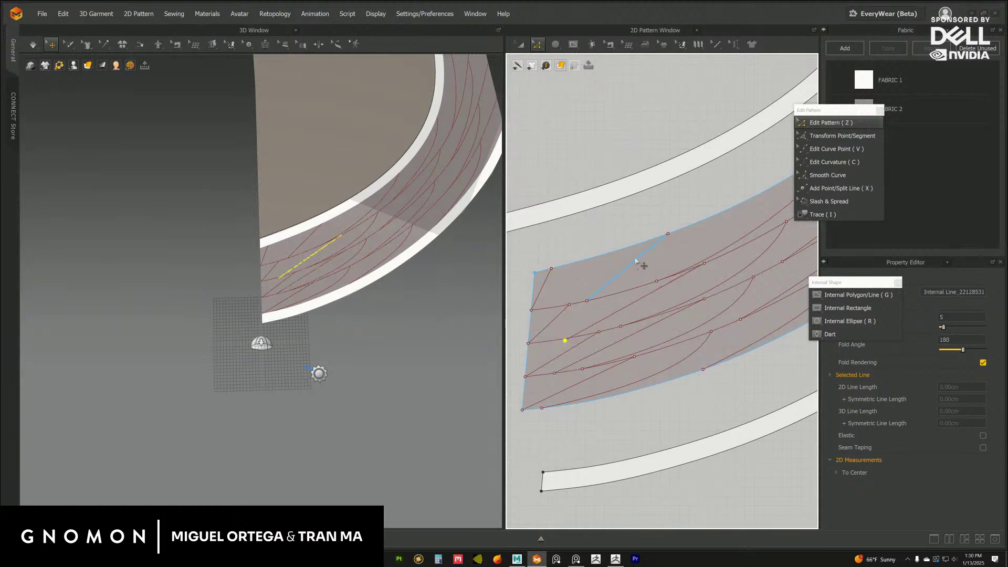
left_click(587, 302)
key("Escape")
Draw three gently sloping internal lines, stacked one below another, across the spaces between the curved lines.
scroll(608, 383, "down", 2)
middle_click_drag(599, 304, 589, 302)
middle_click_drag(410, 317, 452, 335)
mouse_move(452, 336)
right_mouse_down()
mouse_move(432, 328)
mouse_move(444, 329)
mouse_move(441, 346)
right_mouse_up()
left_click(825, 295)
middle_click_drag(626, 281, 586, 299)
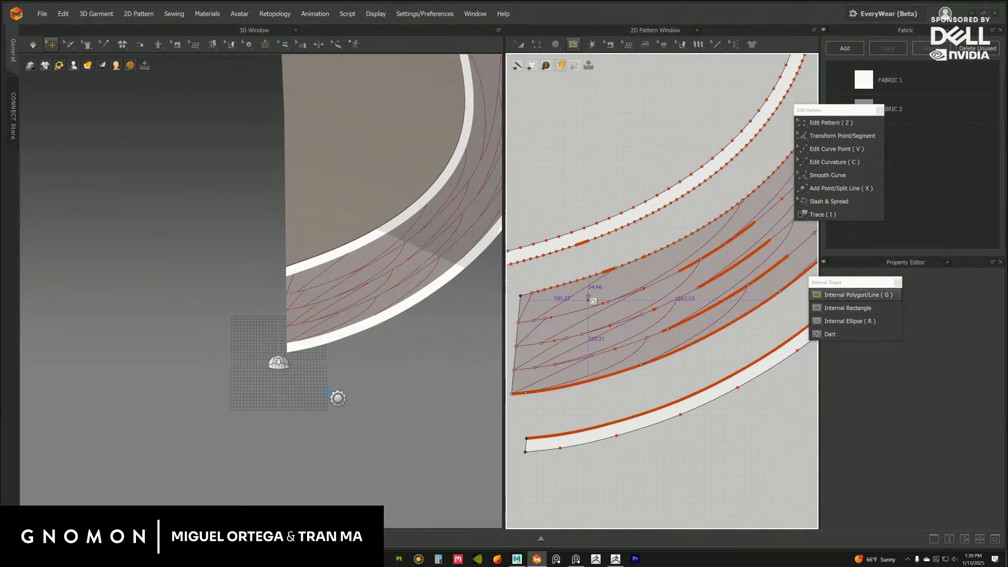
left_click(586, 288)
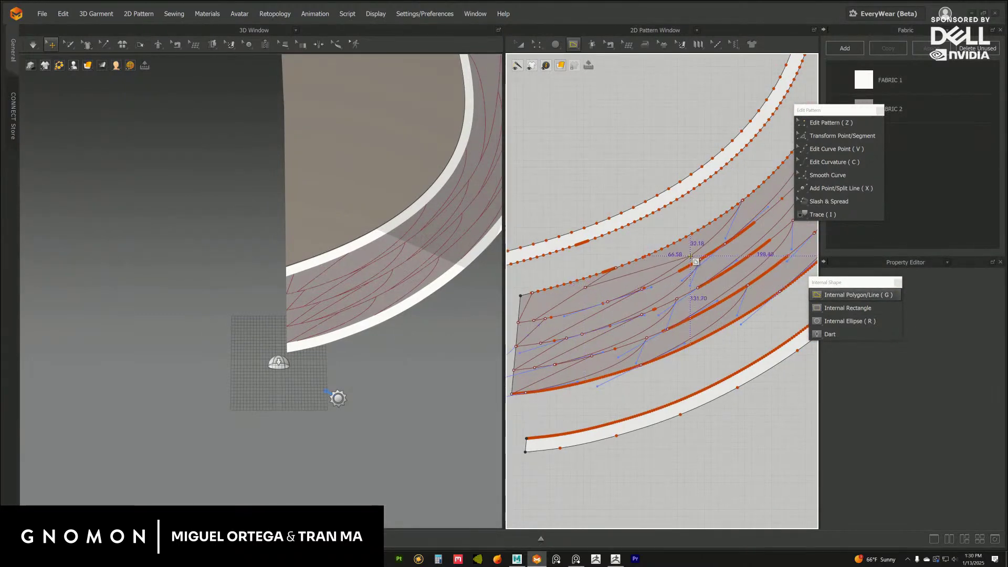
left_click(587, 318)
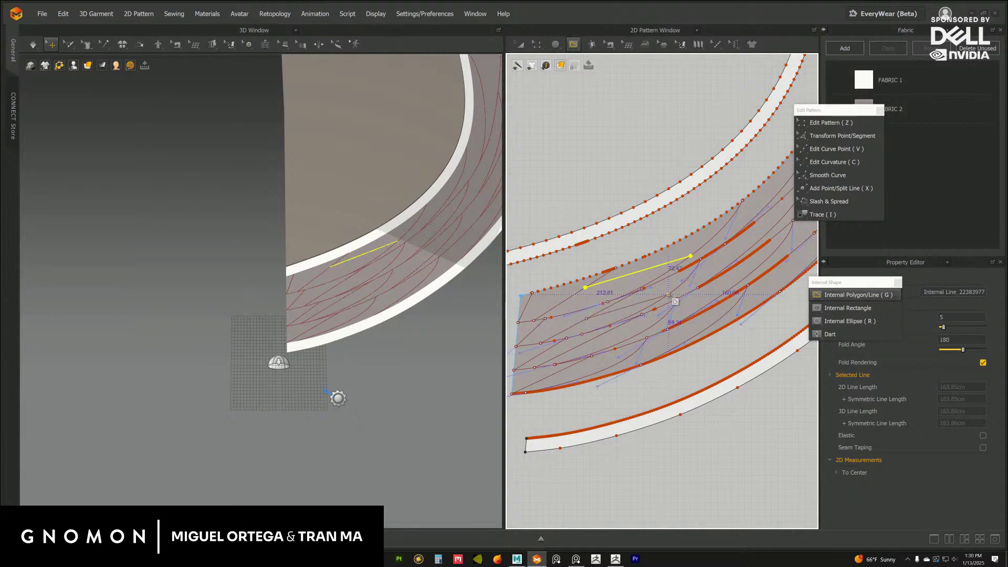
left_click(586, 318)
double_click(673, 292)
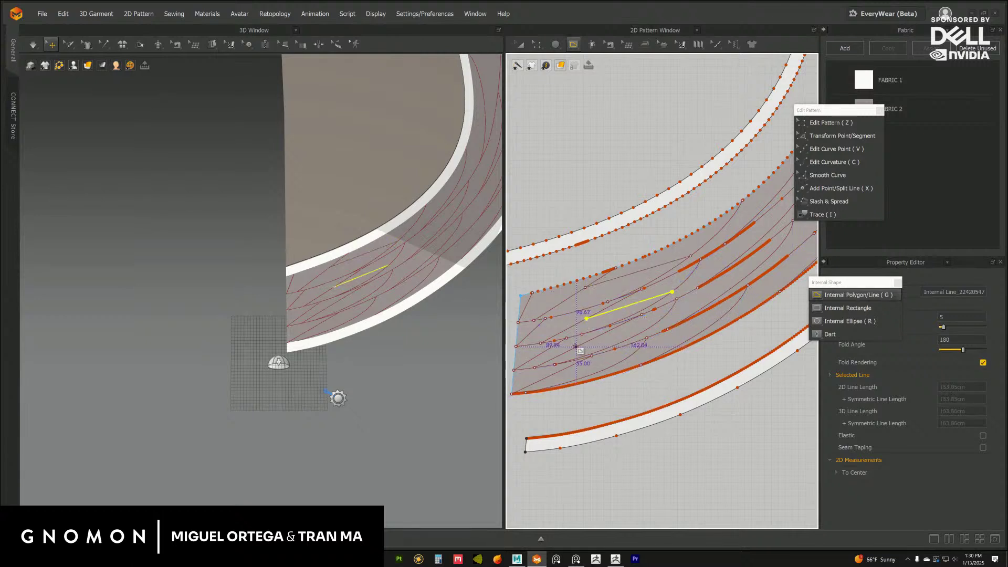
left_click(576, 347)
double_click(649, 328)
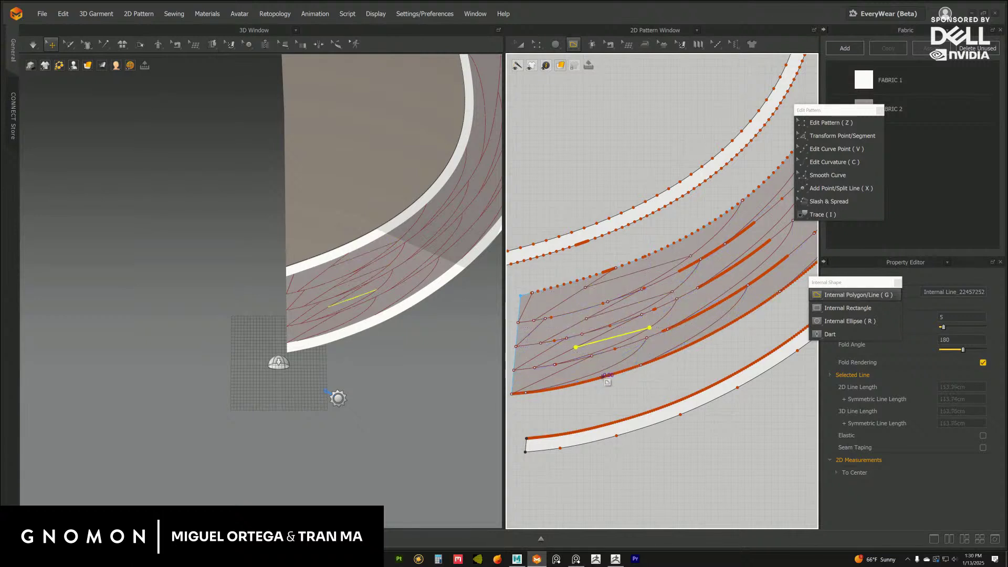
Undo the three gently sloping internal lines.
key("ctrl+z")
key("ctrl+z")
middle_click_drag(642, 260, 641, 264)
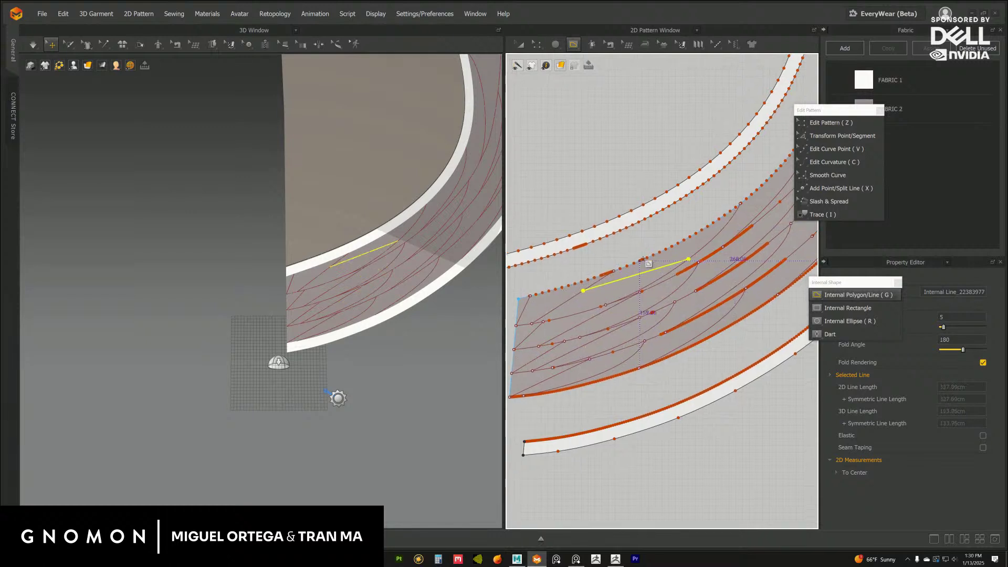
key("ctrl+z")
Try a long diagonal internal line from the uppermost curved line to the band's upper edge and undo it.
left_click(566, 316)
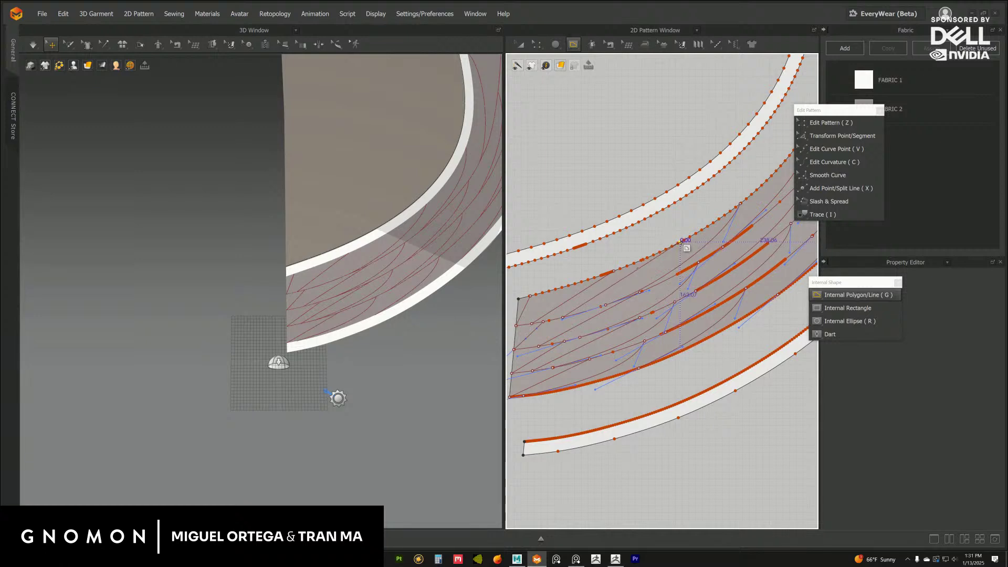
double_click(678, 243)
key("ctrl+z")
Draw a diagonal internal line about 242 cm long up to the band's upper edge and bow it slightly with Edit Curvature.
left_click(556, 319)
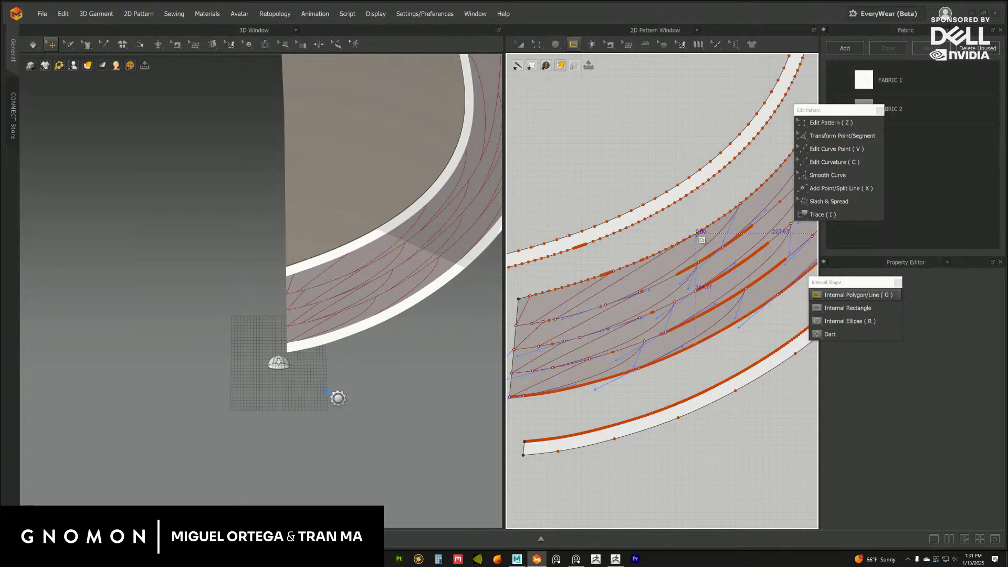
double_click(696, 233)
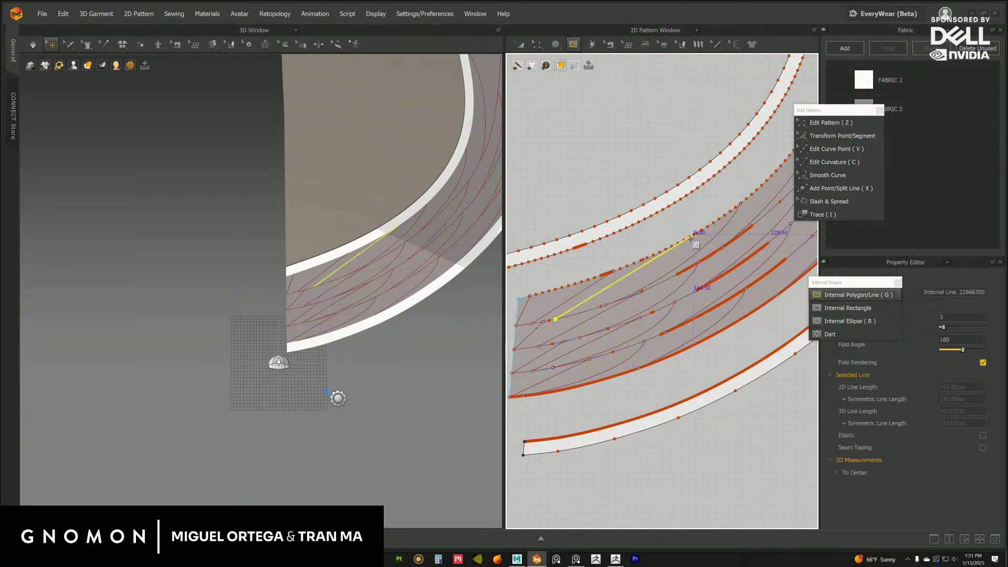
middle_click_drag(613, 288, 608, 291)
left_click(835, 137)
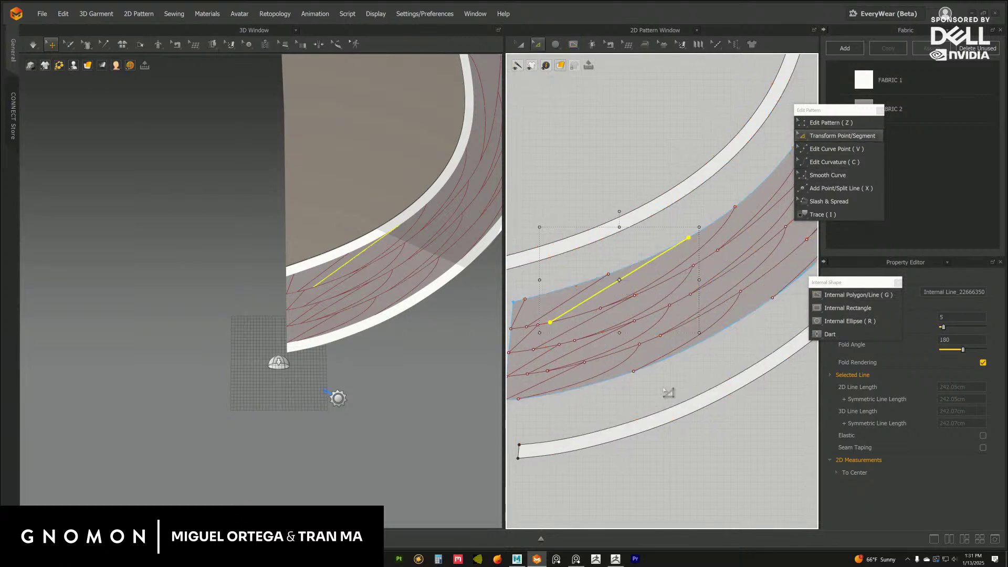
key("c")
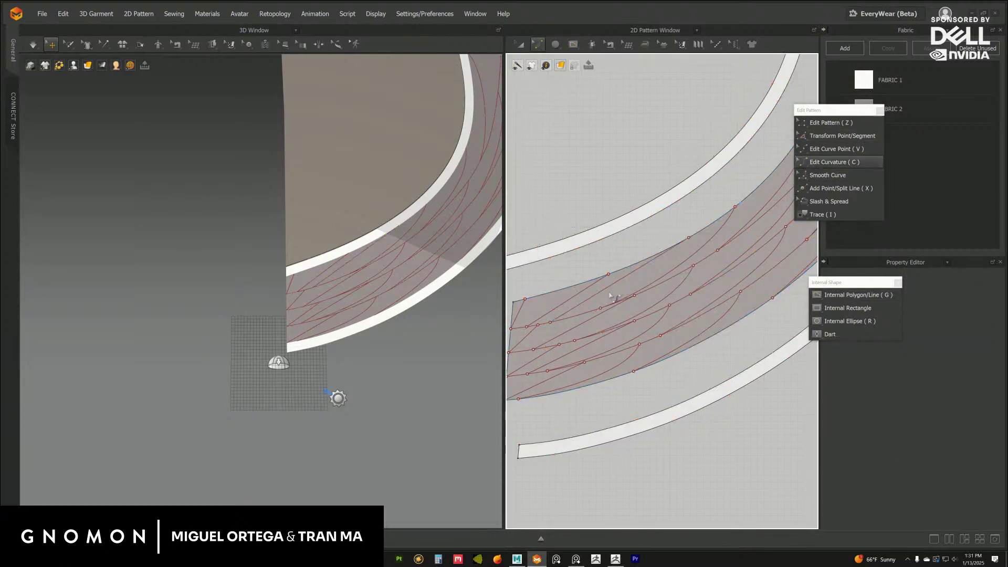
left_click_drag(621, 286, 629, 289)
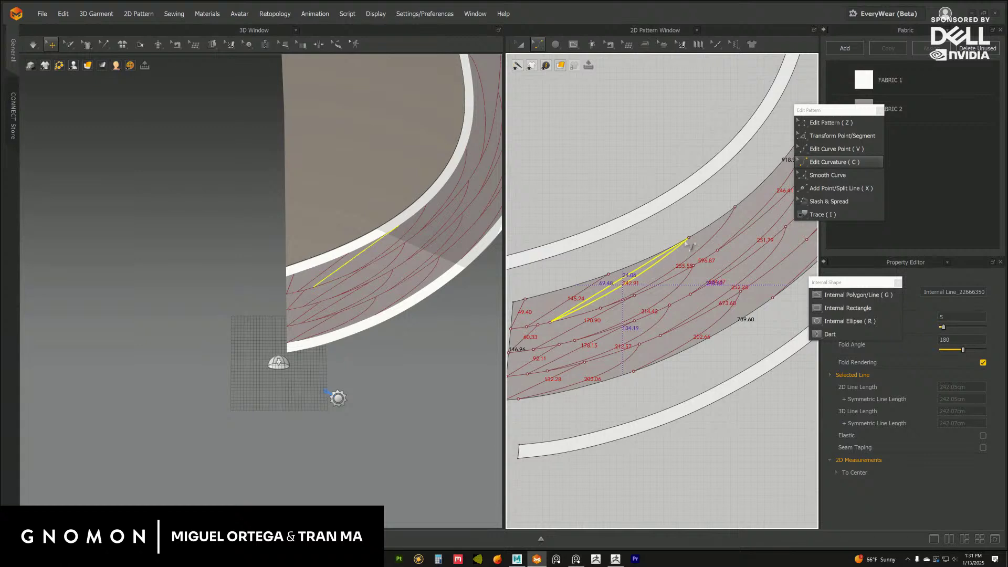
left_click(636, 405)
Slide the upper end of the short diagonal line along the band's upper edge toward the short end, making it about 114 cm long.
scroll(625, 299, "up", 2)
middle_click_drag(621, 328, 673, 314)
key("z")
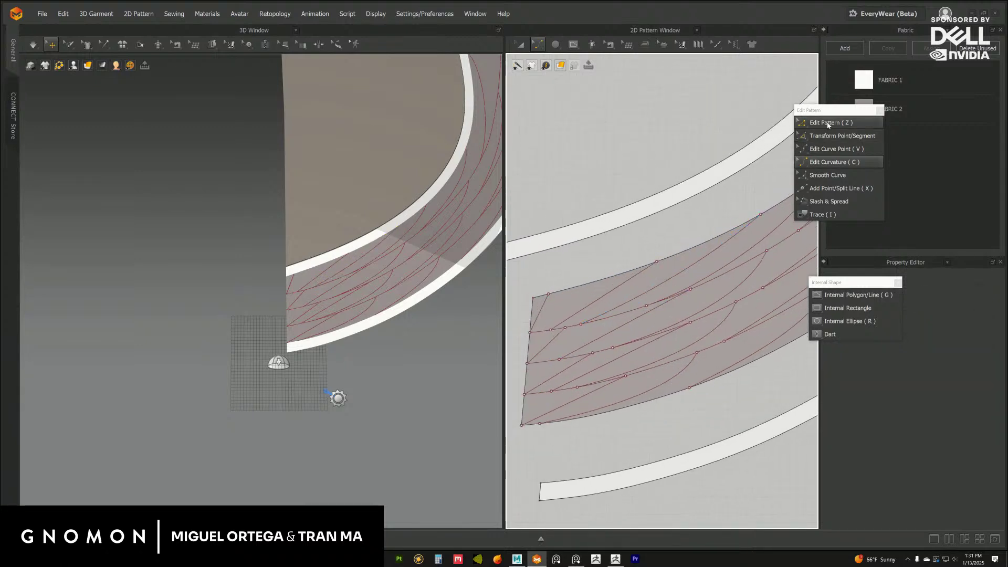
left_click(630, 280)
left_click_drag(630, 280, 627, 274)
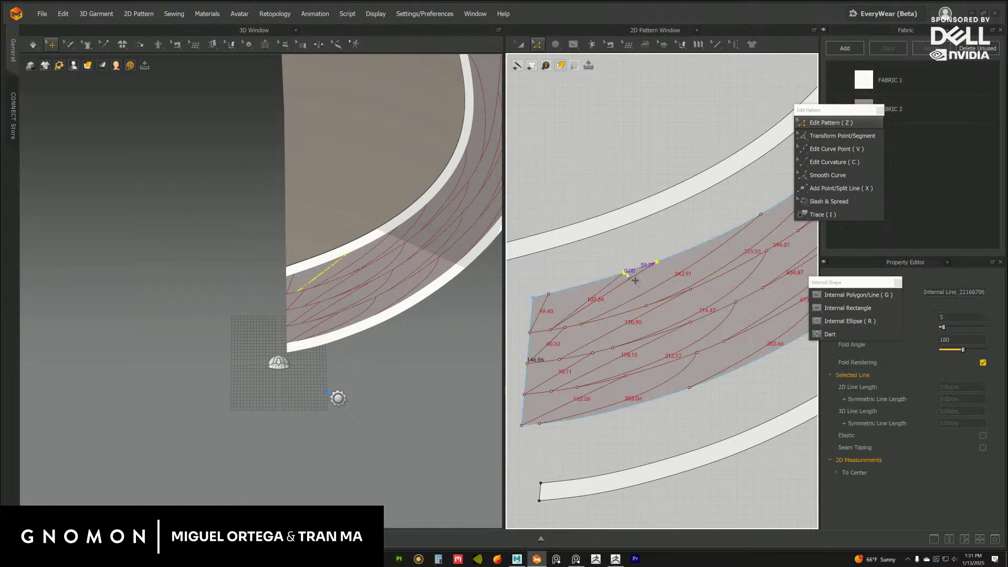
scroll(639, 279, "down", 2)
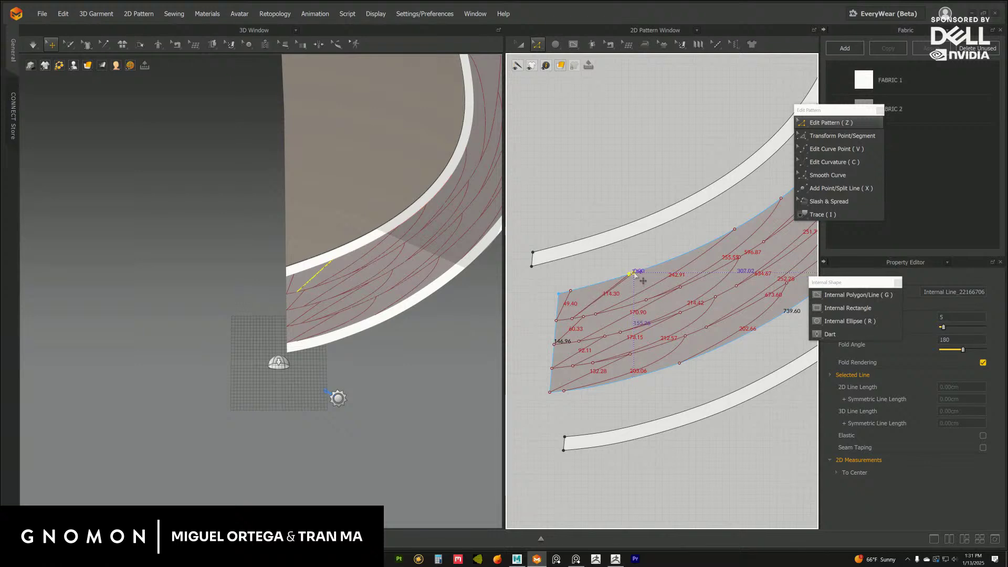
left_click(641, 249)
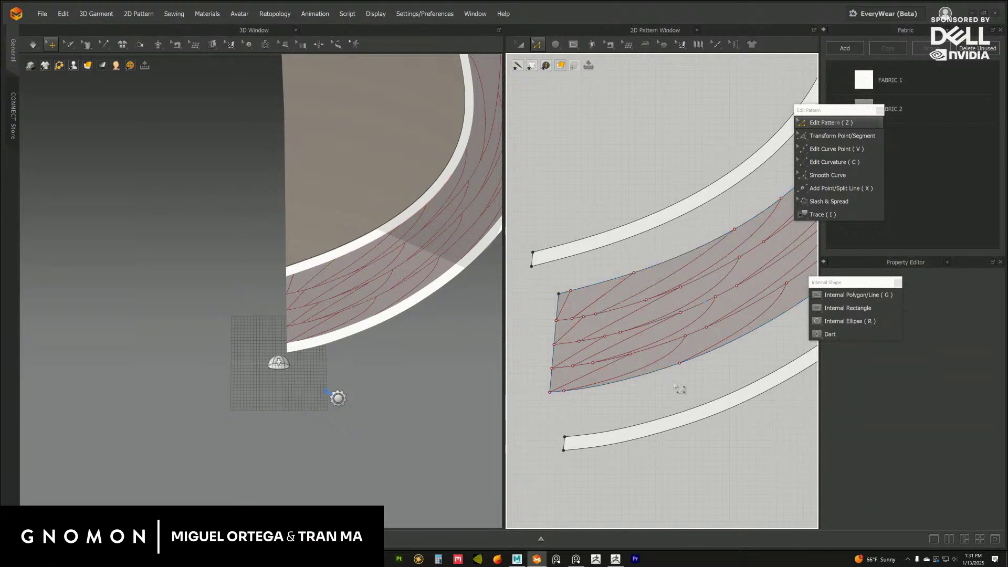
Shorten the diagonal line starting at the band's lower corner by sliding its upper end along the curved line with Edit Pattern.
scroll(682, 392, "up", 4)
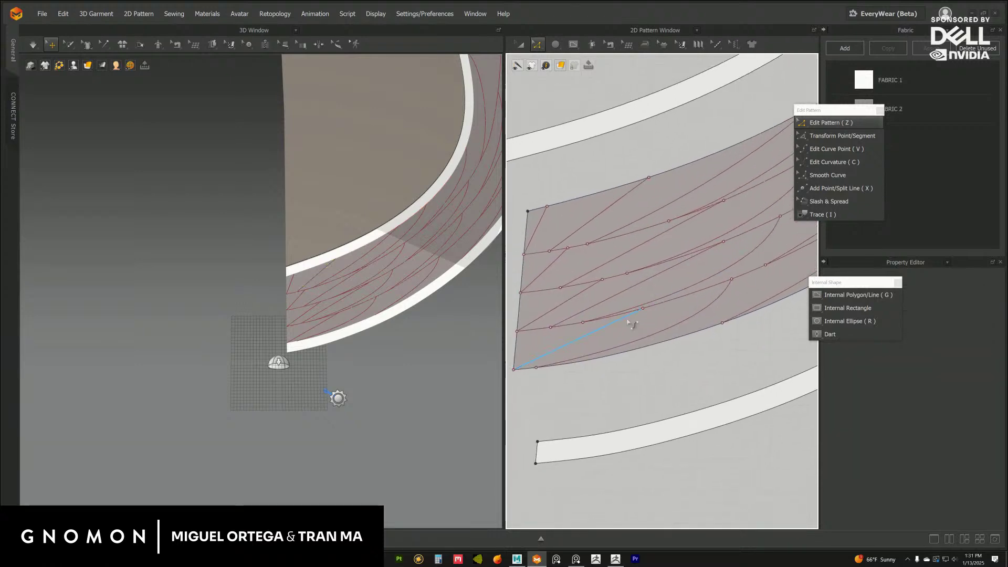
left_click(840, 295)
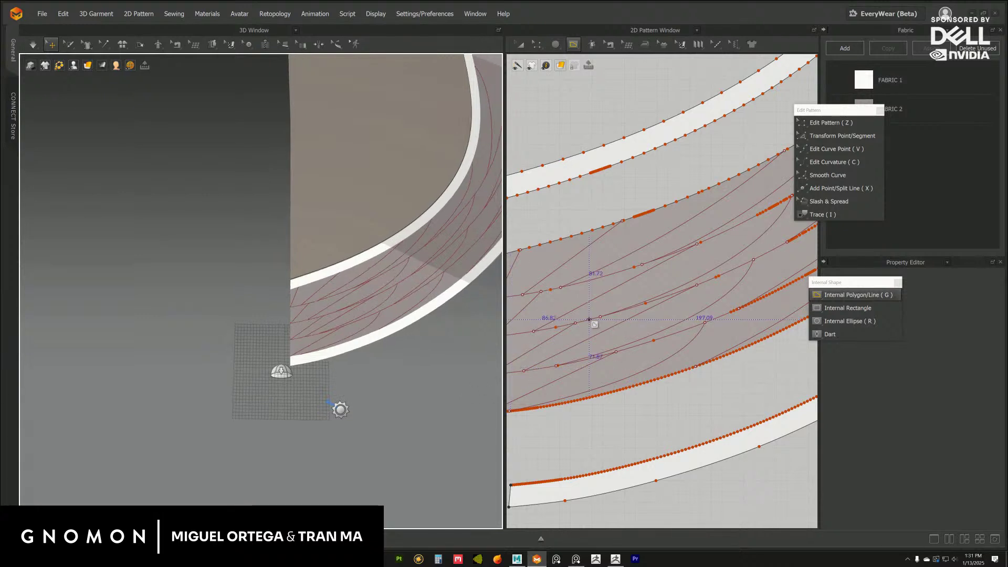
middle_click_drag(586, 320, 600, 297)
scroll(598, 330, "up", 3)
middle_click_drag(560, 361, 646, 318)
left_click(828, 124)
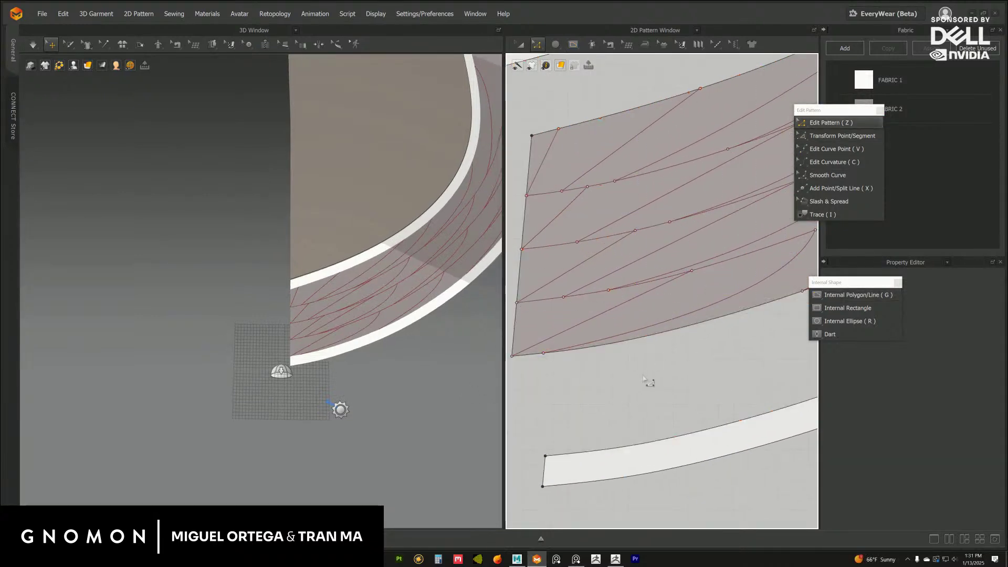
left_click_drag(691, 271, 639, 284)
Draw a straight internal line about 151 cm long from the lower edge near the corner up to the lowest curved line.
key("g")
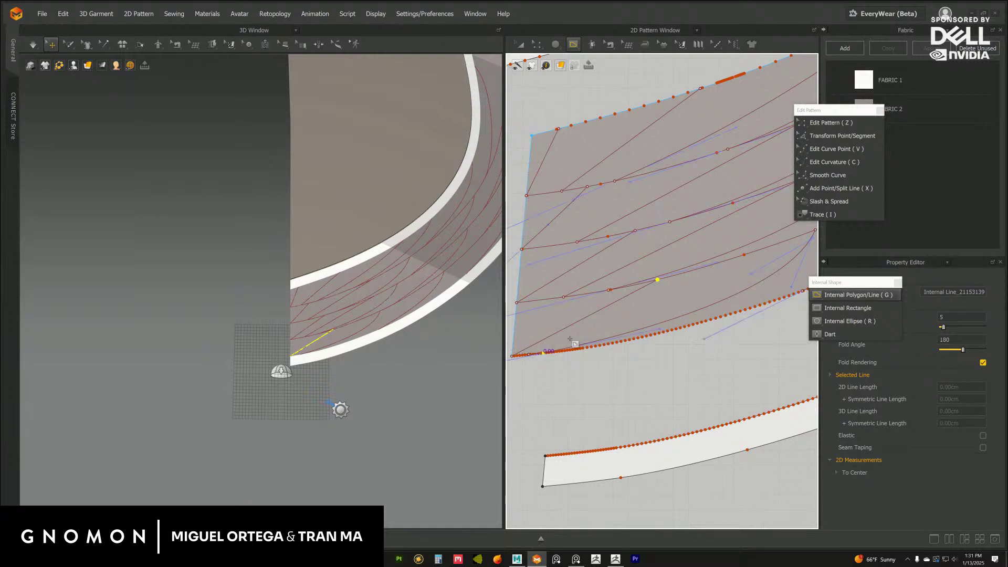
double_click(733, 257)
scroll(577, 284, "down", 2)
Slide the upper end of the lower corner's diagonal line further toward the short end, shortening the line to about 73 cm.
left_click(824, 123)
scroll(625, 367, "up", 3)
left_click(667, 272)
left_click_drag(604, 287, 650, 282)
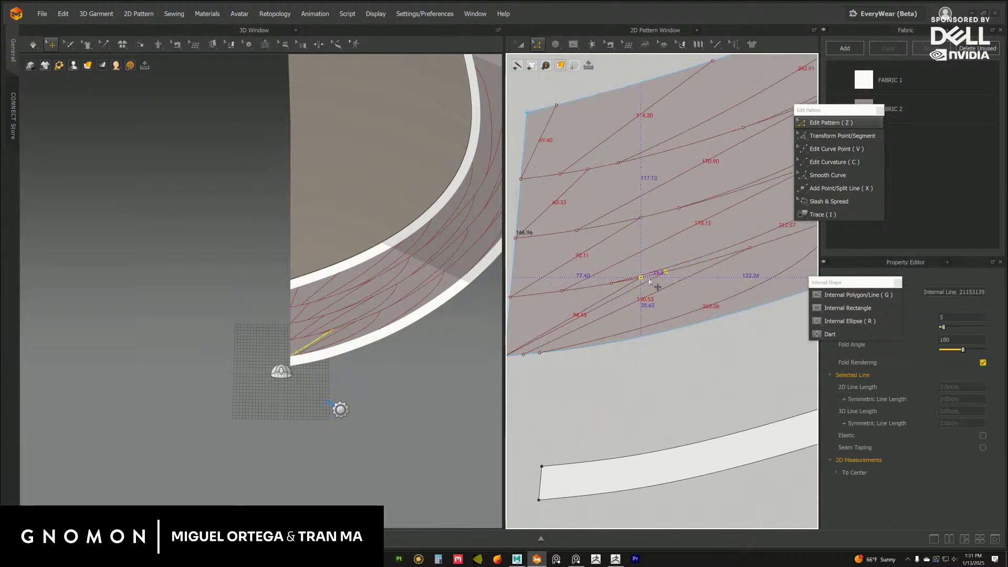
left_click(657, 401)
scroll(663, 384, "down", 3)
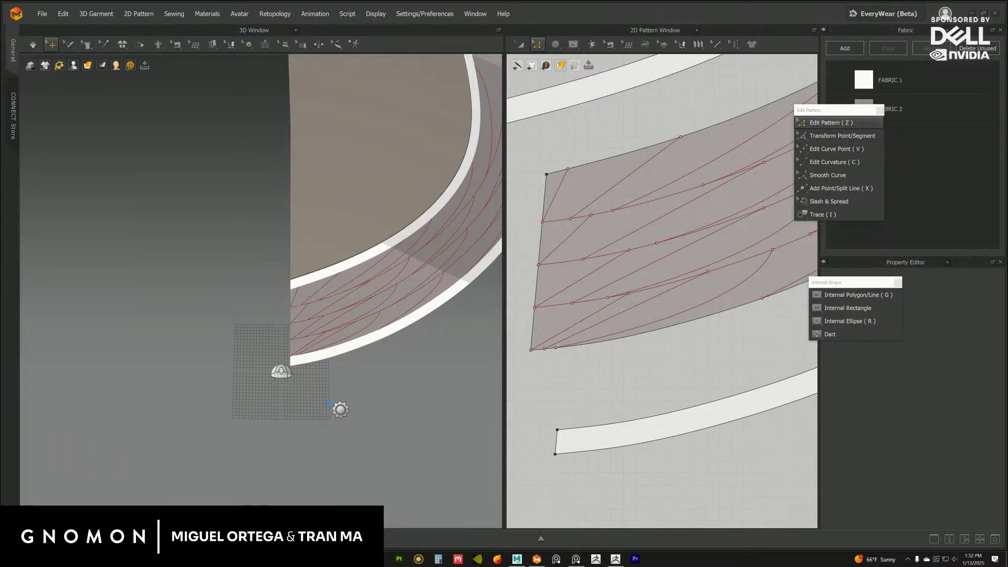
middle_click_drag(644, 356, 637, 384)
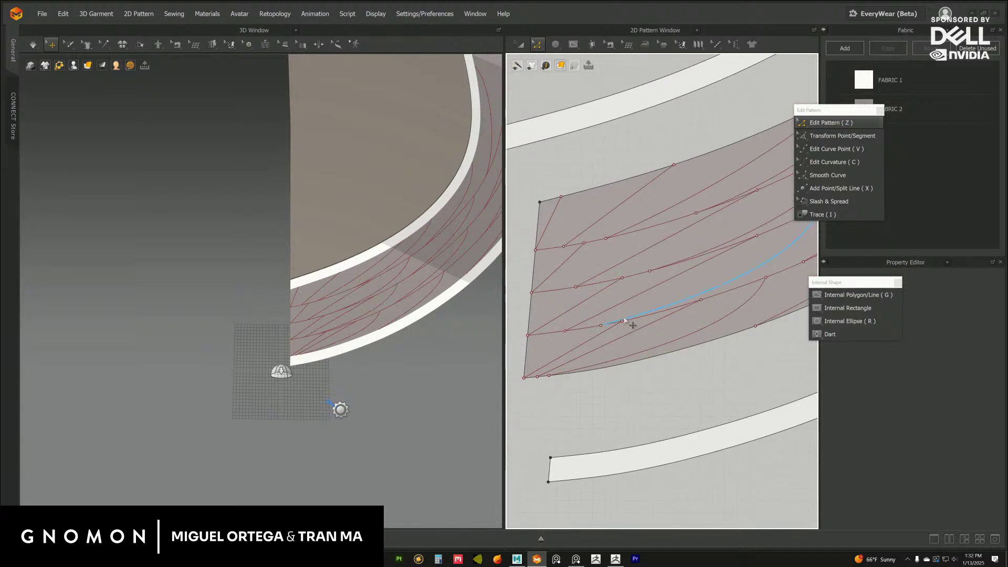
left_click(622, 321)
left_click_drag(592, 328, 595, 329)
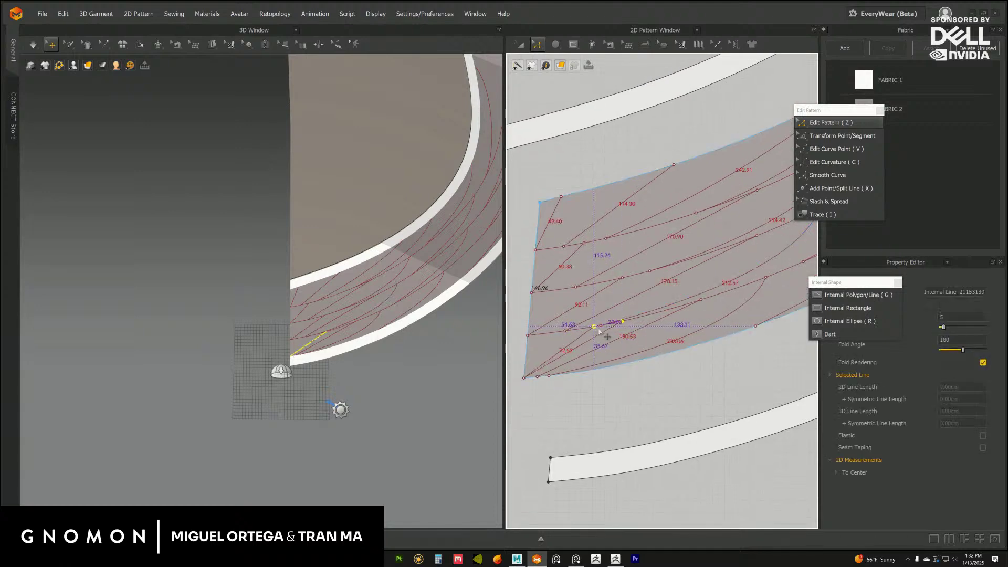
left_click(636, 403)
Shorten the next diagonal line above to about 82 cm by sliding its upper end toward the short end.
mouse_move(642, 348)
middle_mouse_down()
mouse_move(630, 364)
mouse_move(636, 358)
middle_mouse_up()
scroll(635, 358, "up", 1)
scroll(608, 337, "down", 3)
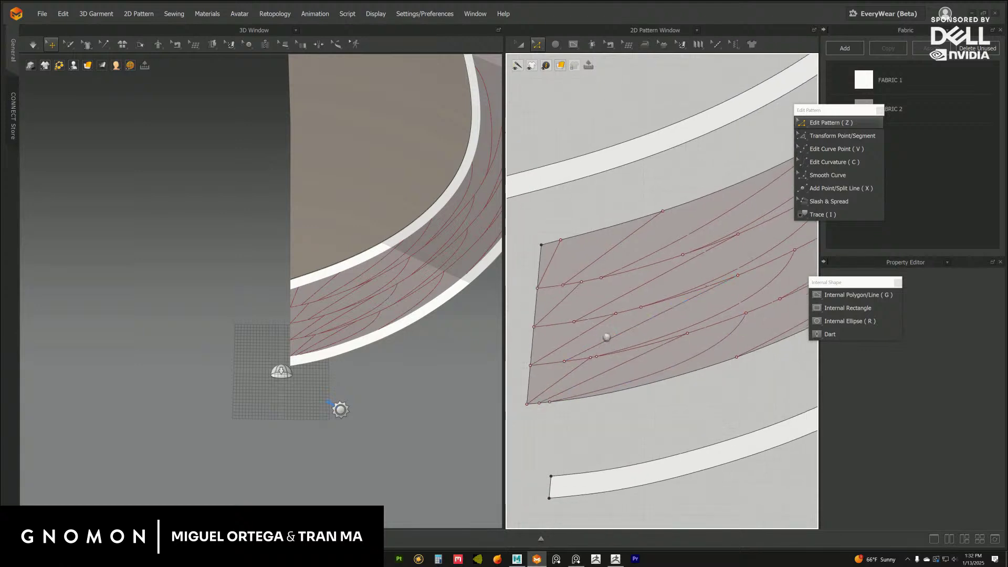
left_click_drag(619, 324, 607, 326)
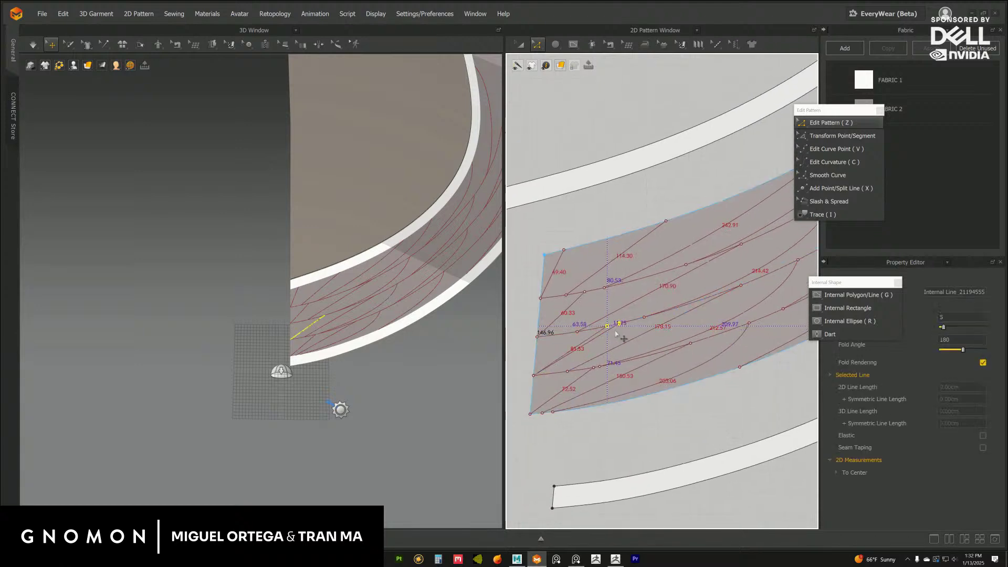
middle_click_drag(694, 278, 680, 299)
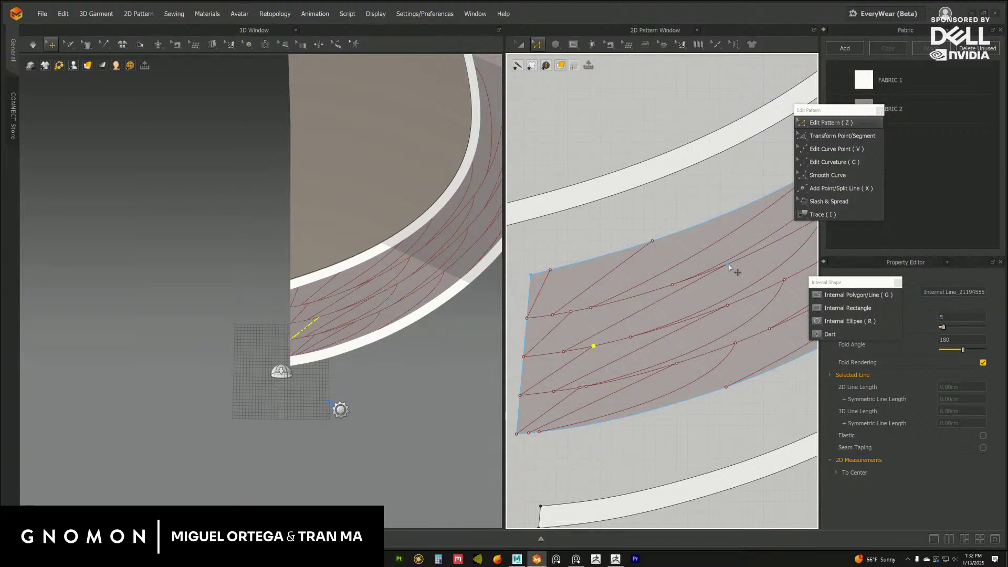
Nudge the upper end of the third diagonal above the band's lower corner along its curved line.
left_click_drag(572, 311, 575, 311)
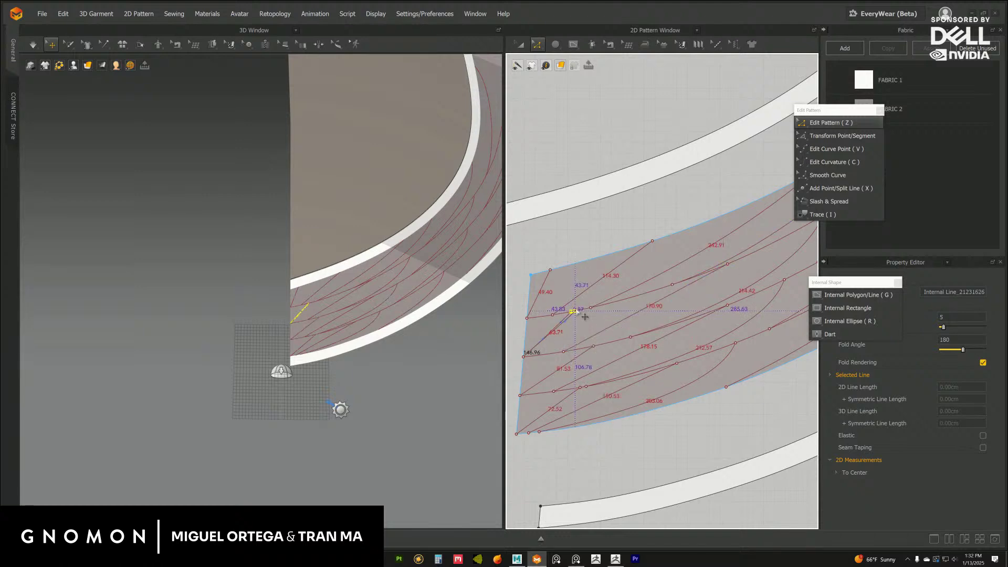
left_click(638, 447)
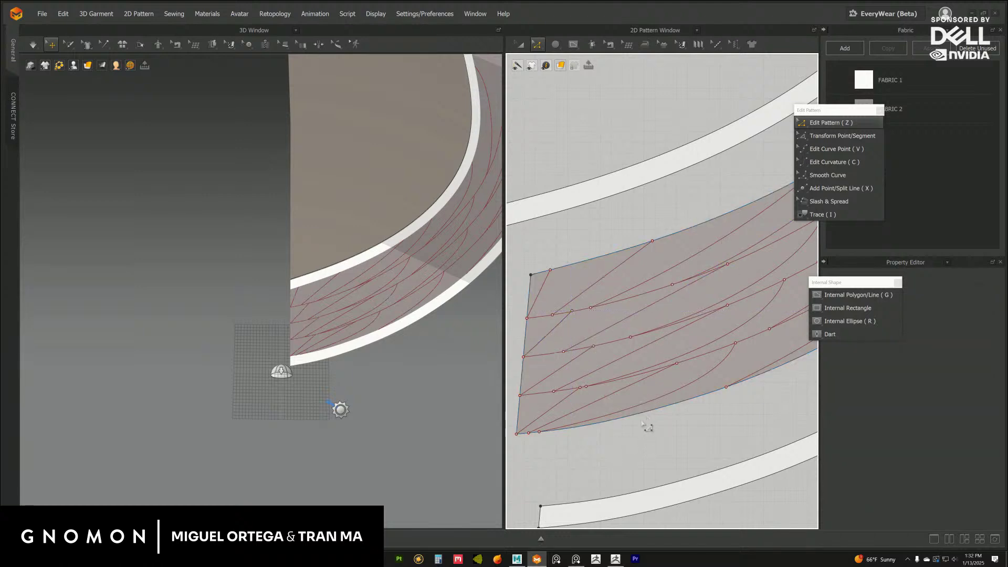
scroll(630, 412, "down", 2)
middle_click_drag(629, 336, 623, 333)
scroll(624, 336, "down", 4)
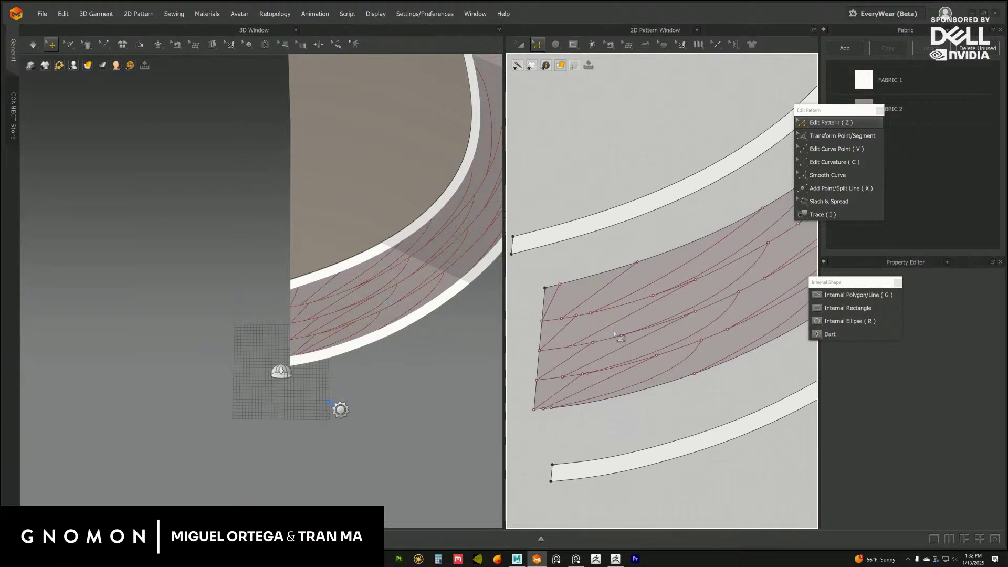
Slide the lower end of the diagonal reaching the band's upper edge away from the short end, shortening the line to about 110 cm.
scroll(612, 324, "up", 2)
left_click(602, 350)
left_click_drag(602, 348, 596, 345)
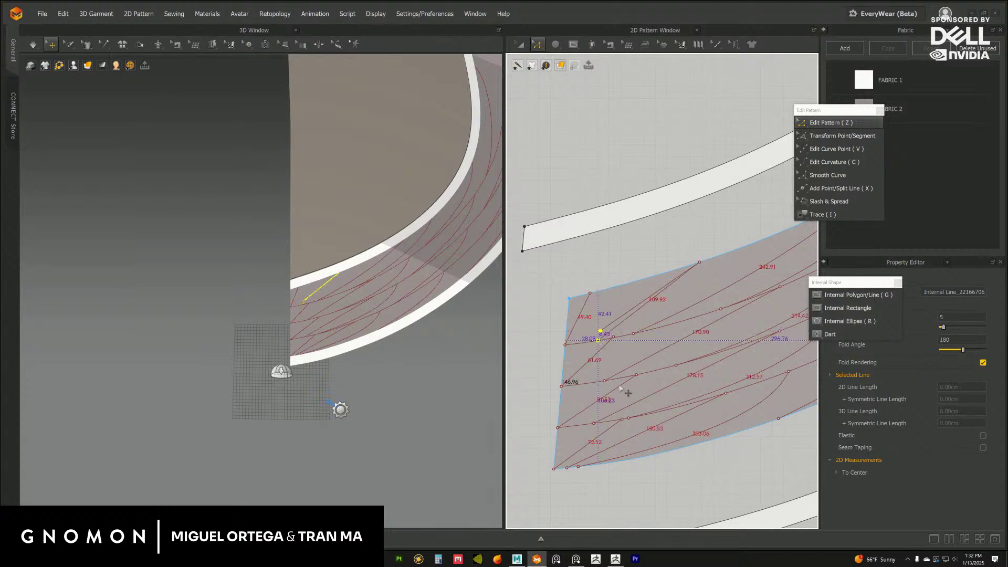
left_click(668, 483)
Slide the third diagonal's upper end slightly away from the short end, making the line about 63 cm long.
scroll(595, 349, "up", 3)
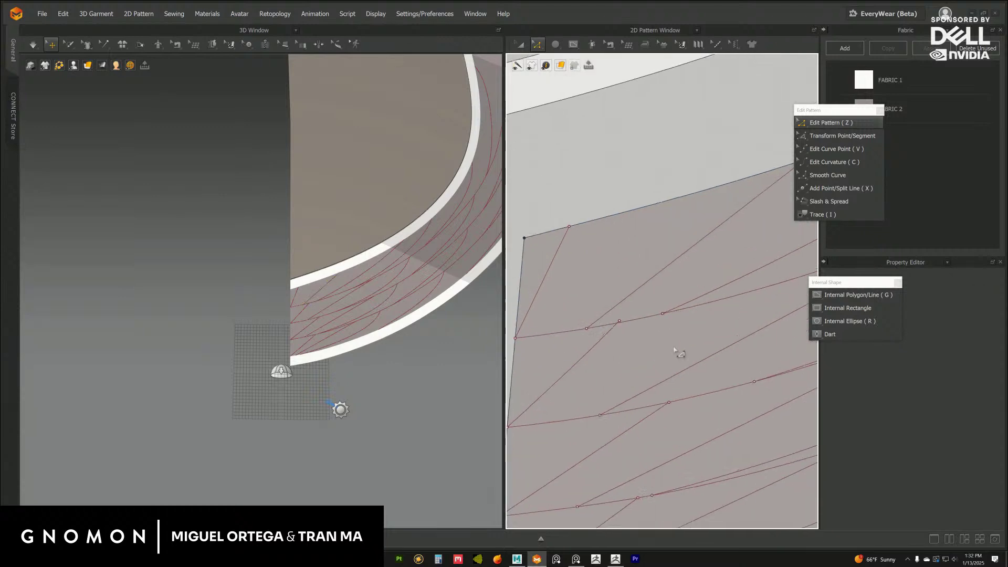
left_click(616, 334)
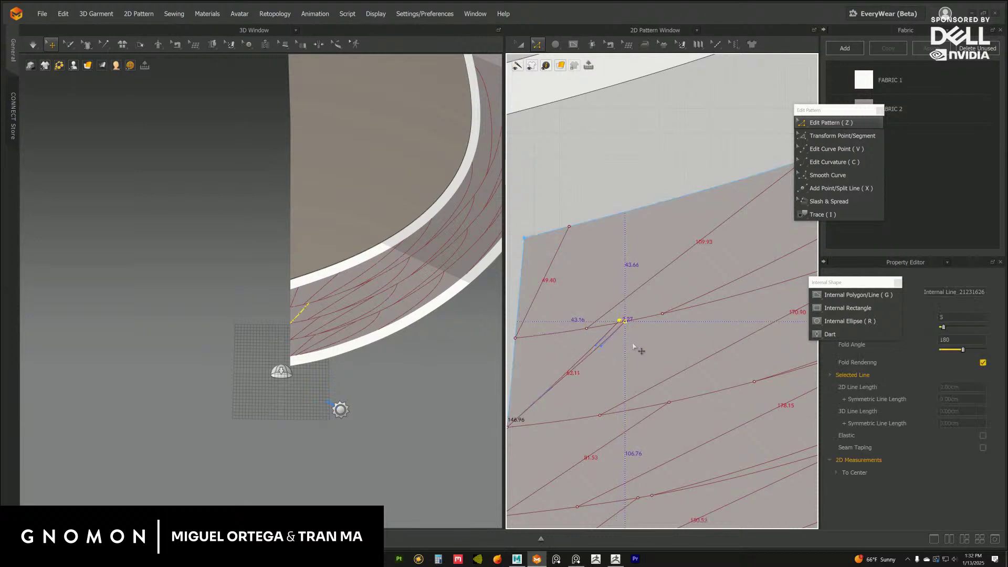
scroll(628, 395, "down", 2)
middle_click_drag(600, 373, 571, 321)
Nudge the upper end of the second diagonal above the lower corner along the curved line it meets.
left_click(536, 335)
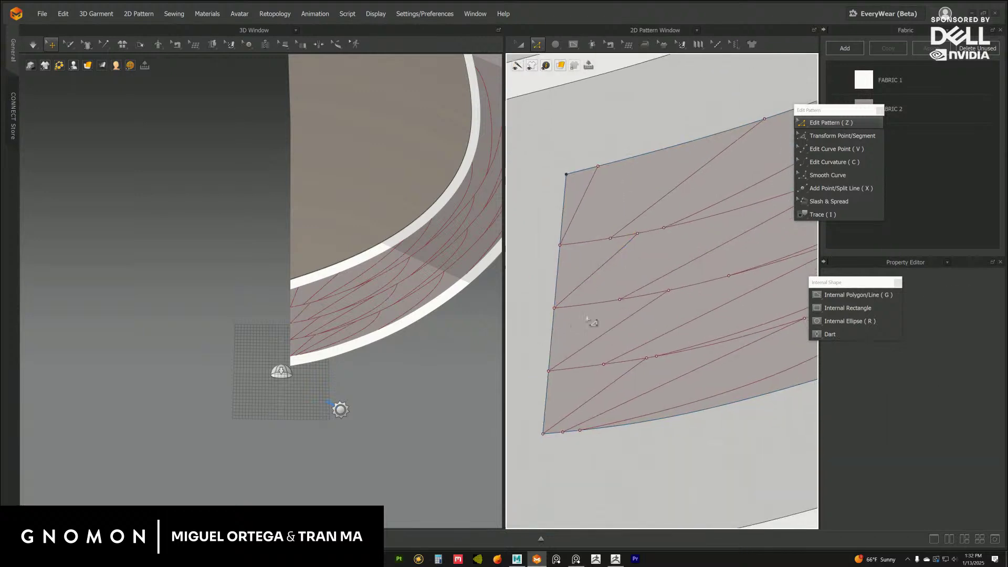
left_click(668, 293)
left_click_drag(674, 290, 669, 301)
left_click(677, 446)
Inspect the diagonal lines around the band's short end and lower corner.
scroll(646, 383, "down", 4)
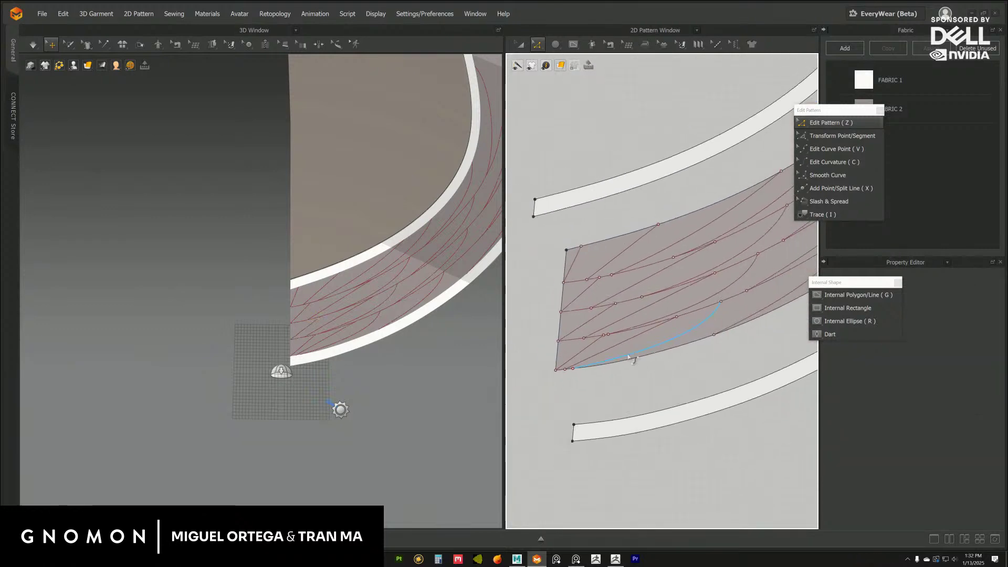
scroll(664, 310, "up", 4)
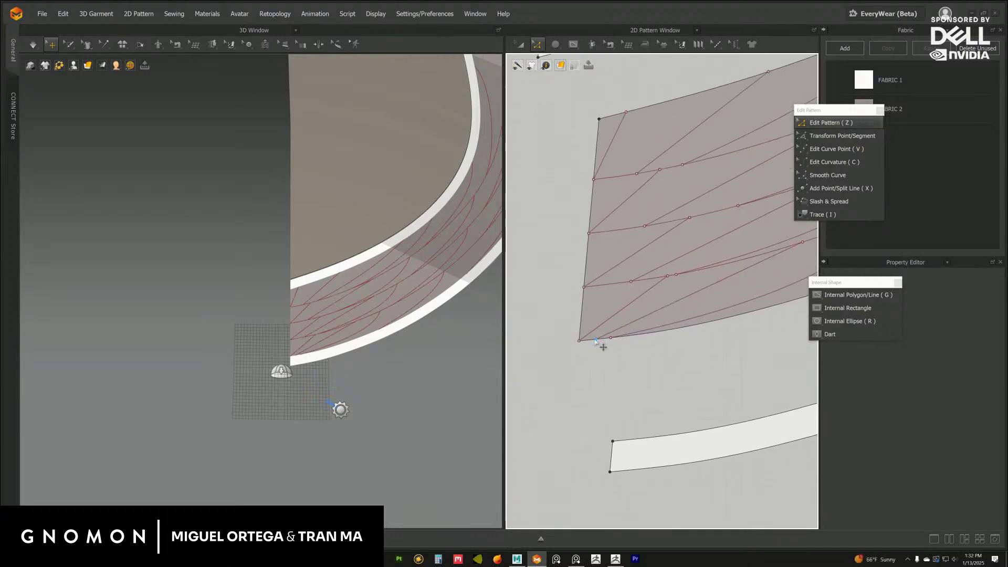
scroll(598, 343, "up", 3)
scroll(600, 347, "down", 5)
scroll(651, 294, "up", 2)
scroll(643, 286, "down", 3)
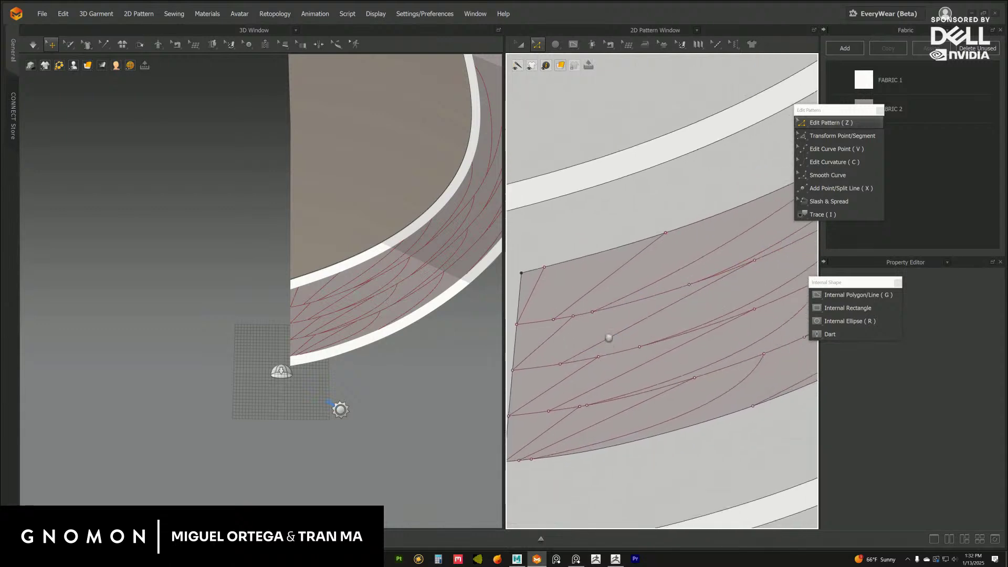
middle_click_drag(573, 309, 568, 306)
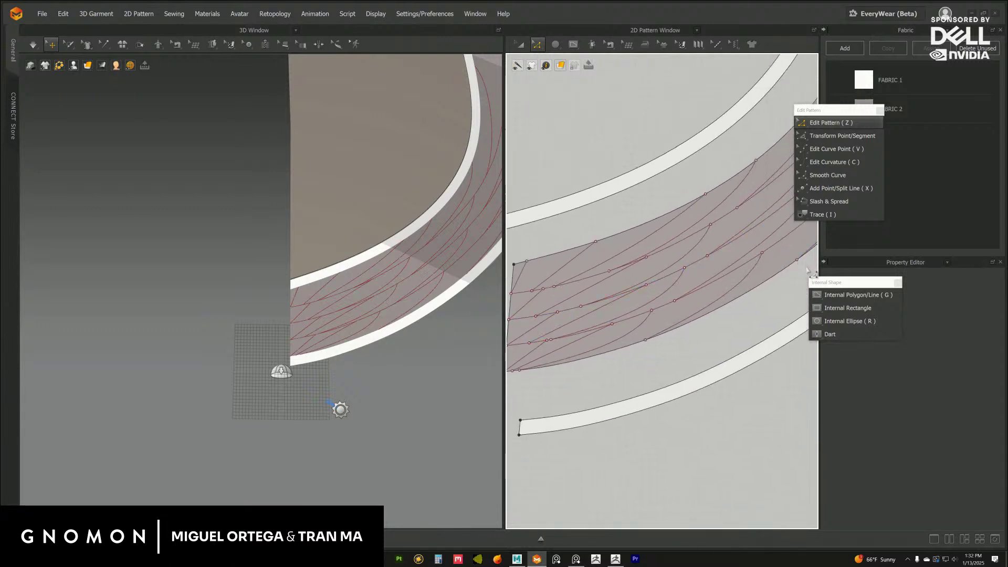
Draw two straight diagonal internal lines between the curved lines in the band's bending section, the first about 126 cm long.
left_click(844, 295)
scroll(683, 320, "up", 3)
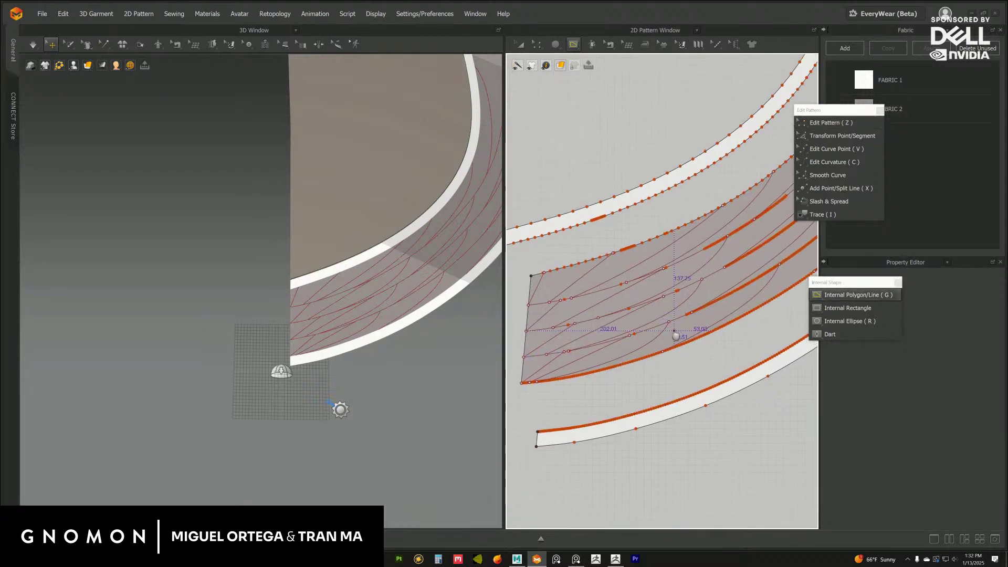
scroll(680, 313, "up", 2)
middle_click_drag(656, 336, 748, 235)
middle_click_drag(698, 293, 624, 348)
scroll(626, 354, "up", 2)
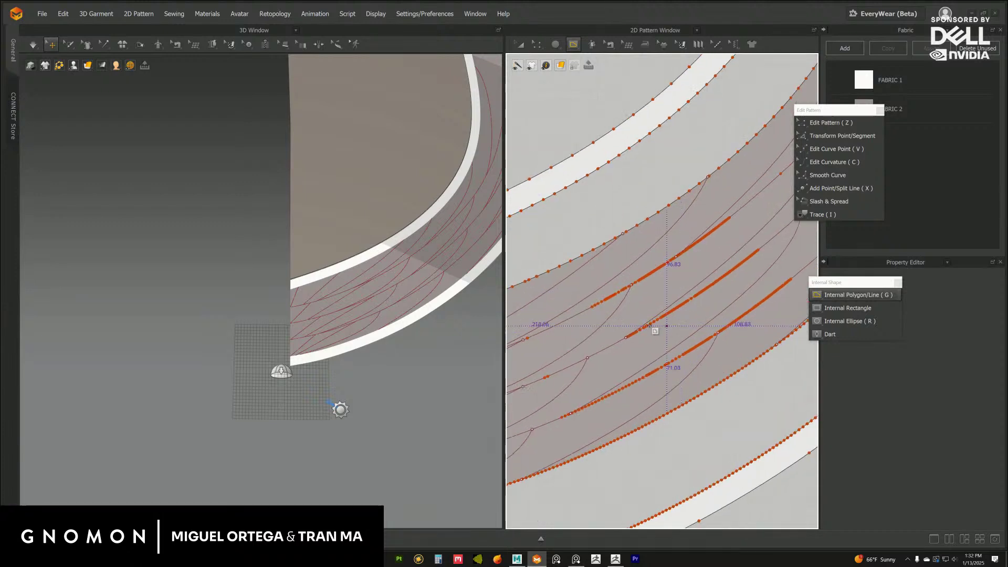
middle_click_drag(717, 258, 649, 319)
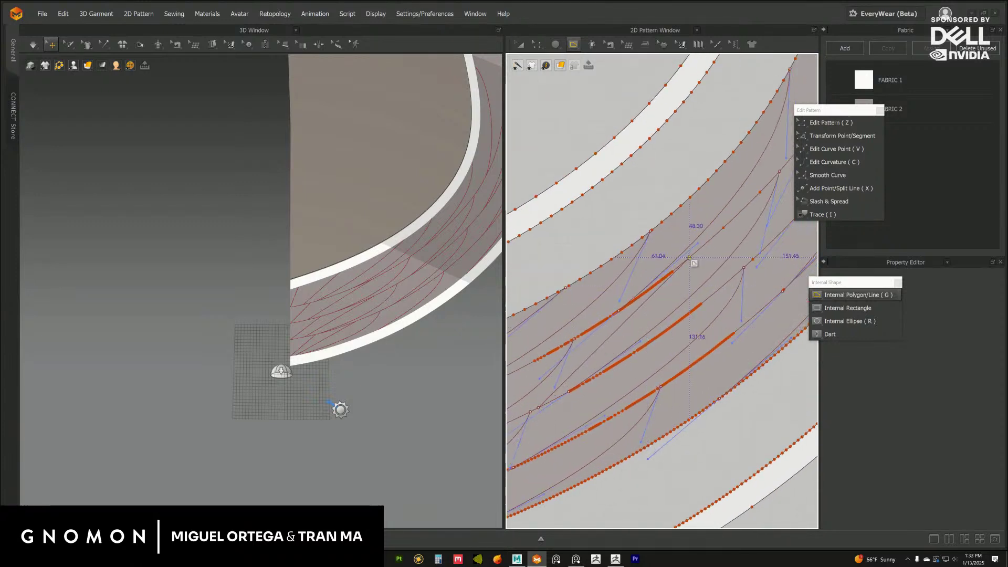
scroll(693, 268, "up", 1)
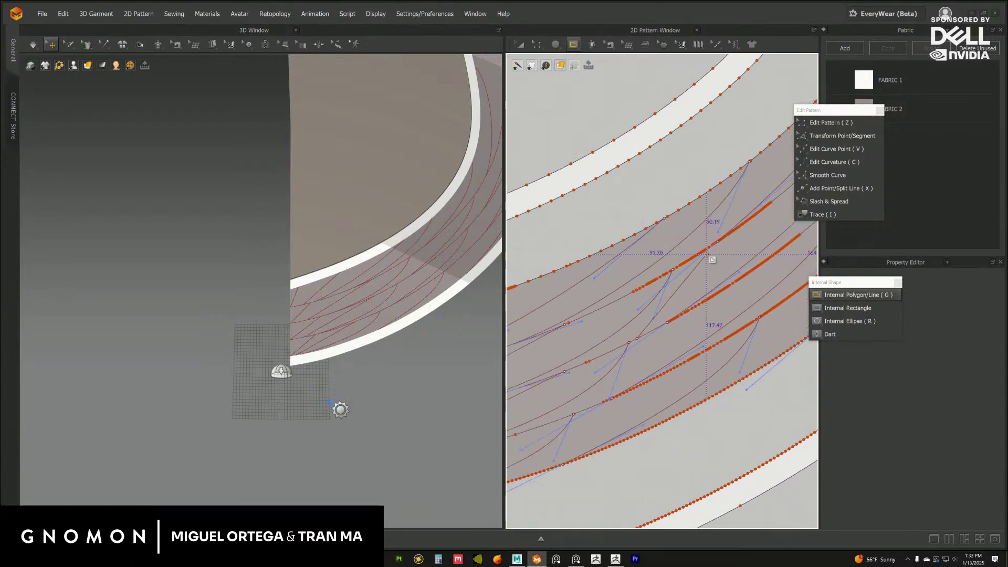
middle_click_drag(699, 259, 667, 280)
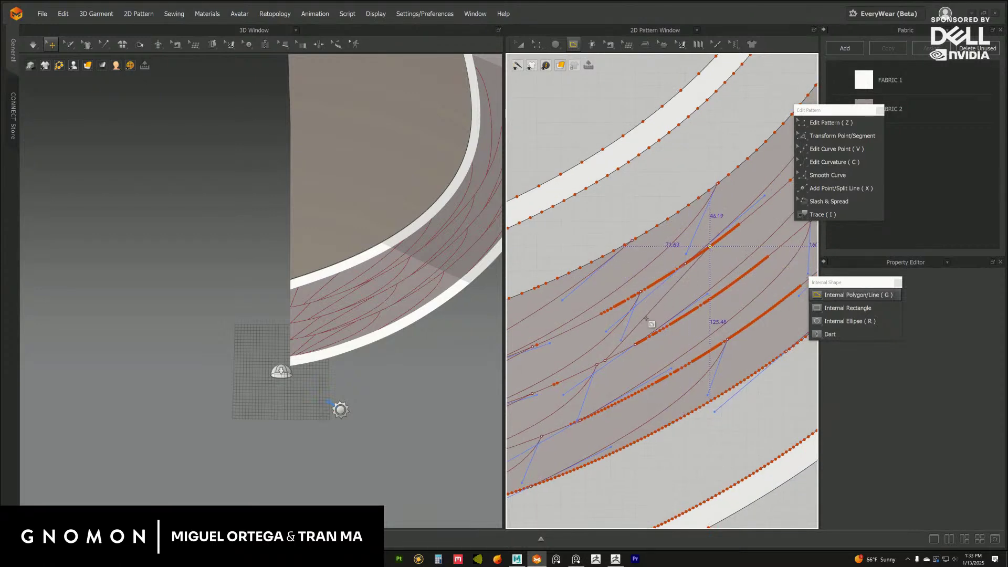
middle_click_drag(712, 272, 651, 329)
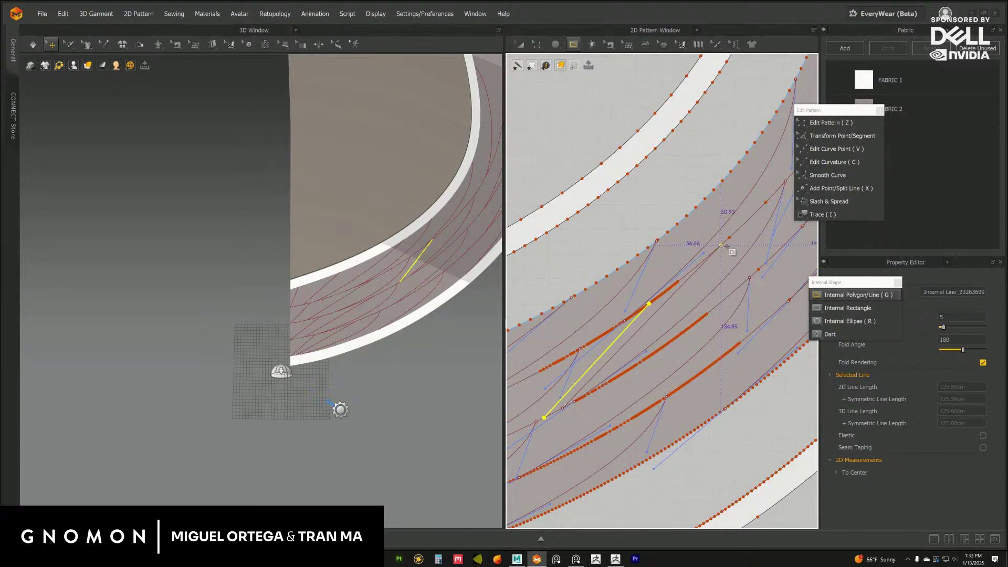
Slide the lower end of the first new diagonal toward the short end, lengthening the line to about 147 cm.
left_click(827, 123)
scroll(687, 262, "up", 5)
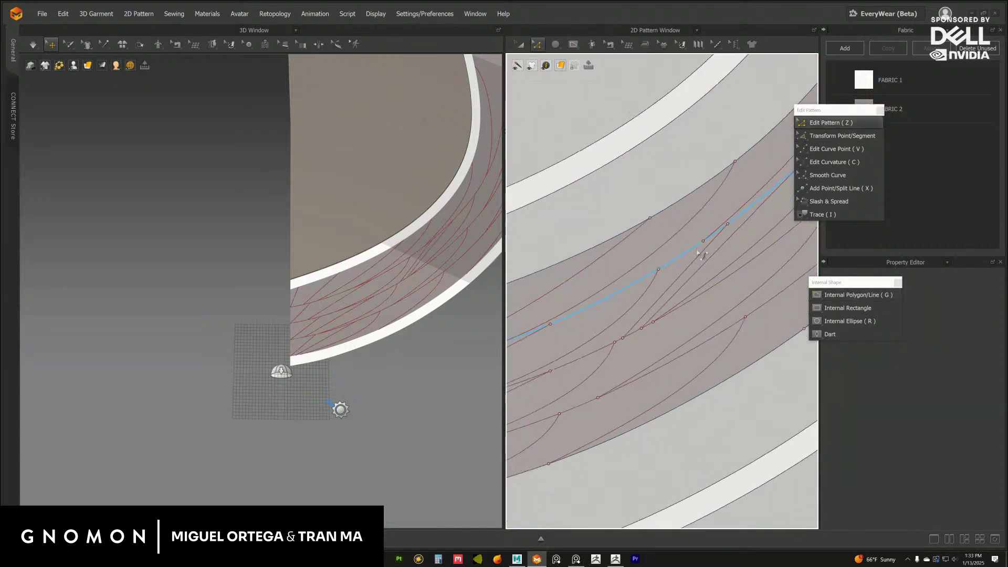
scroll(693, 312, "up", 2)
left_click_drag(692, 294, 651, 314)
scroll(637, 366, "down", 3)
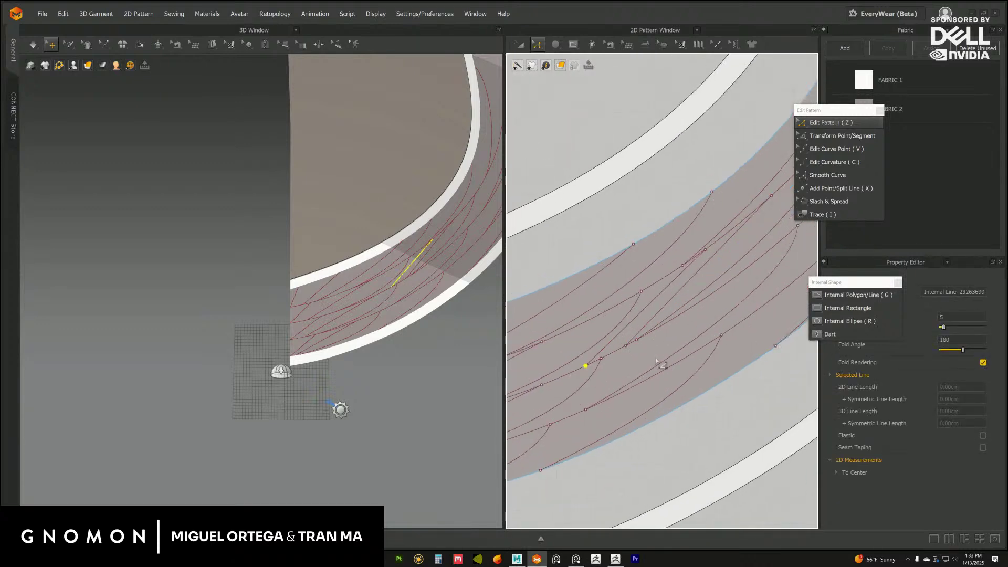
Lengthen the second new diagonal to about 223 cm by sliding both its ends outward along the curved lines.
left_click_drag(627, 348, 612, 354)
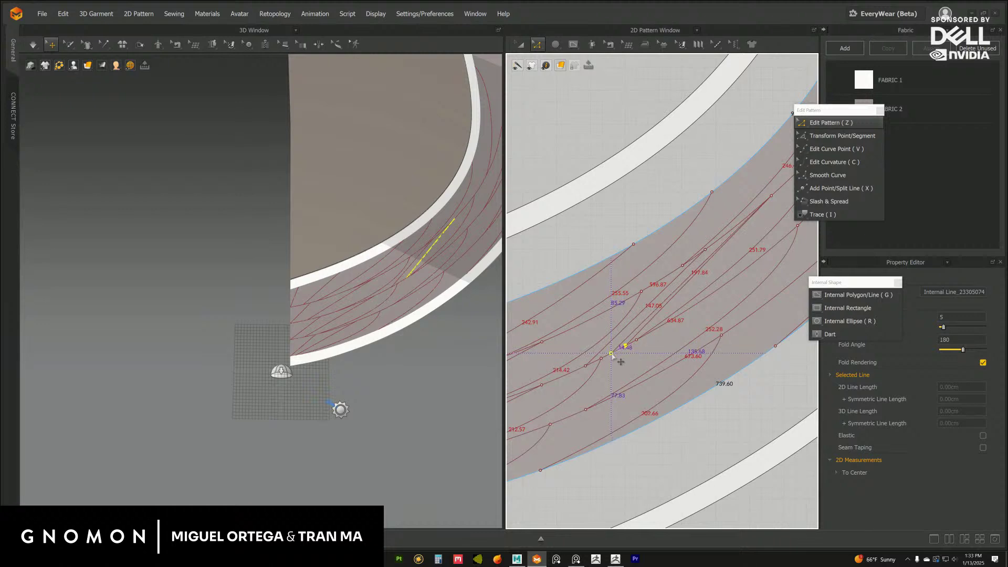
left_click(746, 435)
middle_click_drag(735, 309, 690, 373)
left_click_drag(727, 260, 748, 243)
middle_click_drag(641, 391, 678, 313)
left_click(682, 415)
Delete the shorter of the two straight diagonals in the band's bending section.
middle_click_drag(431, 343, 444, 351)
right_click_drag(442, 350, 450, 352)
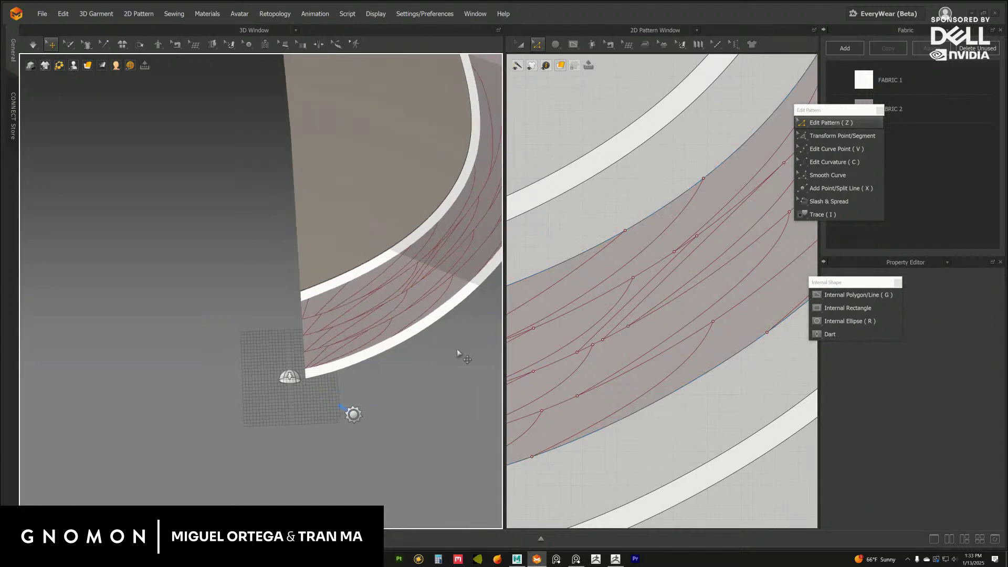
right_click_drag(653, 298, 687, 288)
left_click(687, 275)
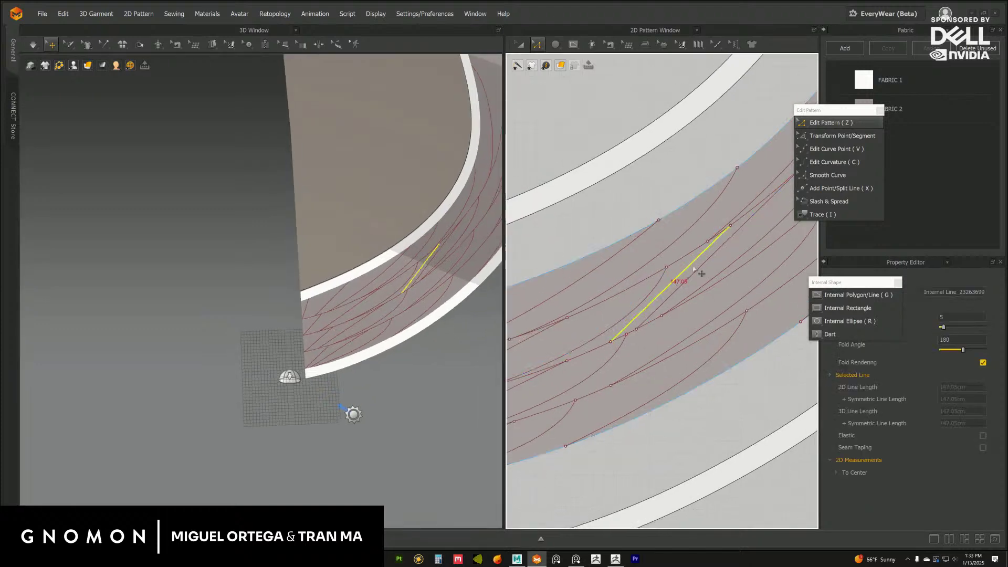
left_click(660, 423)
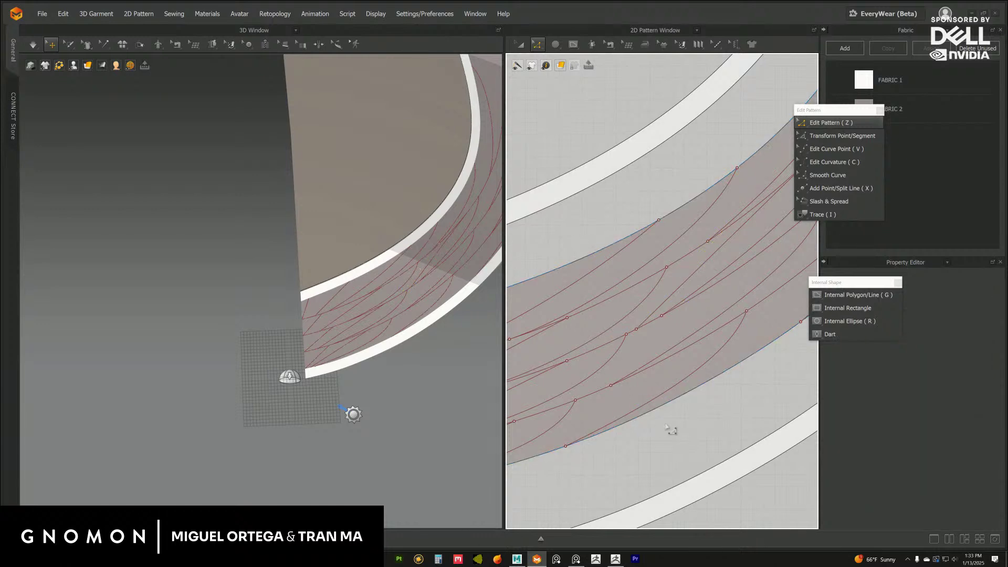
Delete the remaining straight 223 cm diagonal from the band's bending section.
scroll(630, 404, "up", 4)
middle_click_drag(624, 399, 618, 397)
right_click_drag(452, 361, 431, 363)
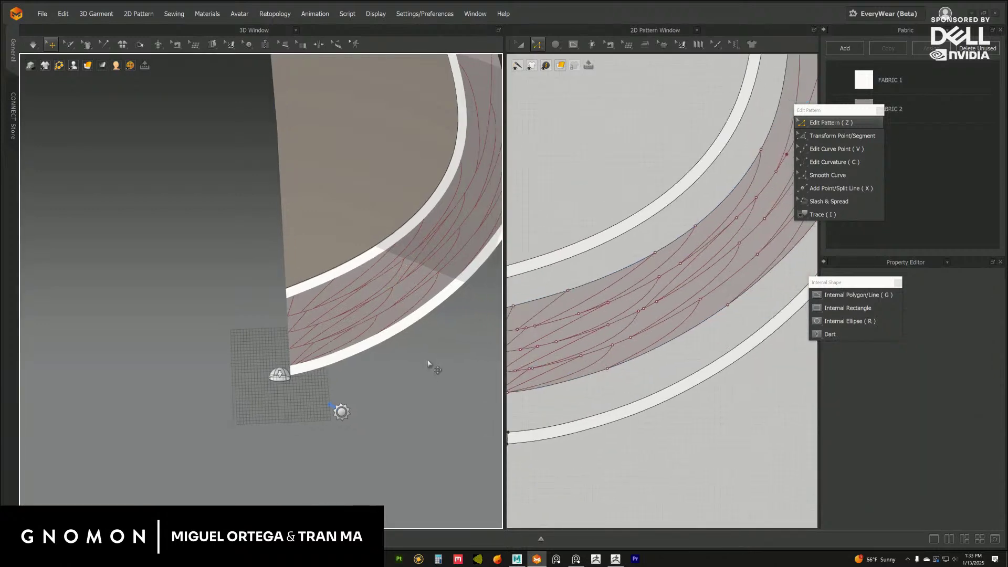
middle_click_drag(430, 359, 442, 388)
scroll(662, 296, "down", 2)
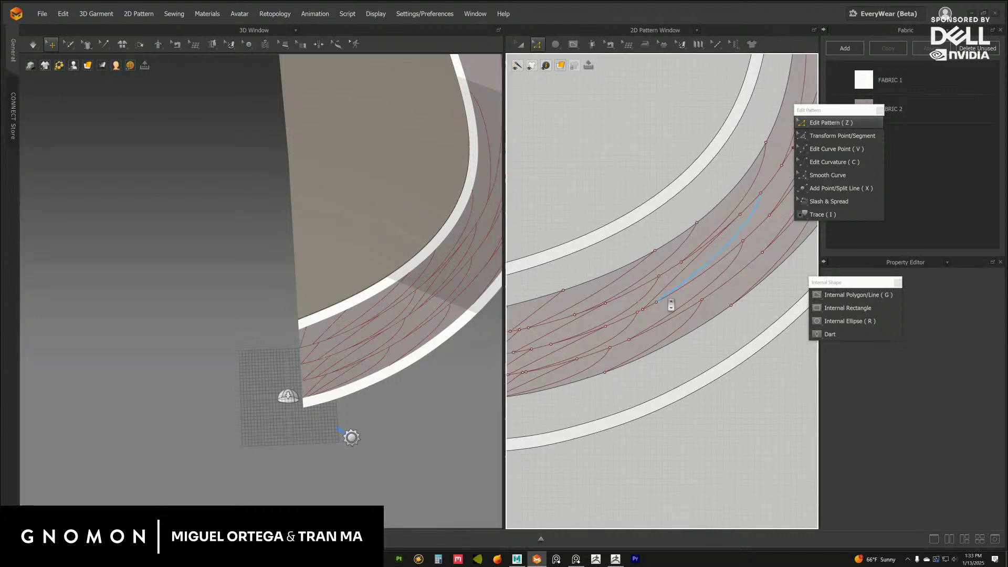
left_click(694, 267)
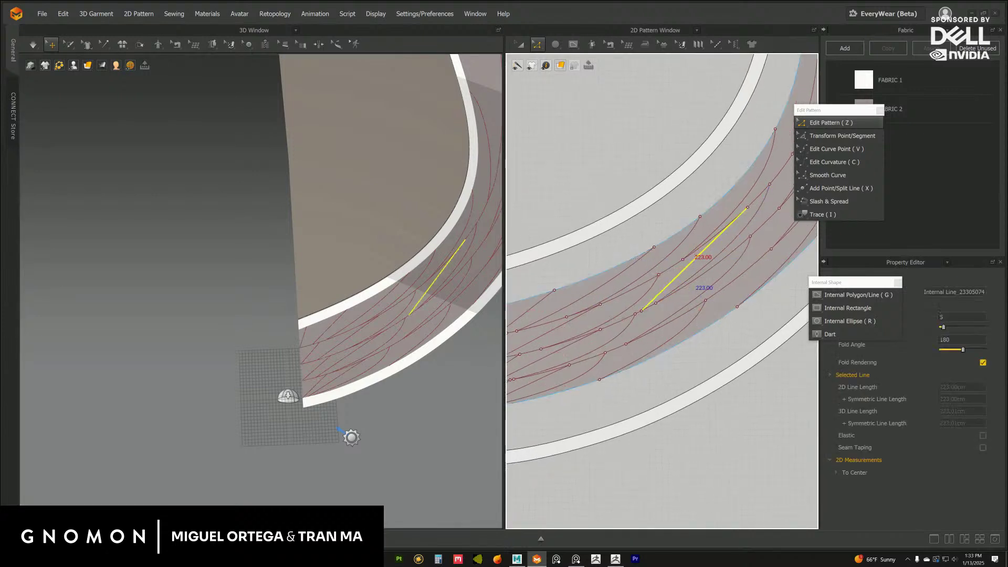
key("Delete")
Draw a straight internal line about 225 cm long from the band's lower edge to the lowest curved line near the straight vertical edge.
middle_click_drag(695, 285, 619, 365)
scroll(674, 299, "up", 1)
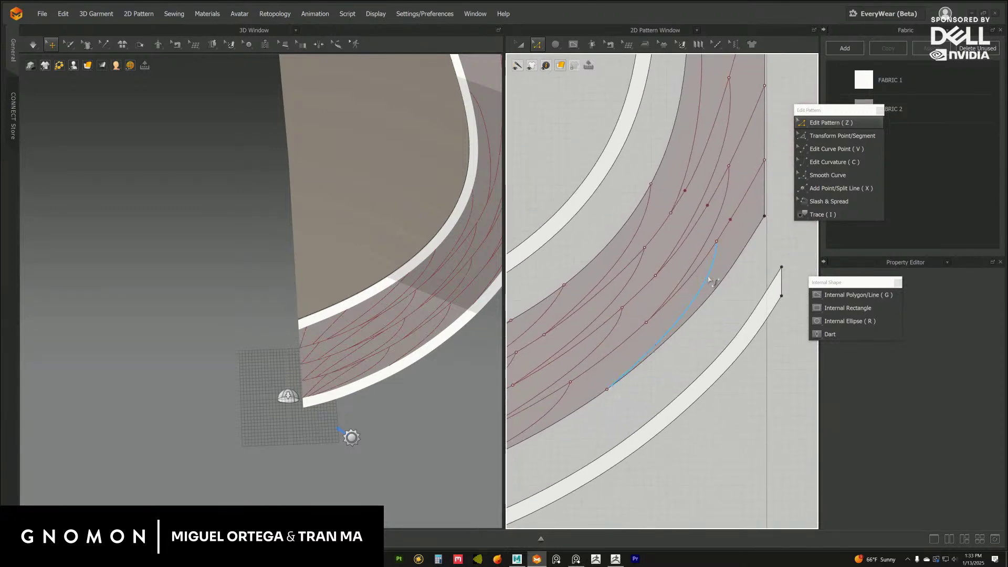
middle_click_drag(702, 281, 697, 276)
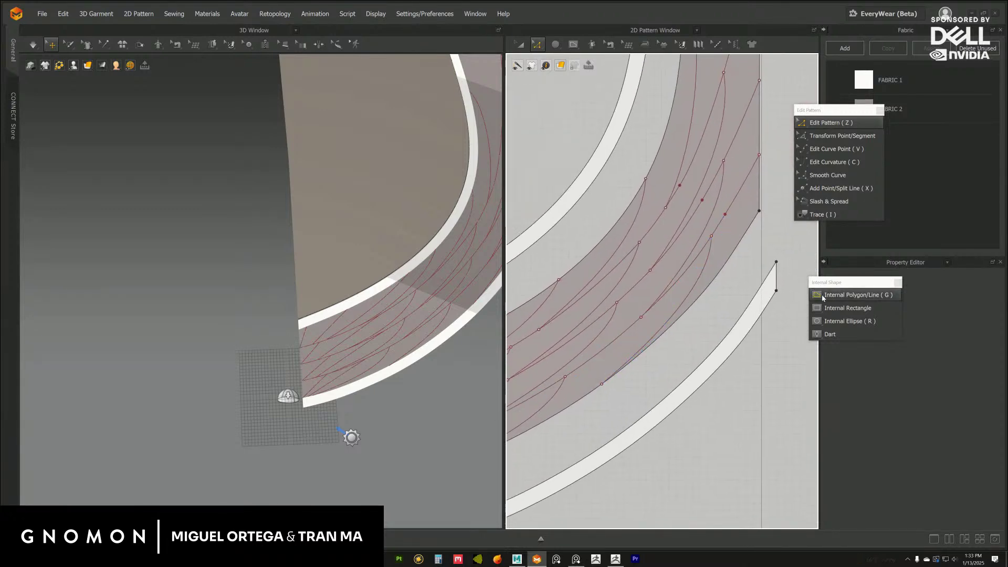
key("g")
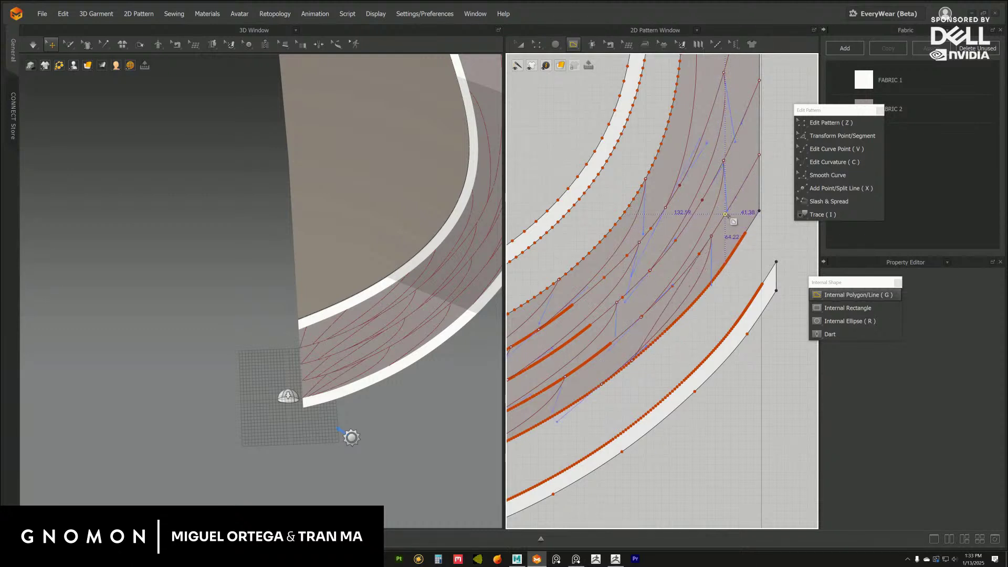
middle_click_drag(715, 249, 718, 257)
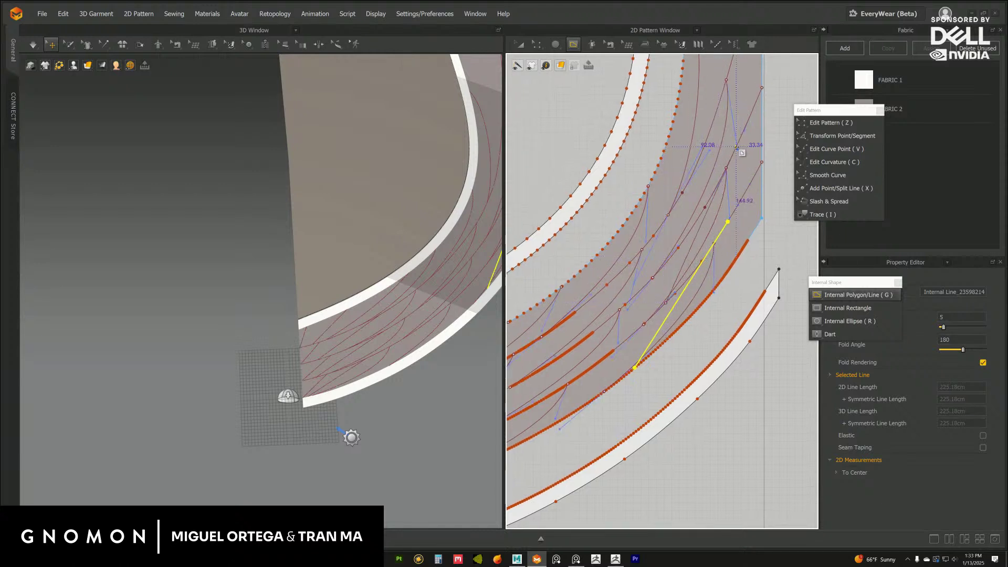
Draw two more straight diagonals in the rows above near the vertical edge, about 229 cm and 267 cm long.
double_click(666, 303)
left_click(679, 247)
middle_click_drag(736, 105, 703, 225)
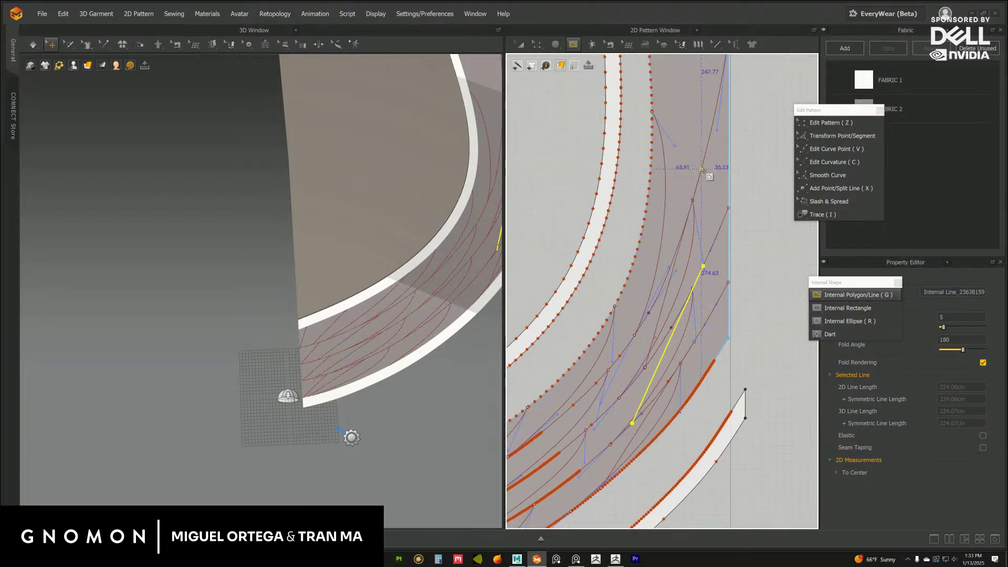
key("ctrl+z")
Bend the lowest new diagonal outward toward the lower edge with Edit Pattern, forming a curve about 231 cm long.
left_click(829, 122)
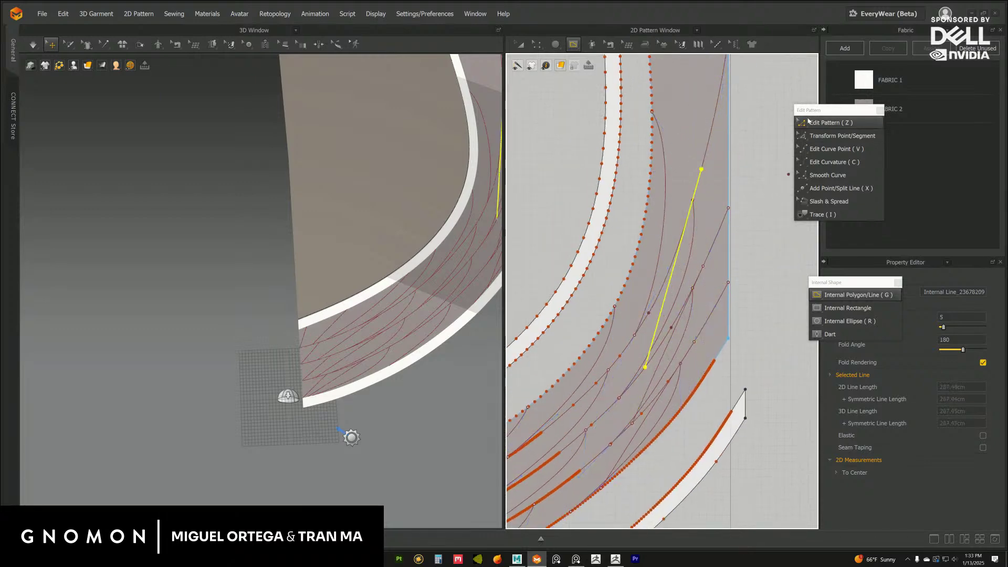
scroll(678, 291, "up", 5)
left_click_drag(671, 287, 698, 290)
left_click_drag(693, 356, 696, 358)
left_click(700, 360)
Bend the middle new diagonal outward into a curve matching the lines beside it.
middle_click_drag(747, 220, 720, 252)
left_click_drag(662, 279, 684, 268)
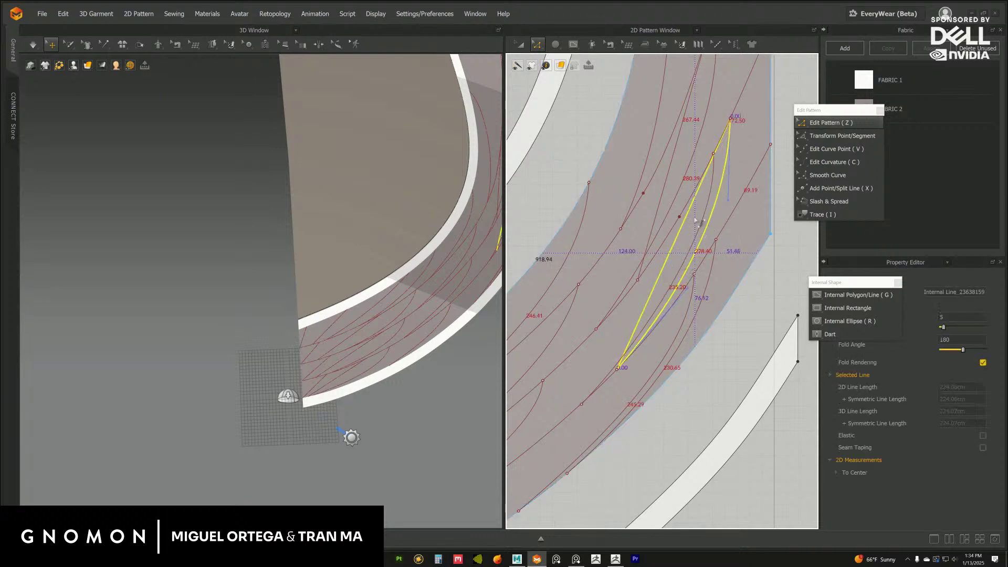
left_click_drag(696, 222, 697, 221)
middle_click_drag(696, 210, 691, 260)
Bend the uppermost new diagonal outward into a curve about 274 cm long.
middle_click_drag(687, 174, 685, 287)
left_click_drag(675, 295, 711, 278)
middle_click_drag(687, 274, 663, 143)
middle_click_drag(696, 239, 686, 336)
left_click(765, 266)
Slide the middle curve's upper end further along its row line and adjust its upper curve handle, making it about 240 cm long.
left_click_drag(688, 248, 694, 237)
middle_click_drag(680, 326, 715, 268)
left_click_drag(726, 260, 734, 262)
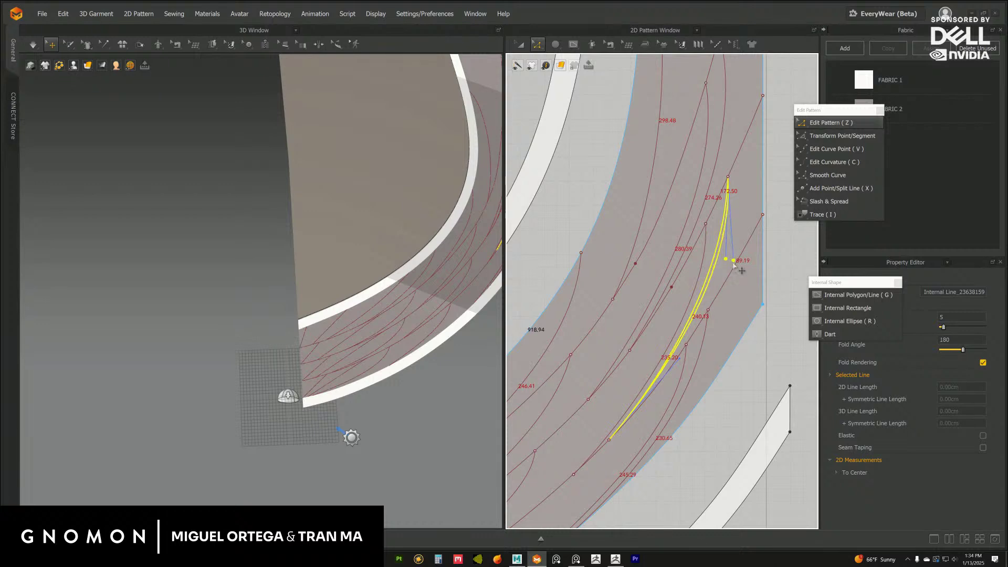
middle_click_drag(714, 300, 724, 227)
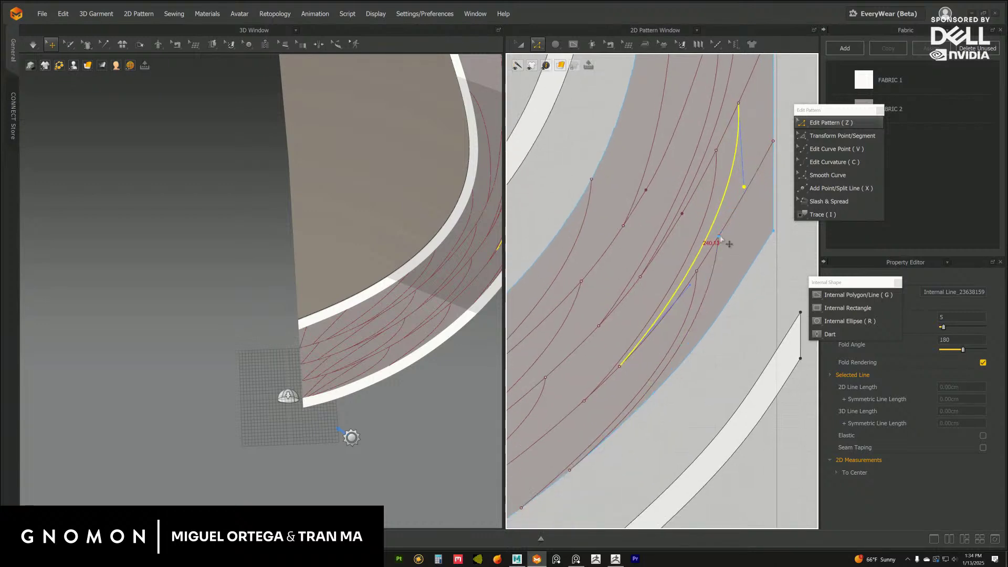
Slide the lowest curve's upper end further along its row line and shift its upper curve handle, making it about 241 cm long.
left_click(738, 327)
left_click(719, 239)
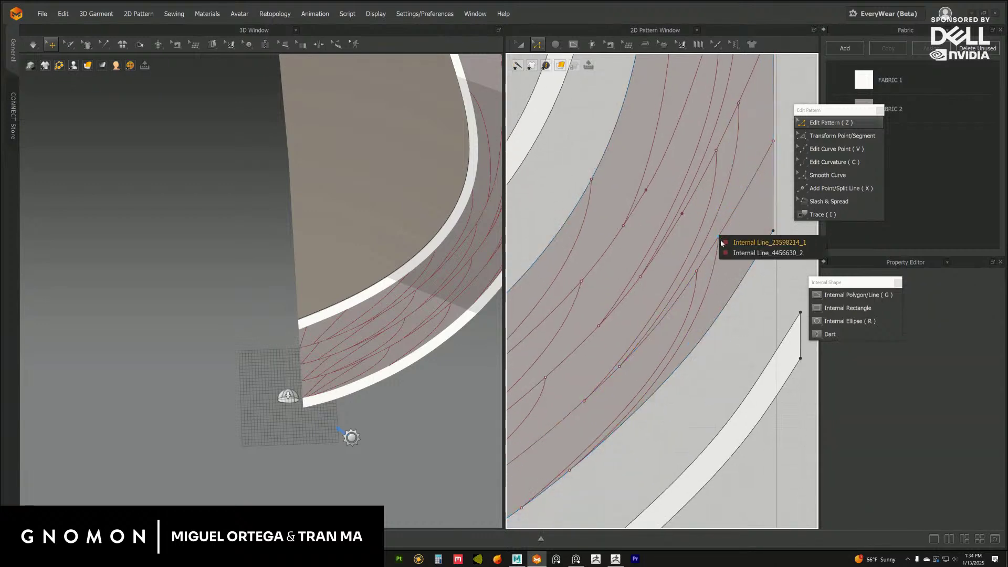
left_click(722, 282)
left_click(718, 237)
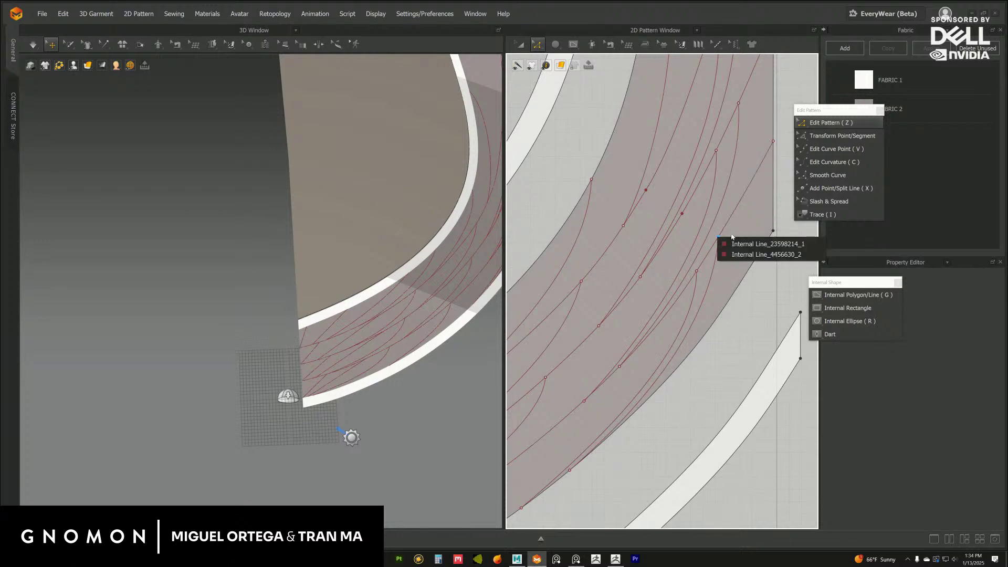
left_click(722, 246)
left_click_drag(718, 237, 726, 229)
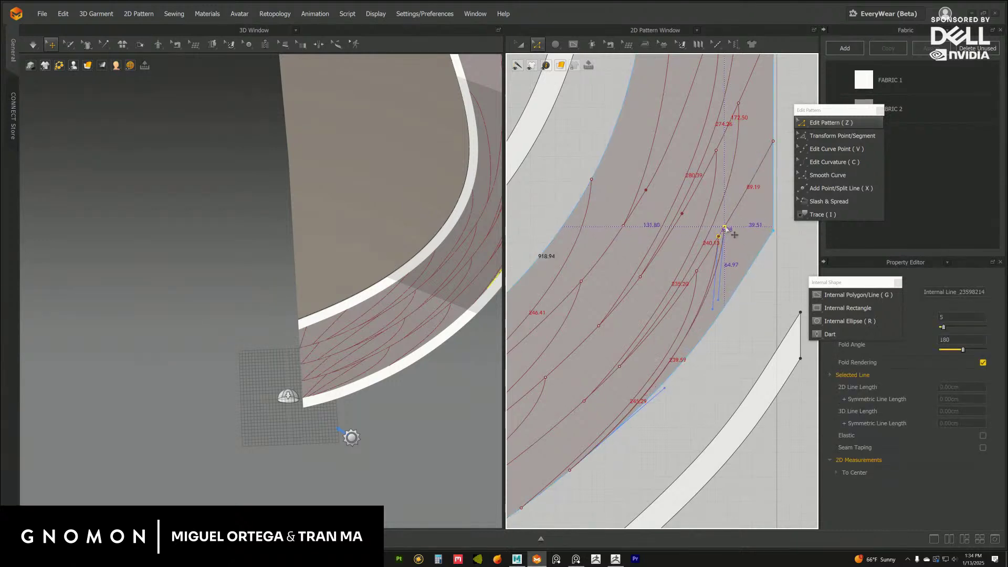
left_click_drag(722, 311, 726, 304)
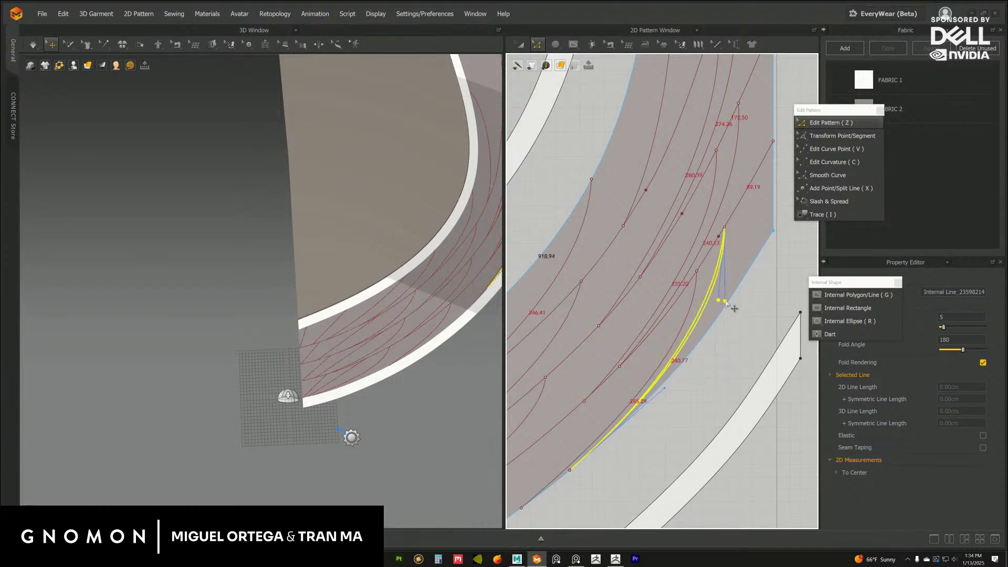
Draw a straight internal line about 306 cm long from the uppermost row line to the band's inner edge near the chamfered end.
scroll(737, 349, "down", 2)
middle_click_drag(724, 319, 738, 338)
left_click(739, 338)
middle_click_drag(713, 251, 709, 364)
scroll(711, 284, "down", 3)
middle_click_drag(711, 285, 756, 250)
scroll(741, 294, "up", 4)
middle_click_drag(739, 300, 744, 165)
middle_click_drag(726, 255, 728, 318)
middle_click_drag(739, 254, 700, 326)
middle_click_drag(704, 263, 683, 451)
key("g")
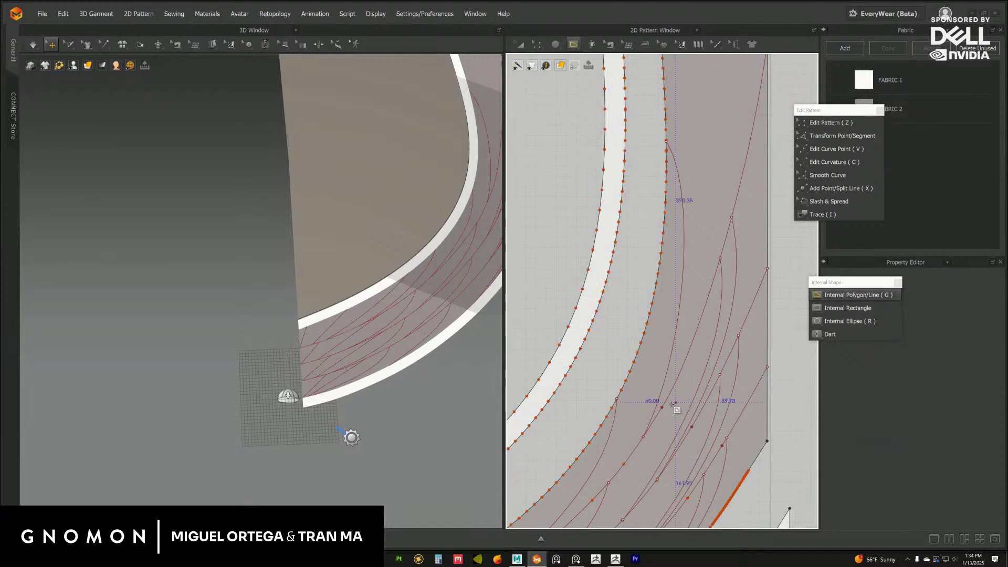
left_click(662, 407)
middle_click_drag(711, 186, 707, 243)
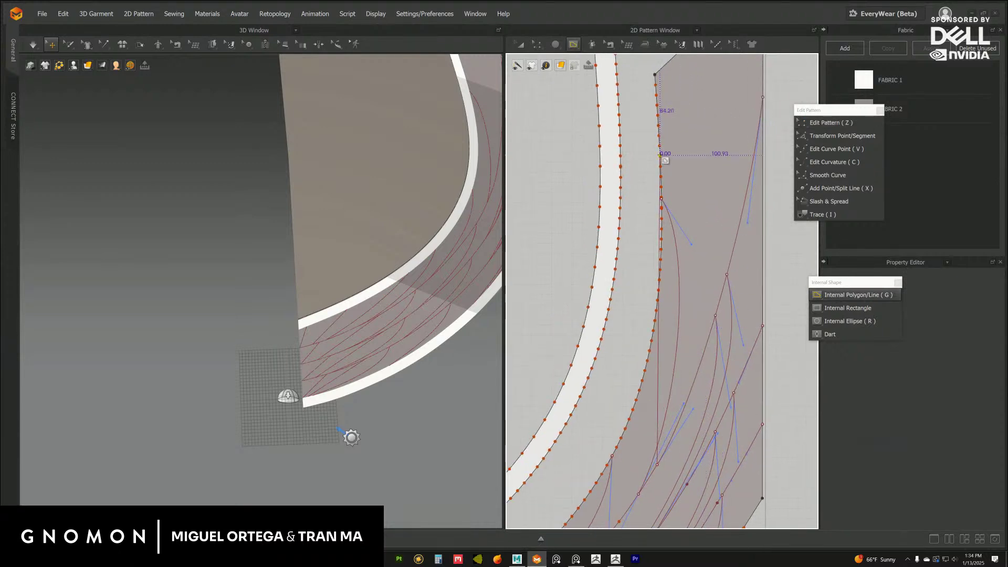
key("Return")
Bend the new line outward with Edit Curvature so it arcs beside the neighbouring inner-edge curve.
left_click(830, 123)
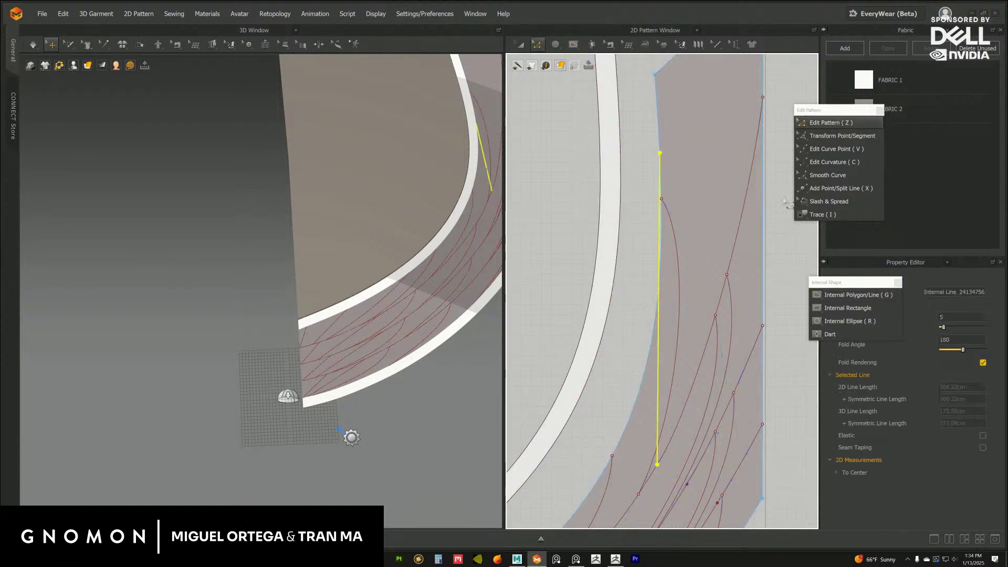
left_click(835, 162)
middle_click_drag(702, 254, 685, 224)
left_click(633, 247)
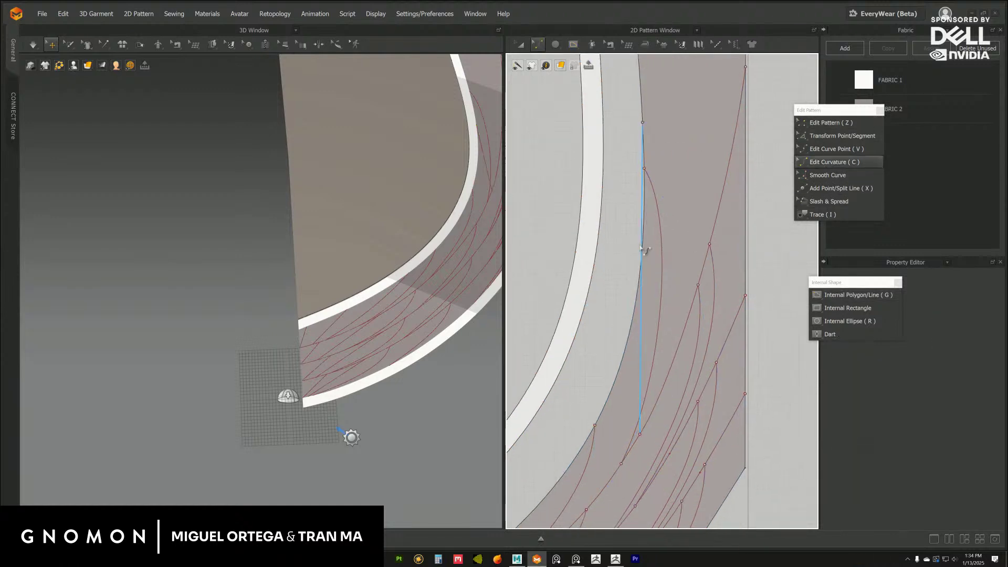
left_click_drag(641, 246, 669, 232)
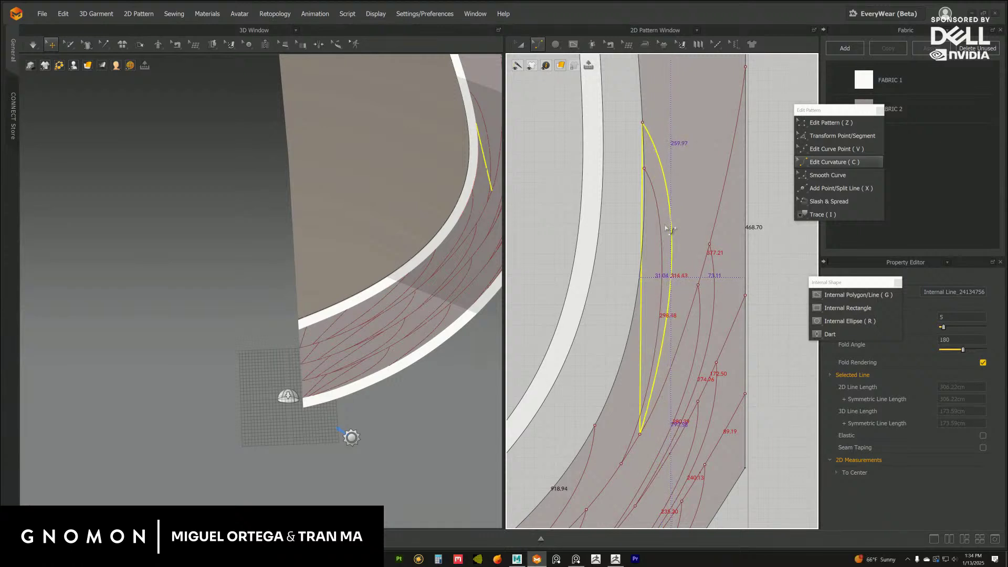
left_click(788, 243)
Fine-tune the new curve's upper end point along the band's inner edge with Edit Pattern.
scroll(742, 259, "down", 4)
middle_click_drag(700, 216, 704, 238)
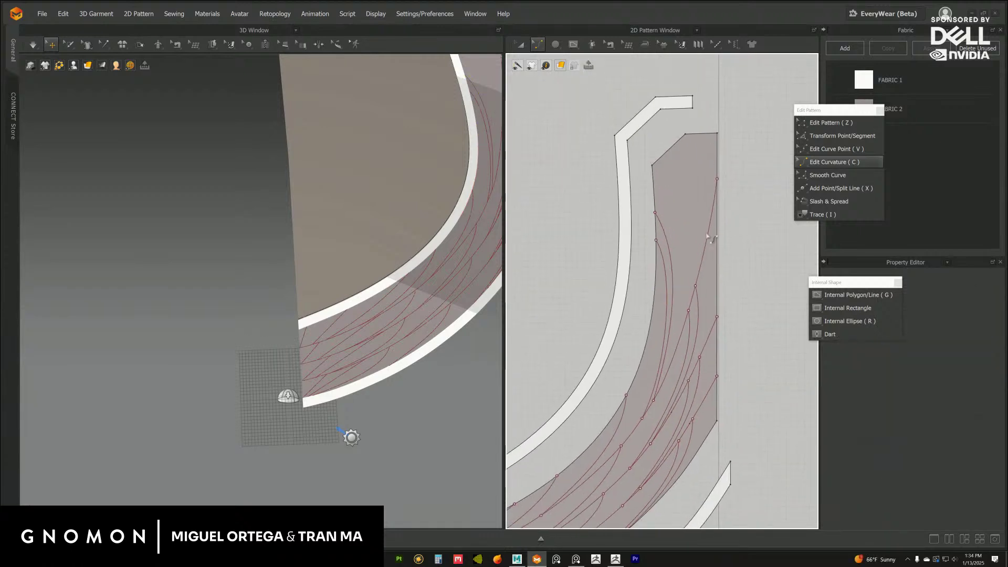
left_click(829, 122)
scroll(765, 222, "up", 2)
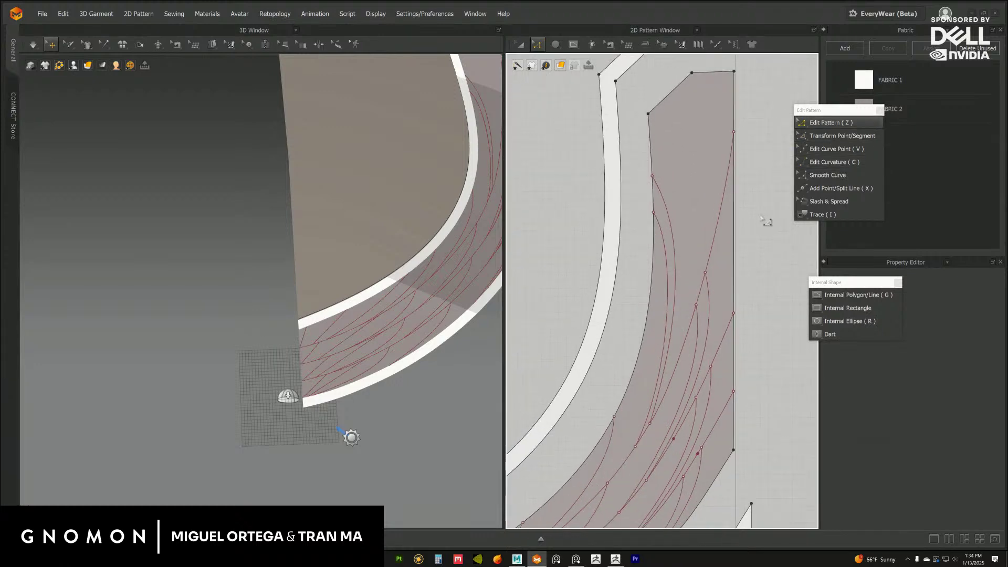
left_click_drag(654, 178, 652, 179)
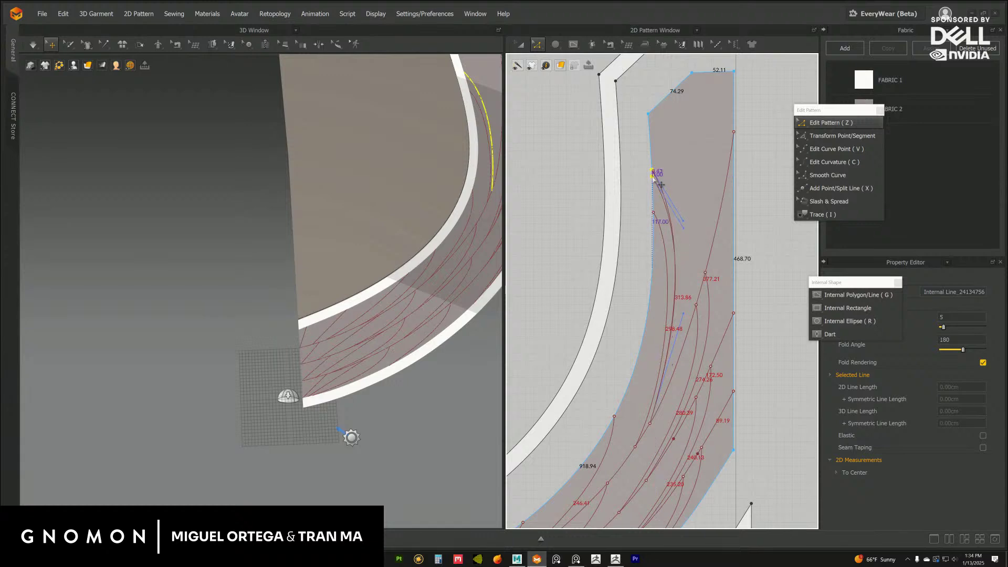
left_click(743, 303)
scroll(703, 196, "down", 2)
scroll(694, 211, "up", 2)
mouse_move(691, 302)
middle_mouse_down()
mouse_move(694, 212)
mouse_move(688, 320)
middle_mouse_up()
scroll(688, 320, "down", 2)
scroll(703, 264, "up", 2)
middle_click_drag(703, 265, 695, 284)
left_click(668, 164)
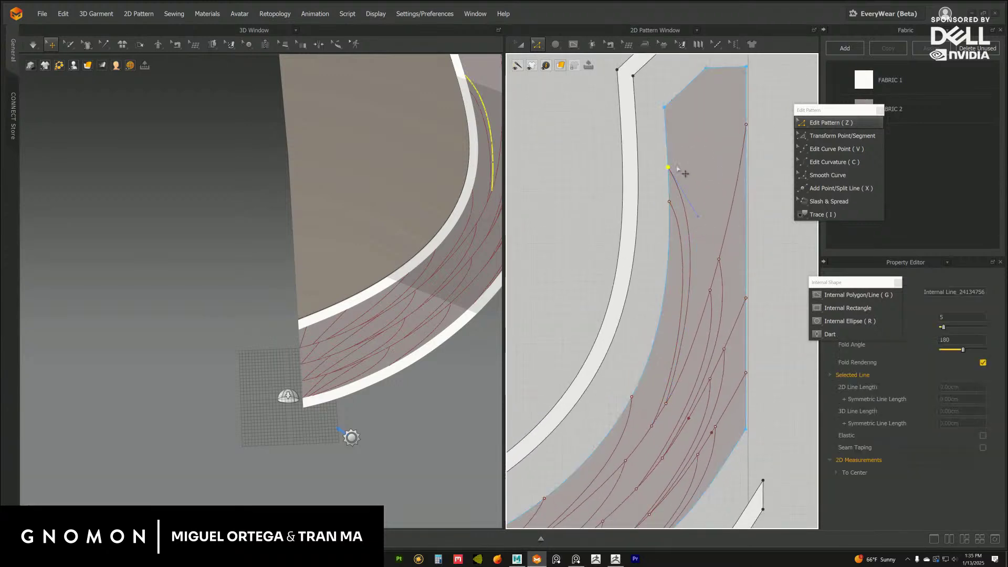
middle_click_drag(685, 332, 694, 227)
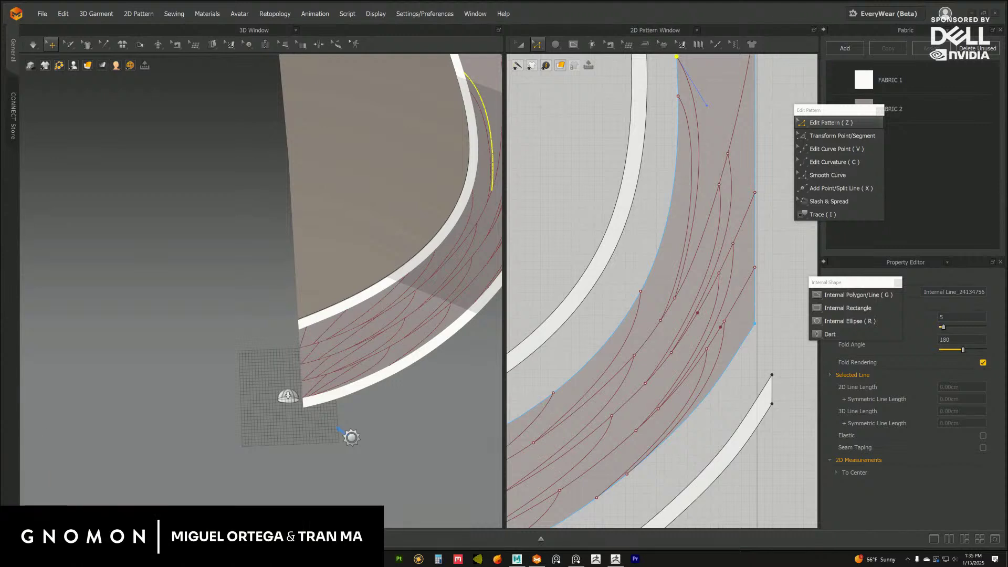
mouse_move(704, 204)
middle_mouse_down()
mouse_move(718, 217)
mouse_move(719, 194)
mouse_move(709, 192)
middle_mouse_up()
left_click(786, 240)
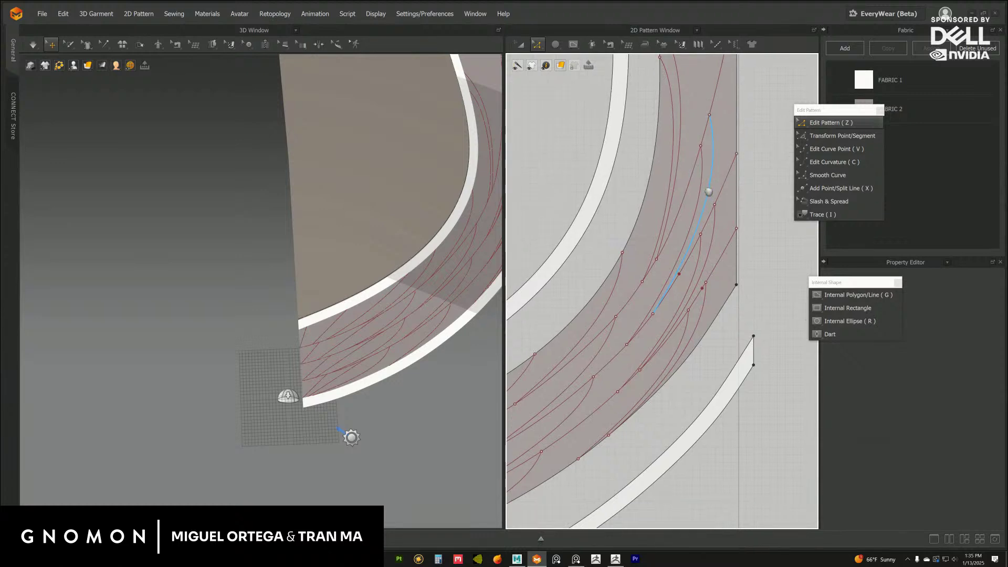
Slide the upper ends of the middle and uppermost diagonal curves further along their row lines, making the middle one about 248 cm long.
scroll(709, 191, "up", 1)
left_click_drag(696, 212, 698, 203)
middle_click_drag(700, 139, 689, 274)
left_click_drag(680, 231, 681, 208)
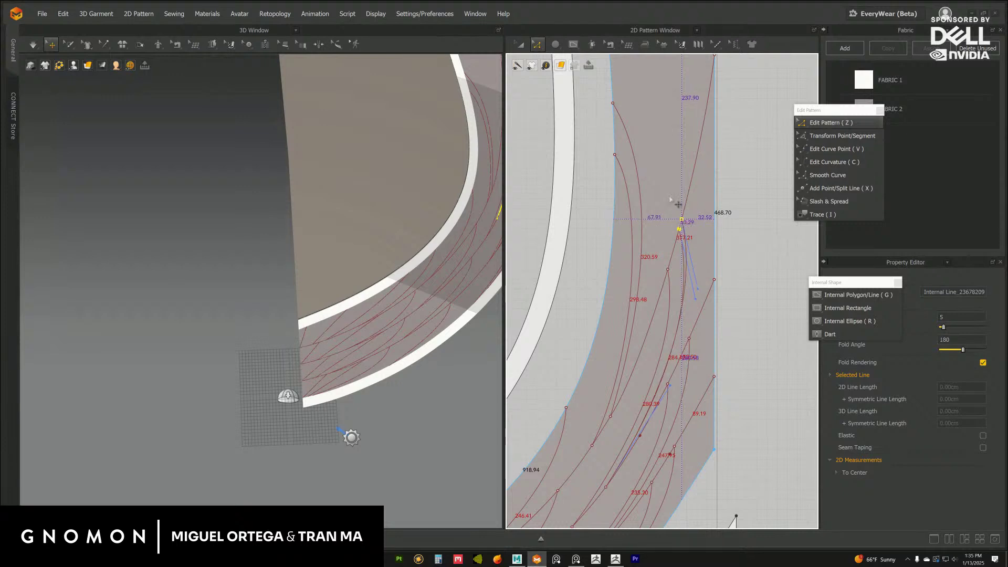
Slide the inner-edge curve's upper end further toward the chamfered corner and check the line pattern on the 3D garment.
middle_click_drag(631, 107, 657, 178)
left_click_drag(639, 175, 640, 165)
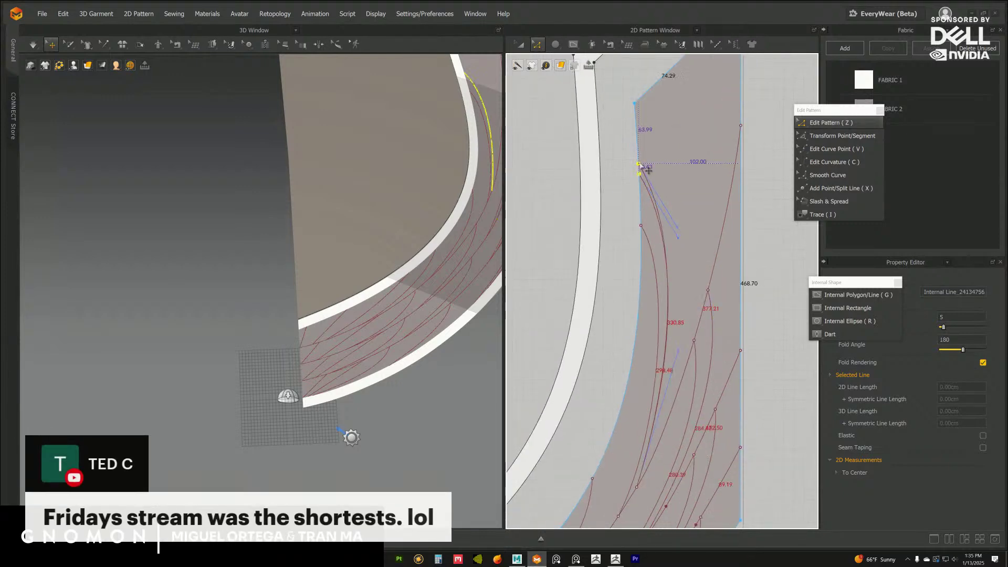
left_click(769, 250)
scroll(523, 311, "down", 5)
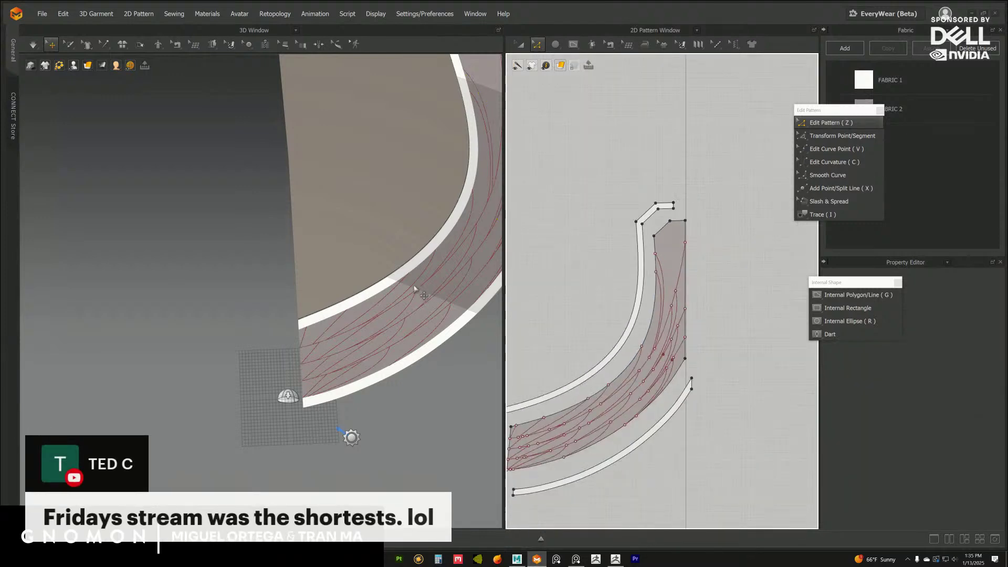
middle_click_drag(420, 292, 380, 286)
scroll(399, 283, "down", 3)
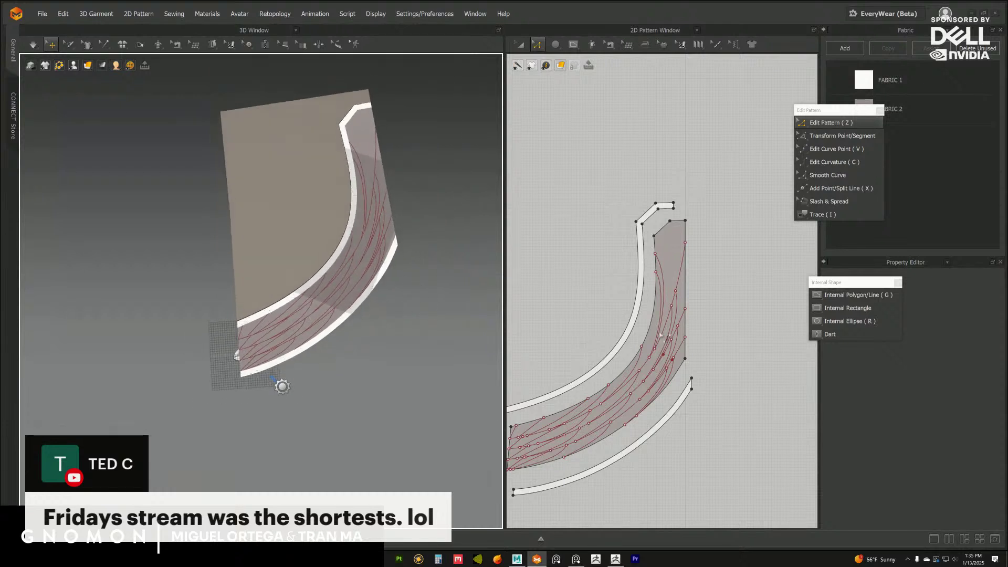
Extend the upper ends of the inner-edge curve and the uppermost diagonal curve, making them about 339 cm and 299 cm long.
scroll(706, 310, "up", 3)
scroll(698, 263, "up", 2)
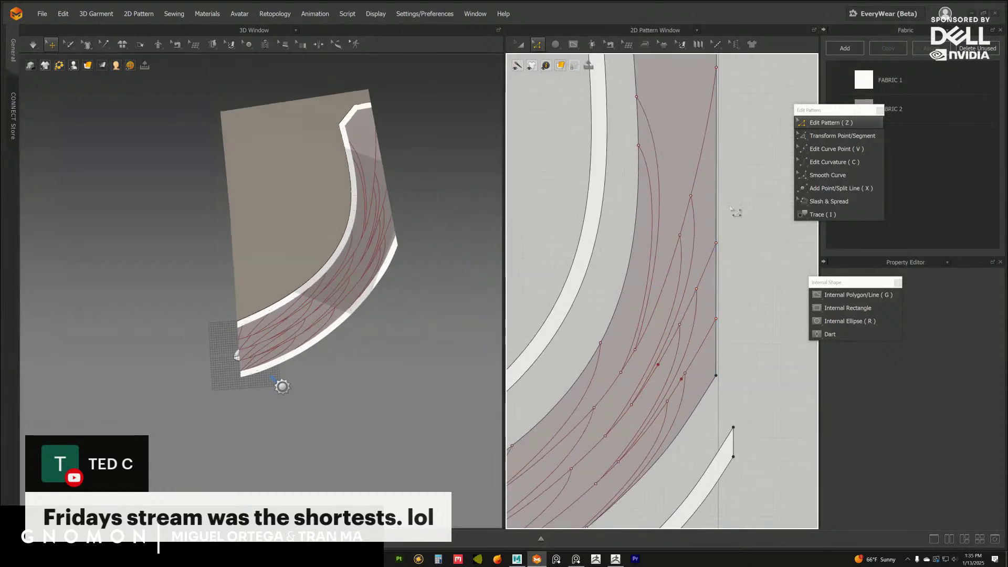
scroll(682, 189, "up", 1)
left_click(650, 147)
left_click(760, 261)
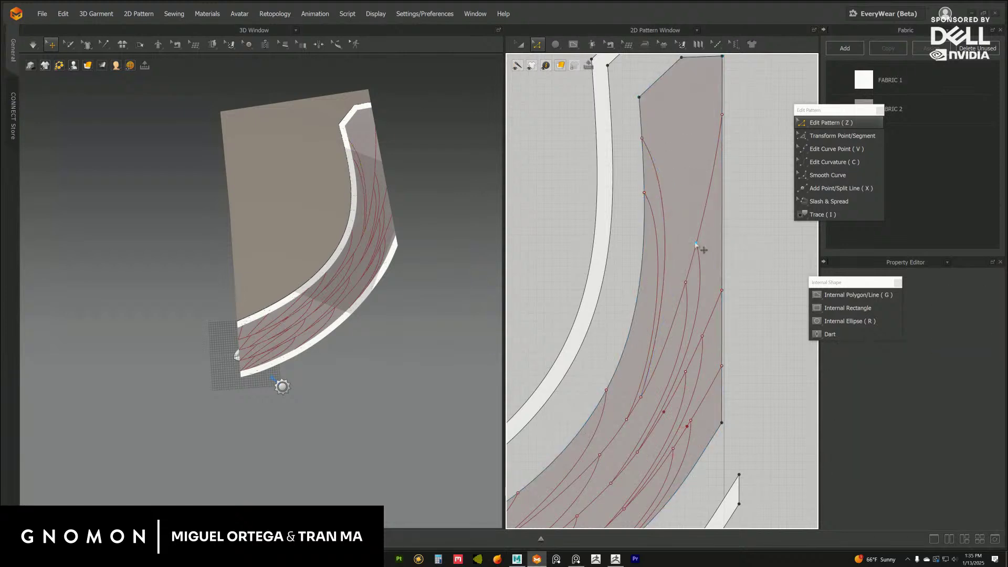
middle_click_drag(697, 245, 700, 203)
left_click(699, 200)
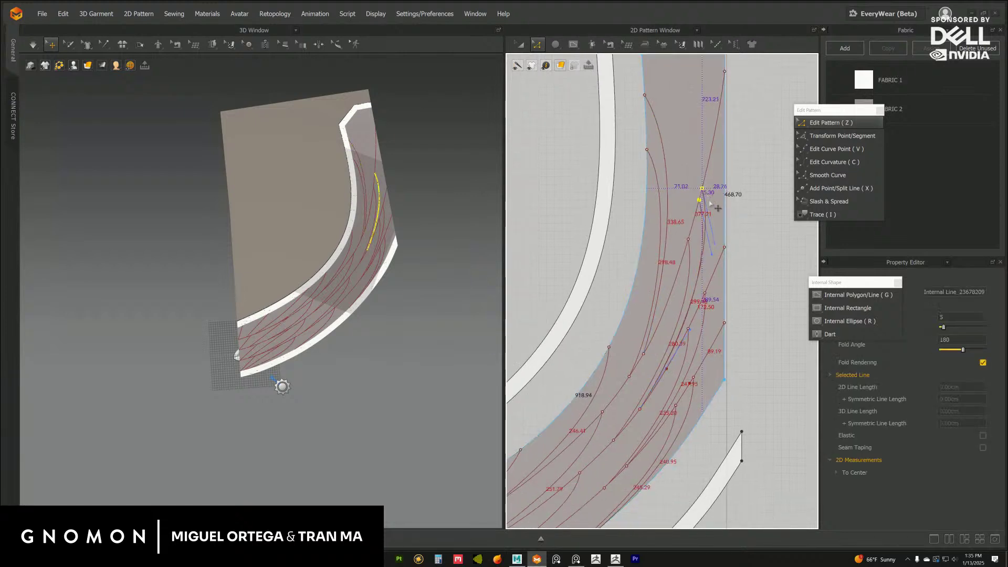
left_click(749, 300)
Pull the inner-edge curve's lower handle outward to widen its bend, making it about 341 cm long.
middle_click_drag(686, 320, 728, 224)
middle_click_drag(627, 282, 679, 230)
scroll(336, 299, "up", 3)
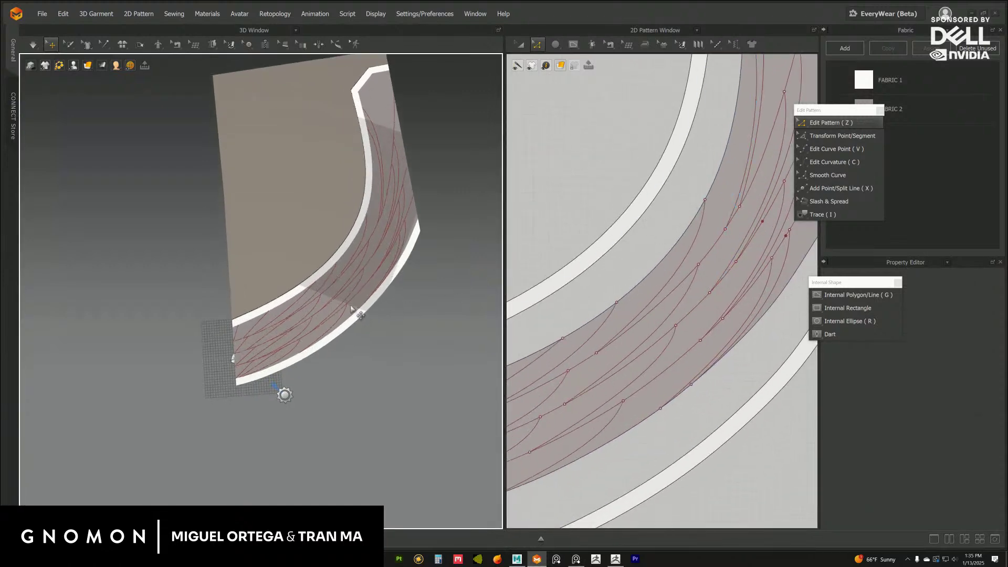
right_click_drag(794, 262, 716, 259)
left_click(706, 258)
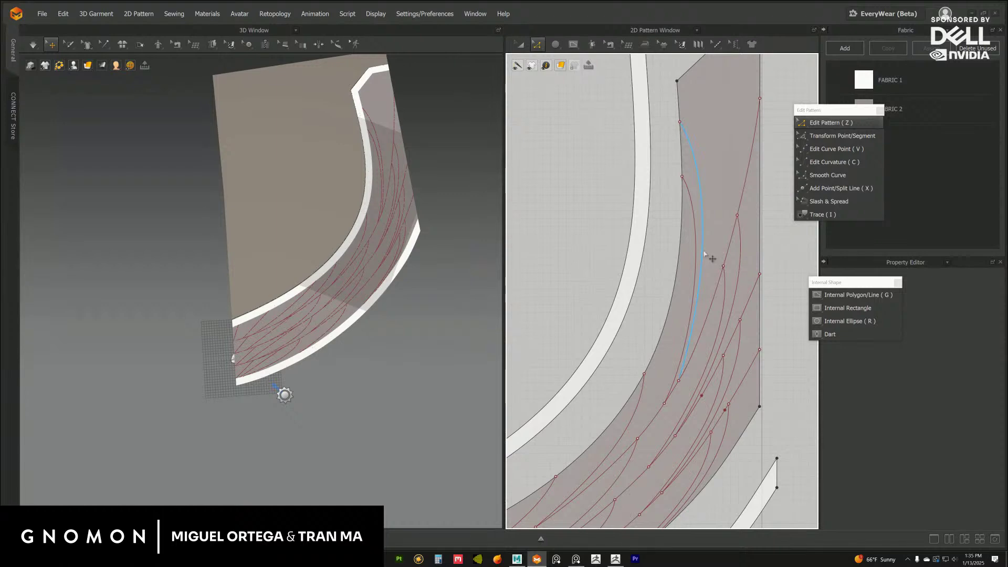
left_click_drag(713, 274, 720, 279)
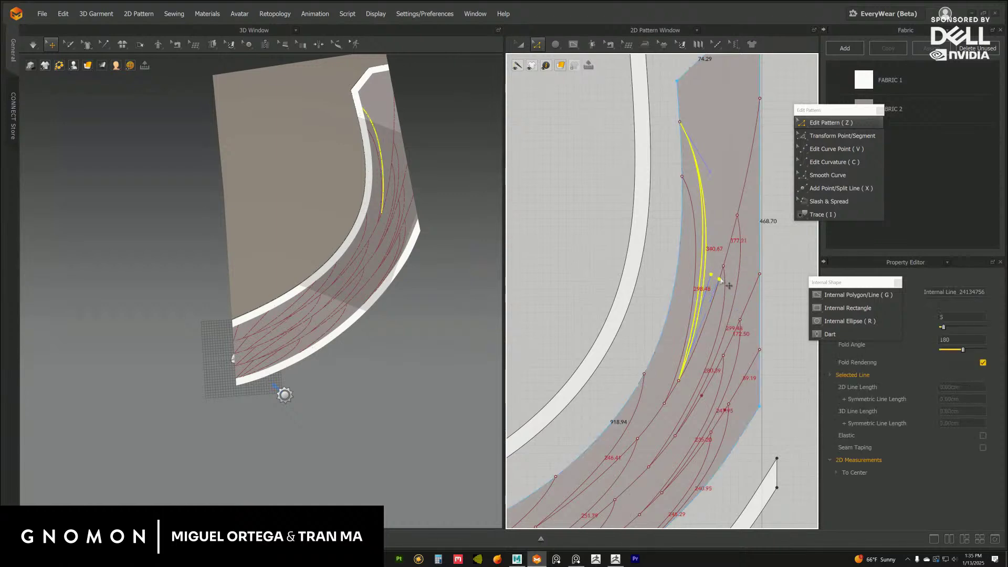
left_click(789, 334)
Check the curves in the 3D view and save the project.
middle_click_drag(761, 309, 742, 365)
middle_click_drag(742, 294, 738, 257)
middle_click_drag(359, 229, 405, 203)
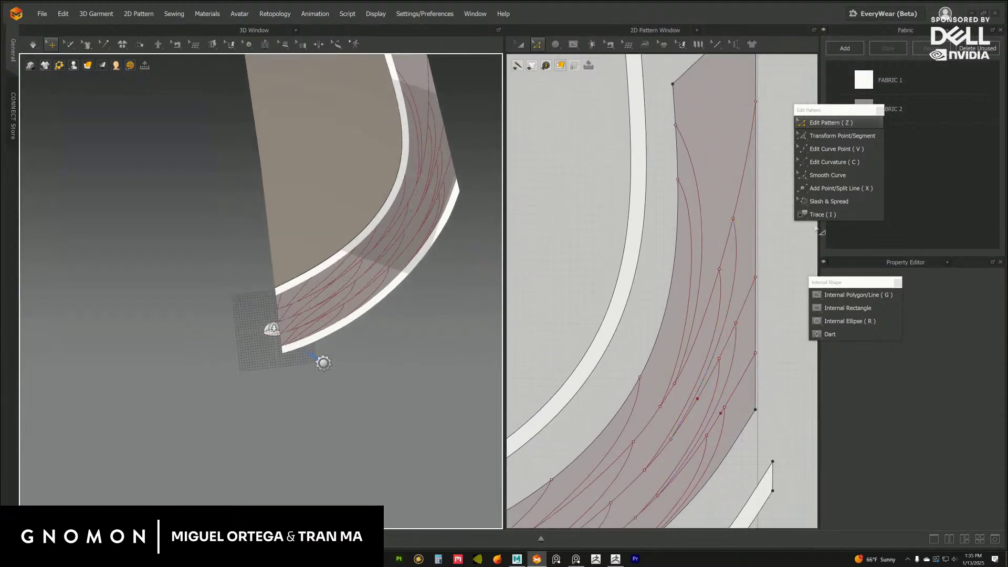
left_click(852, 298)
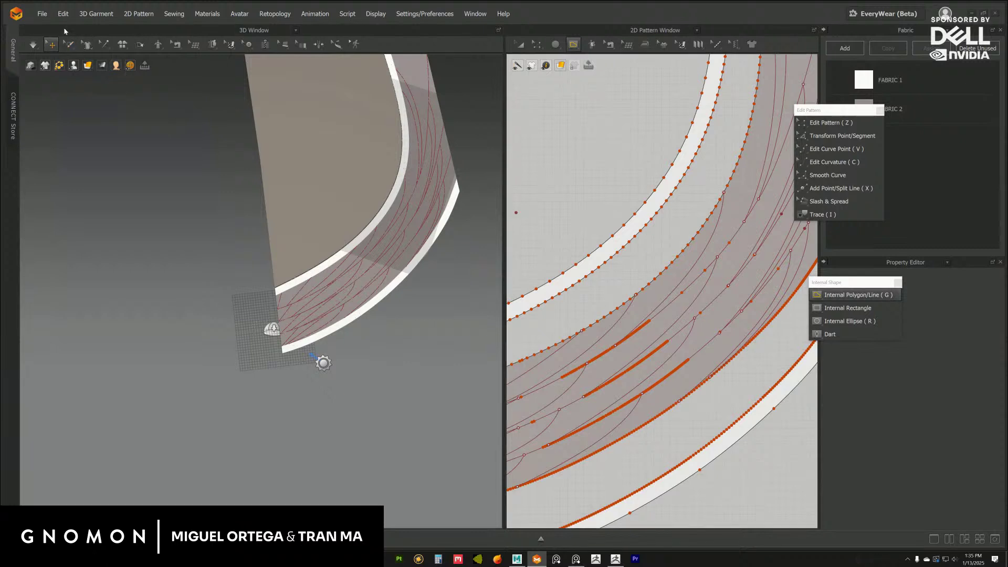
left_click(36, 16)
left_click(61, 71)
Draw three straight diagonal internal lines across the band's middle rows, starting at the inner edge, about 233, 216 and 211 cm long.
middle_click_drag(697, 313, 664, 342)
left_click(615, 350)
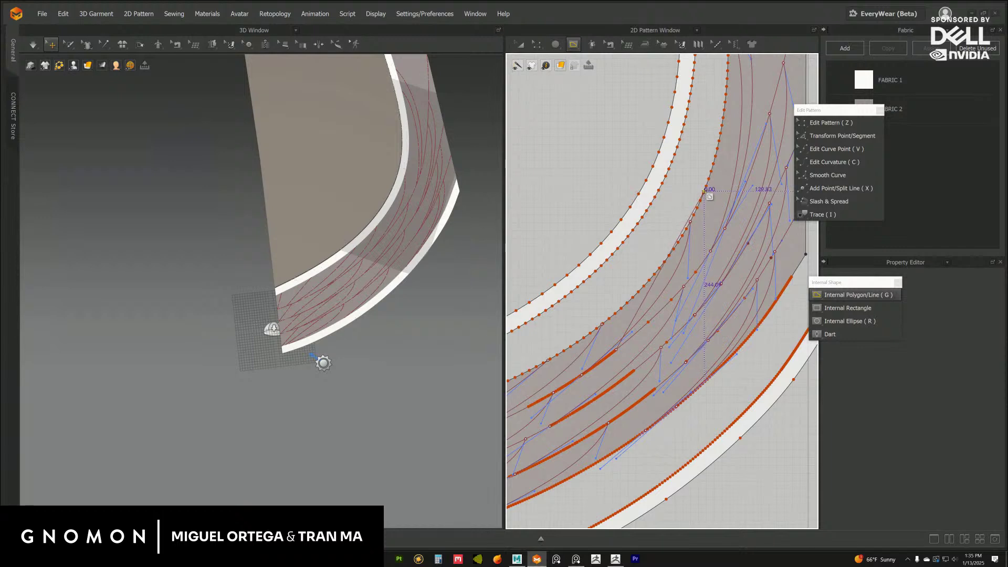
double_click(616, 350)
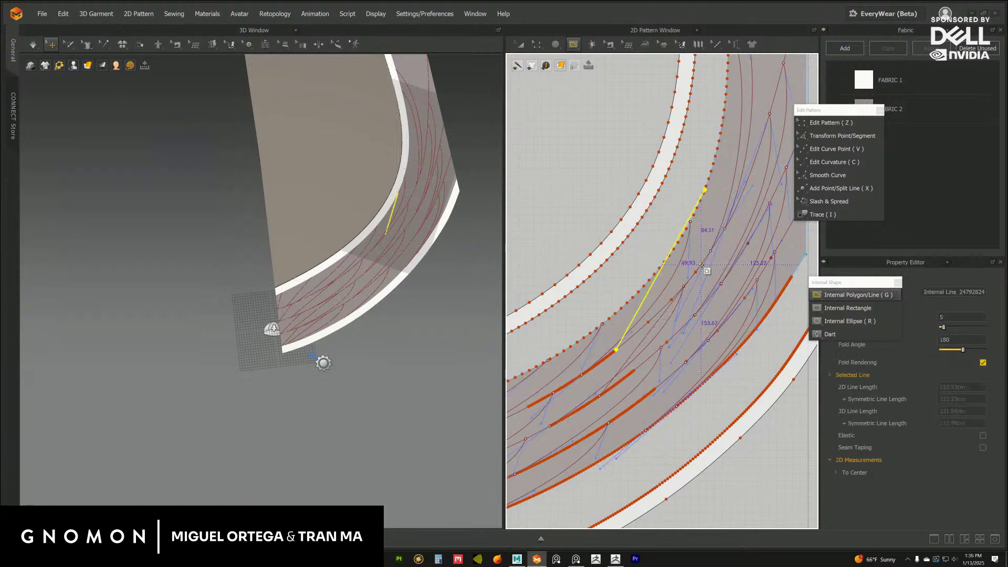
double_click(600, 396)
middle_click_drag(629, 387, 674, 307)
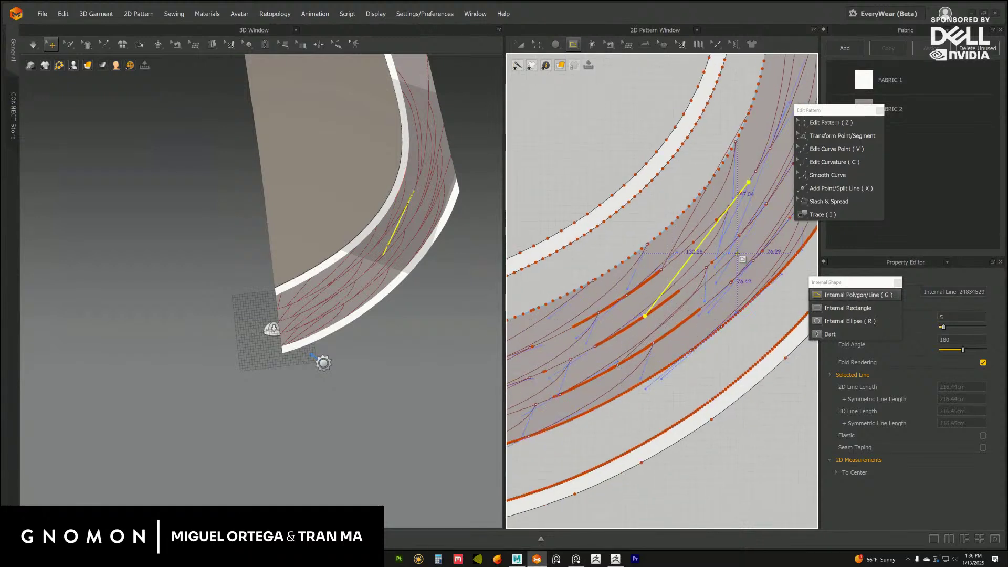
double_click(614, 398)
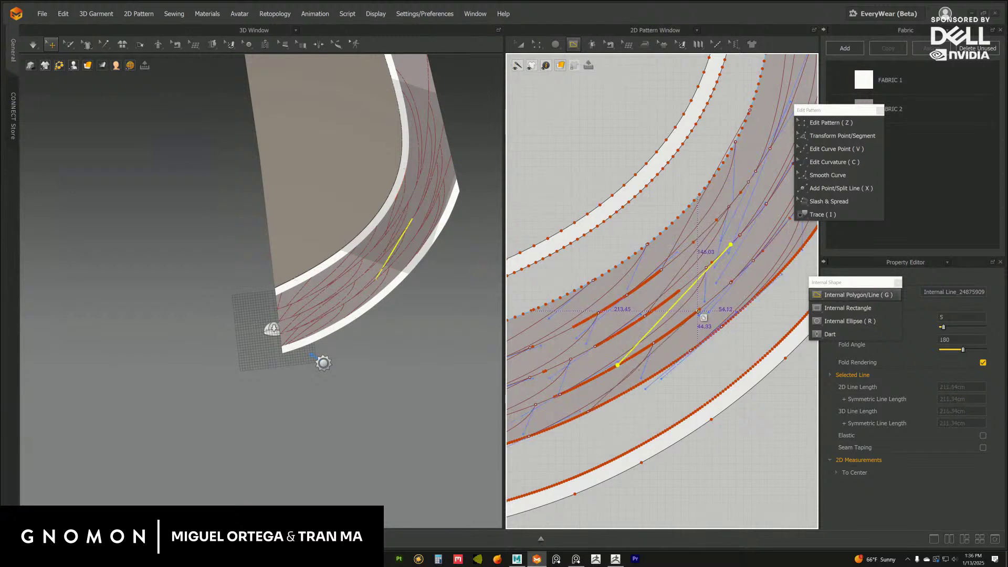
Bend the uppermost and middle new diagonals outward with Edit Curvature into curves about 242 cm and 221 cm long.
left_click(829, 123)
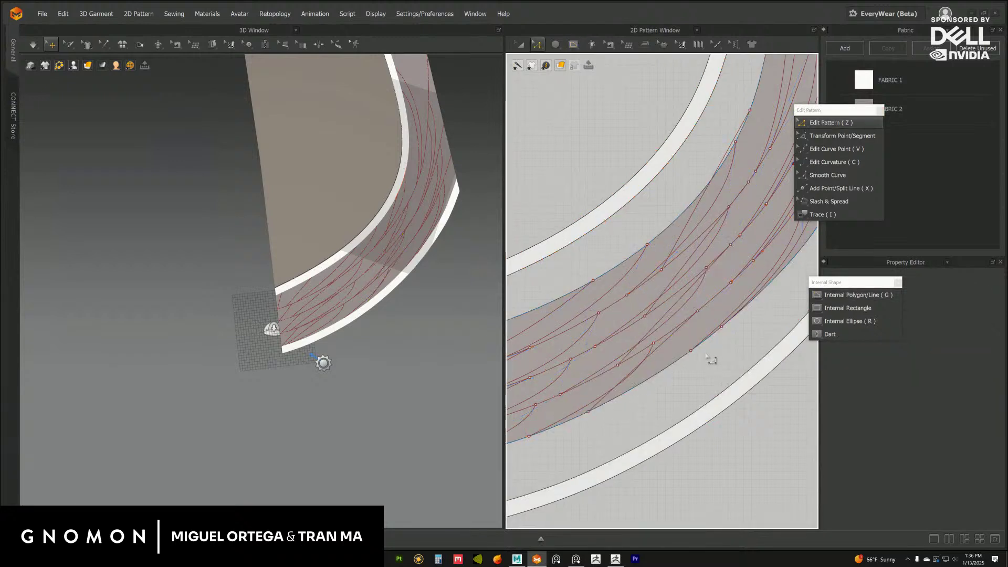
left_click(848, 164)
middle_click_drag(706, 272, 657, 326)
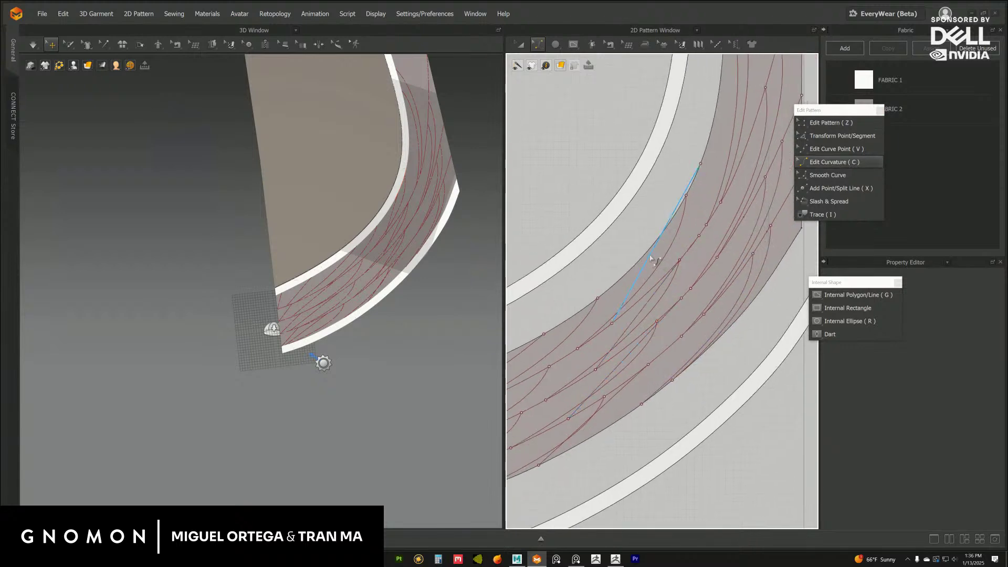
left_click_drag(651, 257, 679, 254)
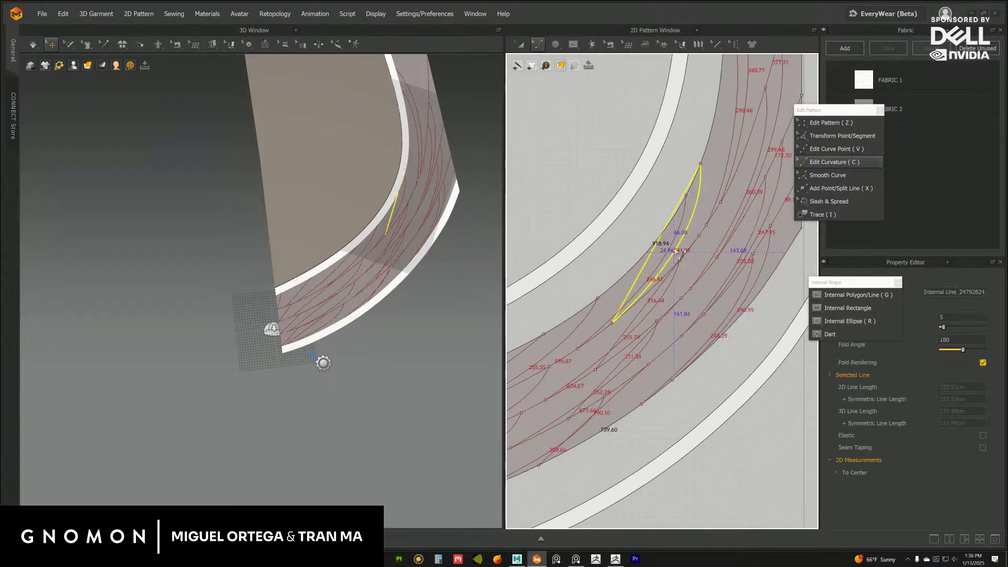
mouse_move(663, 304)
left_mouse_down()
mouse_move(650, 312)
mouse_move(664, 308)
left_mouse_up()
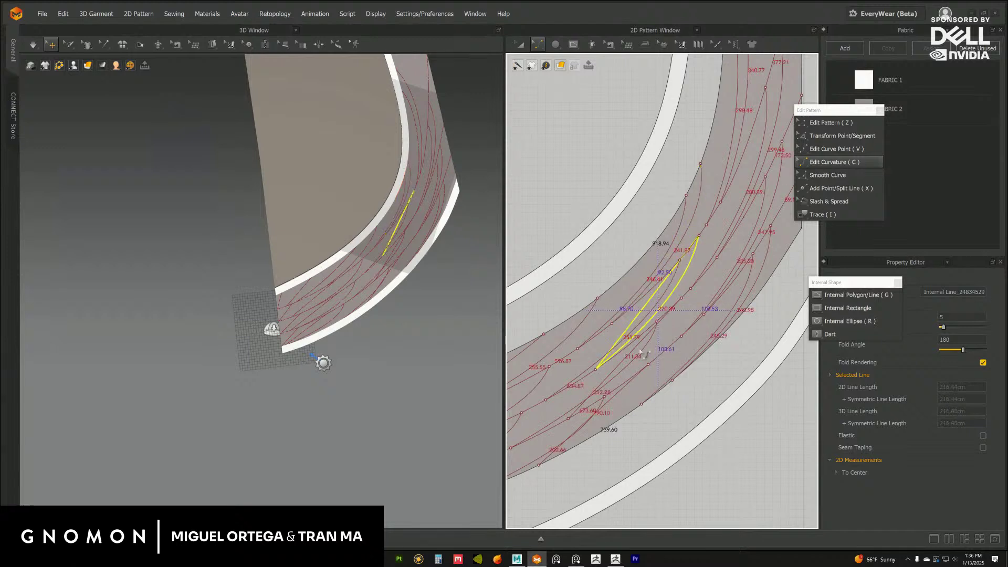
Bend the two lowest new diagonals outward with Edit Curvature, making the upper of the pair about 214 cm long.
left_click_drag(628, 356, 639, 358)
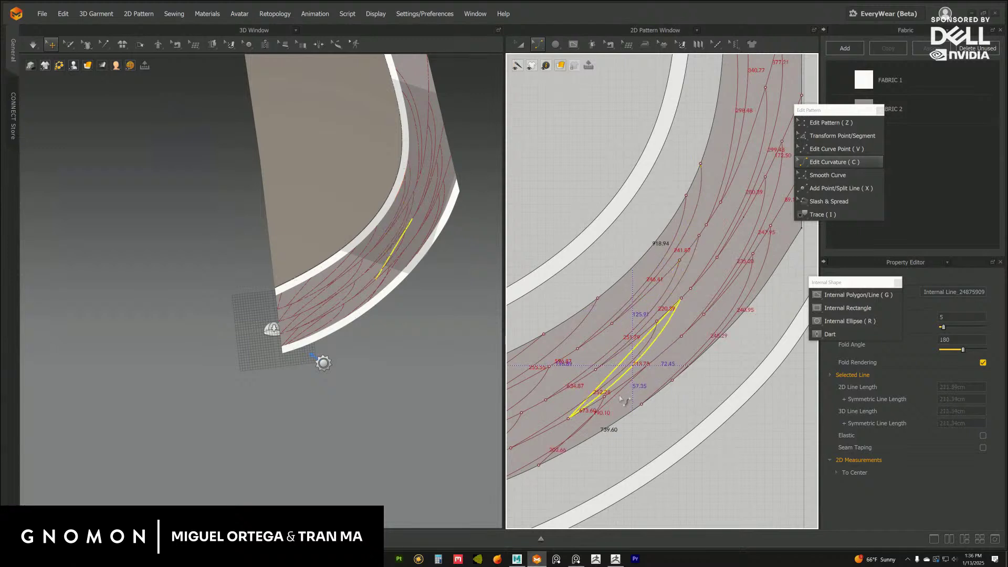
middle_click_drag(620, 402, 674, 328)
left_click_drag(653, 337, 663, 344)
left_click(832, 123)
left_click(667, 394)
middle_click_drag(656, 362, 640, 394)
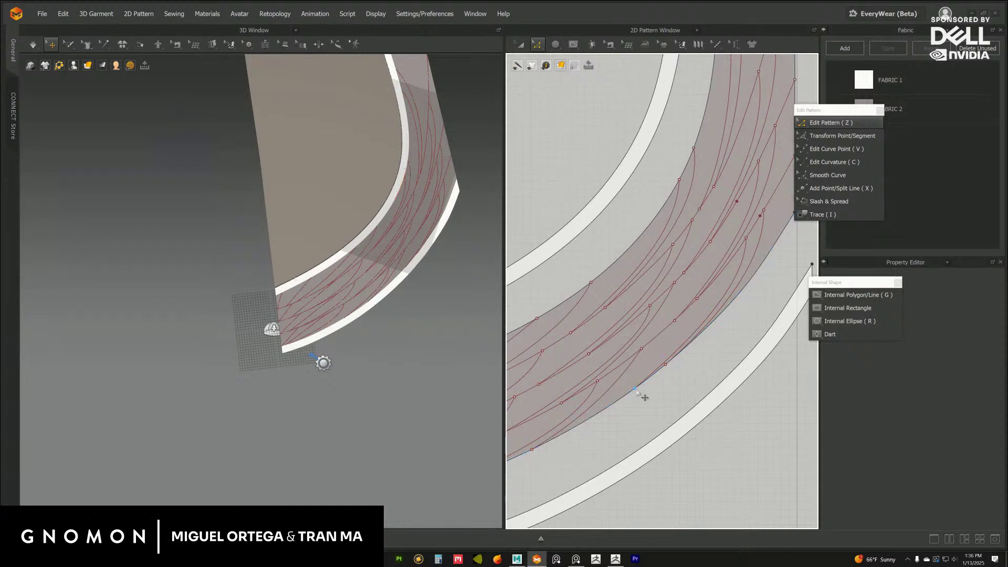
Slide the outermost new curve's lower end down the band's outer edge and adjust its handle, making it about 206.5 cm long.
middle_click_drag(392, 324, 408, 363)
scroll(408, 363, "up", 3)
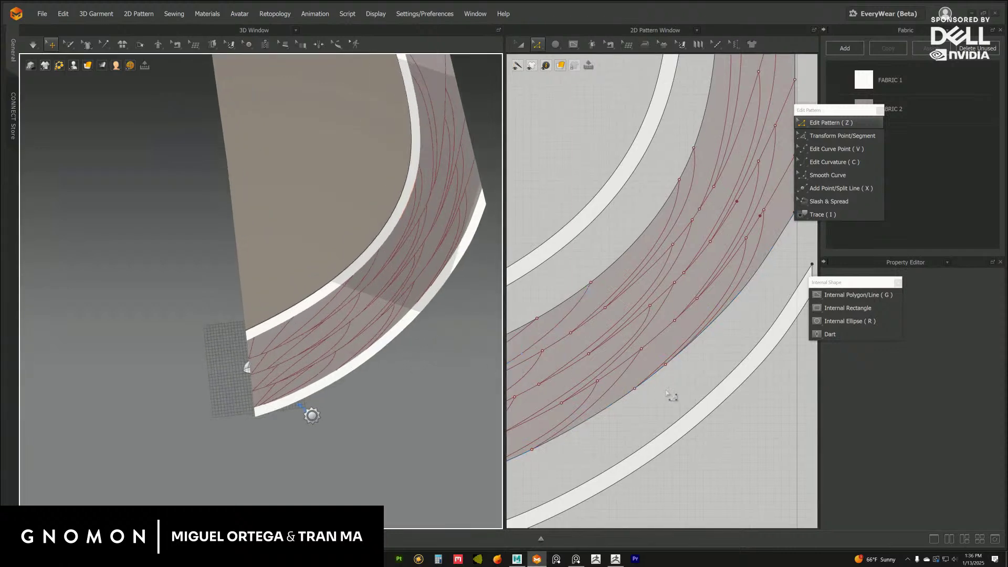
middle_click_drag(673, 396, 772, 241)
scroll(690, 315, "up", 2)
left_click(680, 290)
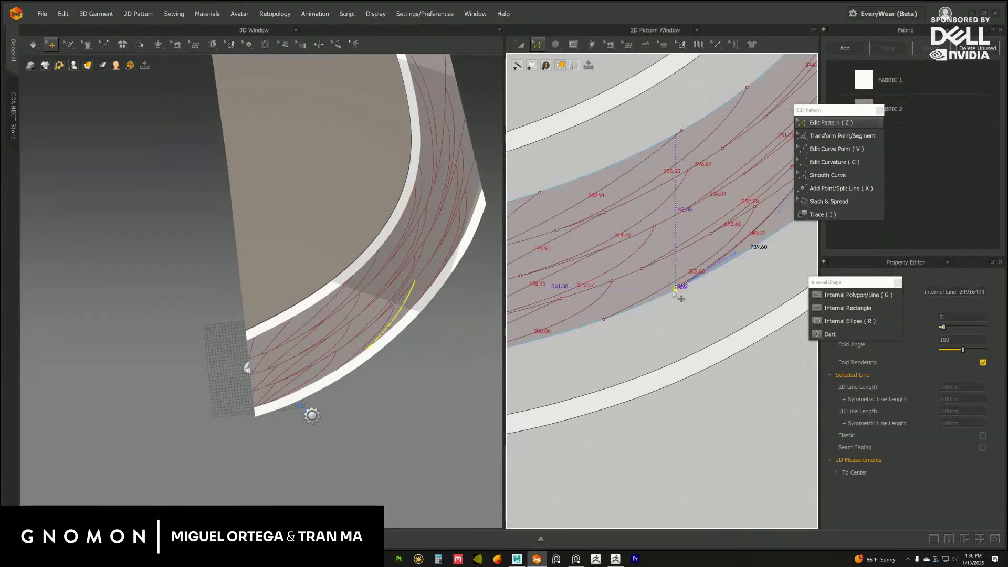
middle_click_drag(749, 266, 666, 327)
left_click(652, 326)
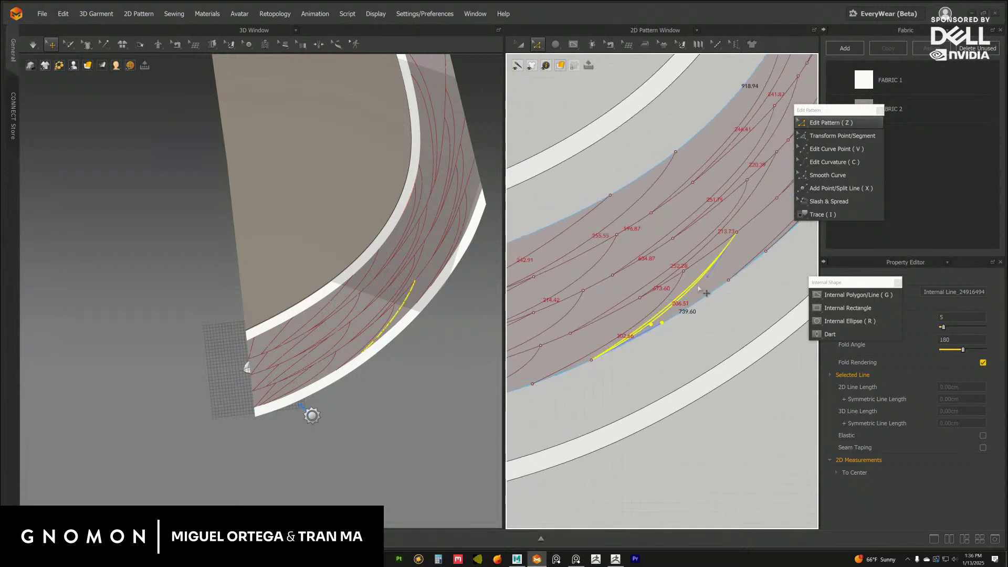
left_click_drag(660, 304, 632, 303)
Extend the adjacent inner curve down the band and pull its upper handle outward, making it about 226 cm long.
middle_click_drag(707, 263, 629, 326)
left_click(680, 294)
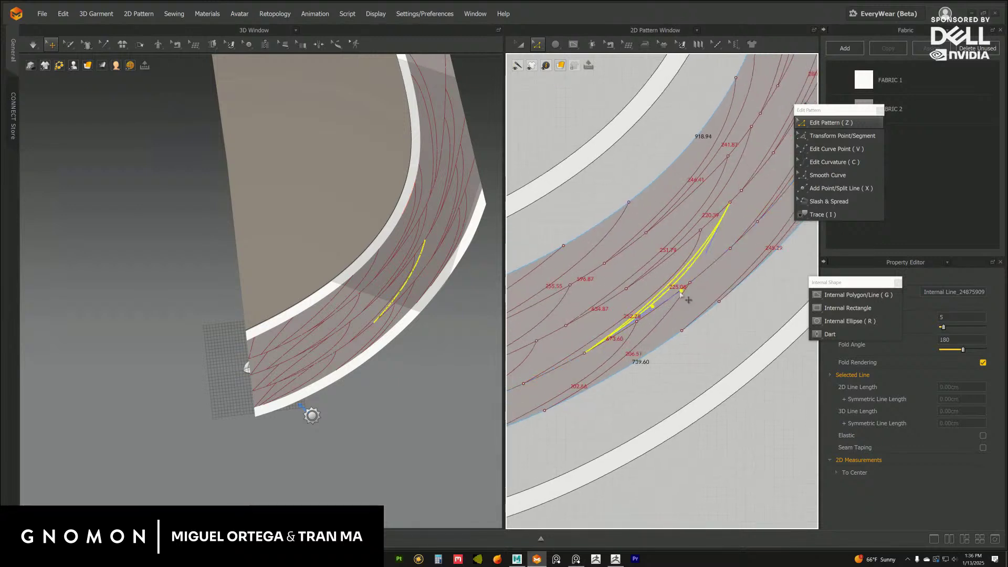
left_click_drag(711, 256, 726, 240)
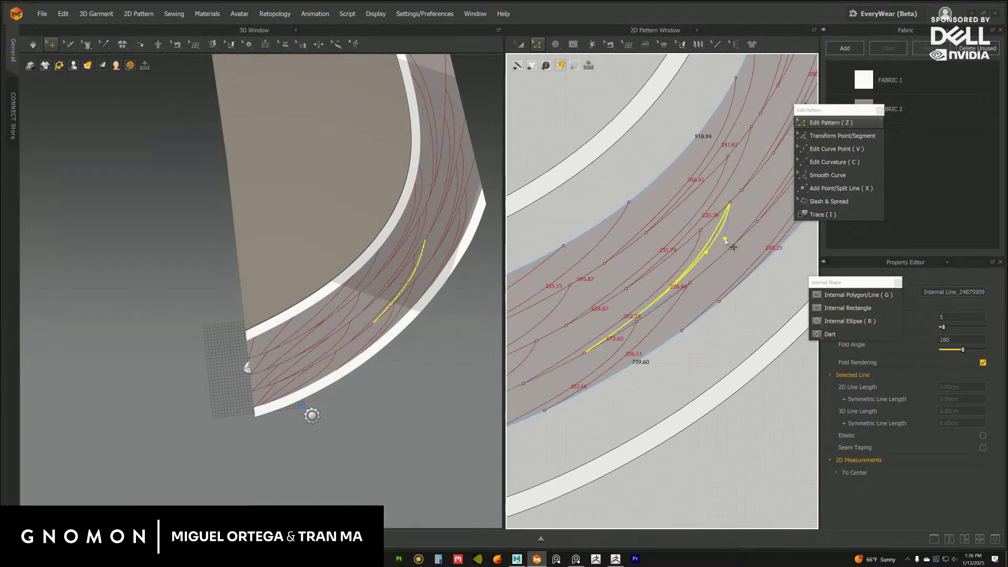
Pull the lower end of the second new diagonal down the band and refine its bend, making it about 232 cm long.
middle_click_drag(701, 256, 681, 334)
left_click(694, 282)
key("Delete")
left_click_drag(608, 366, 596, 372)
middle_click_drag(684, 300, 675, 323)
left_click(705, 274)
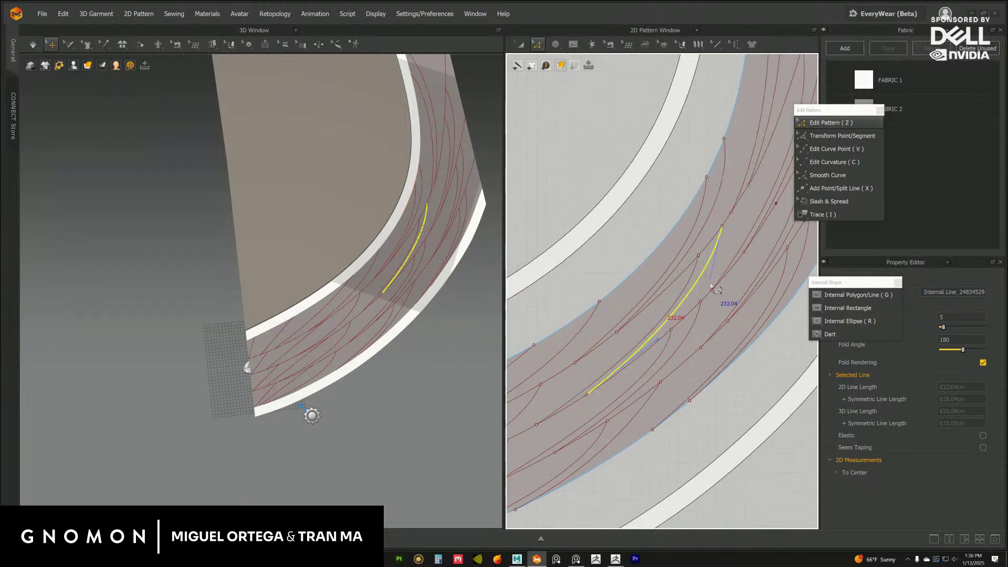
left_click_drag(688, 280, 688, 281)
Slide the first new diagonal's upper end further up the band's inner edge and refine its bend, making it about 265 cm long.
middle_click_drag(688, 281, 667, 341)
left_click(681, 293)
middle_click_drag(697, 236, 680, 328)
left_click_drag(686, 291, 691, 282)
middle_click_drag(668, 336, 721, 241)
left_click(695, 274)
left_click_drag(699, 294, 698, 298)
left_click_drag(728, 162, 732, 151)
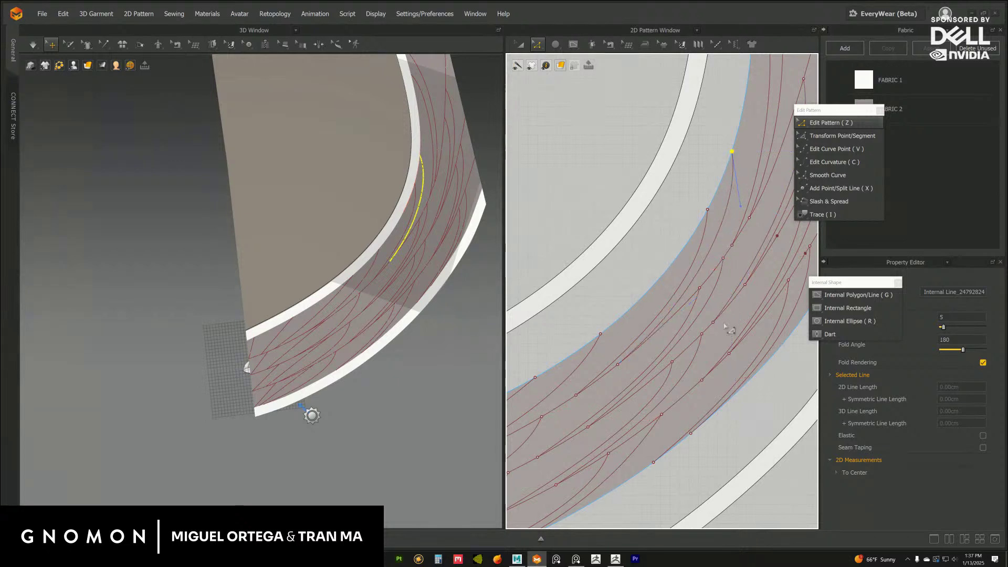
Examine the adjusted curves on the band in the 3D view from several angles.
scroll(732, 324, "down", 3)
middle_click_drag(686, 296, 673, 242)
left_click(700, 365)
middle_click_drag(660, 366, 666, 316)
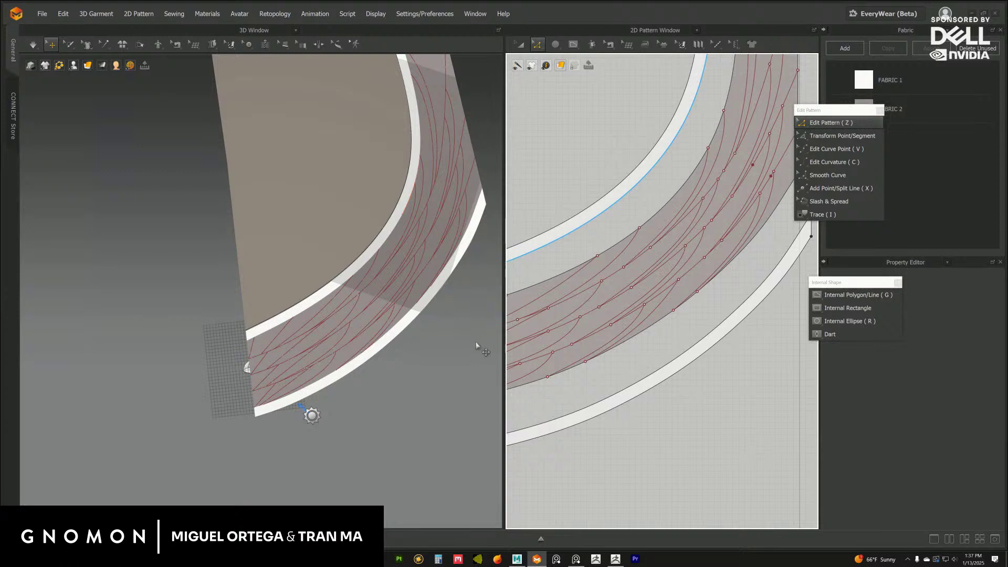
right_click_drag(489, 346, 423, 301, "alt")
left_click_drag(423, 301, 434, 317, "alt")
right_click_drag(434, 316, 452, 338, "alt")
mouse_move(432, 324)
left_mouse_down("alt")
mouse_move(432, 333)
mouse_move(424, 319)
left_mouse_up("alt")
mouse_move(423, 320)
right_mouse_down()
mouse_move(439, 308)
mouse_move(439, 321)
right_mouse_up()
scroll(669, 262, "down", 4)
Select the four new curves together to review their flow across the band in the pattern and 3D views.
middle_click_drag(670, 245, 632, 288)
scroll(652, 269, "up", 3)
left_click(649, 269)
scroll(657, 263, "up", 3)
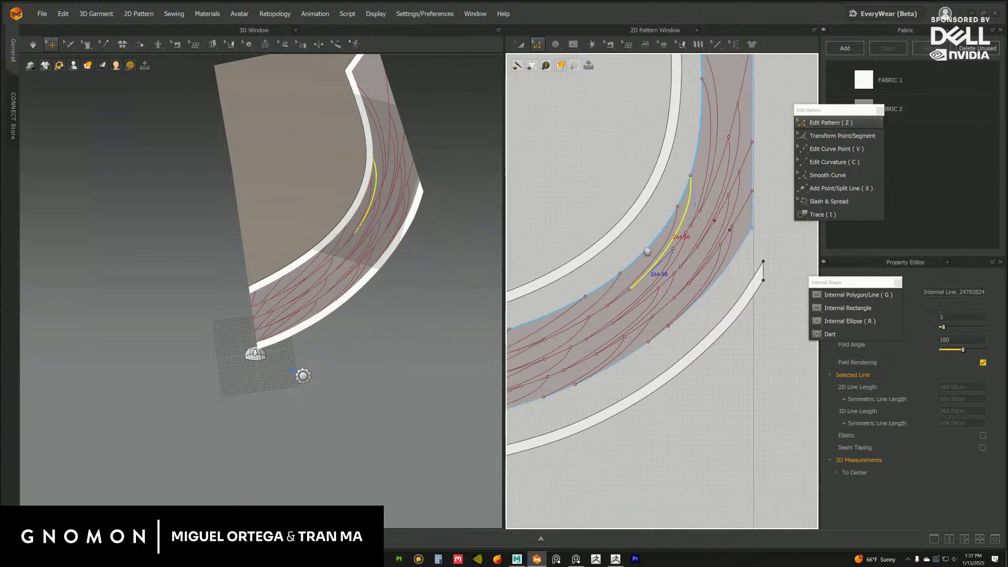
left_click_drag(685, 246, 677, 281)
left_click(675, 289, "shift")
left_click(640, 339, "shift")
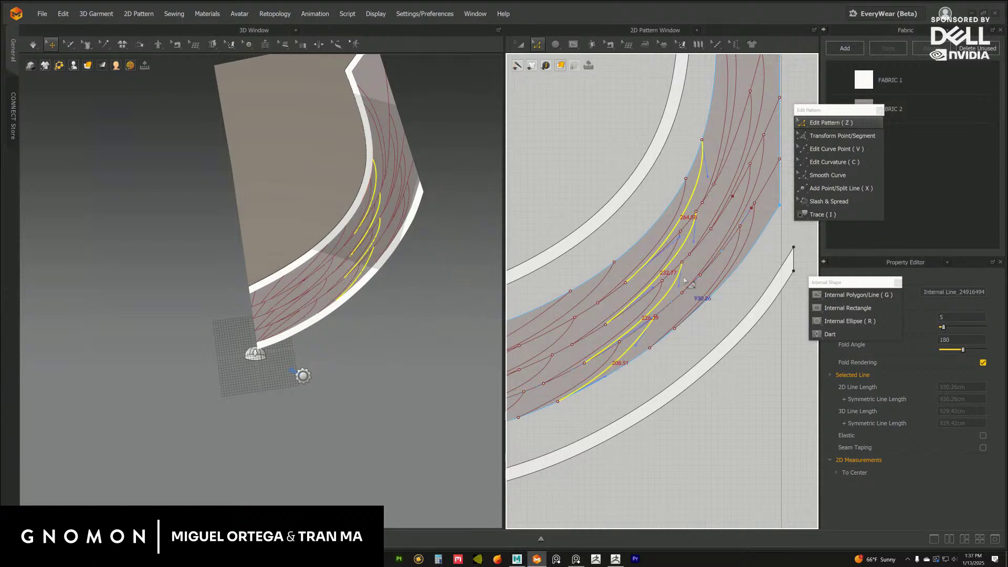
left_click(367, 324)
right_click_drag(372, 326, 398, 324)
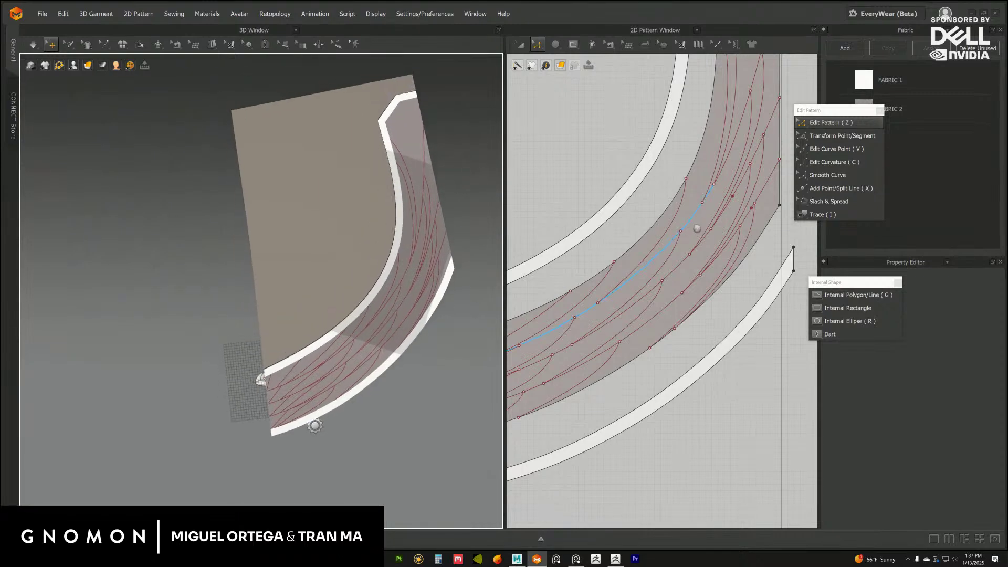
Move the uppermost inner-edge curve's top end to the lower corner of the chamfer and pull its handle outward.
scroll(696, 225, "down", 4)
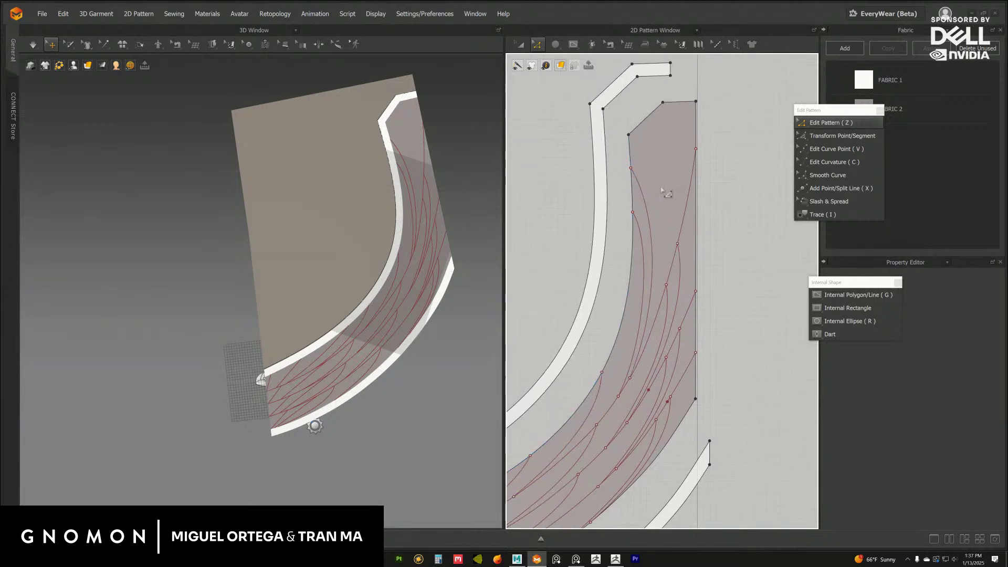
left_click(636, 168)
left_click_drag(634, 134, 632, 139)
left_click_drag(653, 178, 661, 178)
left_click(735, 231)
middle_click_drag(406, 315, 436, 253)
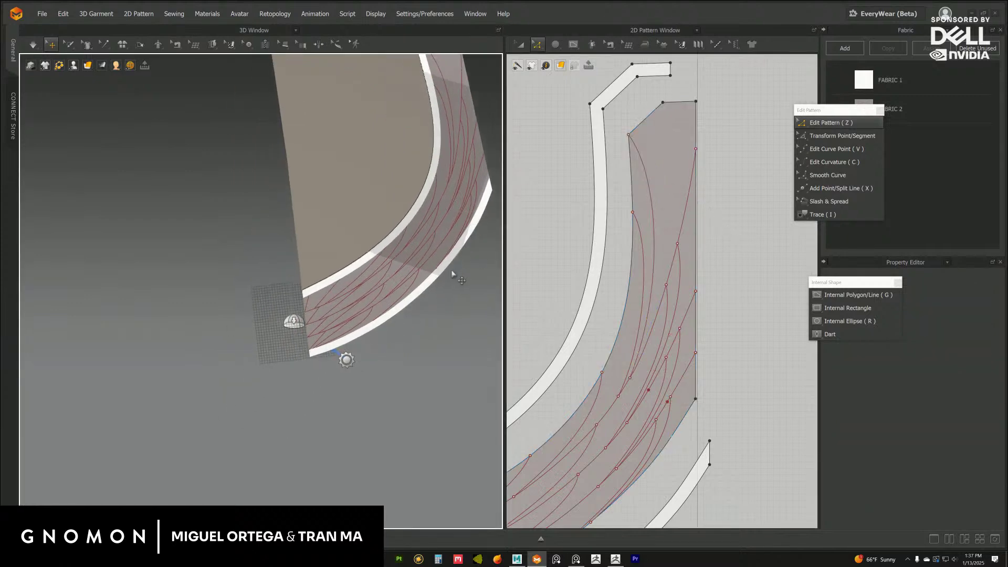
Examine the internal lines across the whole band pattern for spacing and flow.
middle_click_drag(569, 331, 708, 101)
scroll(651, 249, "down", 2)
scroll(659, 260, "up", 1)
scroll(657, 247, "up", 2)
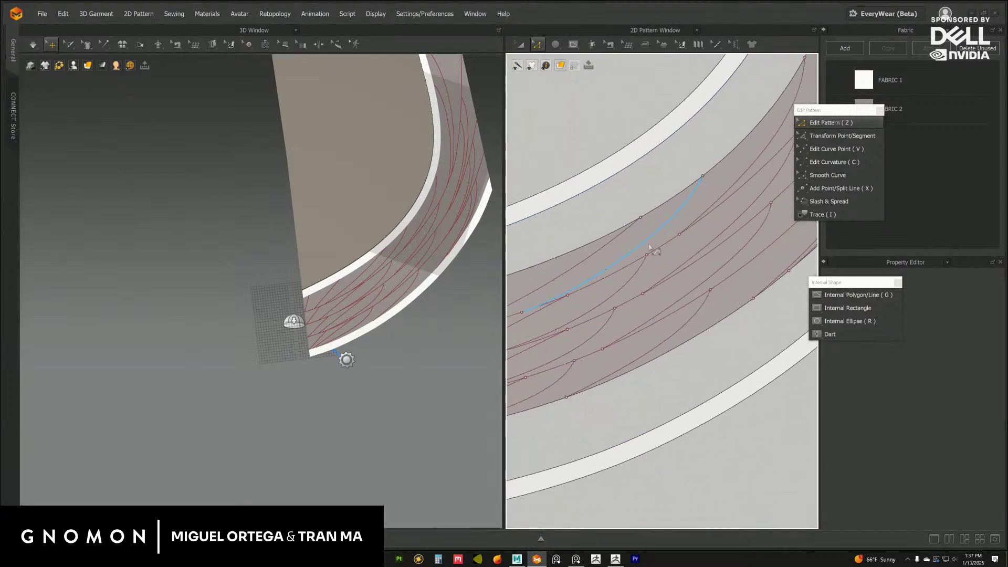
scroll(657, 251, "down", 4)
mouse_move(667, 215)
middle_mouse_down()
mouse_move(613, 266)
mouse_move(656, 210)
middle_mouse_up()
scroll(655, 272, "up", 1)
scroll(655, 271, "down", 3)
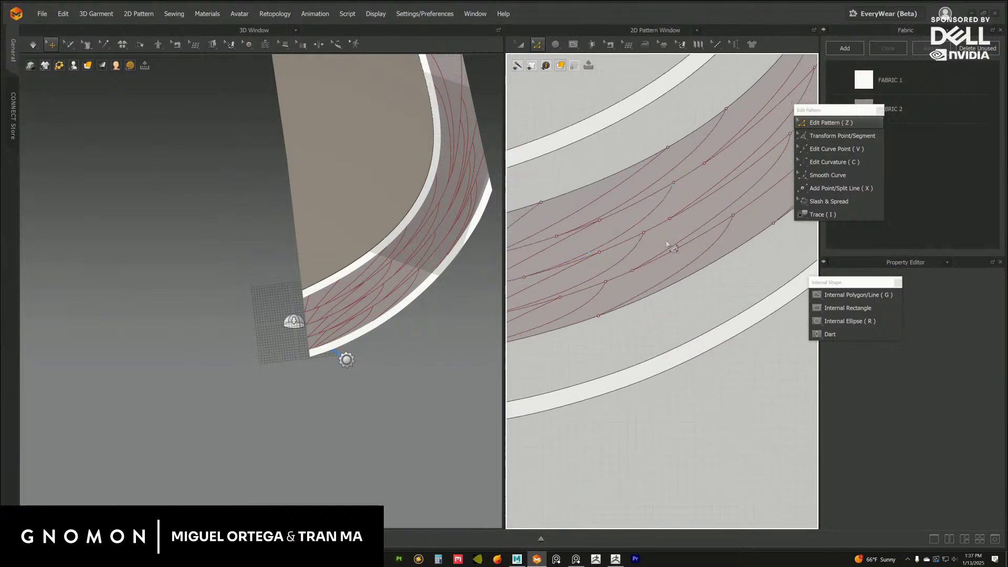
scroll(646, 272, "down", 3)
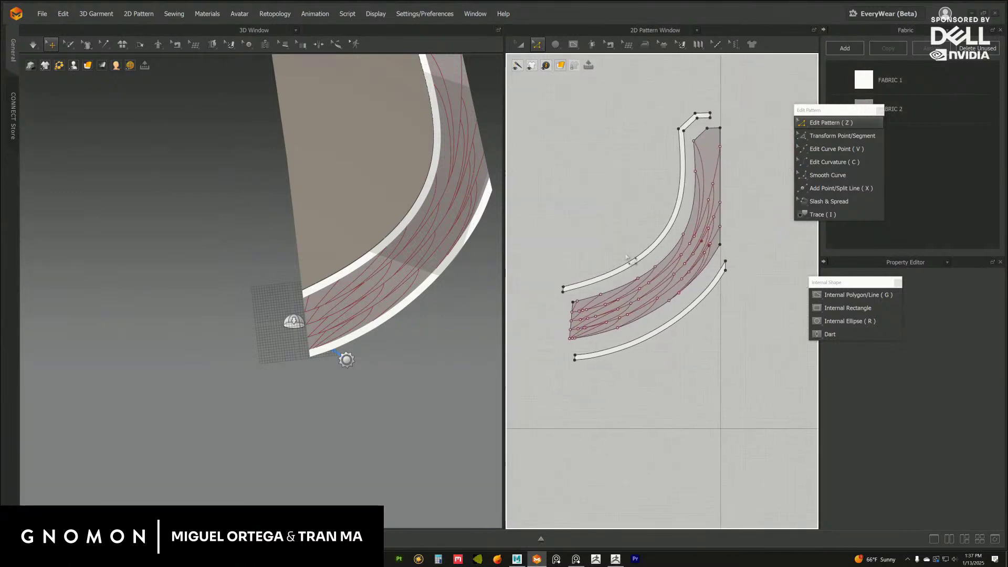
scroll(630, 262, "up", 3)
scroll(626, 259, "up", 1)
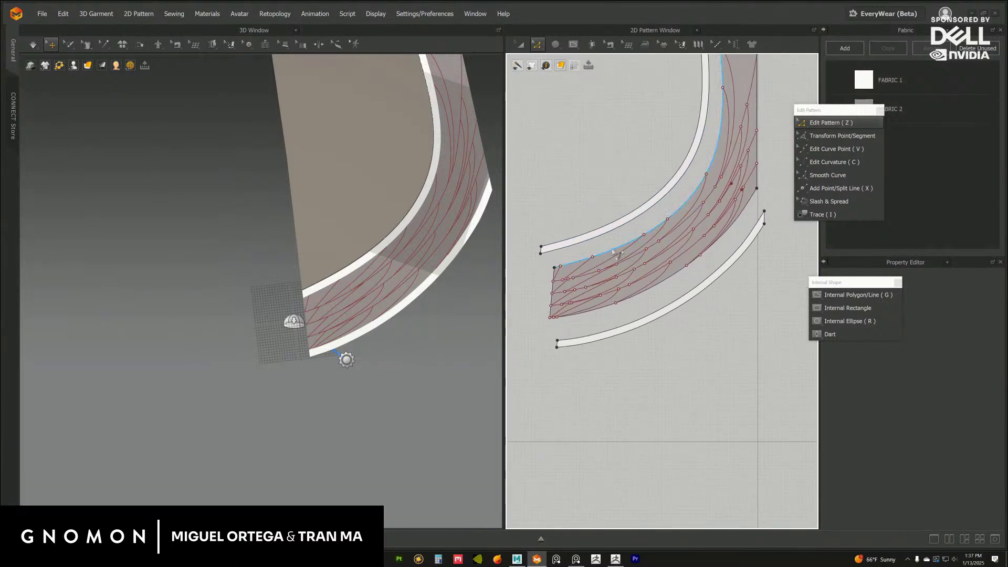
scroll(627, 254, "up", 1)
Open the UV Editor and reset the UVs to the 2D arrangement.
left_click(697, 31)
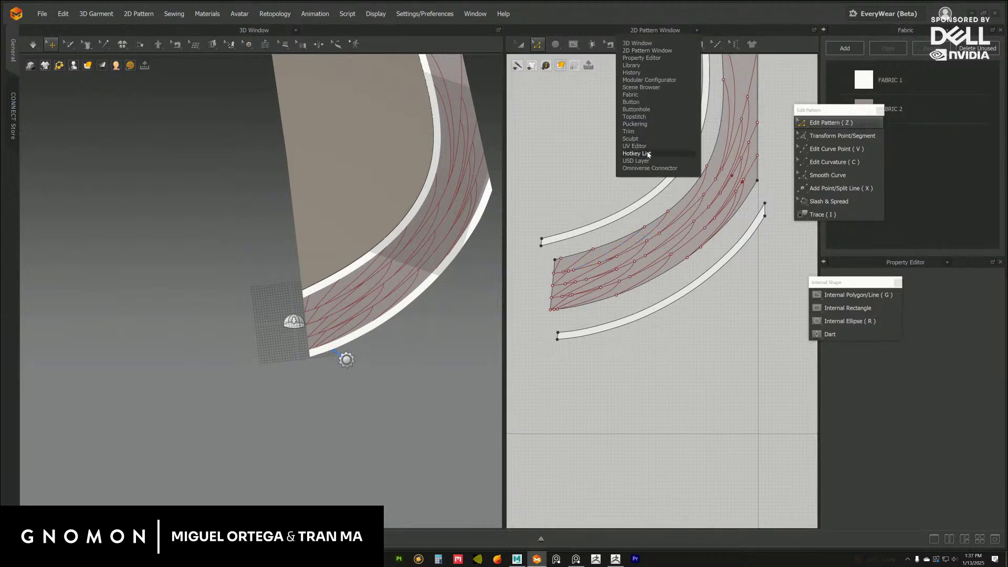
left_click(651, 152)
right_click(666, 238)
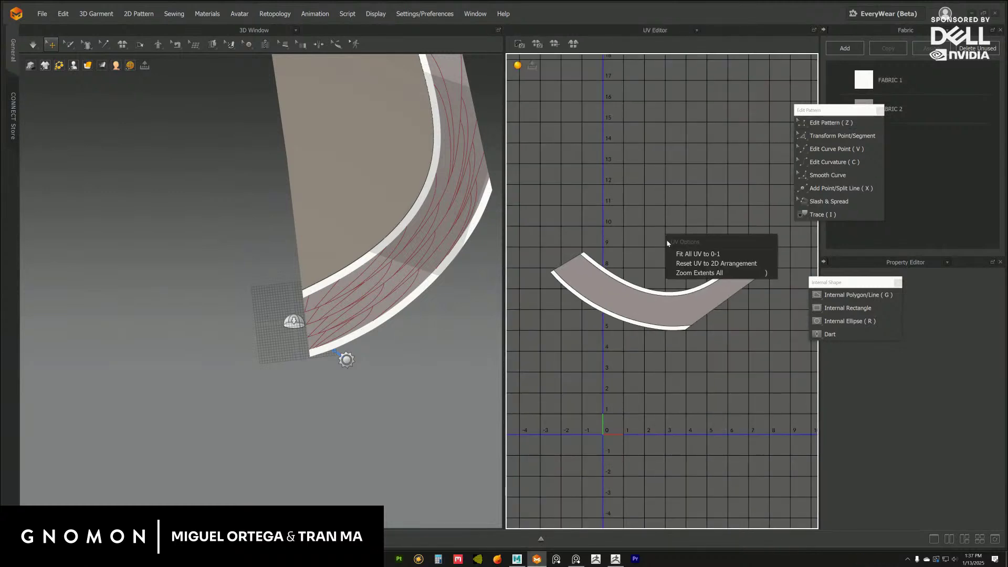
left_click(689, 266)
Try moving pattern pieces in the UV Editor, undo the change, and select the band's UV piece.
middle_click_drag(637, 241, 705, 208)
left_click_drag(638, 252, 624, 93)
scroll(625, 283, "up", 1)
middle_click_drag(628, 279, 676, 244)
key("ctrl+z")
left_click(603, 342)
scroll(633, 231, "up", 3)
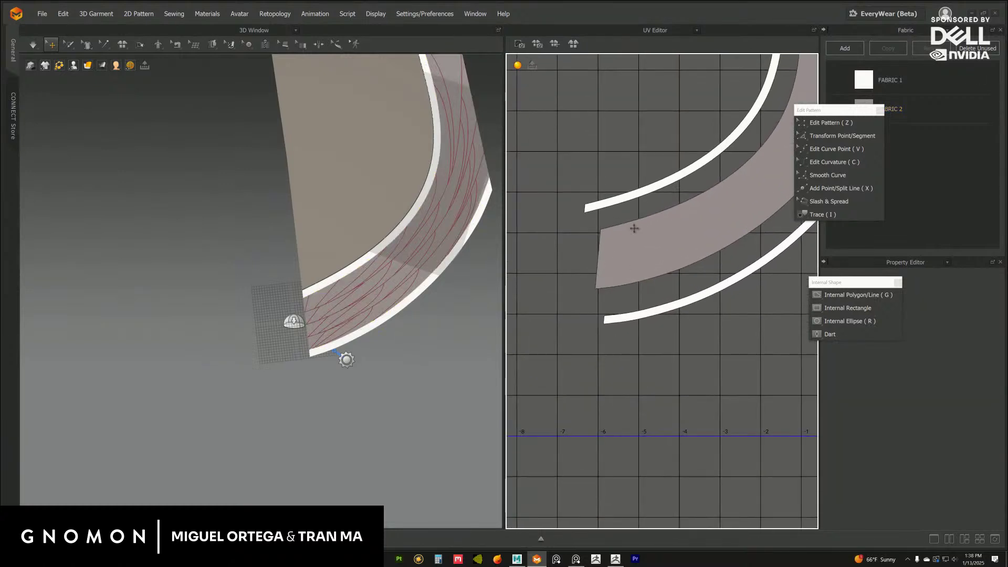
left_click(625, 258)
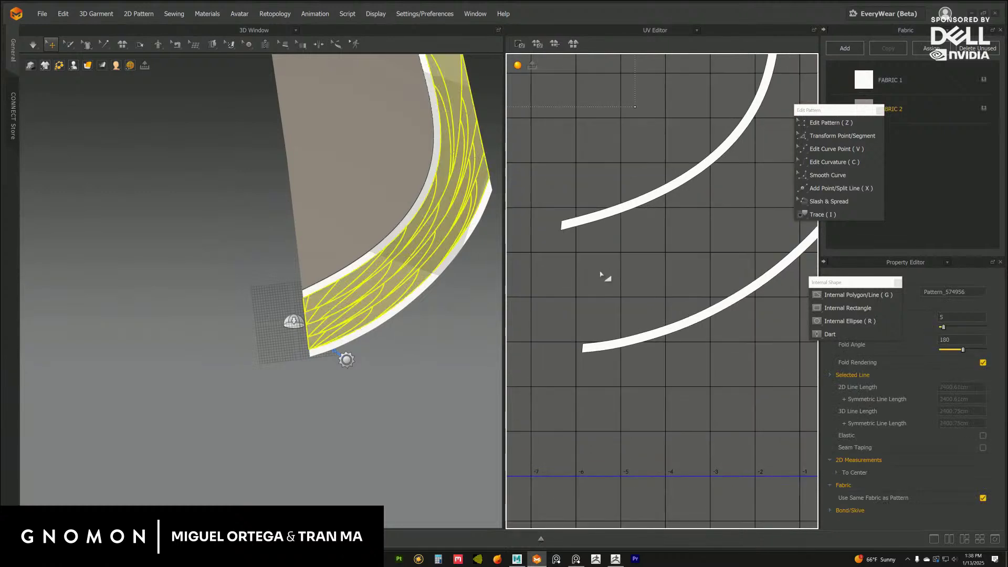
Return to the 2D Pattern Window, close the Edit Pattern tool palette and clear the band selection.
left_click(697, 30)
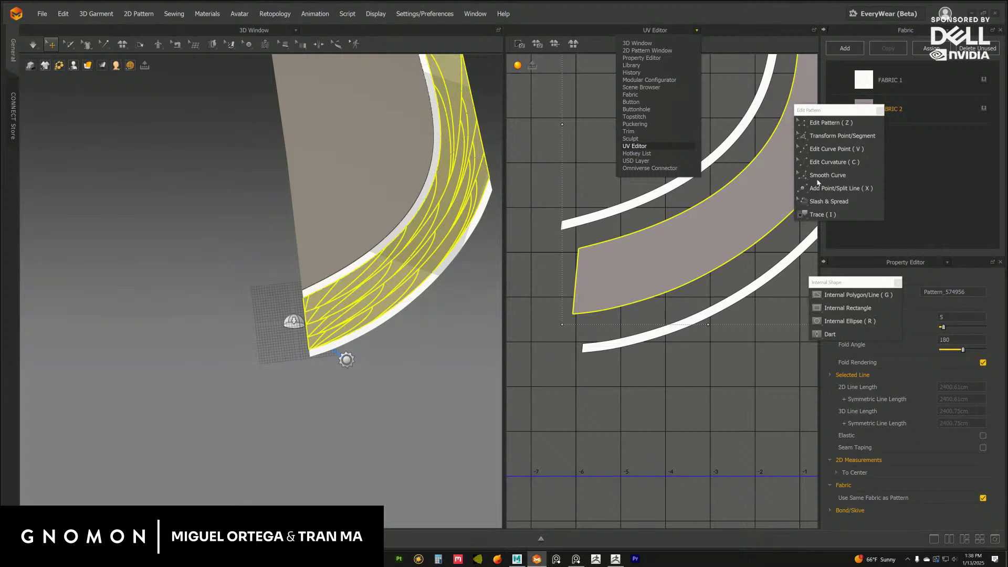
left_click(646, 51)
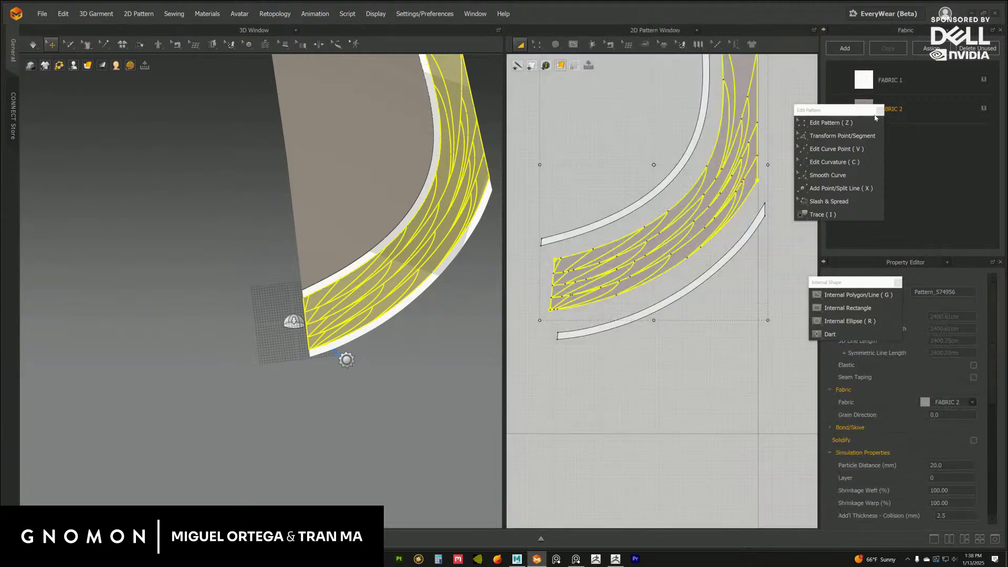
left_click(703, 368)
scroll(647, 345, "up", 5)
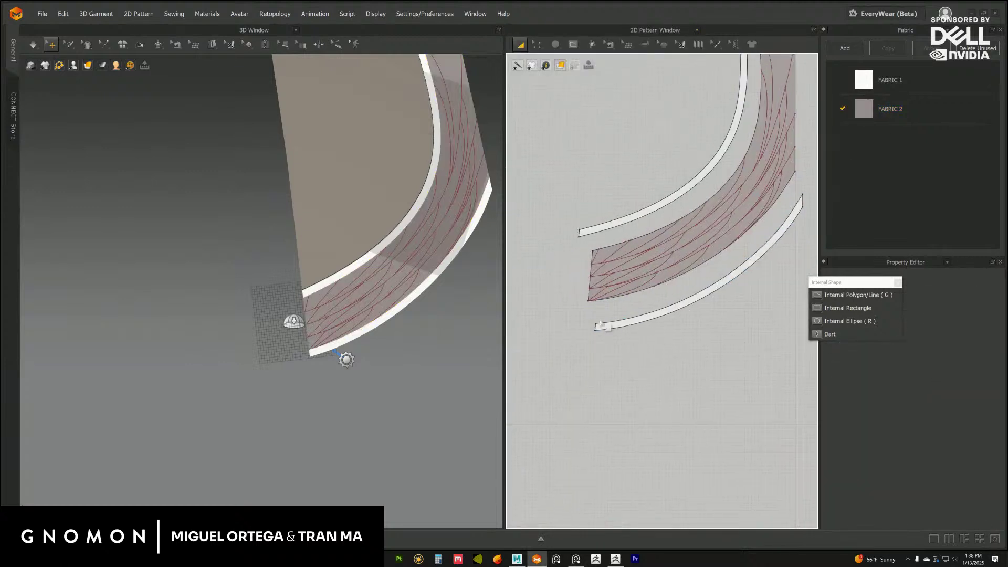
scroll(647, 345, "up", 3)
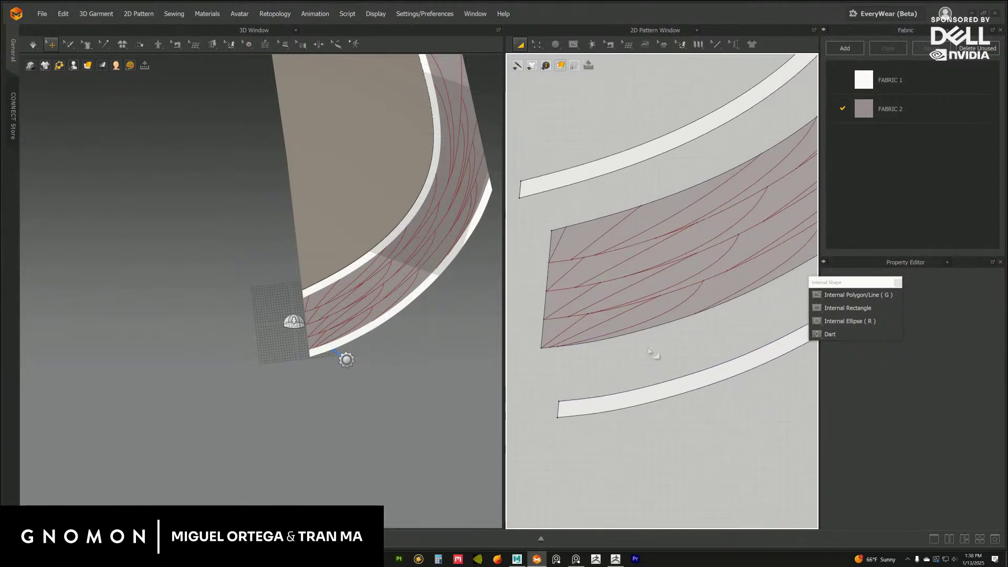
Switch the pattern view to Sculpt and back to the 2D Pattern Window.
left_click(697, 31)
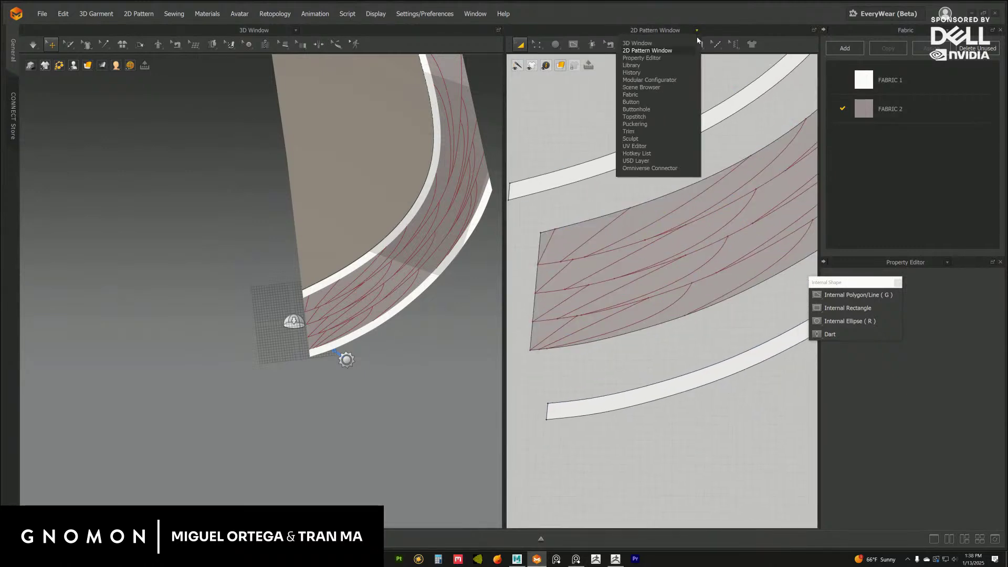
left_click(645, 139)
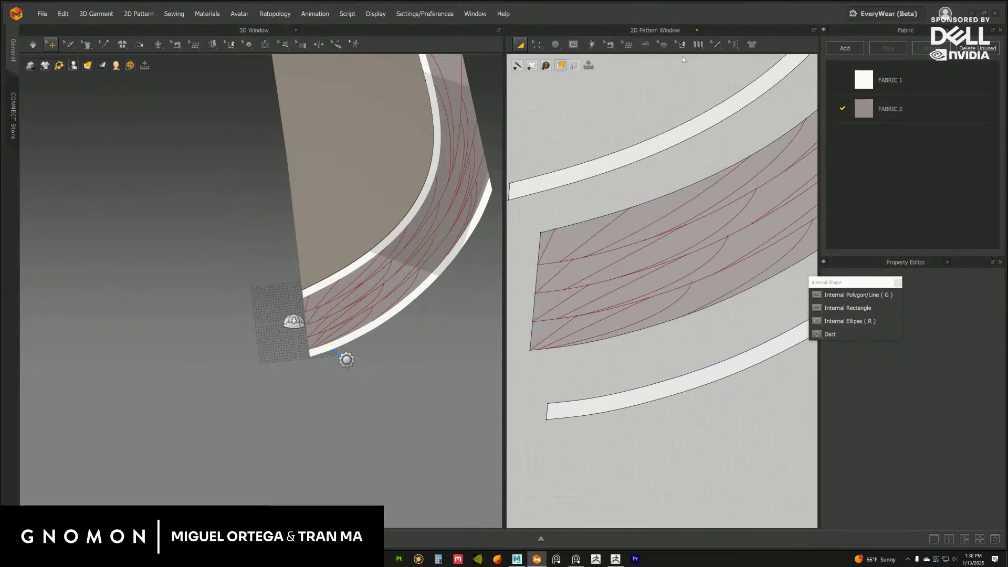
left_click(697, 31)
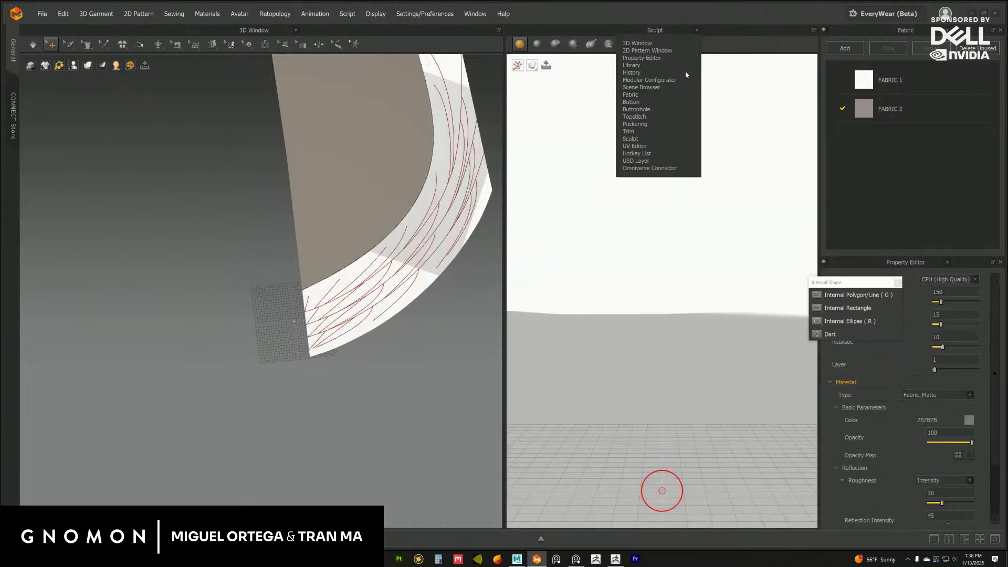
left_click(660, 52)
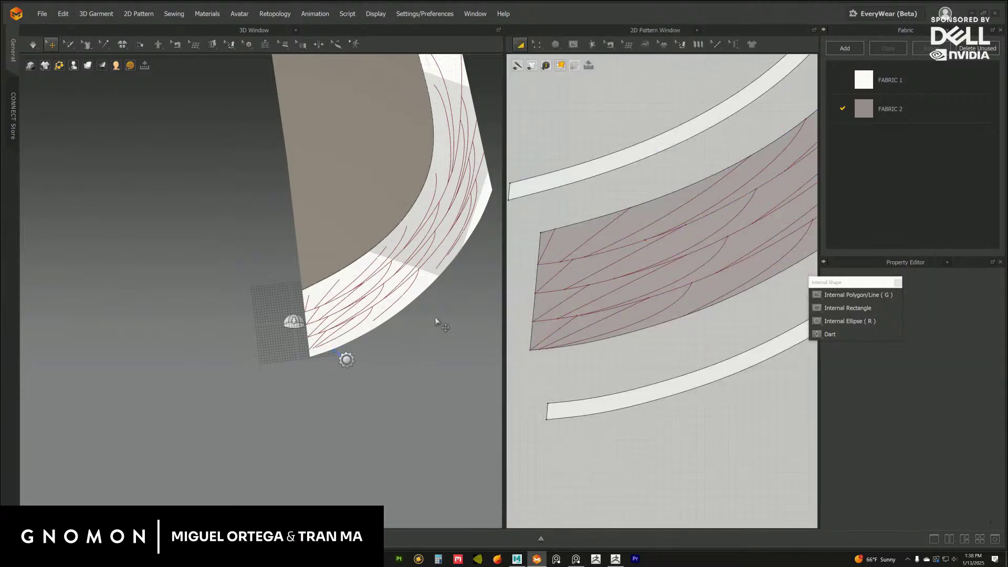
Inspect the white band and the base mesh in the 3D view, selecting the mesh to check it.
scroll(428, 310, "down", 2)
left_click(535, 45)
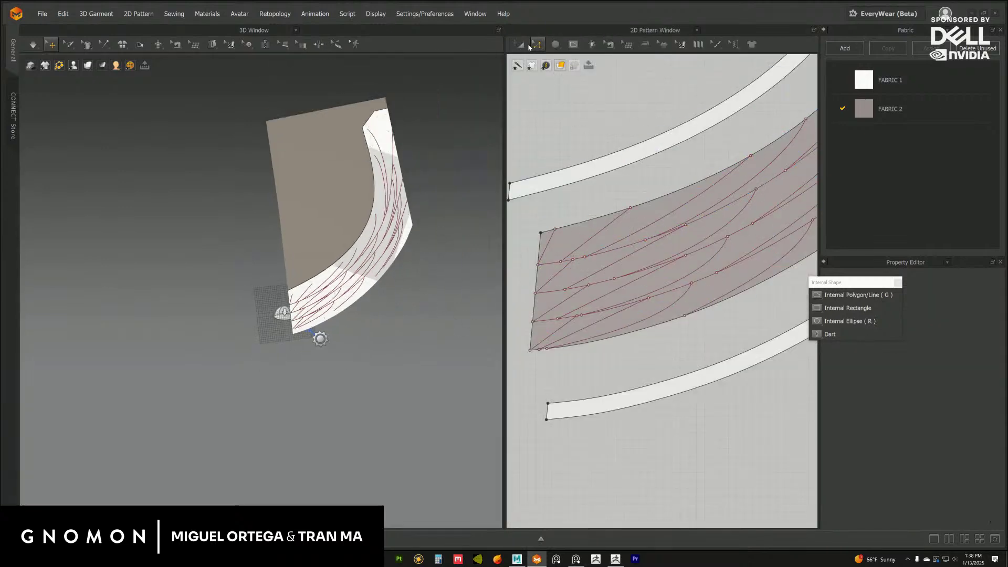
scroll(430, 288, "up", 3)
left_click(398, 253)
right_click_drag(475, 318, 388, 173)
left_click(427, 319)
left_click(396, 223)
left_click(455, 213)
middle_click_drag(383, 202, 398, 242)
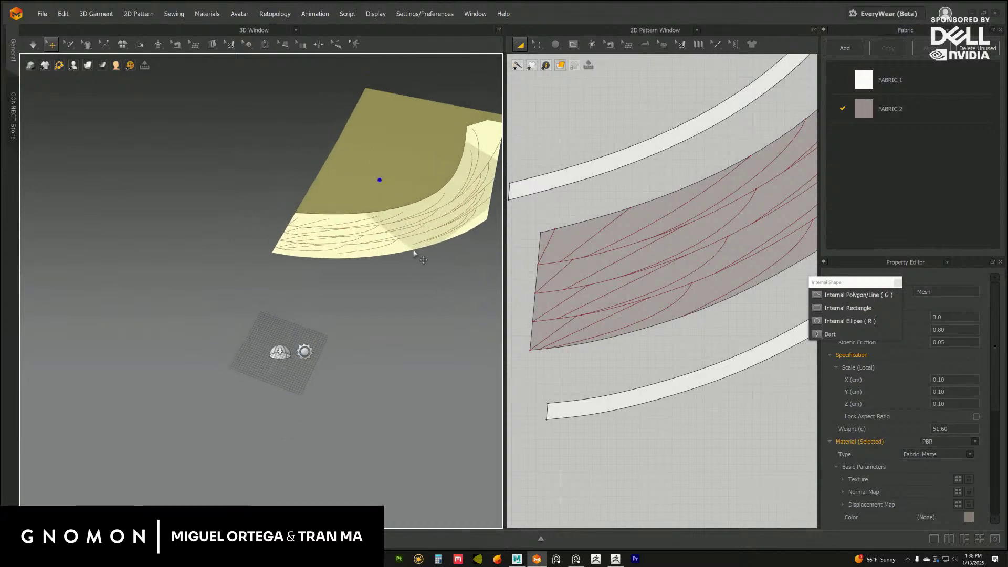
Undo the last actions in the 3D view and select the whole band pattern with its internal lines.
key("ctrl+z")
key("ctrl+z")
key("ctrl+z")
key("ctrl+z")
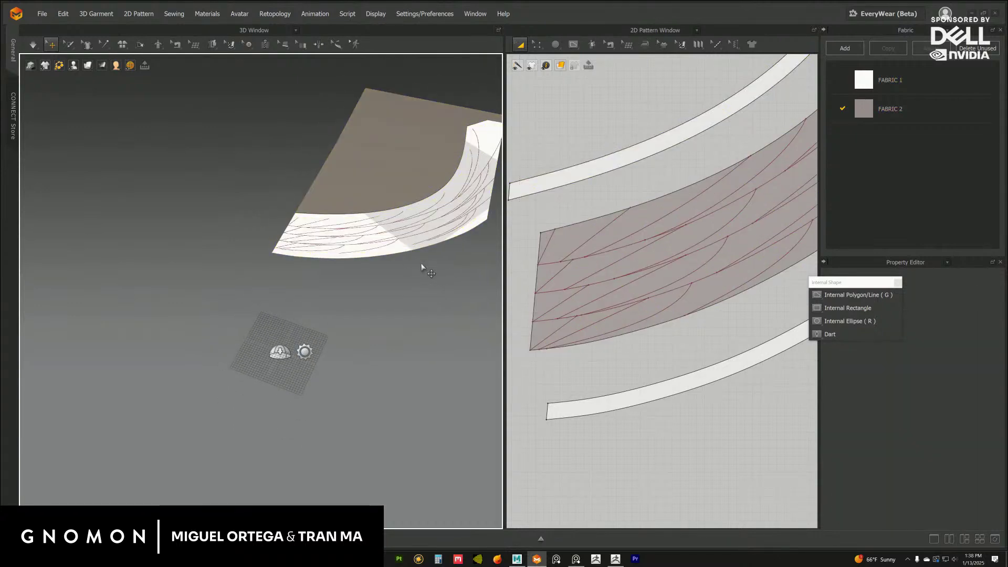
left_click(422, 268)
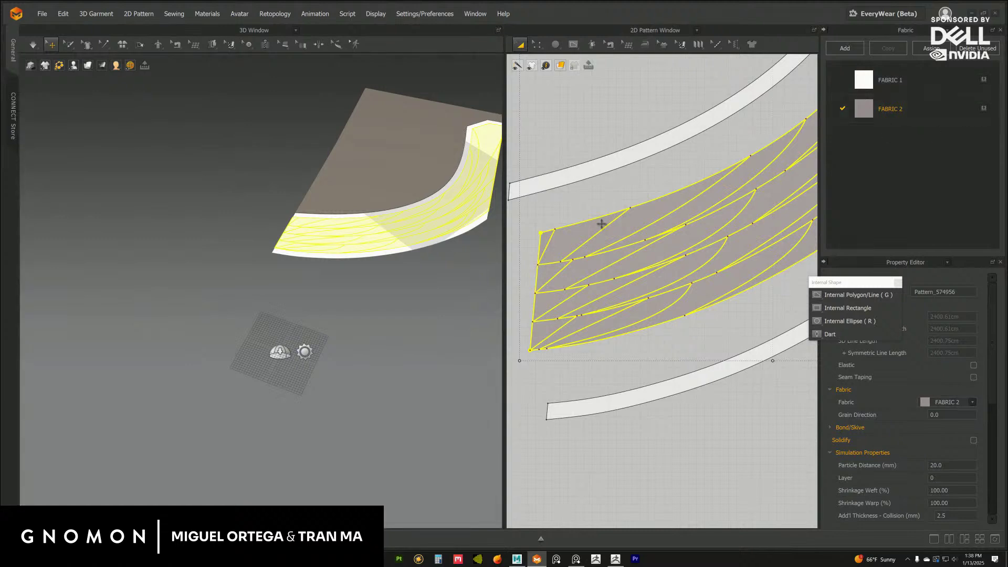
Undo the last action in the 3D view and clear the selection of the band pattern.
middle_click_drag(454, 205, 456, 226)
key("ctrl+z")
left_click(456, 225)
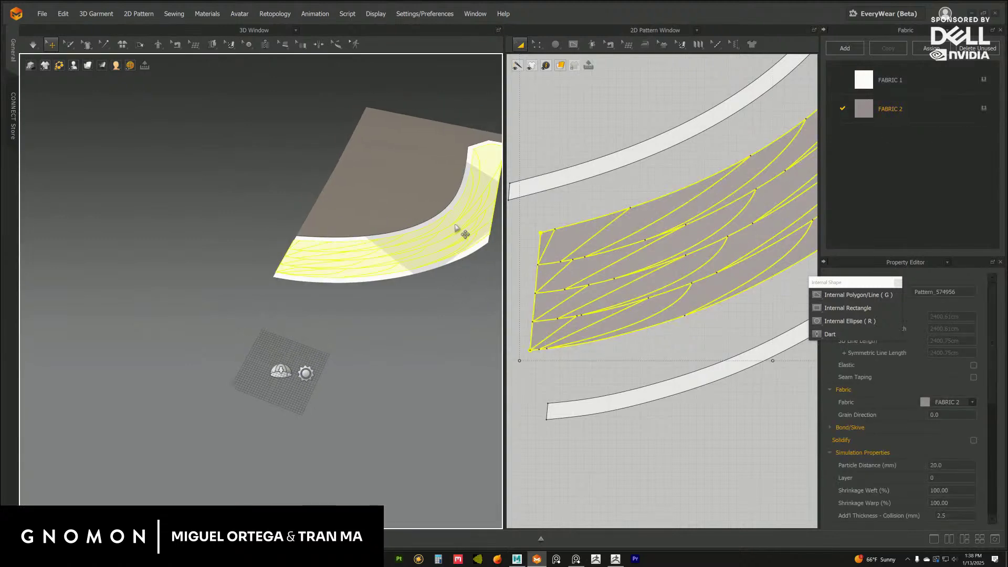
key("Escape")
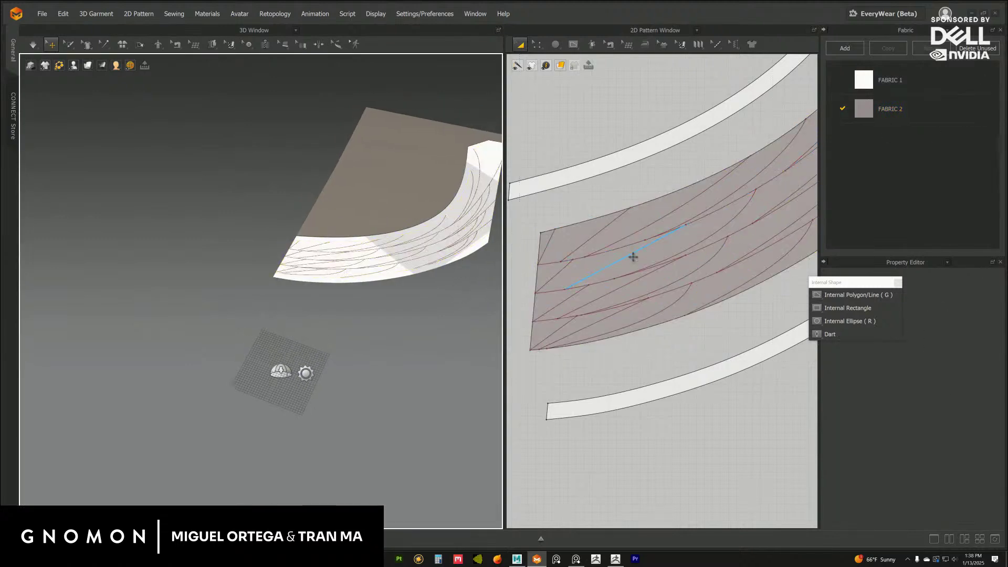
scroll(630, 252, "down", 5)
scroll(596, 238, "up", 5)
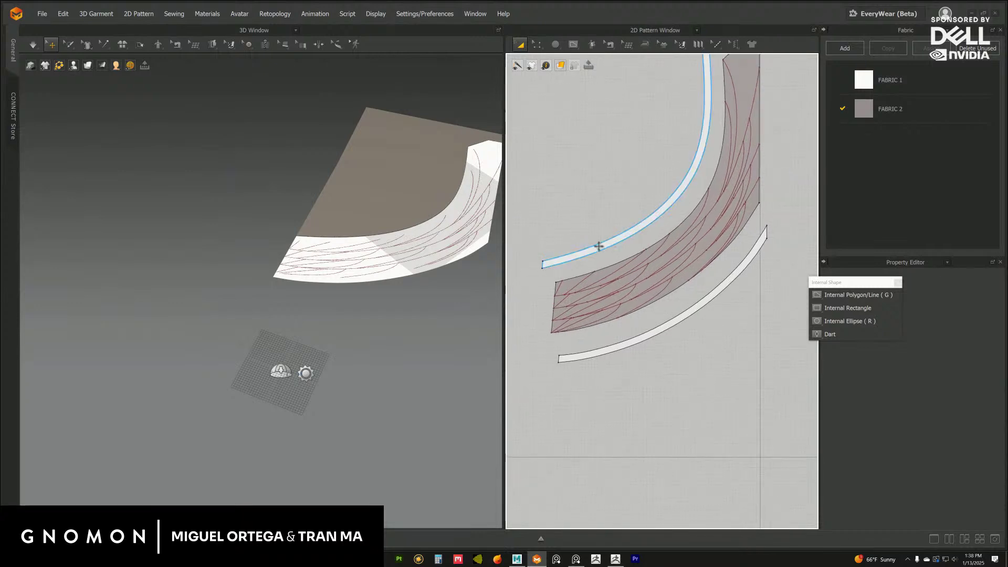
Select the whole band pattern, inspect it from another angle in the 3D view and undo the last action there.
left_click(730, 79)
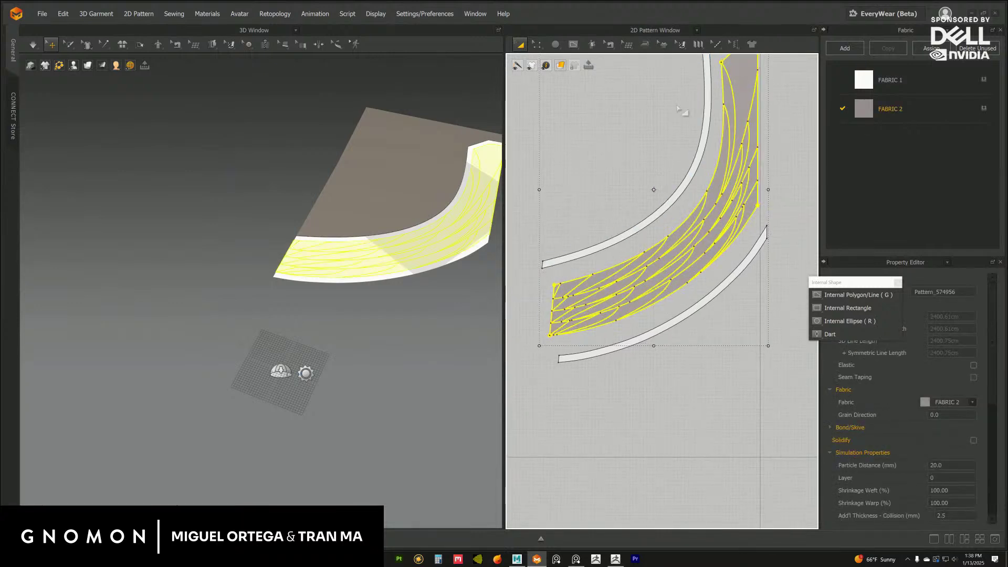
left_click(451, 220)
right_click_drag(454, 201, 404, 279)
left_click(407, 315)
key("ctrl+z")
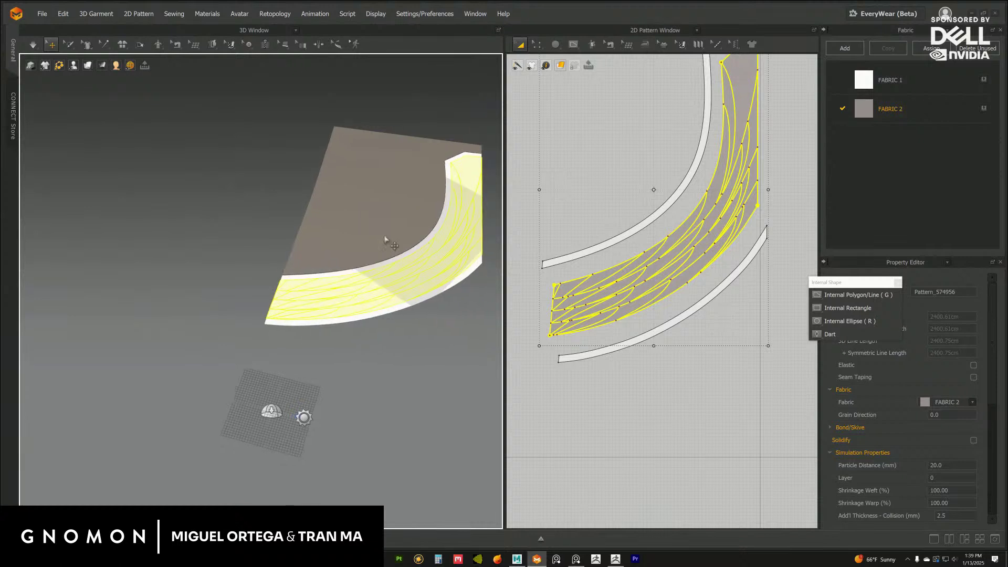
Switch the garment's 3D display to show its fabric colours and clear the band selection.
left_click(88, 65)
left_click(102, 90)
left_click(466, 390)
middle_click_drag(682, 395, 671, 405)
middle_click_drag(629, 373, 642, 371)
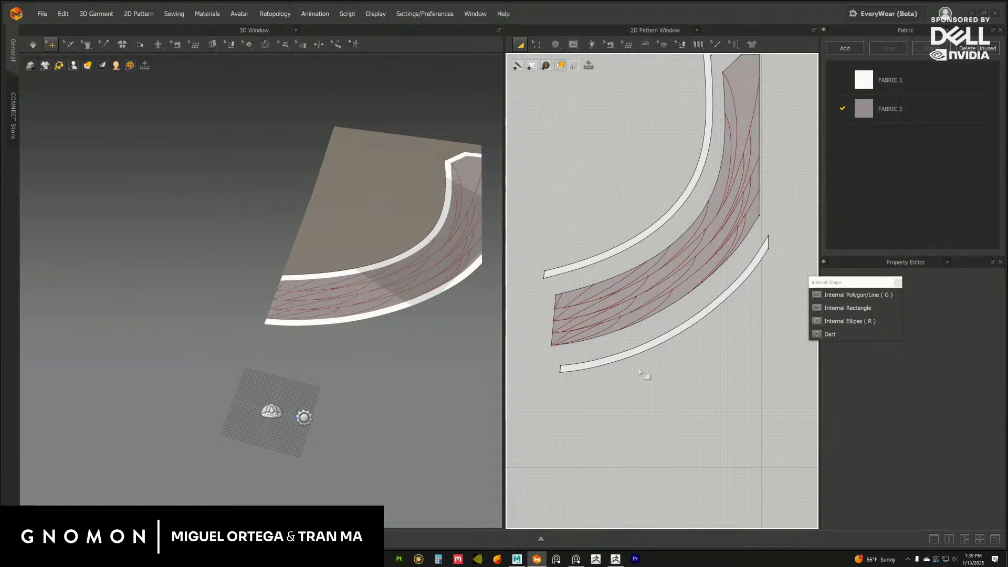
Replace the 2D Pattern Window with the UV Editor and select the band's UV shell.
scroll(643, 369, "up", 1)
left_click(696, 30)
left_click(629, 147)
middle_click_drag(624, 277, 550, 251)
left_click_drag(681, 201, 685, 206)
middle_click_drag(663, 198, 733, 181)
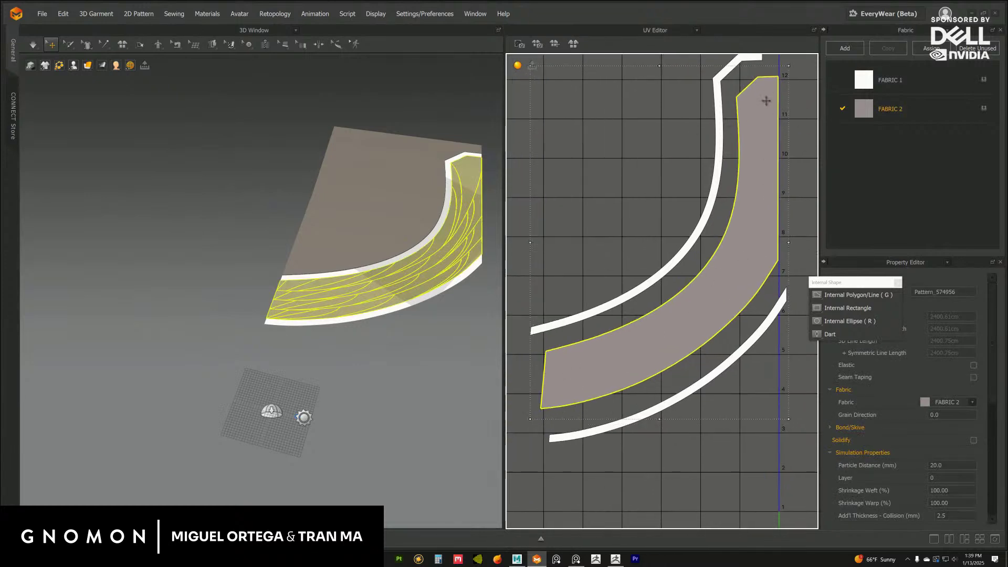
Try scaling down the band's UV shell between the two white strips, and undo the scaling.
left_click(635, 194)
middle_click_drag(761, 153, 725, 180)
left_click(729, 167)
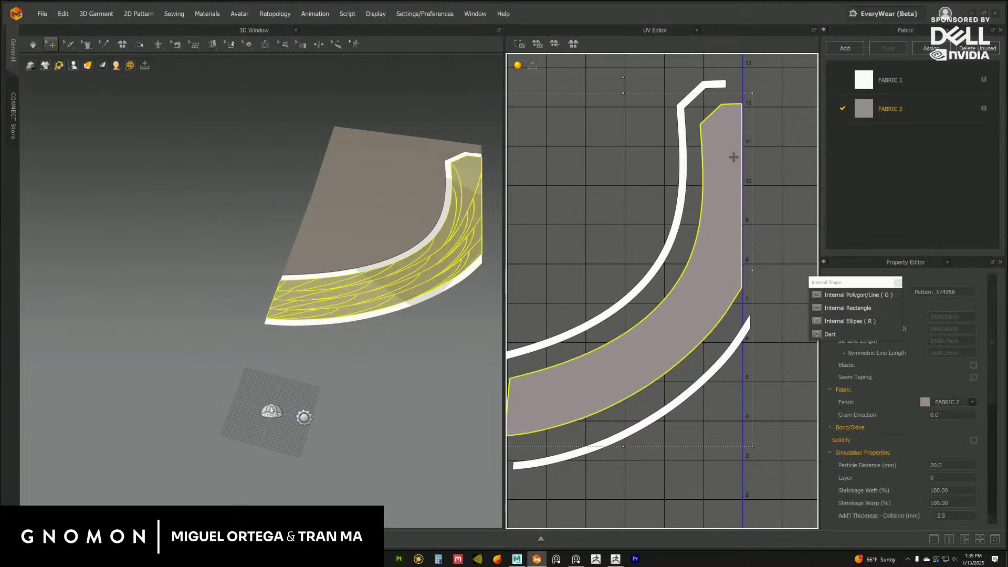
left_click_drag(649, 161, 642, 167)
middle_click_drag(608, 242, 691, 164)
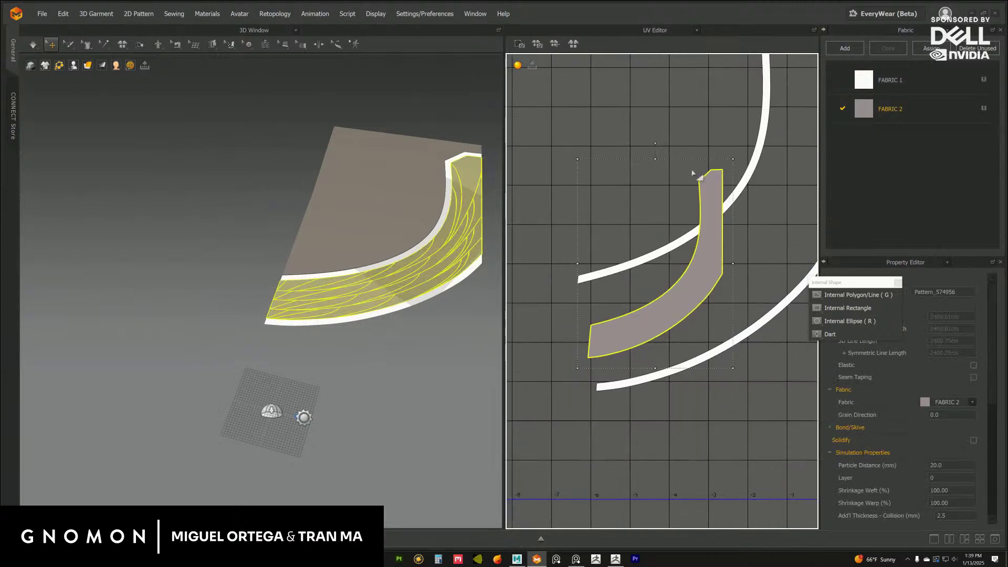
key("ctrl+z")
Compare the band's UV shell with the band's internal lines in the 3D view, reselecting the shell.
mouse_move(727, 126)
middle_mouse_down()
mouse_move(665, 225)
mouse_move(642, 230)
mouse_move(691, 175)
middle_mouse_up()
middle_click_drag(643, 211, 710, 116)
left_click(615, 270)
scroll(615, 271, "up", 2)
right_click_drag(378, 339, 625, 294)
scroll(420, 388, "up", 4)
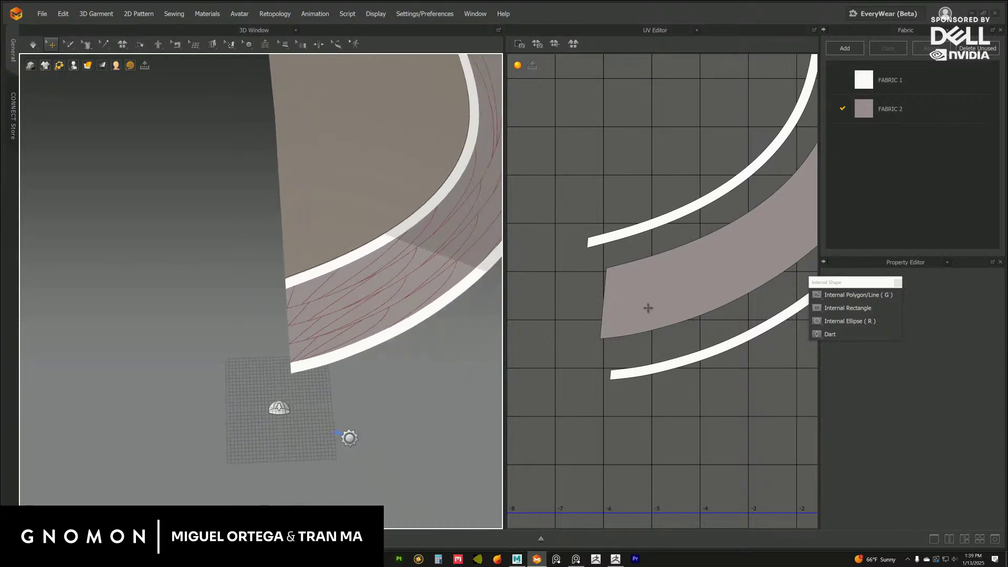
left_click(672, 286)
middle_click_drag(603, 306, 546, 318)
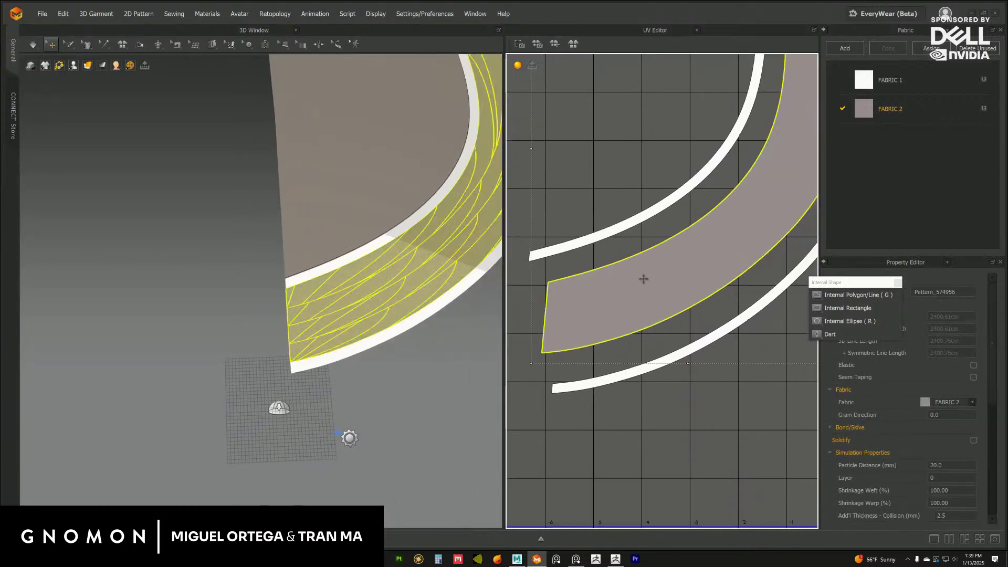
middle_click_drag(648, 275, 631, 294)
Return to the 2D Pattern Window and deselect the band.
left_click(697, 31)
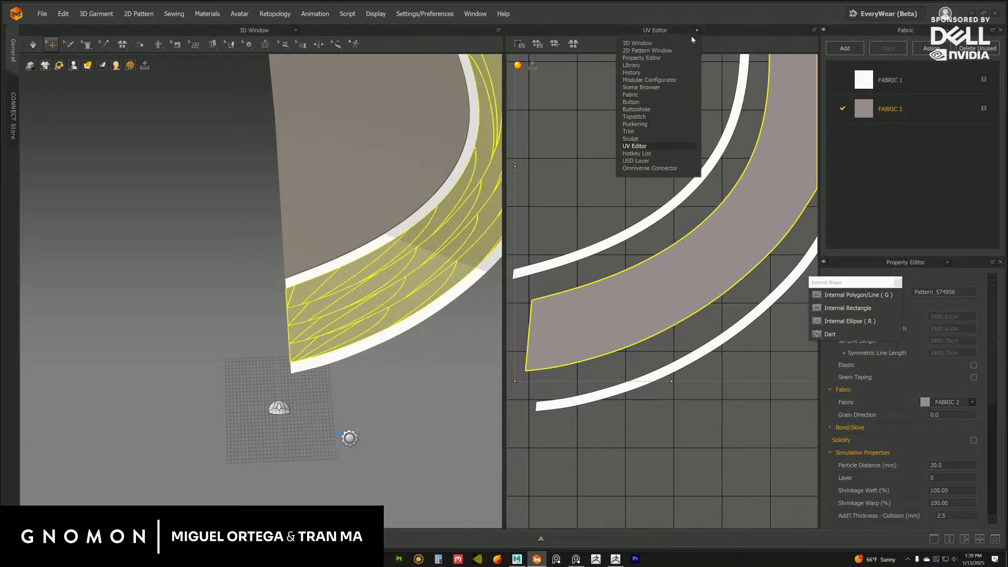
left_click(658, 50)
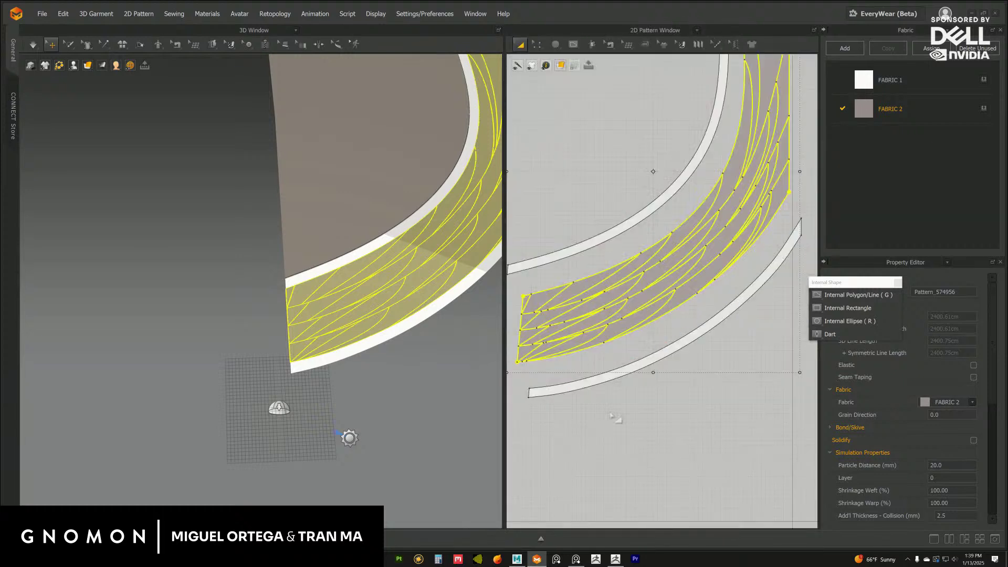
left_click(608, 403)
scroll(637, 365, "up", 5)
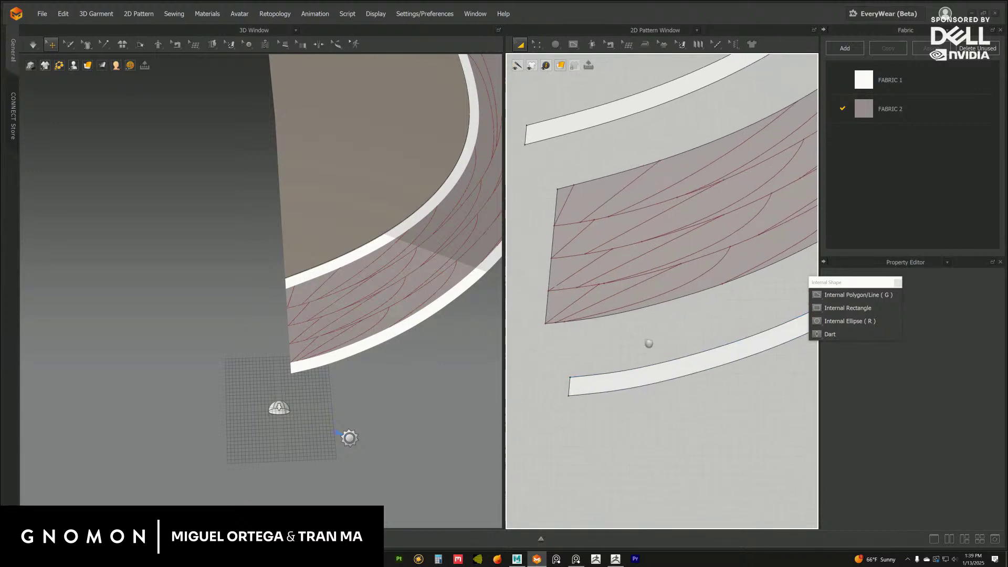
scroll(646, 349, "up", 3)
left_click(840, 294)
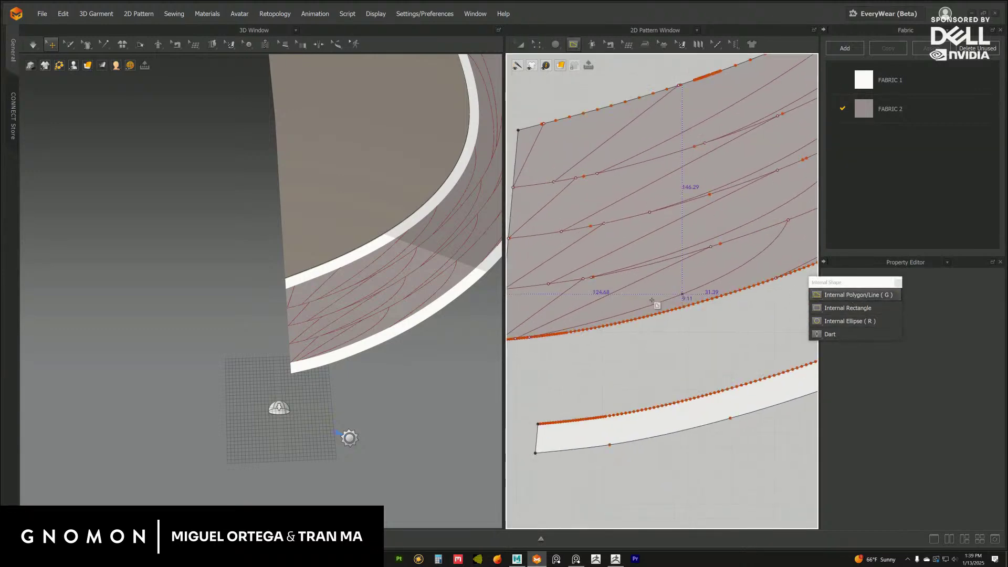
middle_click_drag(587, 329, 586, 324)
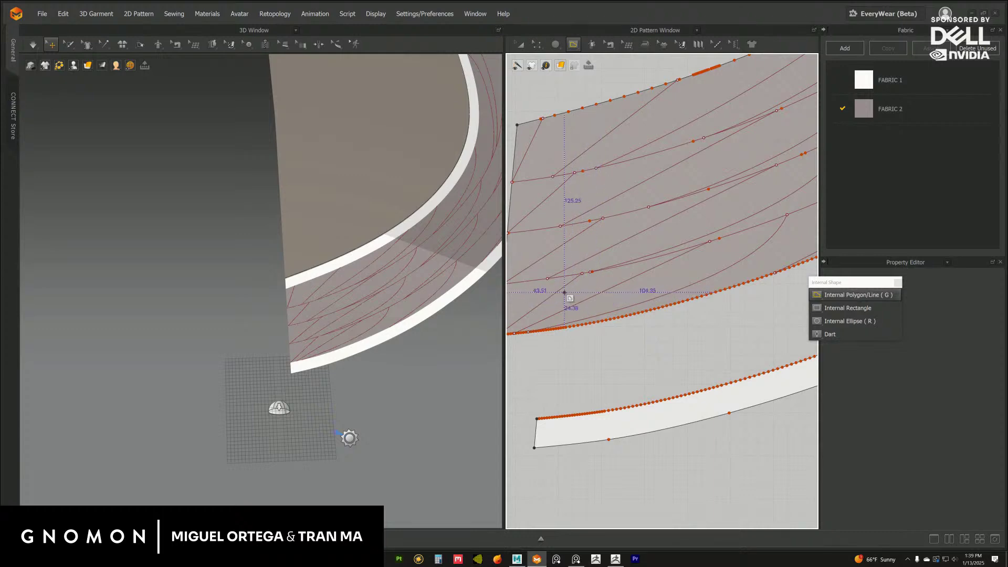
scroll(564, 292, "down", 5)
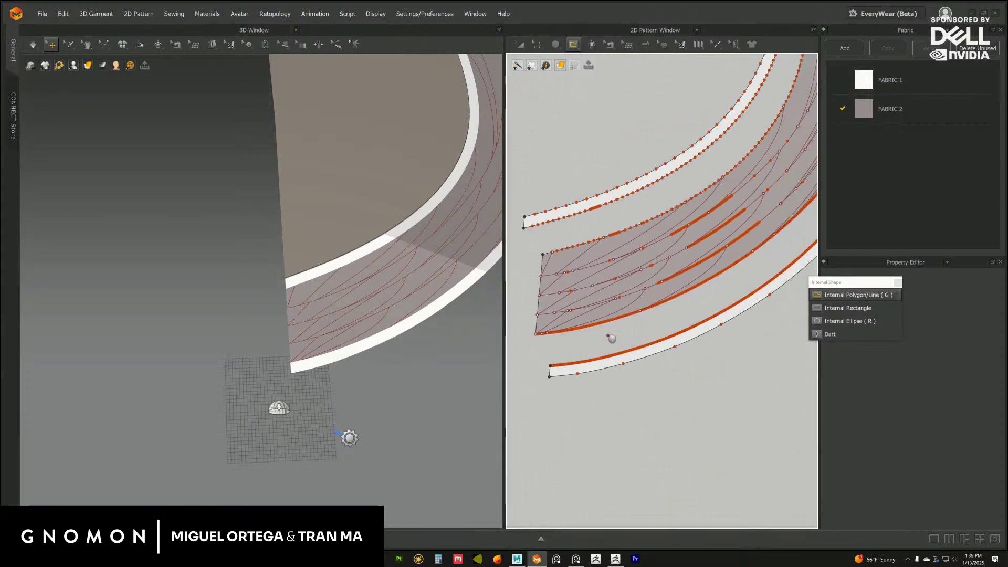
scroll(606, 336, "up", 3)
Select the band's lower outer edge with Edit Pattern and open the Offset as Internal Line settings for it.
key("z")
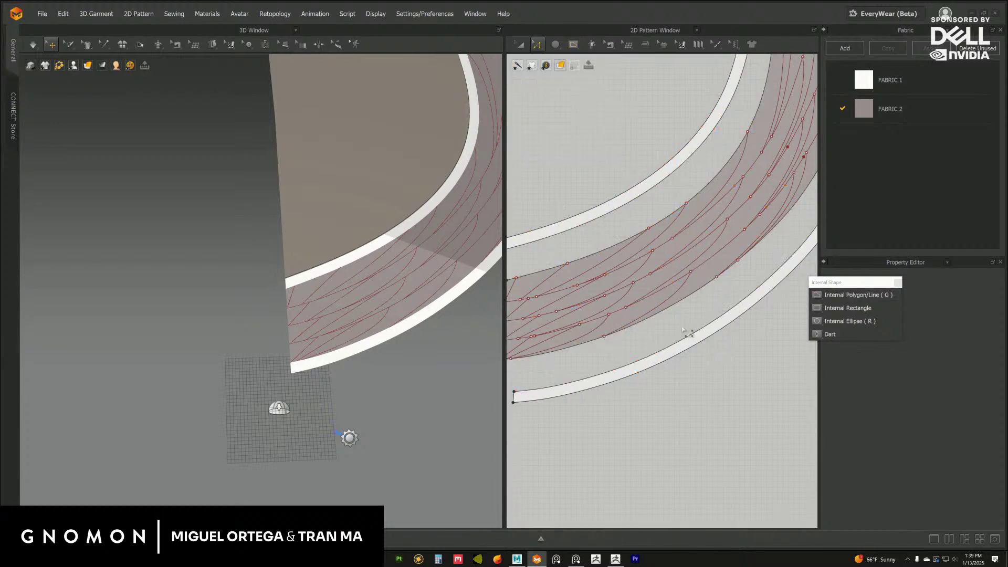
scroll(686, 300, "down", 1)
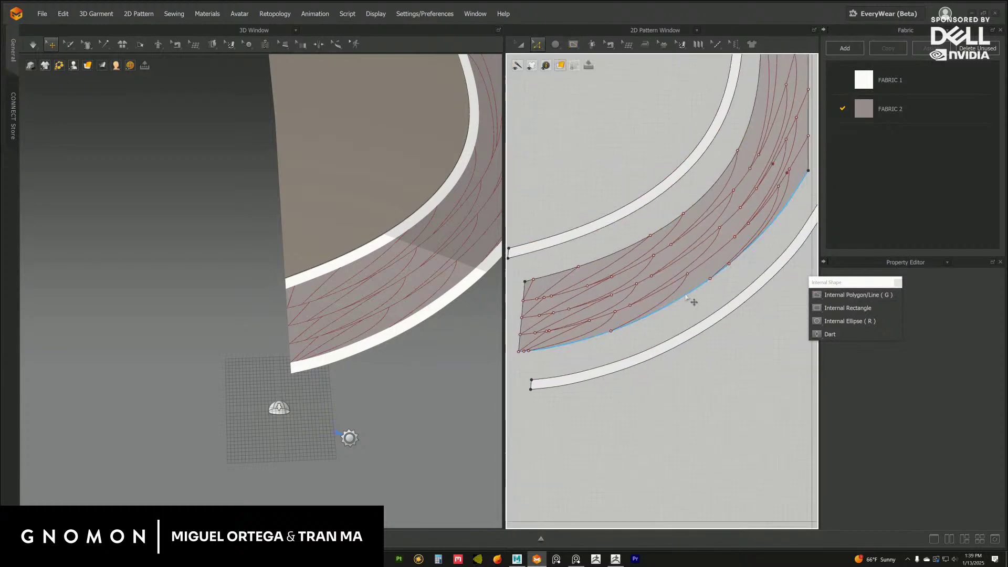
right_click(688, 296)
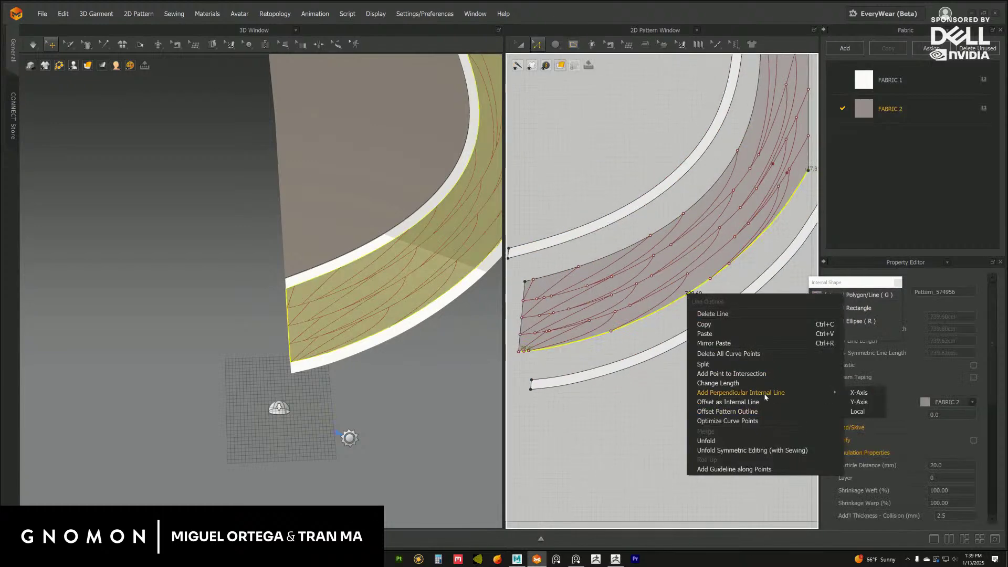
left_click(748, 406)
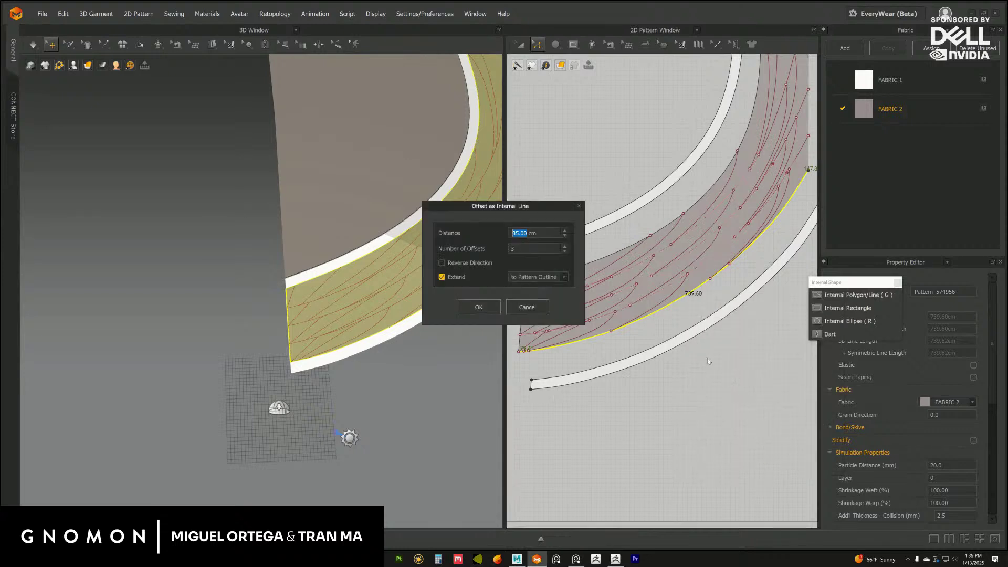
left_click_drag(531, 210, 615, 314)
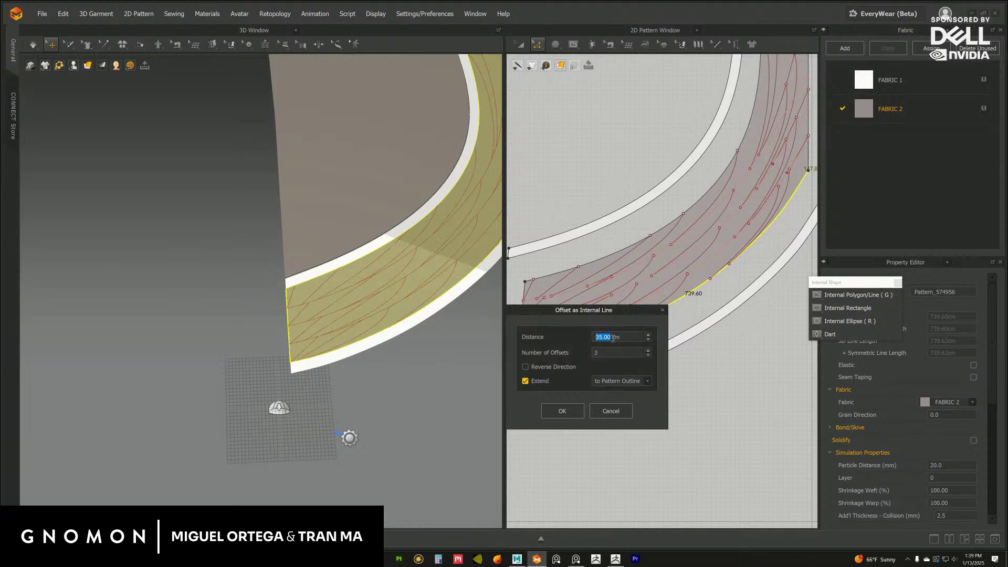
Switch to Calculator, divide 35 by 2 and minimize it again.
left_click(438, 558)
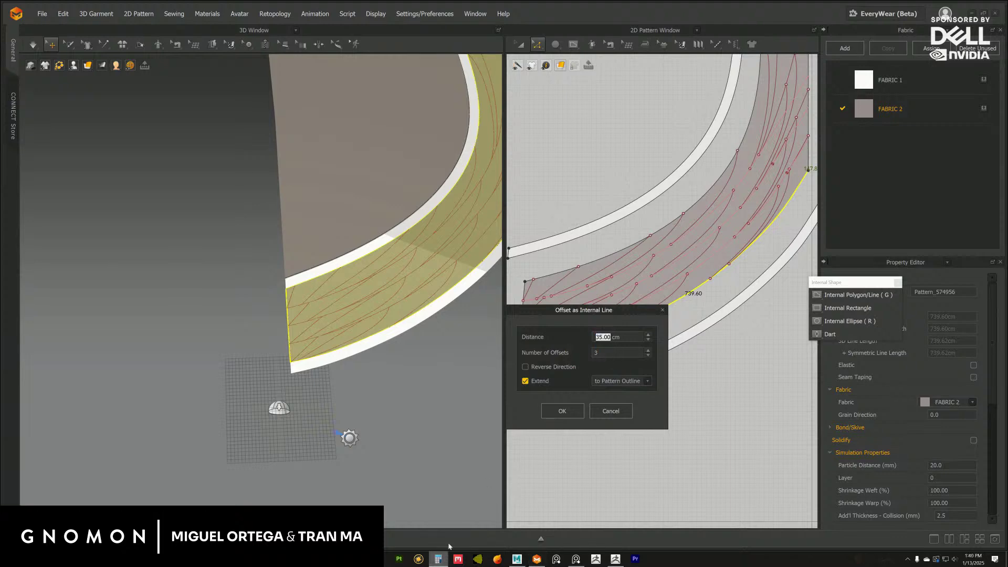
left_click(752, 429)
left_click(709, 381)
left_click(796, 284)
left_click(710, 427)
left_click(796, 477)
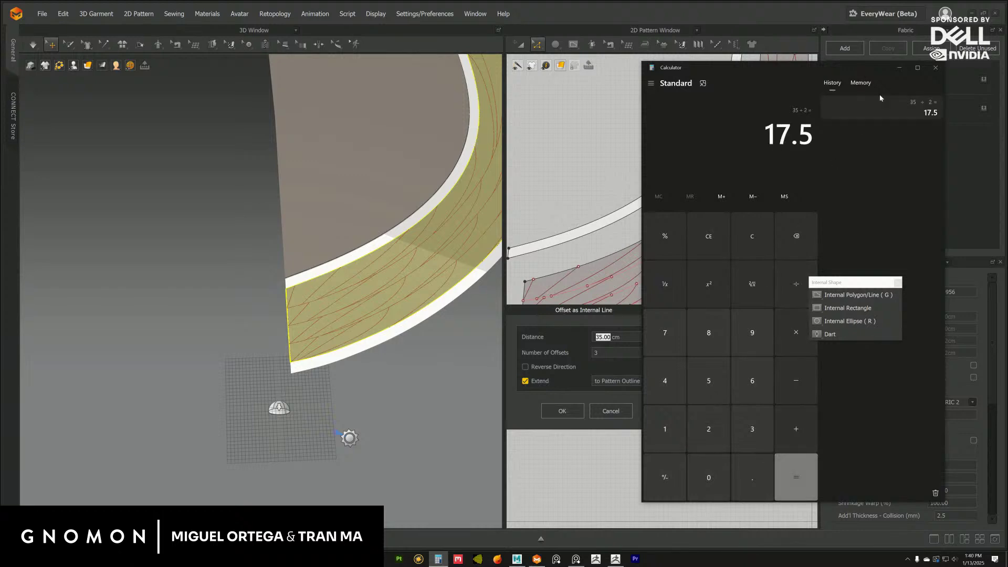
left_click(901, 68)
Set the offset distance to 17.5 cm, adjust the number of offsets and create the internal lines along the outer edge.
type("17.")
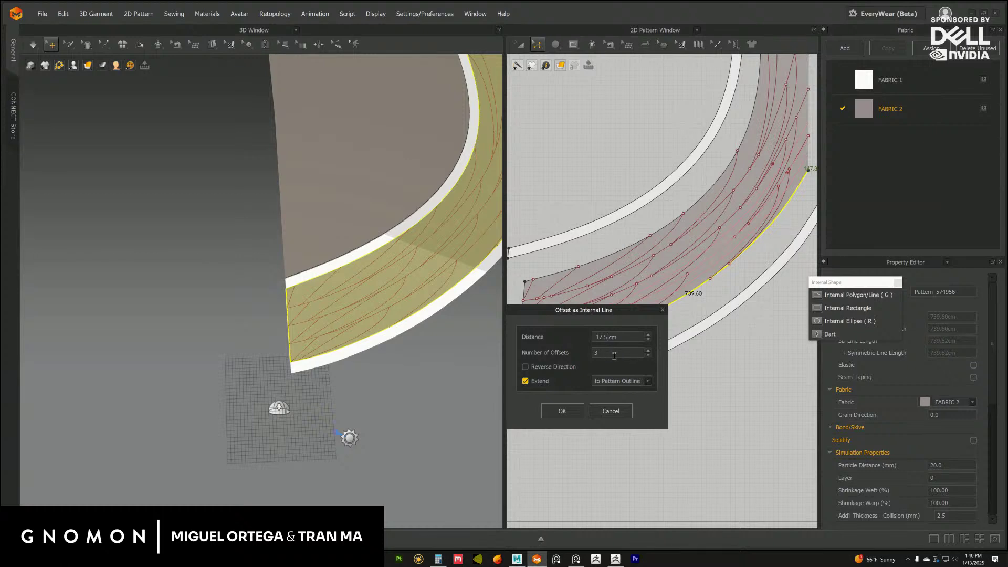
left_click_drag(613, 310, 631, 363)
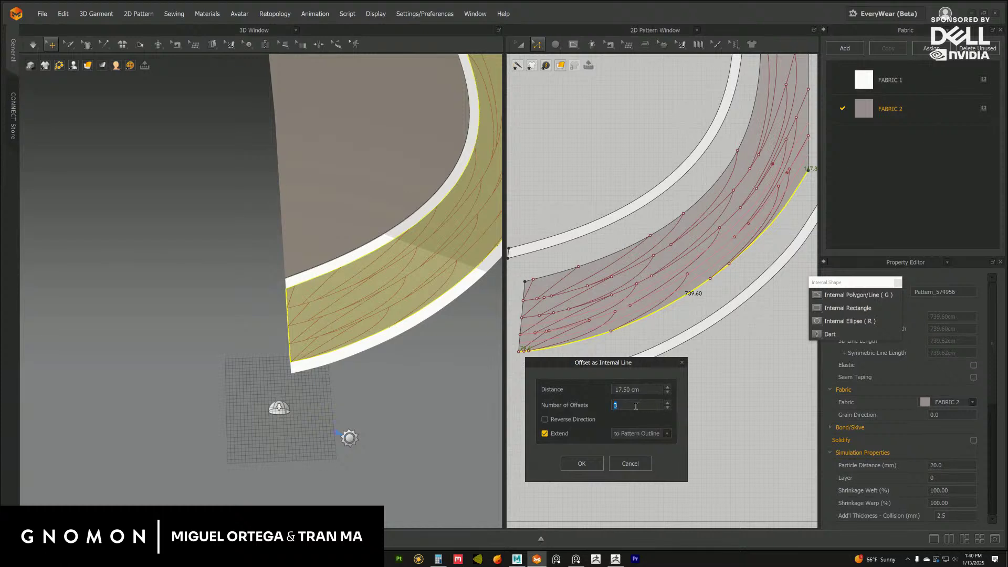
type("1")
left_click(668, 402)
left_click(668, 403)
left_click(668, 404)
left_click(582, 464)
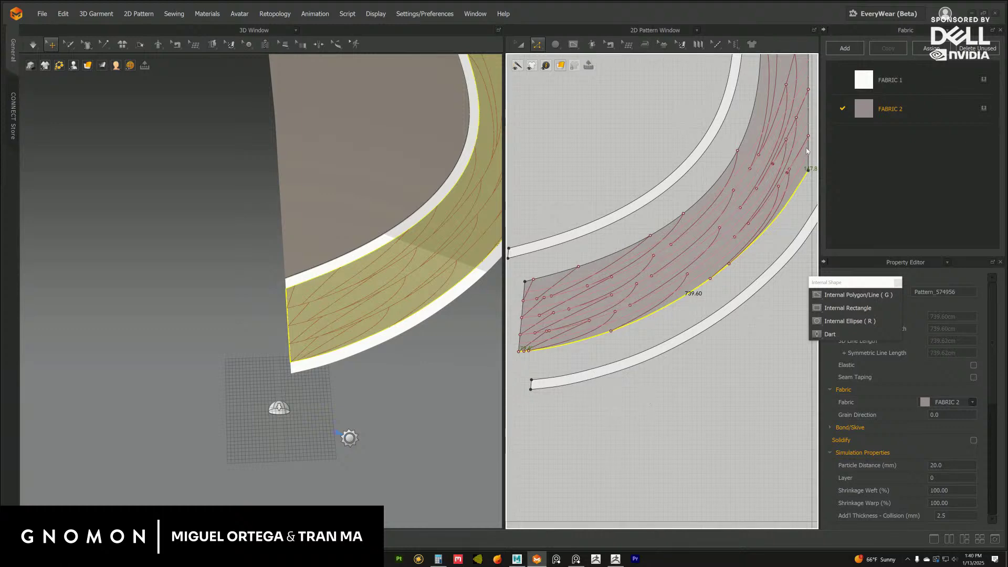
Delete the second offset internal line counted from the band's lower outer edge.
left_click(681, 381)
scroll(726, 329, "up", 5)
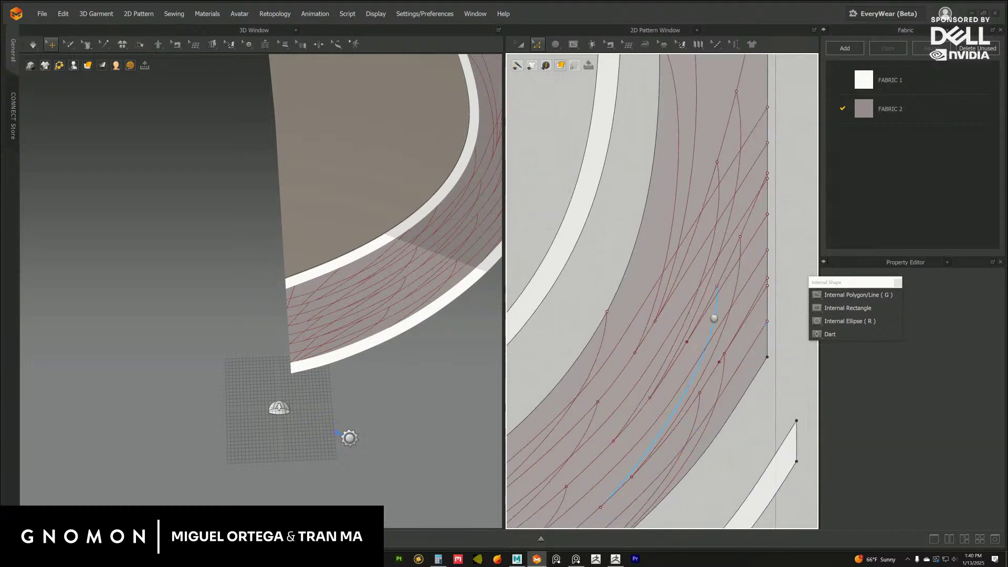
middle_click_drag(726, 326, 685, 291)
left_click(716, 290)
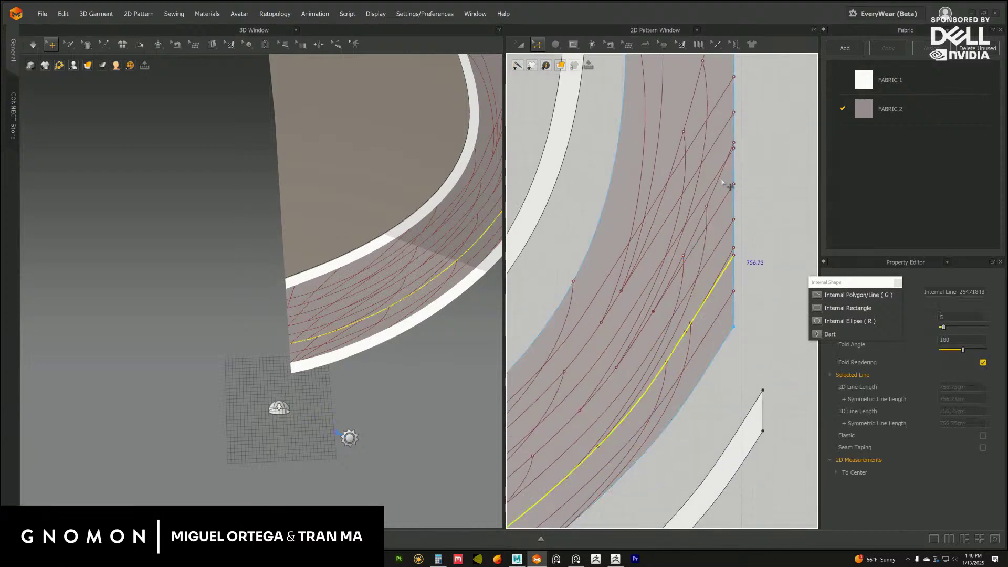
key("Delete")
Delete the fourth offset internal line counted from the band's lower outer edge.
left_click(715, 187)
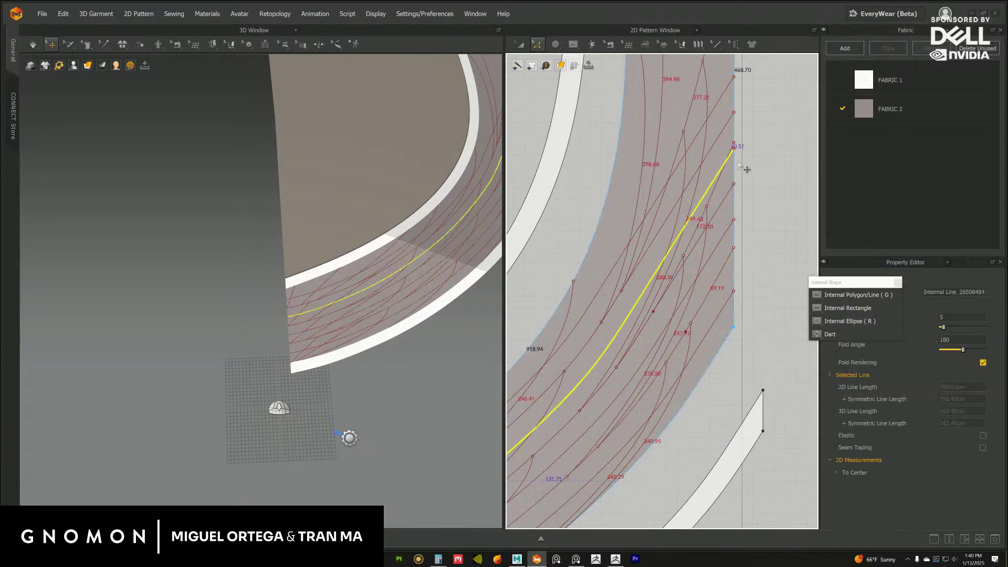
scroll(704, 338, "down", 2)
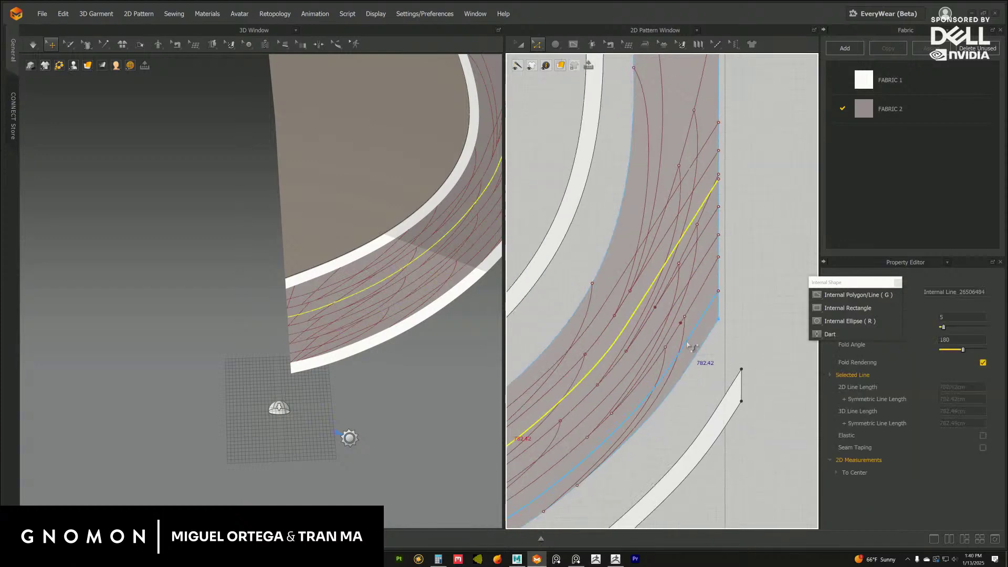
middle_click_drag(627, 393, 696, 300)
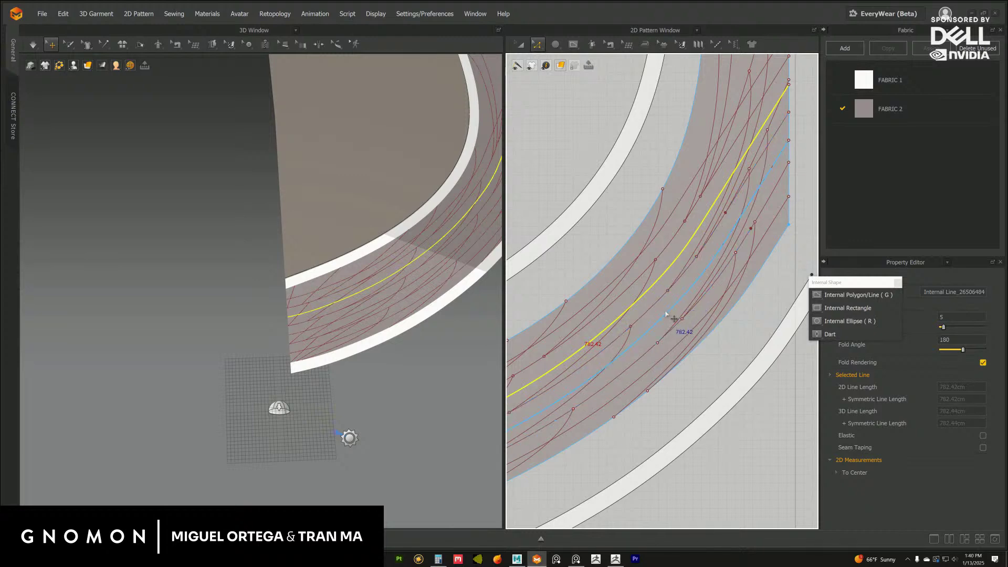
left_click(663, 294)
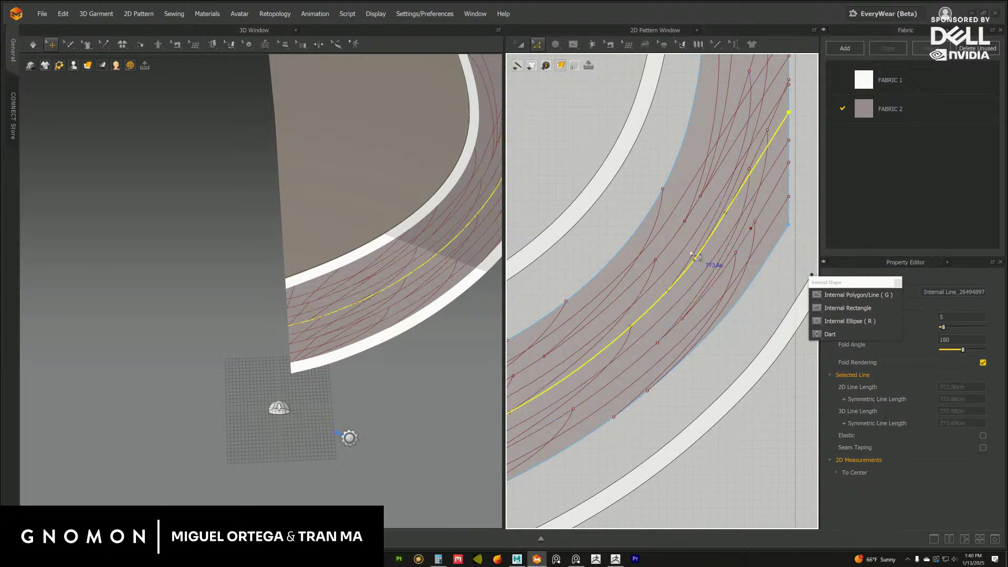
middle_click_drag(694, 255, 691, 282)
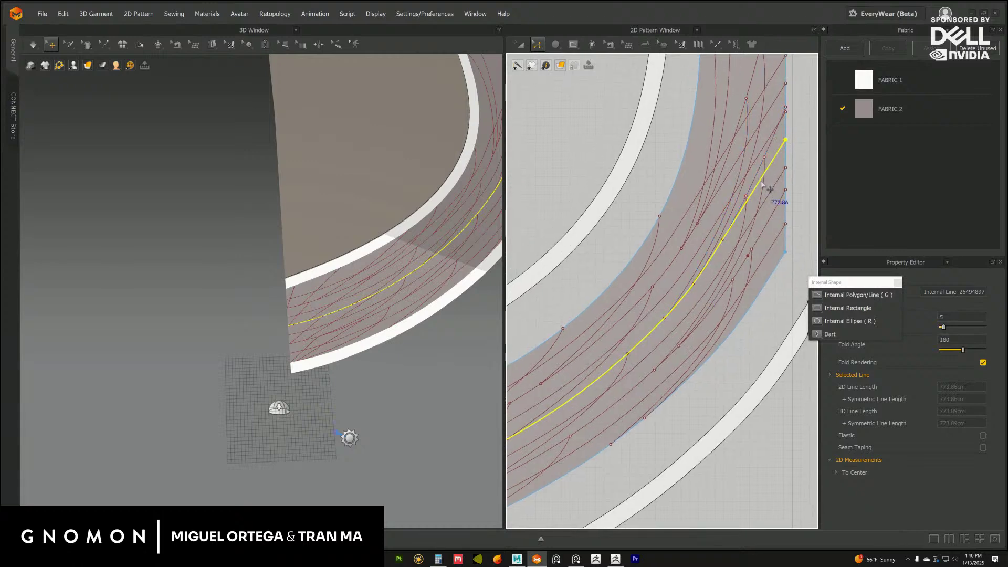
key("Escape")
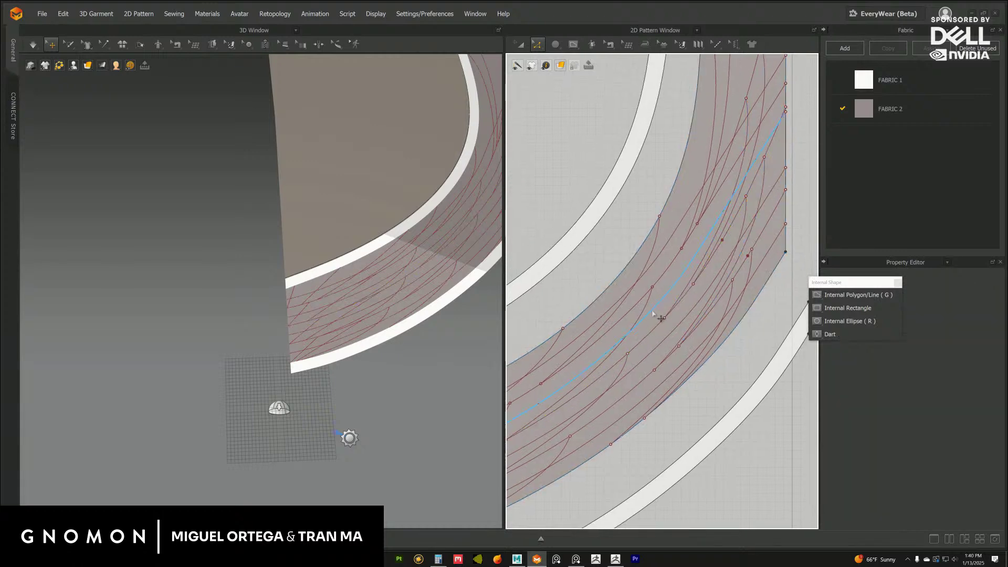
Delete the two lengthwise offset internal lines next to the innermost one, the 782.42 cm and the 790.98 cm line.
left_click(654, 314)
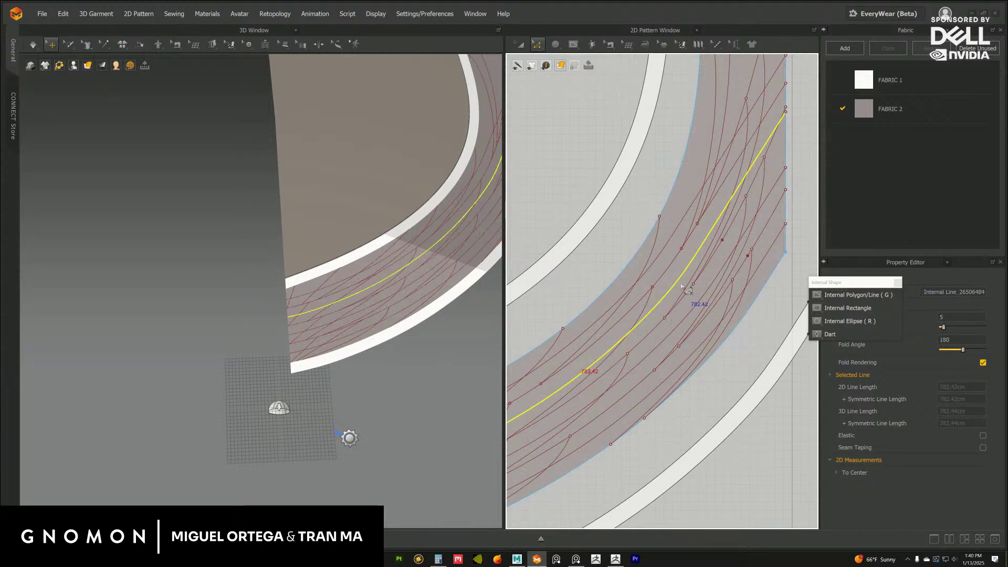
key("Escape")
left_click(665, 273)
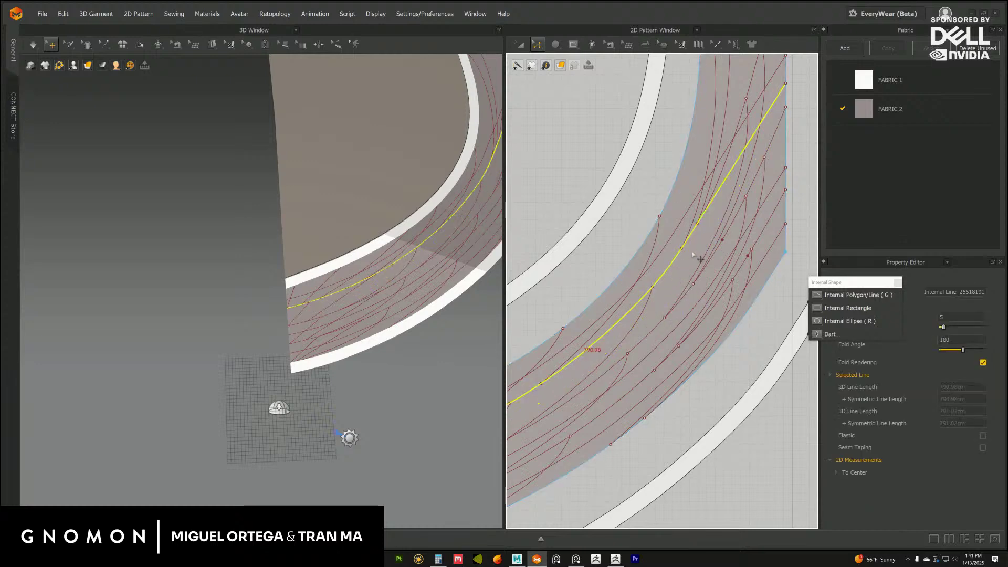
left_click(679, 224)
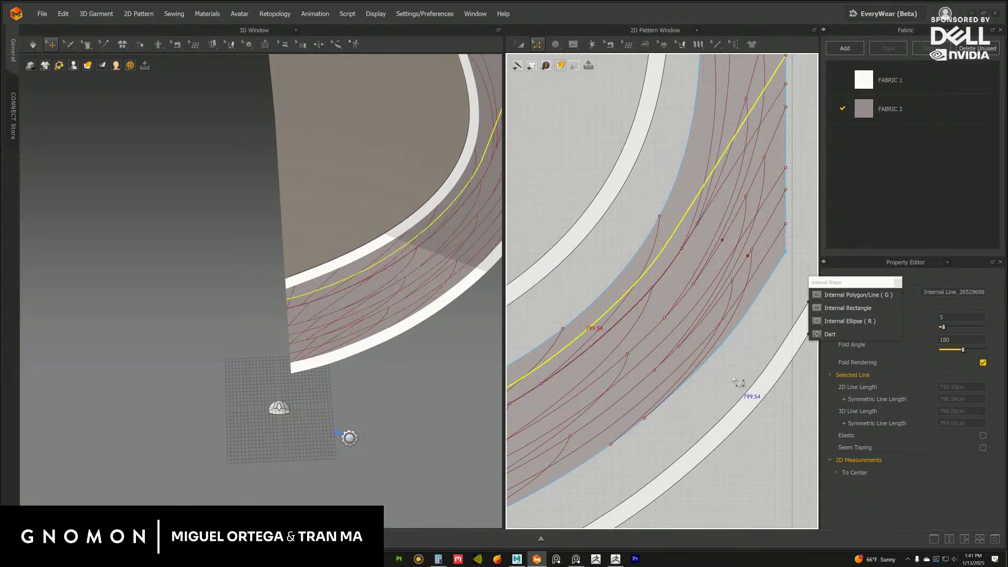
scroll(693, 336, "down", 1)
scroll(367, 352, "up", 4)
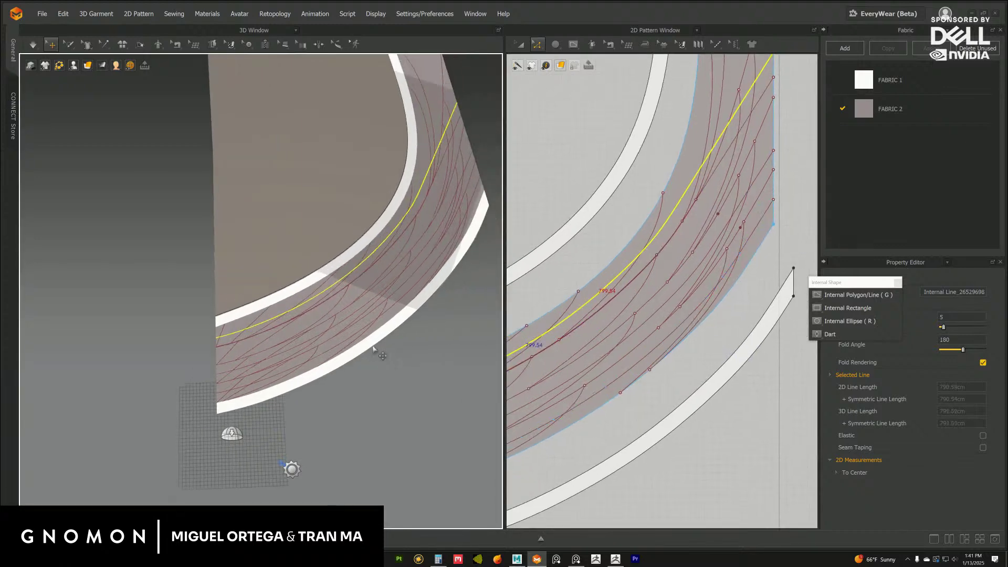
scroll(462, 252, "down", 4)
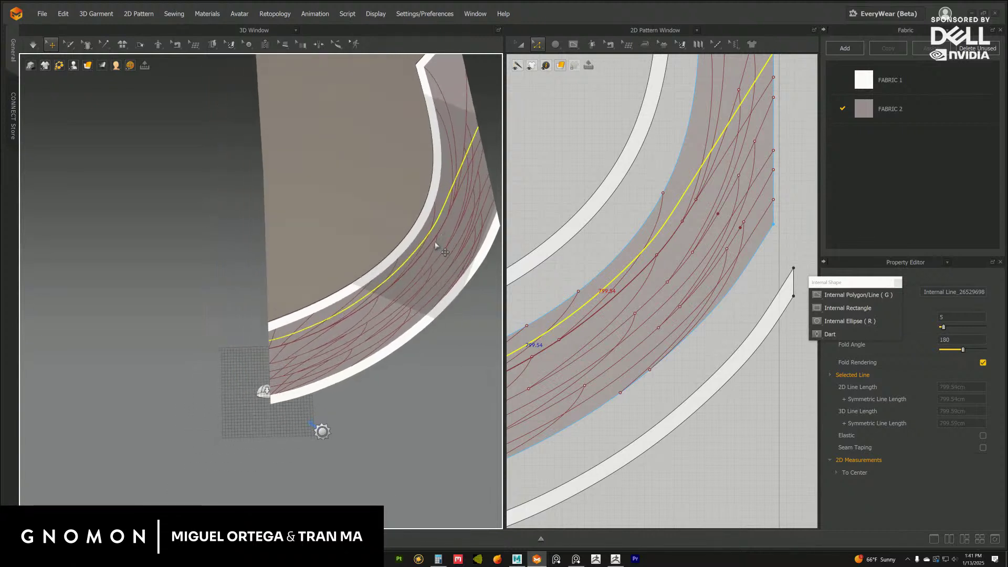
middle_click_drag(704, 246, 728, 249)
left_click(705, 230)
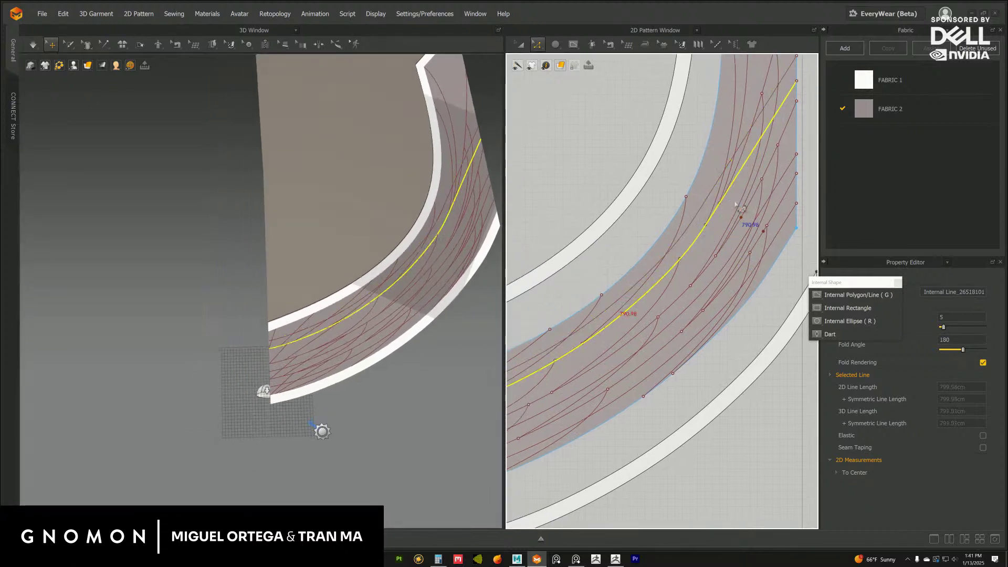
key("Delete")
scroll(688, 346, "down", 3)
middle_click_drag(740, 213, 736, 234)
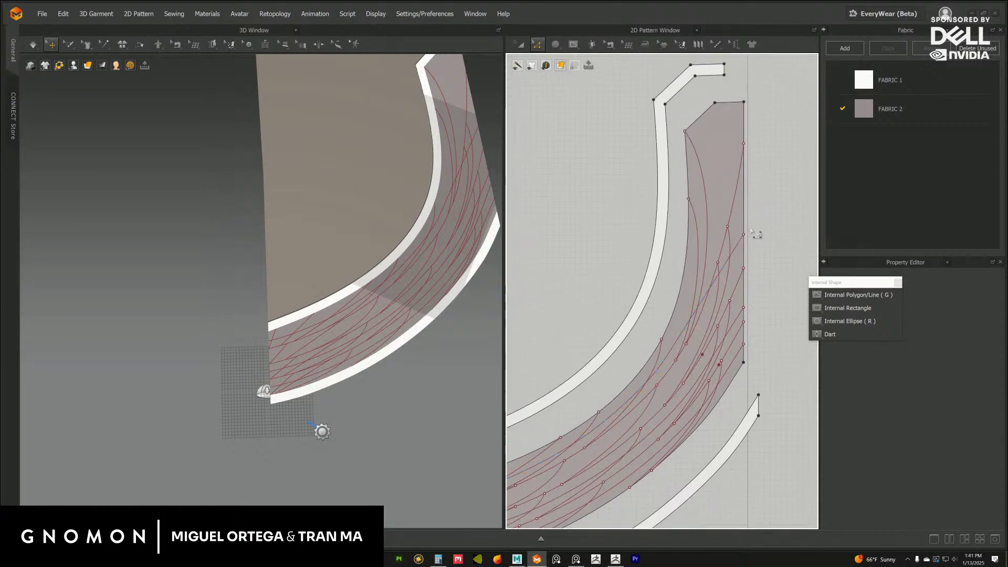
Try moving the innermost offset line's end point from the vertical edge onto the band's short top edge, and undo it.
left_click(726, 143)
left_click_drag(726, 143, 734, 138)
scroll(761, 168, "down", 3)
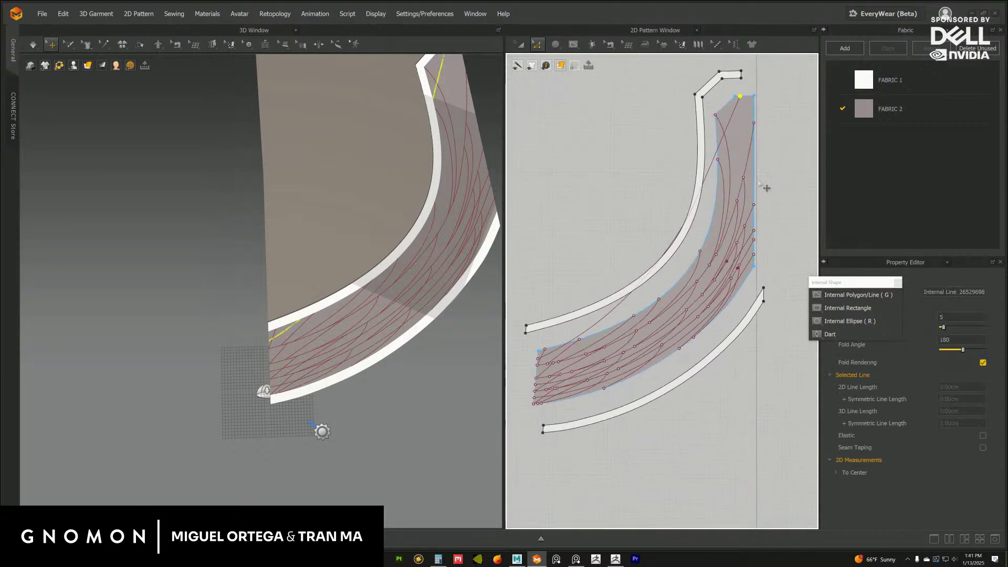
key("ctrl+z")
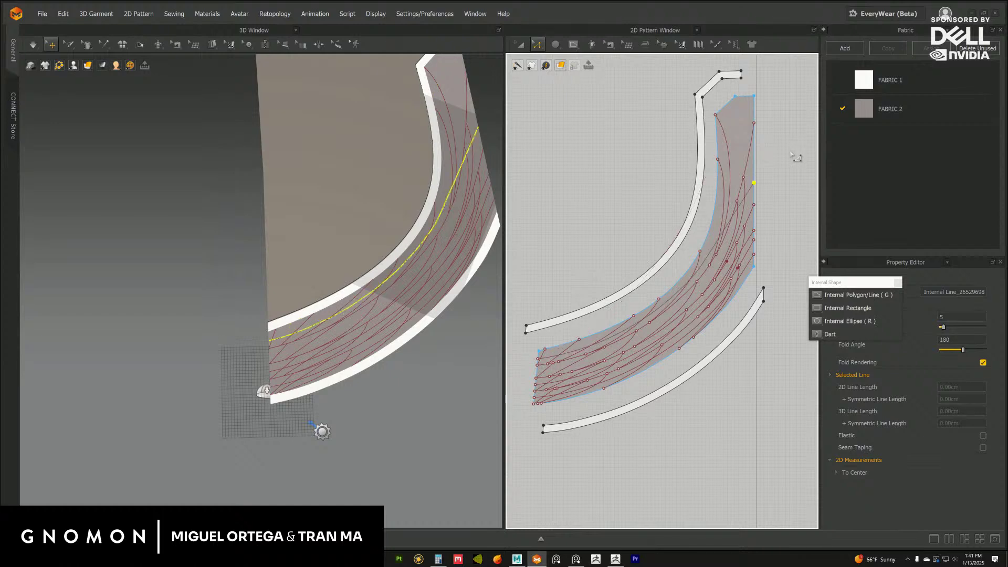
Convert a curve point of the 765.30 cm offset line, where it straightens toward the vertical edge, to a segment point.
scroll(691, 246, "up", 2)
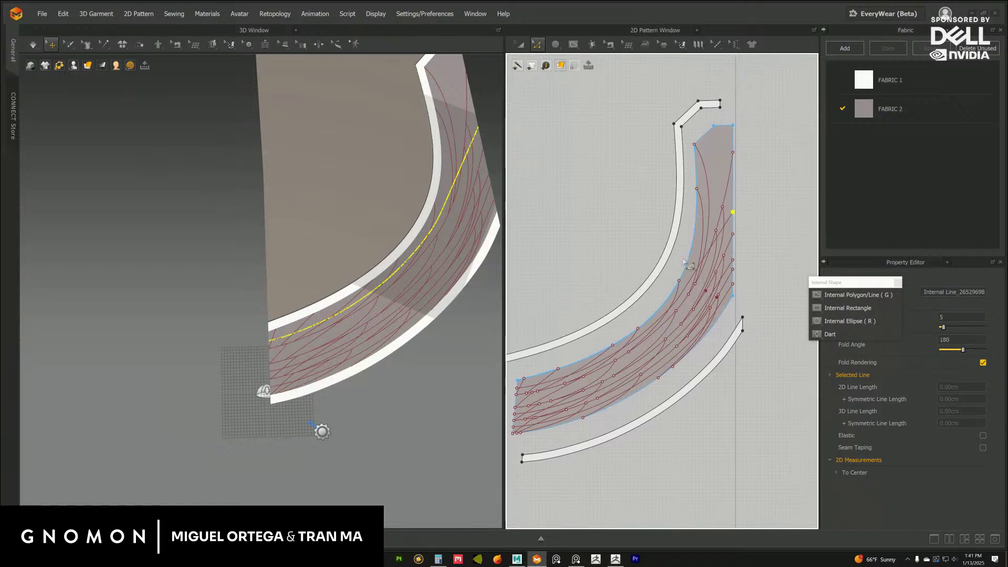
scroll(723, 286, "up", 2)
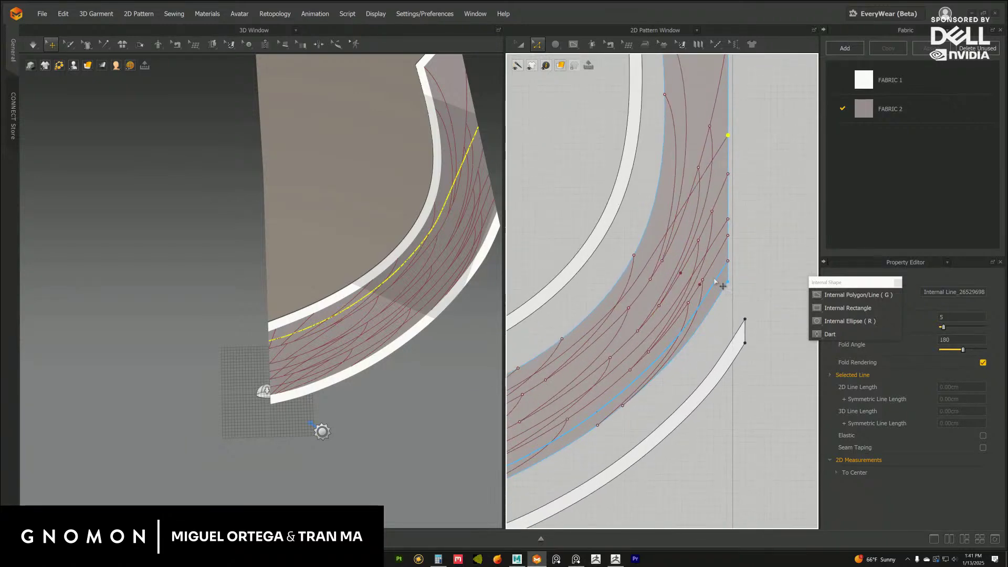
left_click(717, 280)
left_click(719, 234)
middle_click_drag(745, 187, 739, 189)
scroll(735, 221, "up", 5)
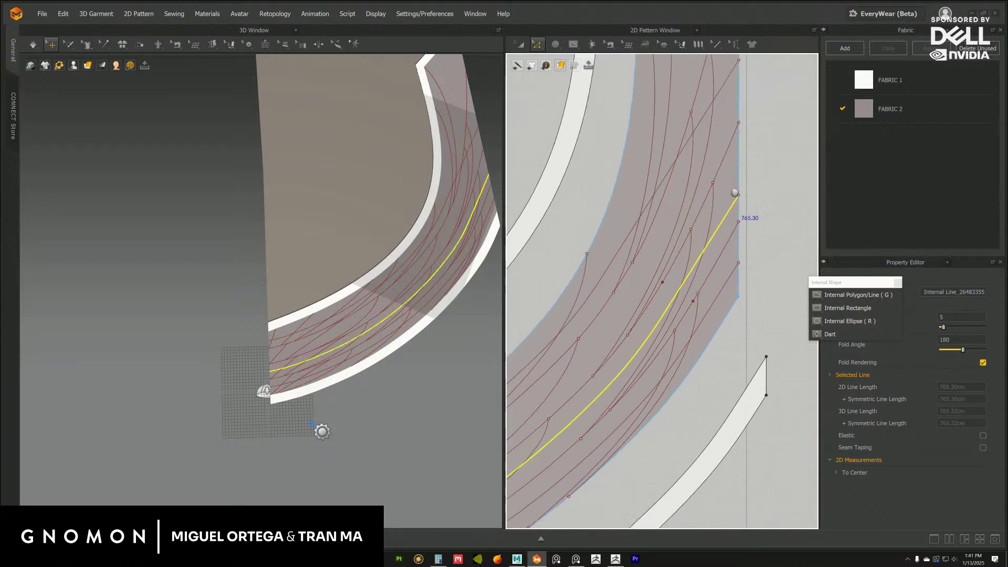
scroll(703, 252, "up", 3)
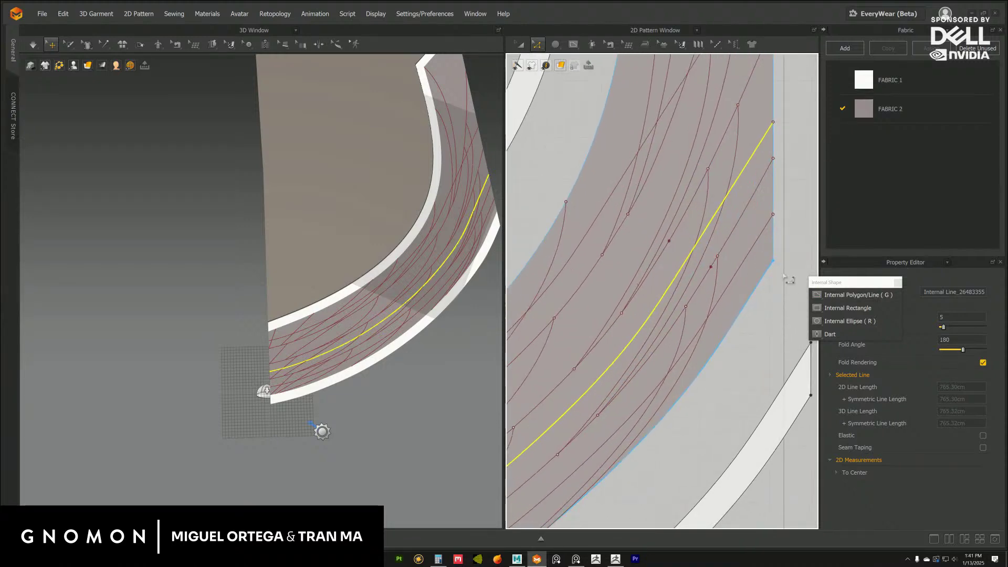
left_click(534, 49)
left_click_drag(548, 58, 802, 82)
left_click(826, 120)
scroll(683, 263, "up", 2)
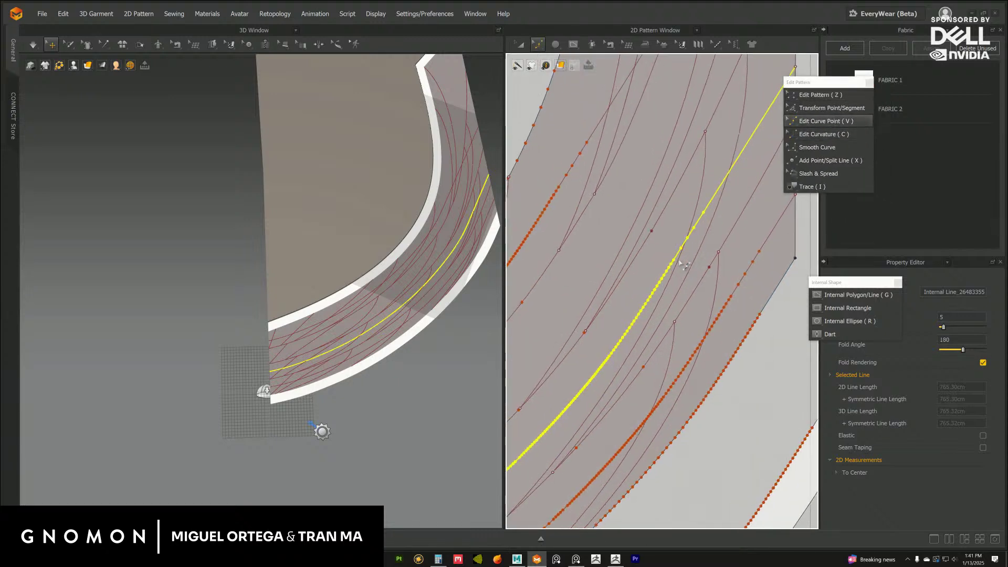
right_click(682, 250)
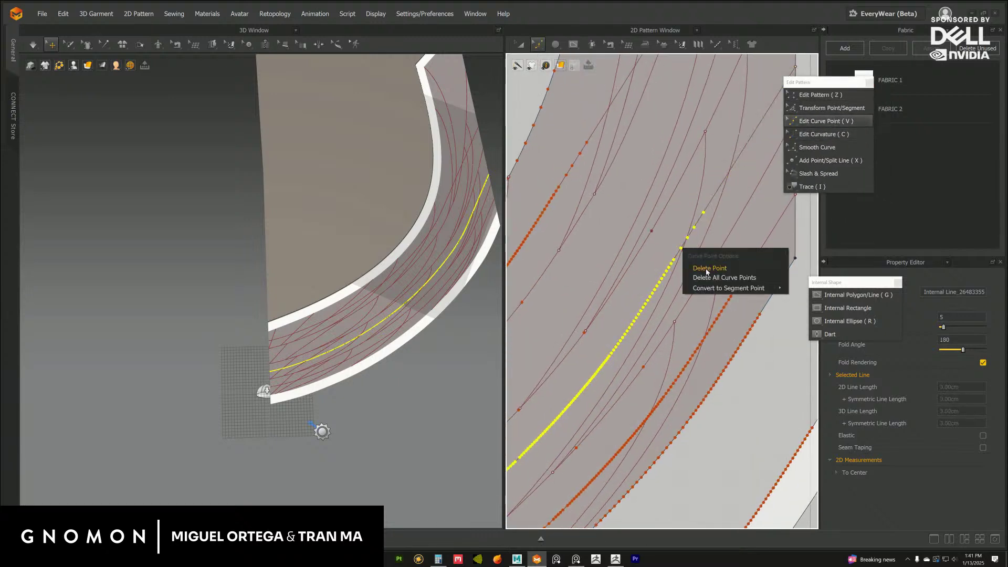
left_click(776, 380)
right_click(681, 251)
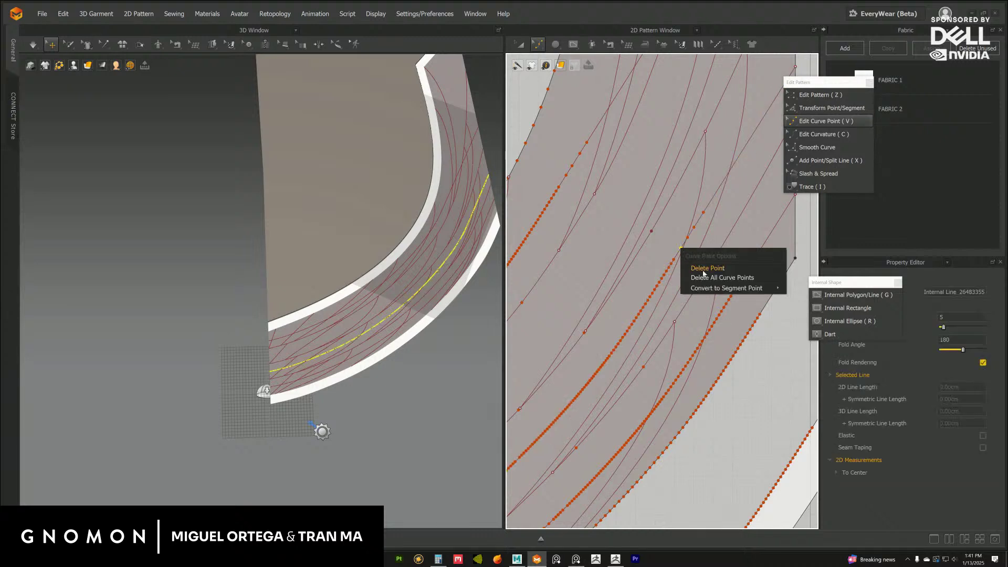
mouse_move(724, 292)
left_click(806, 288)
Delete the 765.30 cm line's remaining curve points between the new segment point and the vertical edge.
middle_click_drag(630, 226, 587, 284)
scroll(659, 268, "up", 1)
middle_click_drag(668, 277, 671, 254)
scroll(671, 254, "down", 1)
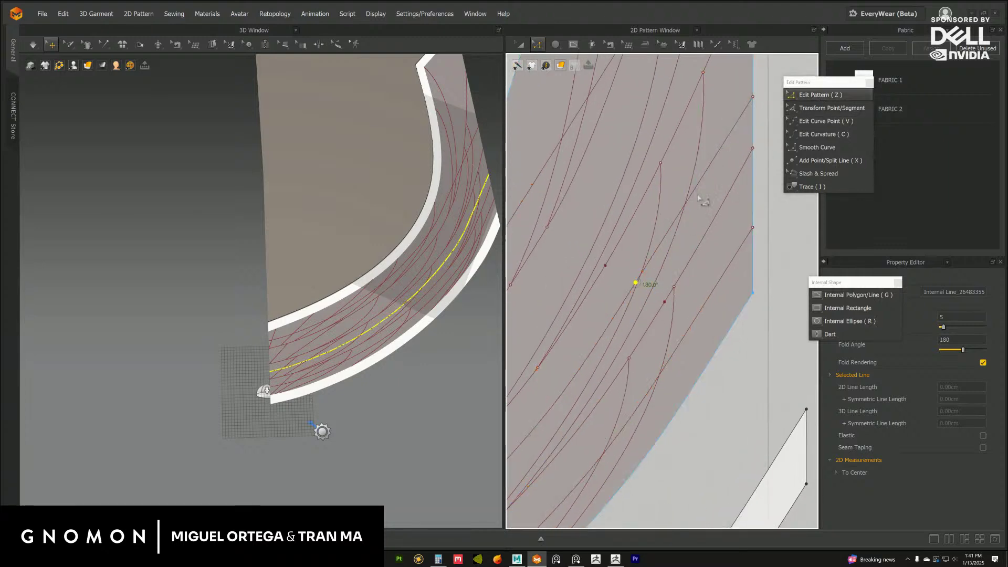
left_click_drag(678, 268, 629, 239)
key("Delete")
left_click_drag(649, 276, 655, 268)
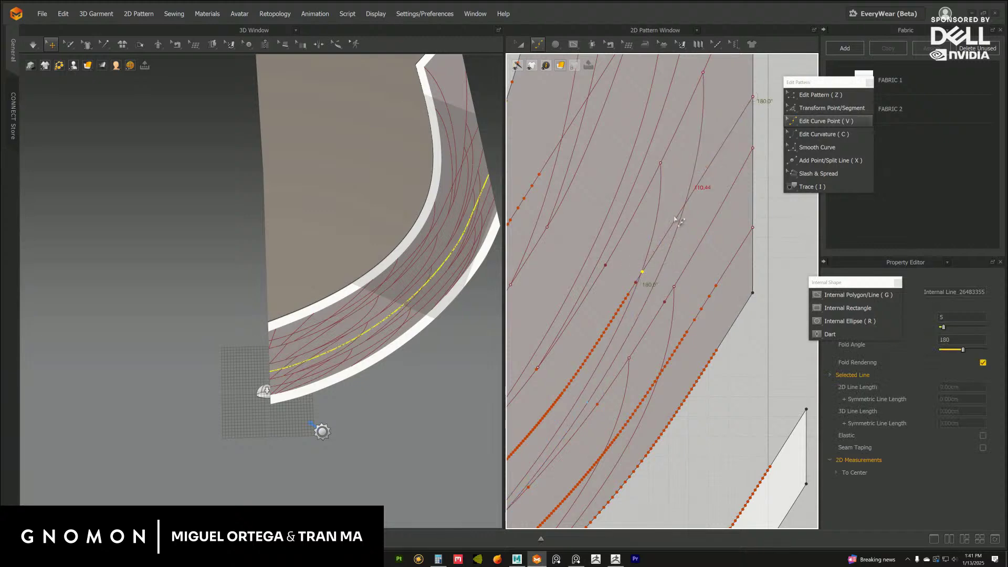
key("Delete")
Convert a curve point of the innermost offset line, just before its straight end section, to a segment point.
middle_click_drag(641, 233, 708, 285)
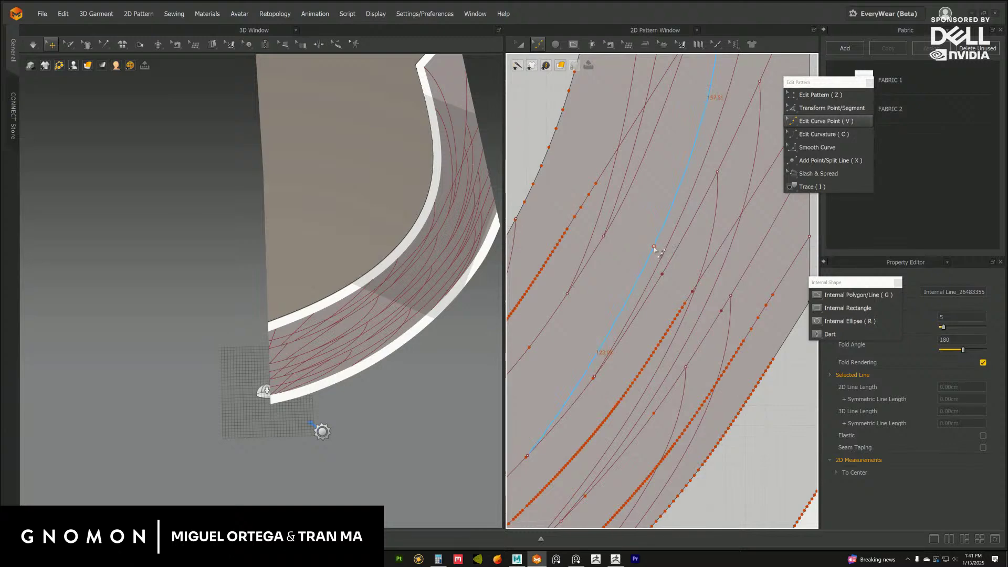
scroll(652, 254, "down", 3)
middle_click_drag(629, 322, 637, 270)
middle_click_drag(674, 219, 616, 259)
scroll(643, 255, "up", 2)
scroll(668, 252, "up", 1)
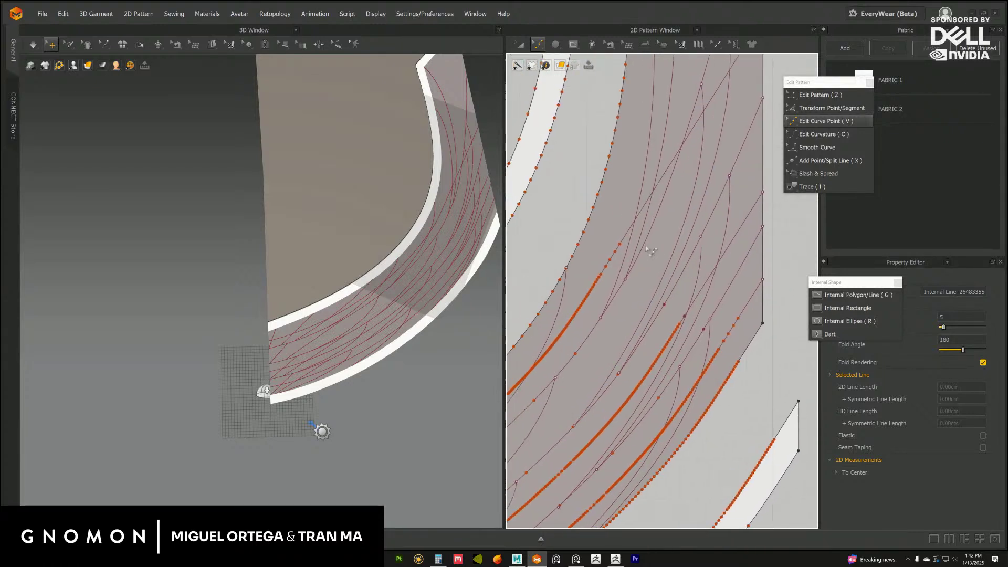
right_click(619, 251)
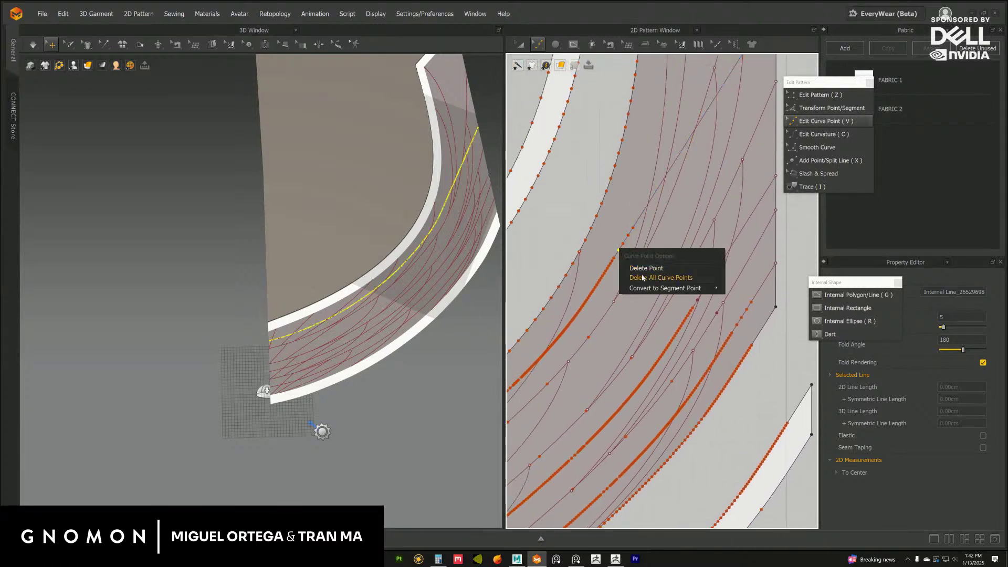
left_click(743, 288)
Delete the innermost offset line's curve points between its new segment point and the vertical edge.
middle_click_drag(668, 263, 673, 284)
scroll(672, 284, "down", 1)
left_click(821, 95)
middle_click_drag(683, 206, 681, 213)
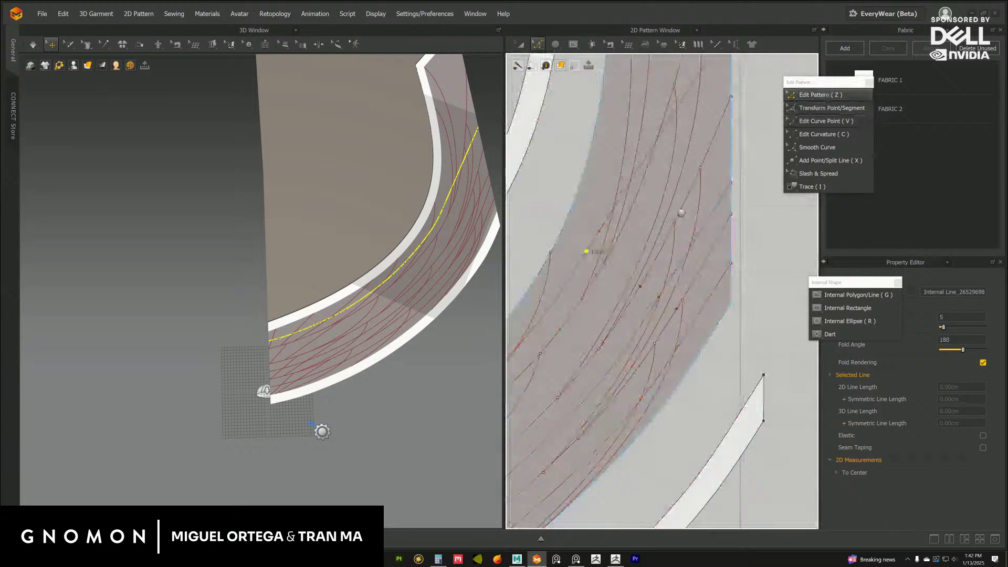
middle_click_drag(681, 213, 684, 312)
scroll(685, 312, "down", 1)
key("v")
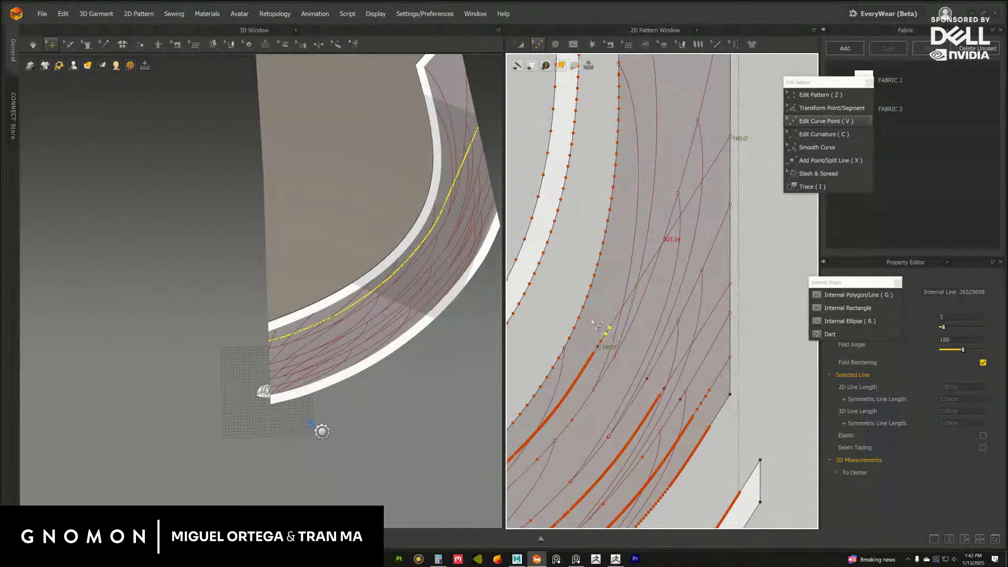
left_click(811, 96)
Move the innermost offset line's end point from the vertical edge onto the band's short top edge.
scroll(687, 200, "down", 2)
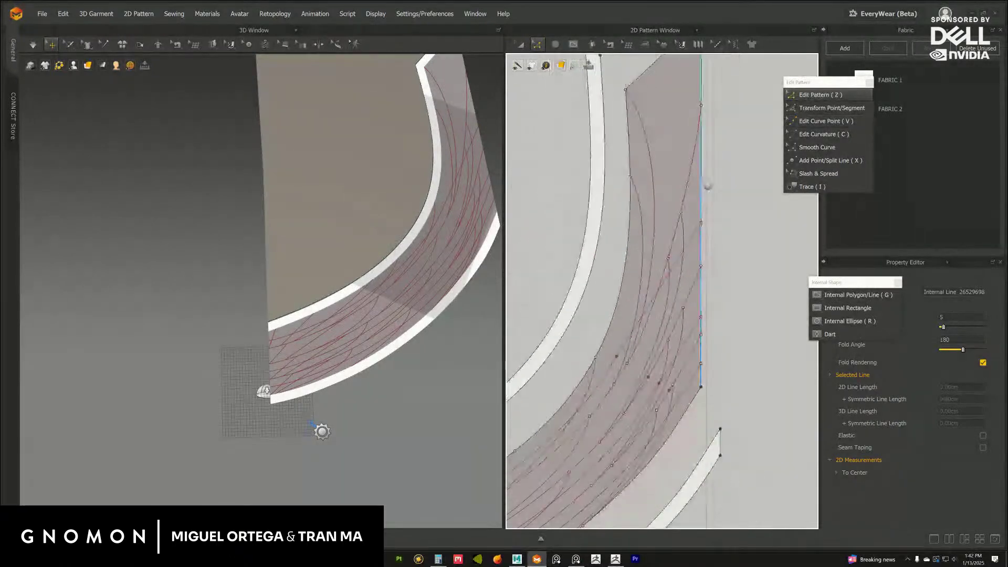
middle_click_drag(704, 187, 718, 202)
left_click(720, 242)
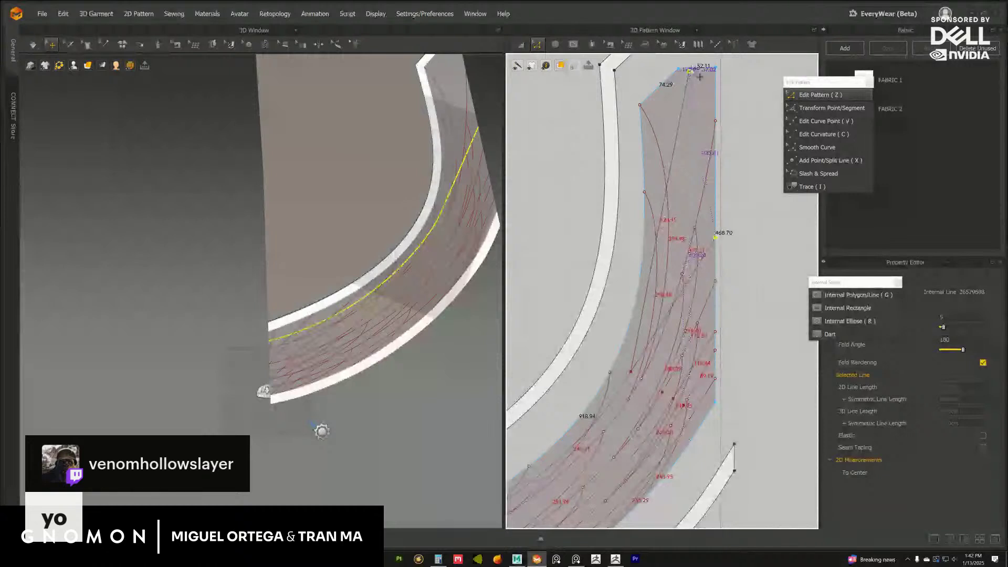
left_click_drag(692, 71, 693, 68)
left_click(763, 231)
middle_click_drag(763, 231, 764, 229)
Bend the innermost line's straight end section with Edit Curvature so it follows the band's curve up to the top edge.
left_click(816, 134)
left_click_drag(665, 210, 680, 245)
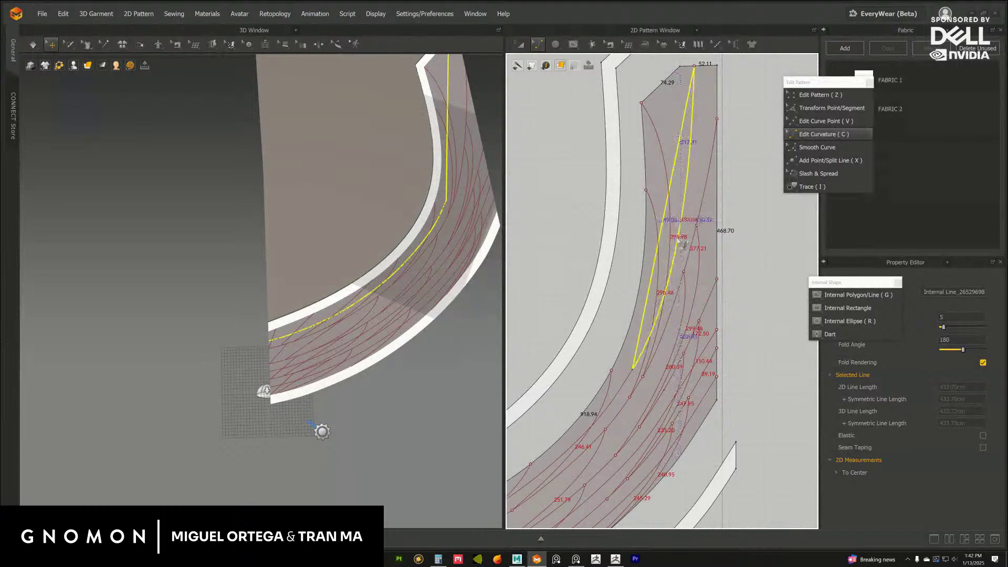
left_click_drag(678, 240, 680, 231)
left_click(749, 221)
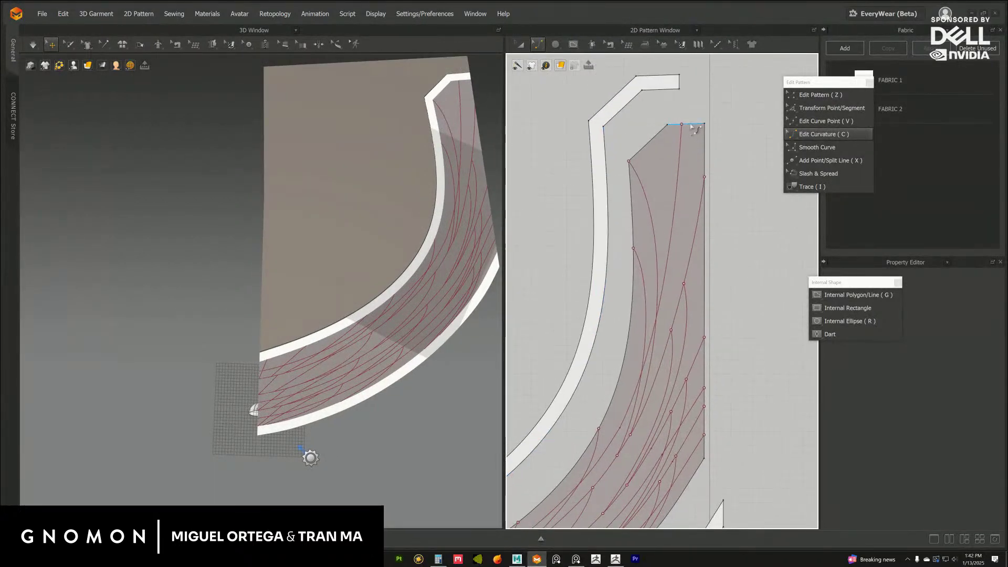
Shift the innermost line's end point slightly along the top edge and adjust its curve handles for a smooth transition.
key("z")
left_click(681, 126)
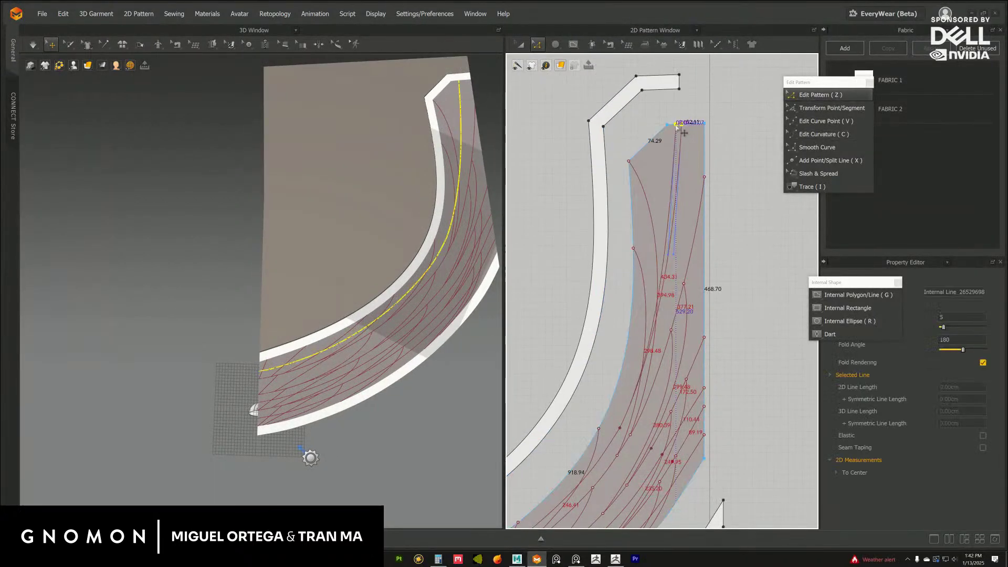
left_click(668, 257)
middle_click_drag(625, 326, 642, 205)
left_click_drag(670, 238, 662, 269)
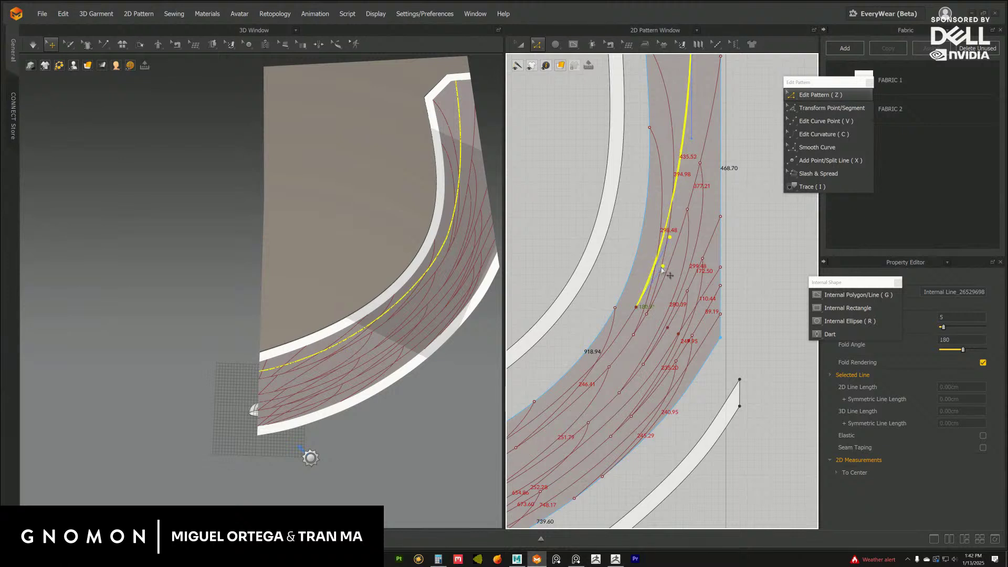
left_click(756, 235)
Move the next lengthwise offset line's end point slightly up along the band's vertical edge.
middle_click_drag(700, 215, 686, 140)
scroll(706, 183, "up", 2)
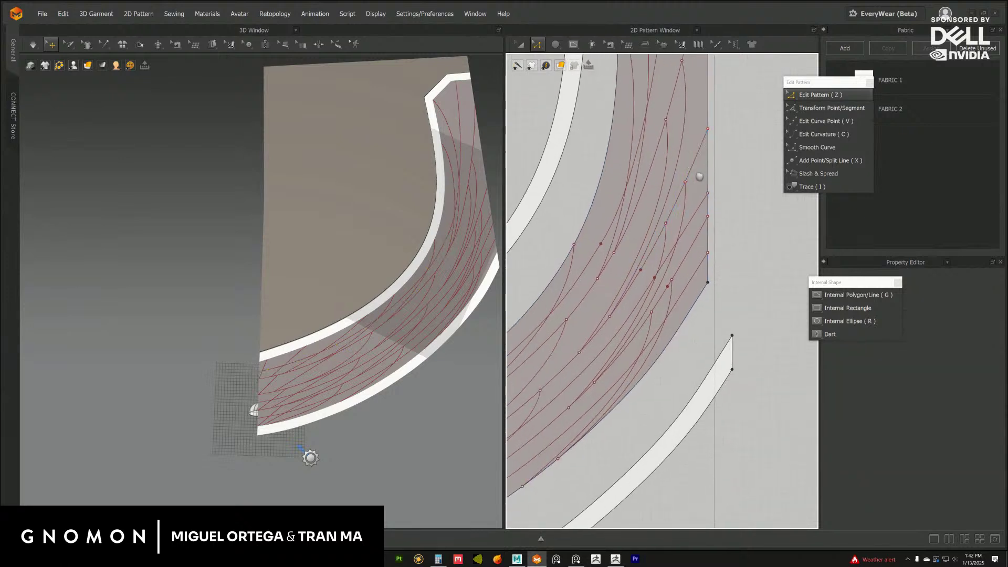
right_click_drag(694, 174, 701, 209)
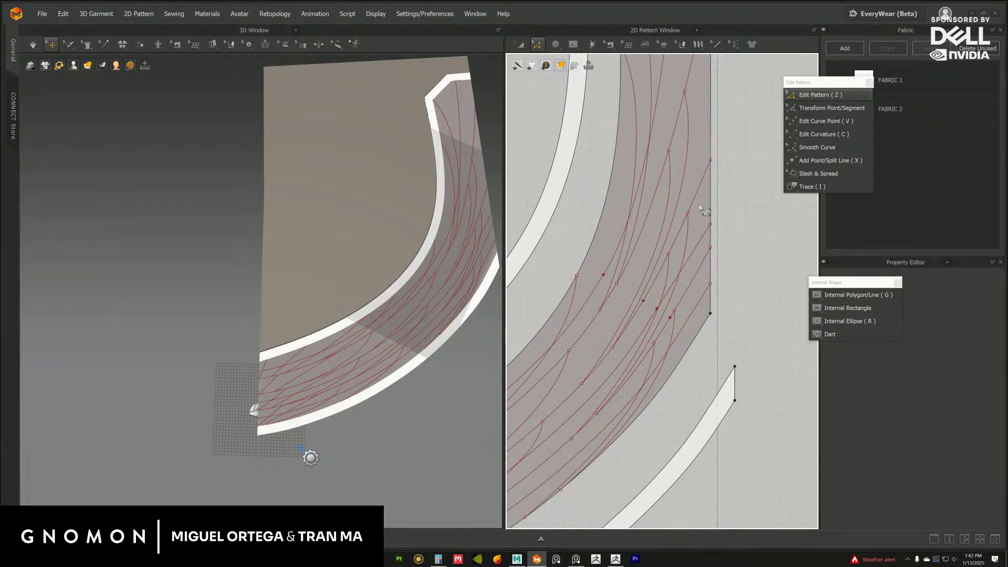
scroll(699, 205, "up", 3)
left_click_drag(729, 197, 730, 178)
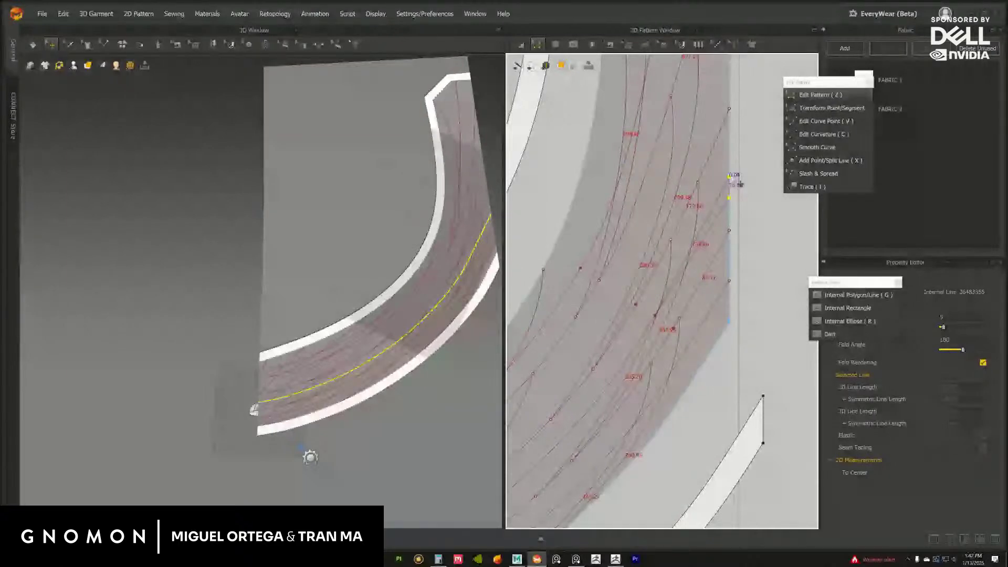
scroll(733, 199, "up", 2)
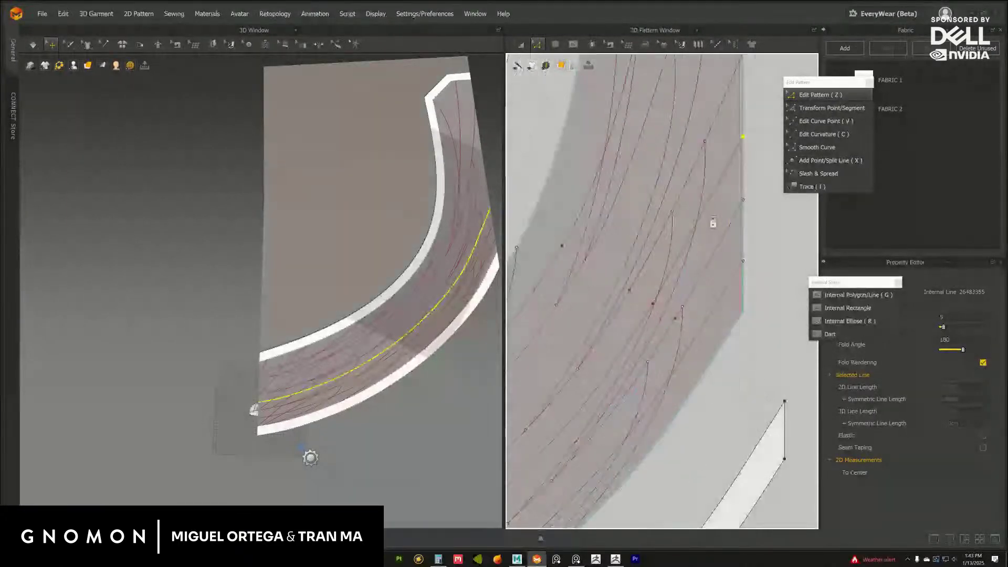
scroll(735, 184, "down", 2)
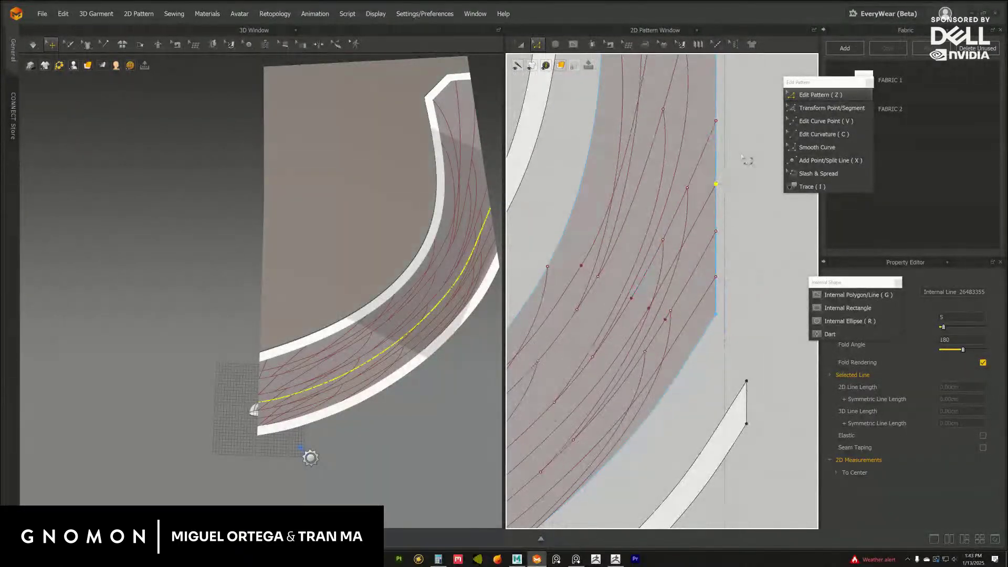
scroll(748, 168, "down", 5)
left_click(740, 189)
middle_click_drag(741, 189, 780, 137)
scroll(436, 289, "down", 4)
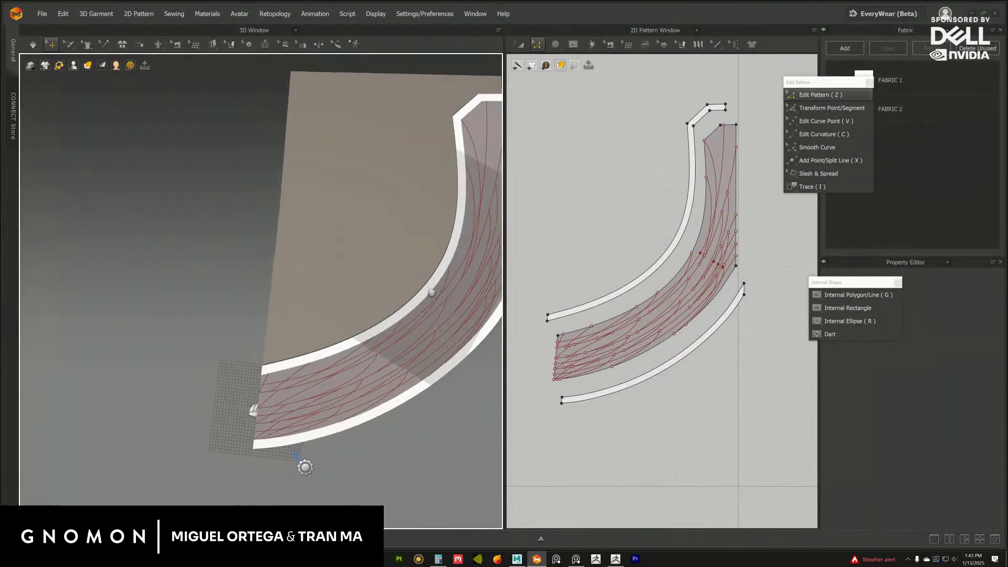
Examine the band's internal lines in 3D to judge how they flow along the band.
scroll(467, 305, "up", 2)
right_click_drag(466, 300, 469, 303)
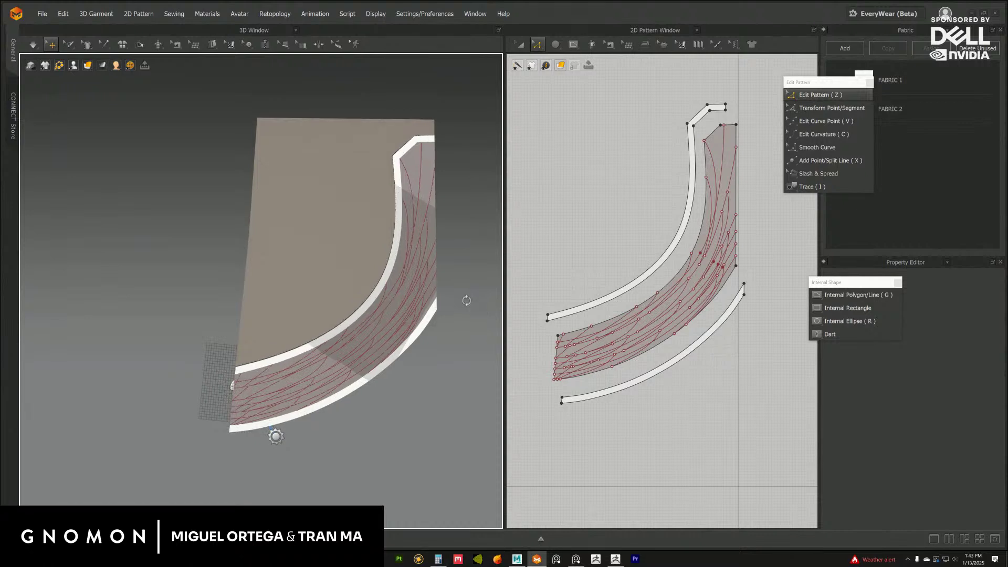
scroll(484, 297, "up", 5)
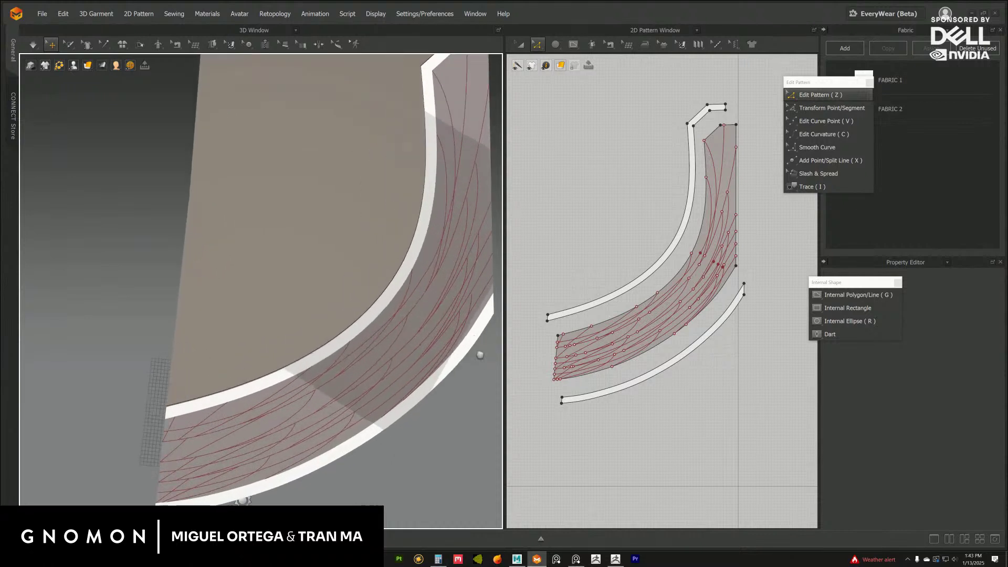
scroll(477, 352, "down", 5)
scroll(461, 331, "up", 5)
middle_click_drag(475, 332, 455, 321)
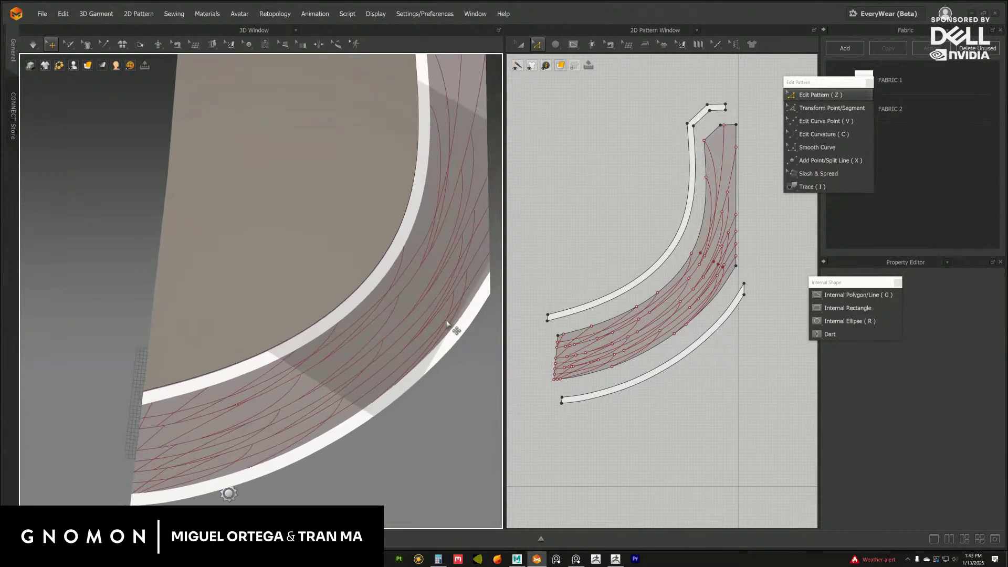
Add points at the intersections on the lengthwise internal line that meets the vertical edge nearest the band's outer corner.
scroll(579, 317, "up", 6)
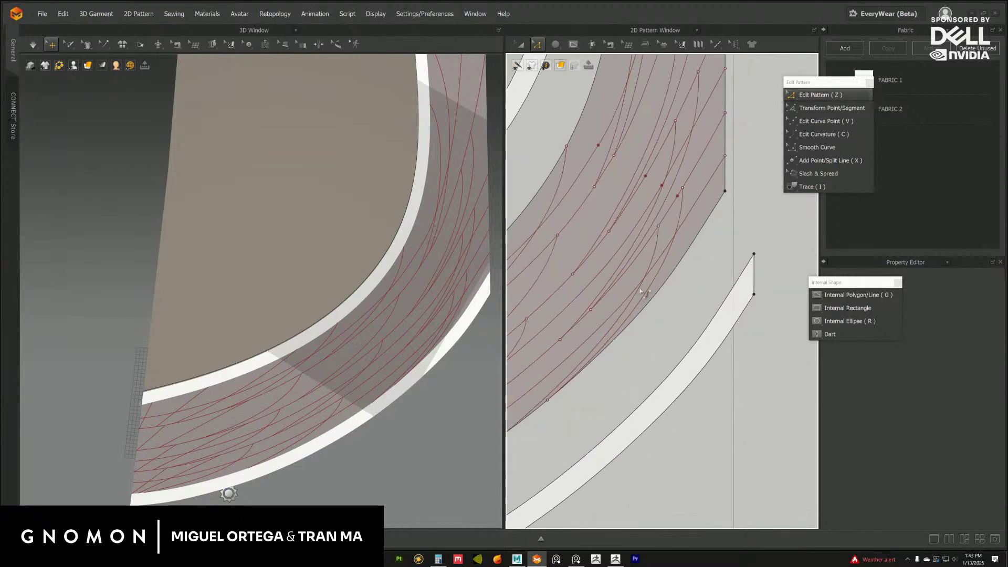
scroll(647, 297, "up", 1)
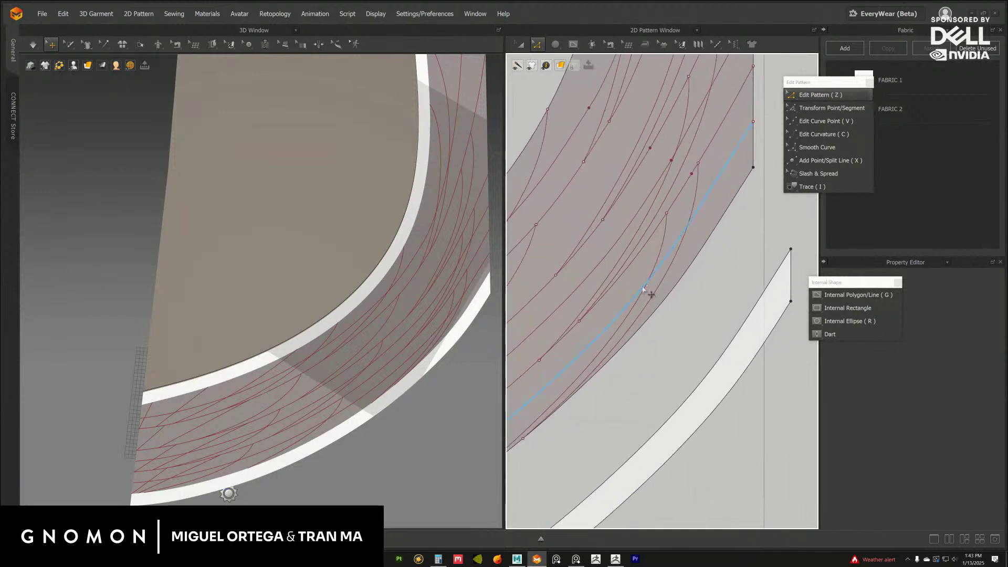
scroll(644, 288, "up", 1)
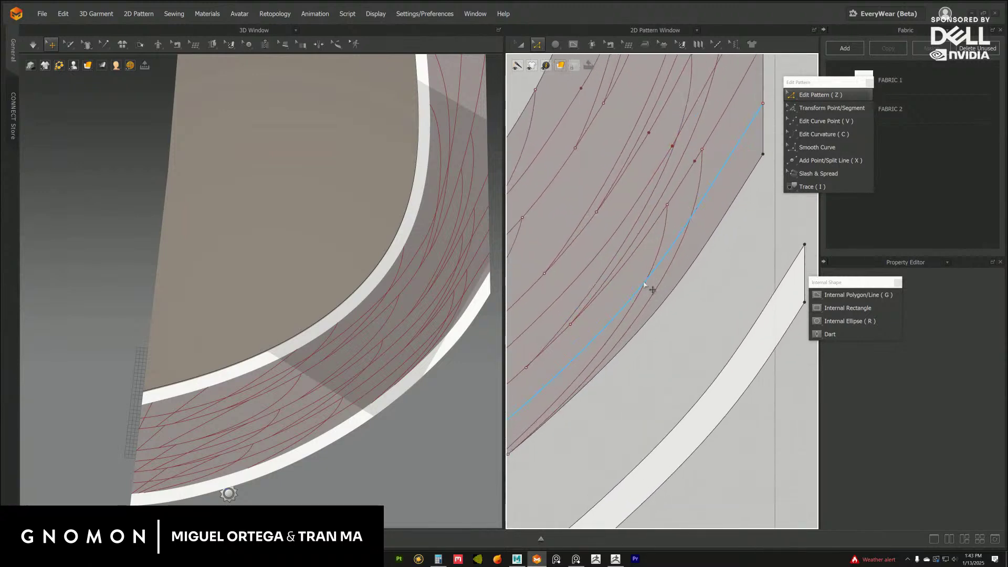
right_click(644, 285)
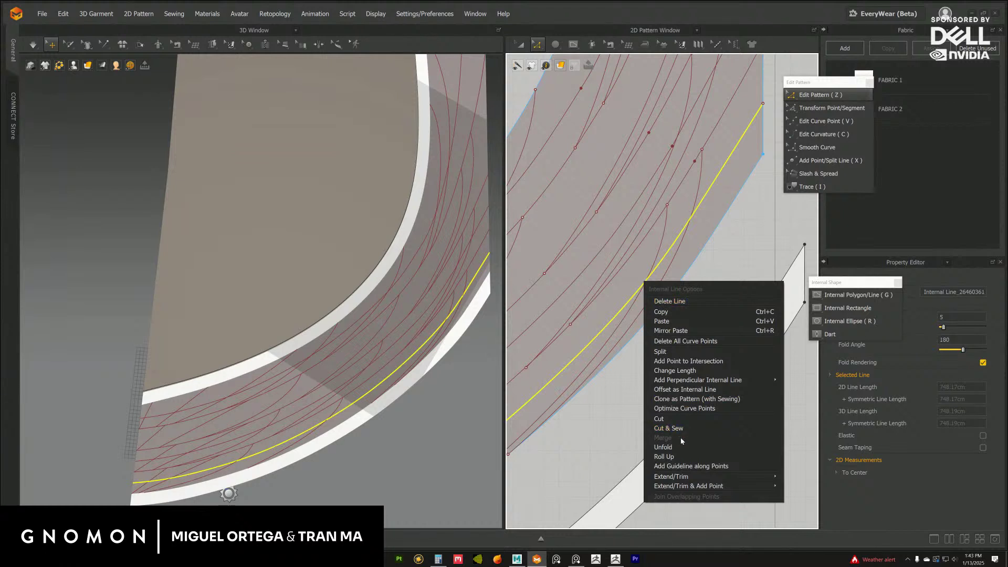
key("Escape")
scroll(651, 283, "up", 4)
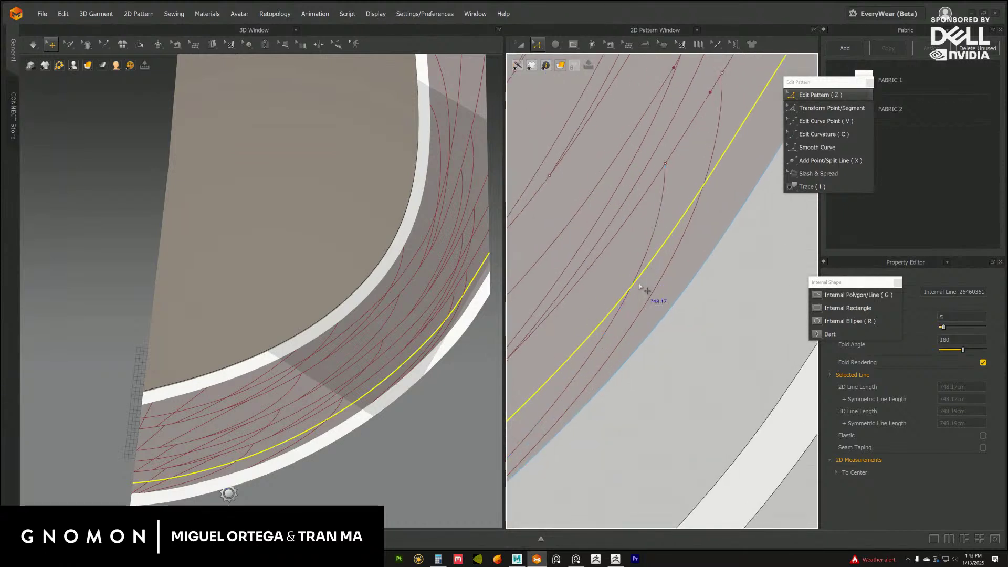
right_click(633, 286)
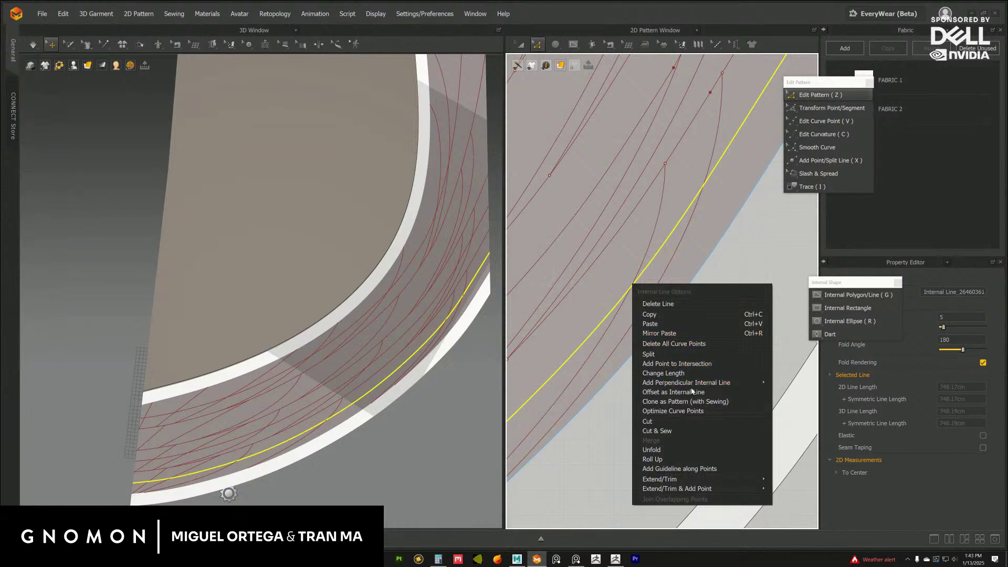
left_click(665, 364)
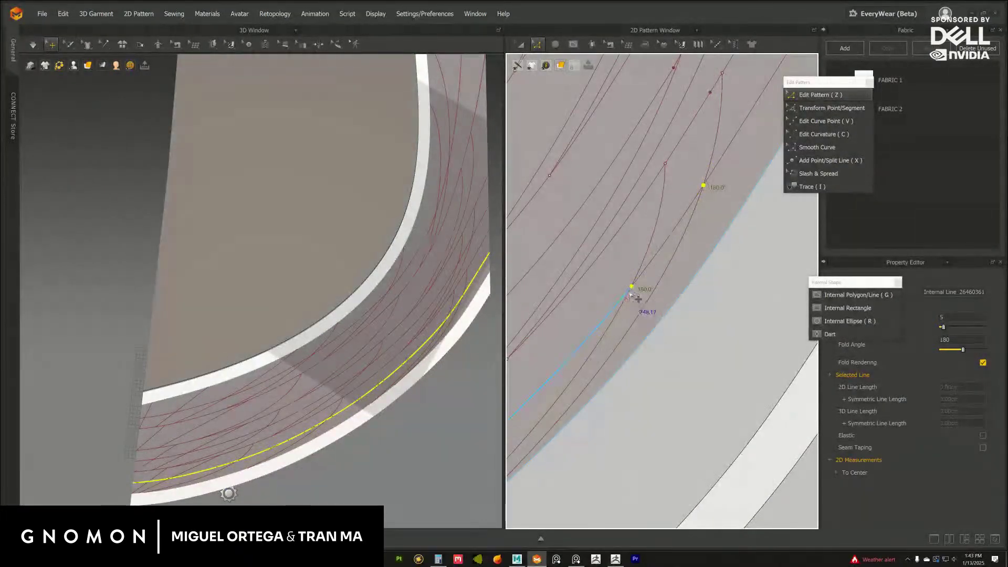
Try deleting only the segment between the two intersection points on this line, and undo the deletion.
left_click(674, 242)
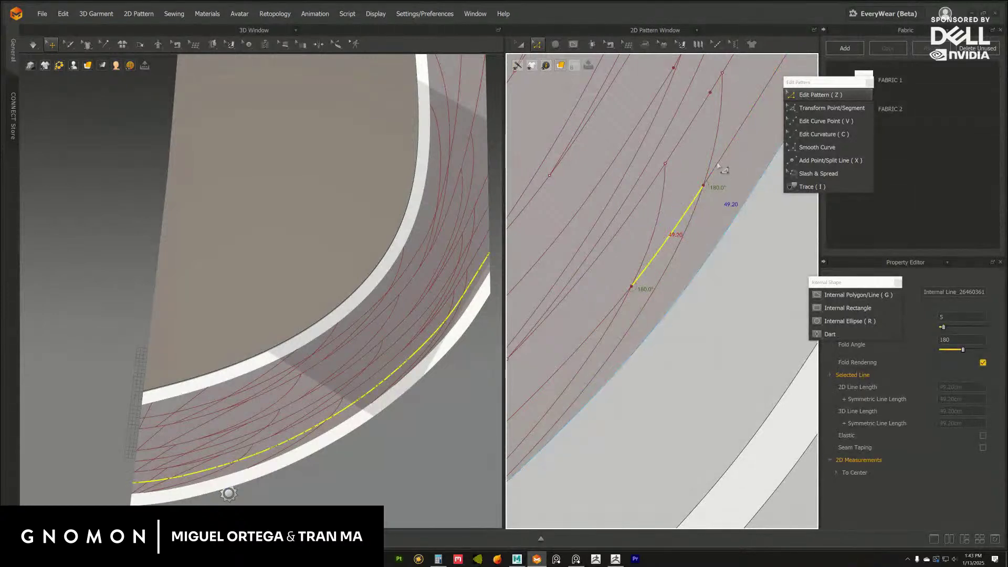
key("Delete")
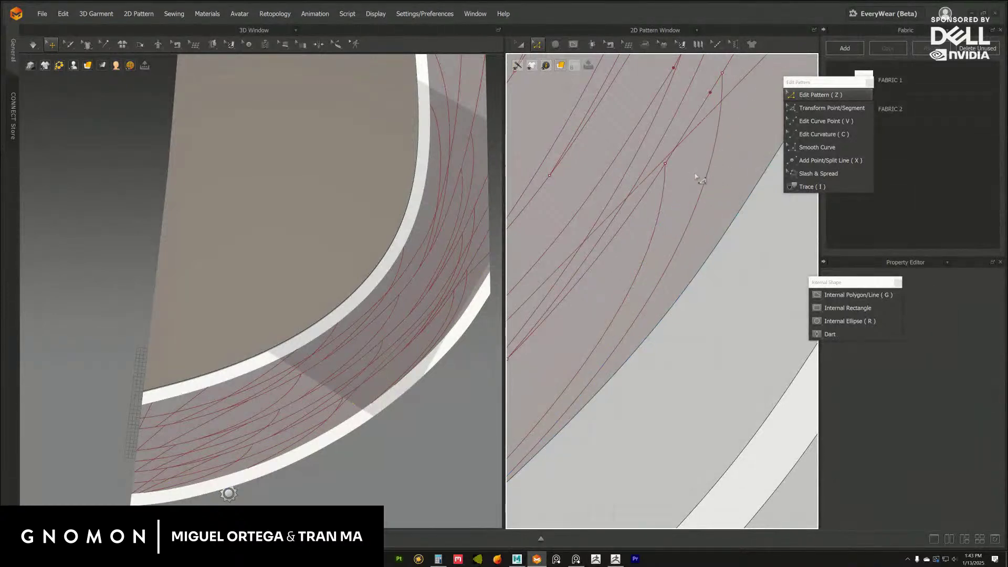
key("ctrl+z")
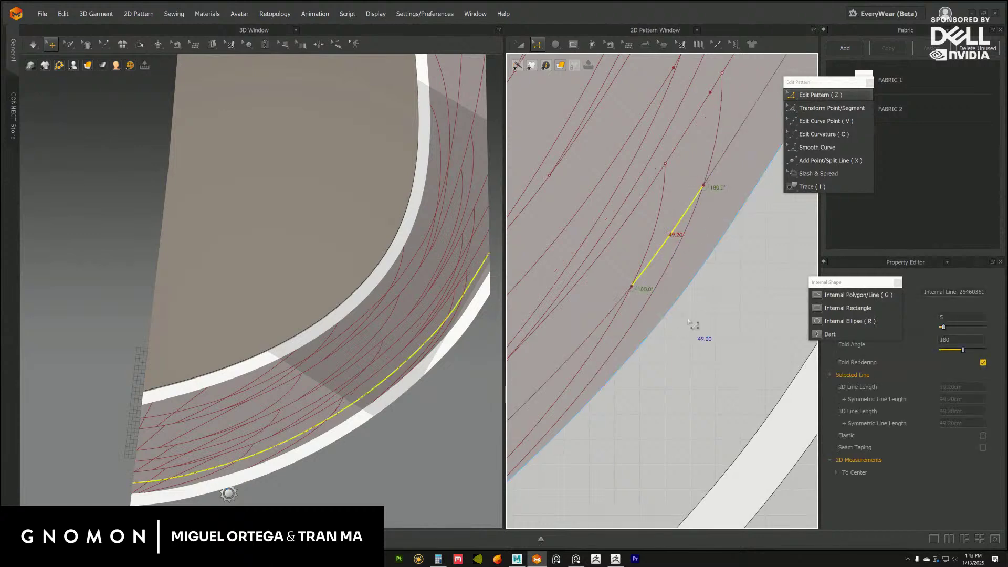
Divide the line at its lower intersection point and delete the detached section running to the vertical edge.
right_click(633, 287)
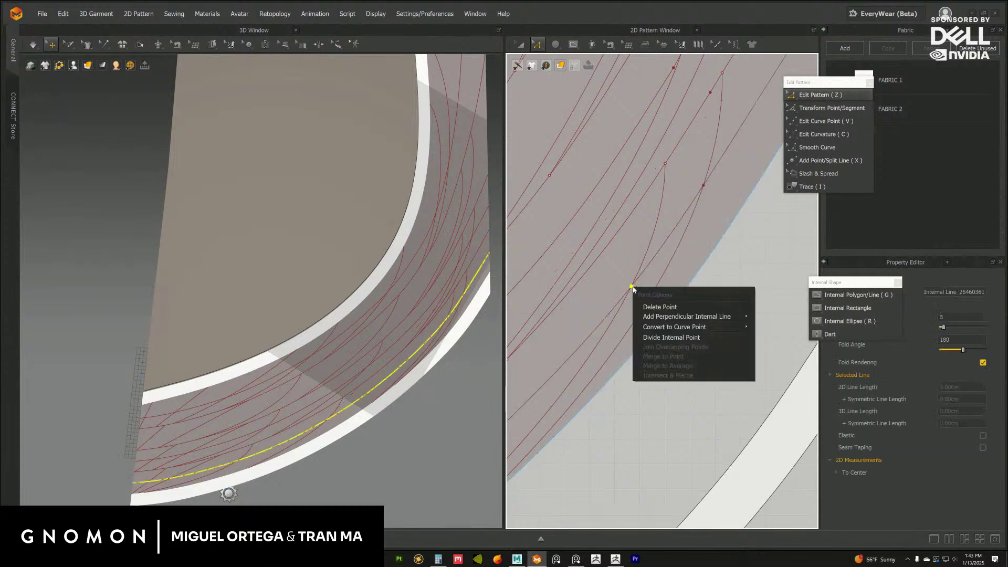
left_click(664, 326)
key("a")
left_click(688, 209)
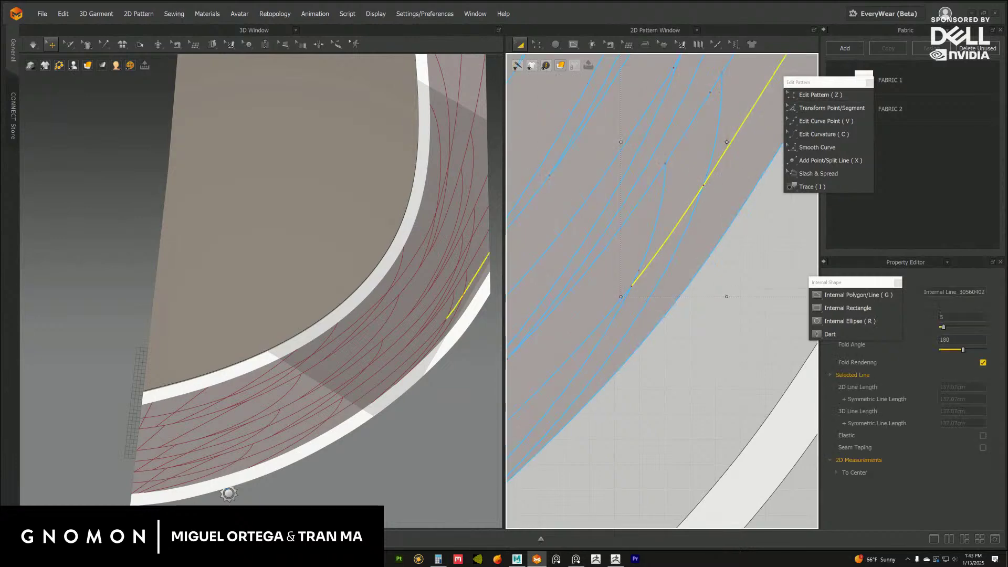
left_click(671, 351)
Add points at the intersections on the lengthwise line that ends midway along the band's vertical edge.
scroll(644, 344, "down", 4)
middle_click_drag(617, 337, 650, 311)
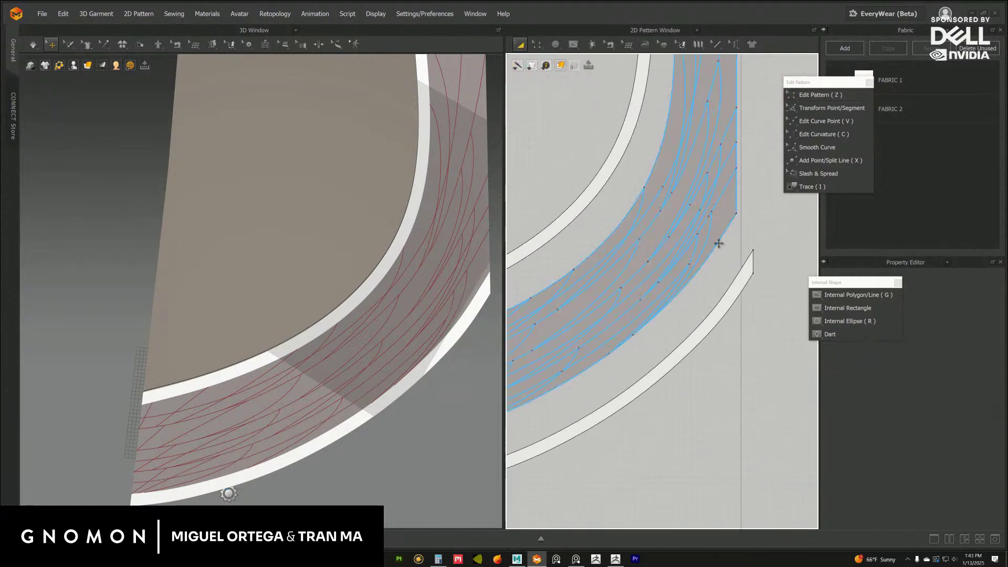
middle_click_drag(460, 302, 418, 339)
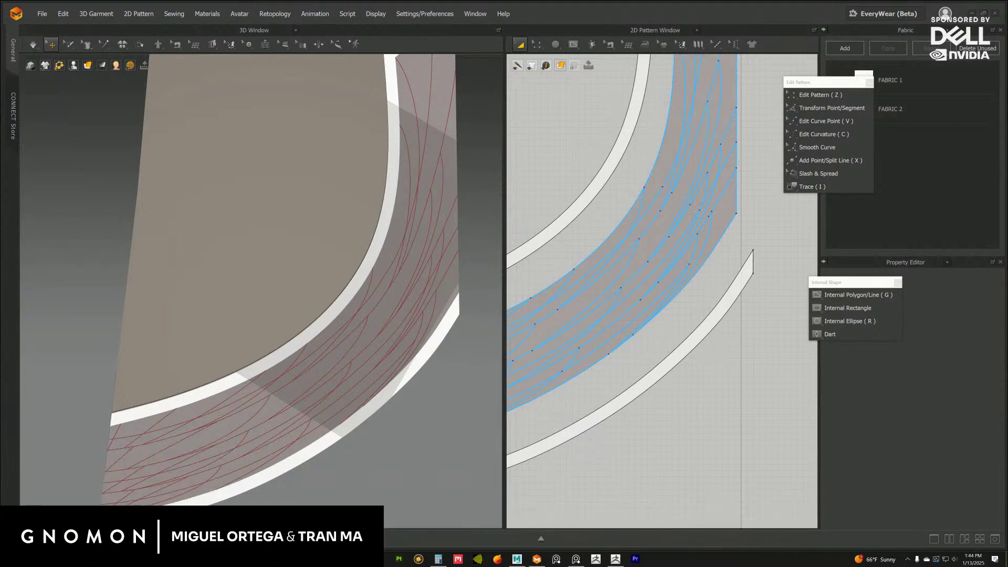
scroll(657, 313, "up", 5)
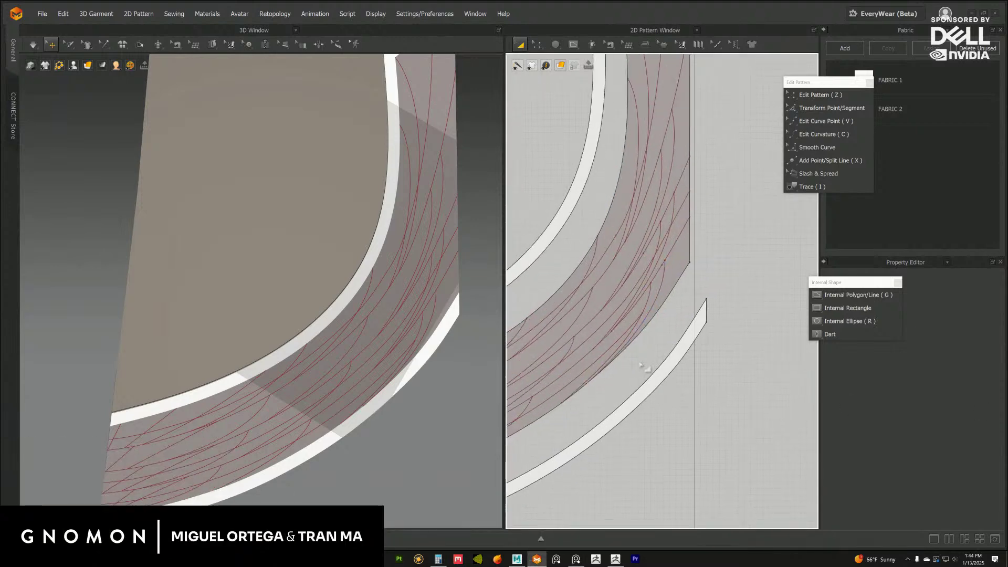
middle_click_drag(716, 324, 721, 353)
scroll(673, 308, "up", 2)
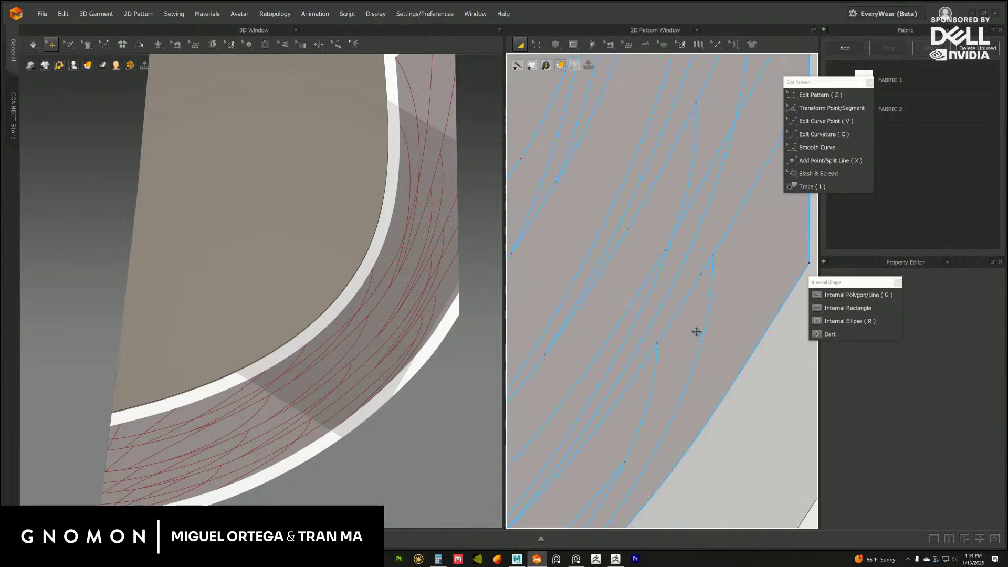
middle_click_drag(654, 296, 654, 324)
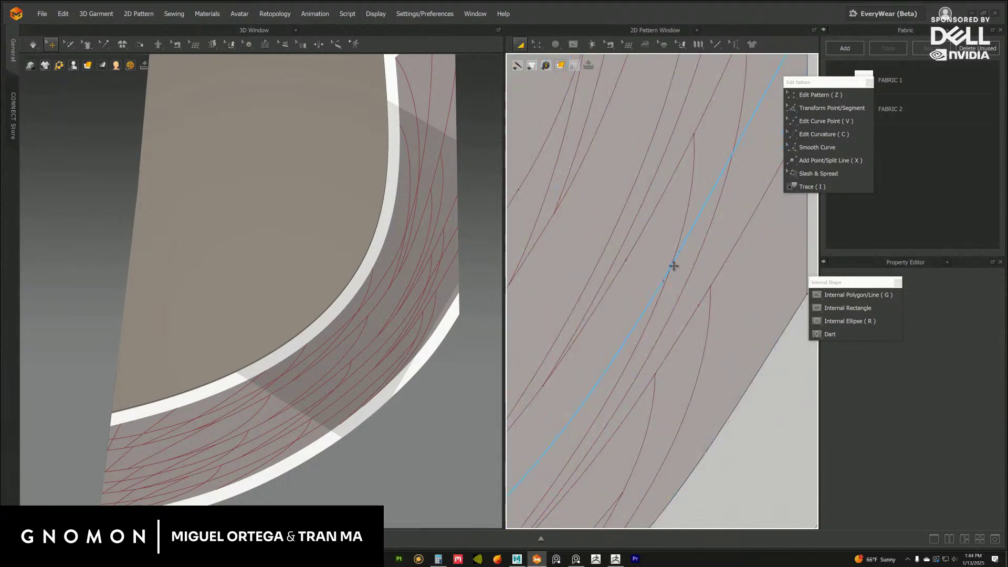
scroll(675, 273, "up", 1)
left_click(680, 245)
right_click(681, 246)
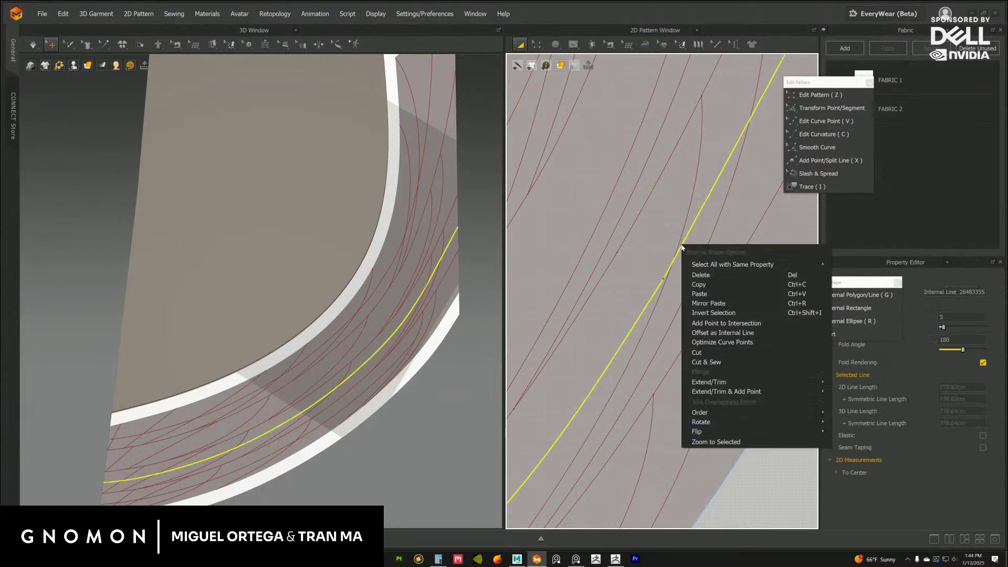
left_click(718, 324)
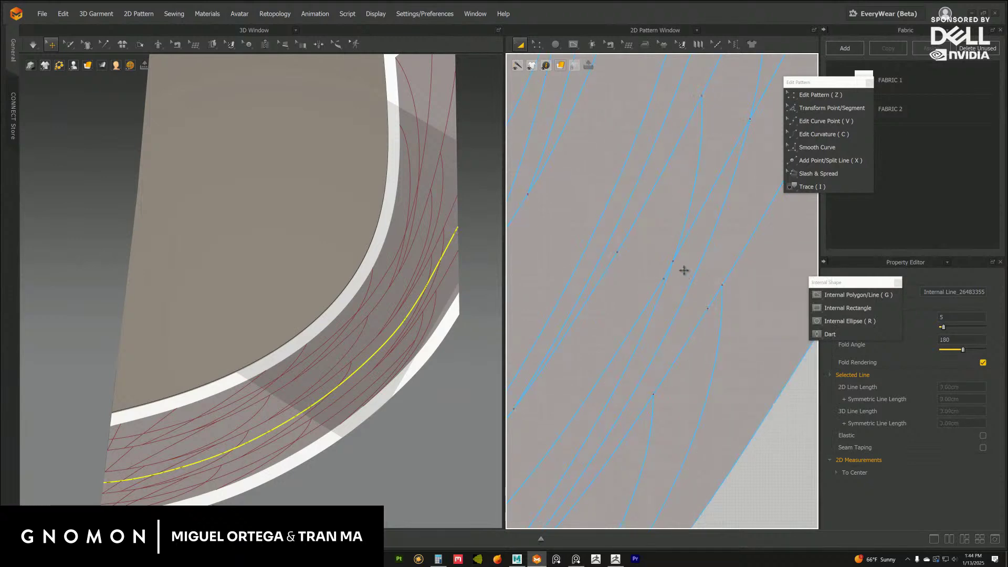
Divide this line at the intersection where the short curved line branches off, using Divide Internal Point.
left_click(819, 95)
left_click(809, 415)
left_click(674, 262)
right_click(672, 261)
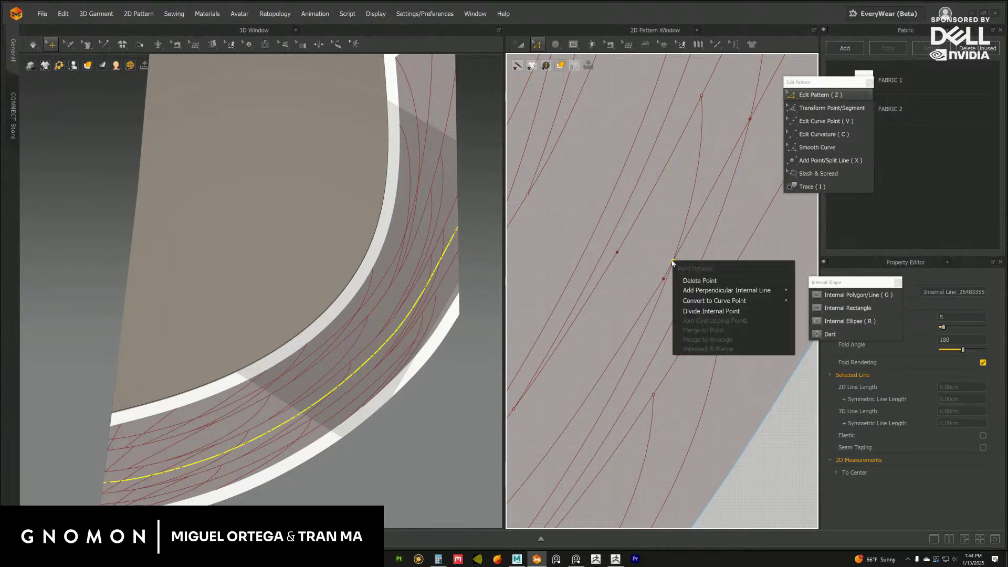
left_click(700, 312)
left_click(811, 430)
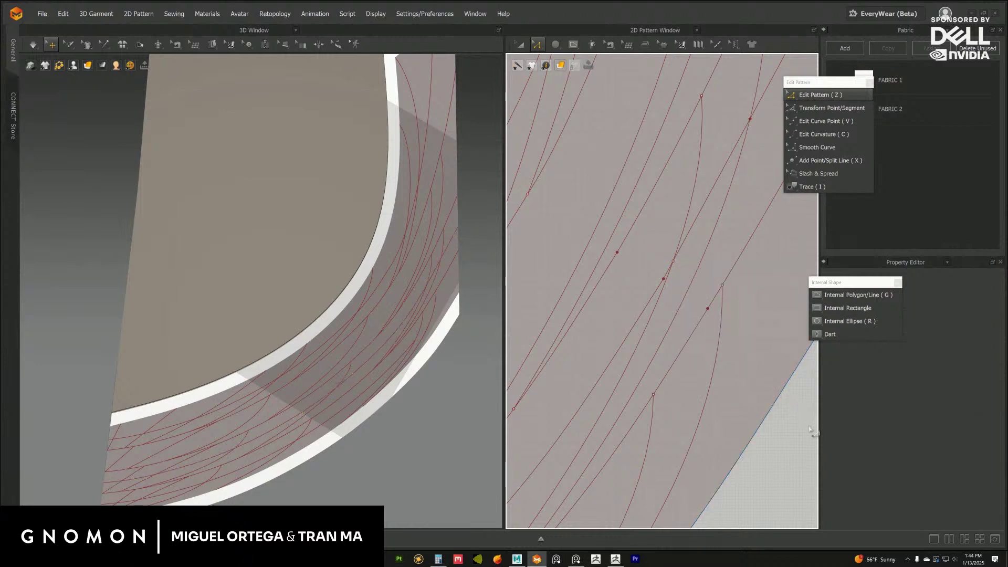
Delete both segments of the detached section between the division point and the band's vertical edge.
left_click(712, 192)
scroll(788, 208, "down", 4)
middle_click_drag(793, 210, 713, 333)
left_click(712, 239, "shift")
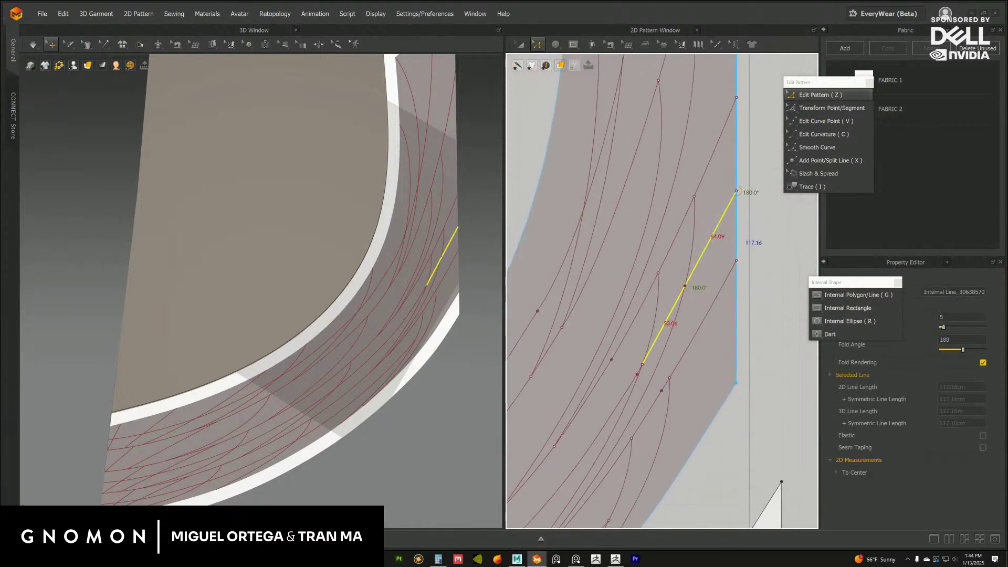
key("Delete")
Add points at the intersections on the innermost lengthwise line that runs up to the band's short top edge.
middle_click_drag(662, 267, 691, 297)
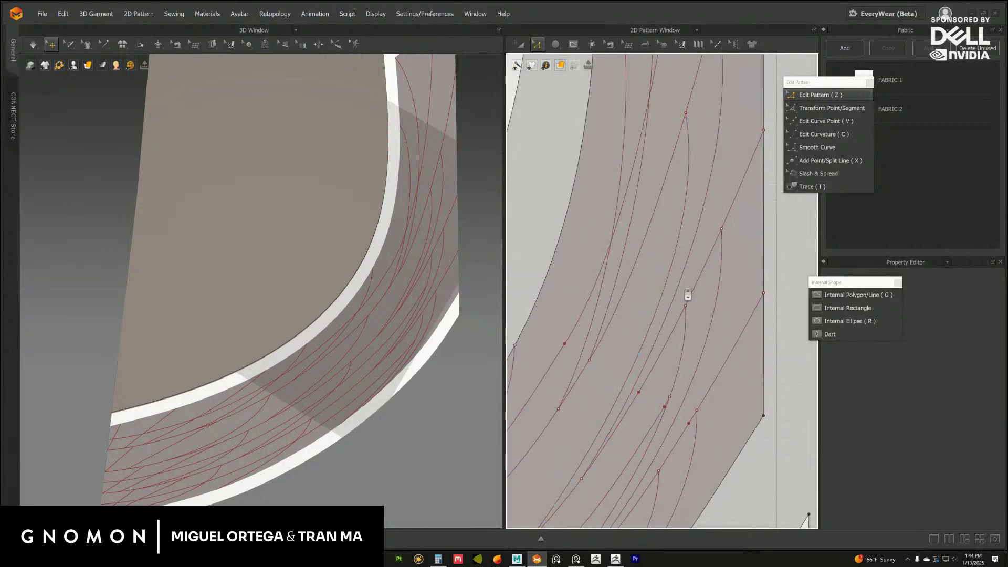
scroll(677, 245, "down", 3)
scroll(659, 246, "up", 1)
middle_click_drag(654, 250, 673, 274)
scroll(673, 273, "up", 2)
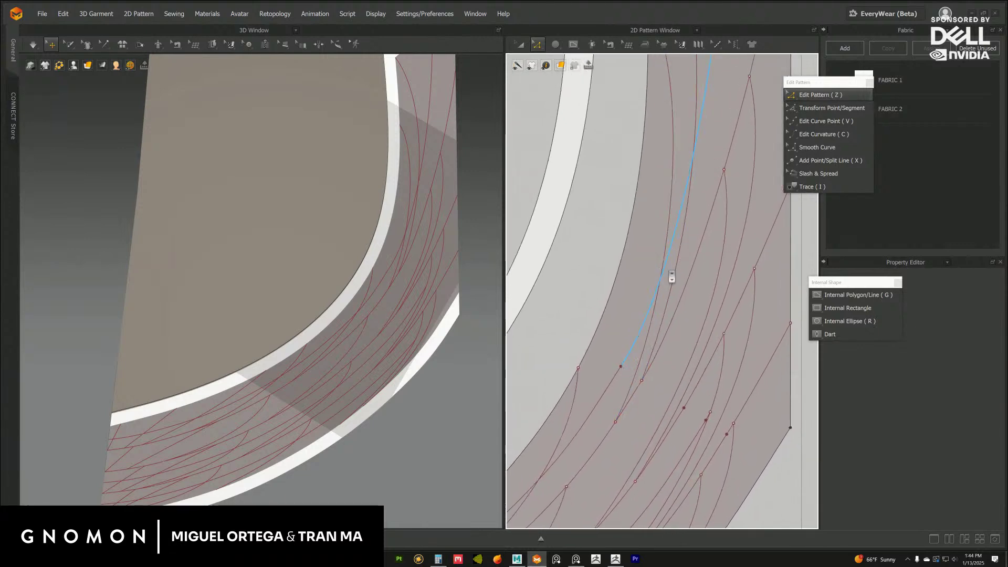
right_click(671, 274)
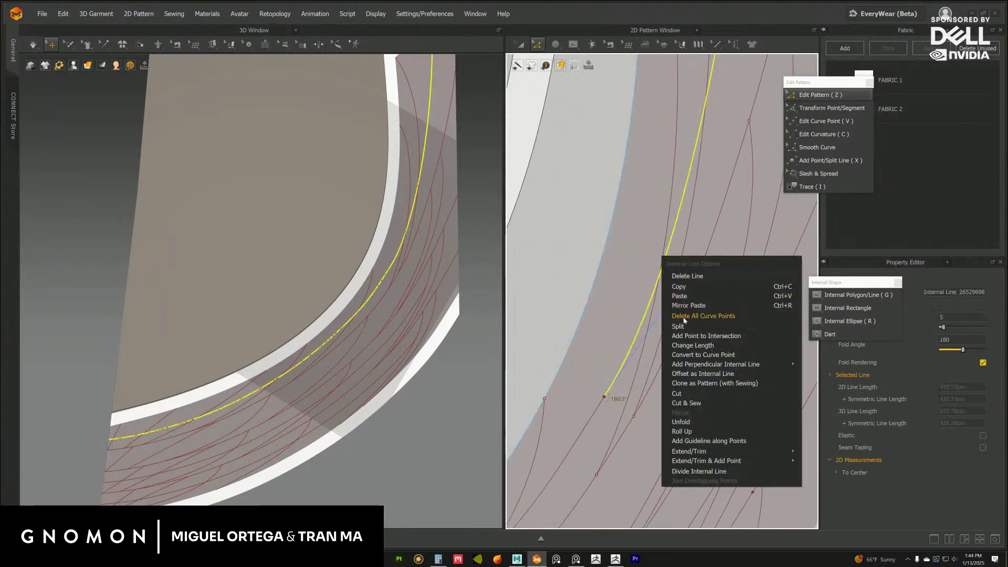
left_click(688, 337)
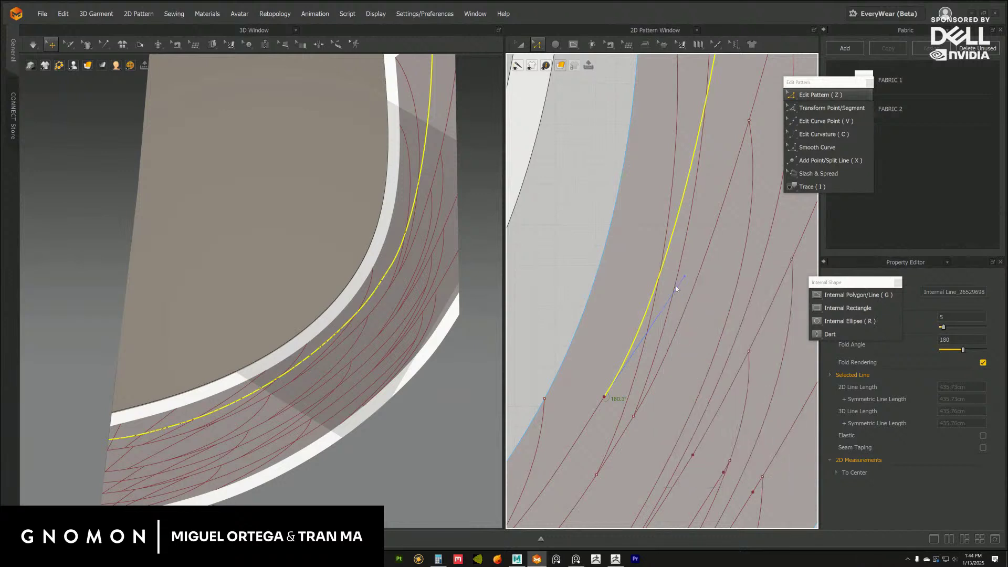
Divide the innermost line at the intersection point where it meets the neighbouring curved line.
left_click(674, 282)
middle_click_drag(603, 243, 611, 290)
right_click(667, 323)
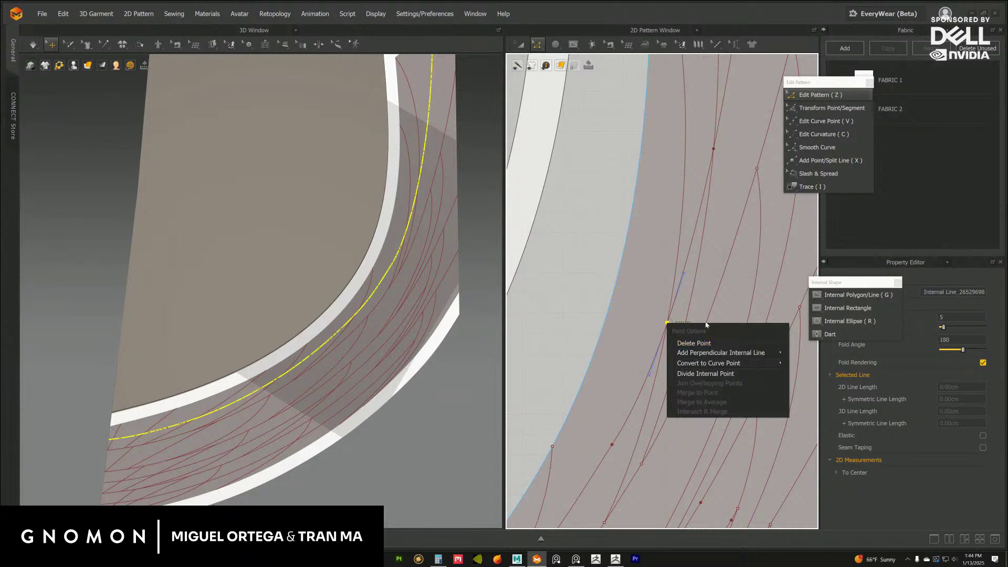
left_click(707, 374)
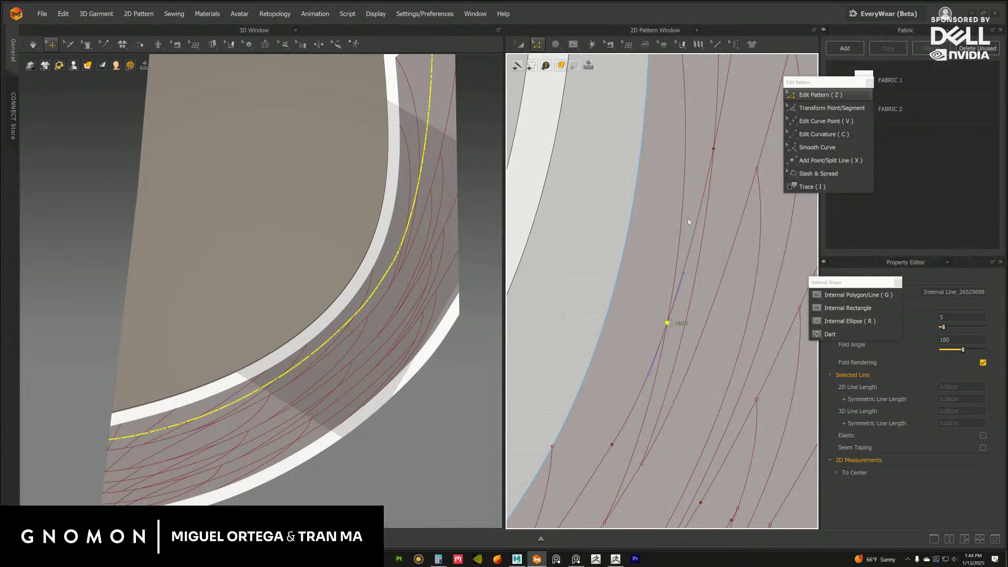
Delete both segments of the innermost line's detached section that runs up to the short top edge.
middle_click_drag(691, 229, 666, 269)
left_click(675, 266)
left_click(674, 266)
scroll(681, 229, "down", 2)
middle_click_drag(708, 149, 665, 268)
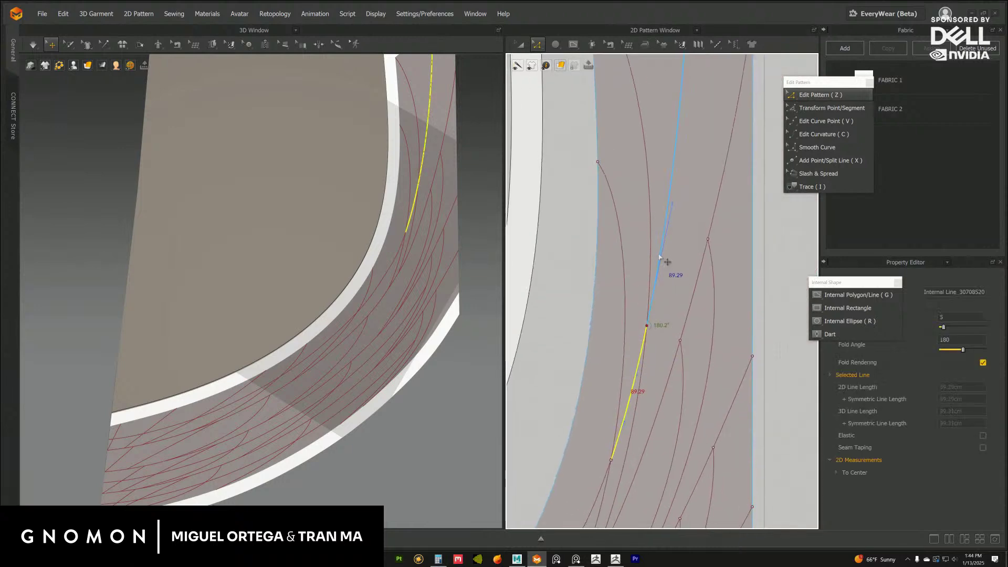
left_click(661, 258, "shift")
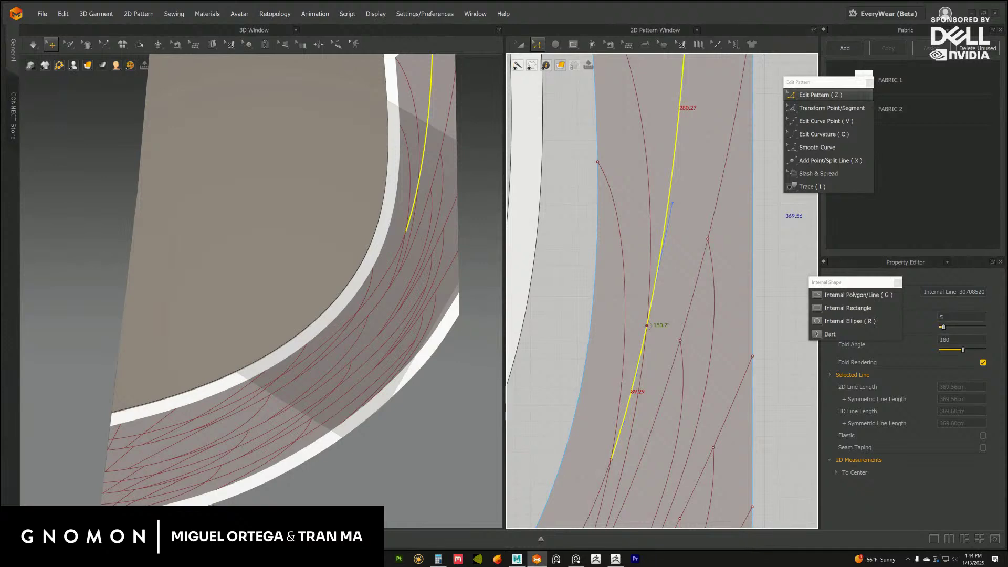
left_click(577, 223)
scroll(693, 333, "down", 2)
middle_click_drag(622, 370, 671, 216)
middle_click_drag(654, 257, 626, 210)
scroll(664, 283, "up", 3)
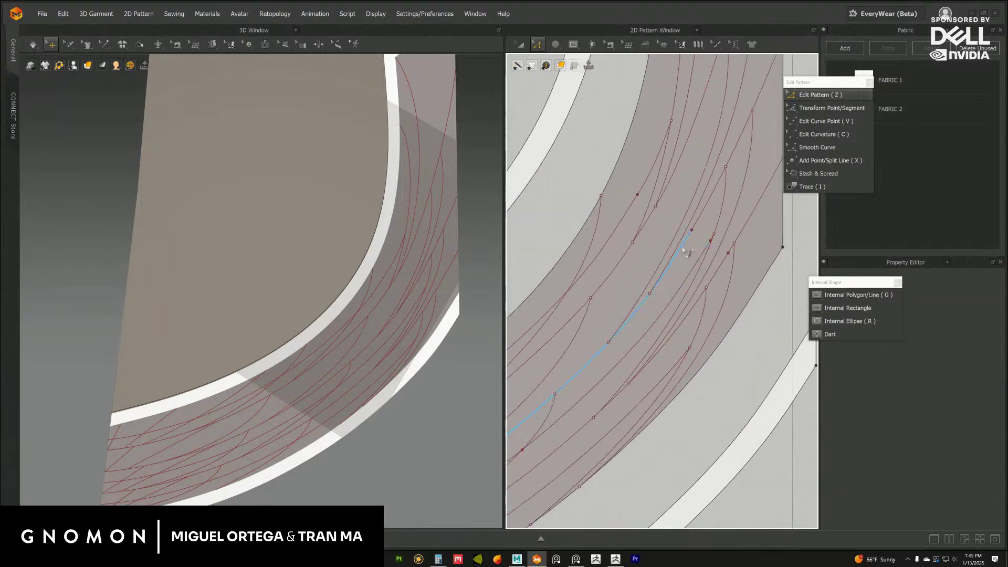
scroll(382, 321, "down", 5)
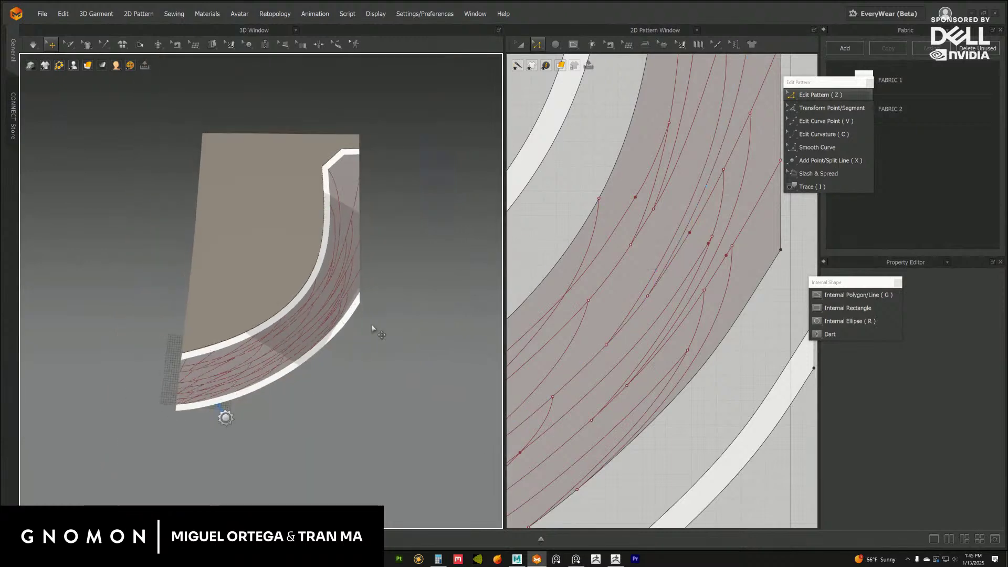
Draw a straight internal line from the band's short end edge to a point inside the band near its vertical edge.
middle_click_drag(380, 332, 432, 296)
scroll(423, 318, "up", 2)
right_click_drag(428, 318, 459, 311)
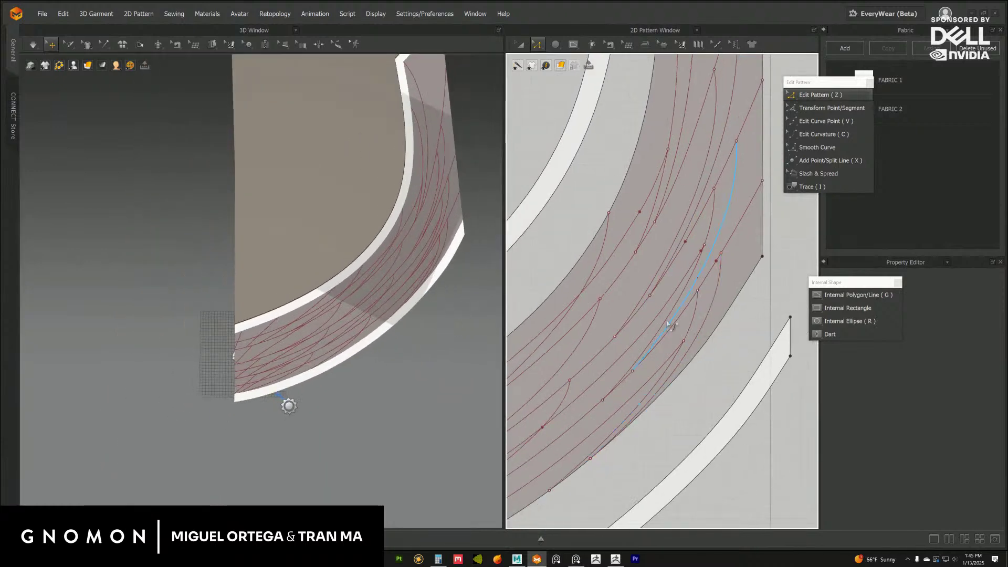
scroll(688, 283, "down", 3)
scroll(689, 284, "down", 2)
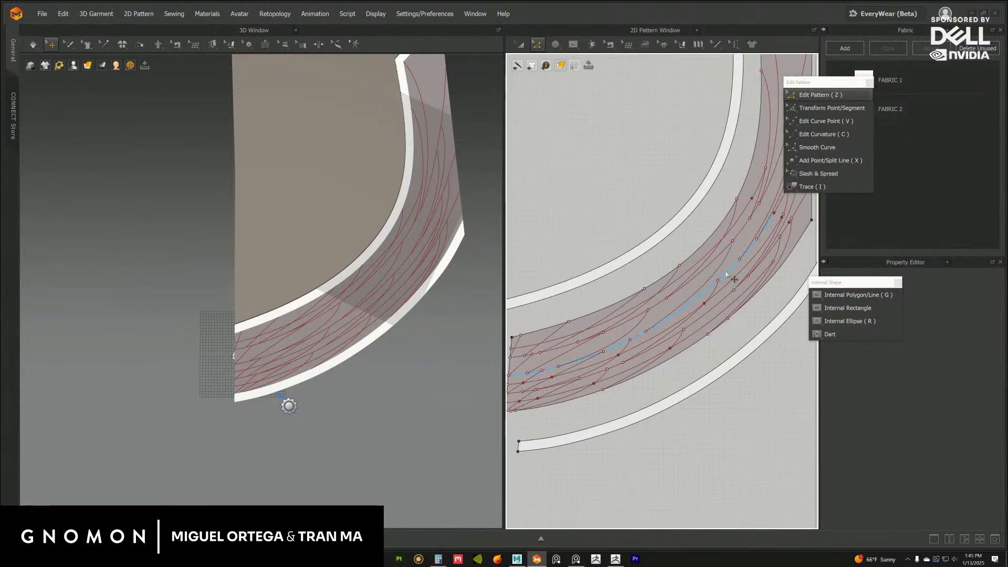
middle_click_drag(712, 274, 710, 273)
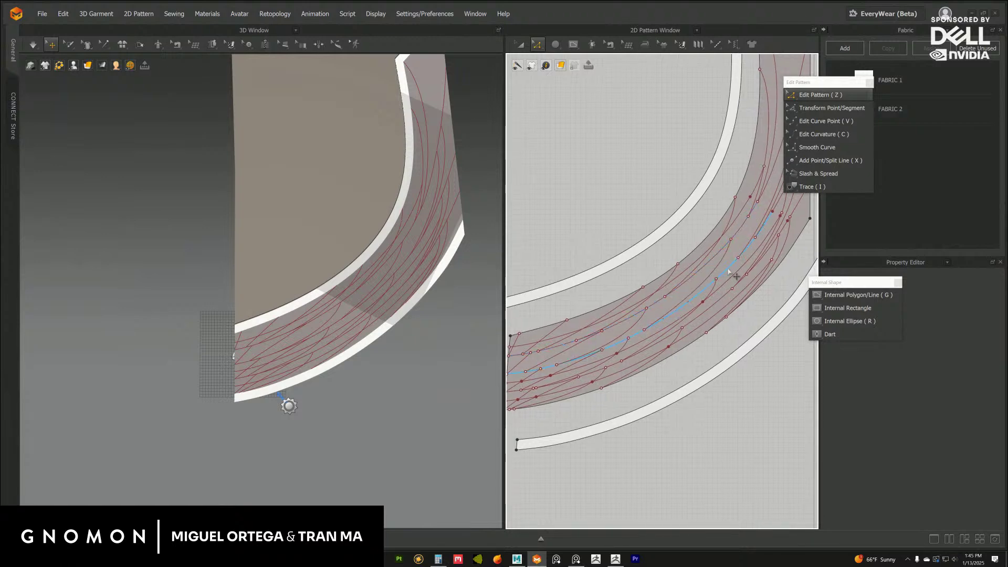
left_click(728, 270)
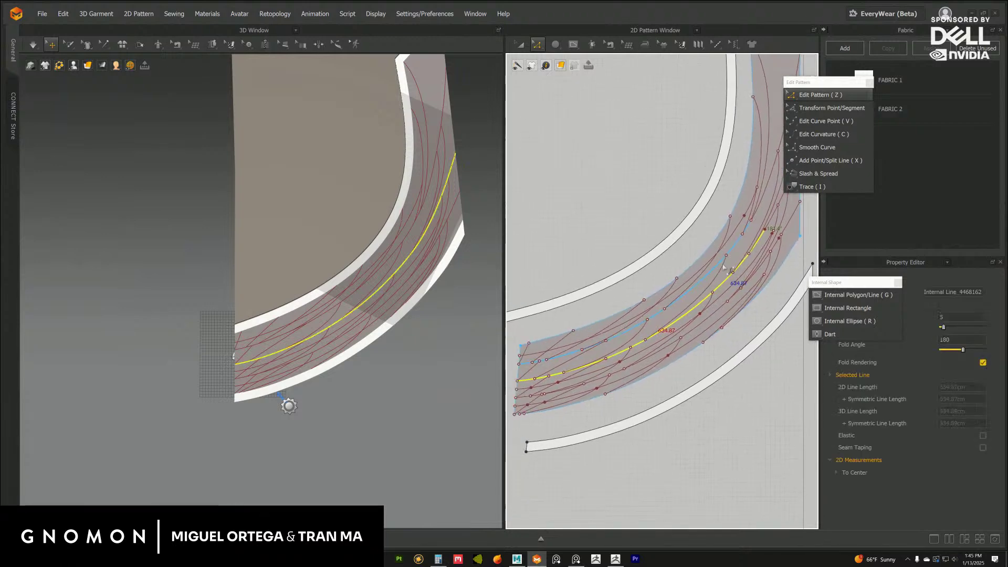
left_click(829, 293)
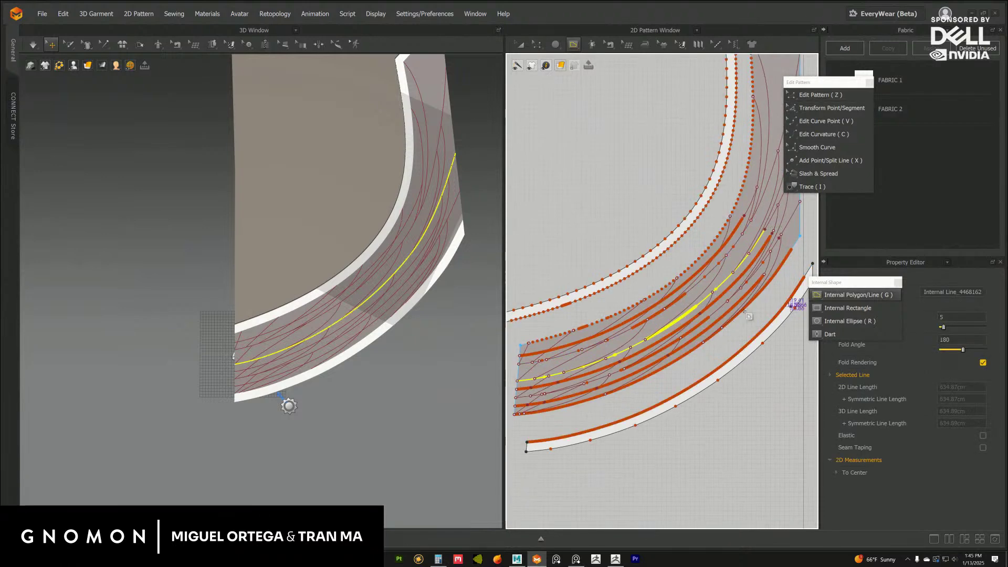
left_click(518, 373)
middle_click_drag(772, 239, 744, 285)
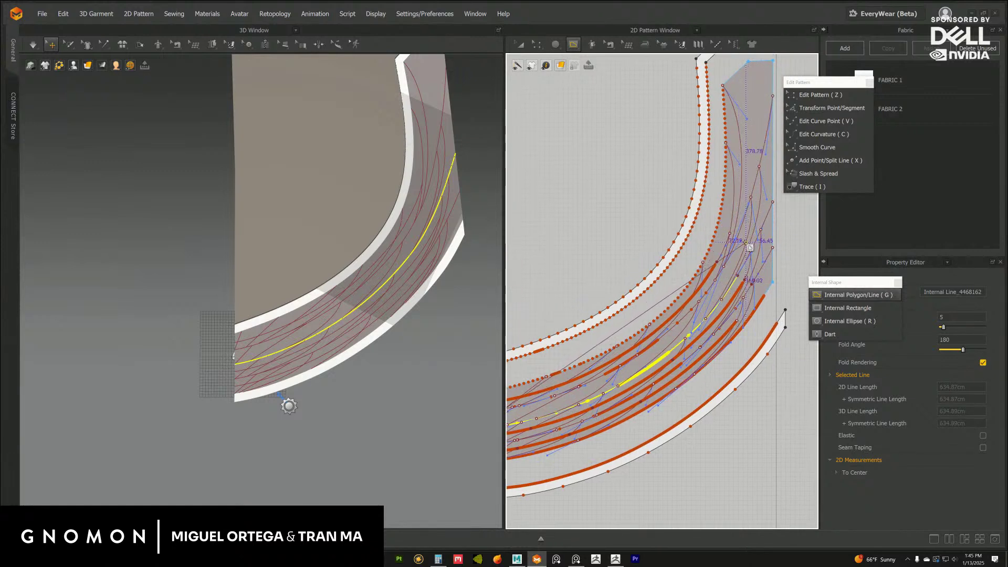
left_click(736, 282)
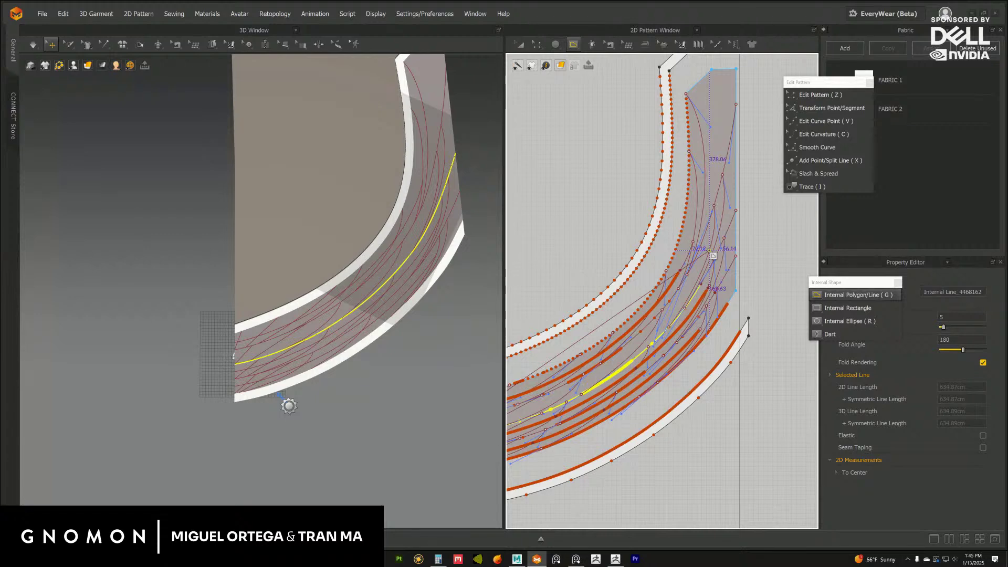
double_click(512, 382)
Bend the new straight internal line with Edit Curvature so that it follows the sweep of the band.
middle_click_drag(644, 415, 691, 334)
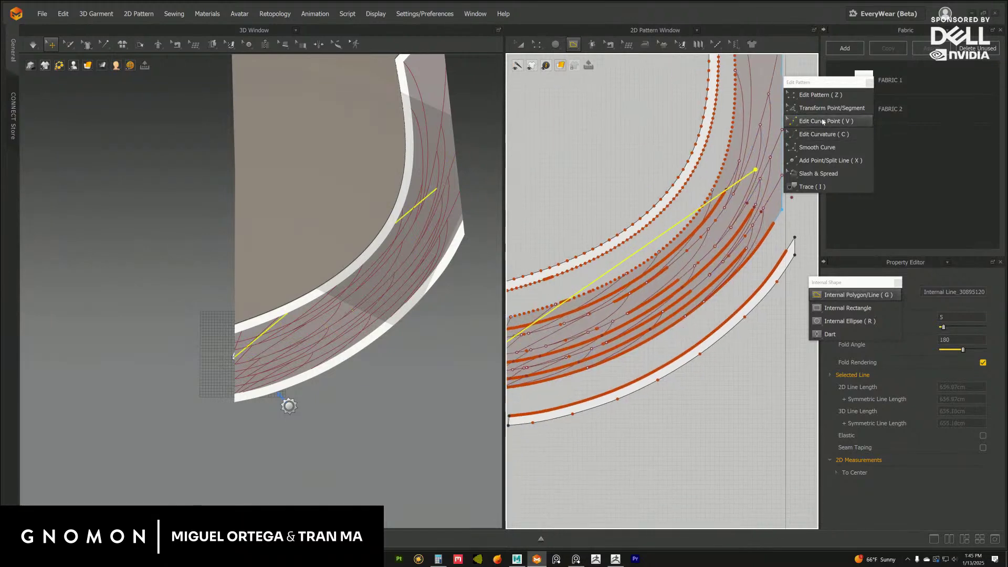
left_click(814, 134)
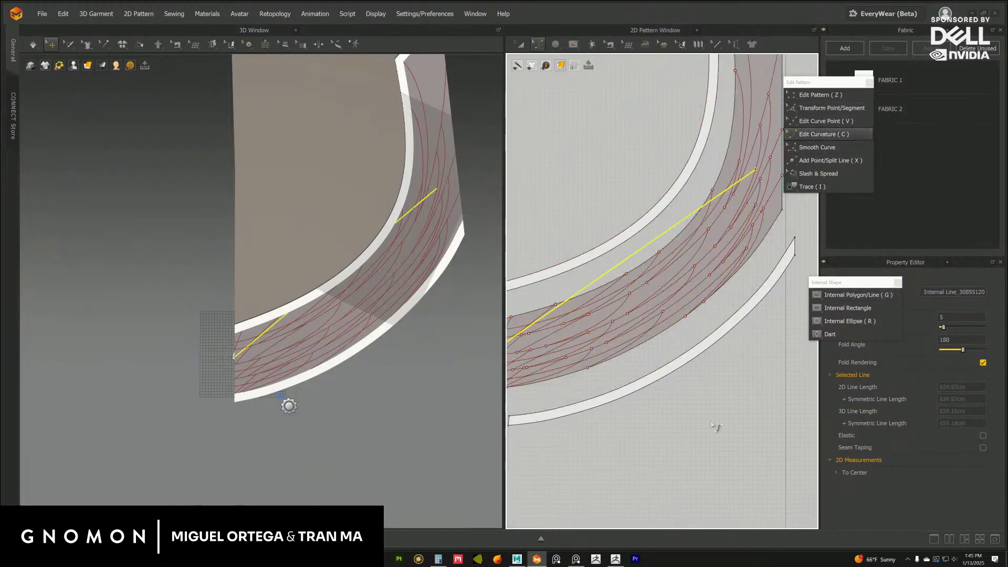
middle_click_drag(659, 363, 668, 365)
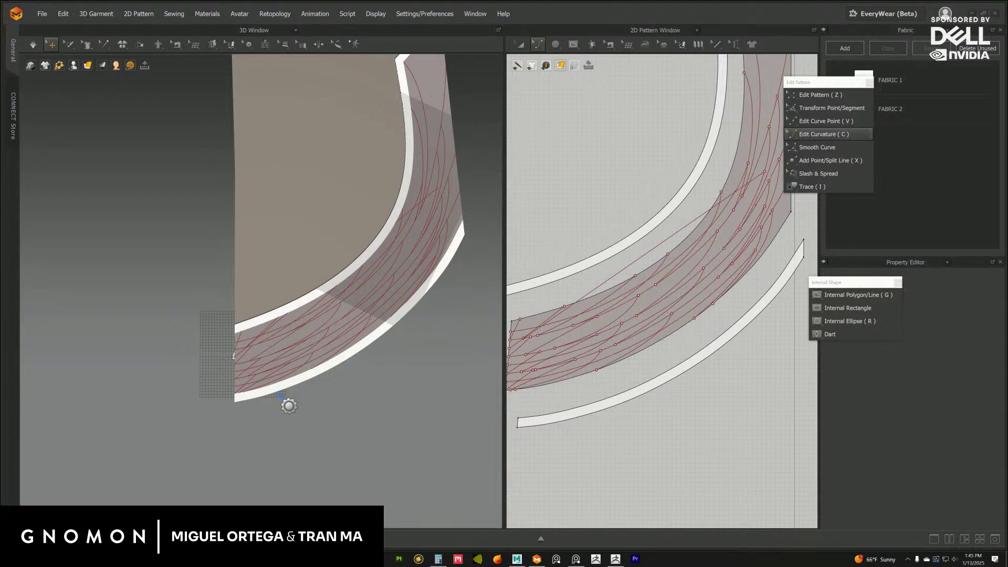
middle_click_drag(668, 257, 671, 257)
left_click_drag(652, 255, 682, 276)
scroll(675, 296, "up", 5)
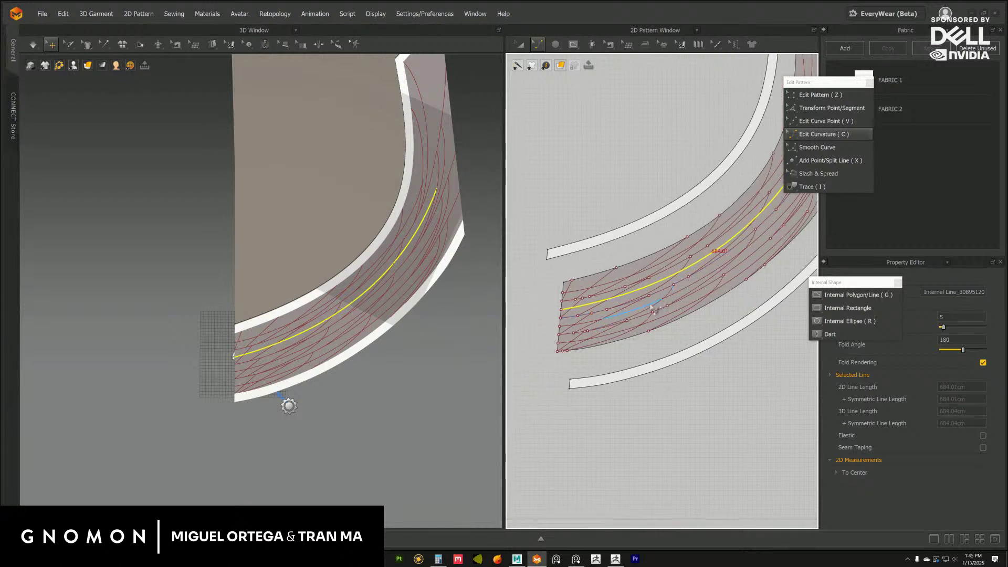
Adjust the new curve's tangent handle at its starting point on the band's short end edge.
scroll(673, 308, "up", 3)
key("z")
left_click(647, 198)
left_click(615, 299)
middle_click_drag(704, 299, 640, 307)
scroll(663, 292, "down", 2)
left_click_drag(736, 278, 706, 296)
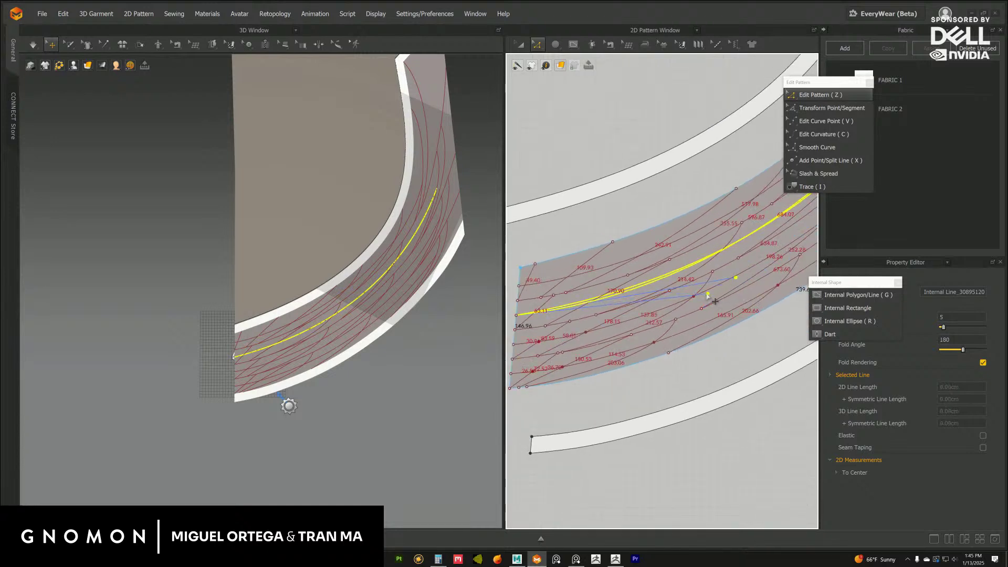
middle_click_drag(717, 229, 714, 234)
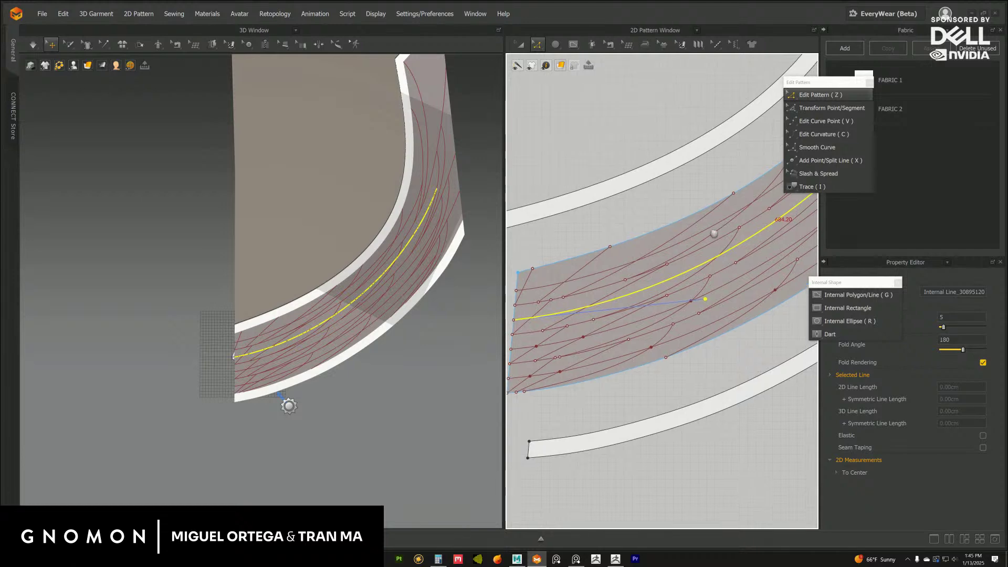
Shift the tangent handle belonging to the new curve's upper end to smooth its arc through the bend.
mouse_move(660, 358)
left_mouse_down()
mouse_move(677, 355)
mouse_move(667, 361)
left_mouse_up()
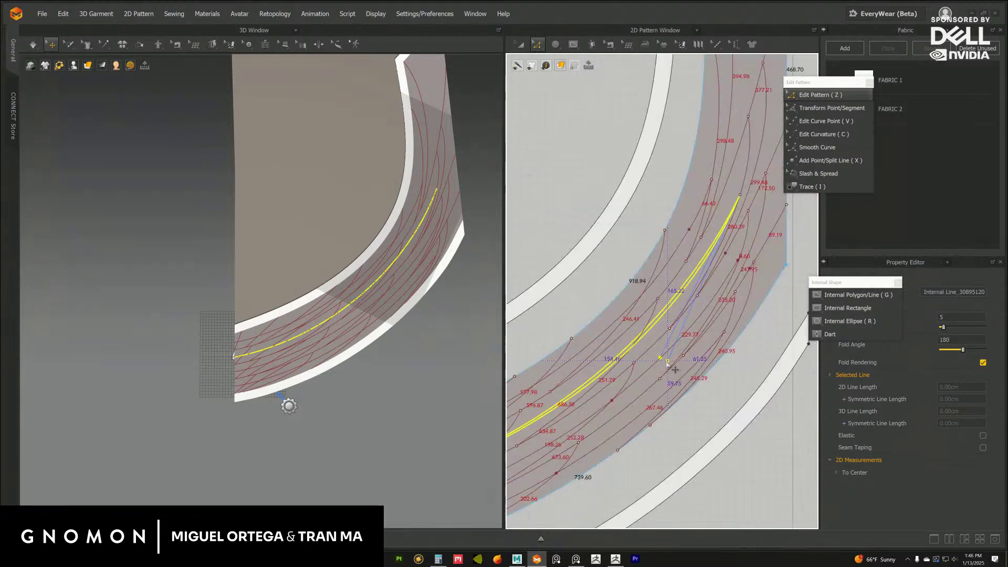
left_click(700, 405)
middle_click_drag(633, 362, 700, 300)
scroll(681, 364, "down", 3)
Fine-tune both tangent handles of the new curve so it runs evenly between its neighbouring lines, and deselect it.
left_click(663, 304)
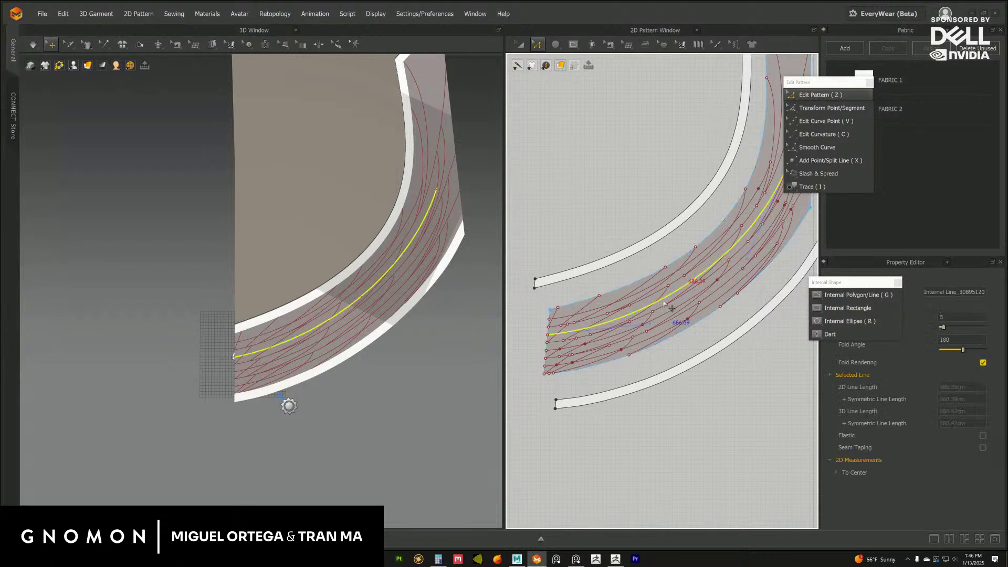
middle_click_drag(663, 304, 634, 335)
left_click_drag(632, 334, 630, 332)
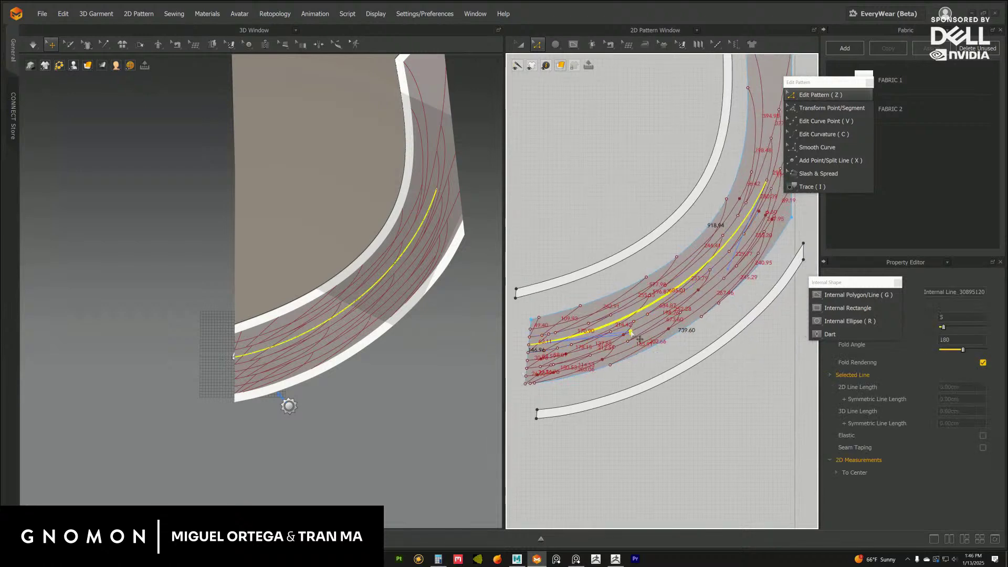
left_click(727, 270)
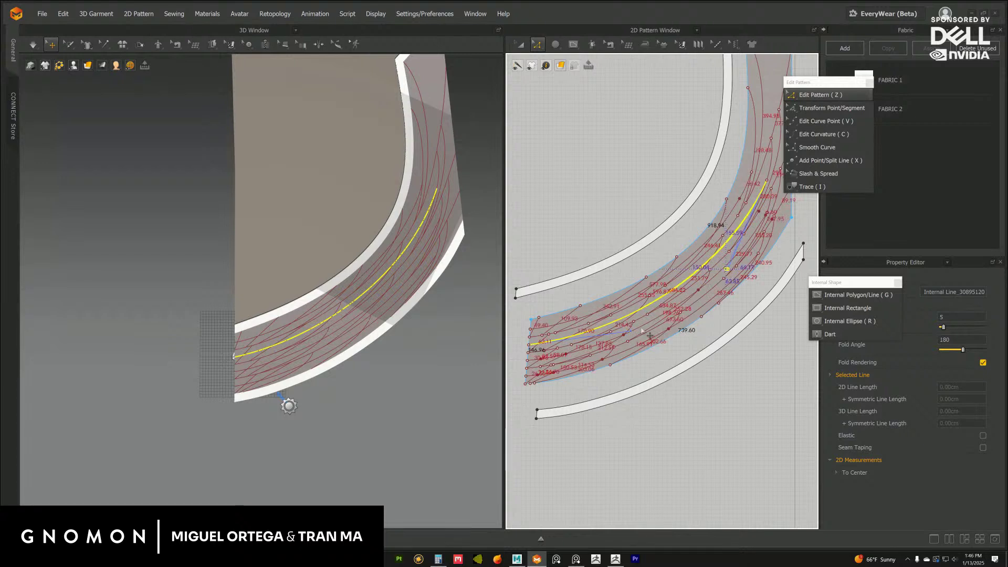
left_click(631, 331)
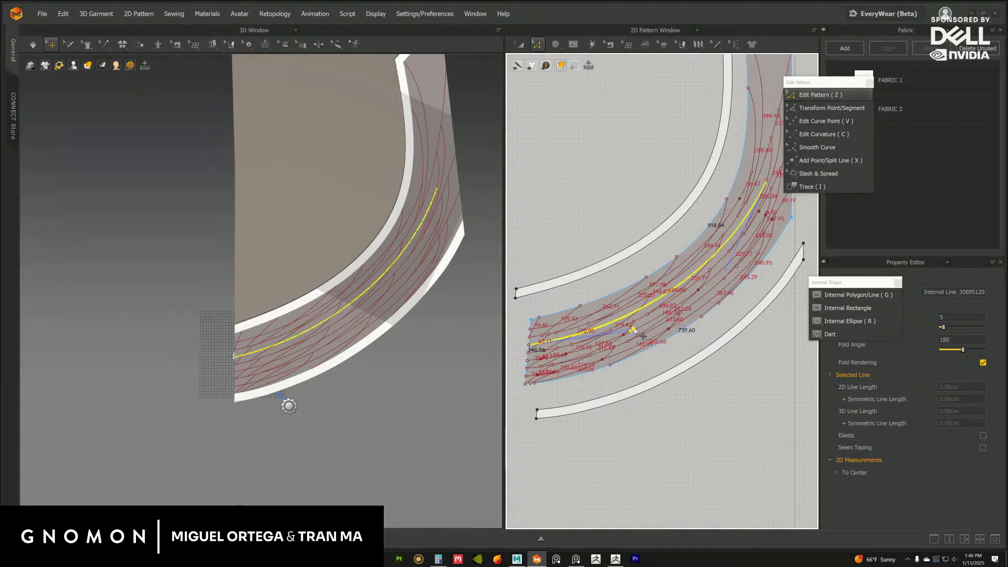
left_click(719, 383)
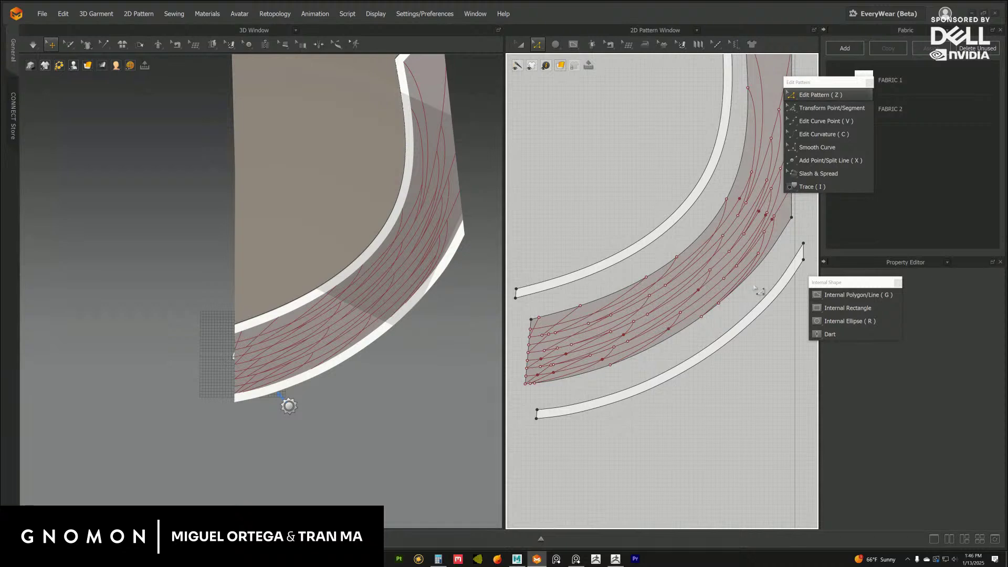
Move the upper end point of the long curved line beside the vertical edge farther up and adjust its lower tangent handle.
middle_click_drag(757, 287, 751, 289)
scroll(412, 335, "down", 2)
right_click_drag(420, 340, 425, 341)
middle_click_drag(441, 313, 424, 342)
scroll(424, 341, "up", 2)
scroll(424, 342, "up", 5)
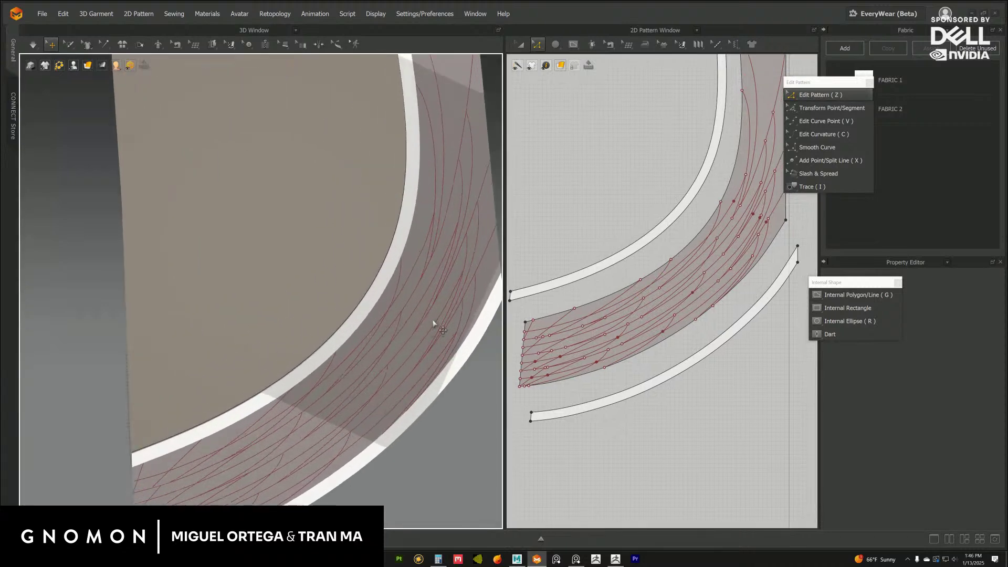
scroll(690, 312, "up", 5)
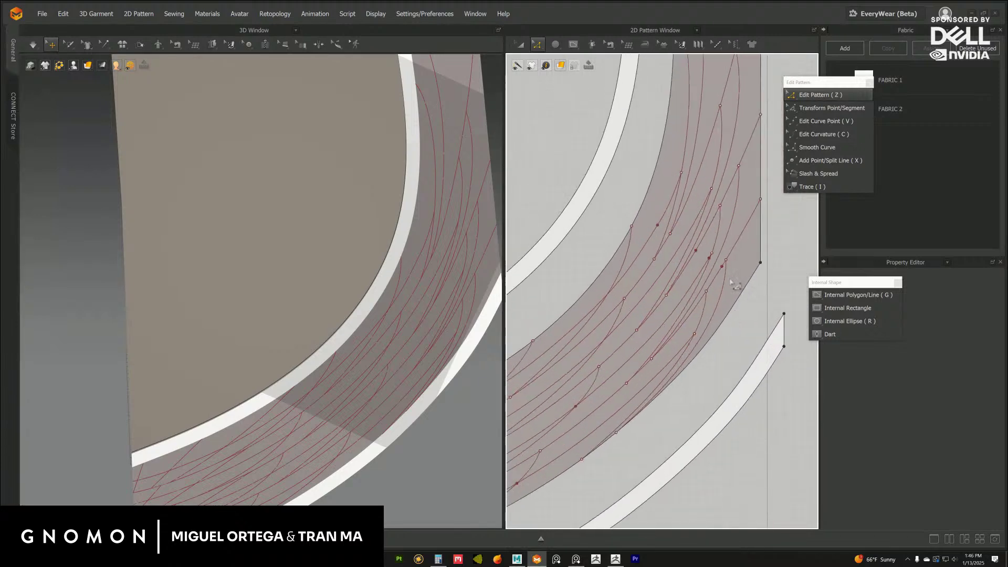
middle_click_drag(690, 312, 671, 377)
left_click_drag(681, 176, 687, 160)
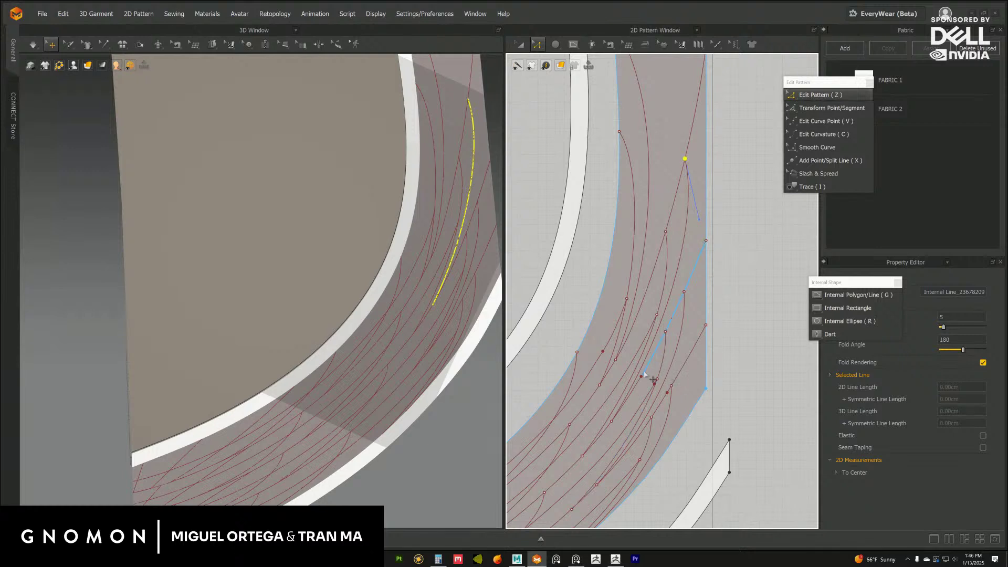
left_click(667, 340)
left_click_drag(666, 339, 671, 338)
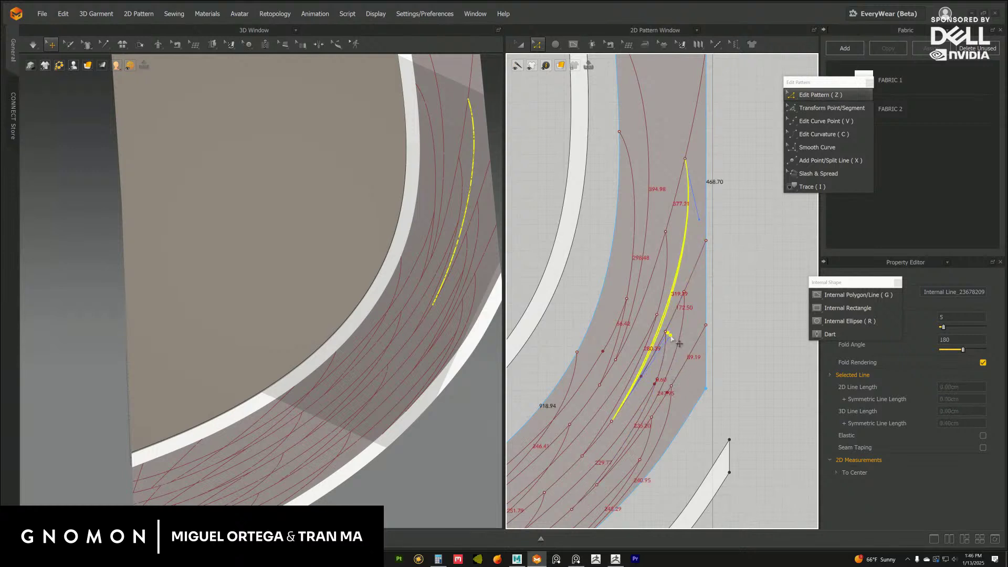
left_click(740, 295)
Move up the upper end point of the next curved line toward the outer edge and reshape it with its lower handle.
middle_click_drag(716, 305, 722, 281)
left_click_drag(700, 261, 705, 254)
right_click_drag(694, 345, 702, 295)
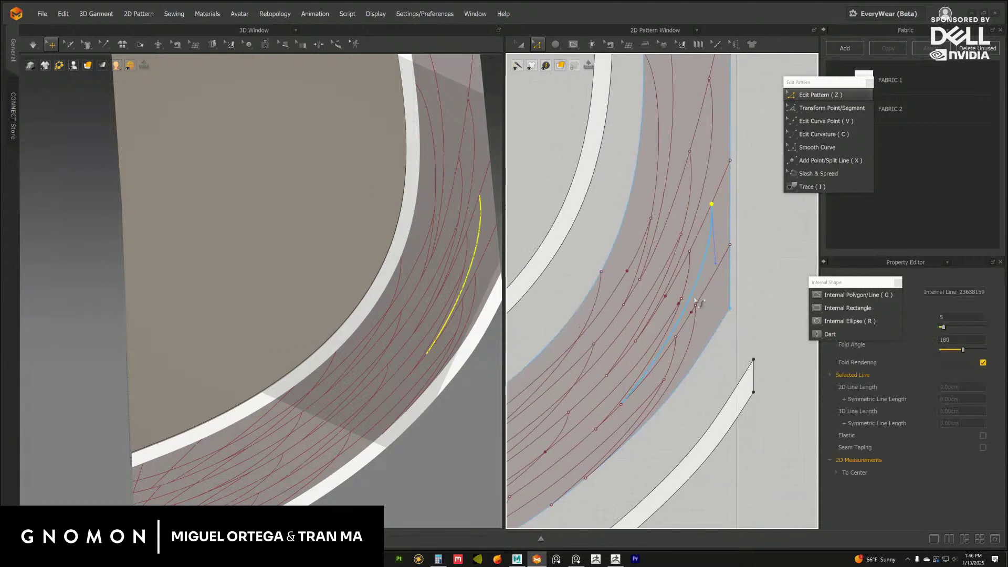
left_click_drag(719, 266, 679, 341)
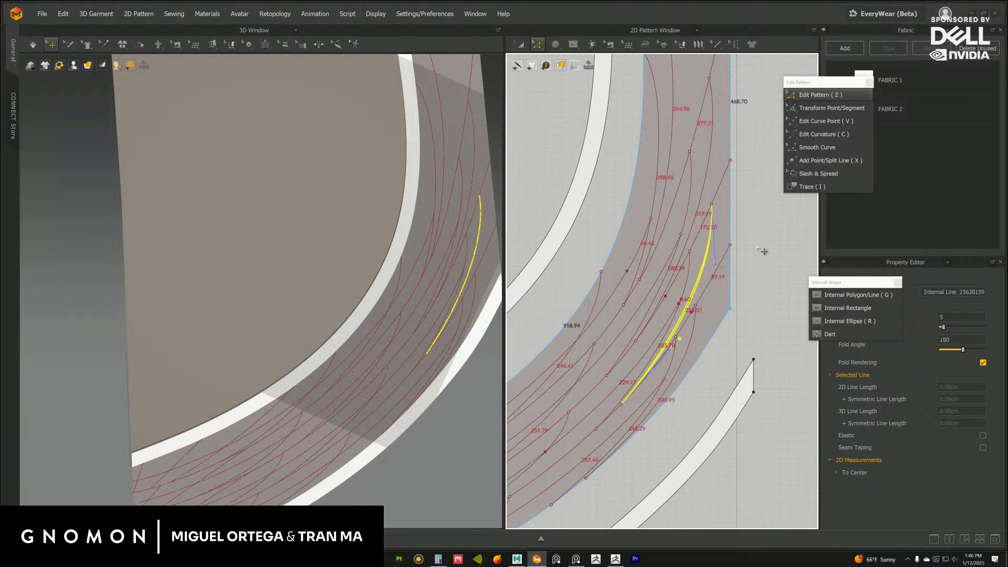
middle_click_drag(731, 248, 733, 335)
left_click(705, 282)
left_click_drag(697, 341, 701, 327)
left_click(760, 287)
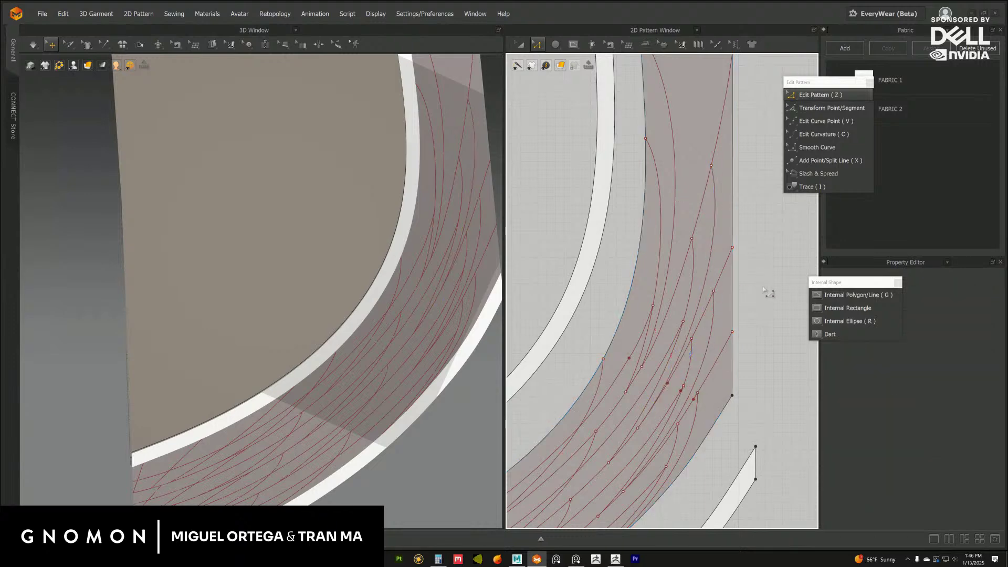
Shift the upper end point of the outermost short curved line slightly up and outward toward the vertical edge.
scroll(735, 252, "down", 3)
middle_click_drag(714, 274, 712, 239)
scroll(723, 275, "up", 3)
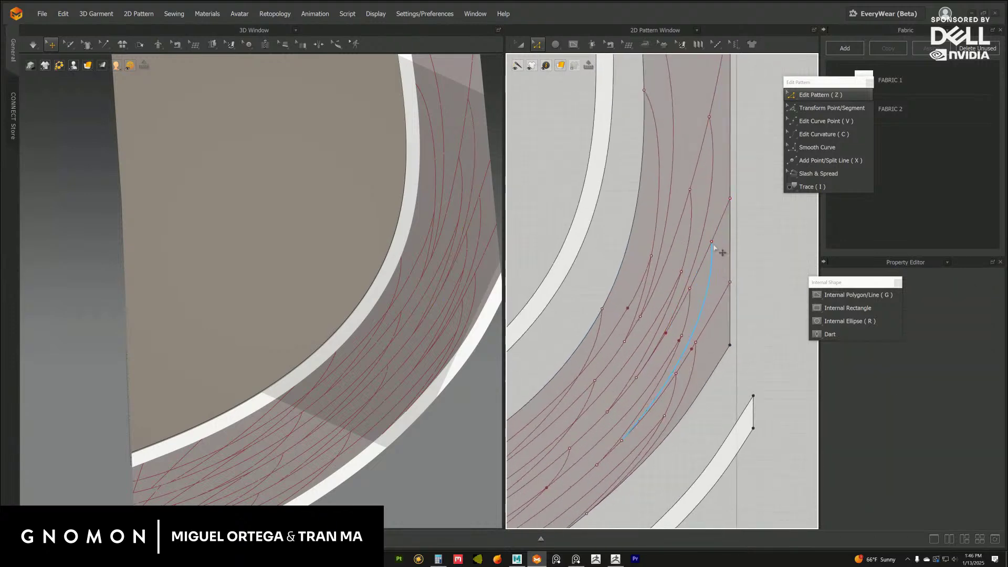
left_click(695, 342)
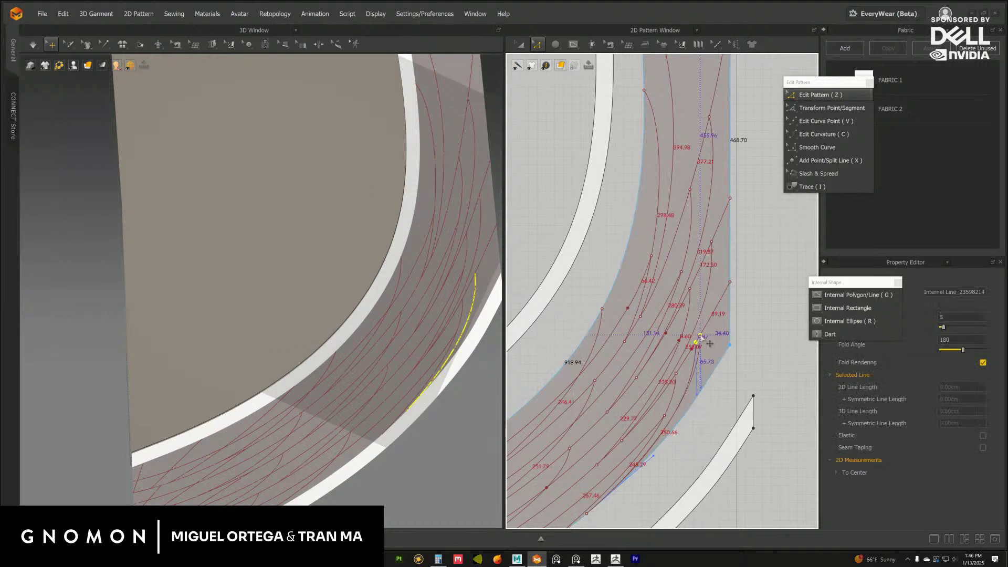
middle_click_drag(714, 243, 712, 272)
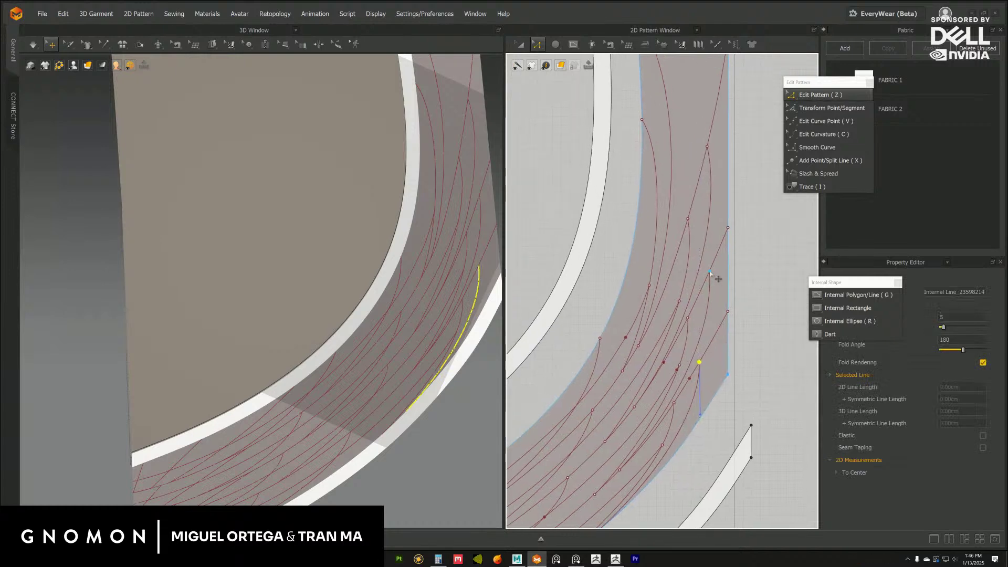
Move the upper end points of the two longer curved lines beside the vertical edge slightly farther up and outward.
left_click_drag(710, 271, 714, 262)
middle_click_drag(736, 194, 727, 315)
left_click_drag(699, 267, 703, 253)
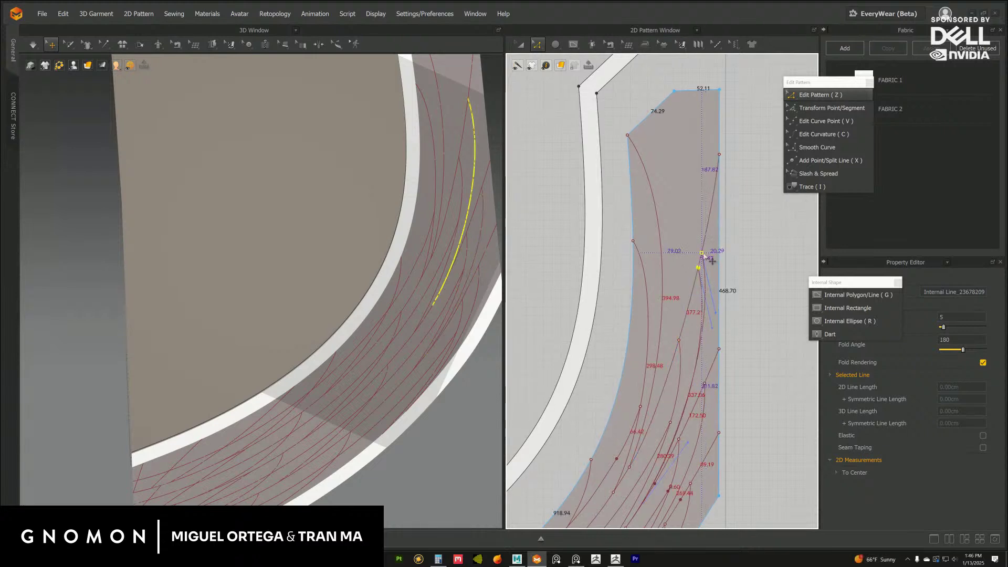
left_click(756, 273)
Slide the upper end point of the longest of these curved lines down along the line it branches from.
scroll(745, 252, "down", 3)
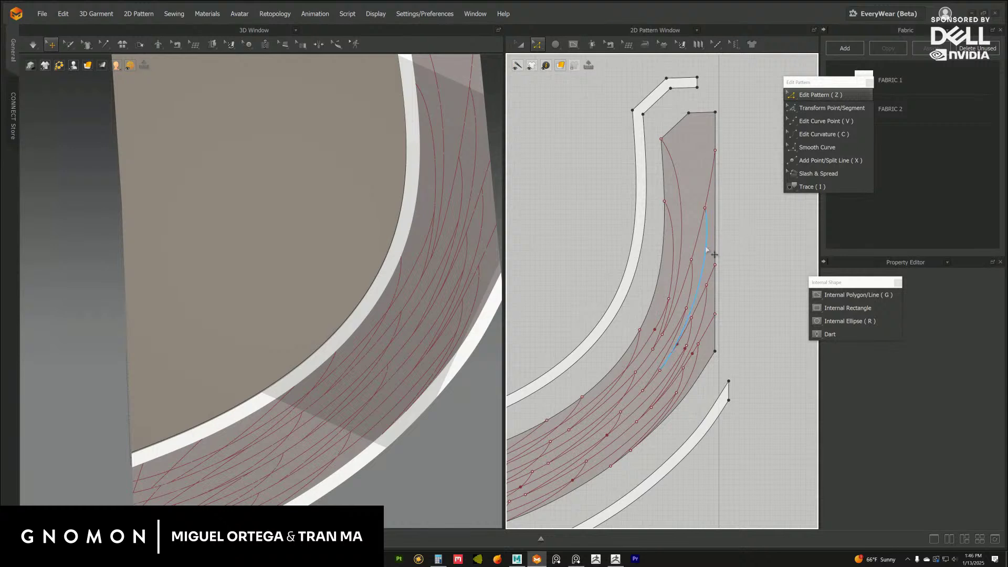
scroll(409, 305, "down", 5)
scroll(410, 315, "up", 8)
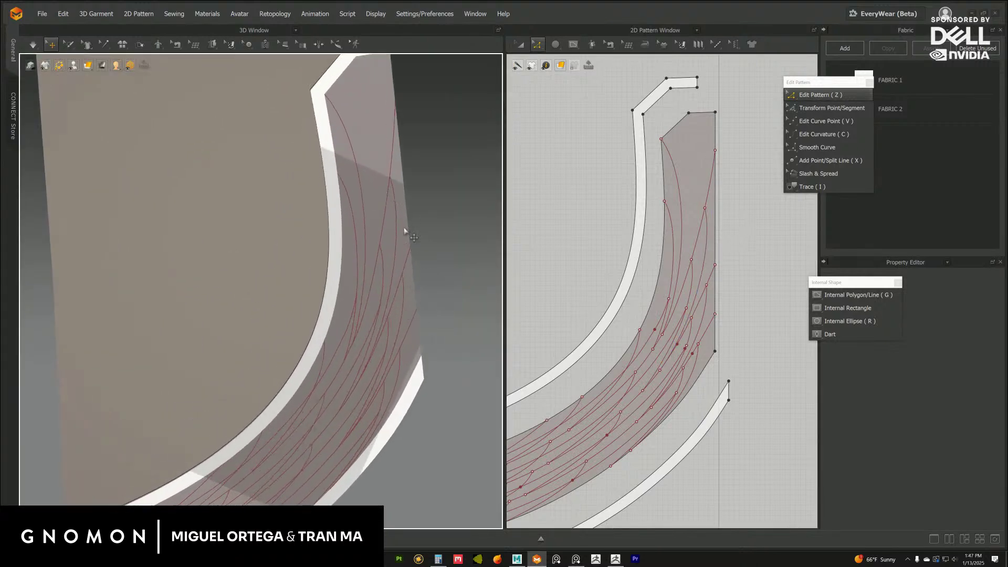
left_click(701, 225)
left_click_drag(702, 227, 701, 231)
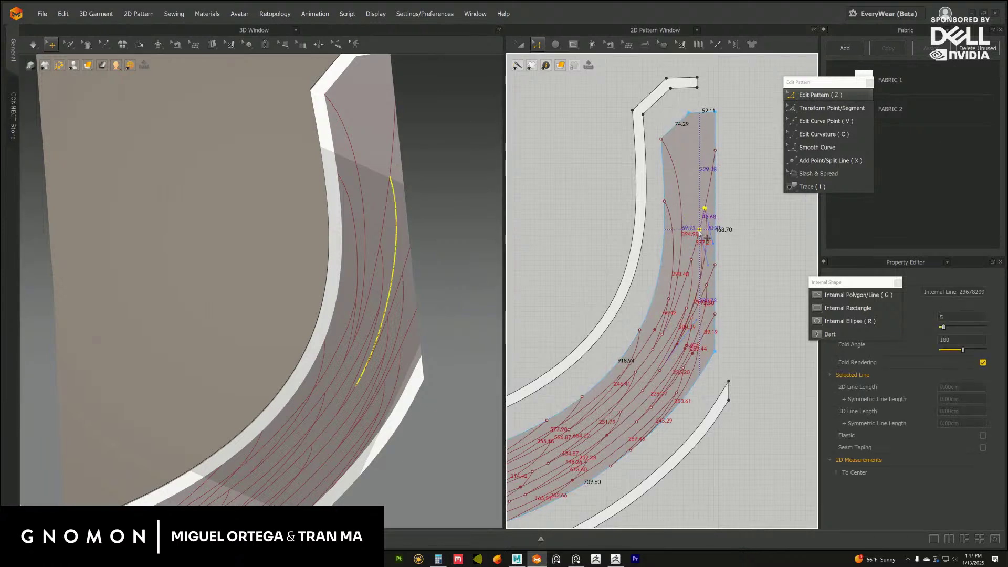
Lower the upper end points of the two shorter neighbouring curved lines slightly, undoing unwanted moves.
left_click_drag(706, 286, 735, 272)
key("ctrl+z")
left_click_drag(698, 345, 696, 349)
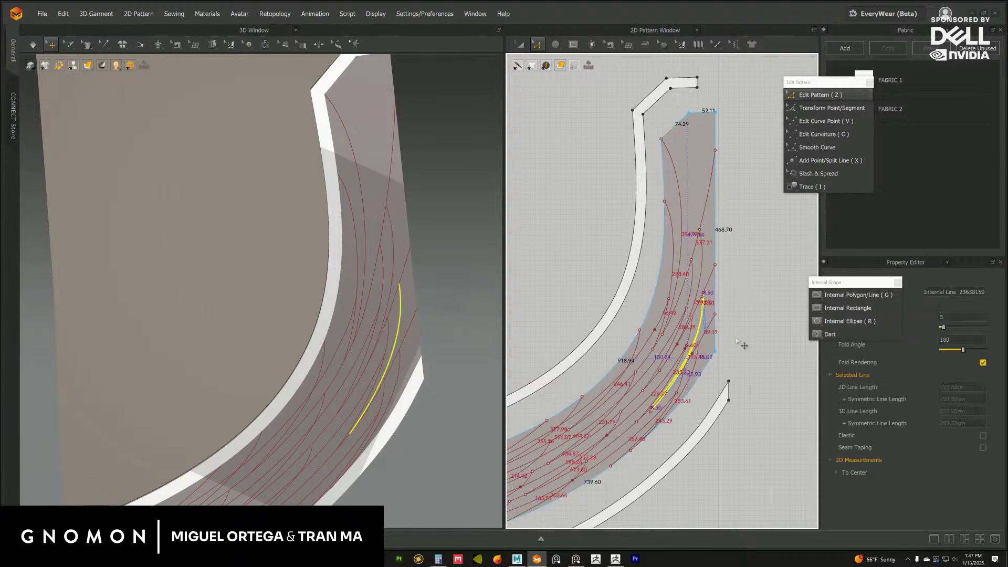
key("ctrl+z")
left_click(699, 348)
left_click(755, 333)
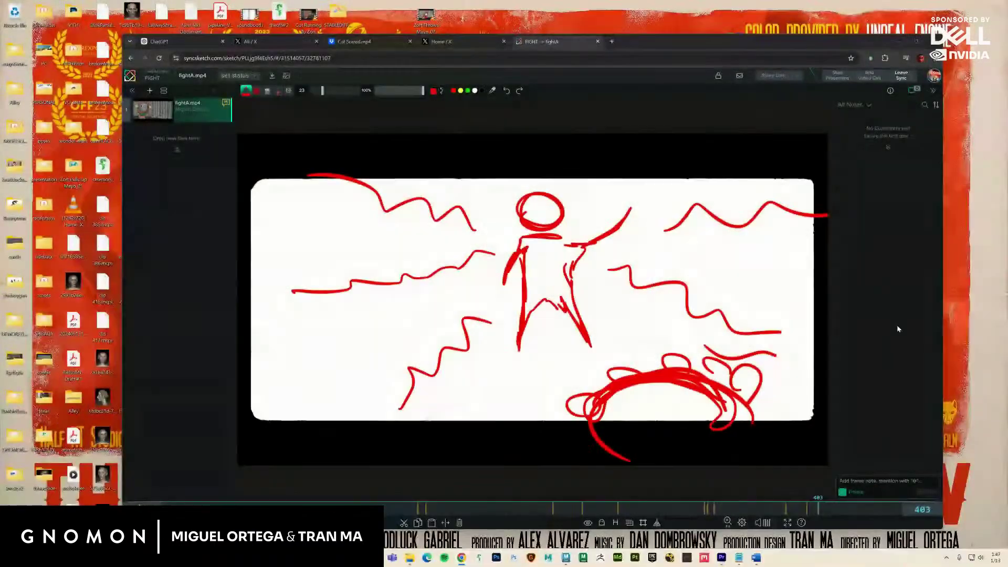
Scrub through the fightA.mp4 review to look over the shots, stopping at frame 339.
left_click(815, 509)
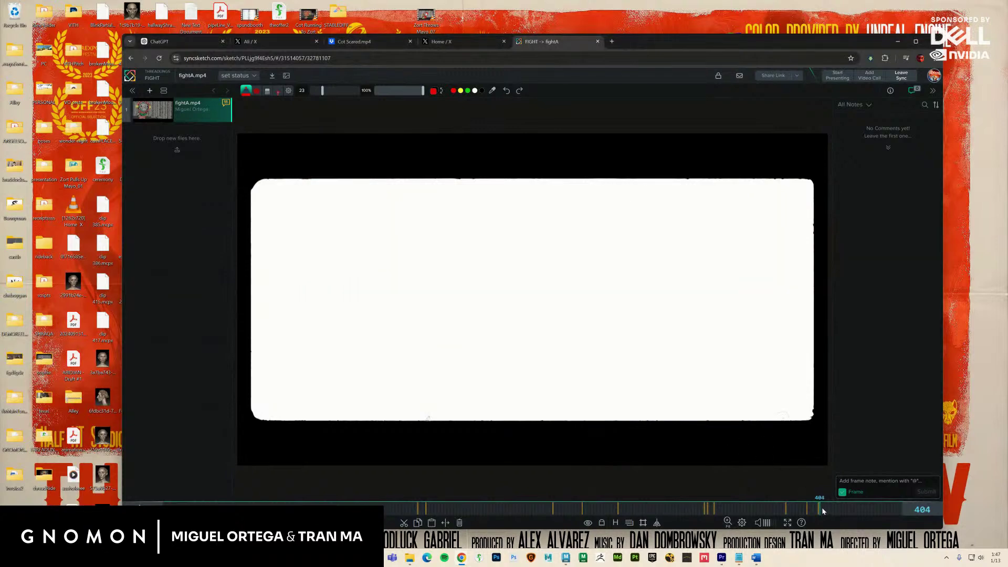
left_click_drag(814, 510, 480, 532)
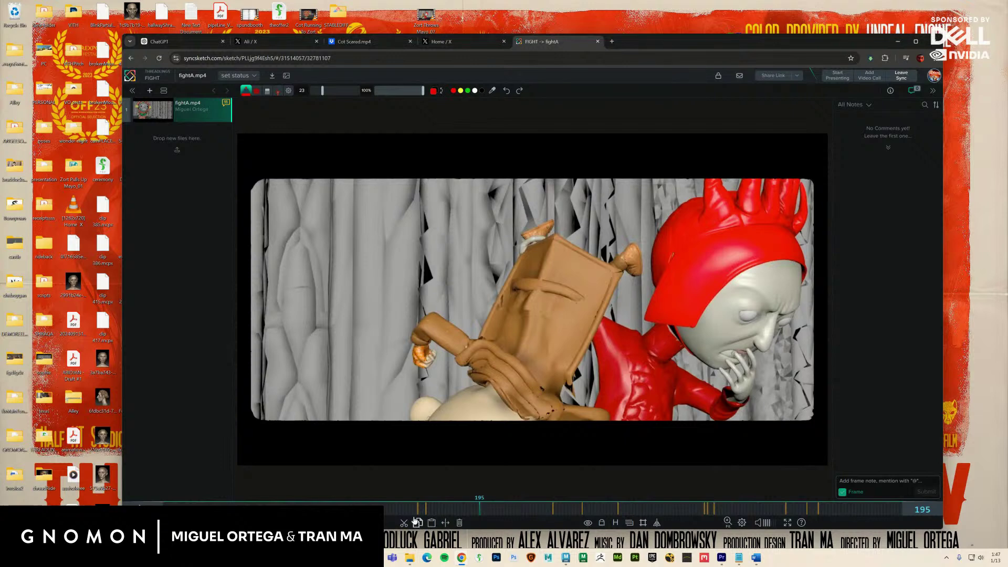
left_click(405, 510)
left_click_drag(406, 510, 716, 507)
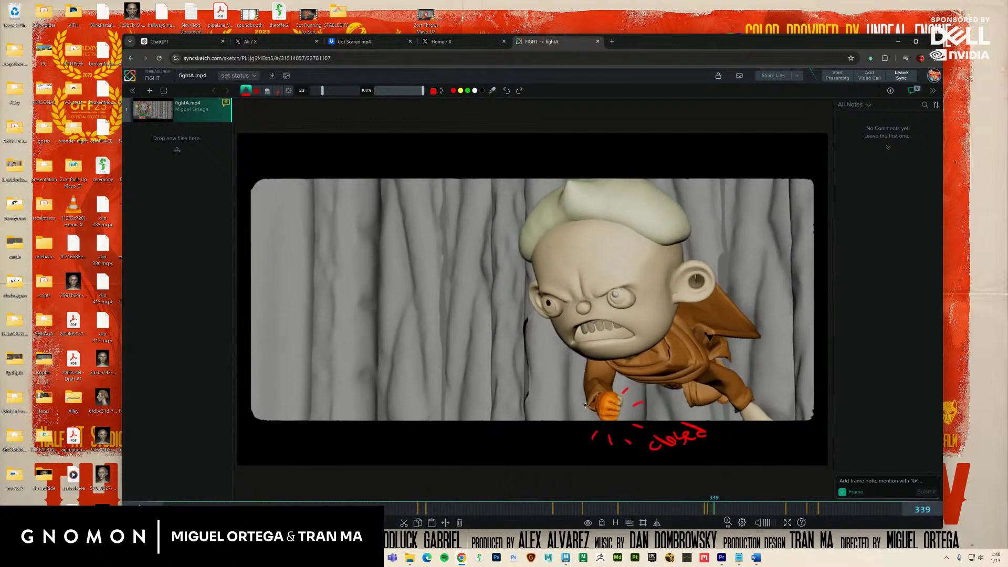
On frame 339, sketch short red strokes around the angry character's head.
left_click_drag(503, 256, 485, 252)
left_click_drag(717, 240, 737, 236)
left_click_drag(681, 198, 695, 191)
left_click_drag(506, 182, 522, 190)
Add a small red mark on a frame between 339 and 383, and another stroke below the handwritten note on frame 396.
left_click_drag(716, 512, 761, 509)
left_click_drag(681, 320, 684, 323)
left_click_drag(768, 511, 787, 511)
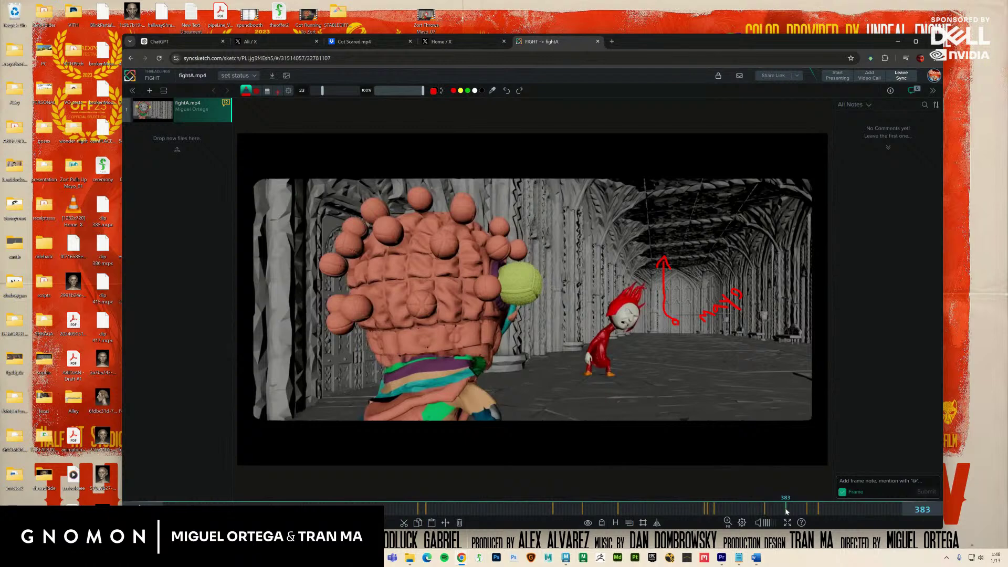
left_click_drag(786, 511, 808, 512)
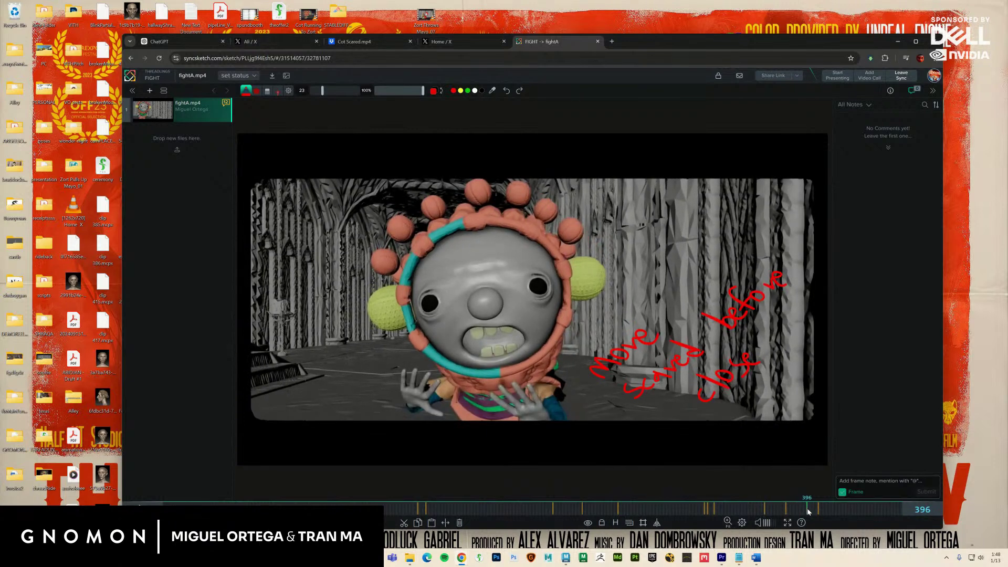
left_click_drag(654, 430, 695, 420)
On frame 400, draw filled red pupils and short slanted eyebrows on the round-faced character.
left_click_drag(811, 511, 814, 510)
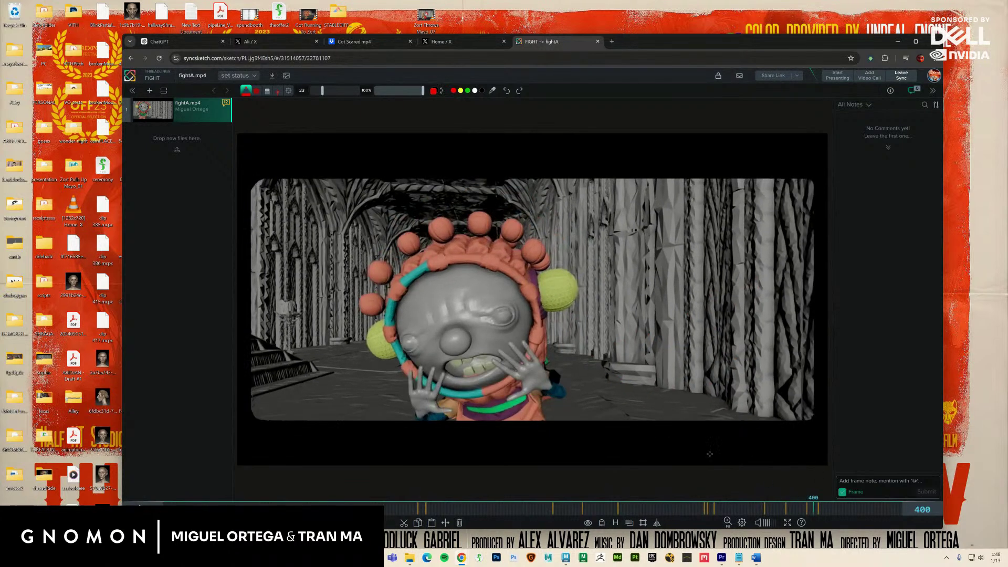
left_click_drag(407, 347, 413, 342)
mouse_move(504, 319)
left_mouse_down()
mouse_move(496, 309)
mouse_move(505, 308)
mouse_move(500, 318)
left_mouse_up()
left_click_drag(393, 333, 408, 315)
left_click_drag(486, 288, 514, 298)
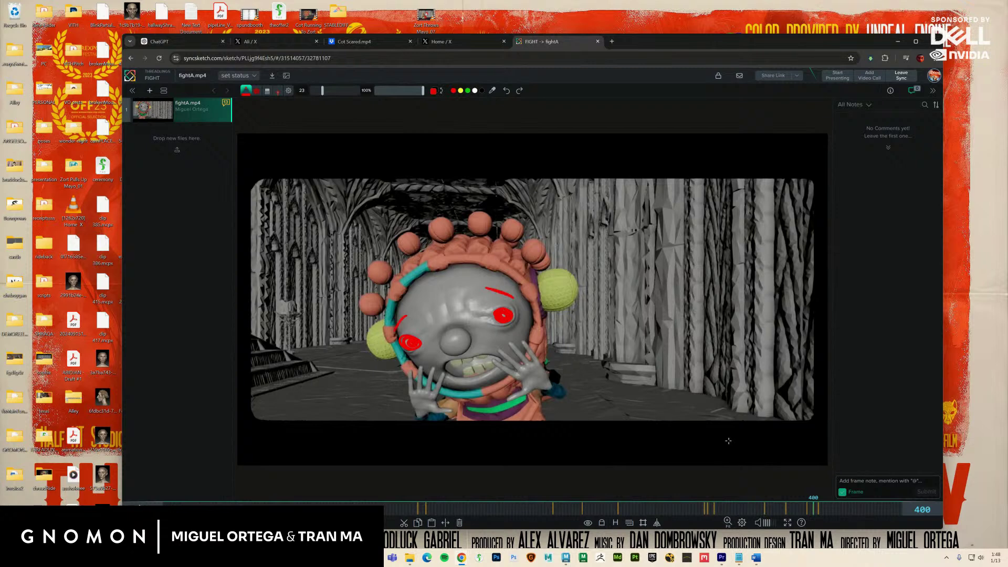
On frame 403, give the standing figure feet, a hand and horns, and close the foreground figure's body with a ground line beneath it.
left_click(818, 509)
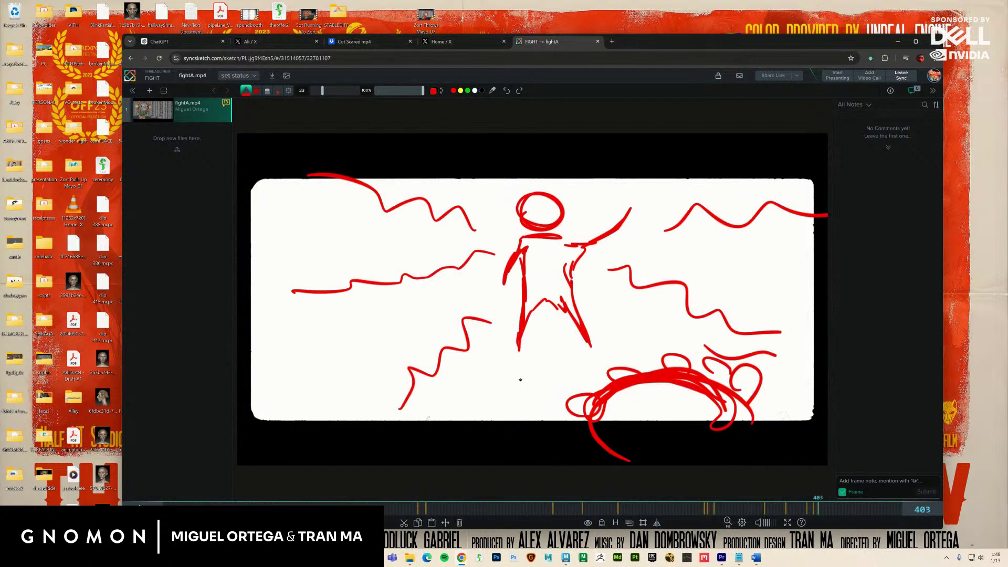
mouse_move(518, 350)
left_mouse_down()
mouse_move(519, 364)
mouse_move(519, 351)
left_mouse_up()
mouse_move(583, 345)
left_mouse_down()
mouse_move(593, 360)
mouse_move(588, 342)
left_mouse_up()
left_click_drag(518, 354, 516, 364)
mouse_move(507, 284)
left_mouse_down()
mouse_move(507, 305)
mouse_move(498, 298)
mouse_move(494, 313)
mouse_move(502, 284)
left_mouse_up()
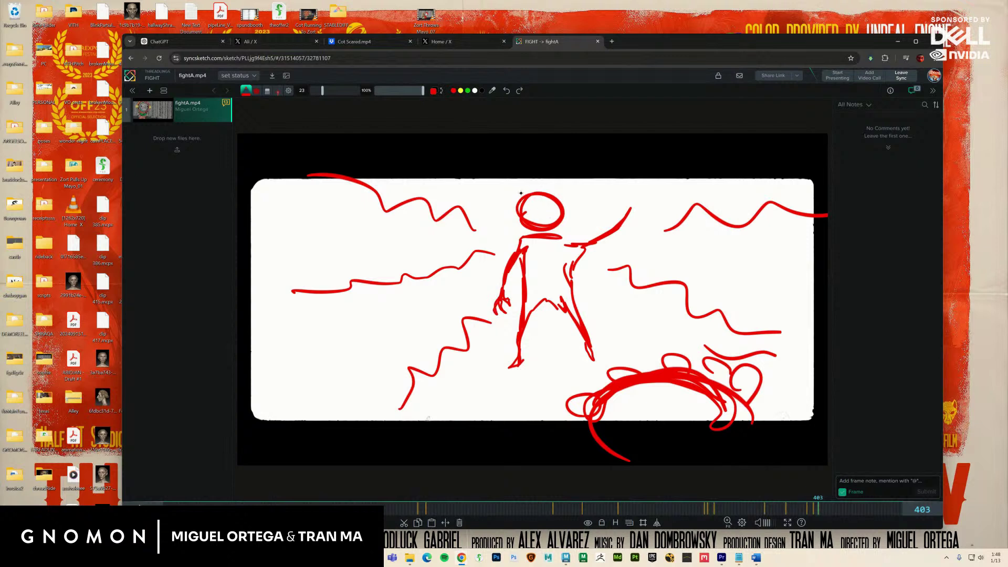
mouse_move(518, 200)
left_mouse_down()
mouse_move(507, 183)
mouse_move(539, 194)
mouse_move(557, 181)
mouse_move(564, 202)
left_mouse_up()
mouse_move(745, 423)
left_mouse_down()
mouse_move(751, 432)
mouse_move(738, 453)
left_mouse_up()
left_click_drag(596, 463, 783, 462)
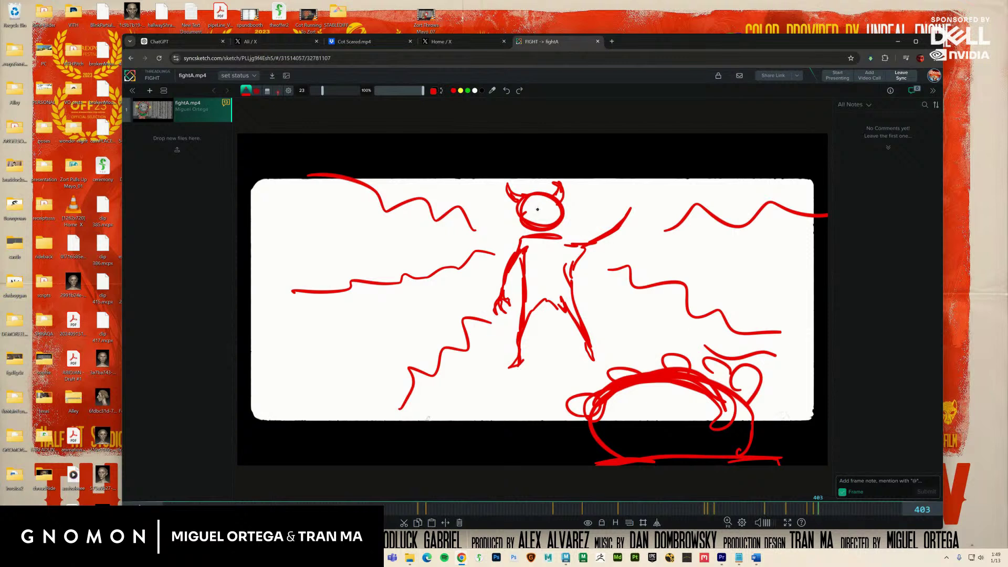
On frame 410, sketch a red upright figure near the frame's upper right and a small crouching figure near its lower left.
left_click(830, 509)
left_click(830, 511)
mouse_move(702, 206)
left_mouse_down()
mouse_move(730, 209)
mouse_move(711, 215)
mouse_move(727, 205)
mouse_move(748, 278)
mouse_move(756, 268)
mouse_move(746, 330)
mouse_move(749, 274)
left_mouse_up()
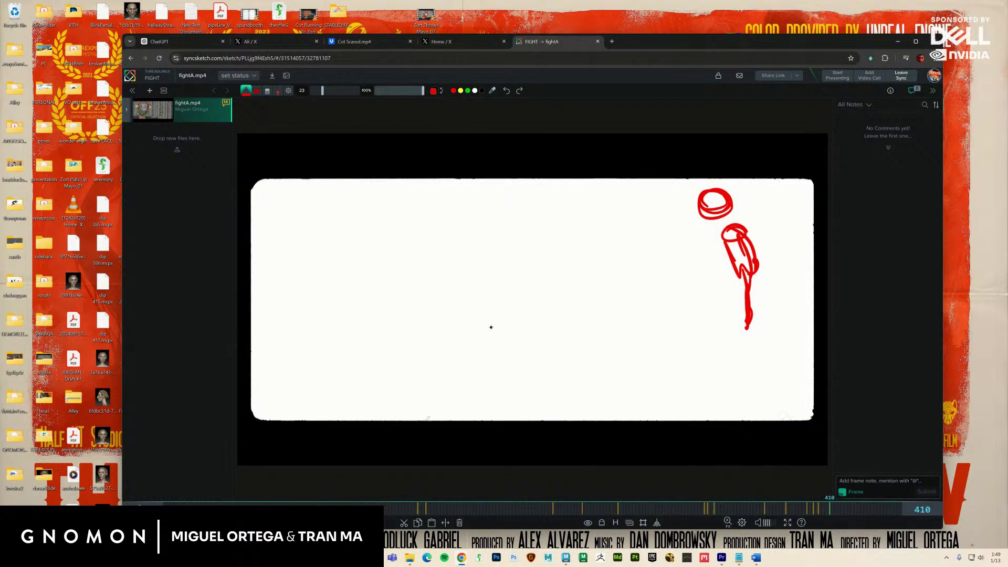
mouse_move(392, 347)
left_mouse_down()
mouse_move(423, 362)
mouse_move(405, 373)
mouse_move(423, 374)
mouse_move(399, 395)
mouse_move(420, 382)
mouse_move(435, 390)
mouse_move(386, 389)
mouse_move(444, 372)
left_mouse_up()
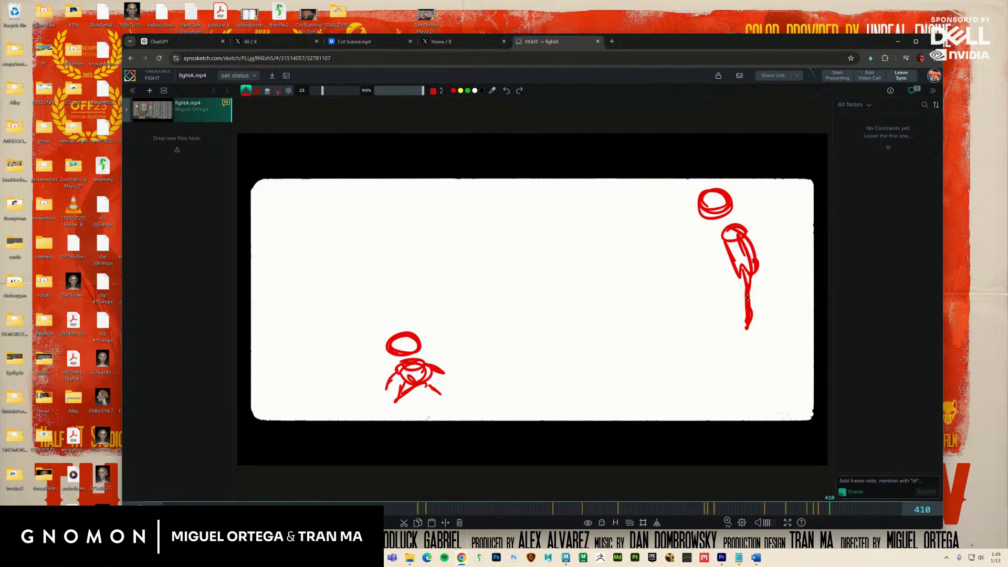
Add the upright red figure's bent leg and both arms, and a short slanted stroke beside each red figure's head.
mouse_move(738, 279)
left_mouse_down()
mouse_move(718, 286)
mouse_move(719, 314)
left_mouse_up()
mouse_move(722, 290)
left_mouse_down()
mouse_move(744, 278)
mouse_move(721, 289)
left_mouse_up()
mouse_move(743, 227)
left_mouse_down()
mouse_move(768, 188)
mouse_move(761, 199)
left_mouse_up()
left_click_drag(728, 231, 687, 216)
mouse_move(688, 216)
left_mouse_down()
mouse_move(726, 230)
mouse_move(722, 221)
mouse_move(740, 212)
mouse_move(711, 228)
left_mouse_up()
left_click_drag(681, 188, 686, 199)
left_click_drag(383, 316, 392, 325)
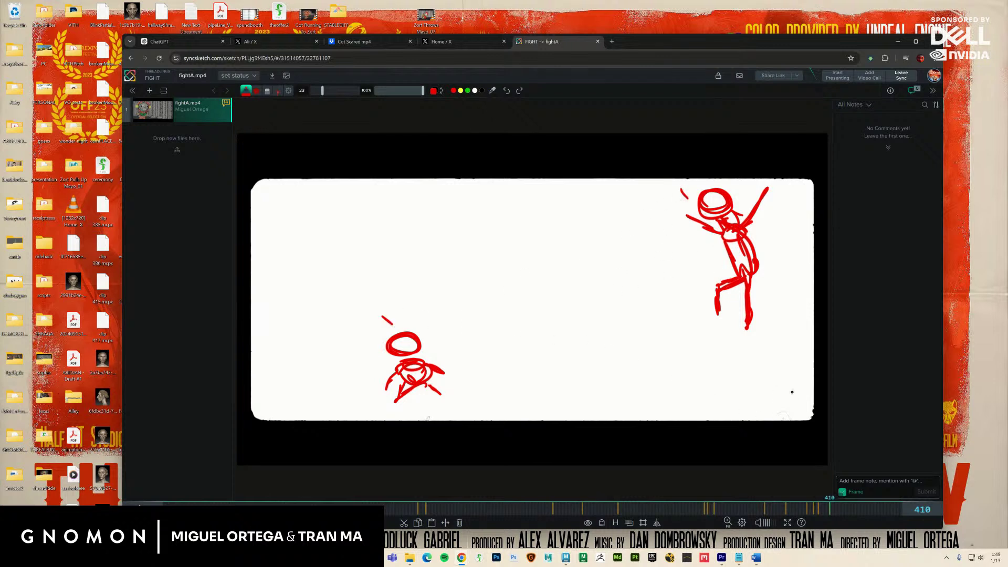
In green, sketch a bent-over figure beside the upright one and a stretched-out figure reaching toward the crouching figure.
left_click(467, 90)
mouse_move(631, 254)
left_mouse_down()
mouse_move(669, 265)
mouse_move(598, 260)
left_mouse_up()
mouse_move(665, 269)
left_mouse_down()
mouse_move(691, 275)
mouse_move(696, 304)
left_mouse_up()
left_click_drag(681, 281, 688, 292)
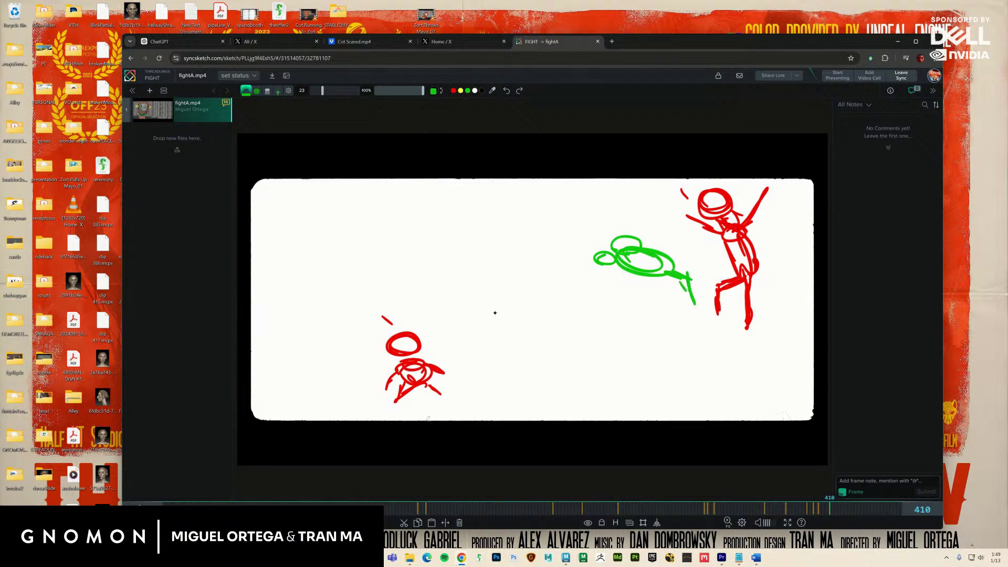
mouse_move(421, 356)
left_mouse_down()
mouse_move(473, 326)
mouse_move(449, 329)
mouse_move(533, 307)
mouse_move(503, 330)
mouse_move(498, 345)
mouse_move(514, 350)
mouse_move(496, 366)
left_mouse_up()
left_click_drag(544, 299, 547, 302)
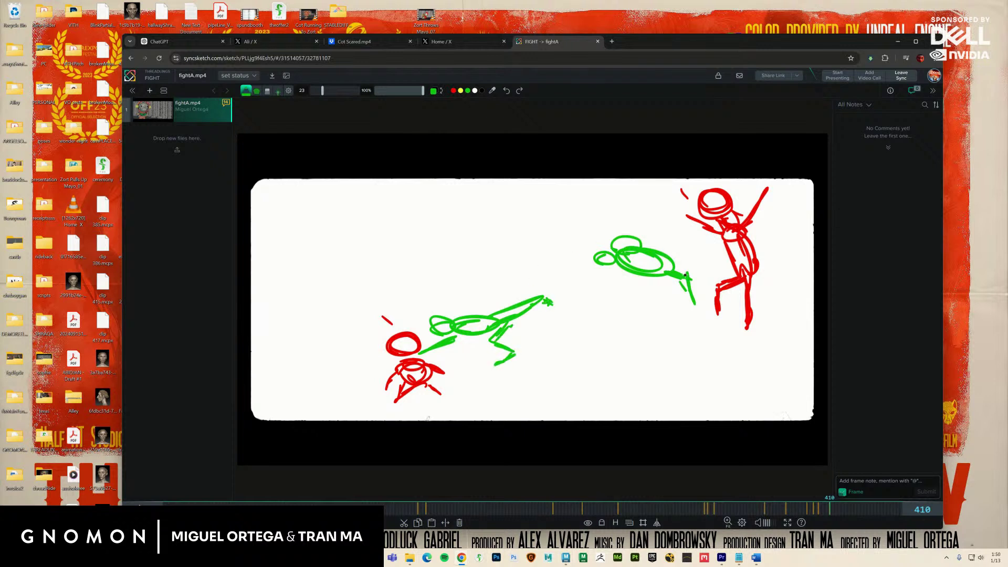
Add another leg and a raised arm to the bent-over green figure, and green strokes at the crouching figure's neck.
mouse_move(654, 283)
left_mouse_down()
mouse_move(655, 315)
mouse_move(667, 310)
left_mouse_up()
left_click_drag(640, 259, 682, 236)
left_click_drag(638, 260, 686, 237)
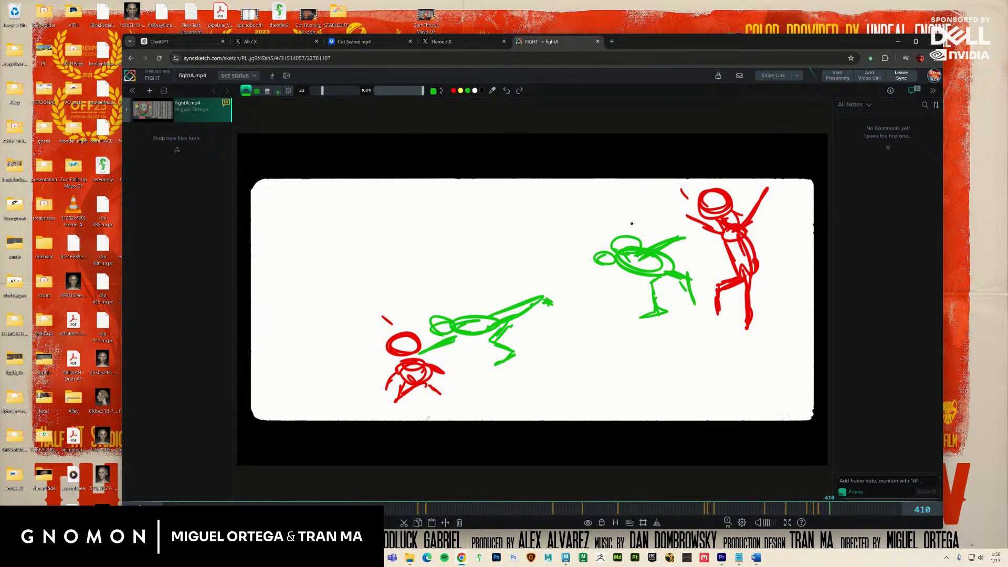
left_click_drag(407, 361, 411, 359)
Number the attacker's three poses 1, 2 and 3 in green and draw arrows leading from each pose to the next.
left_click_drag(676, 189, 690, 198)
mouse_move(604, 214)
left_mouse_down()
mouse_move(610, 225)
mouse_move(636, 225)
left_mouse_up()
mouse_move(457, 289)
left_mouse_down()
mouse_move(472, 287)
mouse_move(476, 304)
left_mouse_up()
left_click_drag(721, 255, 692, 263)
mouse_move(604, 290)
left_mouse_down()
mouse_move(535, 332)
mouse_move(569, 327)
left_mouse_up()
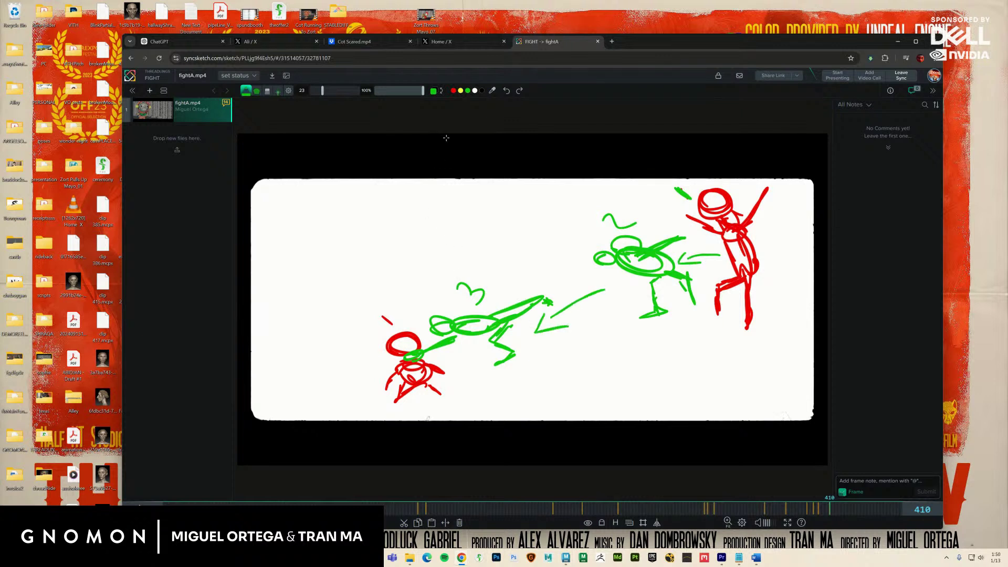
Add feet to the upright figure in red, and refine the bent-over figure's leg and head in green.
left_click(453, 90)
mouse_move(748, 322)
left_mouse_down()
mouse_move(751, 335)
mouse_move(733, 339)
mouse_move(727, 317)
mouse_move(684, 314)
left_mouse_up()
left_click(468, 91)
mouse_move(681, 280)
left_mouse_down()
mouse_move(590, 253)
mouse_move(606, 236)
mouse_move(589, 243)
mouse_move(619, 238)
left_mouse_up()
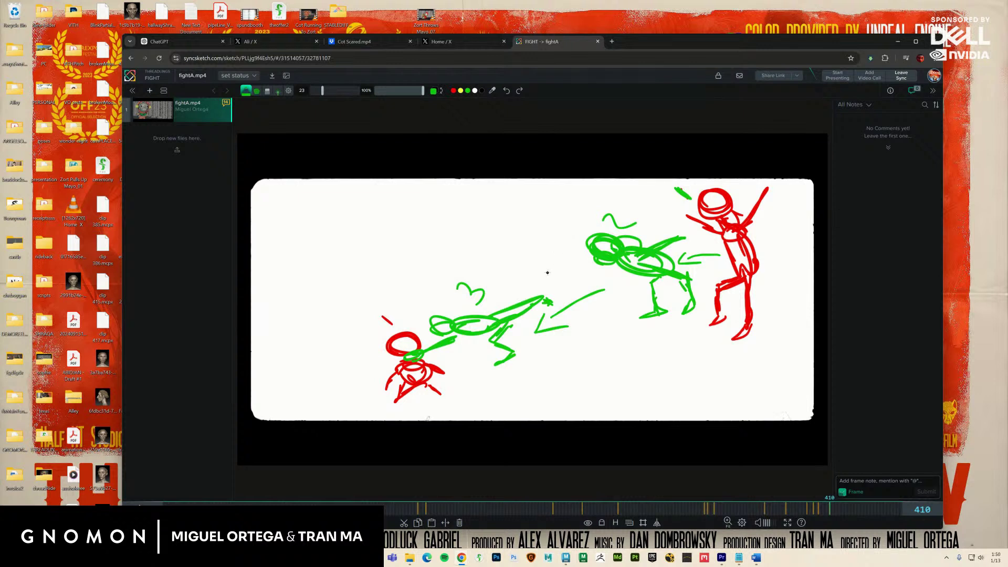
Draw small round tufts and eyes in red on the crouching figure's head.
left_click(454, 90)
mouse_move(384, 348)
left_mouse_down()
mouse_move(408, 326)
mouse_move(418, 332)
left_mouse_up()
left_click(403, 342)
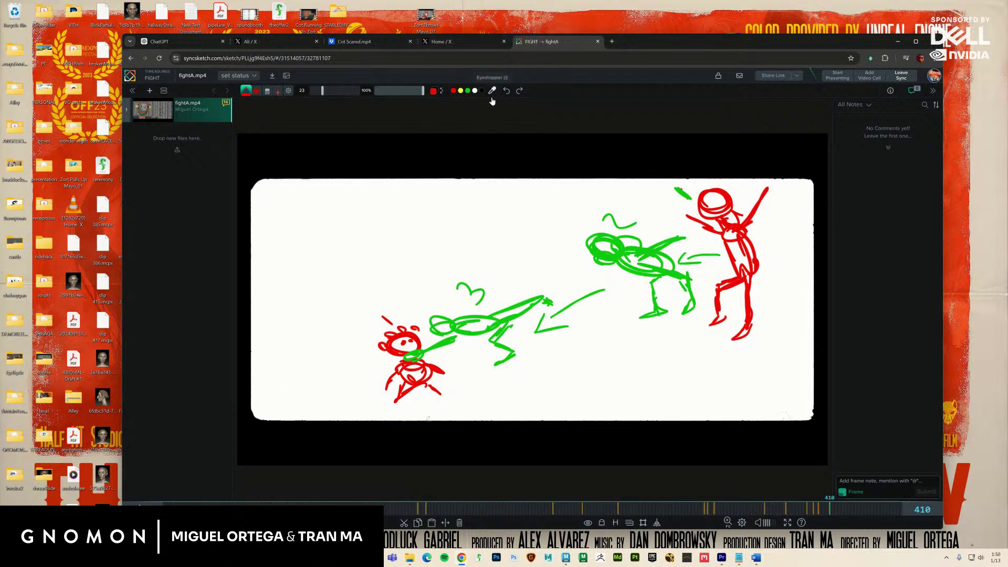
Delete the sketch on frame 410 and return to the sketch on frame 403.
left_click(460, 523)
left_click(821, 509)
left_click_drag(821, 509, 816, 510)
left_click(817, 509)
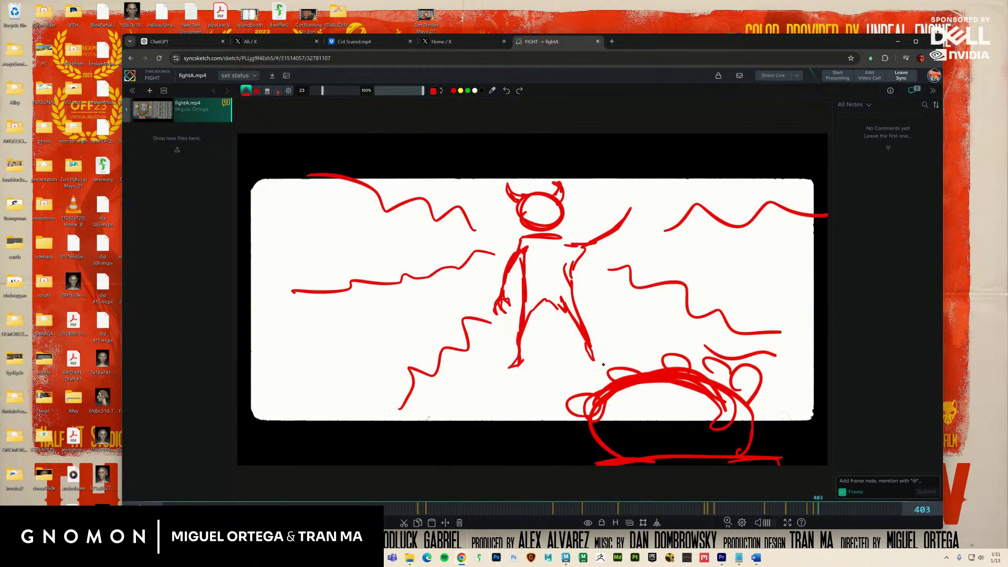
Draw three upward arrows beneath the horned figure on frame 403 and add eyes and a mouth to its face.
mouse_move(521, 406)
left_mouse_down()
mouse_move(521, 384)
mouse_move(528, 397)
mouse_move(549, 368)
mouse_move(543, 330)
mouse_move(555, 346)
left_mouse_up()
mouse_move(576, 378)
left_mouse_down()
mouse_move(573, 352)
mouse_move(587, 365)
left_mouse_up()
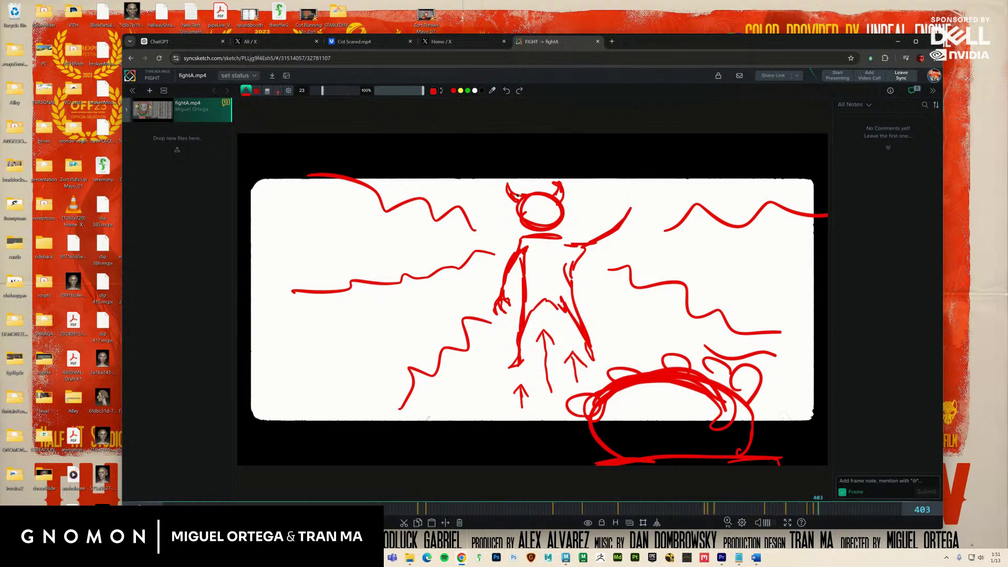
mouse_move(533, 205)
left_mouse_down()
mouse_move(547, 202)
mouse_move(538, 203)
mouse_move(551, 214)
left_mouse_up()
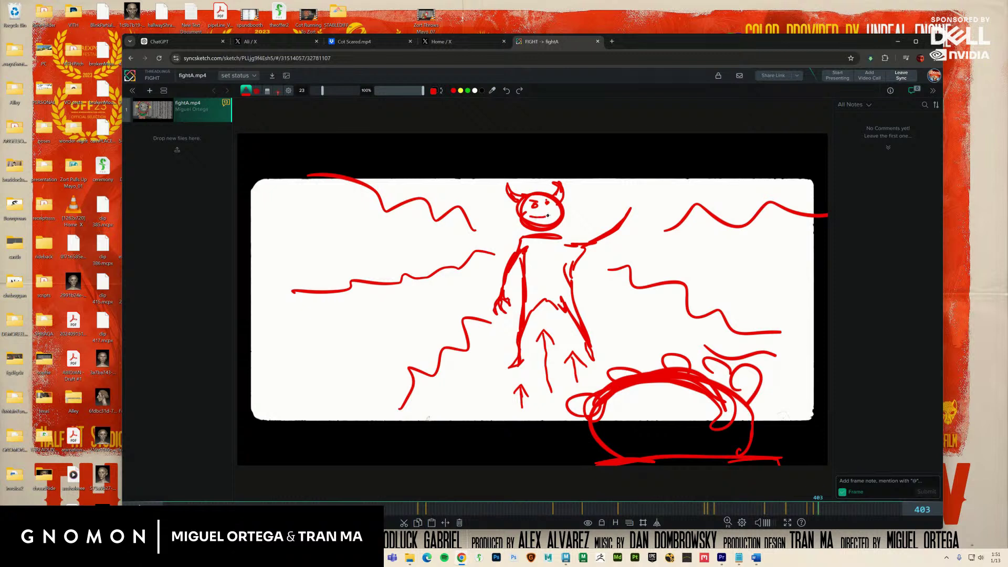